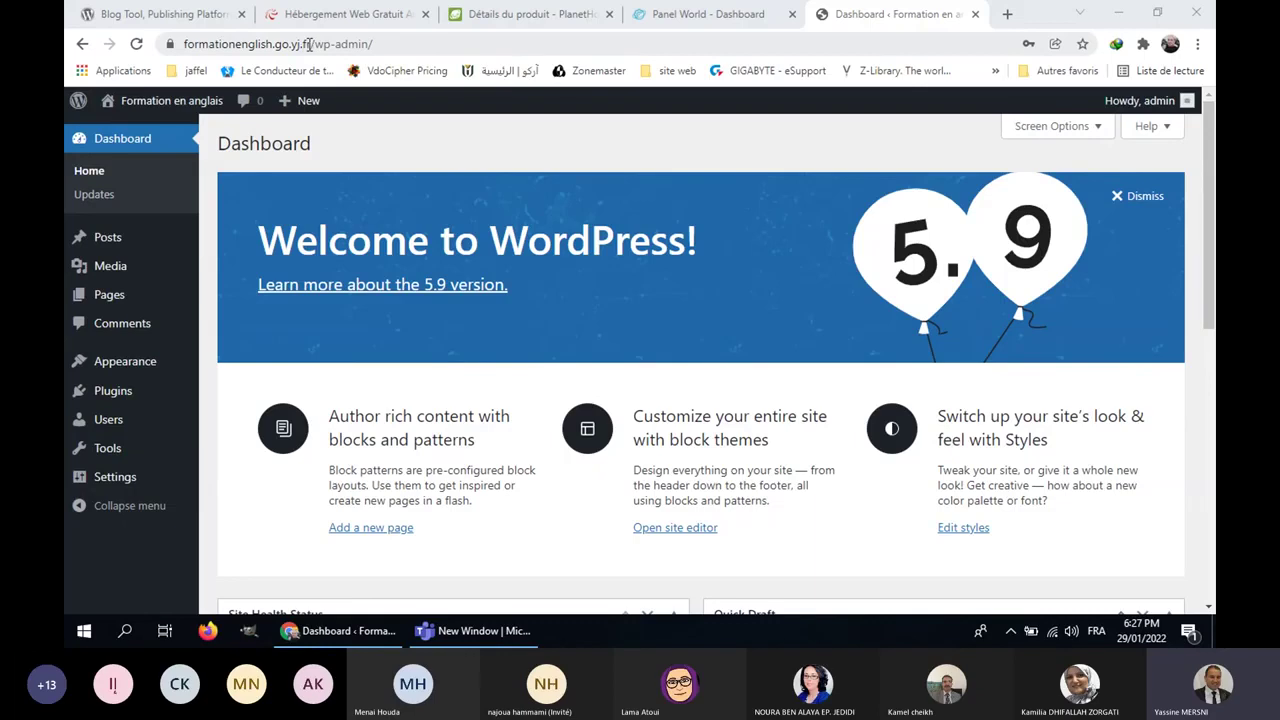
# Step: Open the site's public address formationenglish.go.yj.fr in a new browser tab and look through its home page
pyautogui.moveTo(312, 44); pyautogui.dragTo(234, 44)
pyautogui.moveTo(338, 47); pyautogui.dragTo(223, 44)
pyautogui.hotkey('ctrl', 'c')
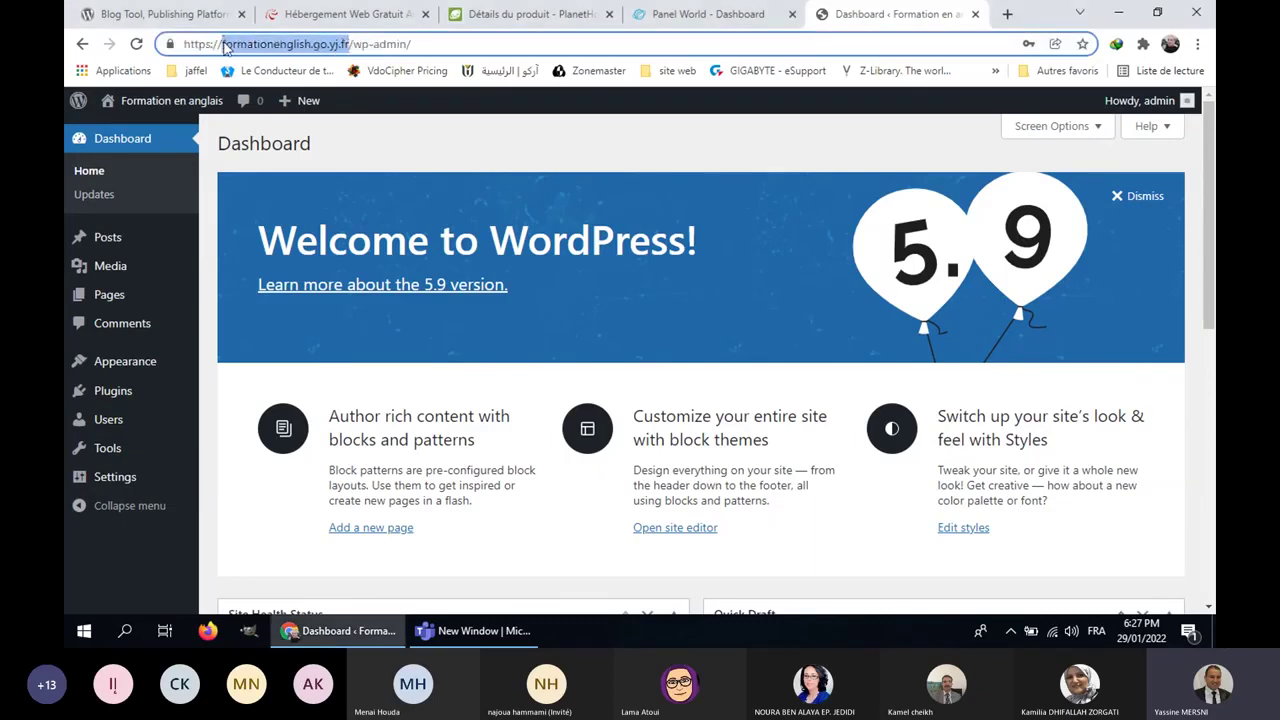
pyautogui.click(1007, 14)
pyautogui.hotkey('ctrl', 'v')
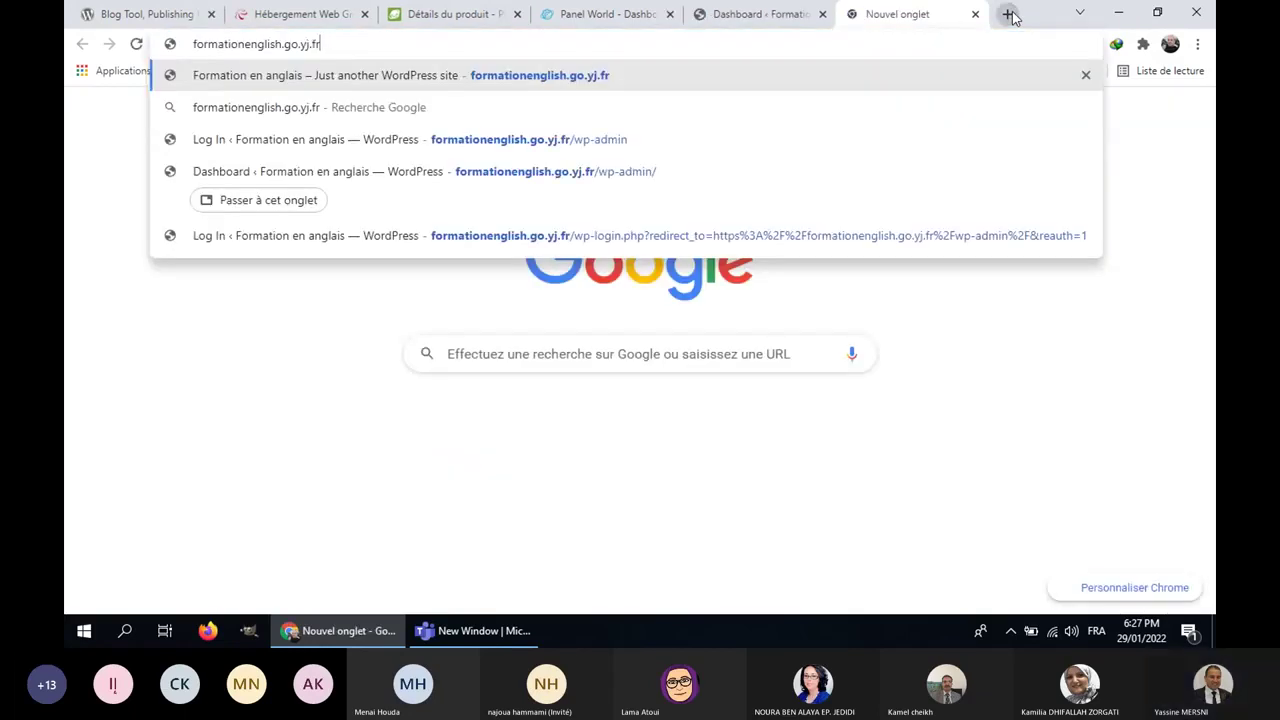
pyautogui.press('Return')
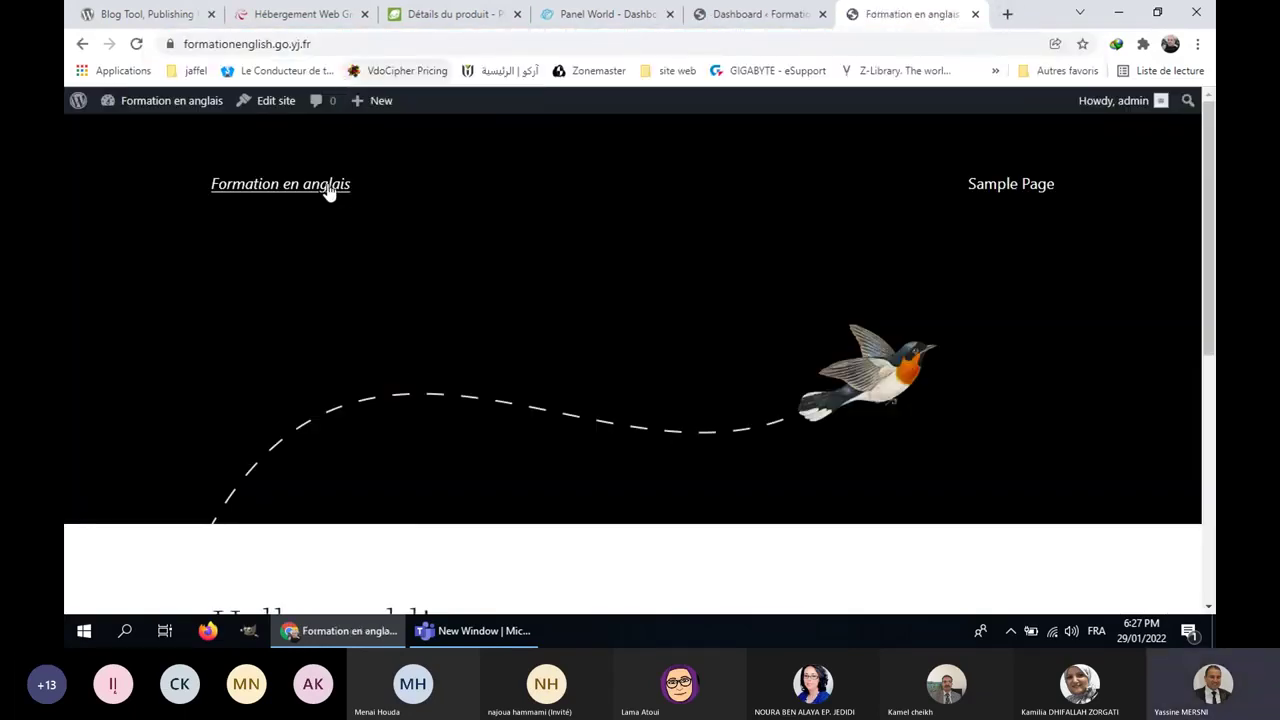
pyautogui.scroll(-2, 564, 211)
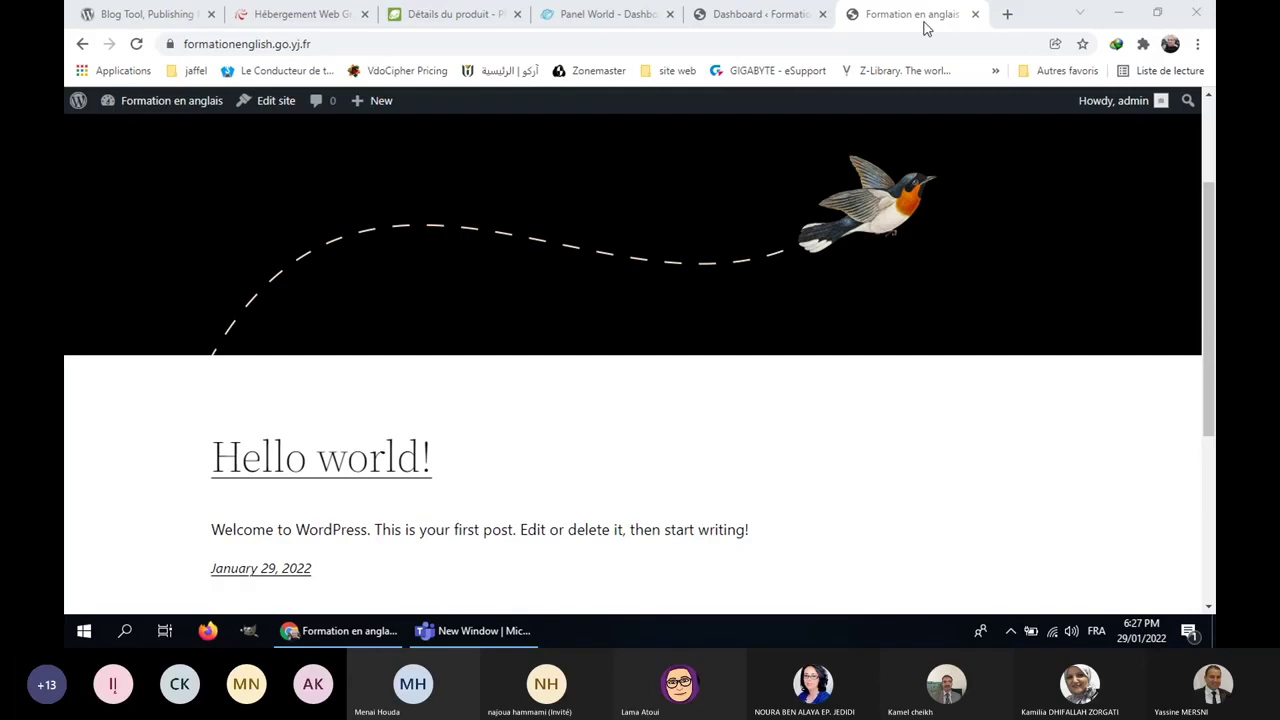
pyautogui.click(924, 27)
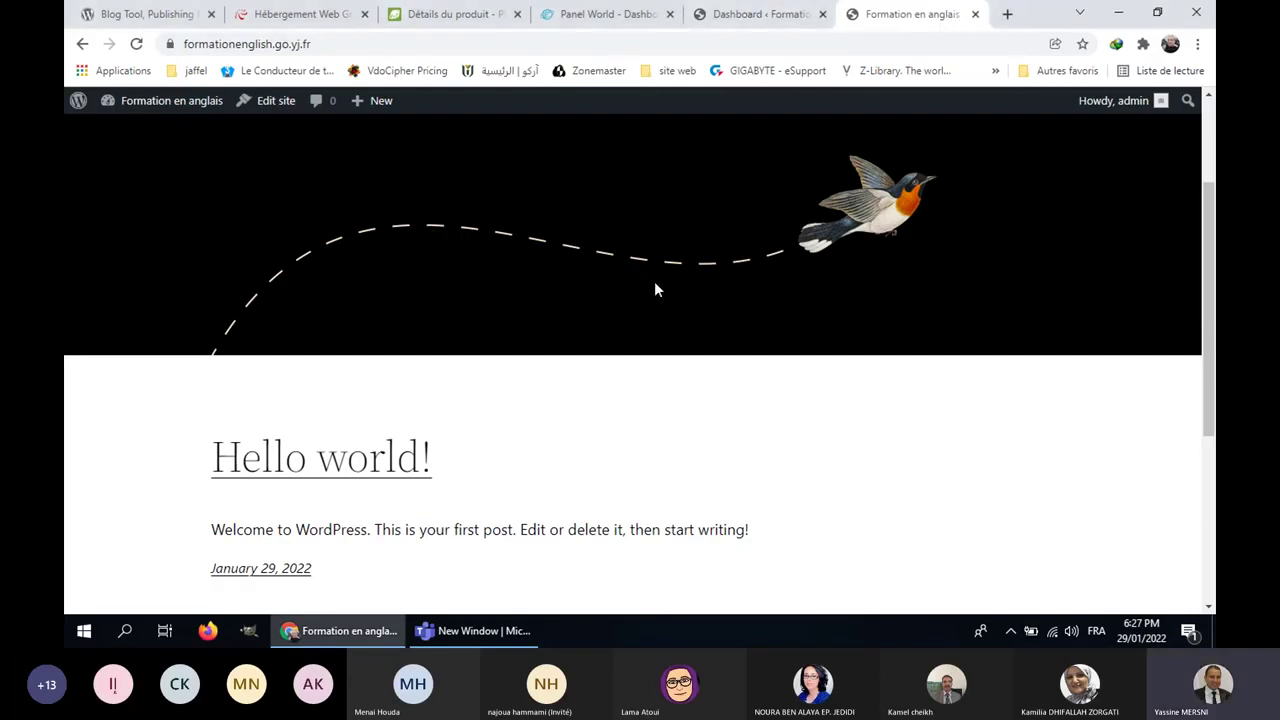
pyautogui.scroll(-3, 654, 286)
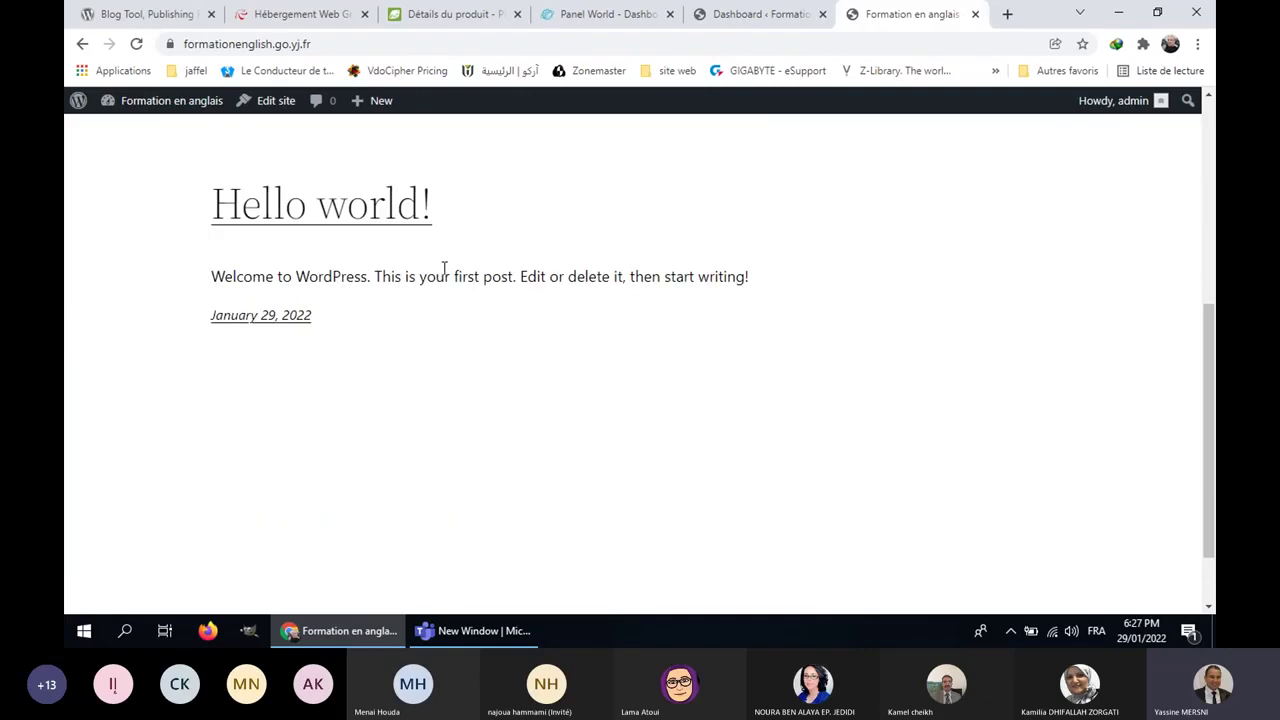
pyautogui.scroll(-1, 444, 268)
pyautogui.scroll(3, 444, 268)
# Step: Return to the site's admin dashboard and dismiss the "Welcome to WordPress!" banner
pyautogui.click(765, 14)
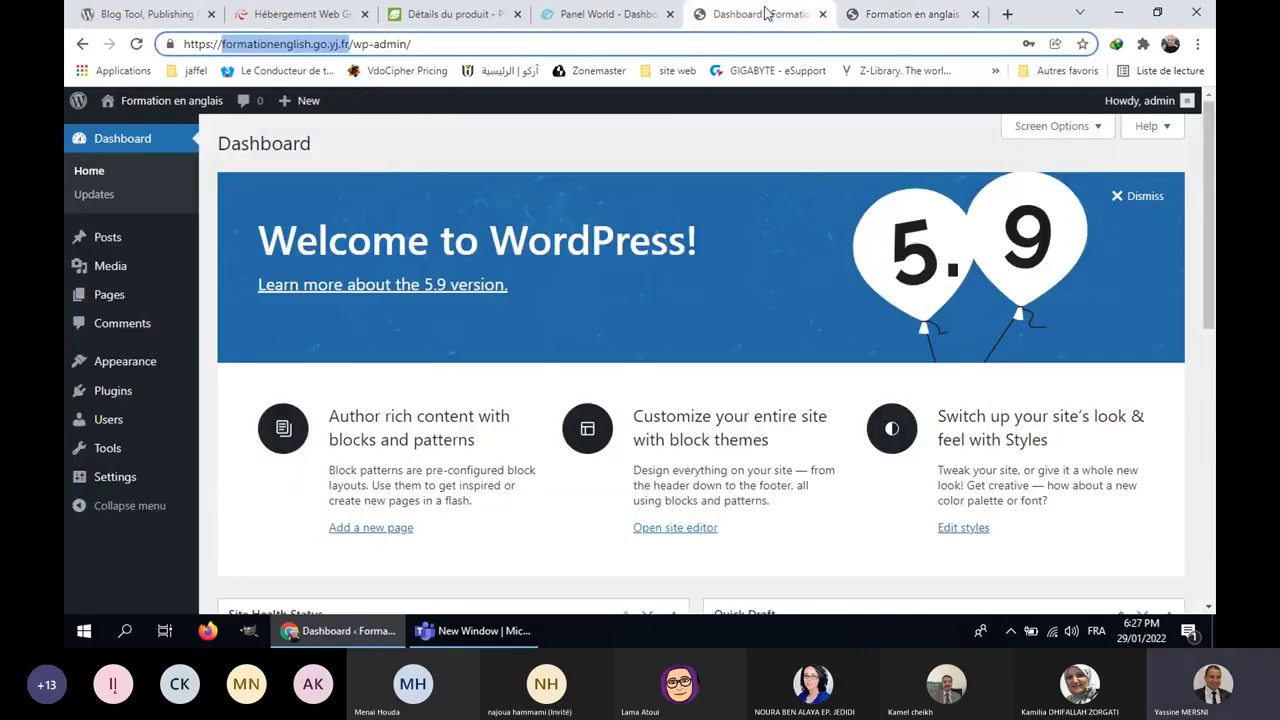
pyautogui.moveTo(352, 44); pyautogui.dragTo(502, 47)
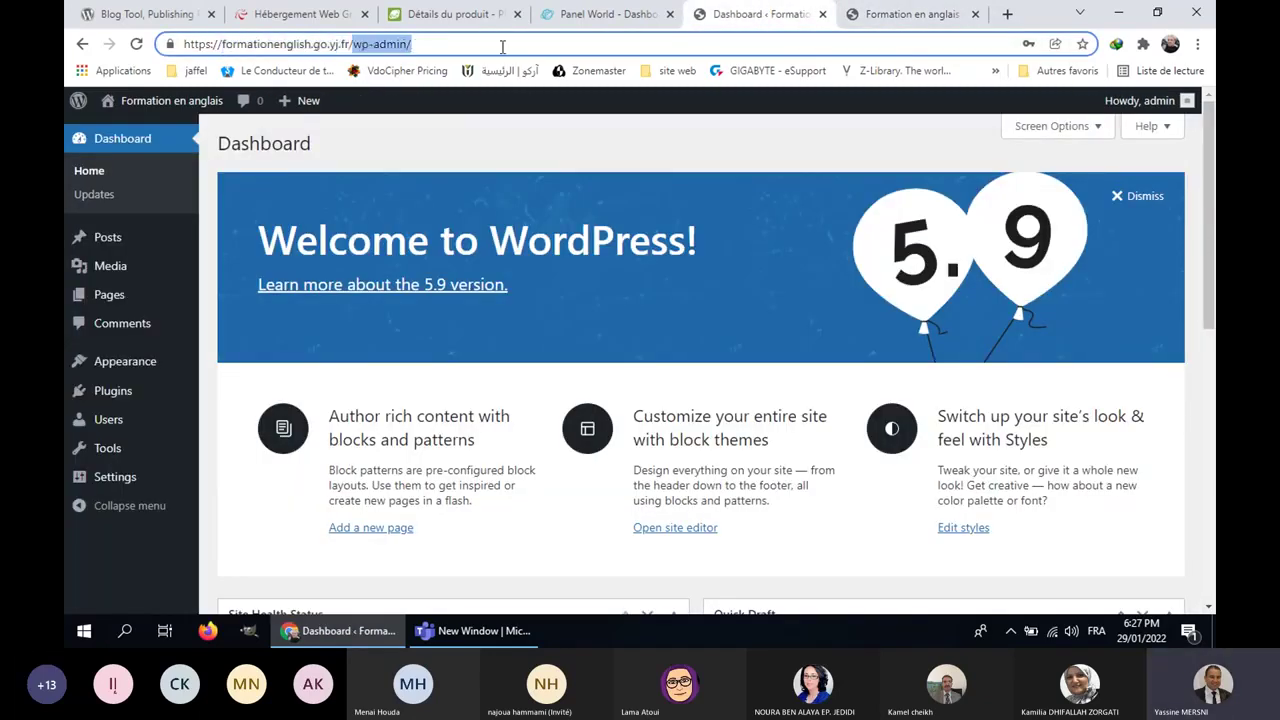
pyautogui.click(1140, 196)
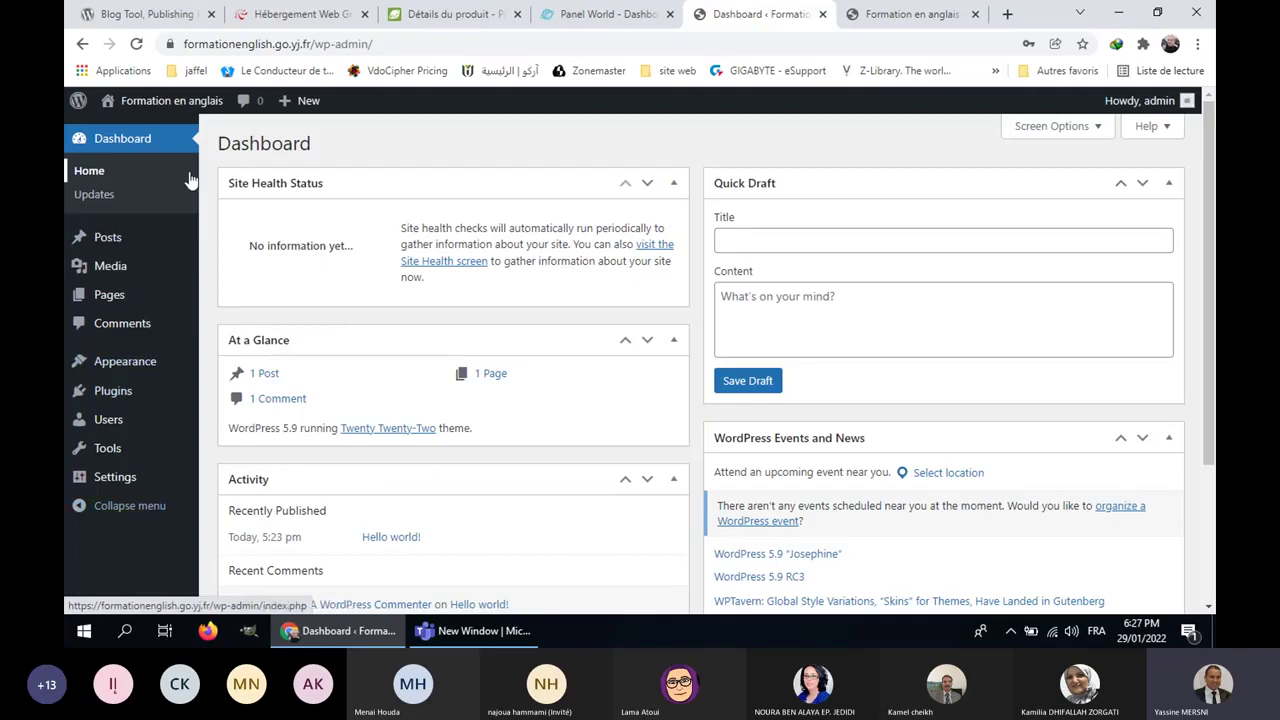
pyautogui.moveTo(168, 238)
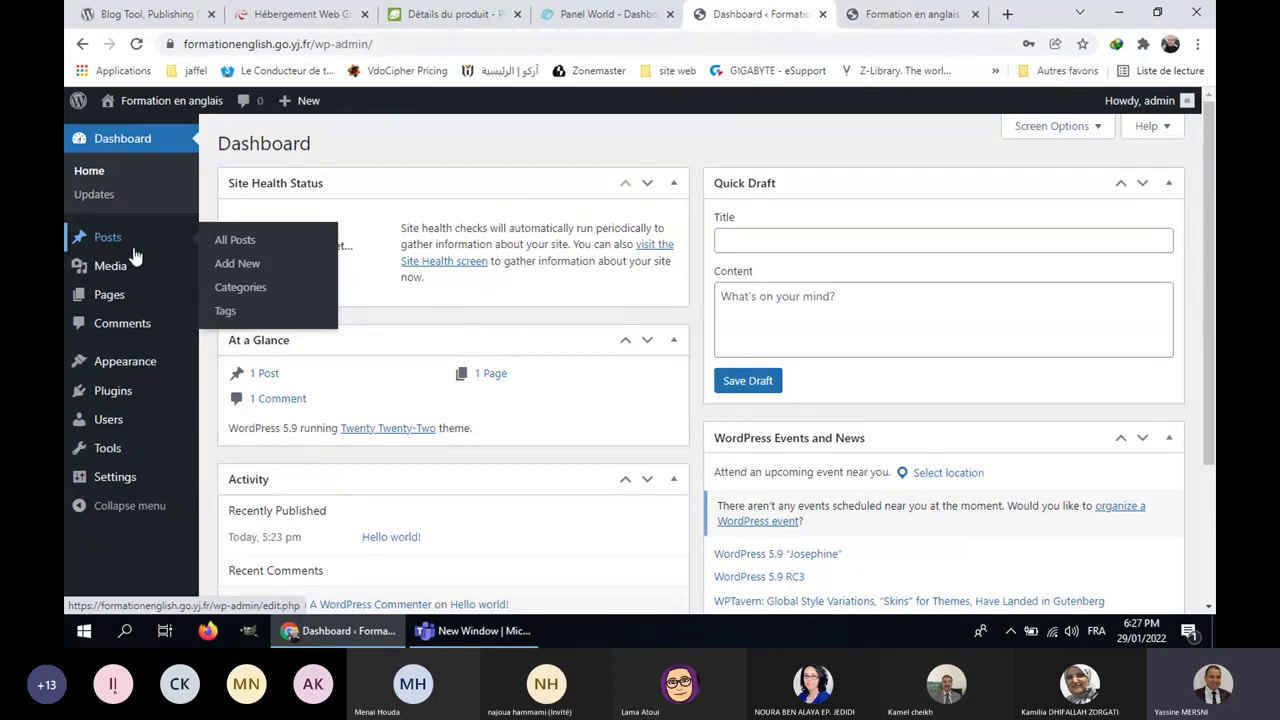
pyautogui.moveTo(152, 302)
pyautogui.moveTo(114, 309)
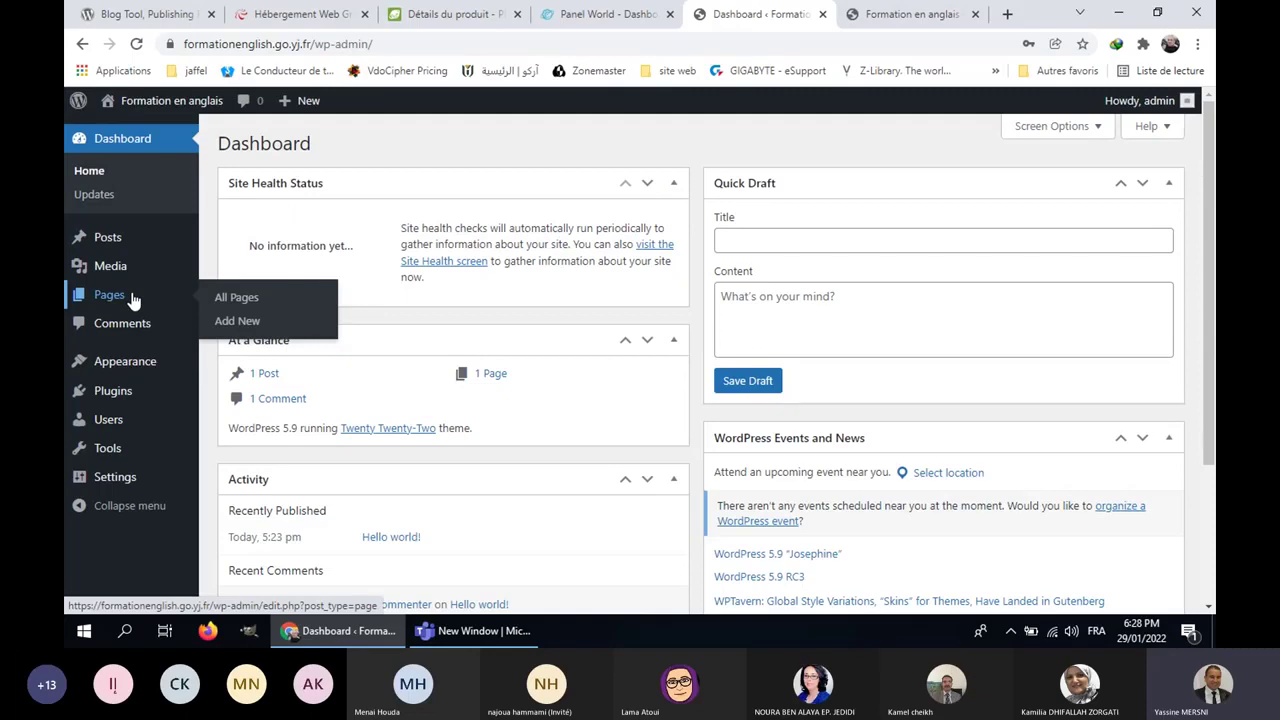
pyautogui.click(911, 14)
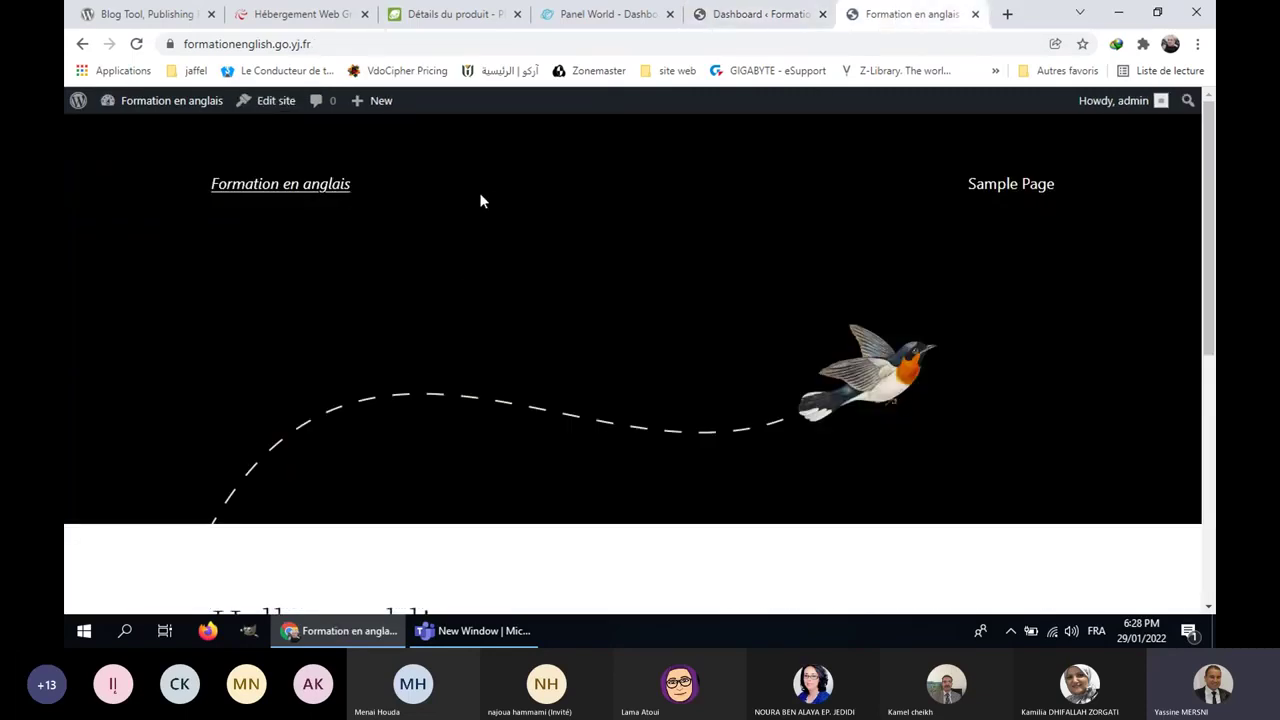
pyautogui.click(735, 12)
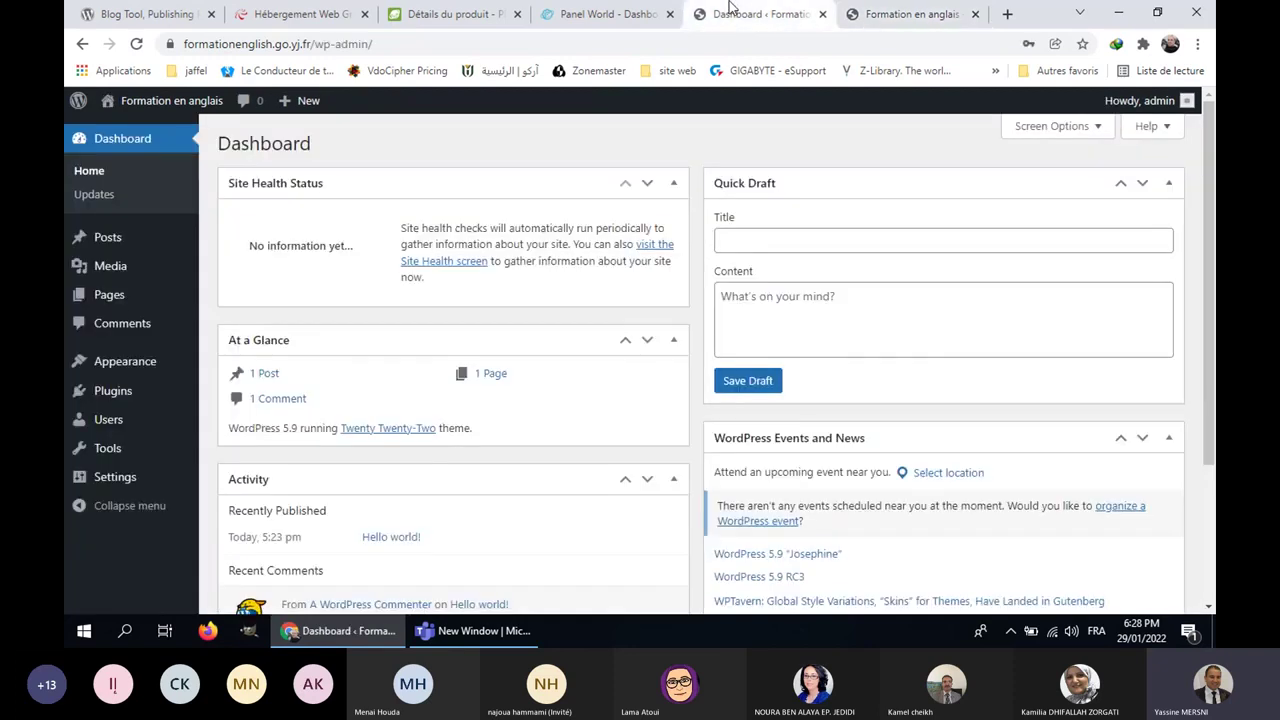
# Step: Start a new page and close the block editor's welcome guide
pyautogui.moveTo(155, 245)
pyautogui.moveTo(136, 303)
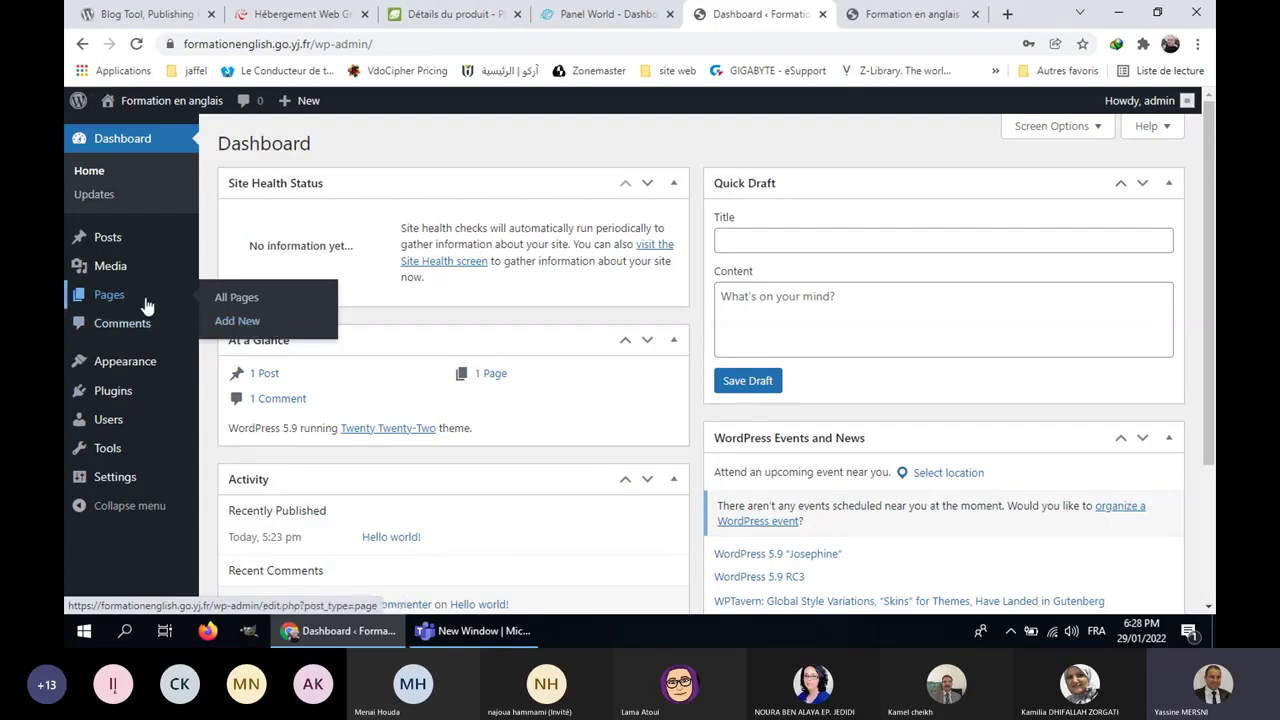
pyautogui.click(270, 326)
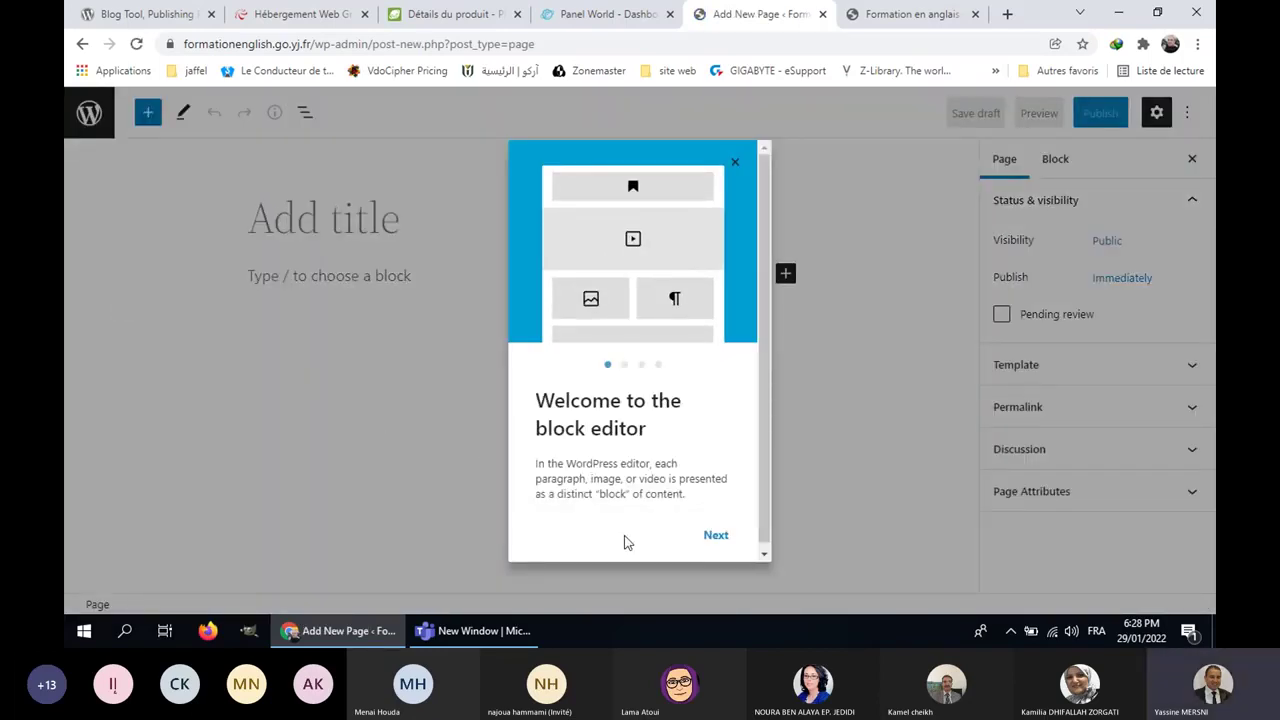
pyautogui.click(737, 164)
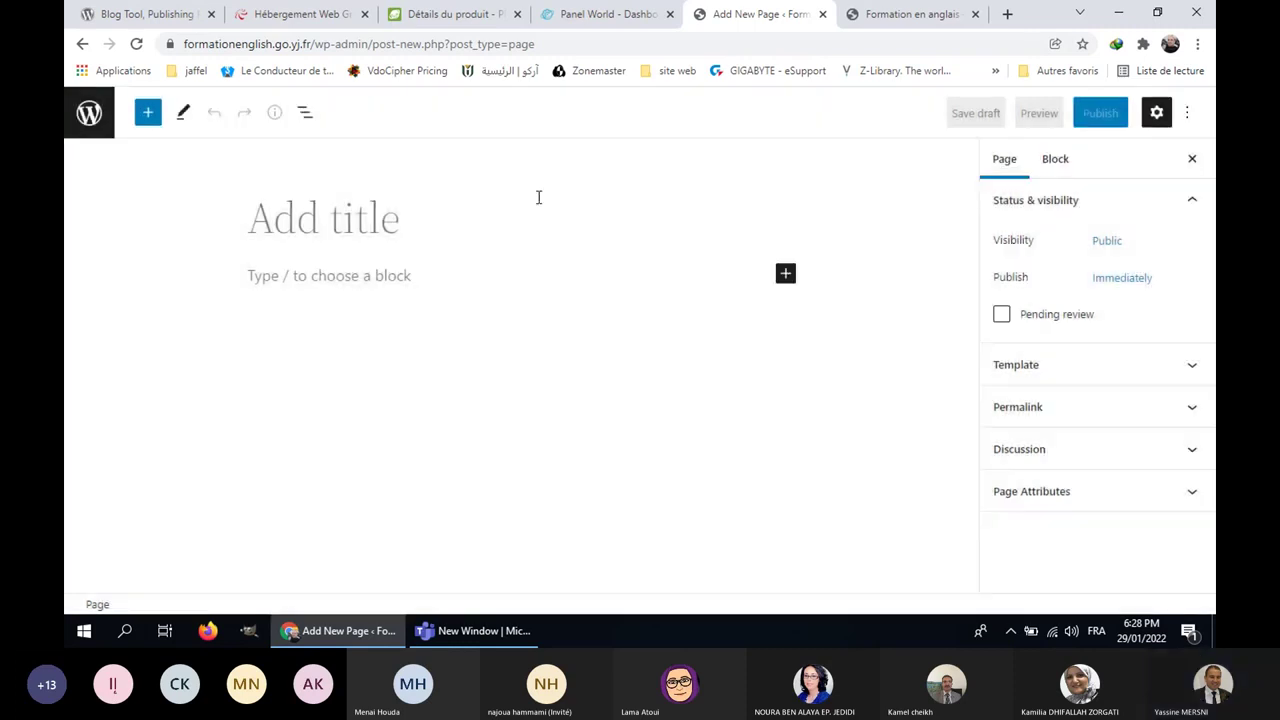
# Step: Title the new page "Accueil"
pyautogui.click(305, 214)
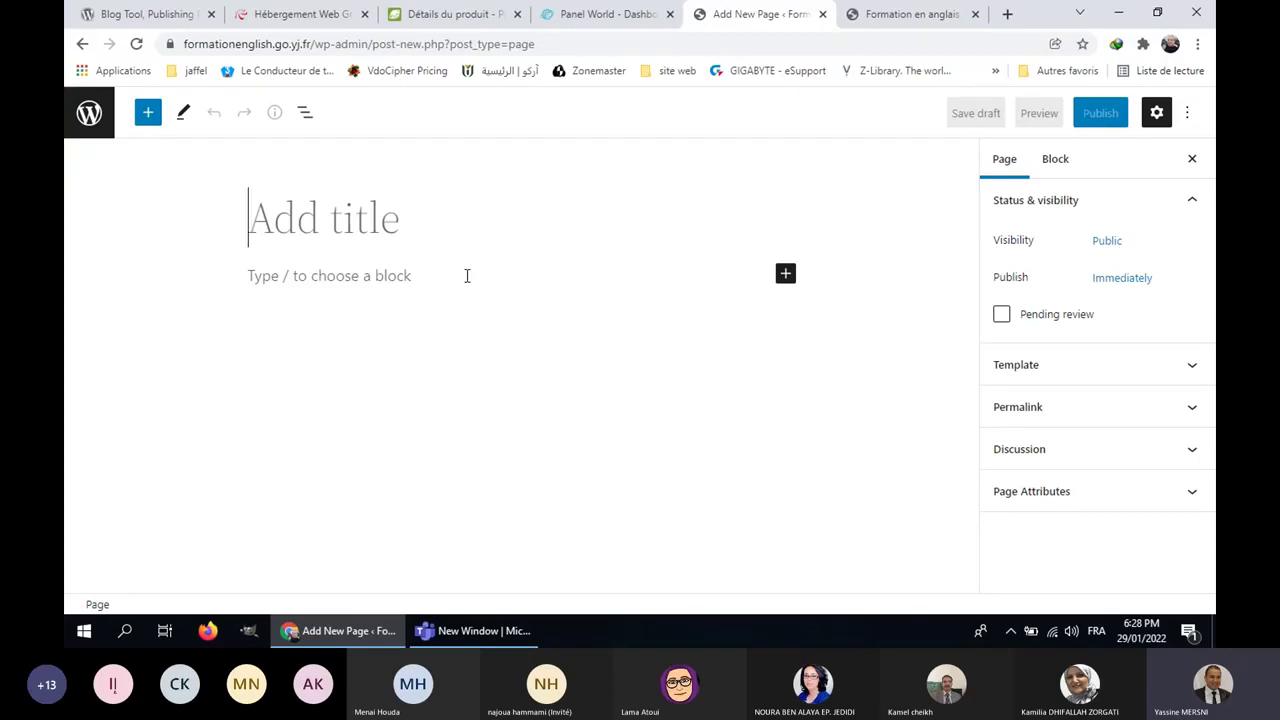
pyautogui.write('A')
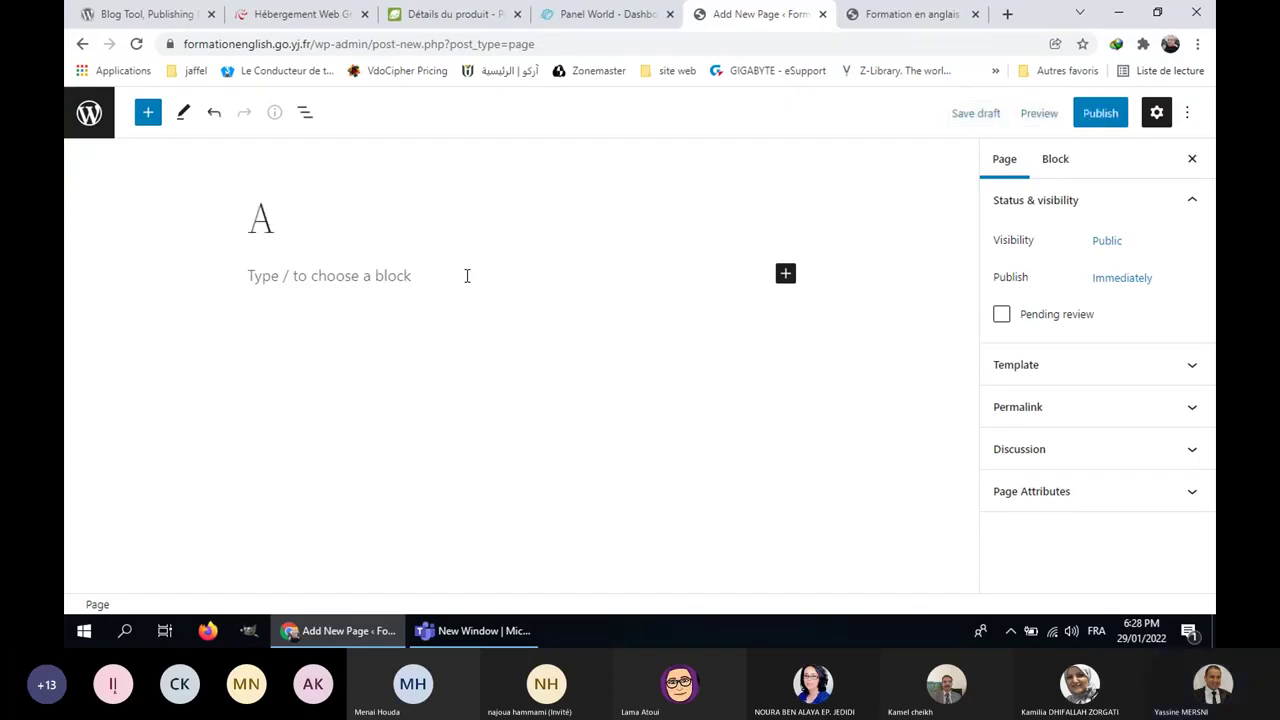
pyautogui.write('cc')
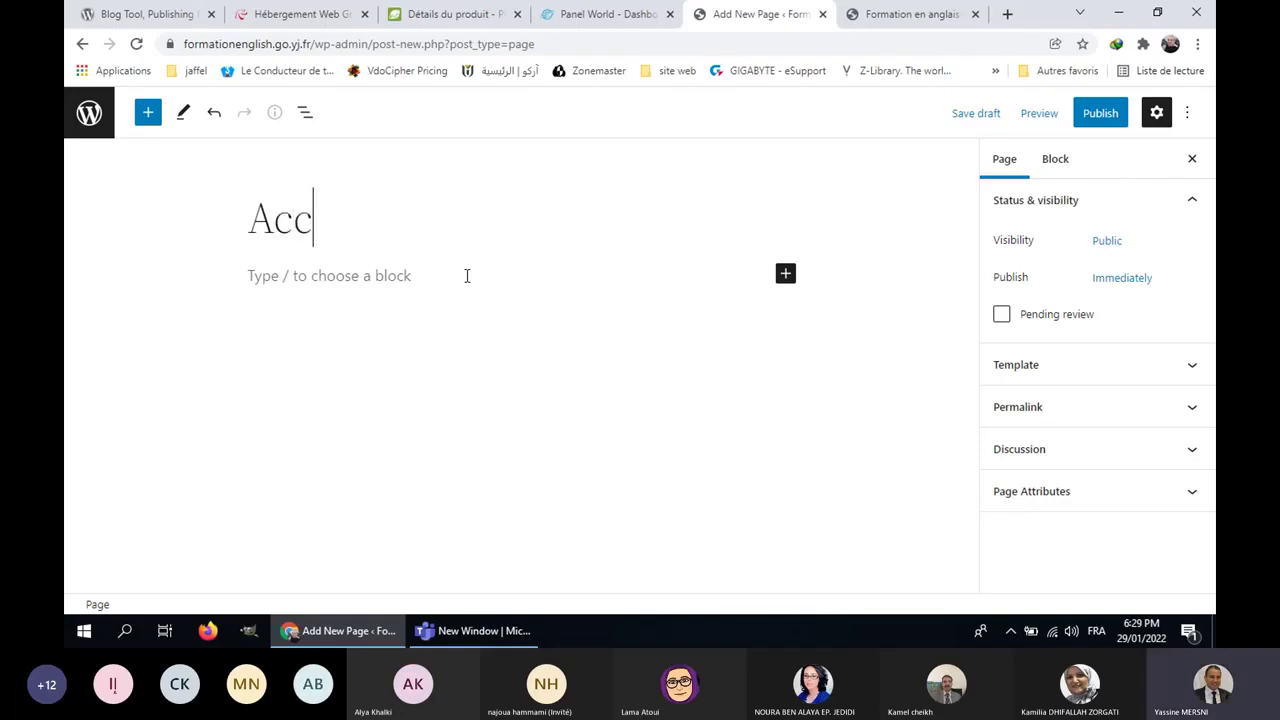
pyautogui.write('ueil')
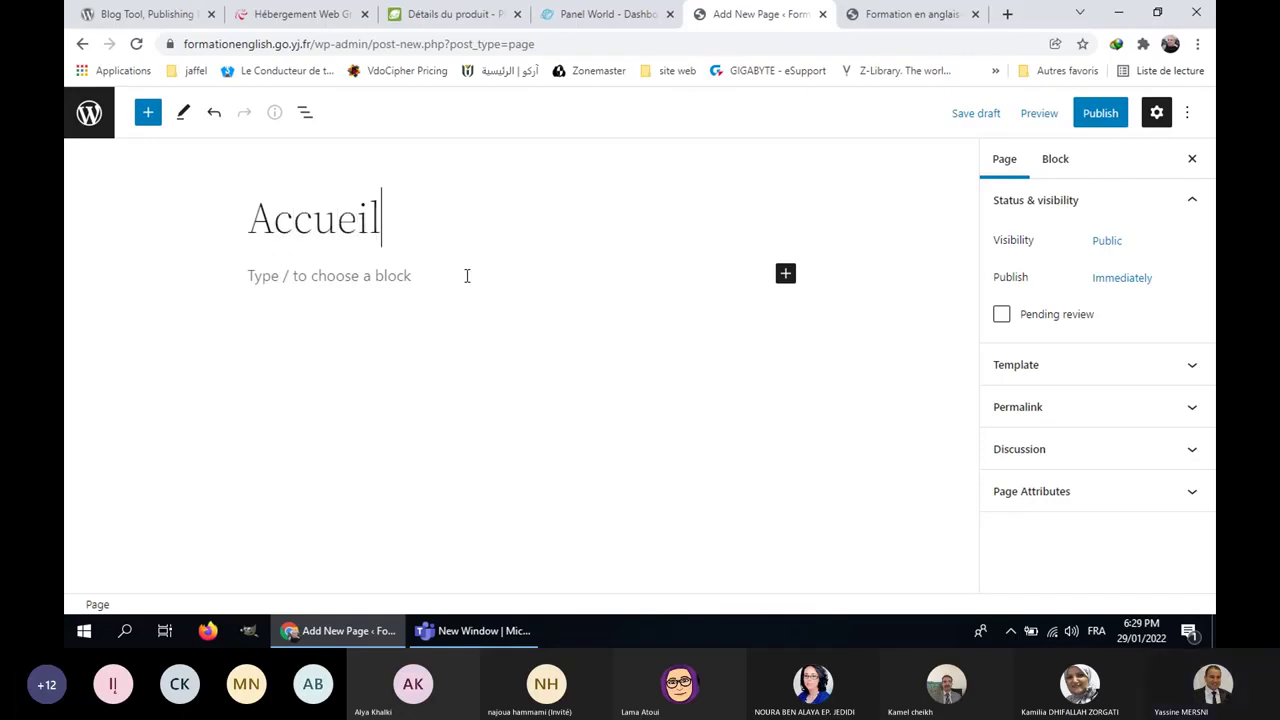
# Step: Add the paragraph "Contenu de ma page d'accueil" under the title and publish the page with public visibility
pyautogui.click(408, 277)
pyautogui.write('C')
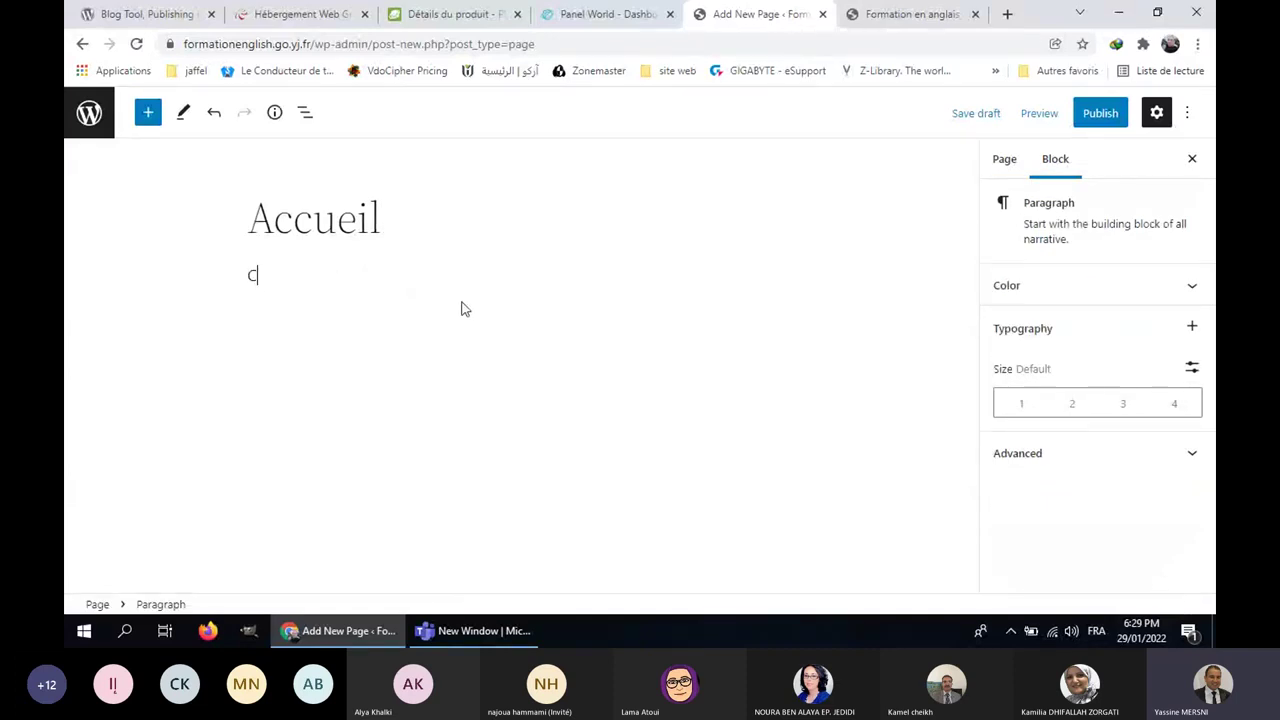
pyautogui.write('ontenu de ma')
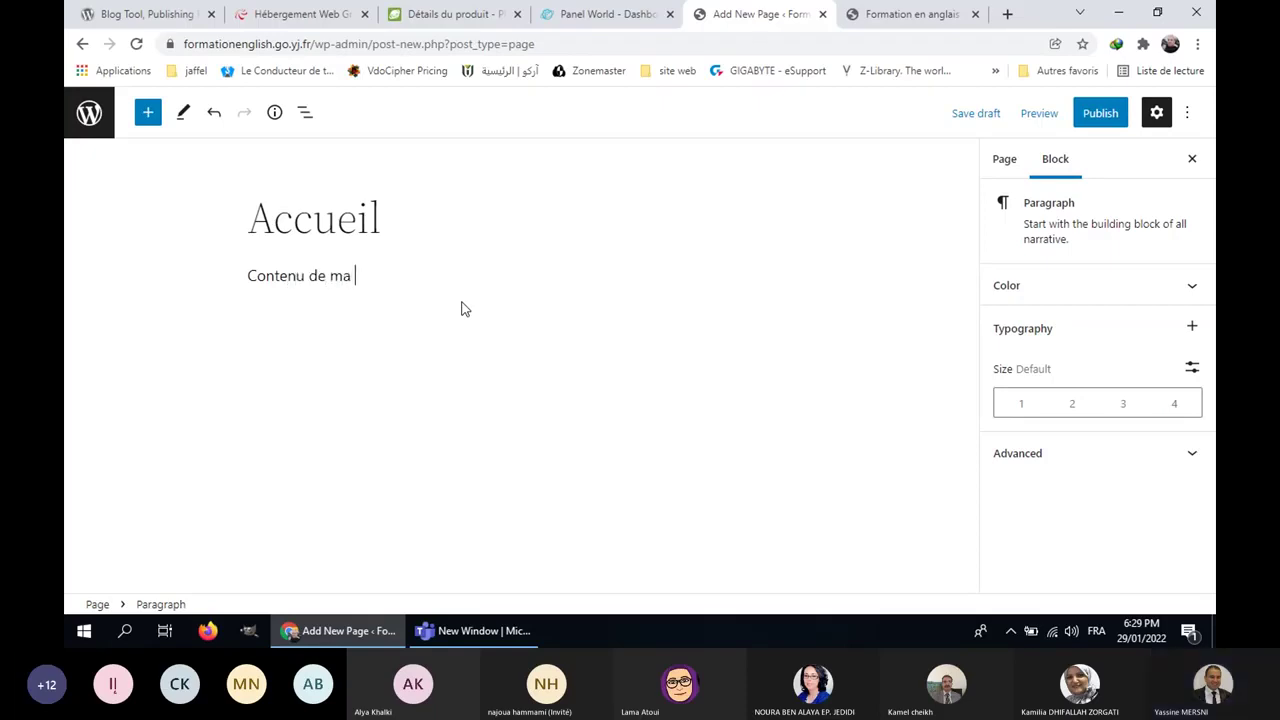
pyautogui.write(" page d'accueil")
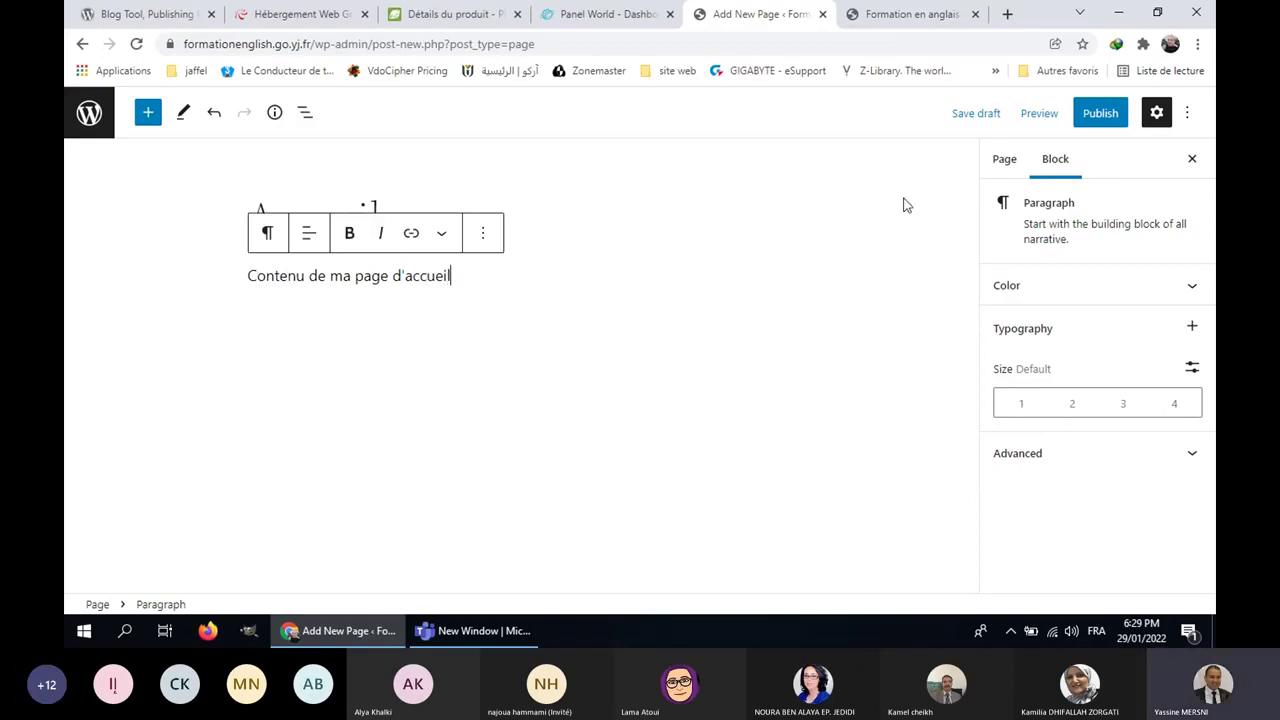
pyautogui.click(1099, 115)
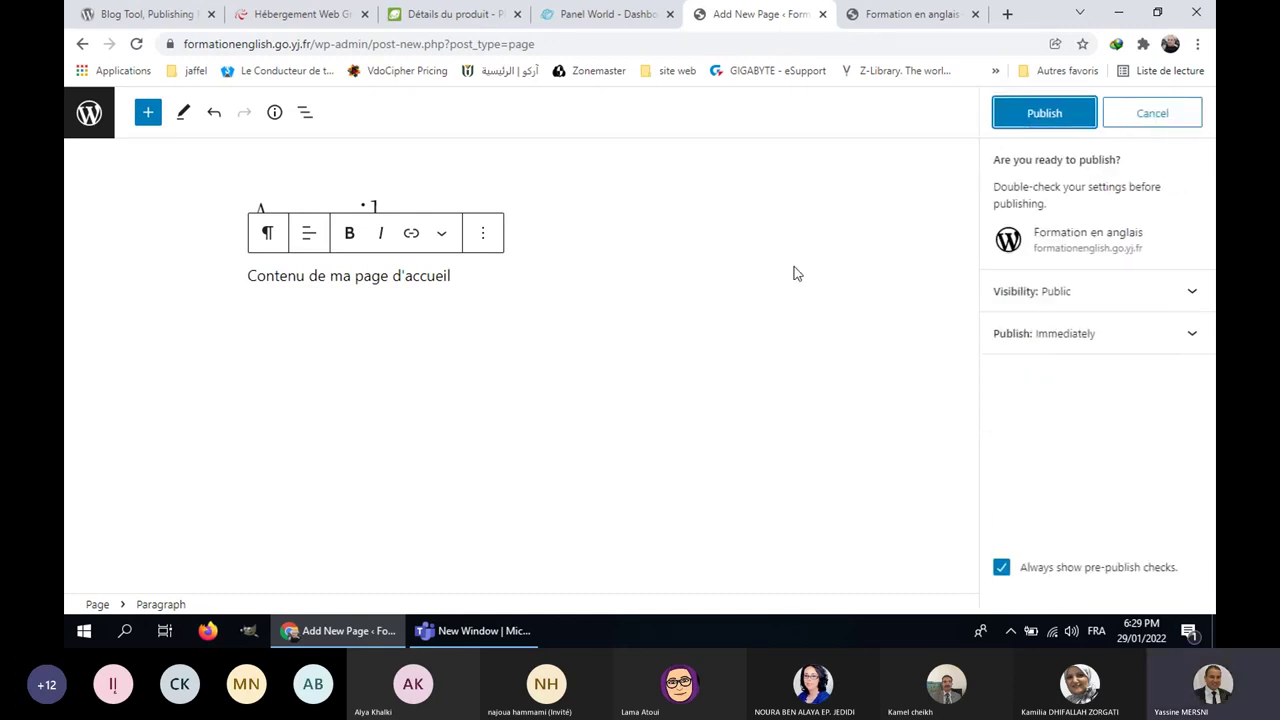
pyautogui.click(1040, 116)
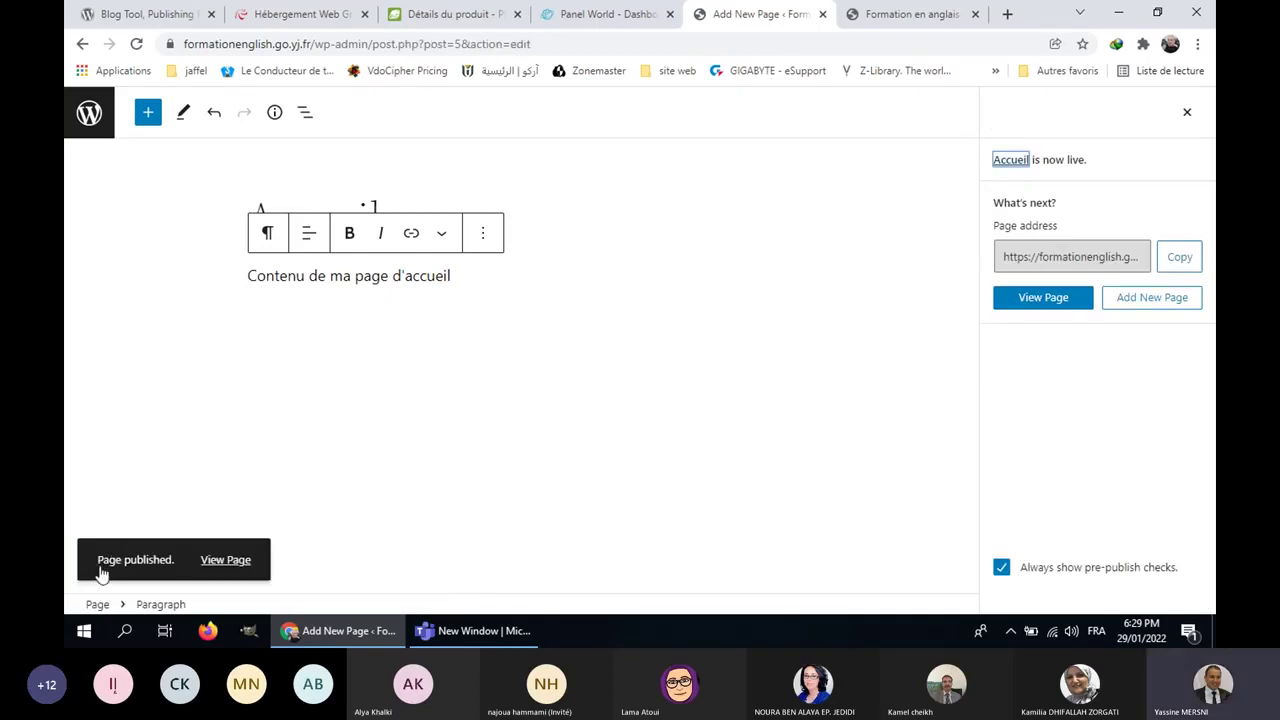
pyautogui.click(557, 212)
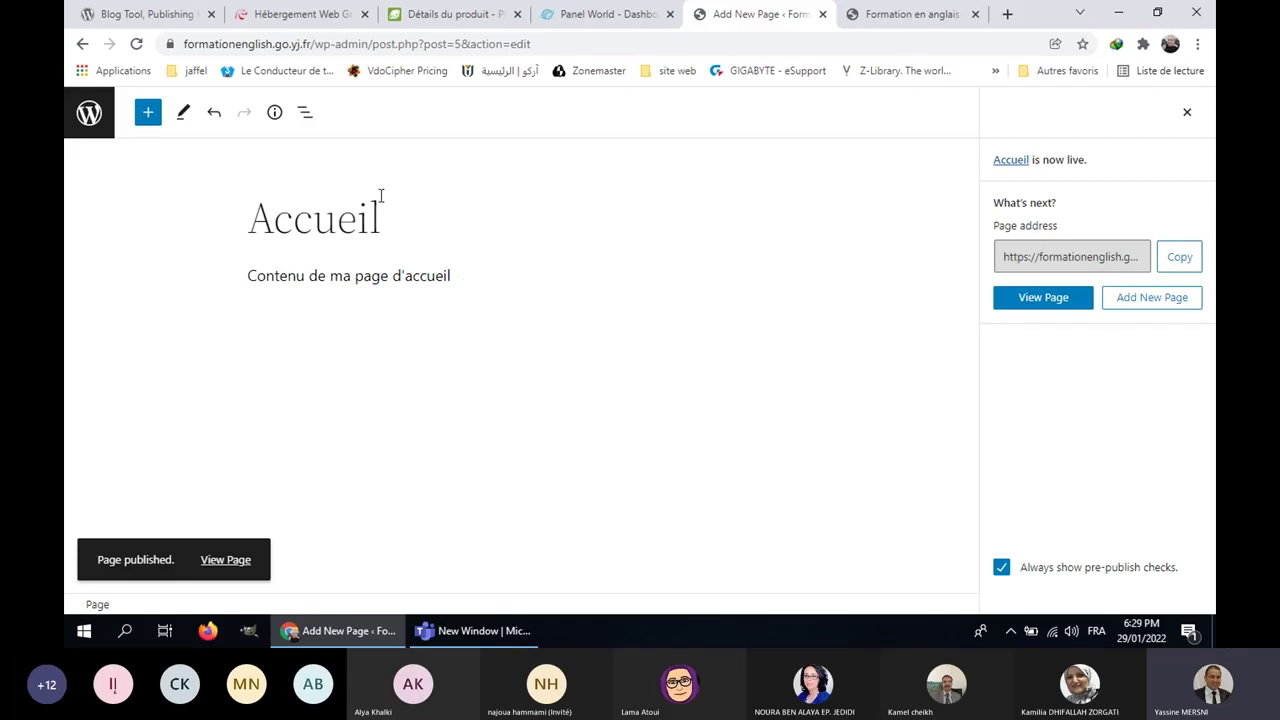
pyautogui.click(366, 278)
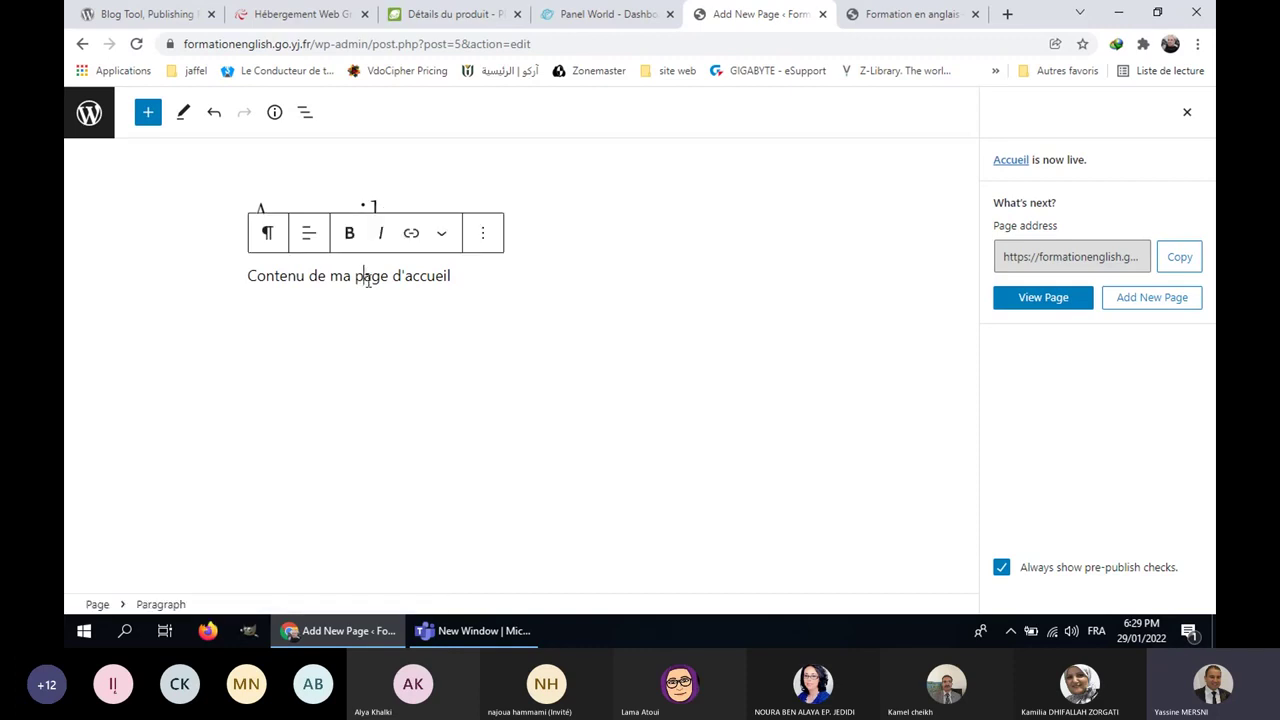
pyautogui.click(471, 292)
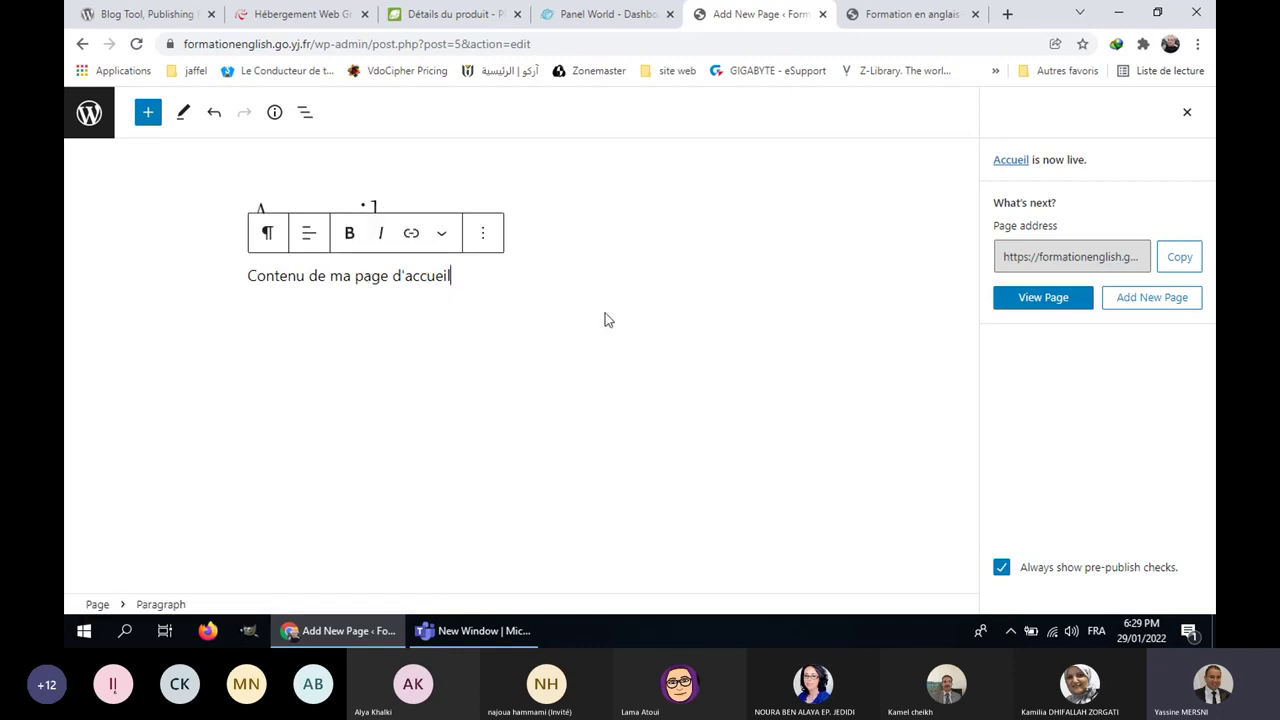
pyautogui.click(575, 208)
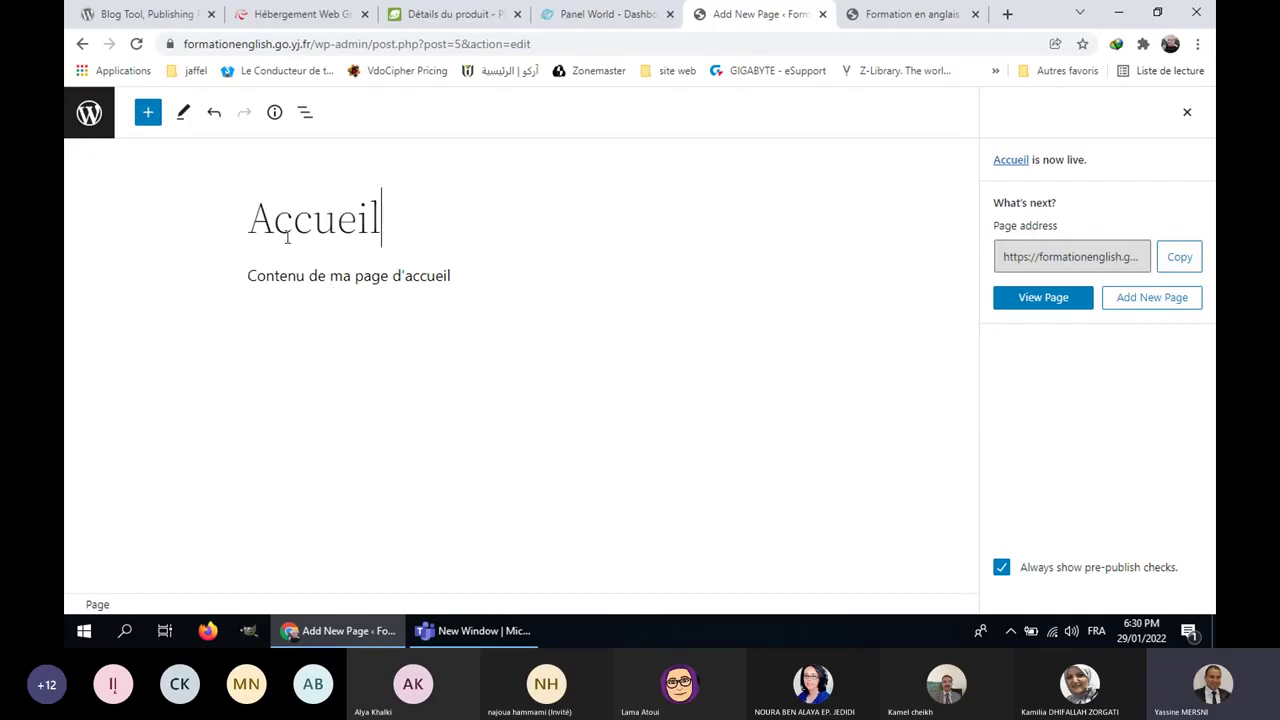
# Step: Close the post-publish information and leave the page editor for the list of all pages
pyautogui.click(1188, 113)
pyautogui.click(89, 112)
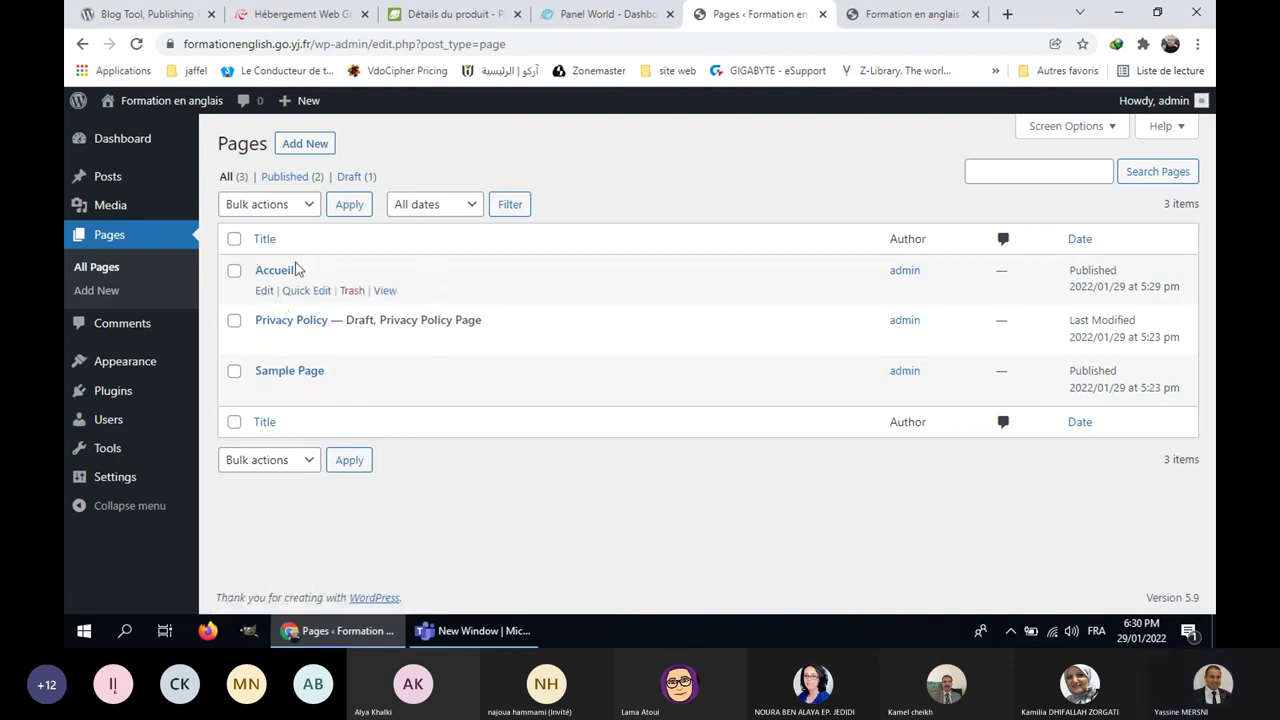
# Step: Install the Classic Editor plugin from the featured plugins and activate it
pyautogui.moveTo(177, 398)
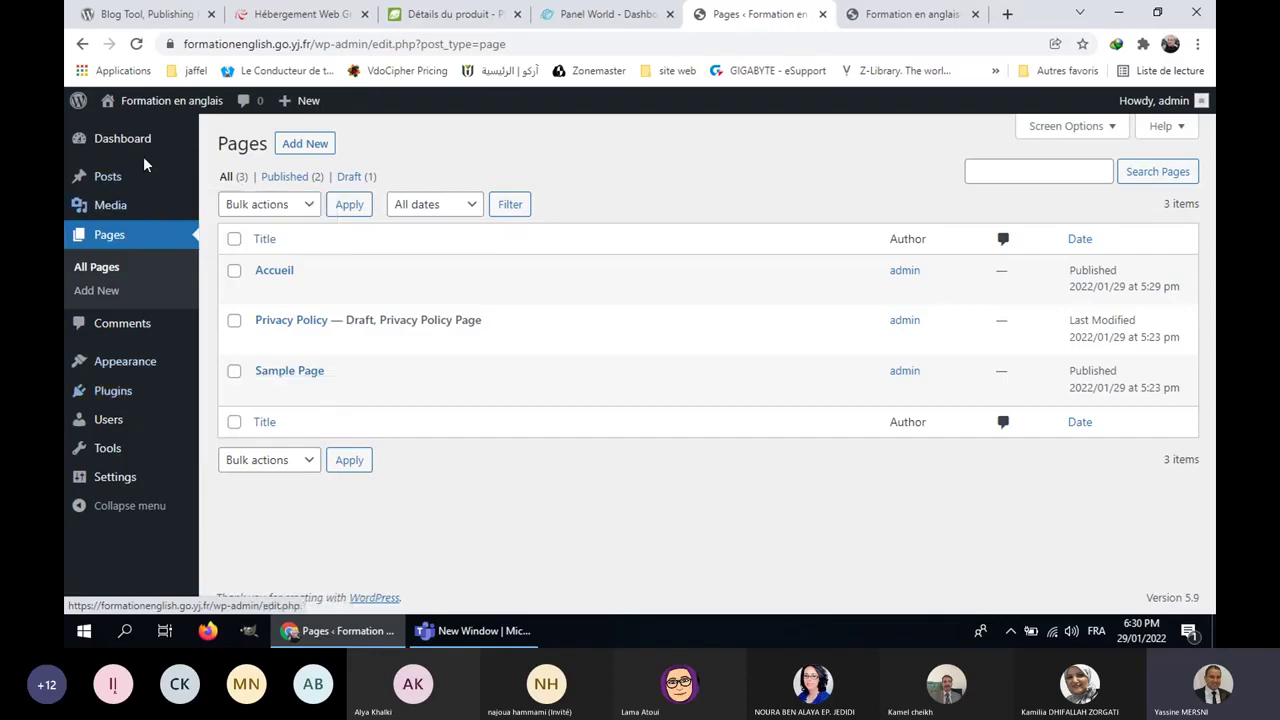
pyautogui.moveTo(143, 175)
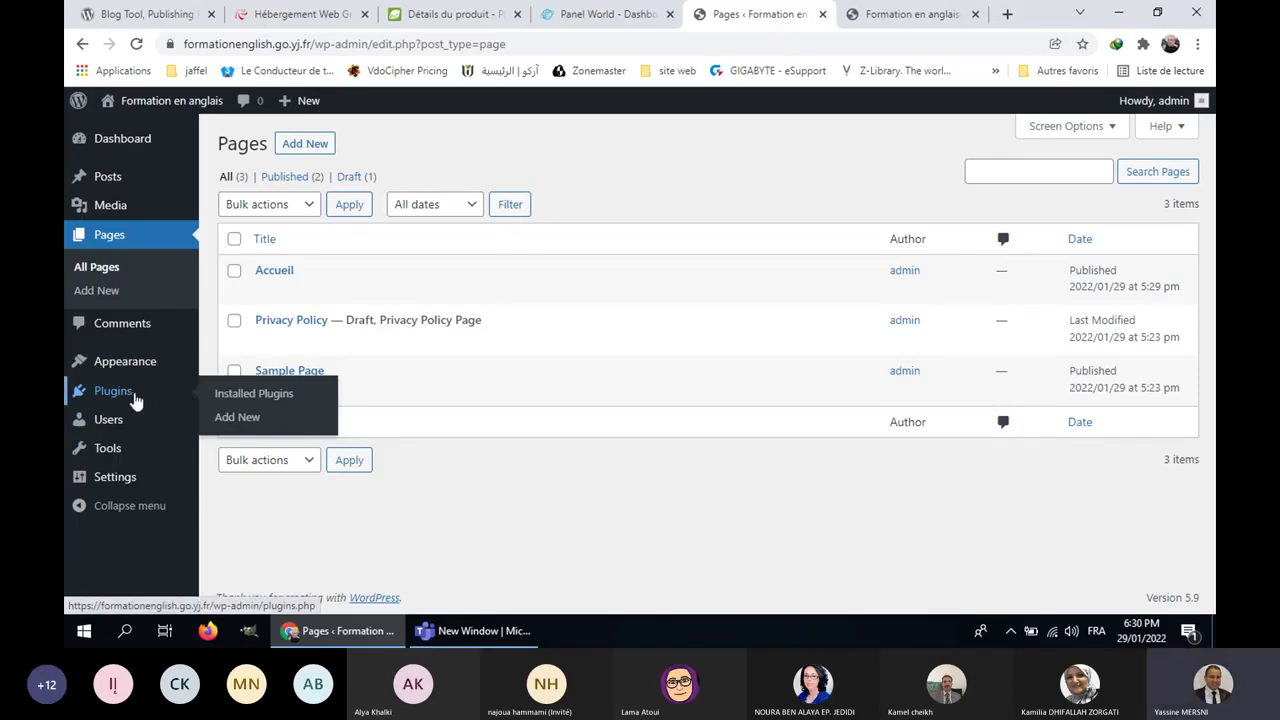
pyautogui.click(232, 418)
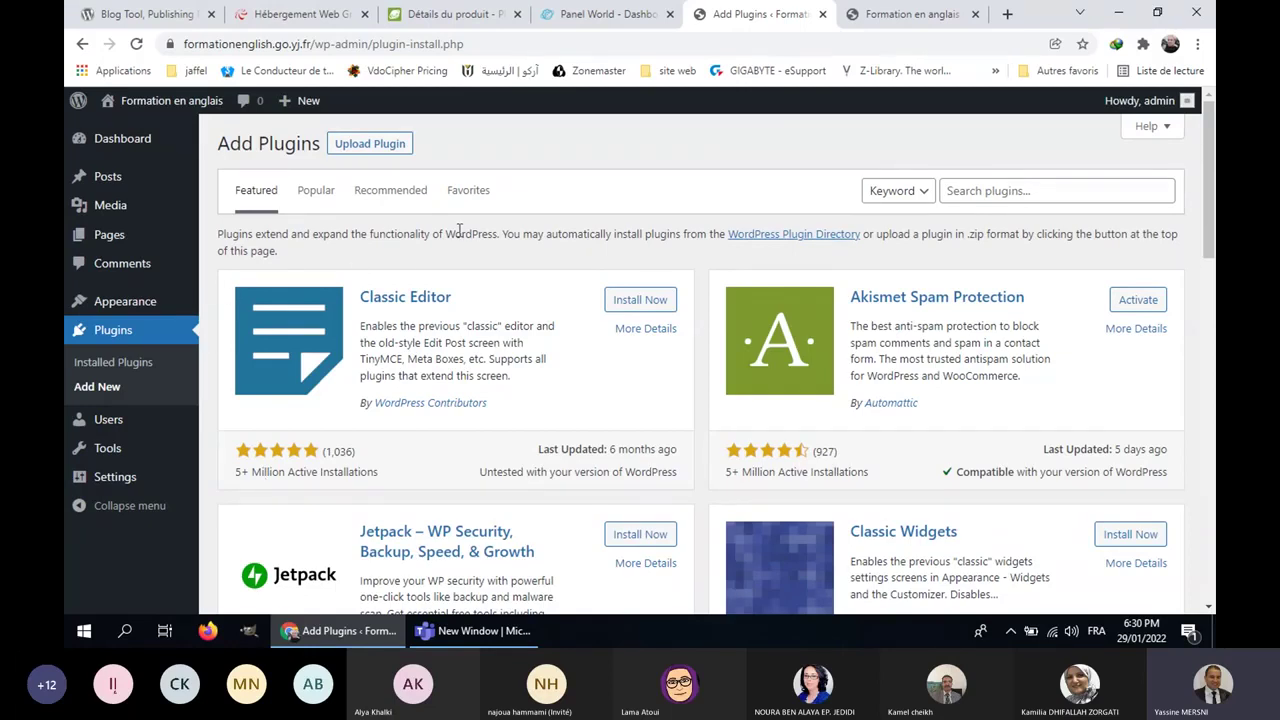
pyautogui.click(657, 303)
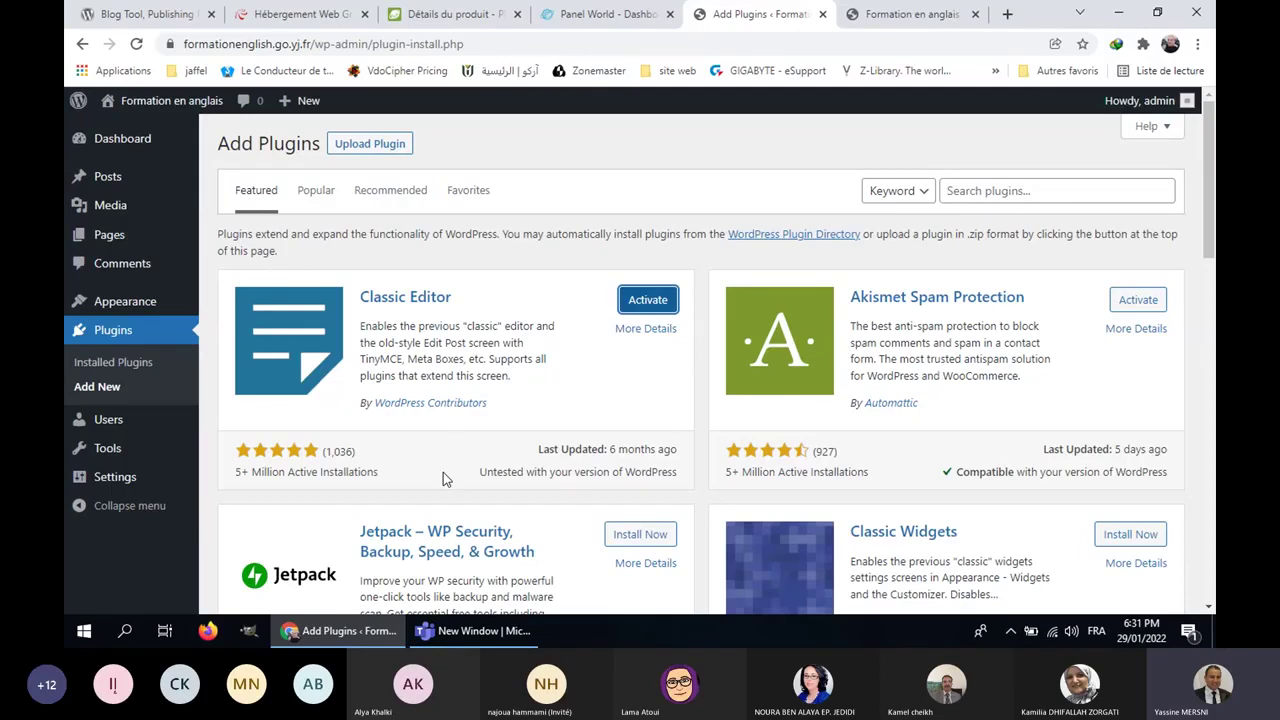
pyautogui.click(642, 300)
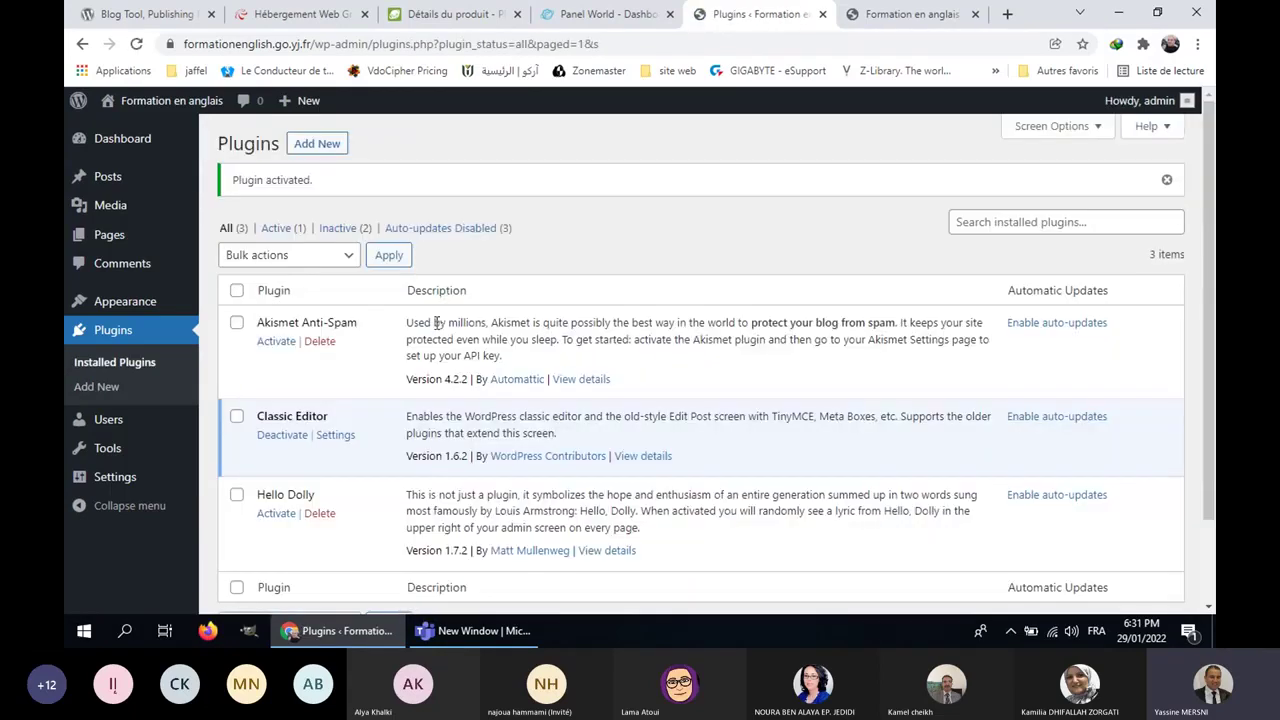
# Step: Check the Classic Editor entry among the installed plugins and open the form for adding a new page
pyautogui.scroll(-1, 437, 322)
pyautogui.moveTo(256, 315); pyautogui.dragTo(529, 324)
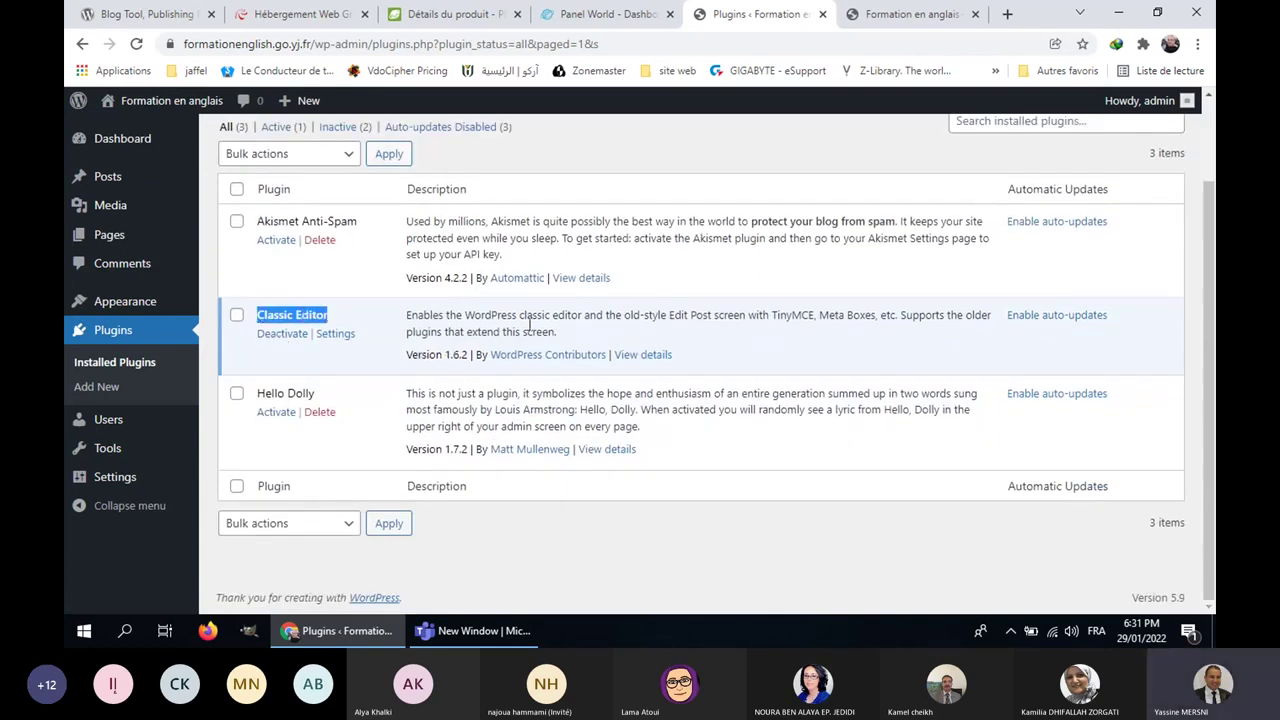
pyautogui.click(674, 337)
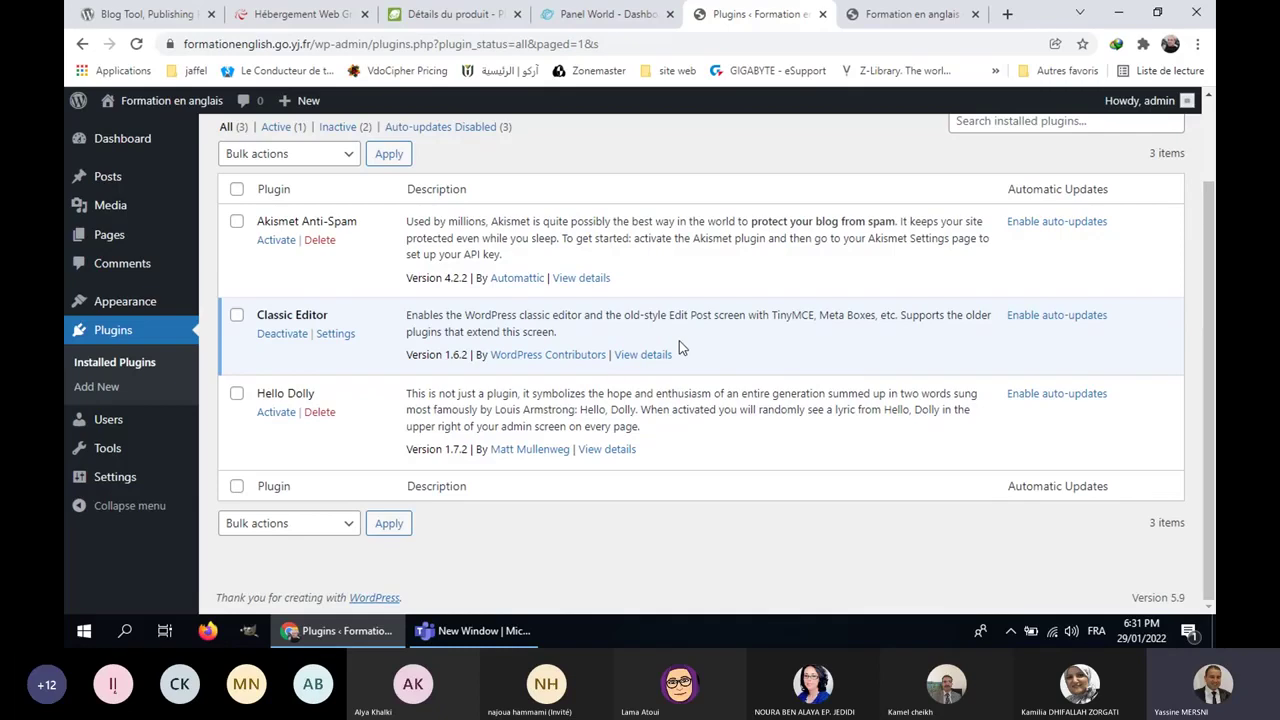
pyautogui.moveTo(212, 243)
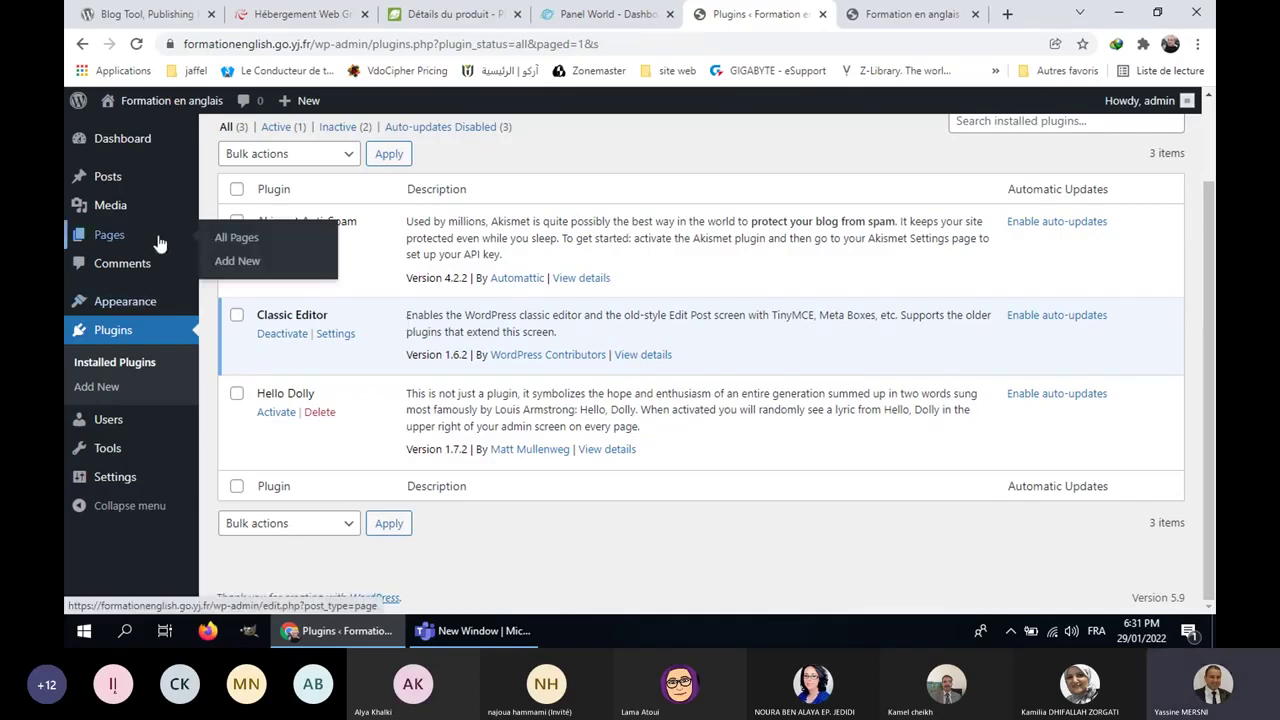
pyautogui.click(240, 265)
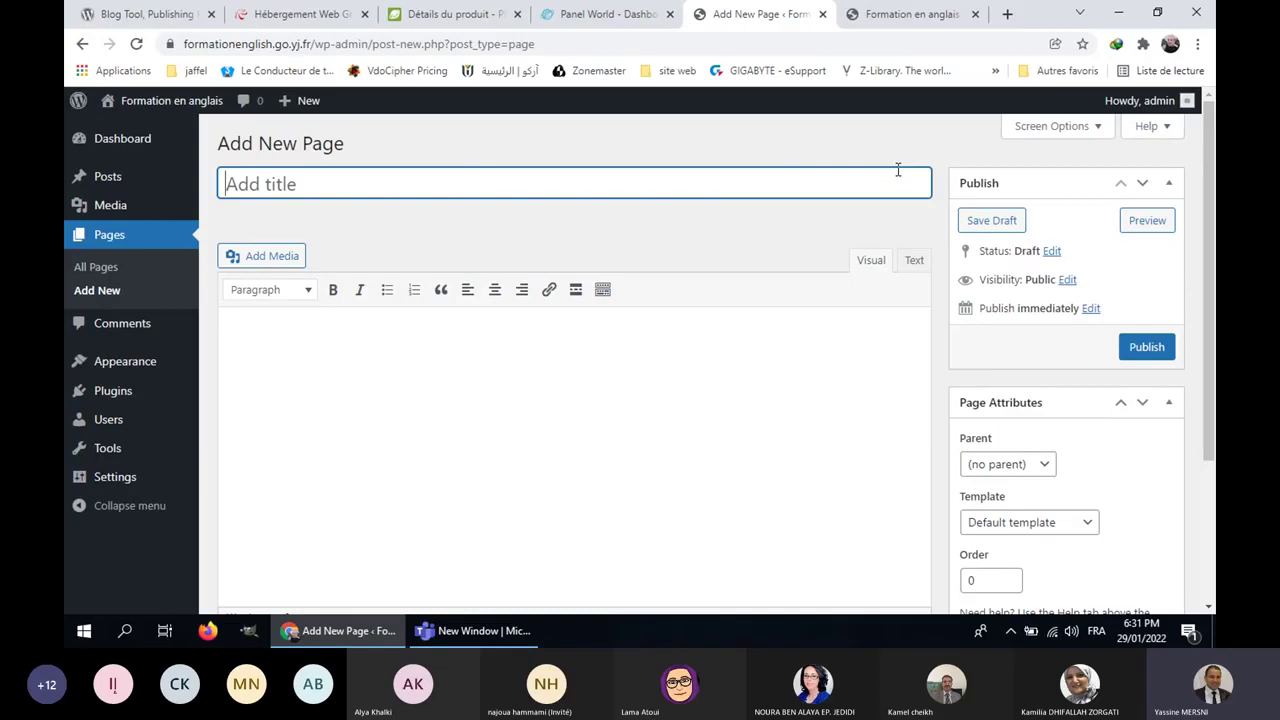
# Step: Start a blank new page and expand the editor's formatting toolbar to its second row
pyautogui.moveTo(129, 397)
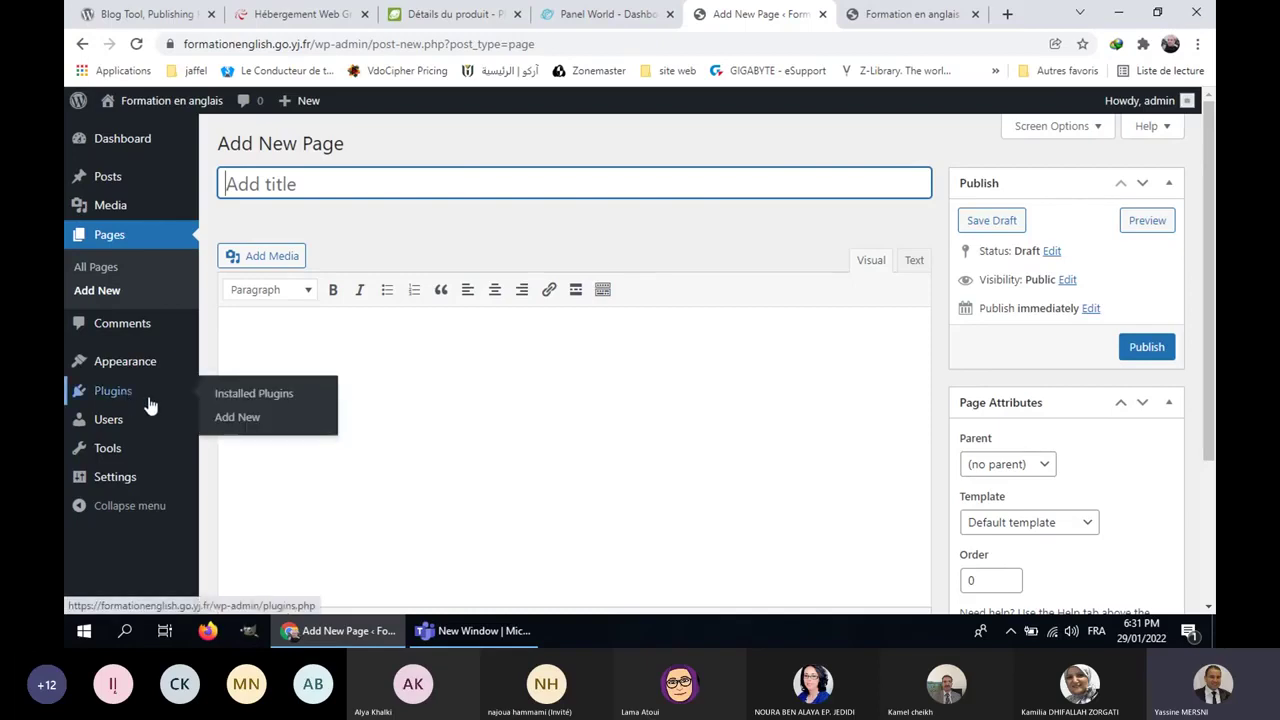
pyautogui.click(318, 425)
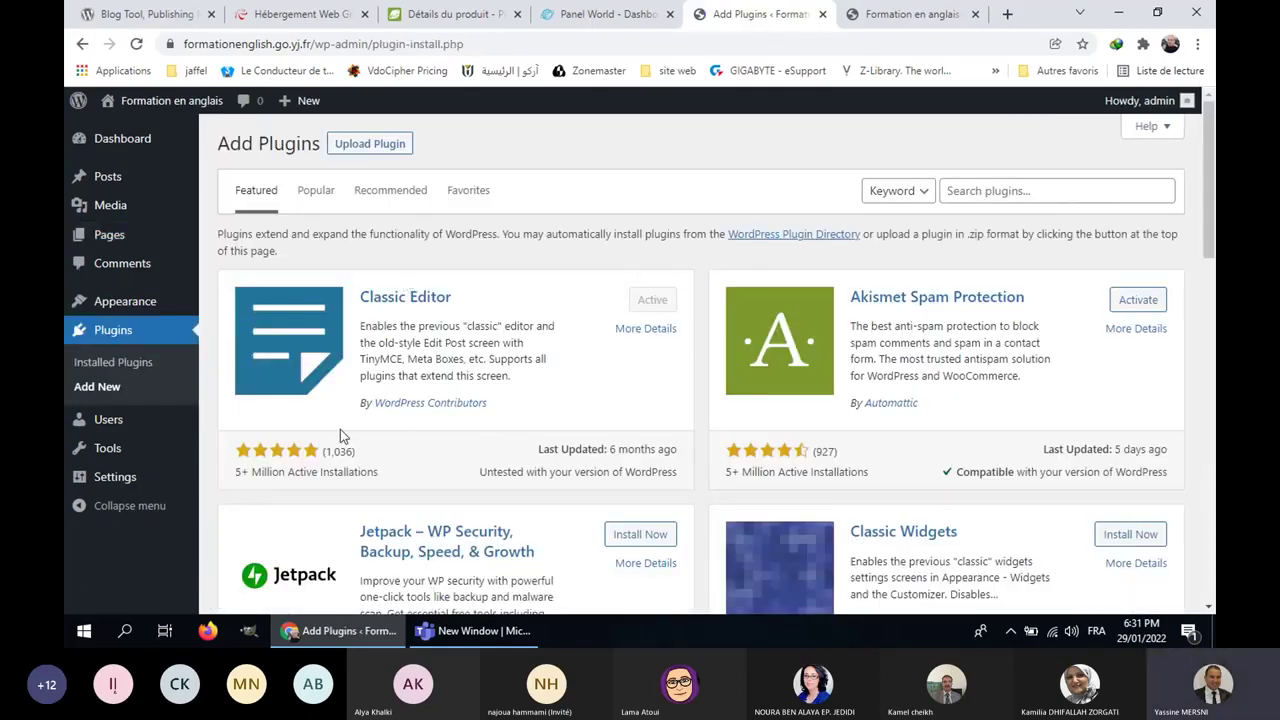
pyautogui.click(236, 262)
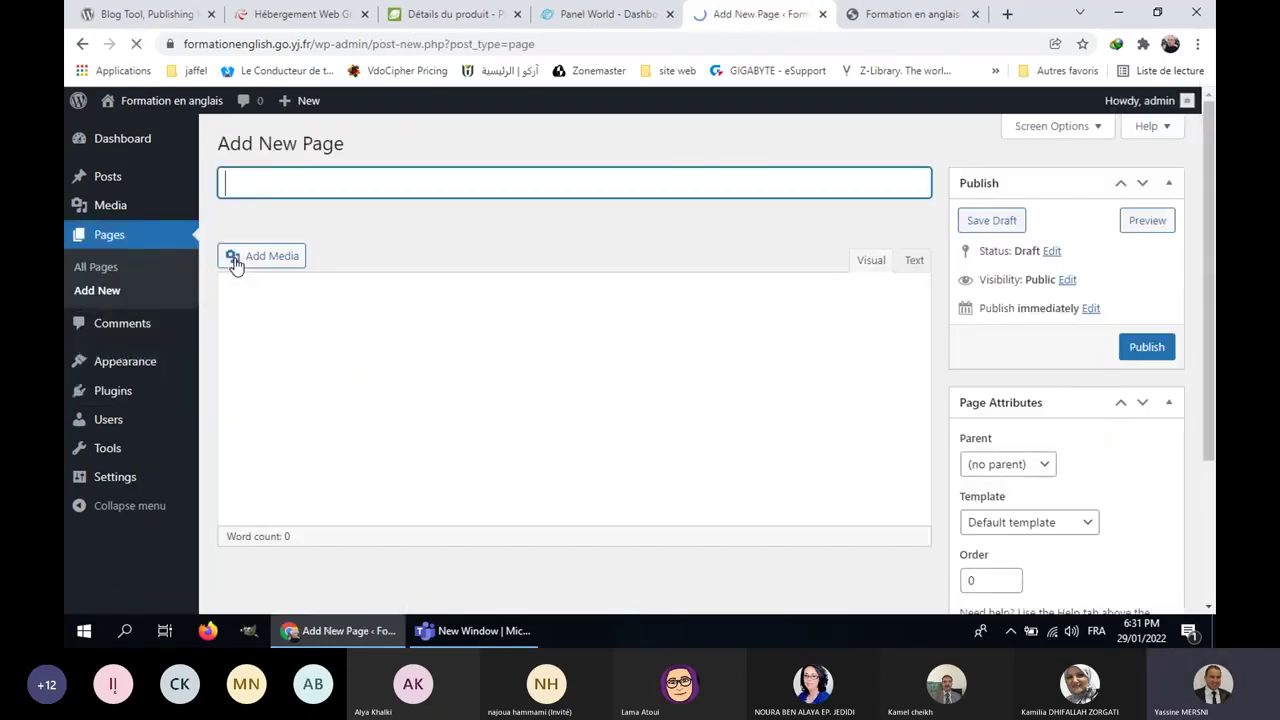
pyautogui.moveTo(134, 393)
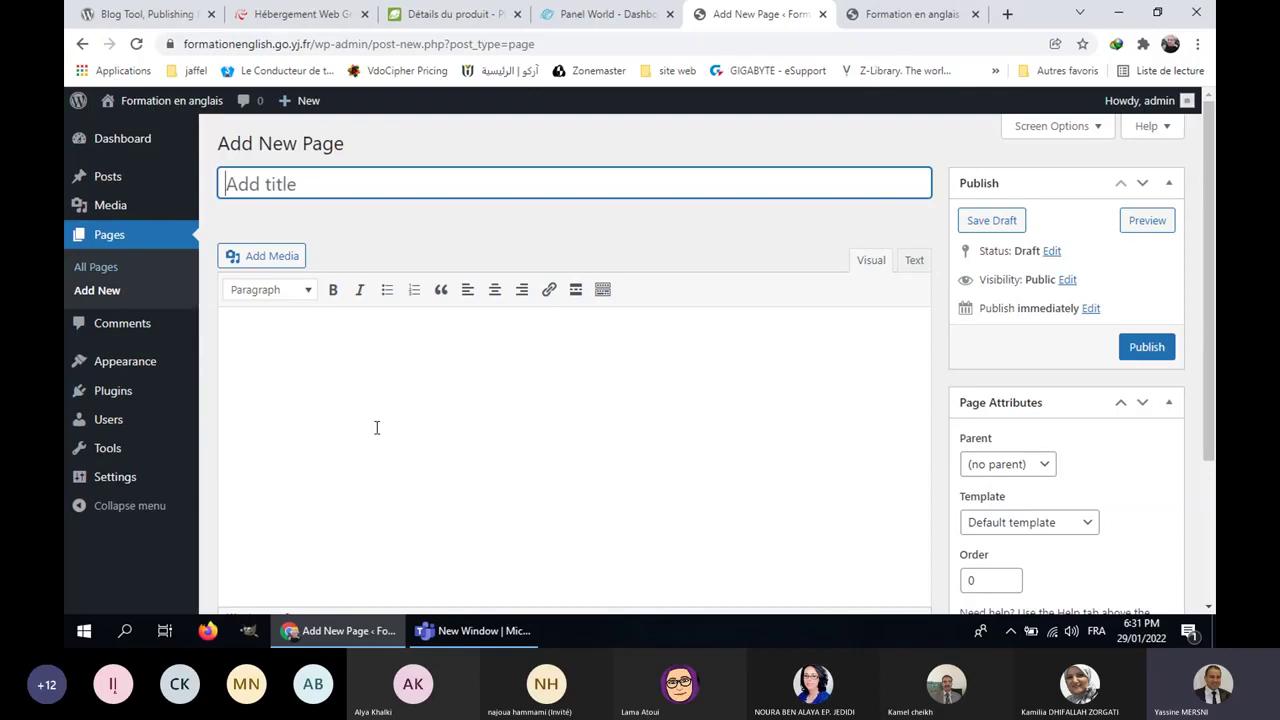
pyautogui.moveTo(152, 175)
pyautogui.click(602, 290)
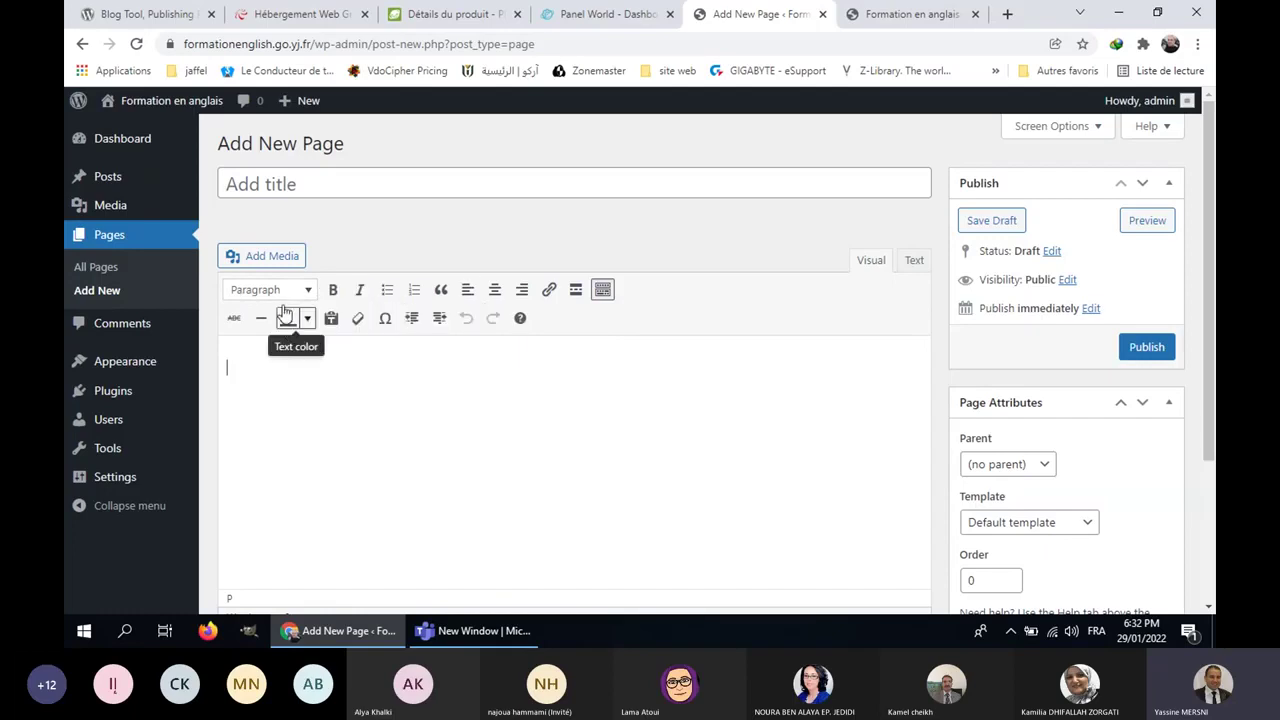
# Step: Title the new page "Contact"
pyautogui.click(280, 183)
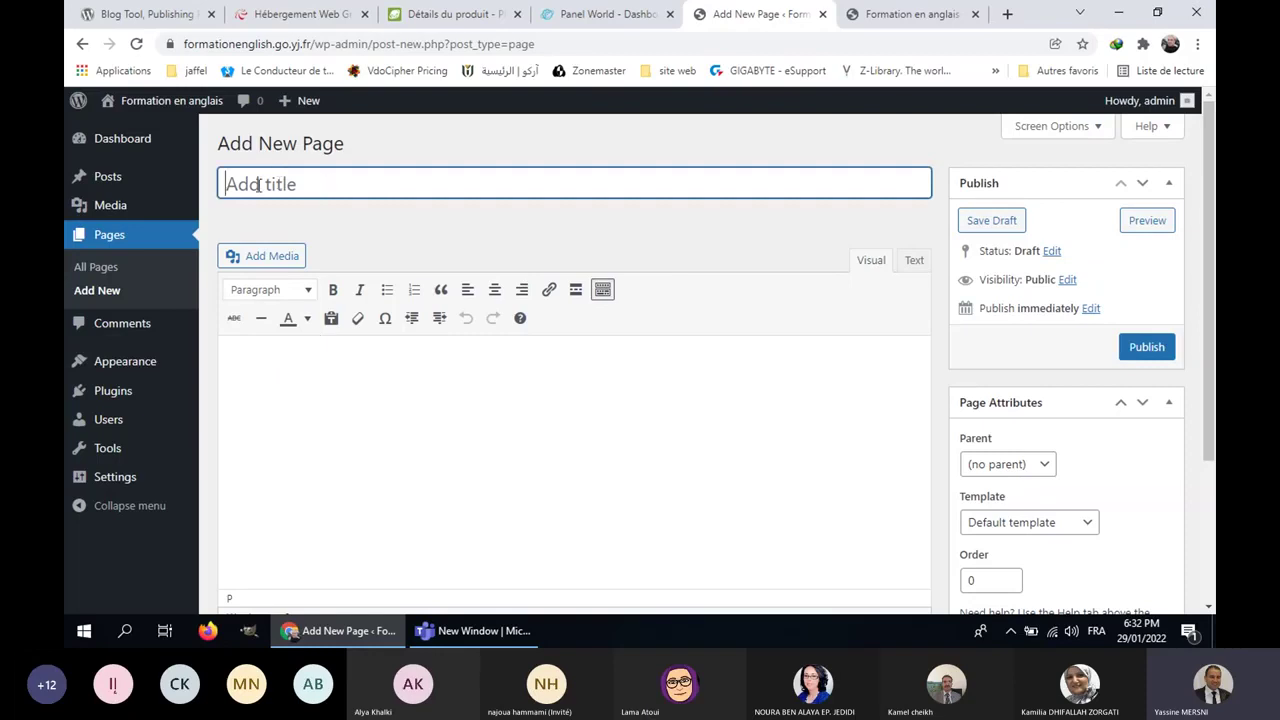
pyautogui.write('C')
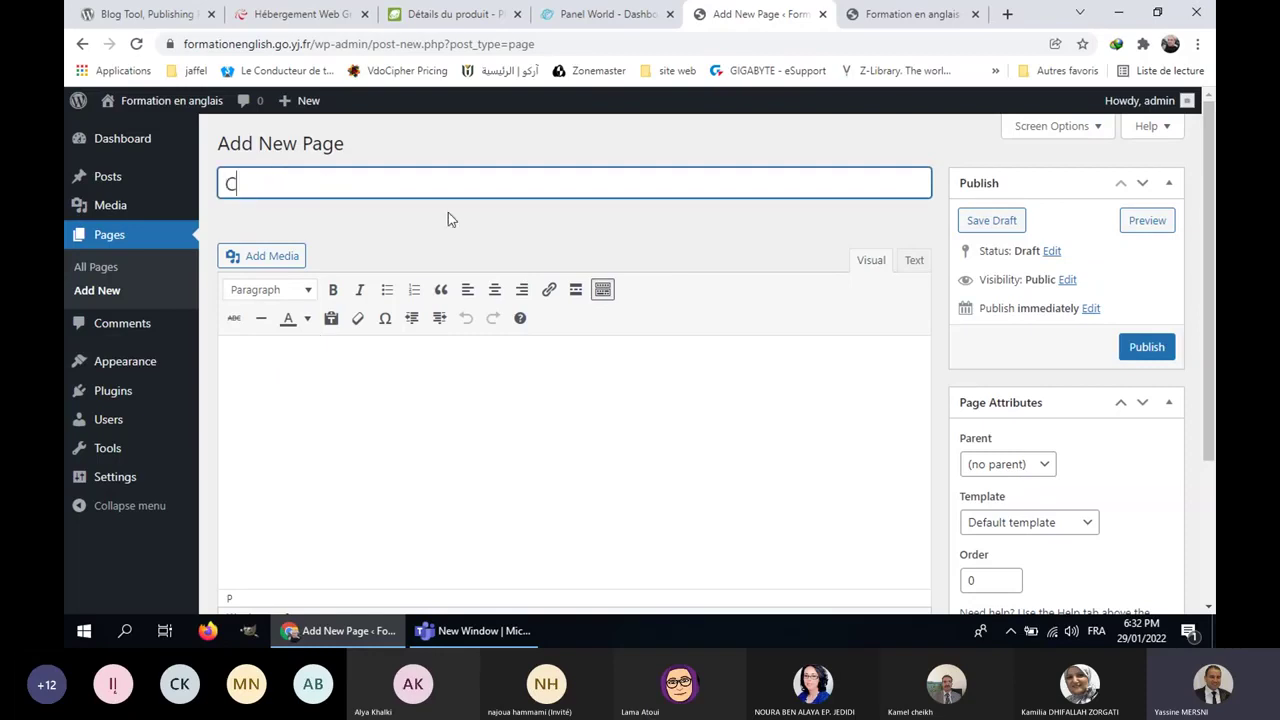
pyautogui.write('ontact')
# Step: Enter "Voici le contenu de ma page contact" as the Contact page's body text and publish the page
pyautogui.click(459, 365)
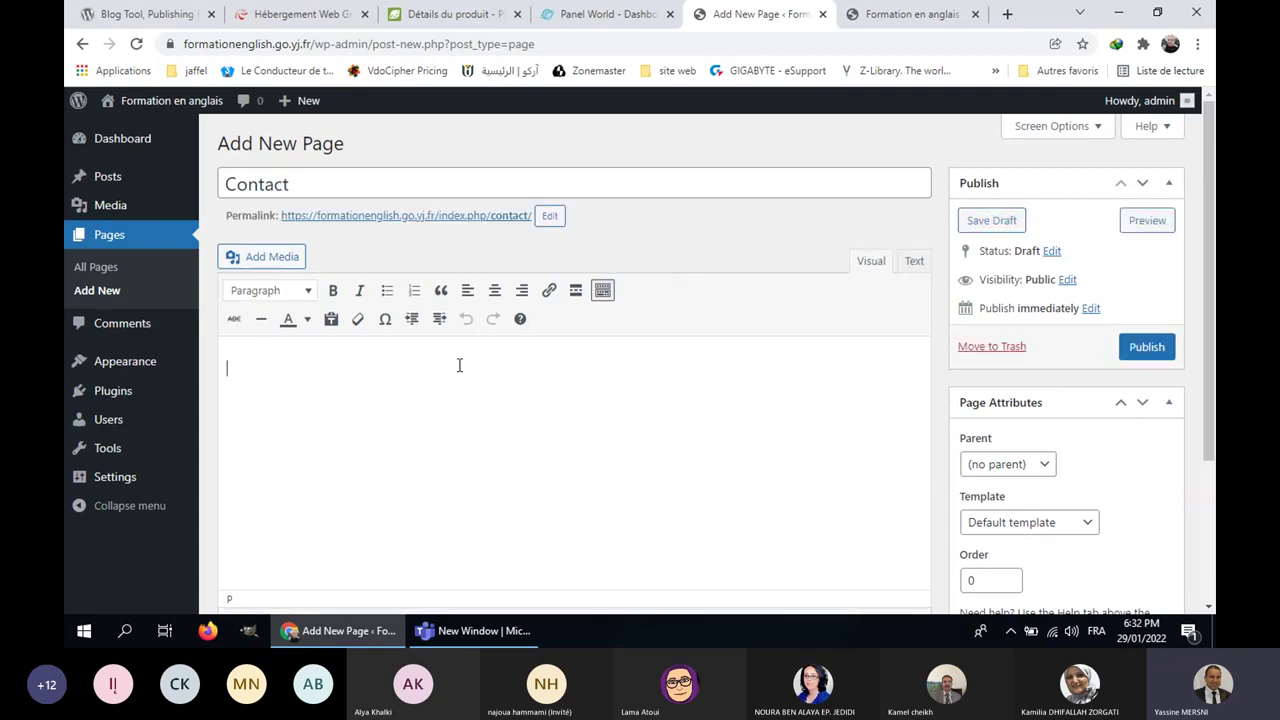
pyautogui.scroll(-2, 703, 426)
pyautogui.scroll(2, 635, 405)
pyautogui.write('Voici le contenu ')
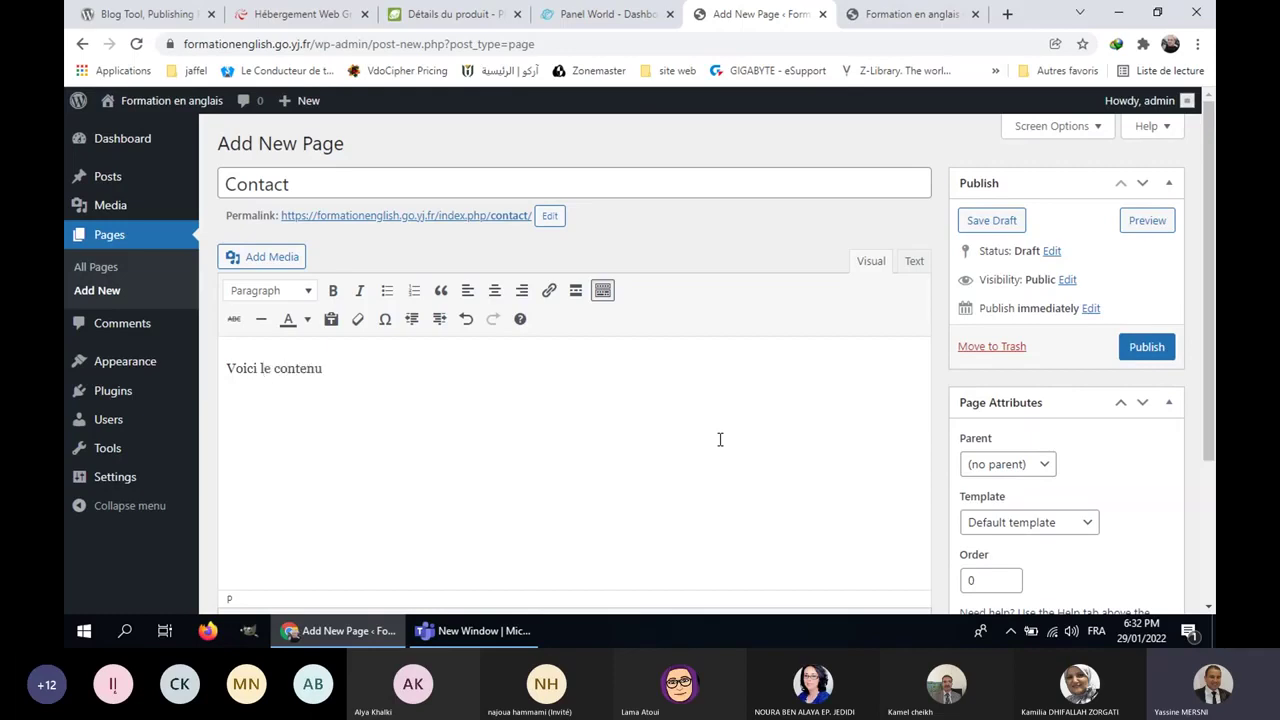
pyautogui.write('de ma page contact')
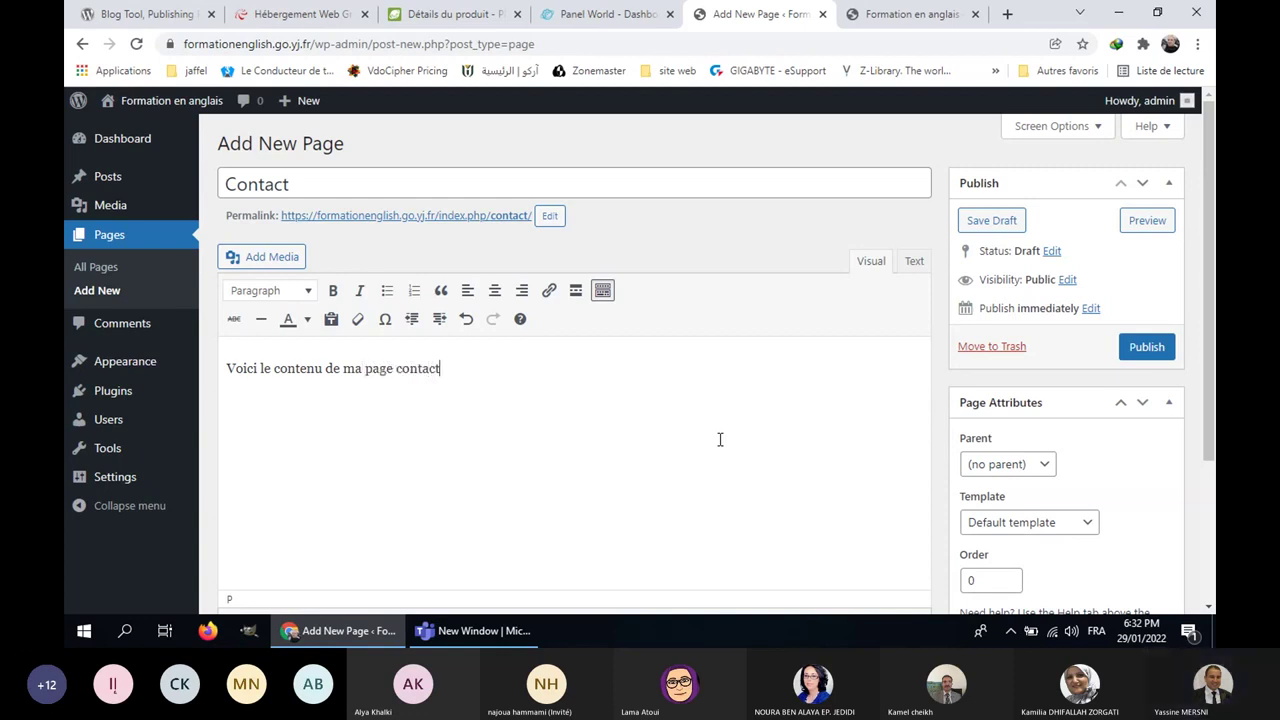
pyautogui.click(1146, 352)
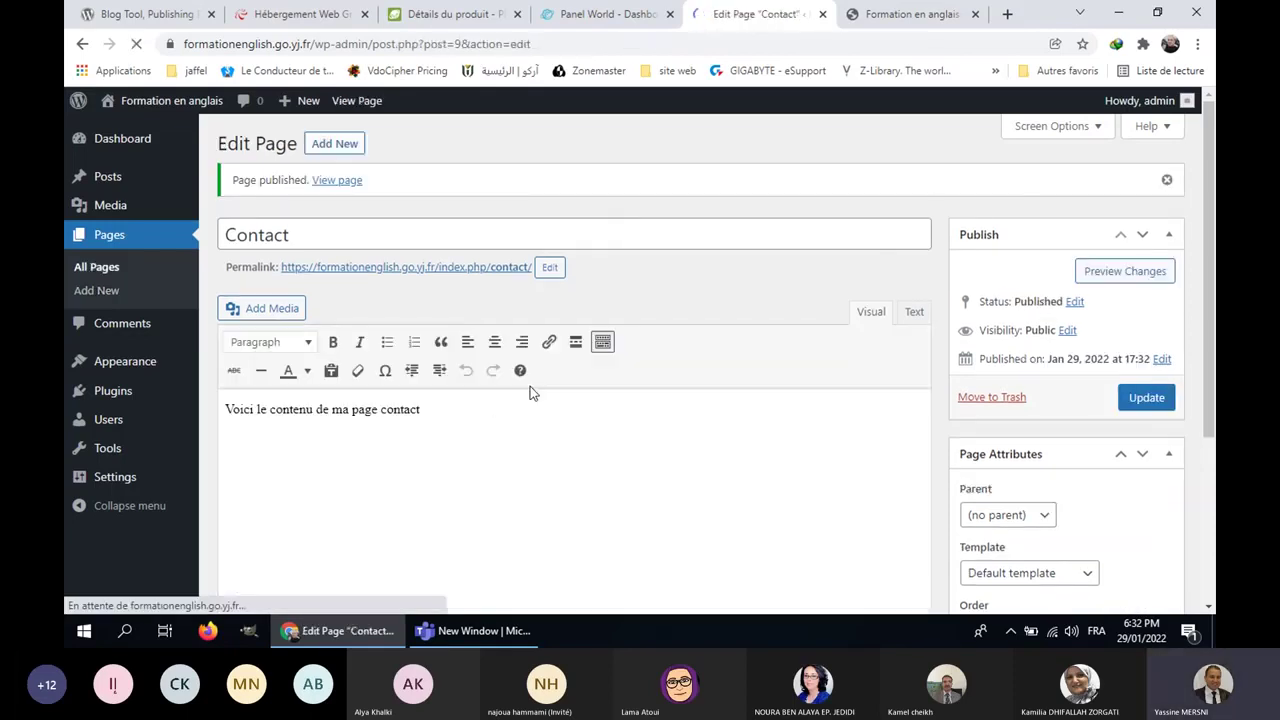
# Step: From the list of all pages, open Accueil in the classic editor to view it and return to the list
pyautogui.click(96, 267)
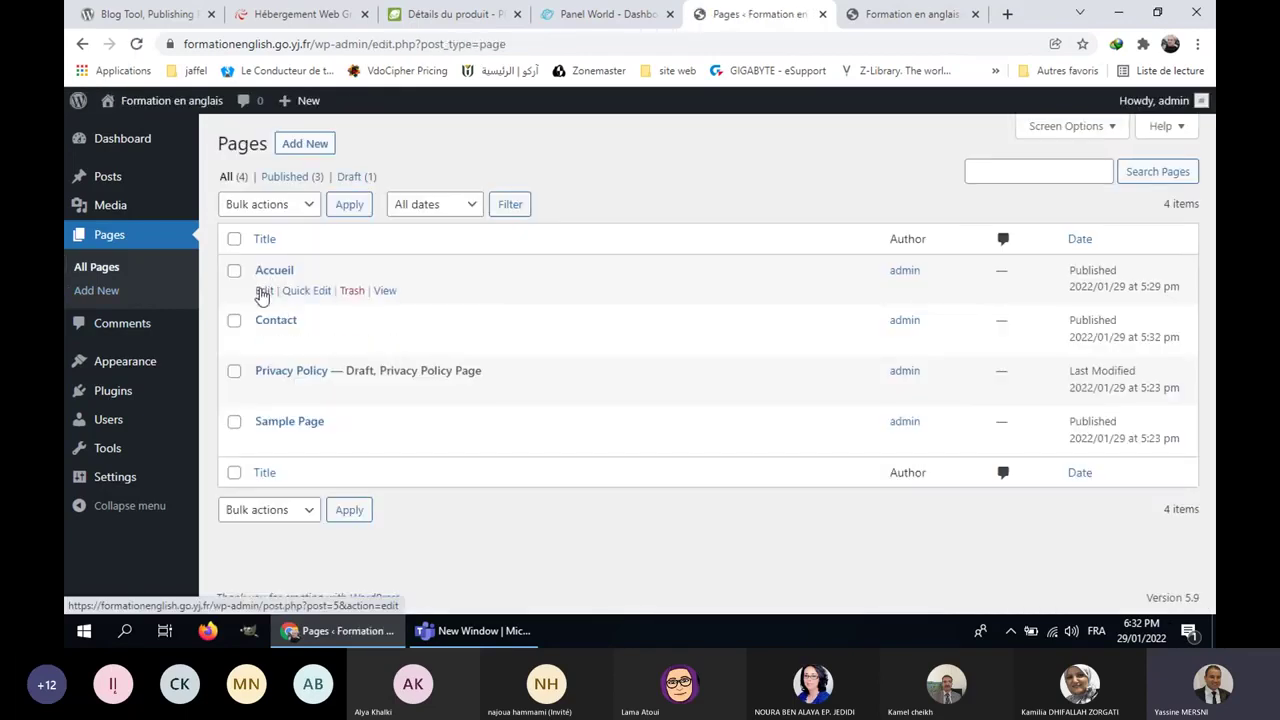
pyautogui.click(264, 290)
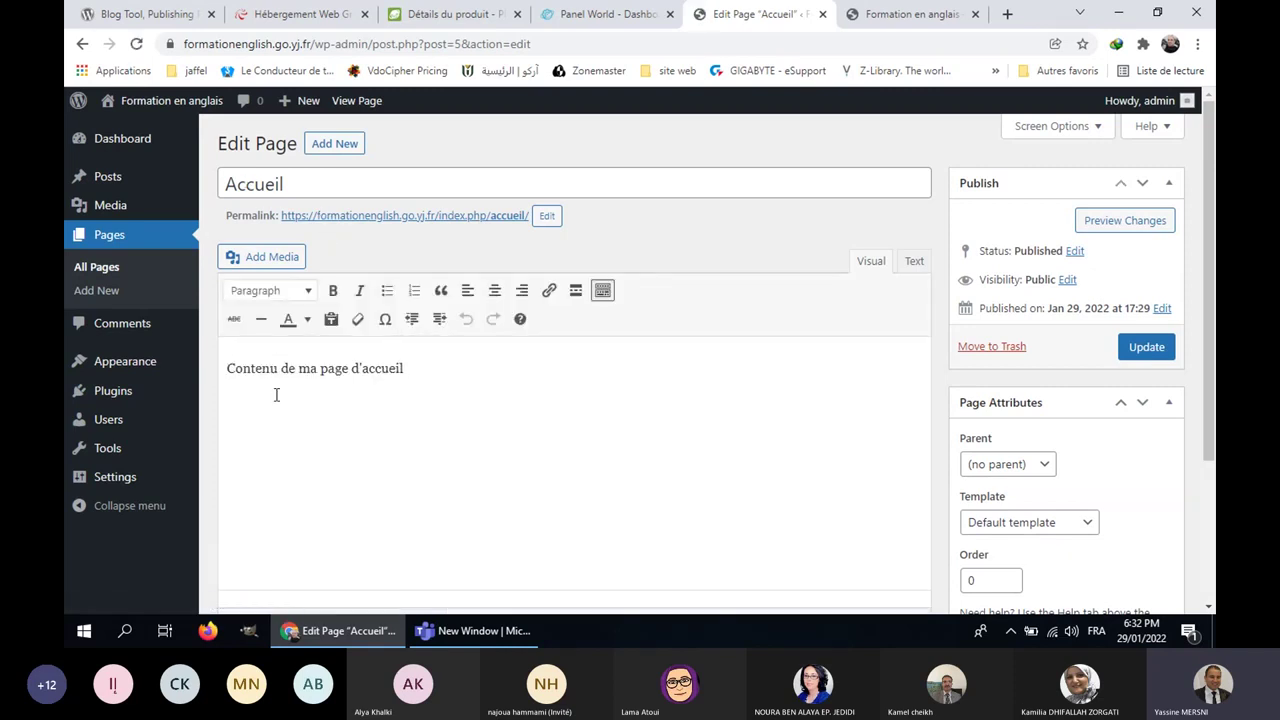
pyautogui.click(115, 270)
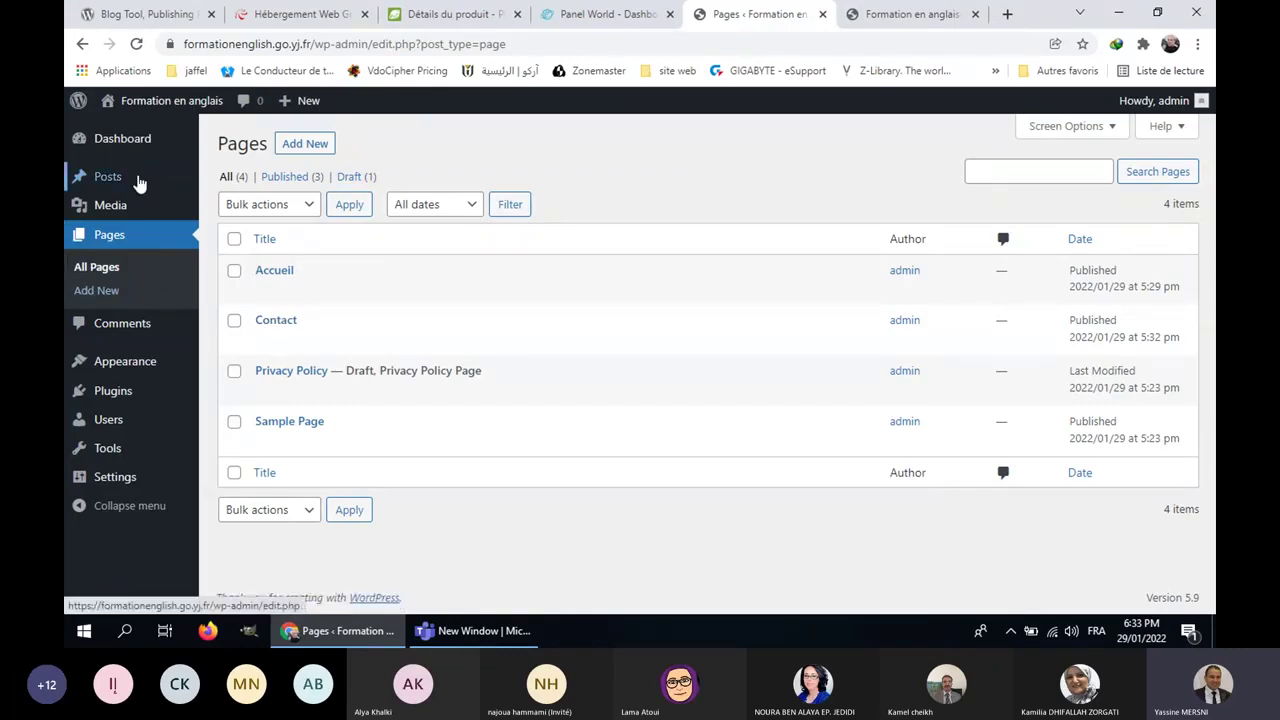
pyautogui.moveTo(139, 183)
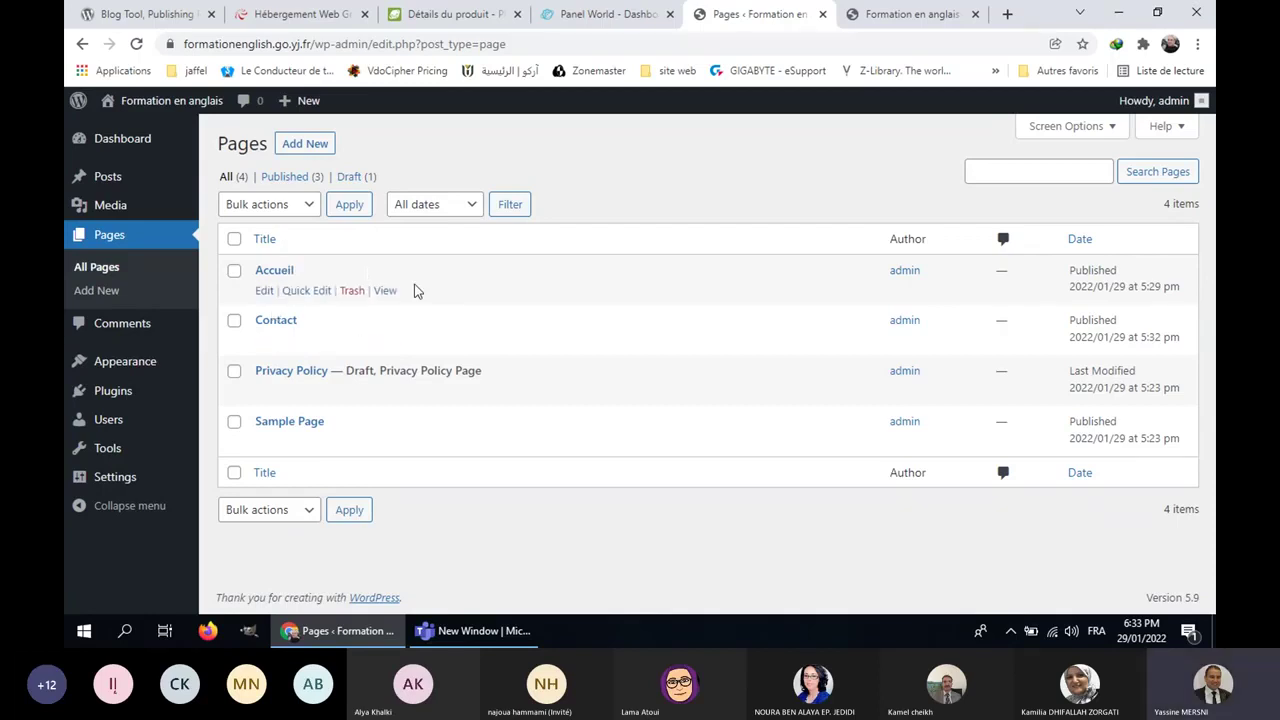
# Step: Reload the public site and view the content of its Accueil page
pyautogui.click(924, 12)
pyautogui.click(135, 44)
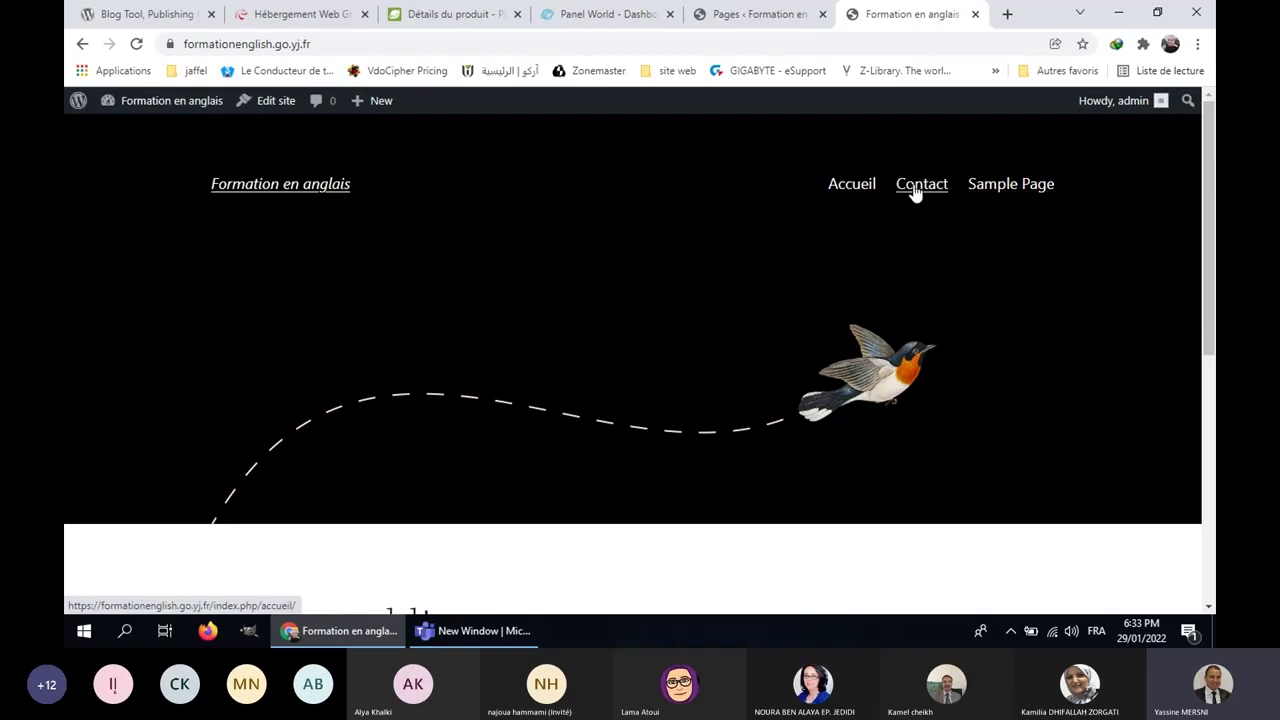
pyautogui.click(852, 184)
pyautogui.scroll(-1, 546, 311)
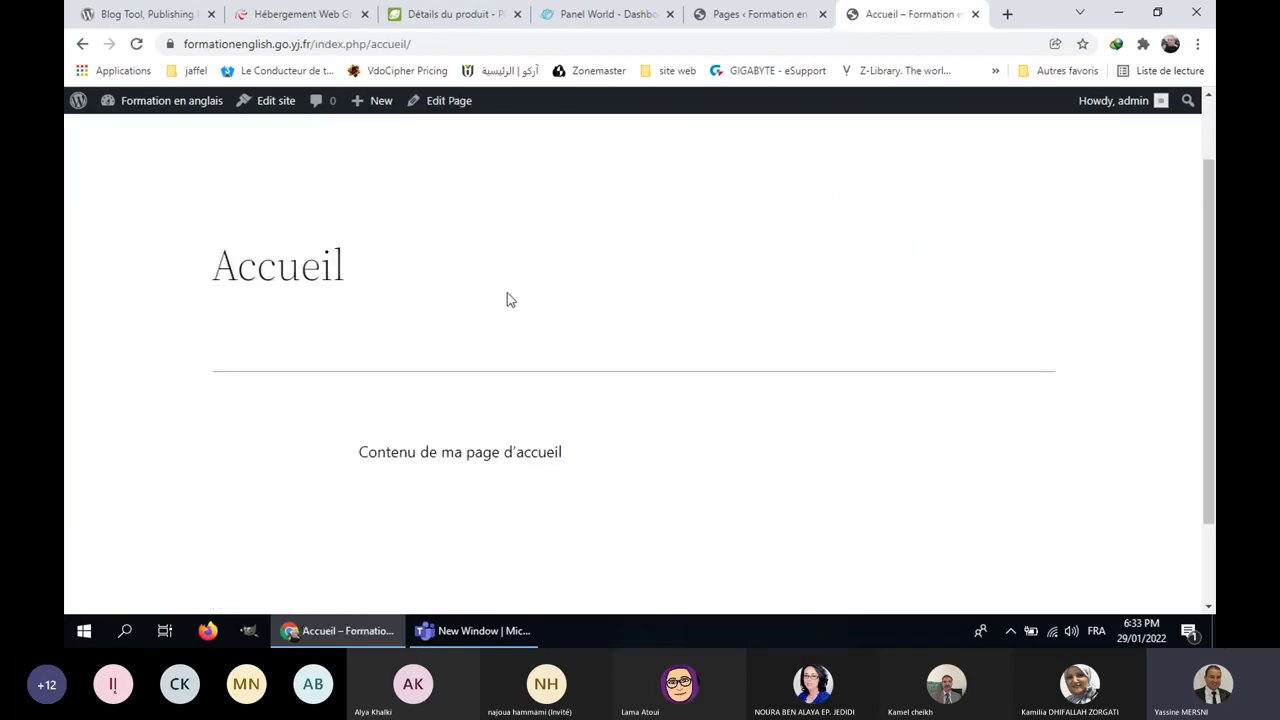
pyautogui.moveTo(366, 452); pyautogui.dragTo(574, 463)
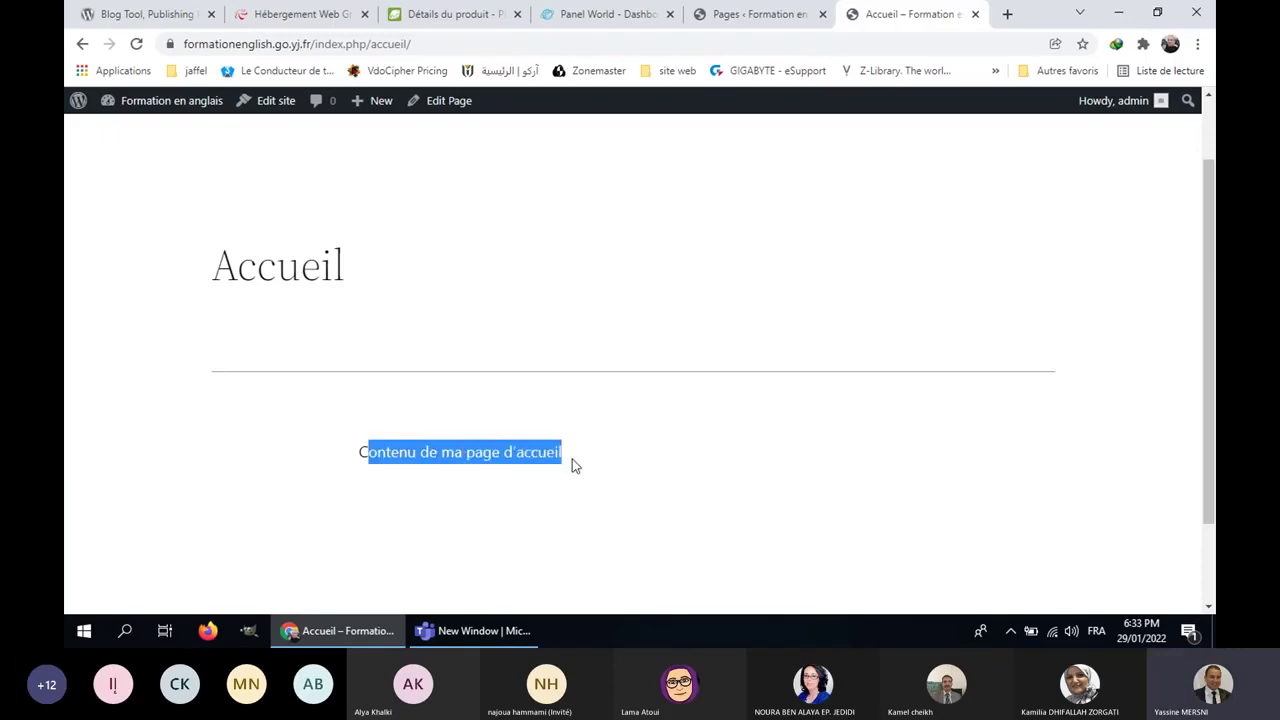
pyautogui.click(616, 492)
pyautogui.scroll(1, 690, 445)
# Step: View the content of the public Contact page, visit Sample Page and return to the Accueil page
pyautogui.click(914, 197)
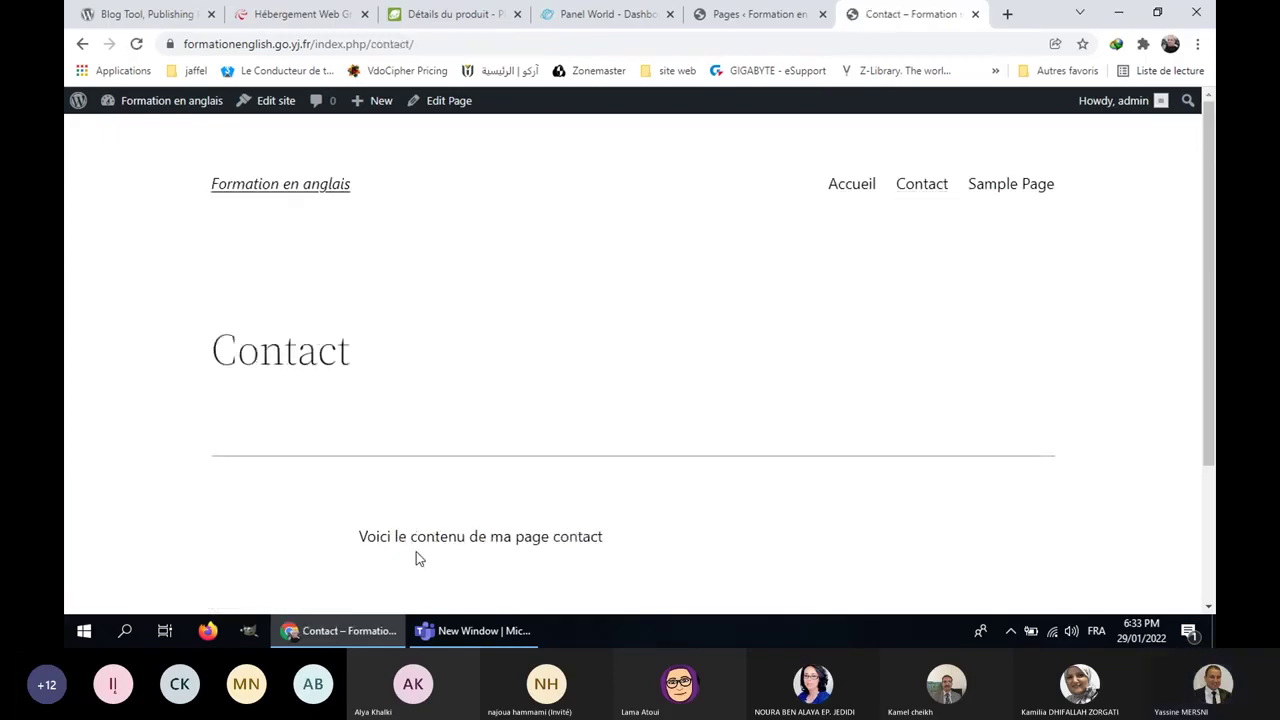
pyautogui.moveTo(408, 537); pyautogui.dragTo(620, 540)
pyautogui.click(620, 540)
pyautogui.scroll(-2, 669, 409)
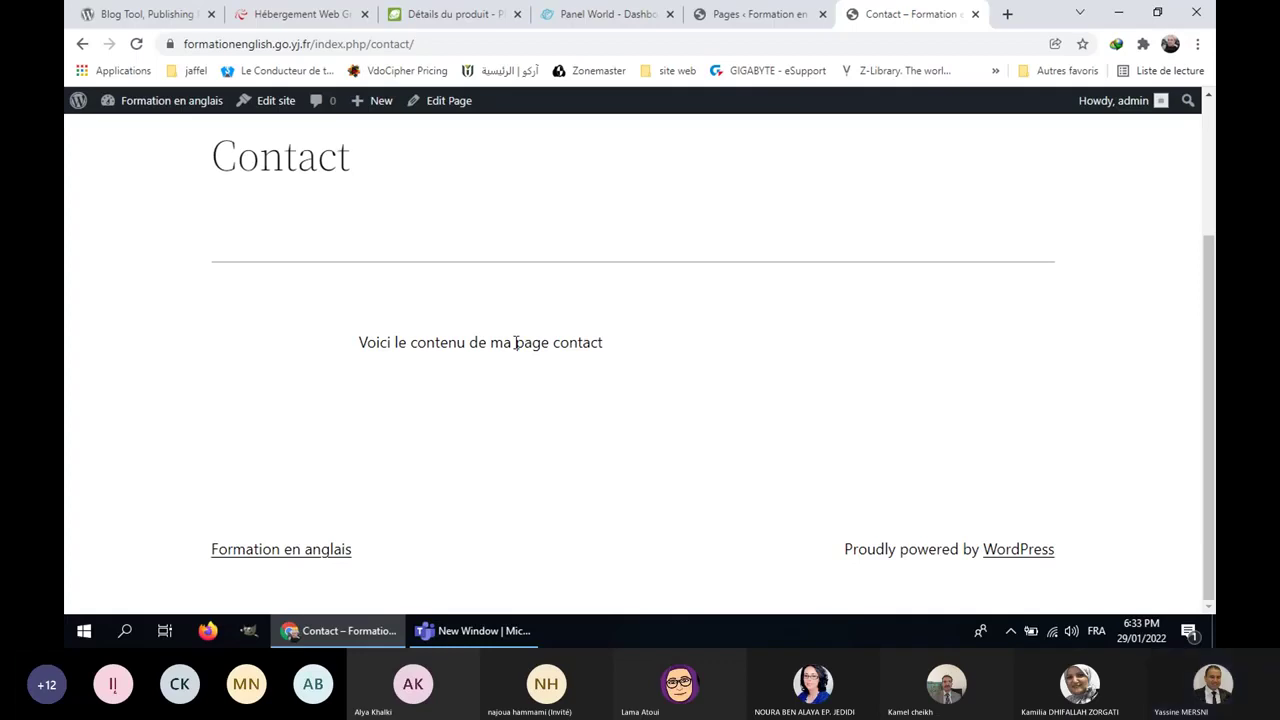
pyautogui.scroll(2, 514, 342)
pyautogui.click(1020, 186)
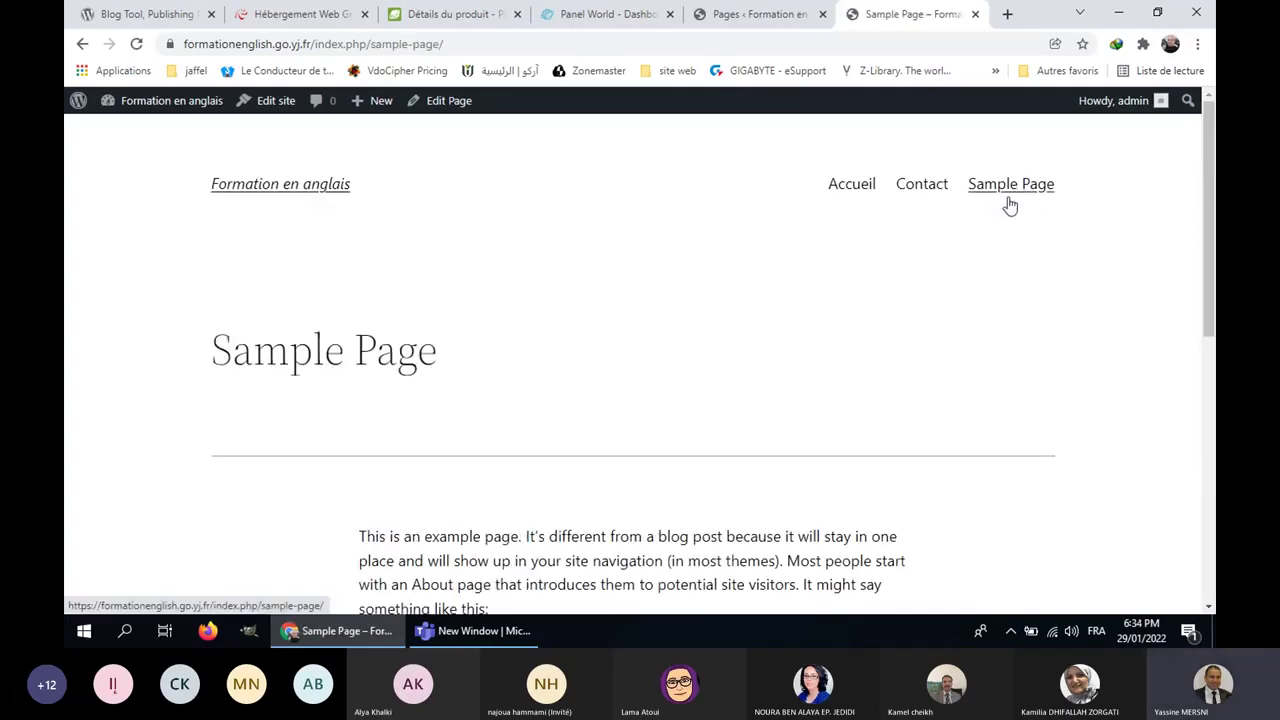
pyautogui.click(838, 186)
# Step: Go back to the site administration and open the installed themes
pyautogui.click(733, 10)
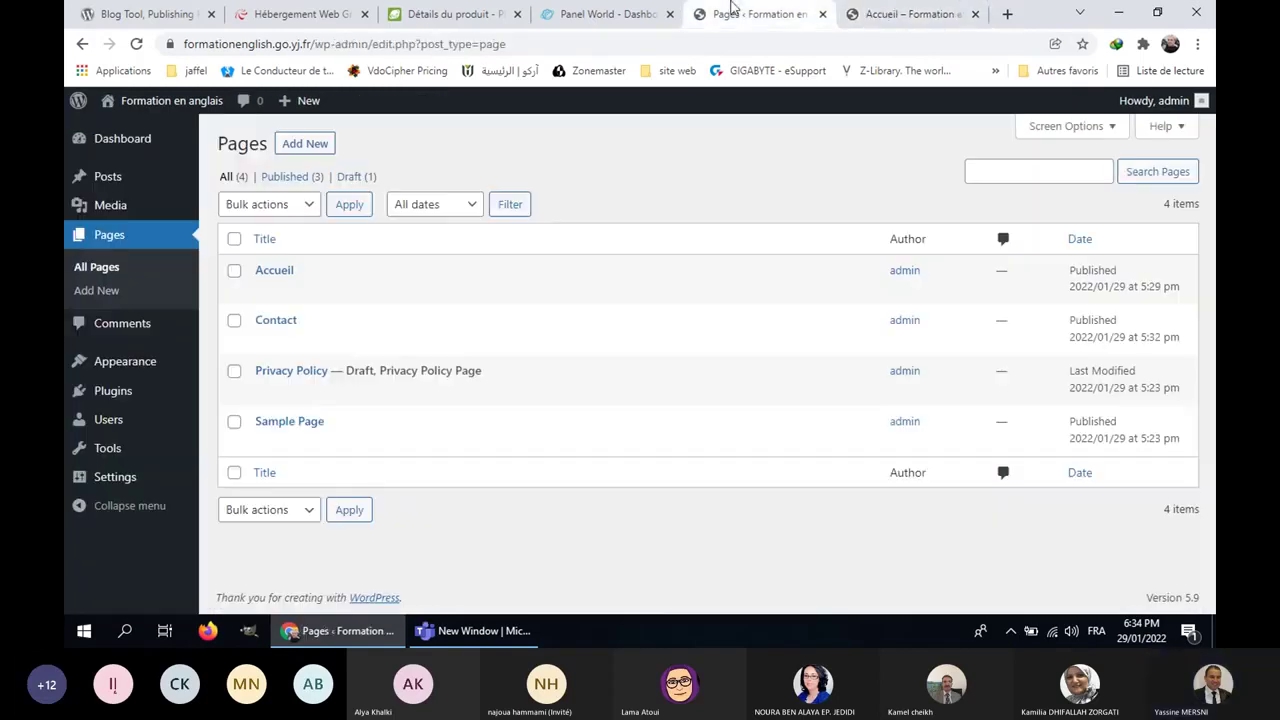
pyautogui.moveTo(110, 362)
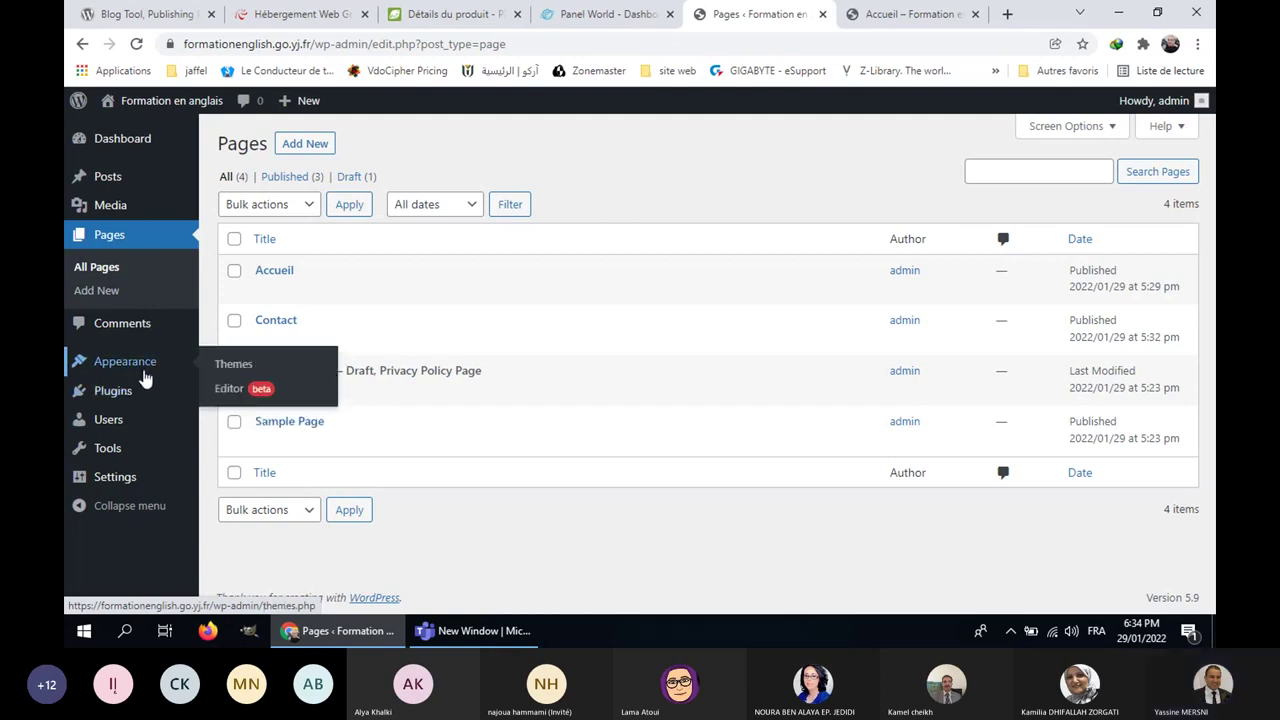
pyautogui.click(238, 368)
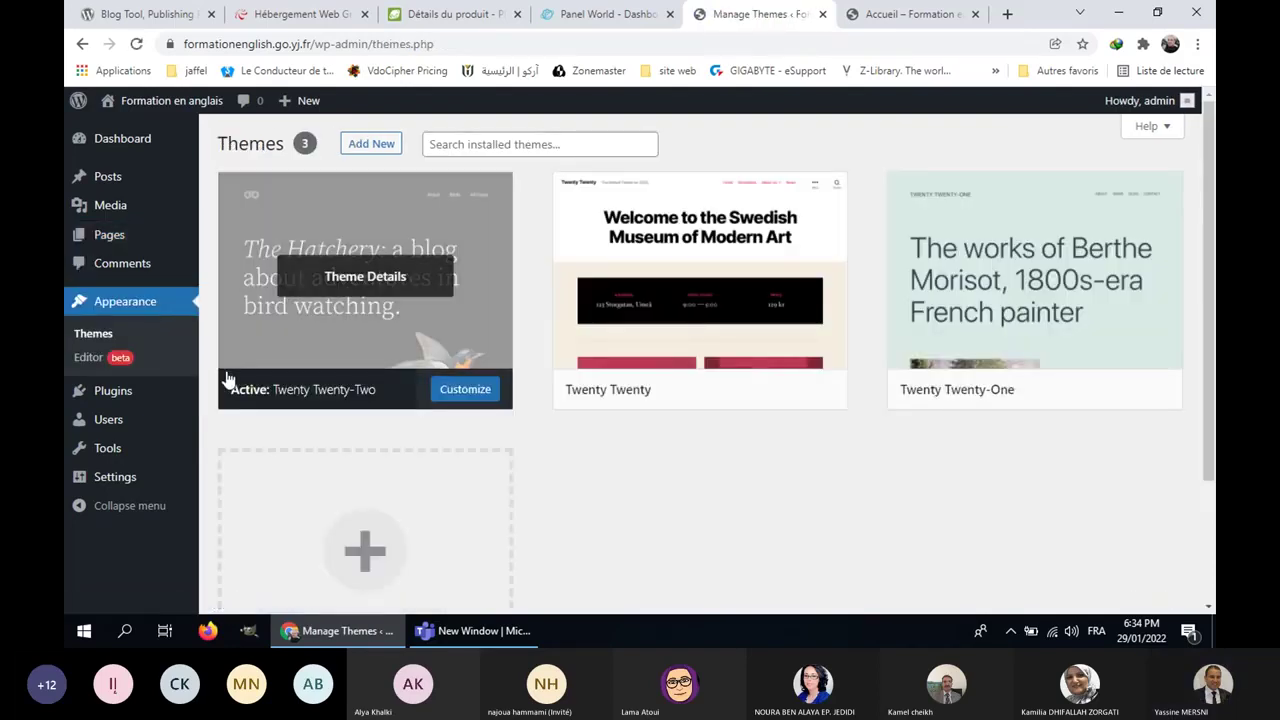
# Step: Look at the beta site editor and its navigation, and return to the installed themes
pyautogui.click(148, 358)
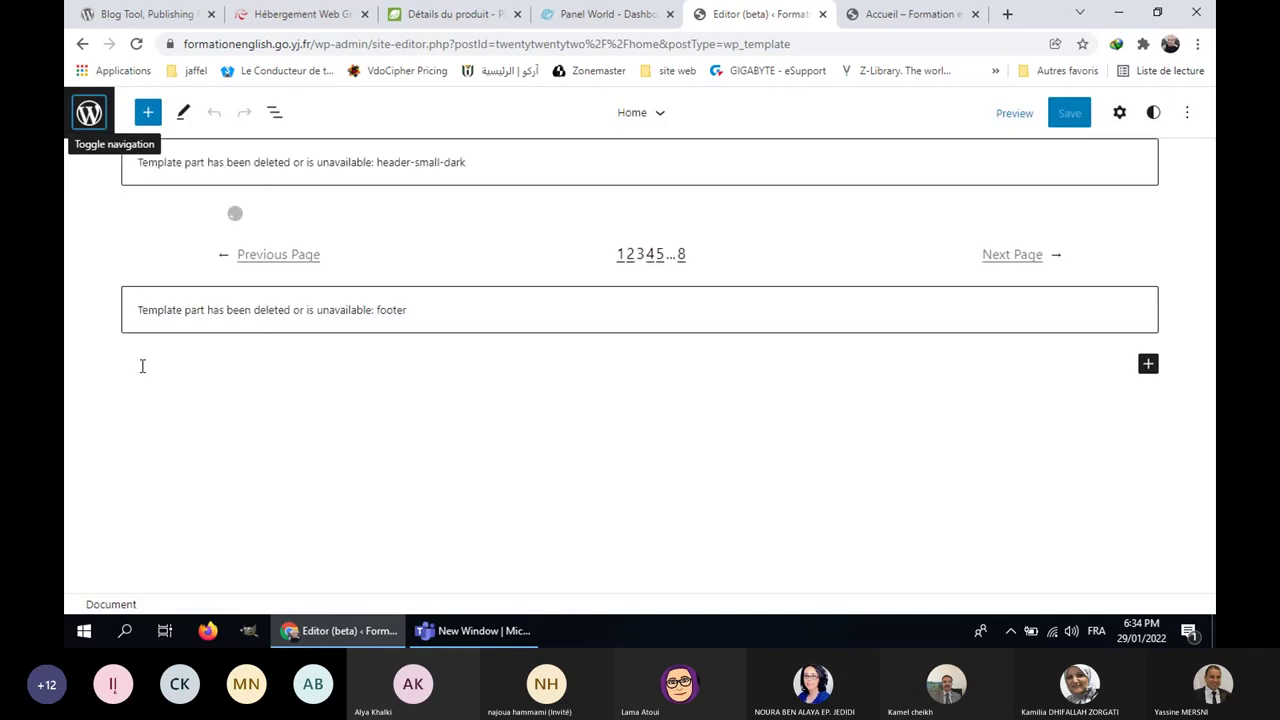
pyautogui.click(90, 114)
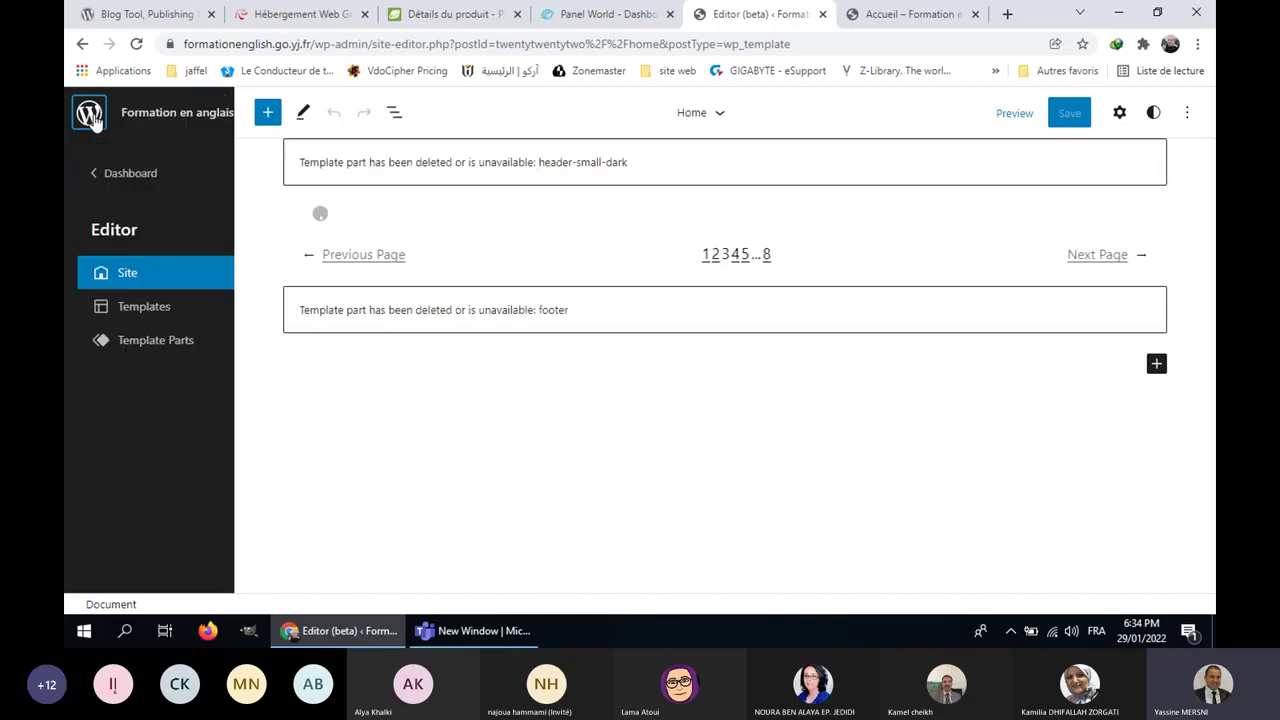
pyautogui.click(92, 116)
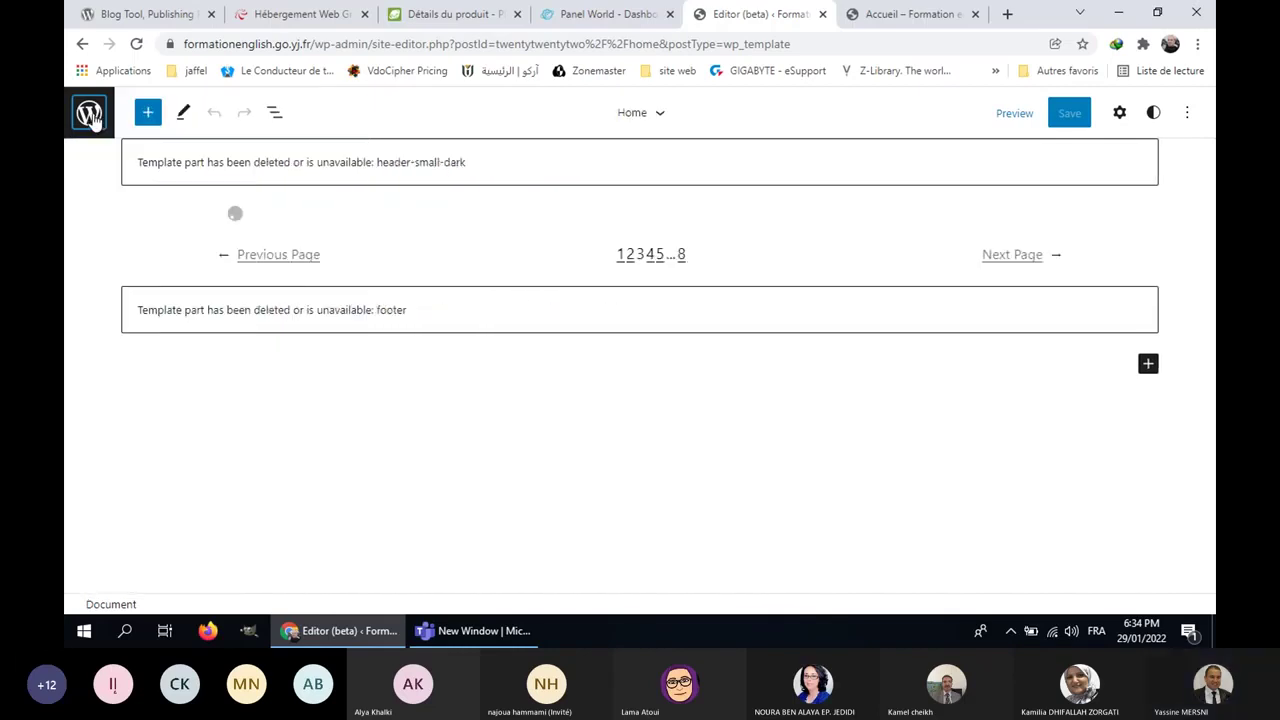
pyautogui.click(76, 46)
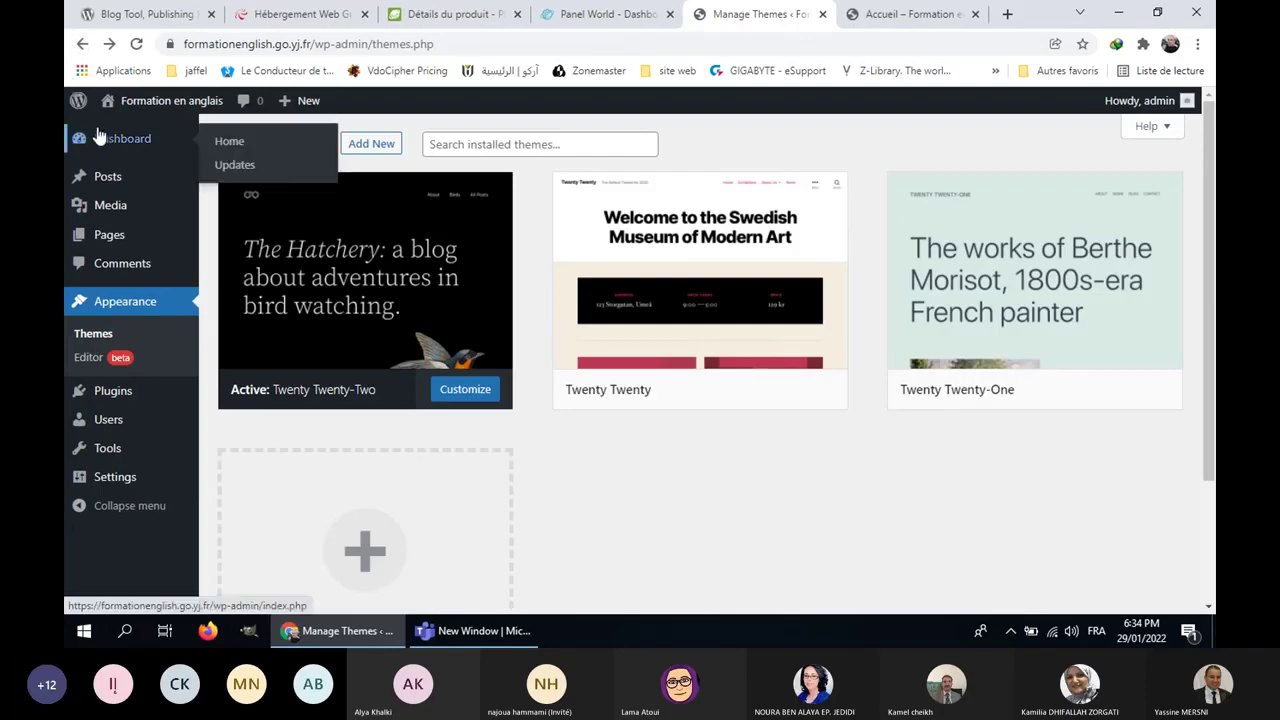
# Step: Look over the installed themes and switch back to the public Accueil page
pyautogui.moveTo(604, 339)
pyautogui.moveTo(370, 334)
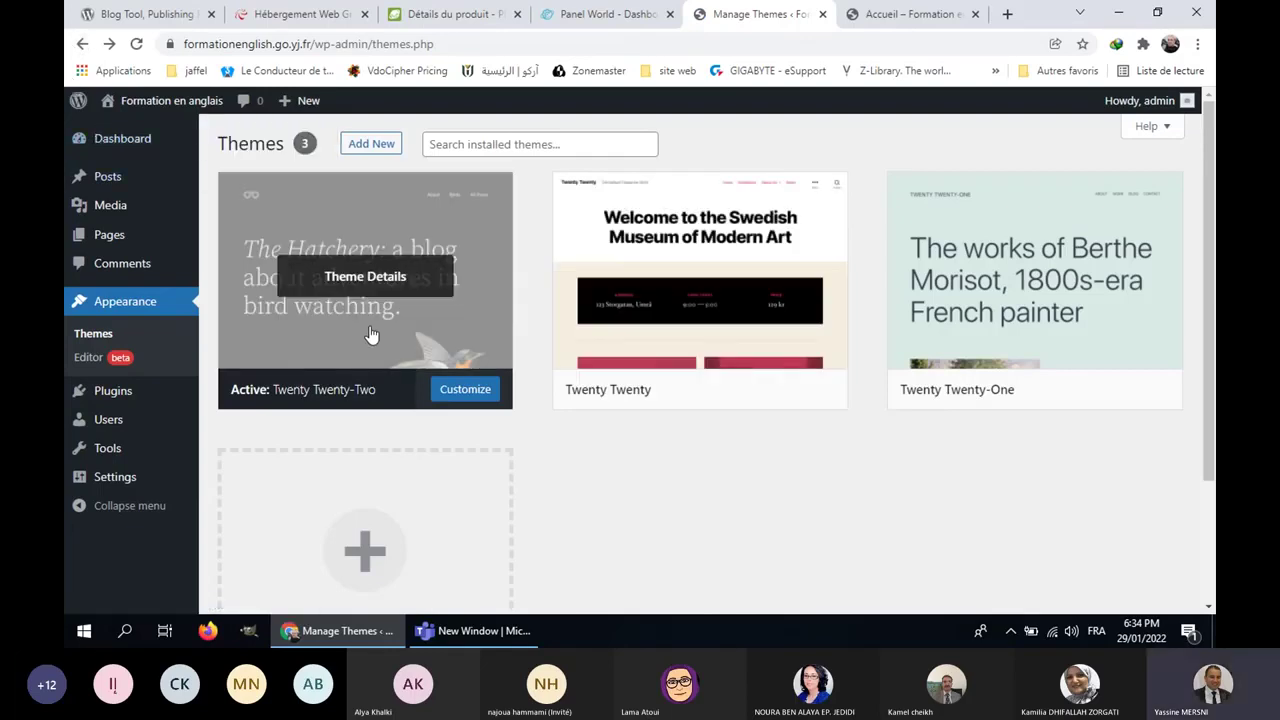
pyautogui.moveTo(157, 402)
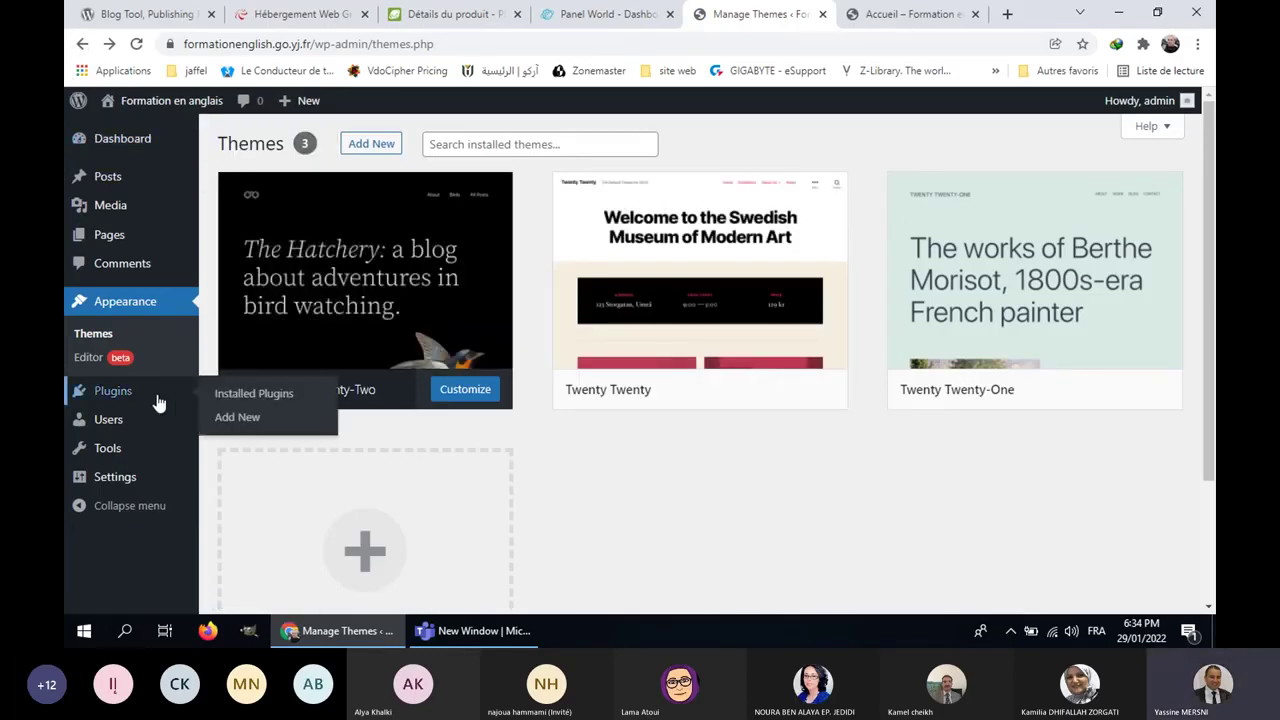
pyautogui.click(915, 14)
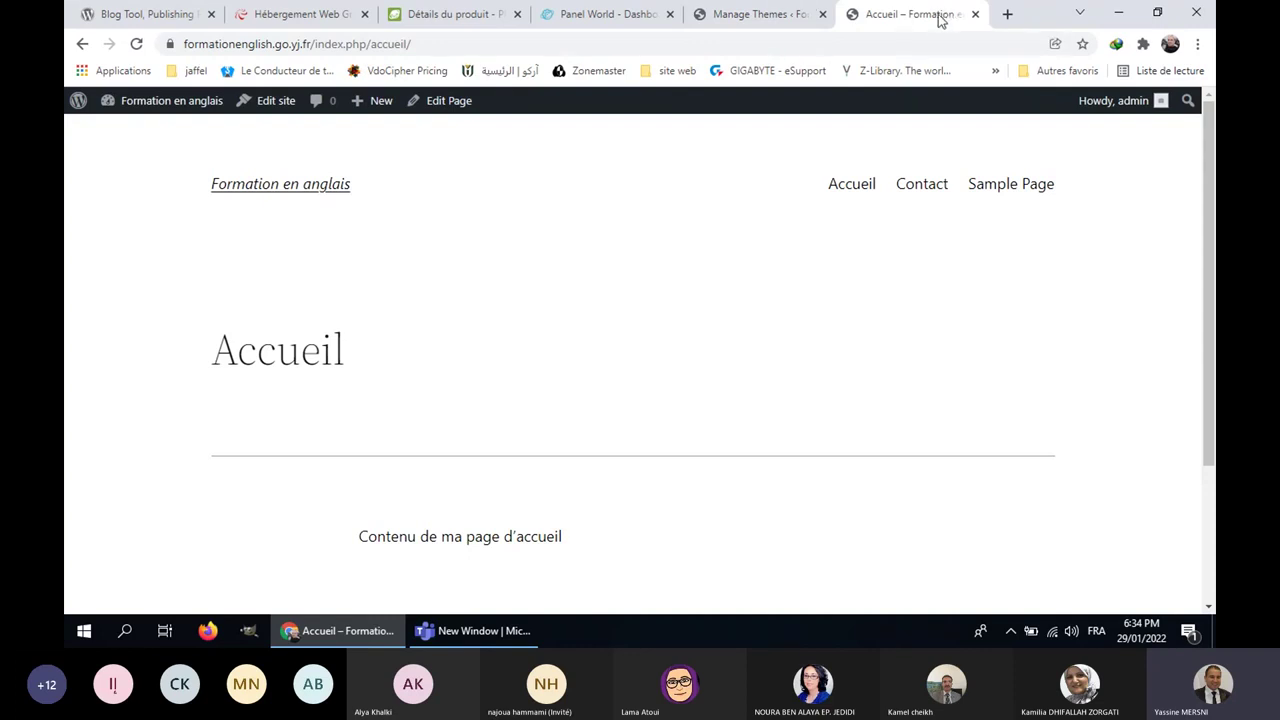
# Step: Compare the installed themes with the public Accueil page and reload Accueil from the site's navigation
pyautogui.click(797, 16)
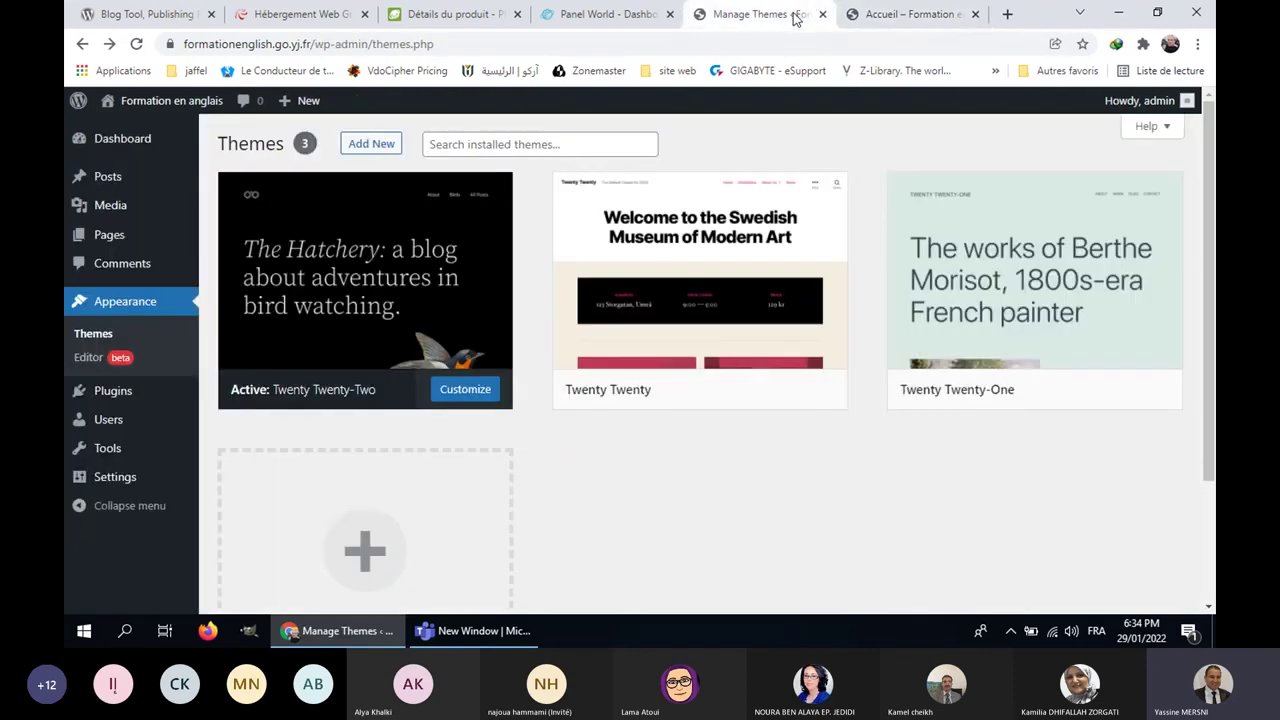
pyautogui.click(912, 16)
pyautogui.scroll(-2, 512, 287)
pyautogui.scroll(2, 512, 287)
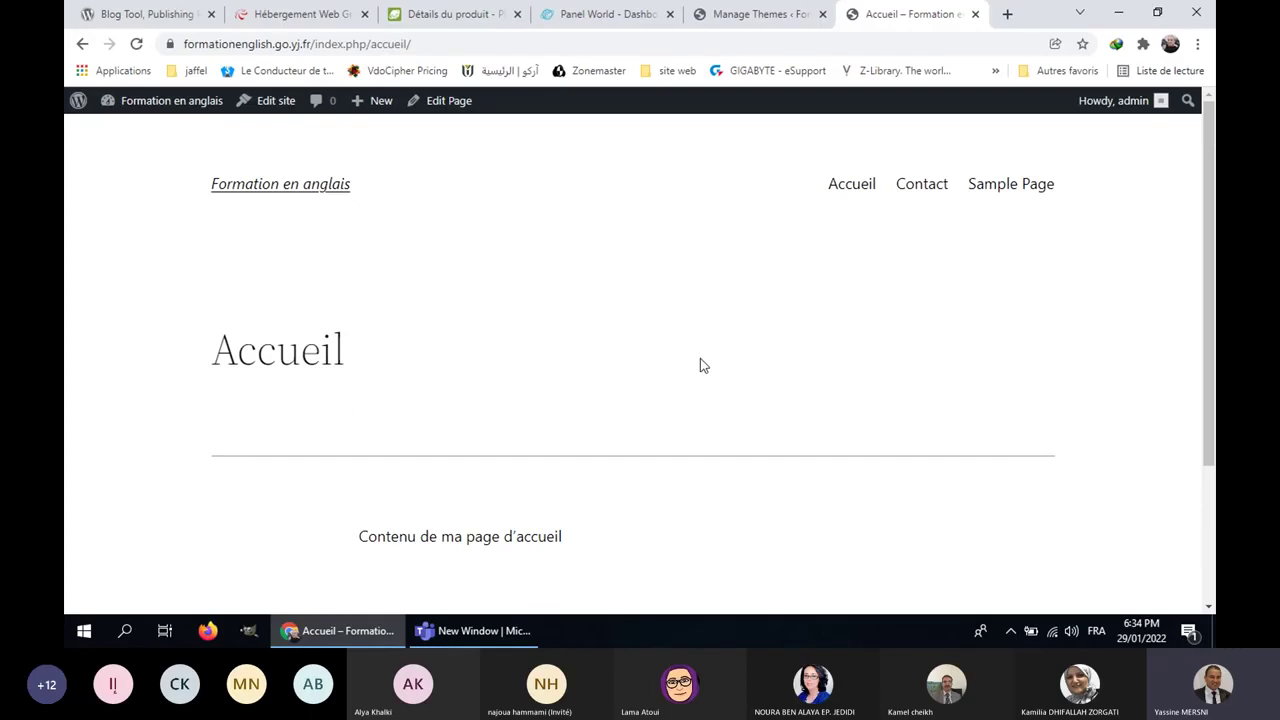
pyautogui.click(862, 187)
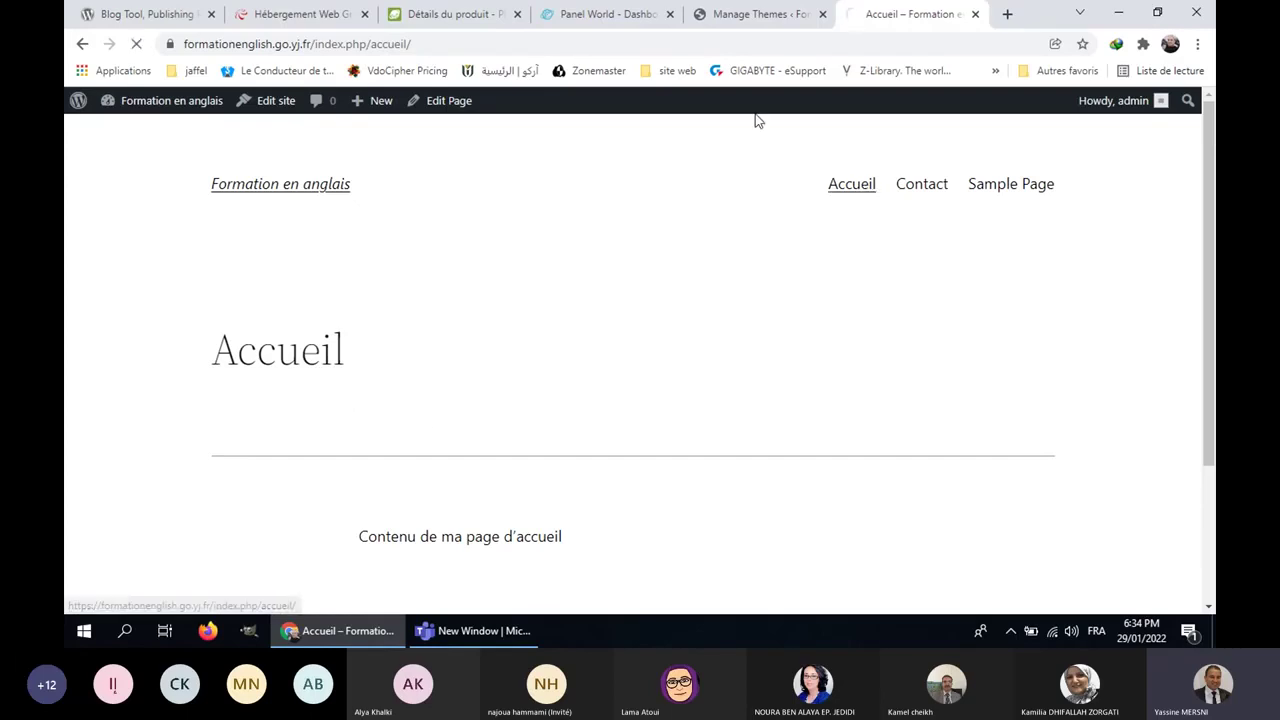
# Step: Return to the installed themes in the administration and open the catalogue for adding new themes
pyautogui.click(757, 22)
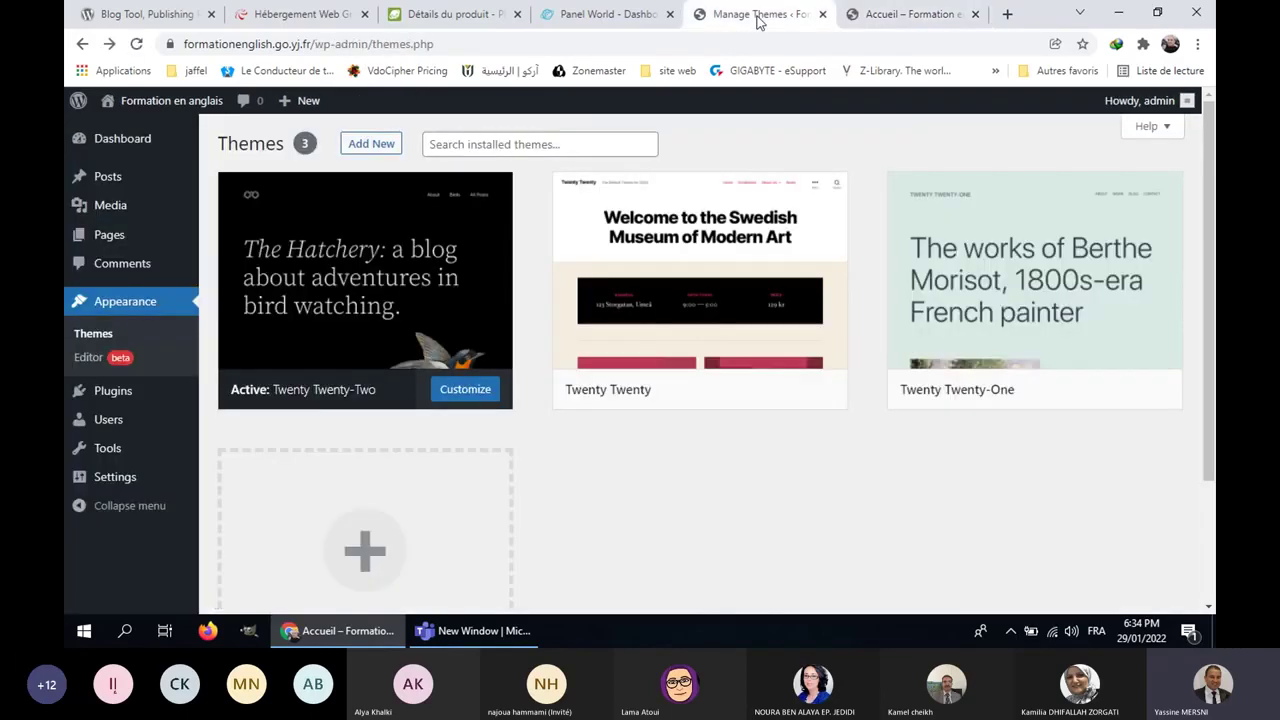
pyautogui.click(137, 342)
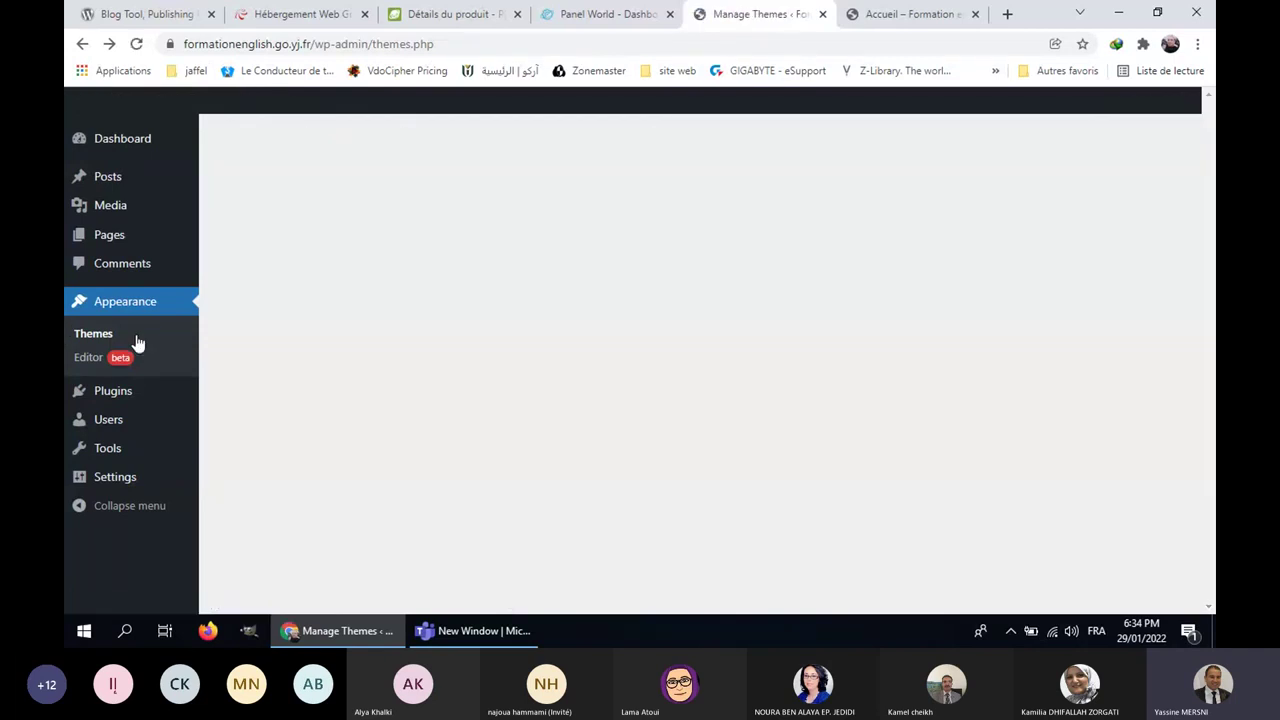
pyautogui.click(370, 144)
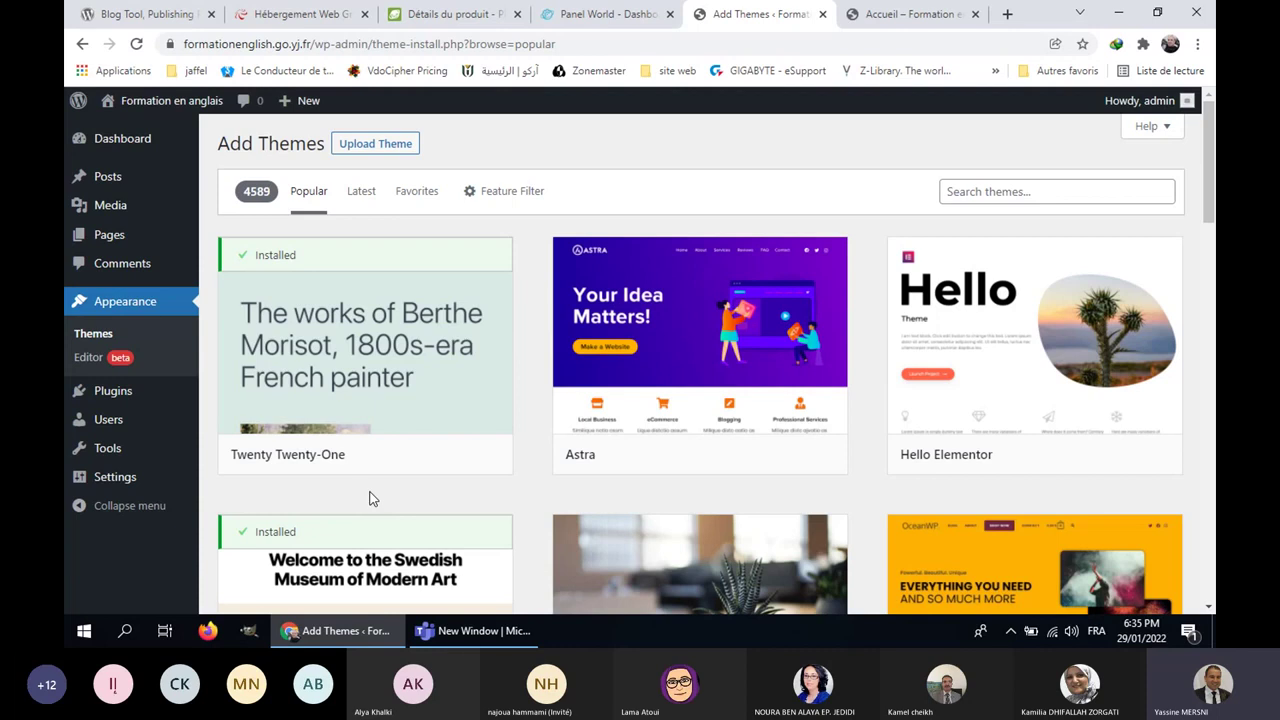
# Step: Browse the popular themes in the catalogue to see which designs are available, and return to the start of the list
pyautogui.scroll(-3, 524, 346)
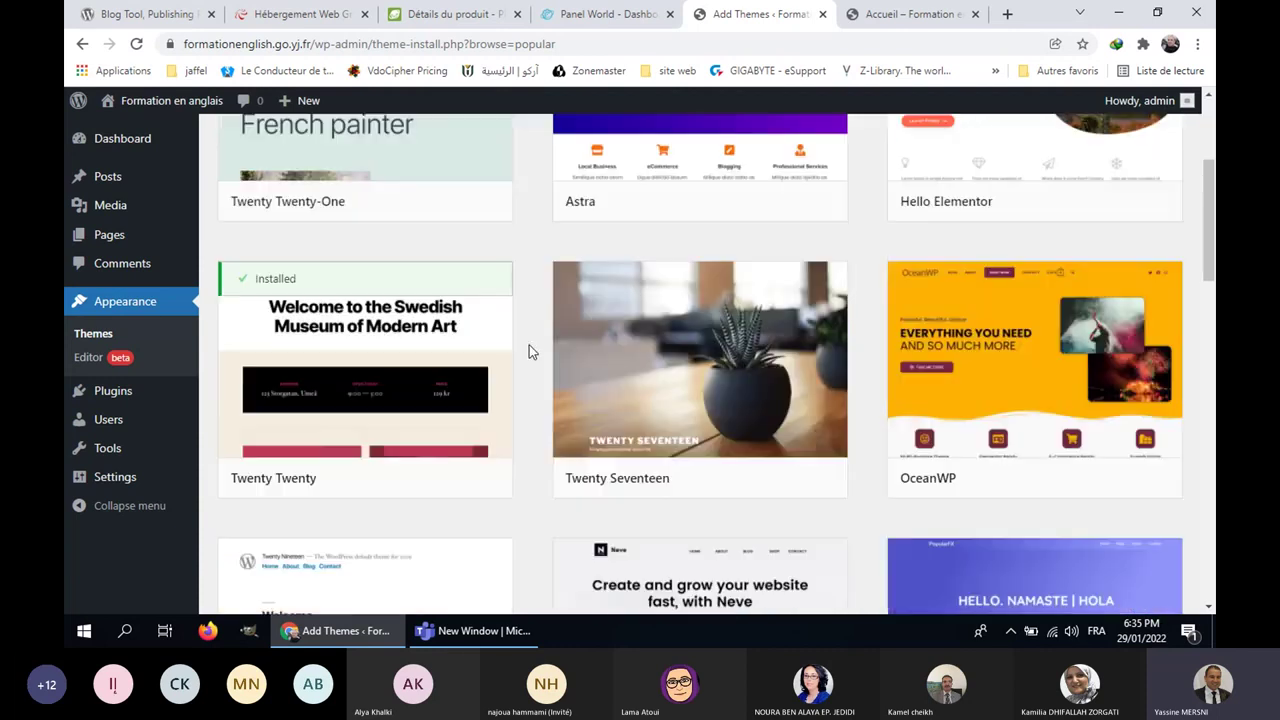
pyautogui.scroll(-3, 530, 356)
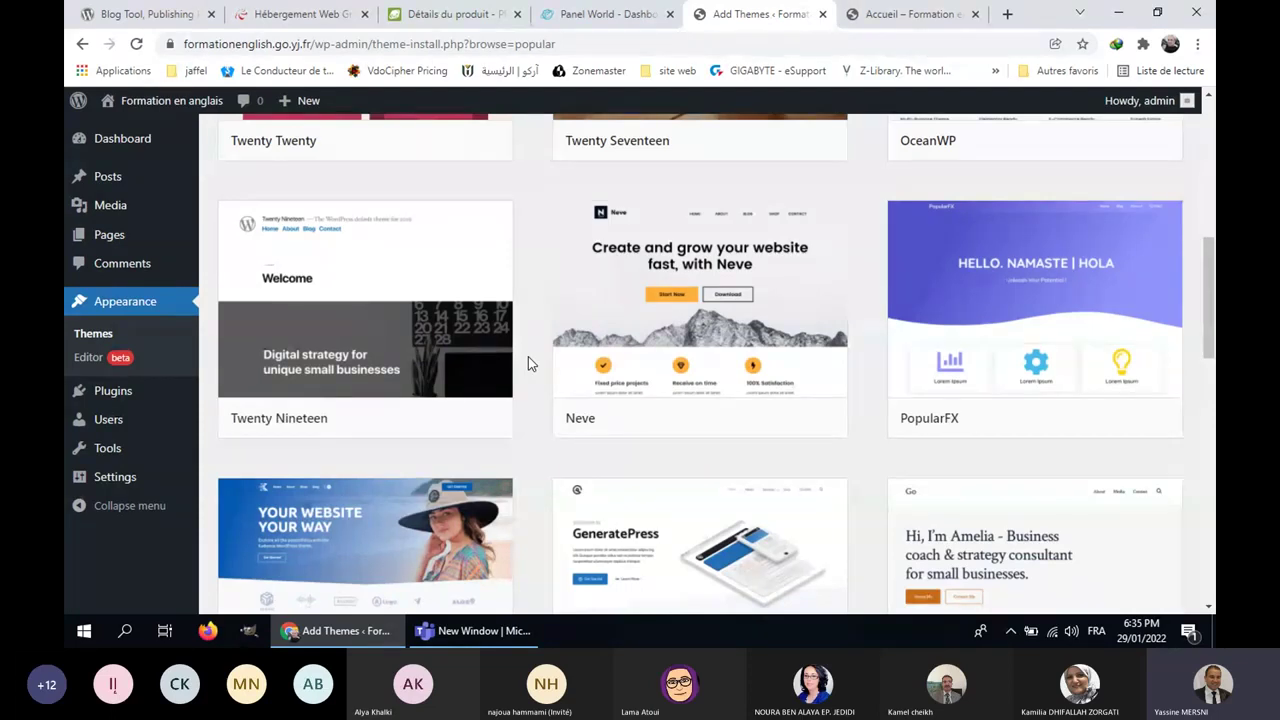
pyautogui.scroll(-3, 533, 360)
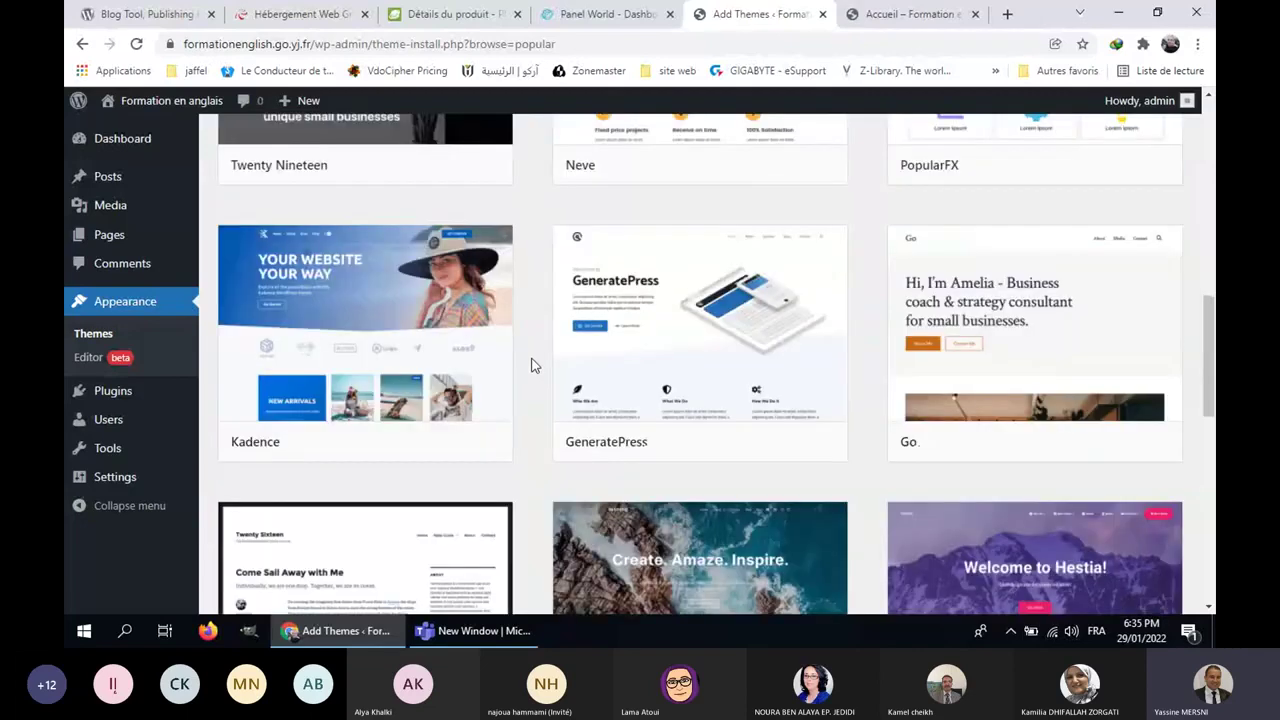
pyautogui.scroll(-3, 531, 365)
pyautogui.scroll(-4, 531, 365)
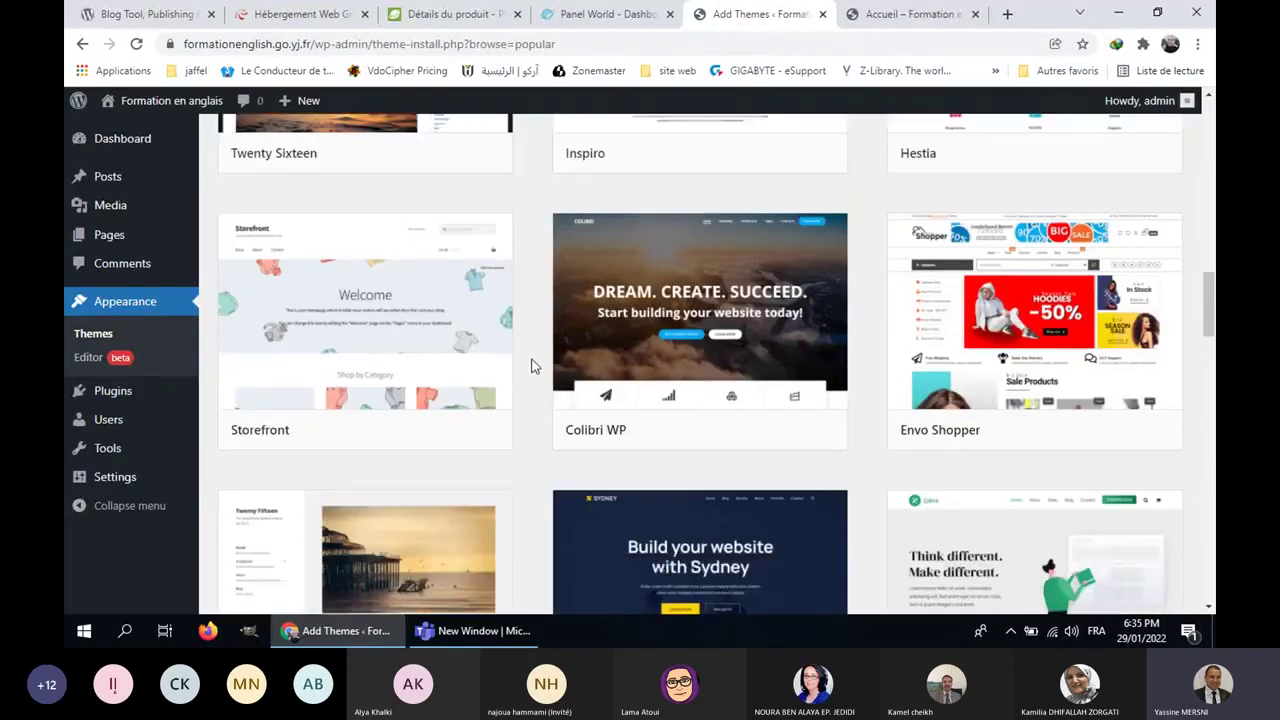
pyautogui.scroll(-2, 531, 366)
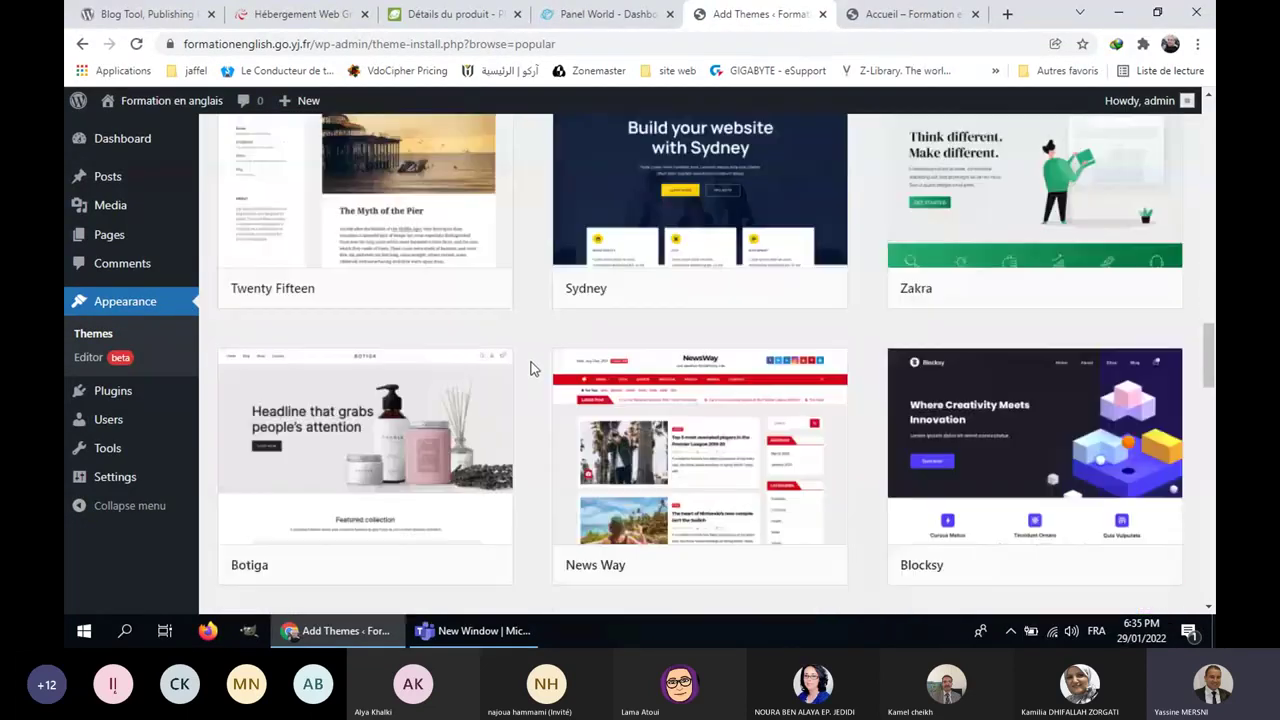
pyautogui.scroll(-2, 531, 368)
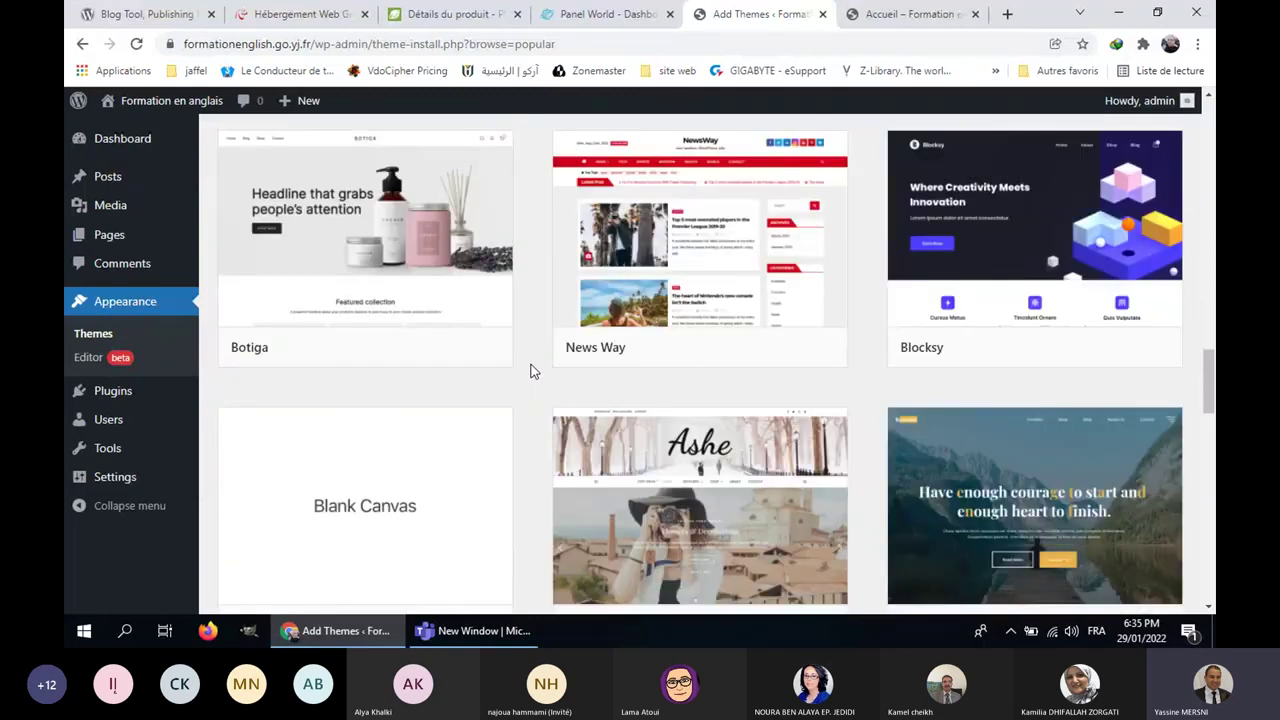
pyautogui.scroll(-2, 531, 371)
pyautogui.scroll(10, 529, 368)
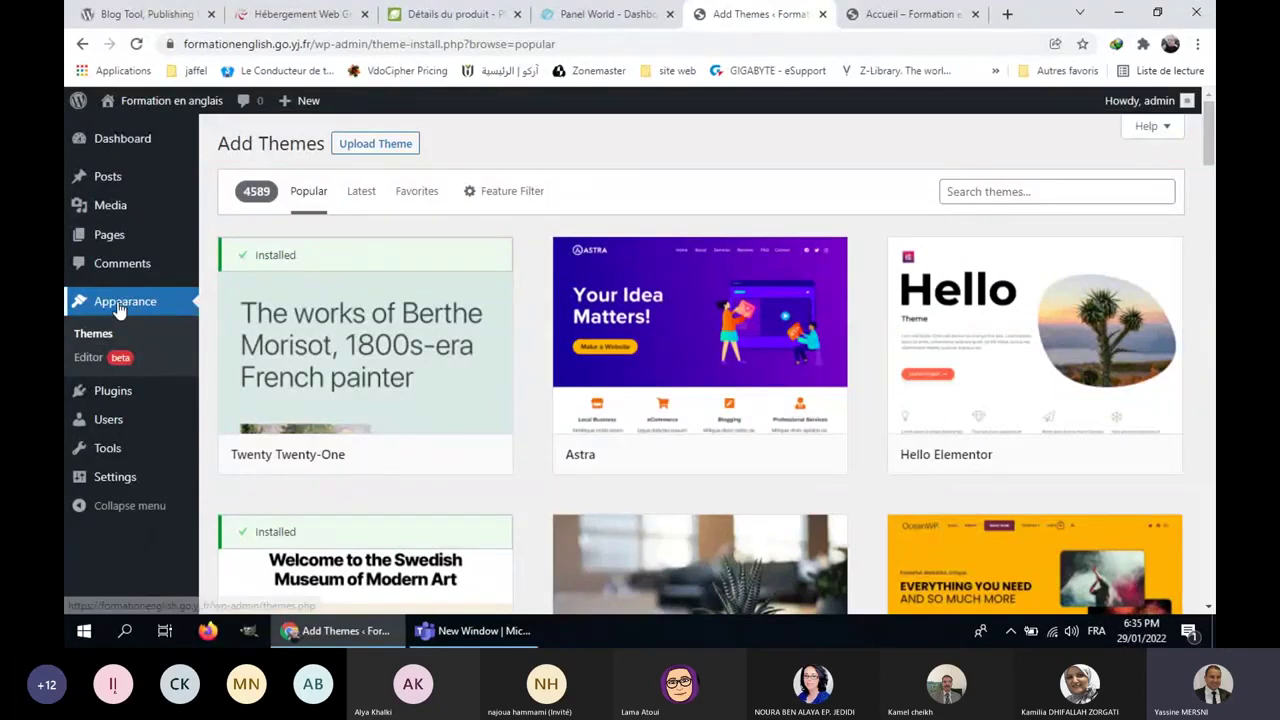
# Step: Go back to the installed themes, reopen the catalogue for adding themes and look over the first popular ones
pyautogui.click(106, 338)
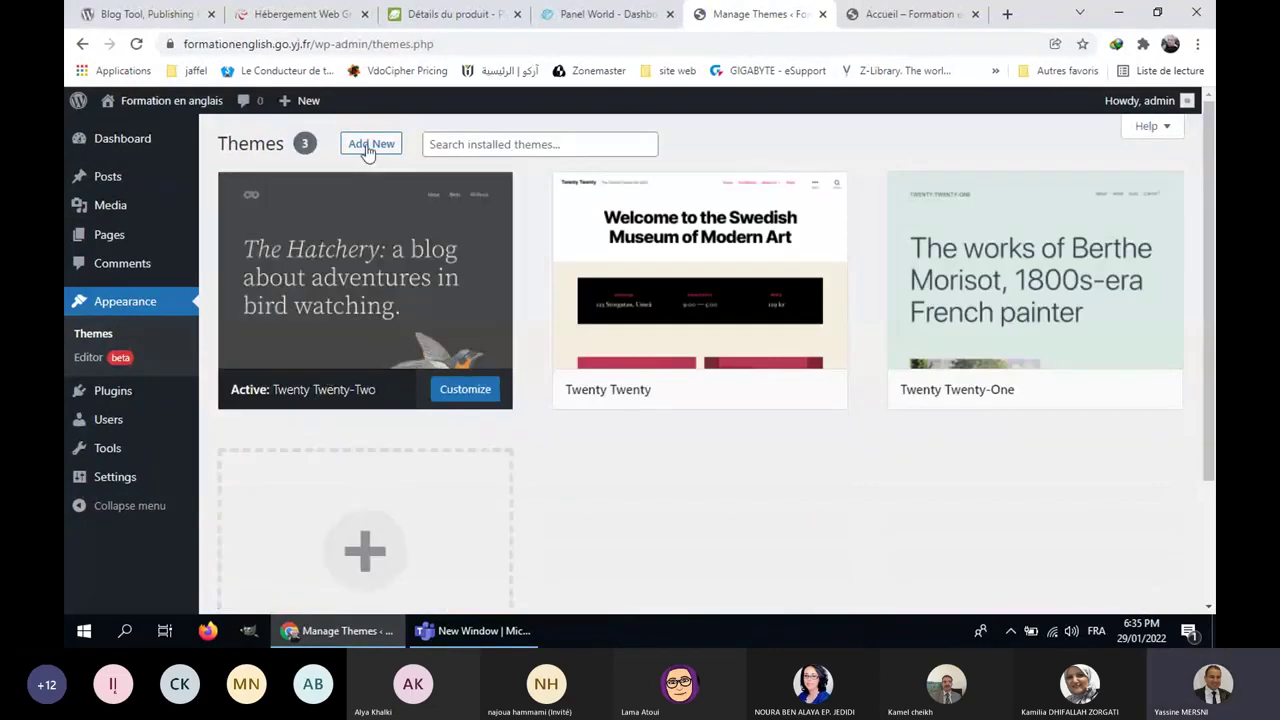
pyautogui.click(365, 144)
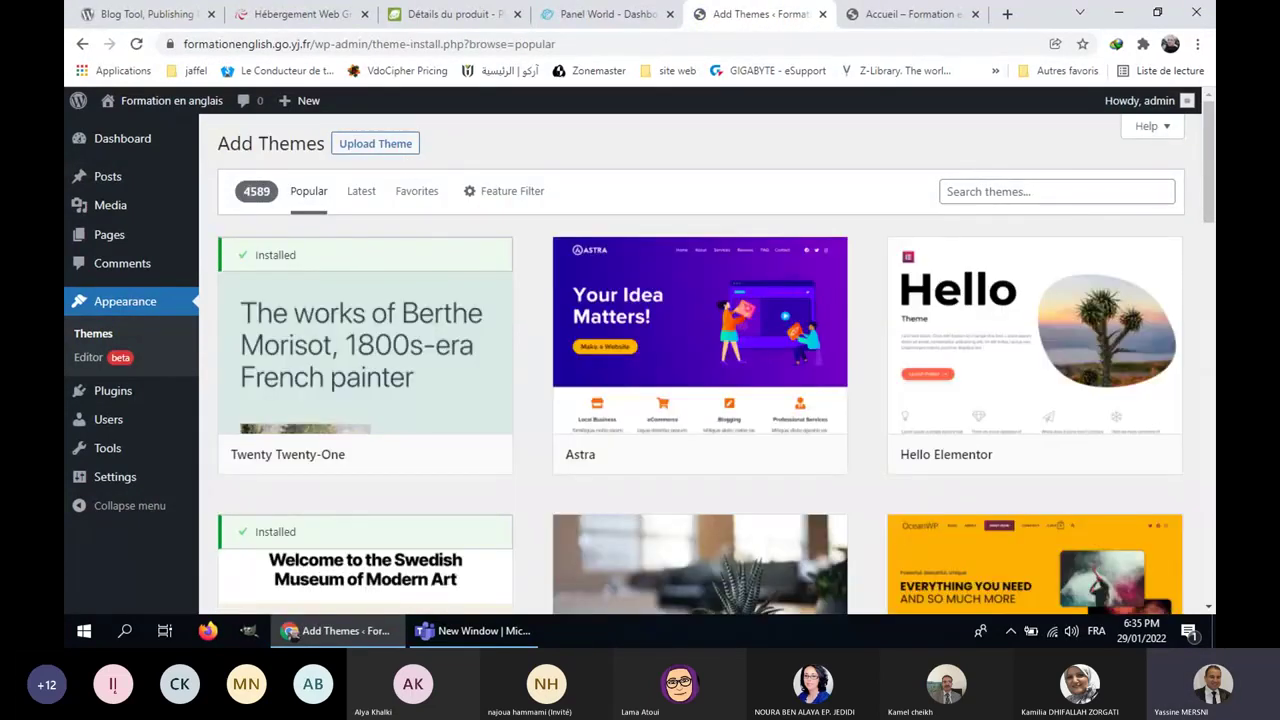
pyautogui.doubleClick(245, 193)
pyautogui.scroll(-3, 716, 352)
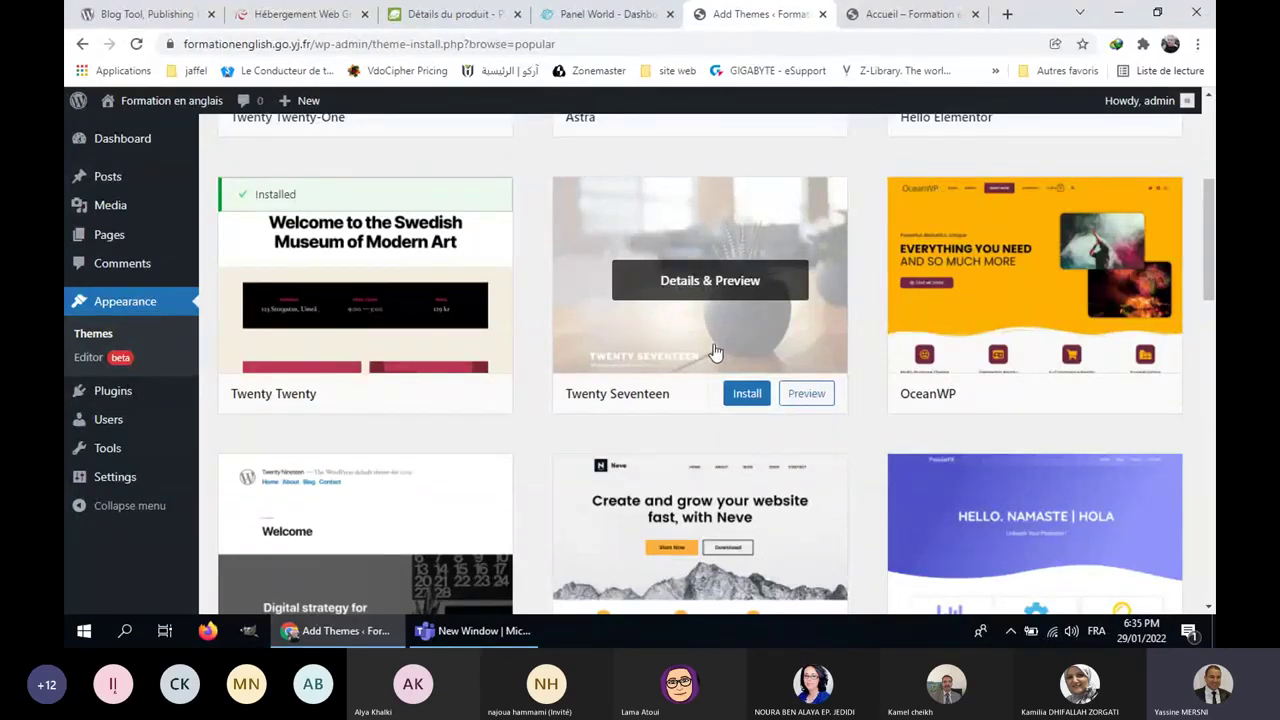
pyautogui.scroll(3, 700, 355)
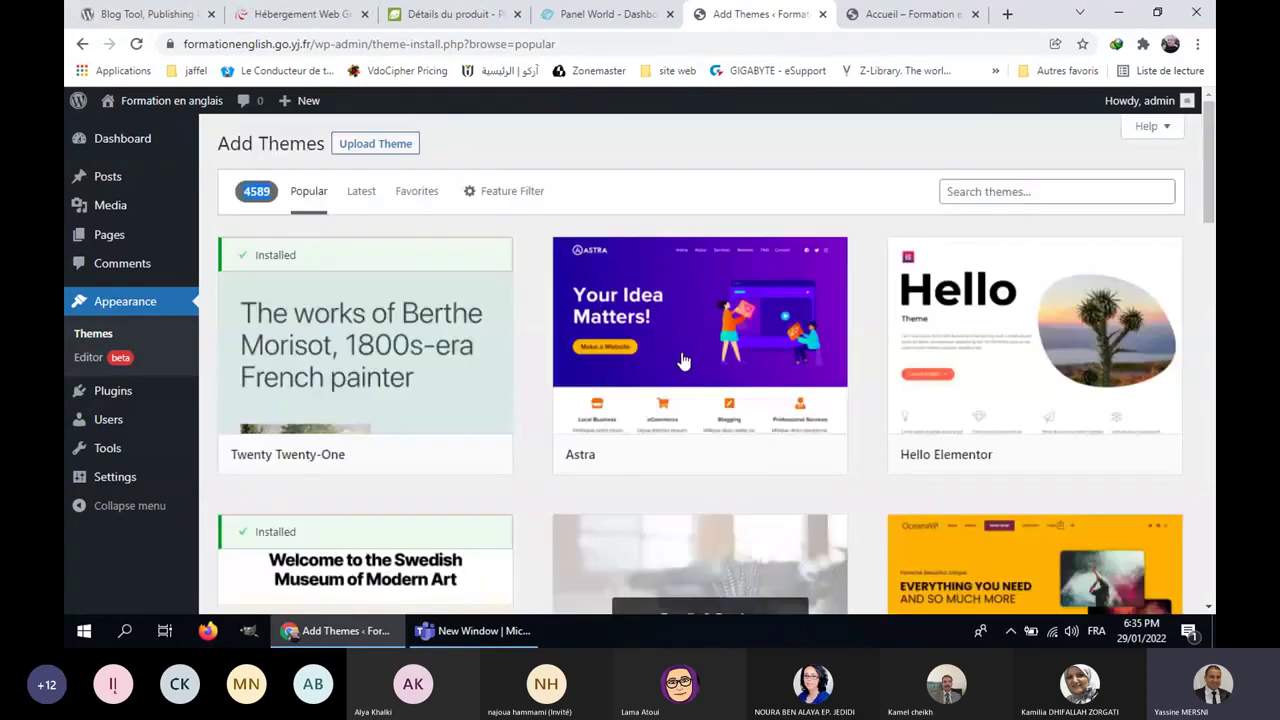
pyautogui.moveTo(683, 360)
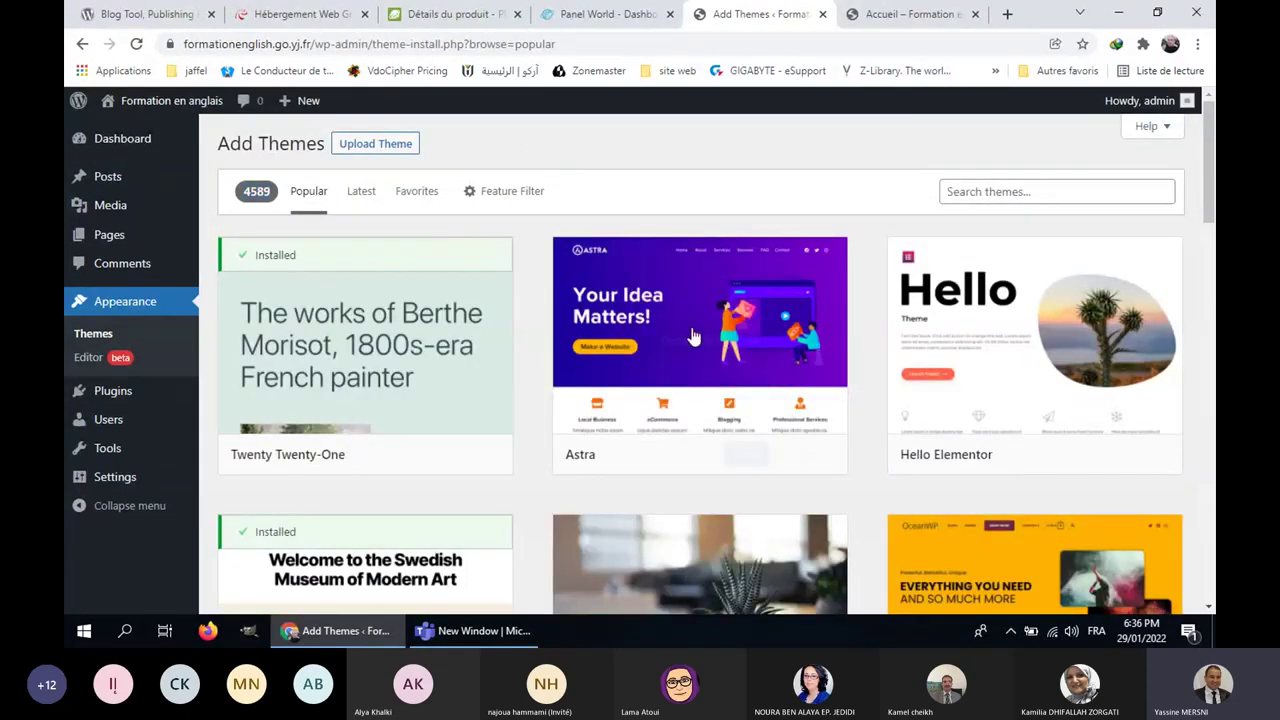
pyautogui.moveTo(805, 380)
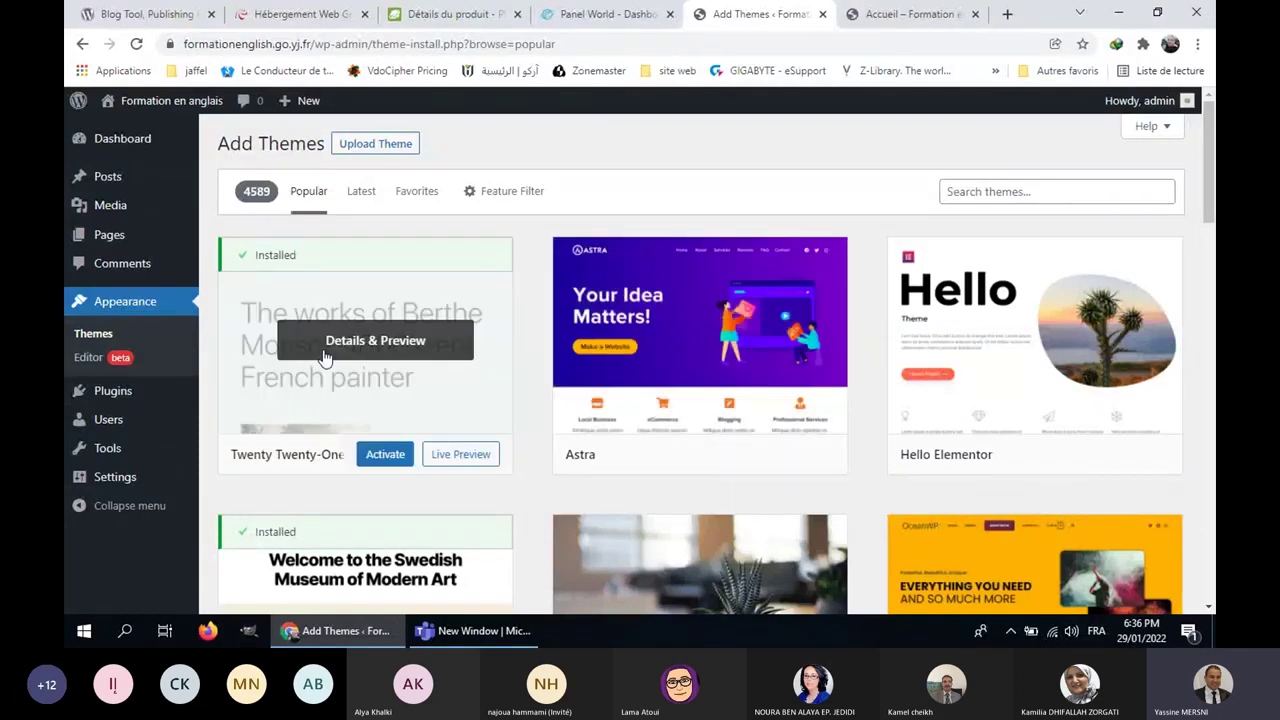
# Step: Search the theme catalogue for "learning"
pyautogui.click(980, 192)
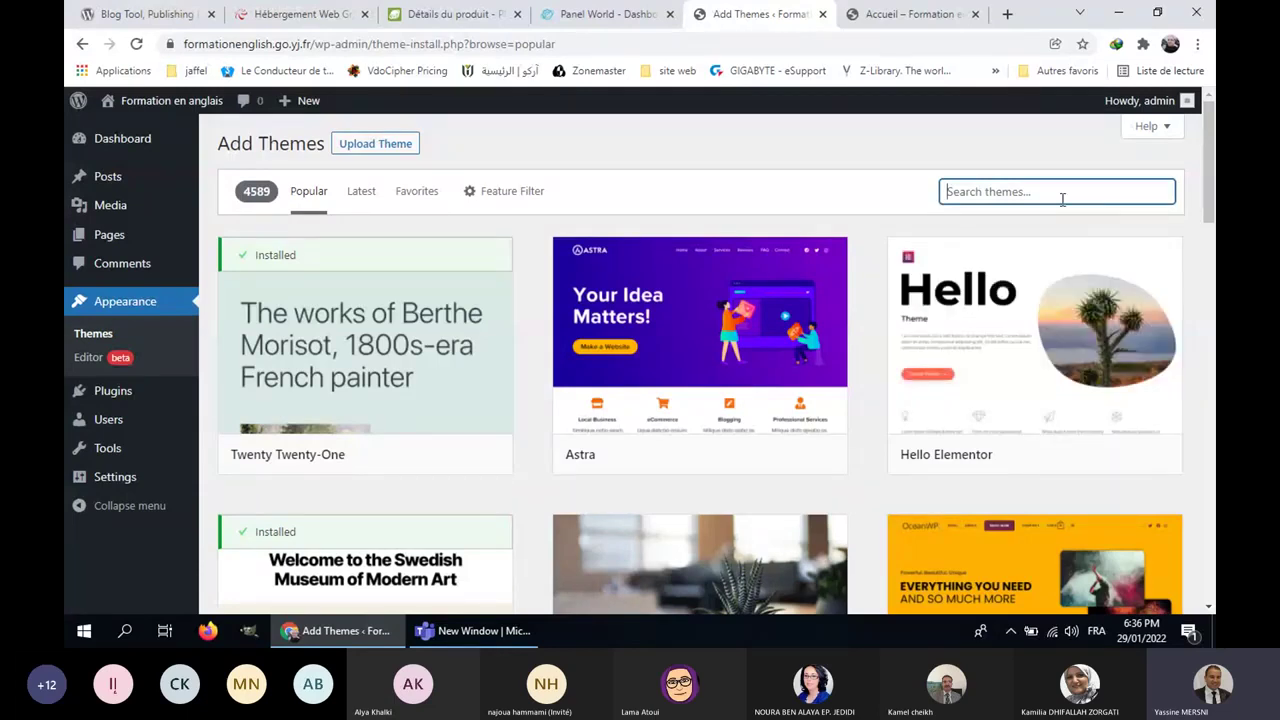
pyautogui.write('learnin')
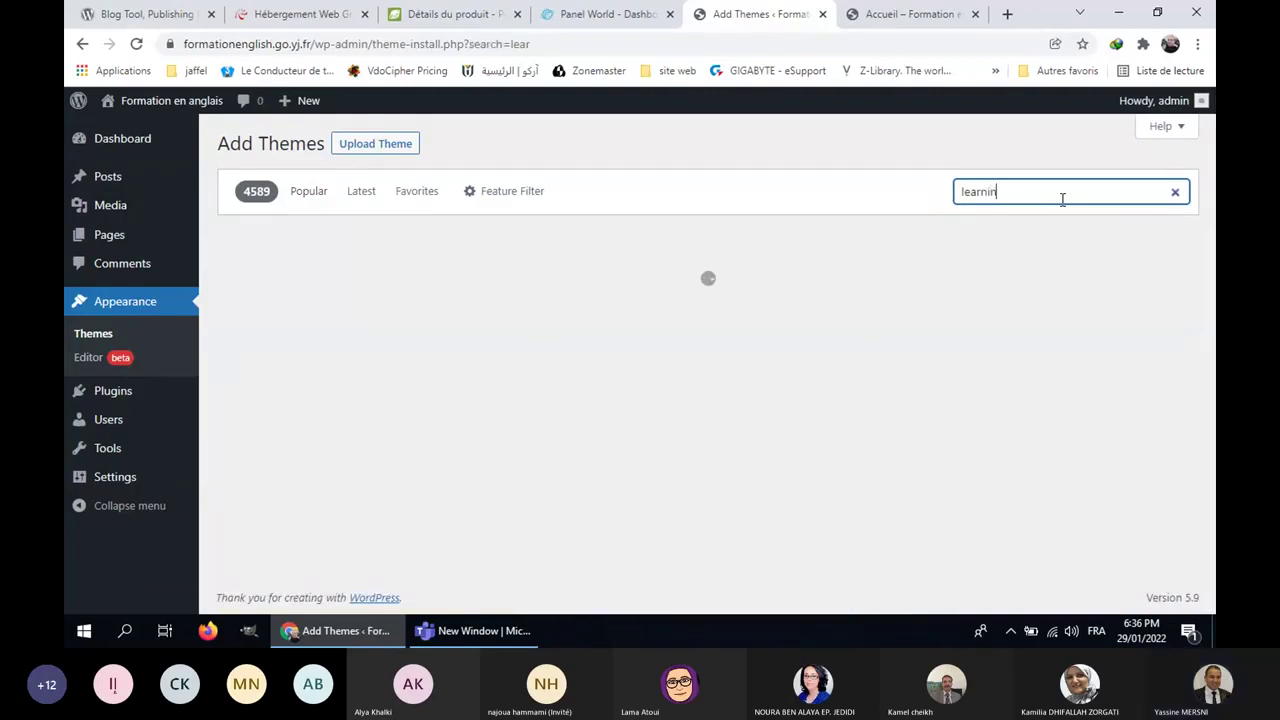
pyautogui.write('g')
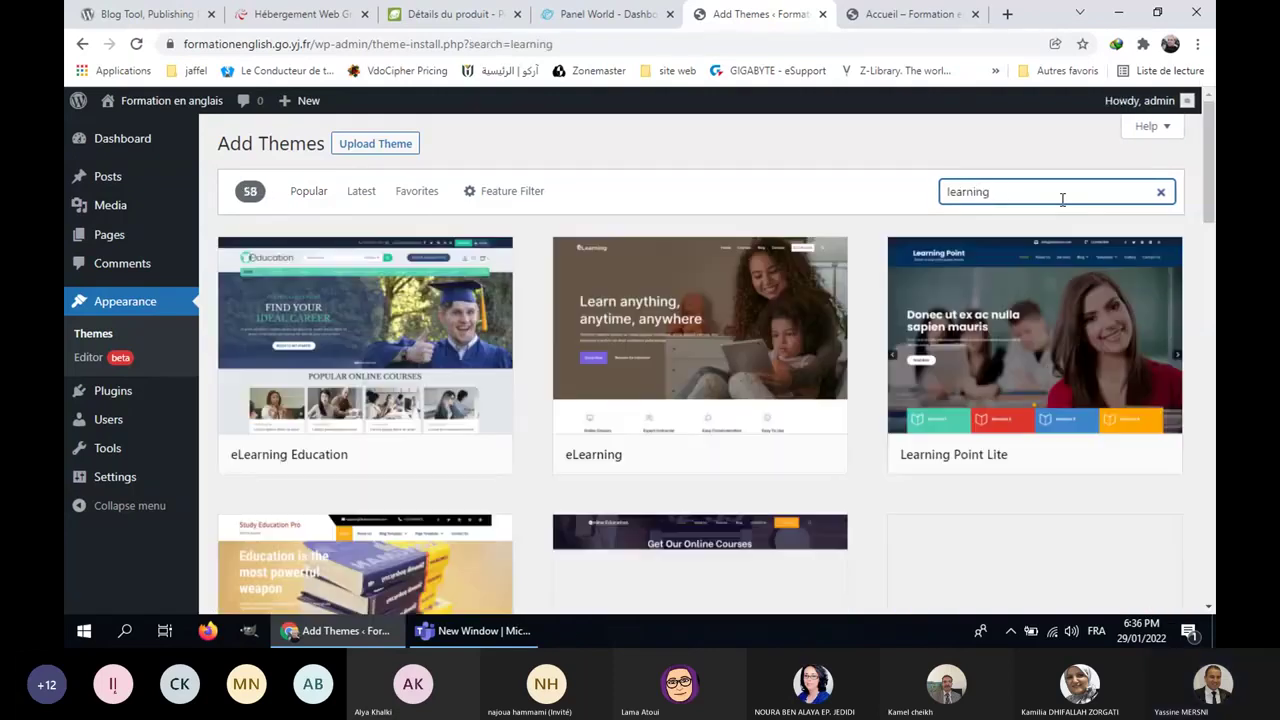
pyautogui.moveTo(408, 351)
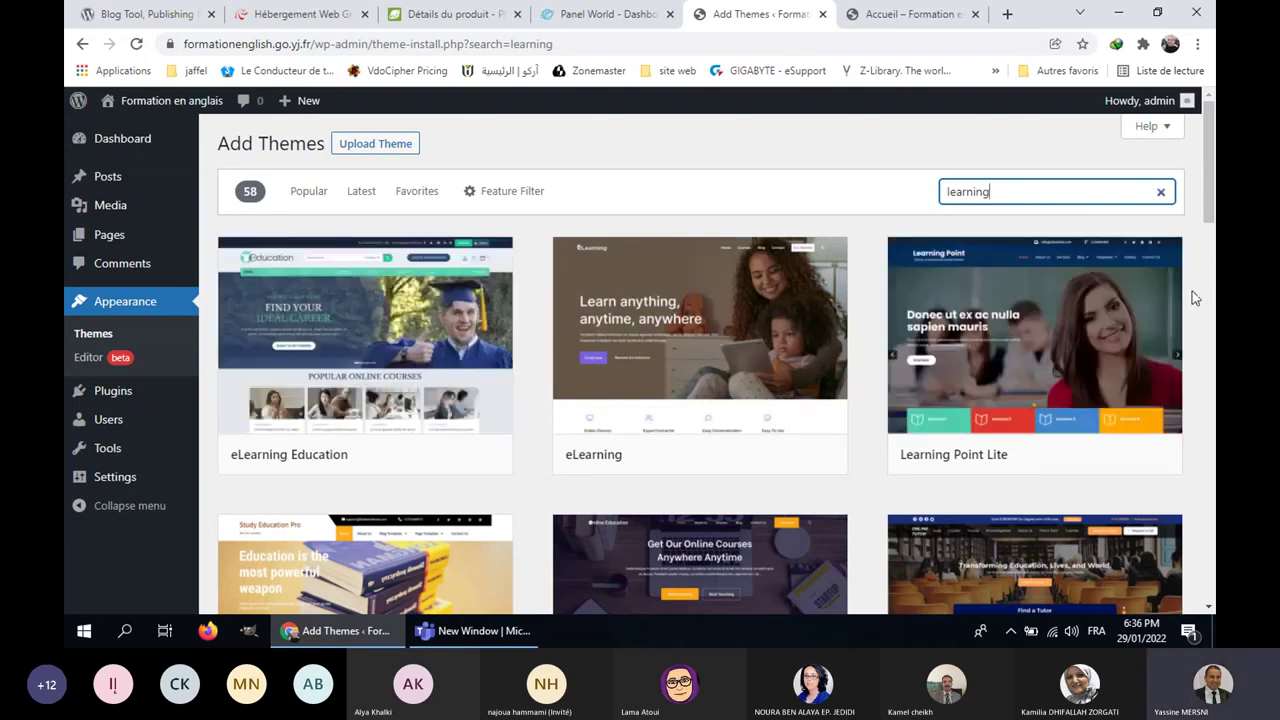
# Step: Examine the designs of the themes found for "learning" and return to the first results
pyautogui.scroll(-3, 1191, 300)
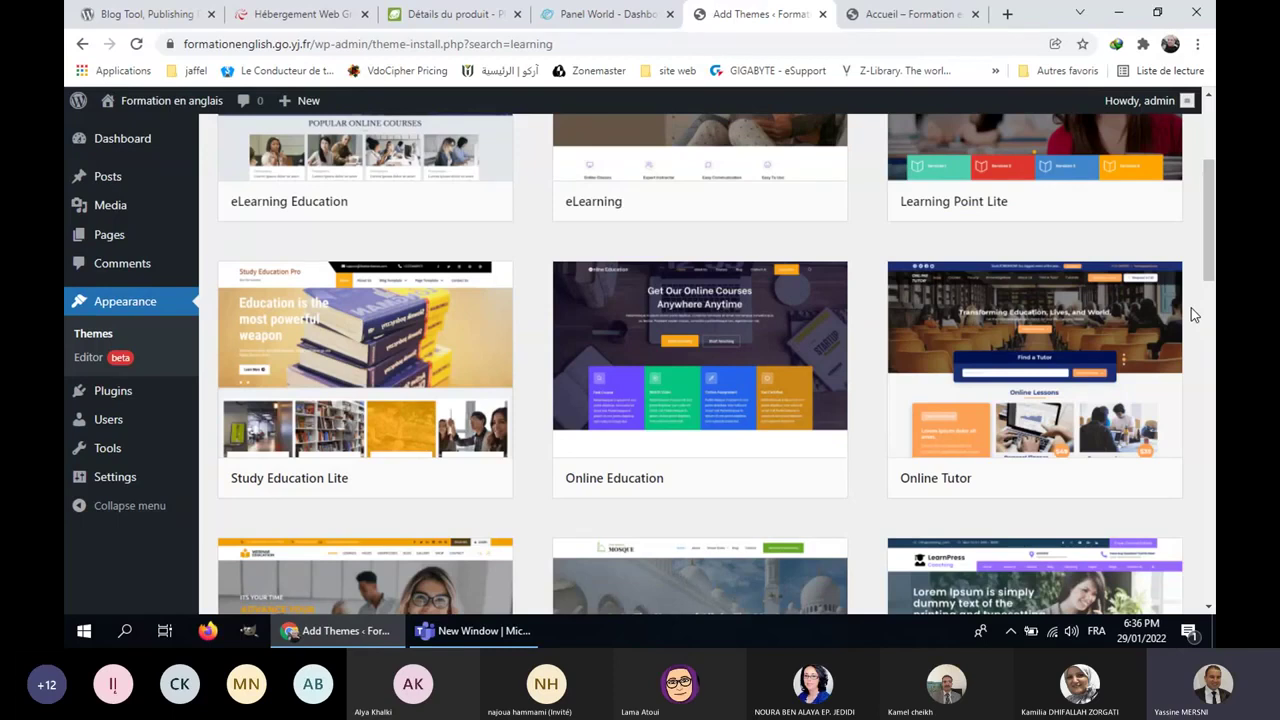
pyautogui.scroll(-3, 1191, 315)
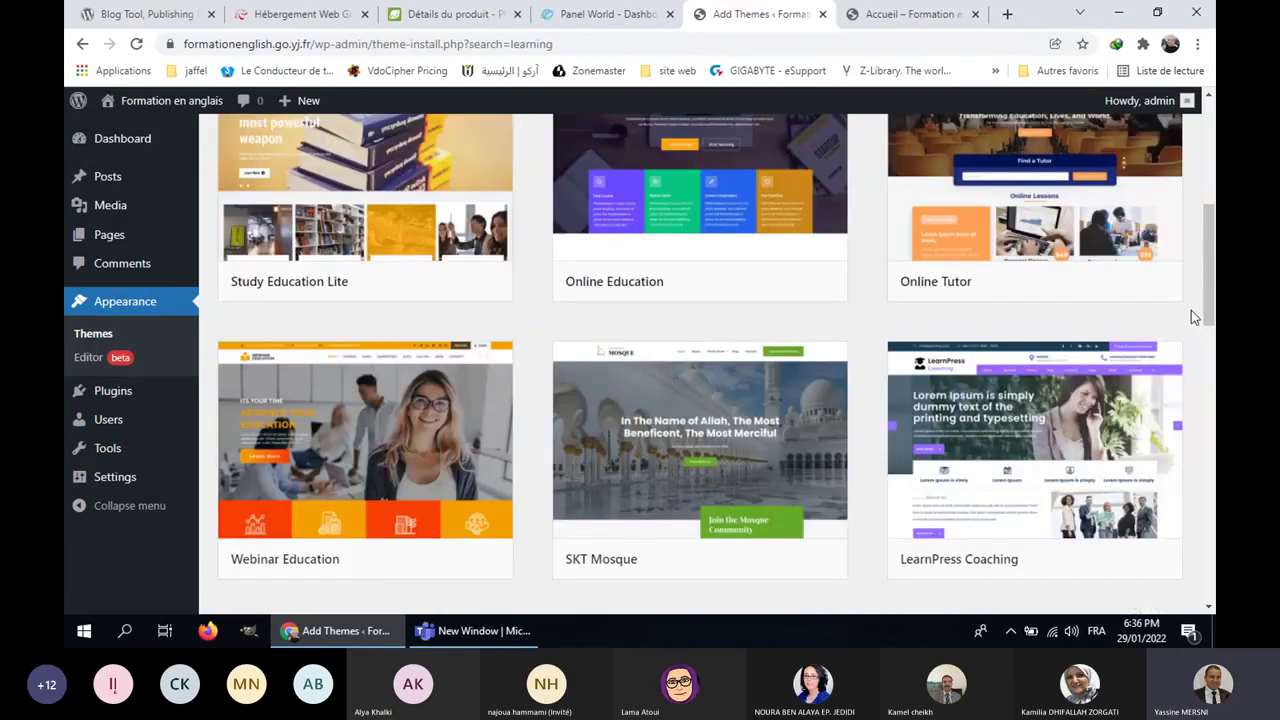
pyautogui.scroll(-3, 1191, 317)
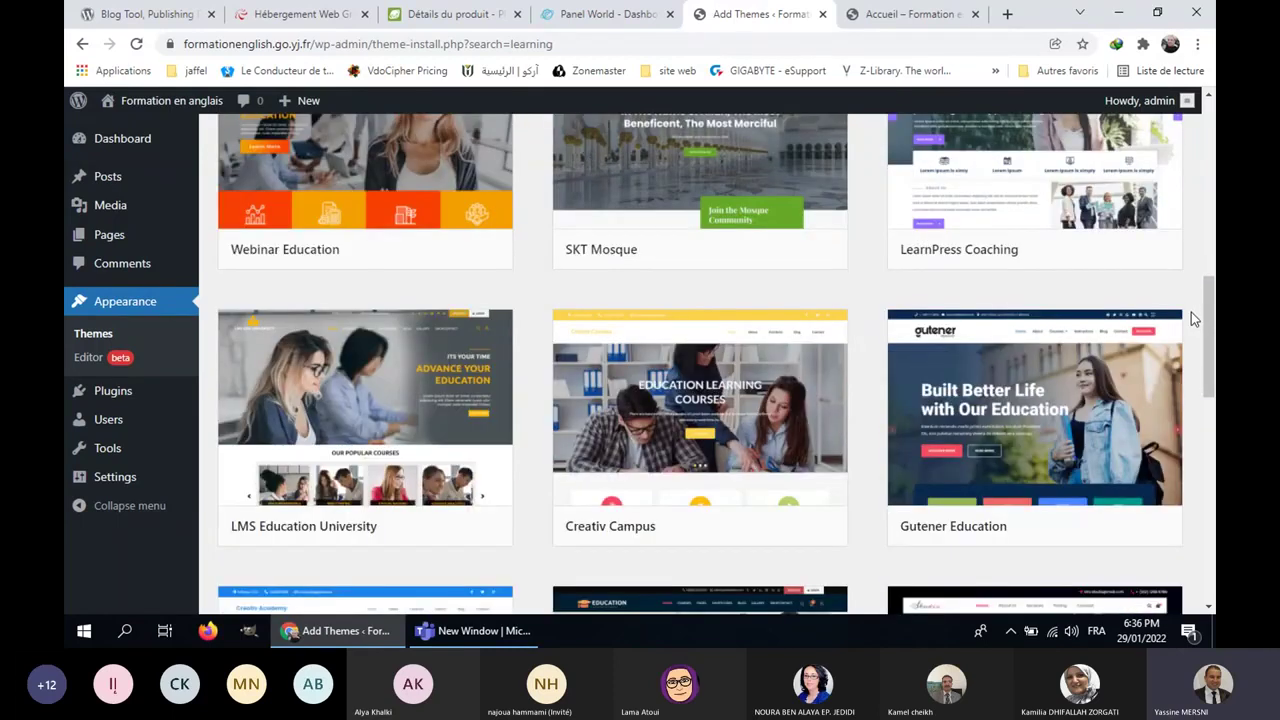
pyautogui.scroll(-3, 1191, 318)
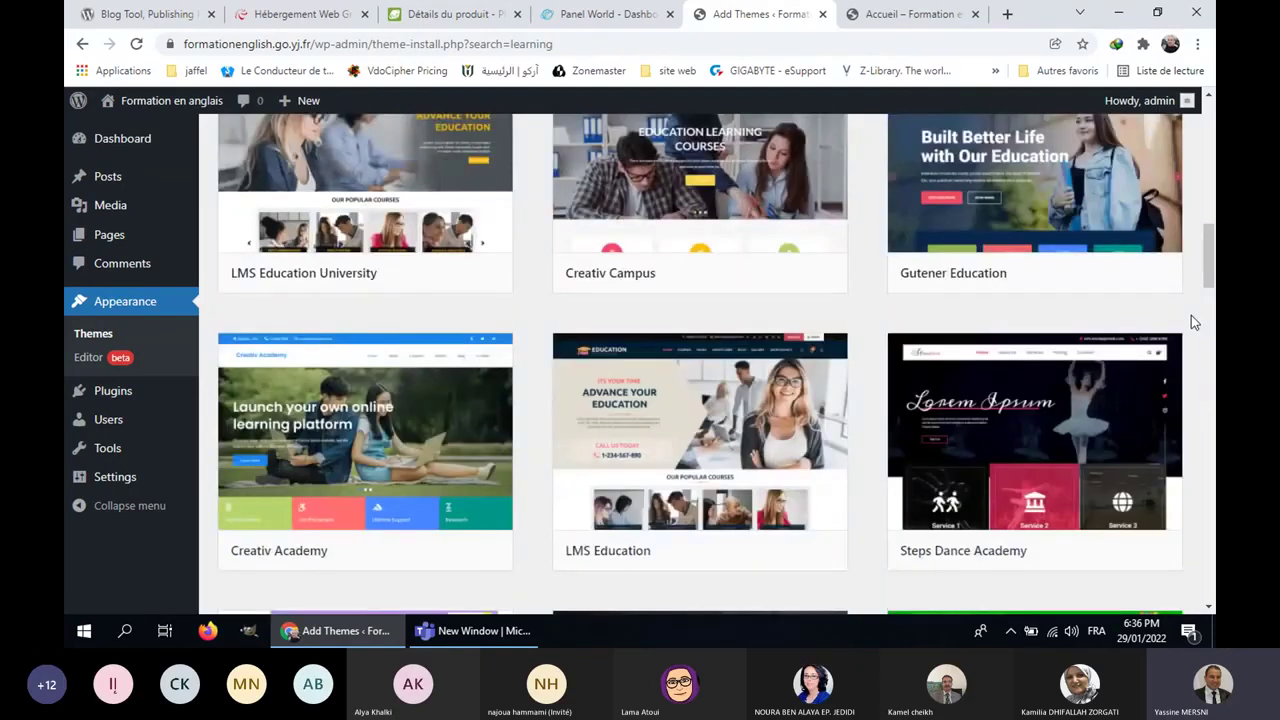
pyautogui.scroll(-5, 1191, 315)
pyautogui.scroll(4, 1191, 316)
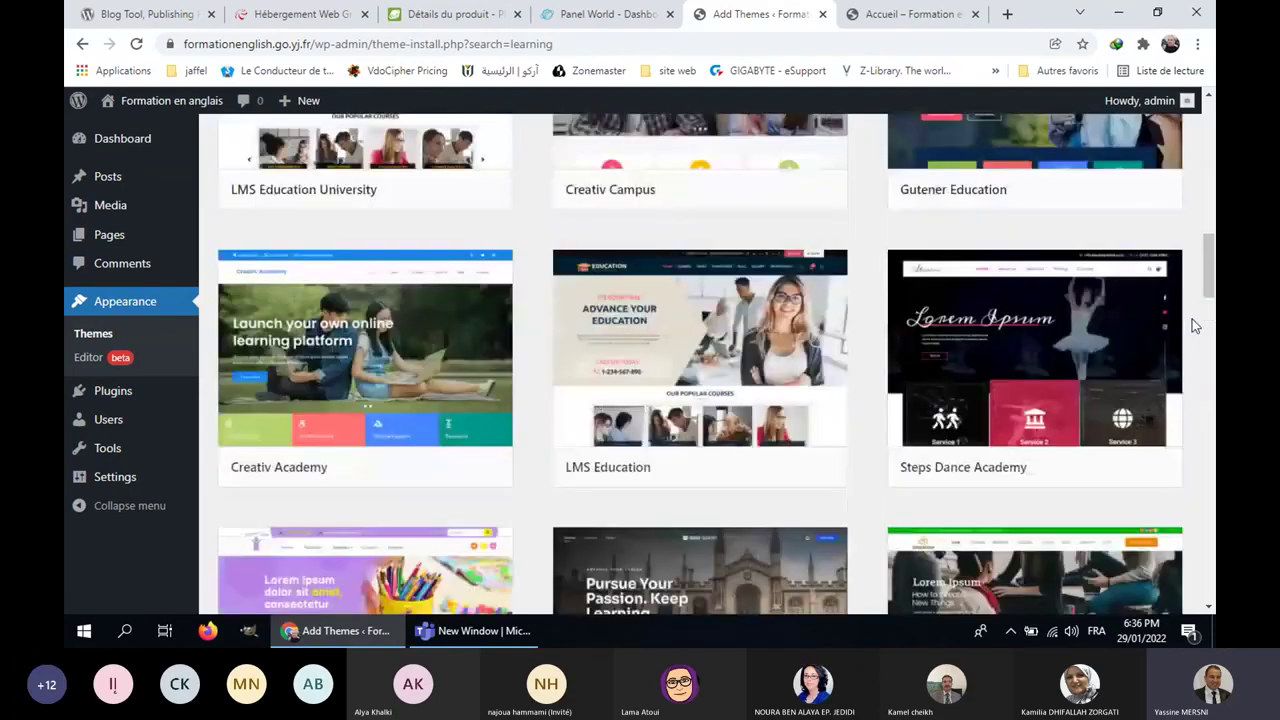
pyautogui.scroll(5, 1191, 330)
pyautogui.scroll(6, 1191, 330)
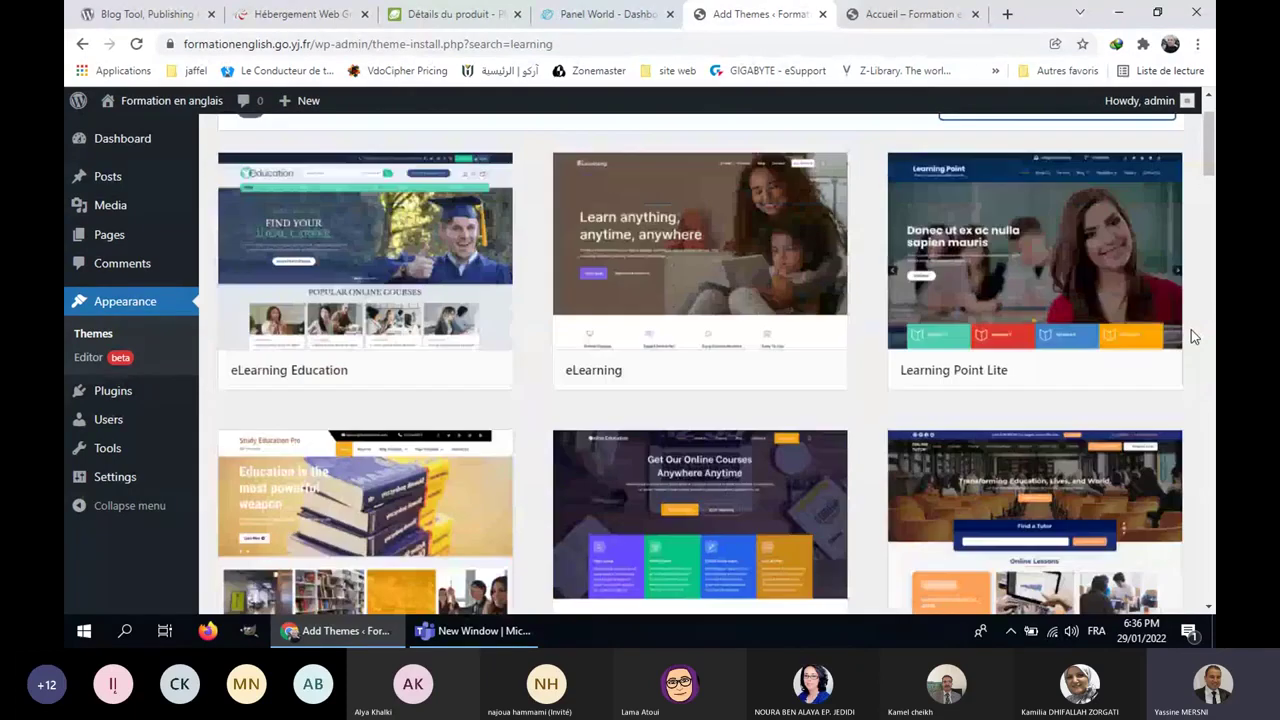
pyautogui.scroll(1, 1191, 330)
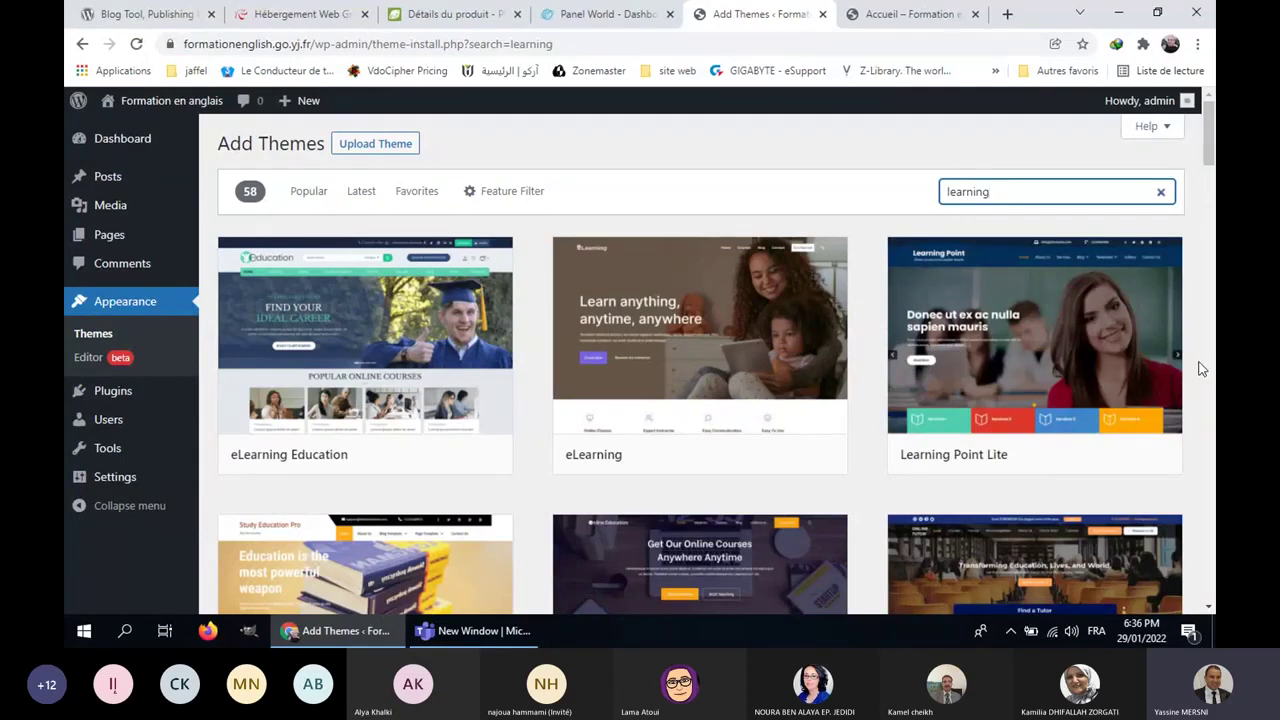
# Step: Check the design of the public Accueil page and return to the theme search results
pyautogui.moveTo(1103, 345)
pyautogui.click(945, 14)
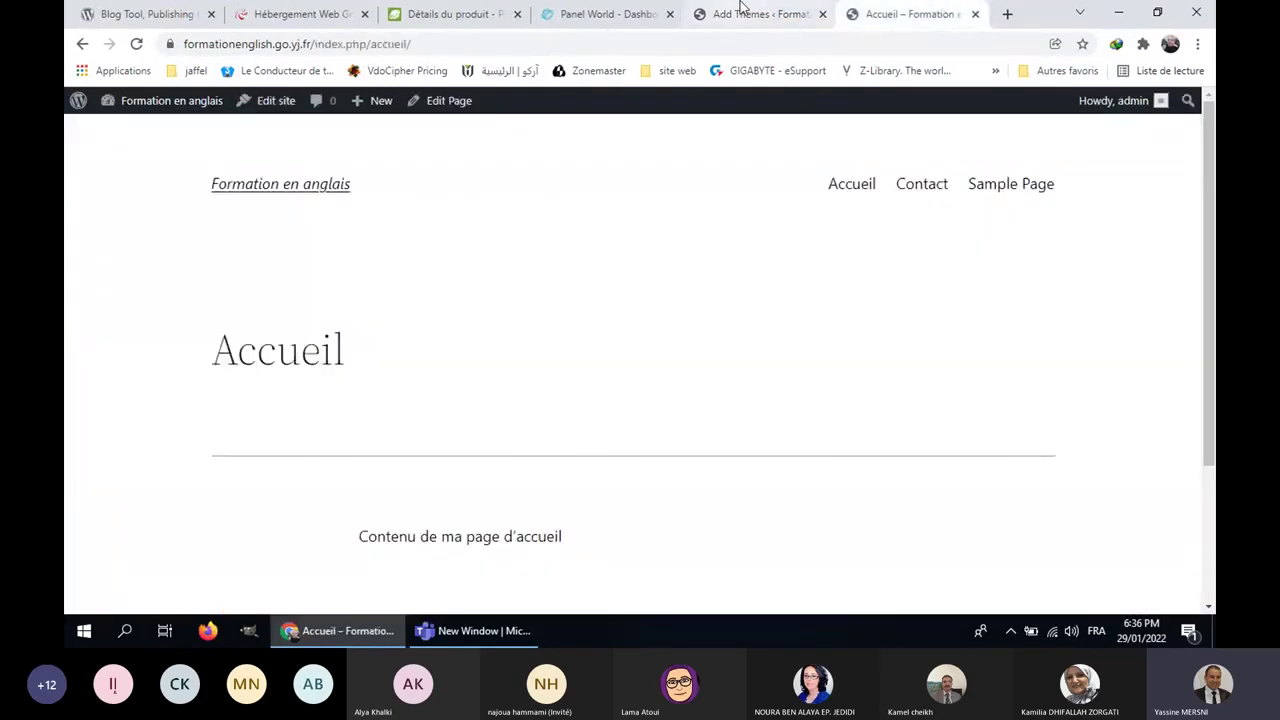
pyautogui.click(741, 12)
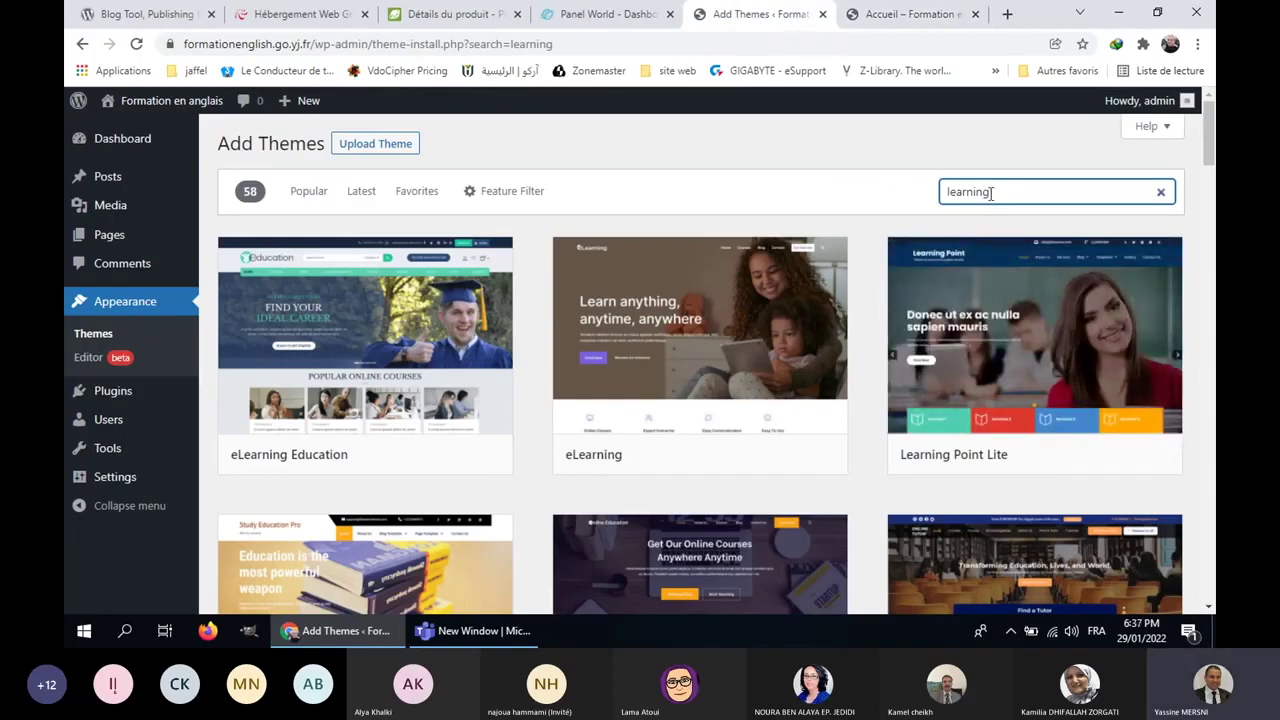
# Step: Install the Learning Point Lite theme from the search results and switch to the Microsoft Teams meeting window
pyautogui.moveTo(1028, 381)
pyautogui.moveTo(1088, 472)
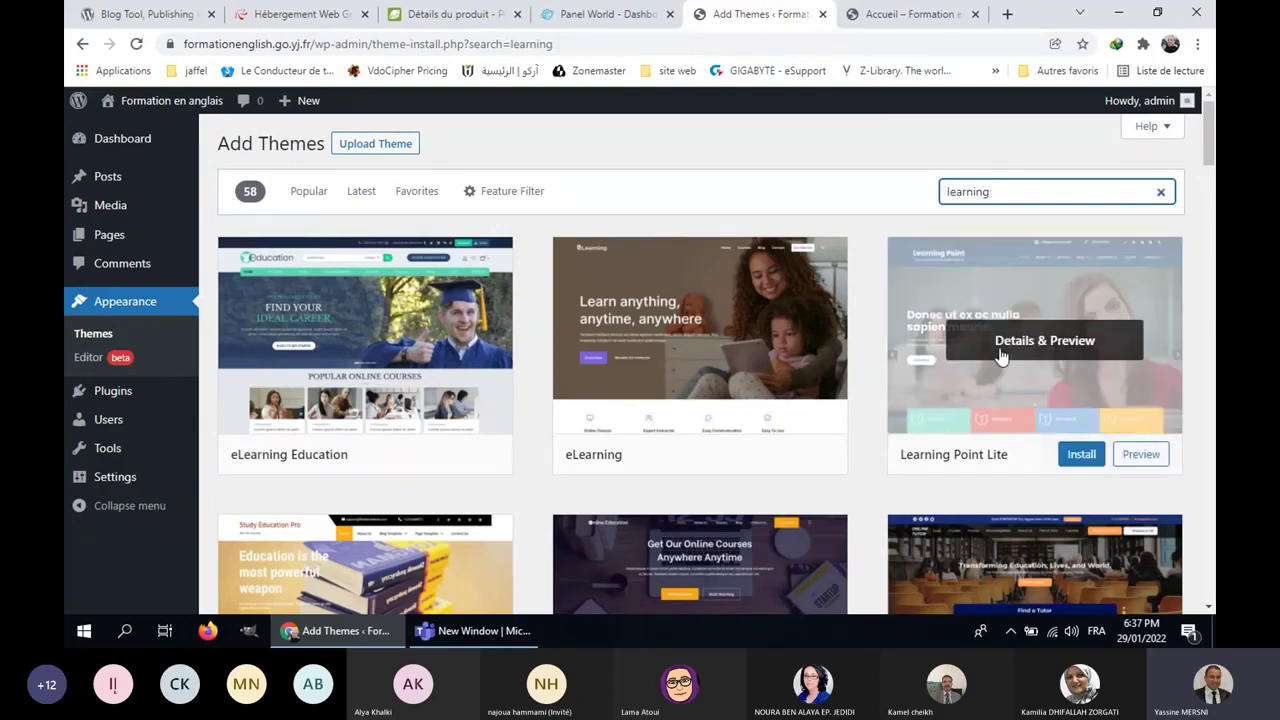
pyautogui.click(1084, 462)
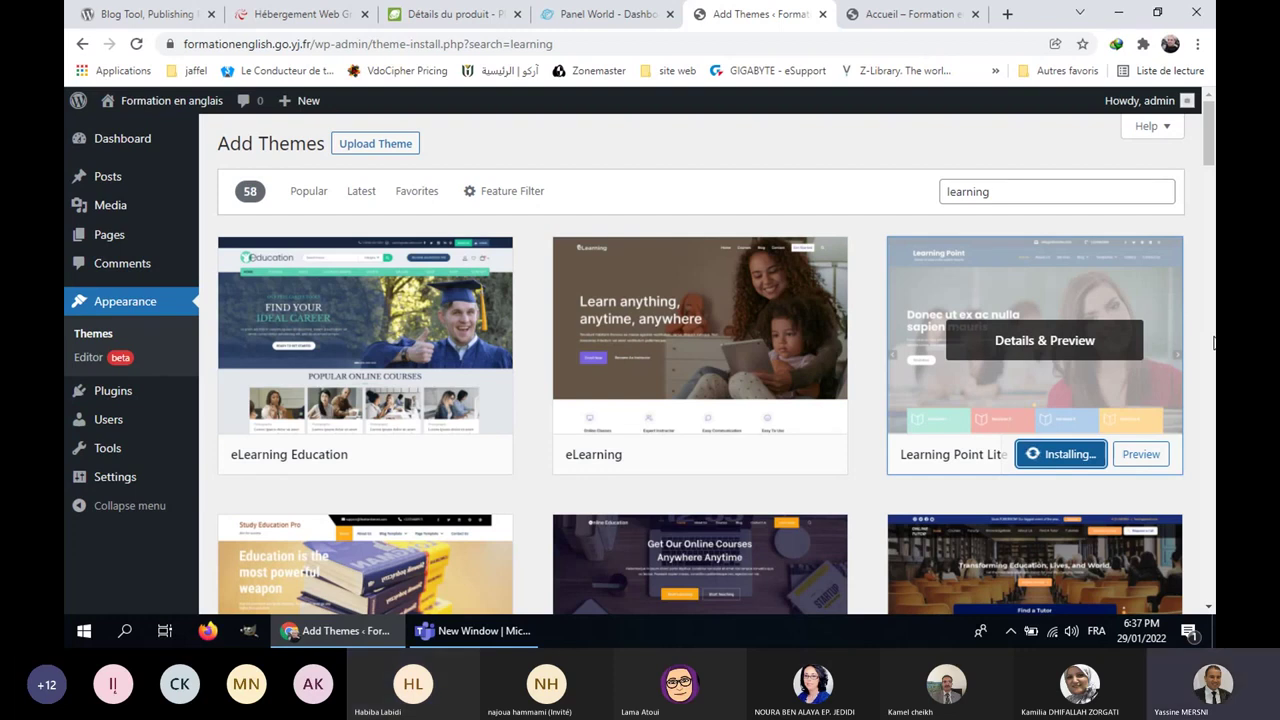
pyautogui.click(487, 631)
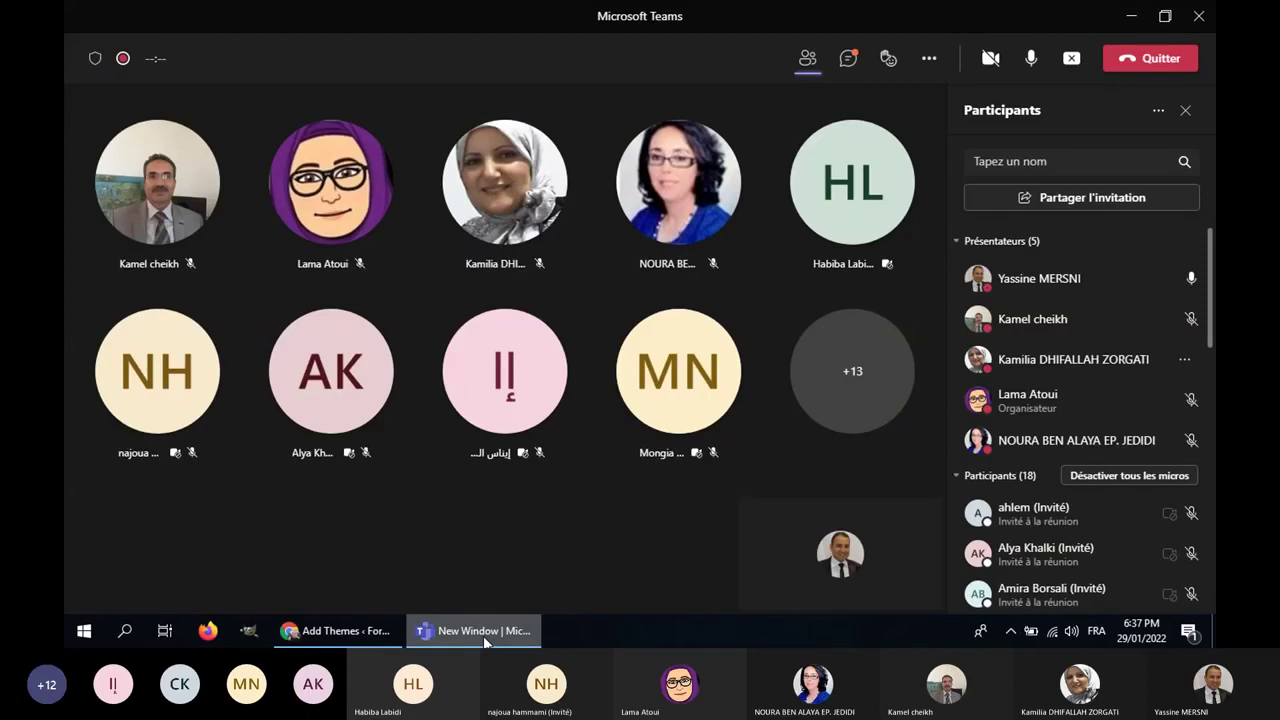
# Step: Return to the browser, activate the Learning Point Lite theme and reload the public Accueil page to check its new design
pyautogui.click(486, 641)
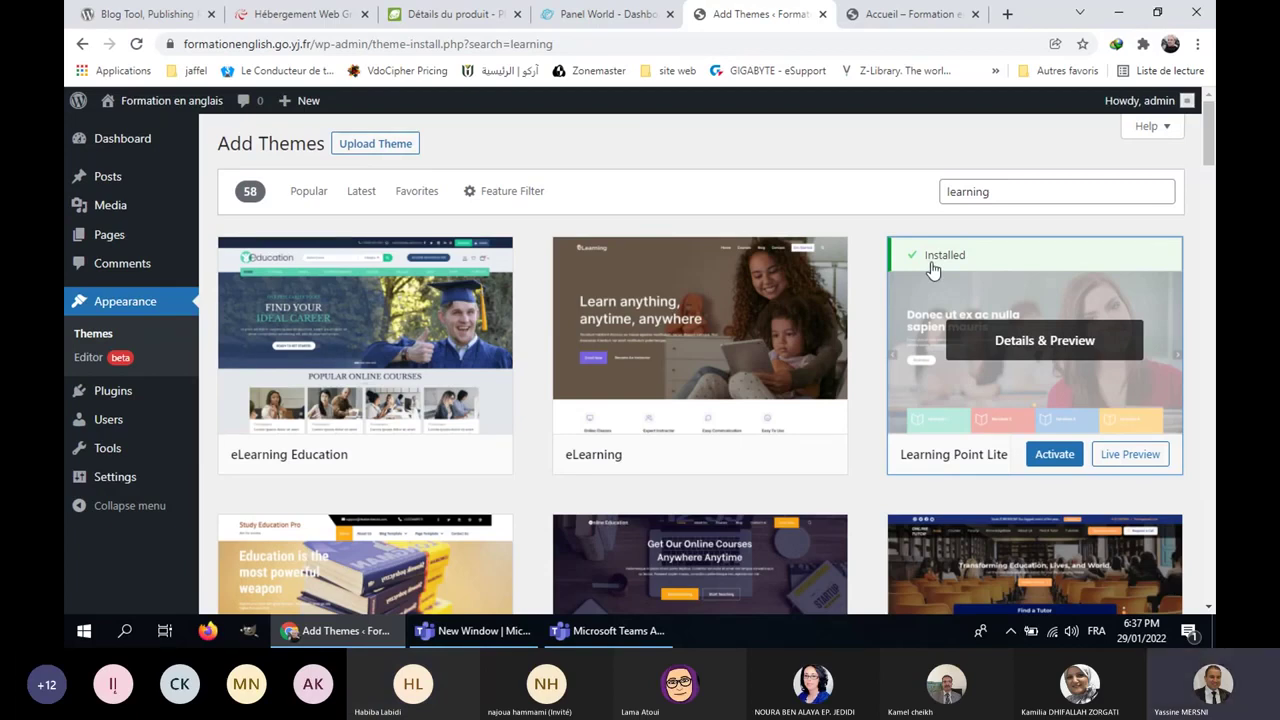
pyautogui.click(1055, 456)
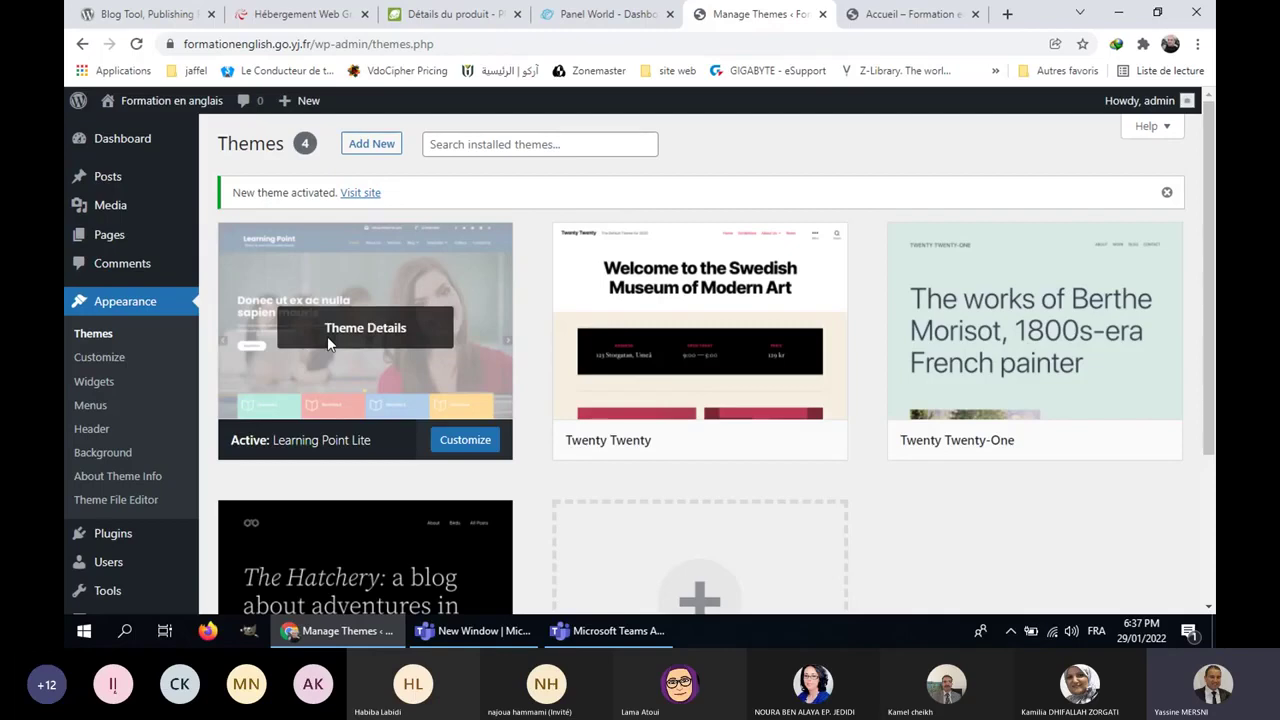
pyautogui.click(962, 22)
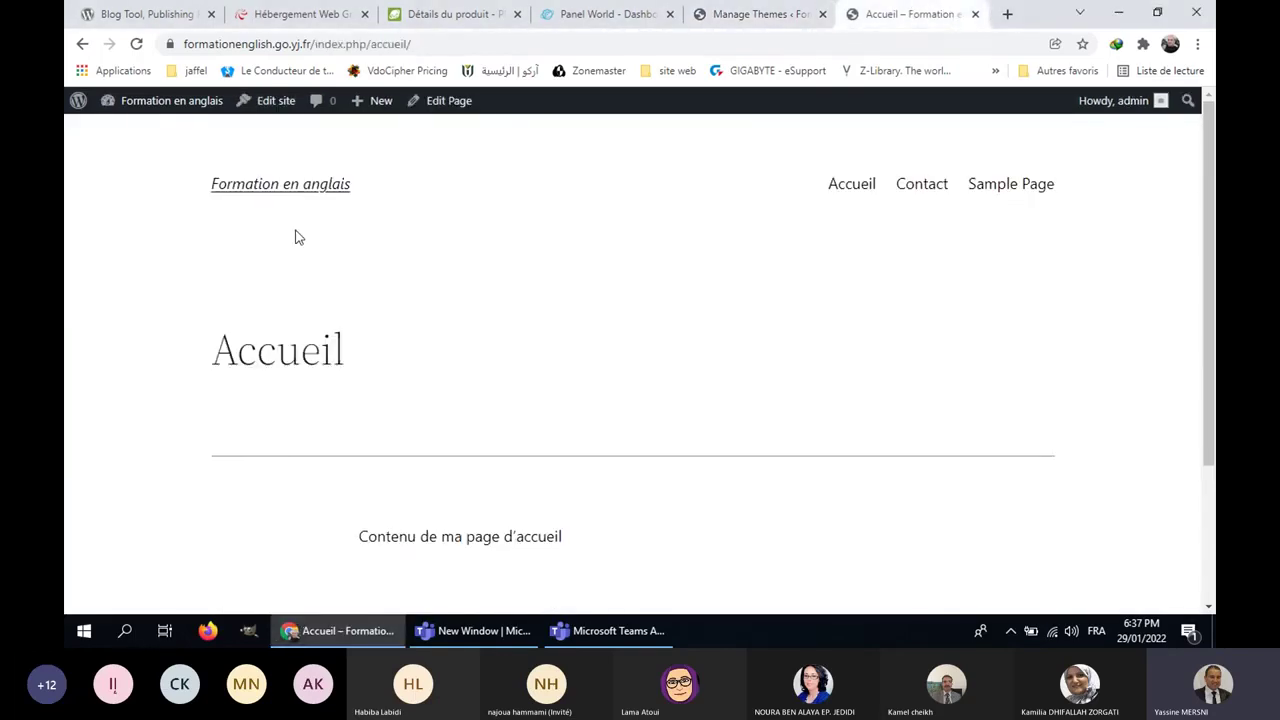
pyautogui.click(137, 45)
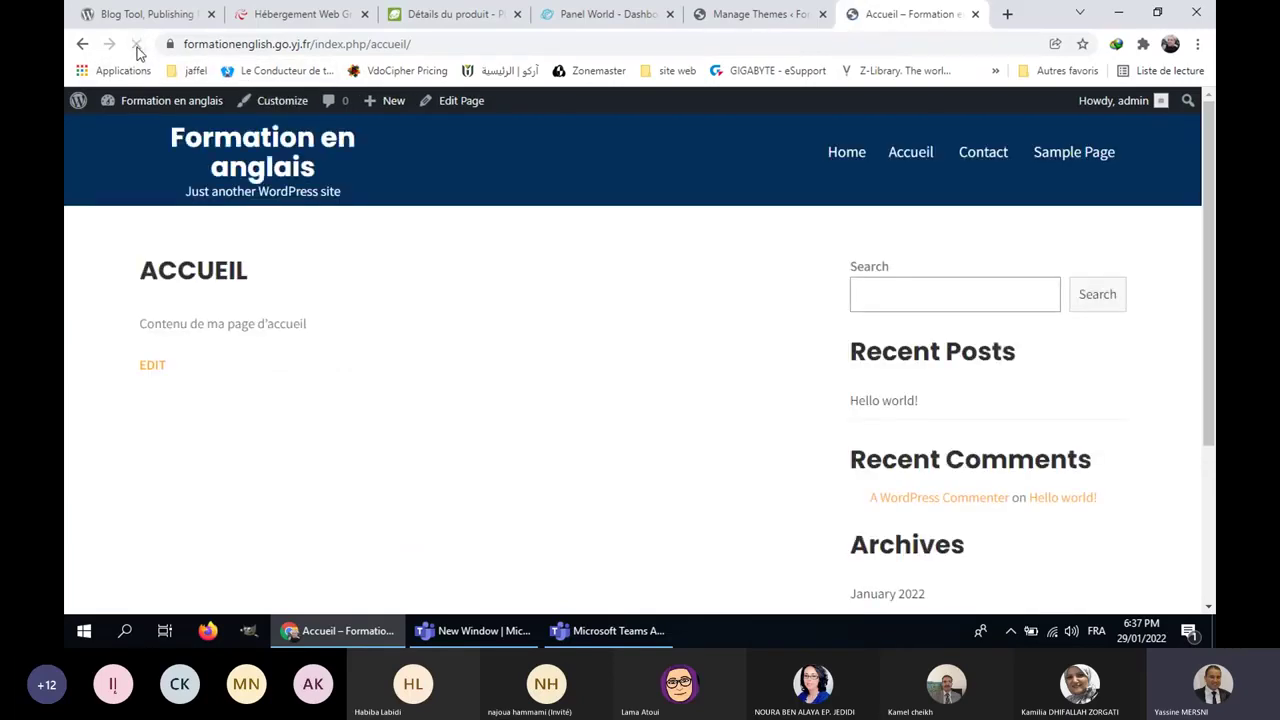
pyautogui.scroll(-3, 566, 306)
pyautogui.scroll(3, 566, 297)
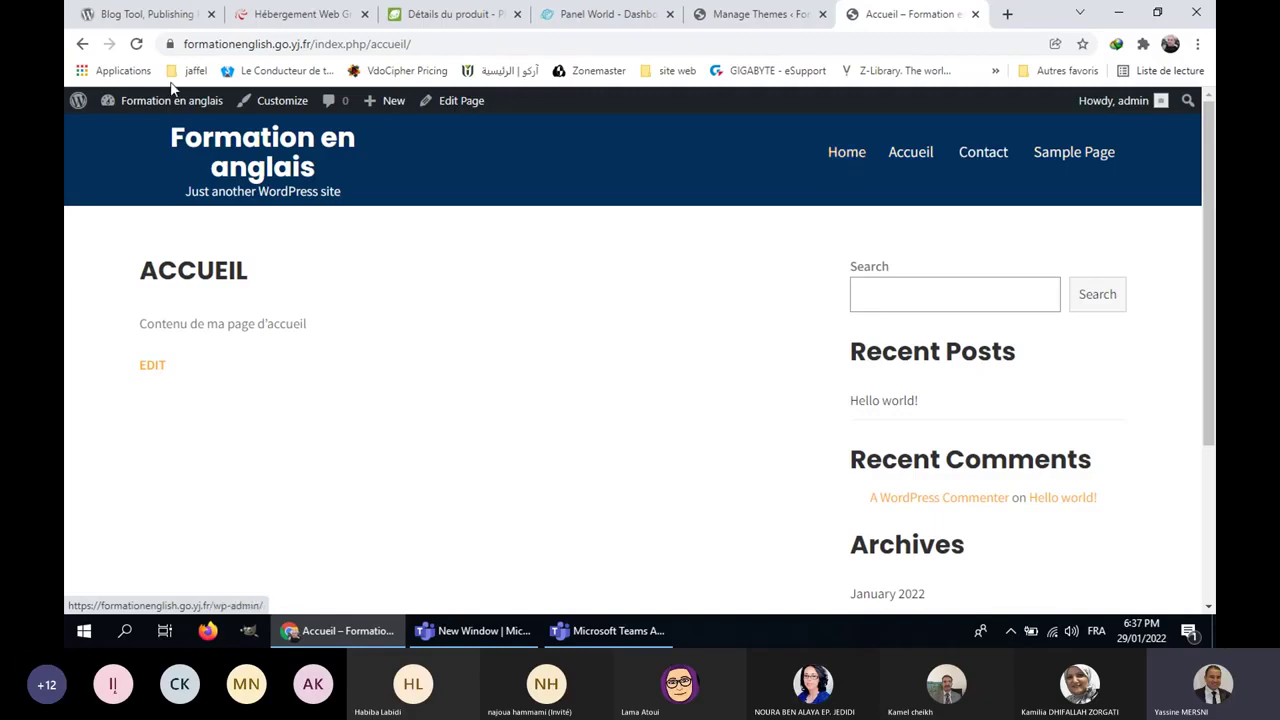
# Step: Compare the Learning Point Lite preview among the installed themes with the design of the public Accueil page
pyautogui.click(781, 8)
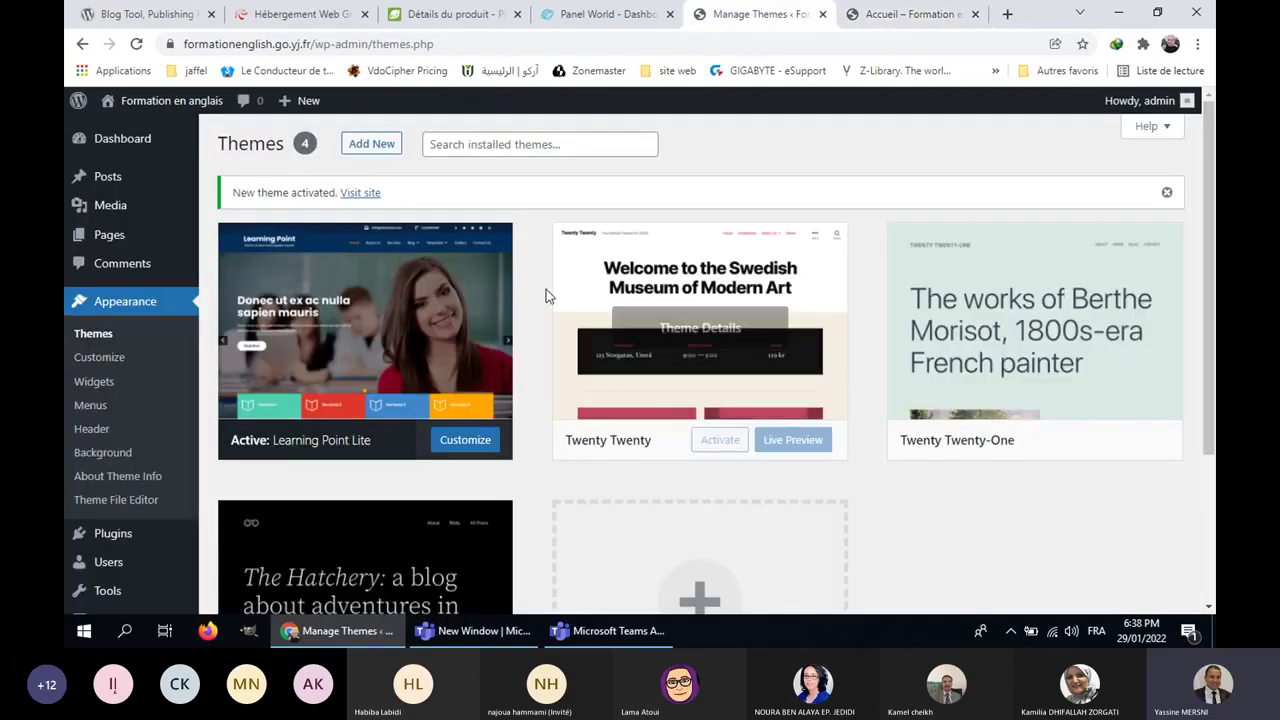
pyautogui.moveTo(337, 251)
pyautogui.hotkey('ctrl', 'Tab')
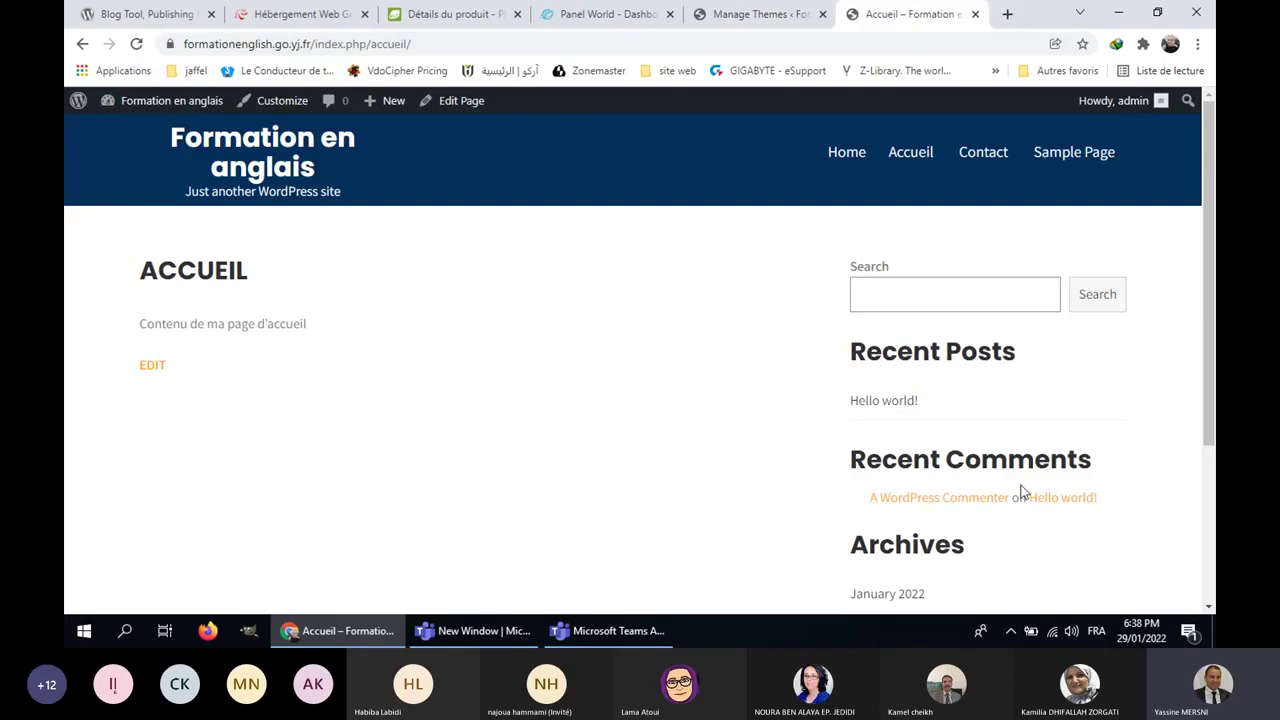
pyautogui.scroll(-1, 546, 381)
pyautogui.scroll(1, 551, 385)
pyautogui.click(766, 15)
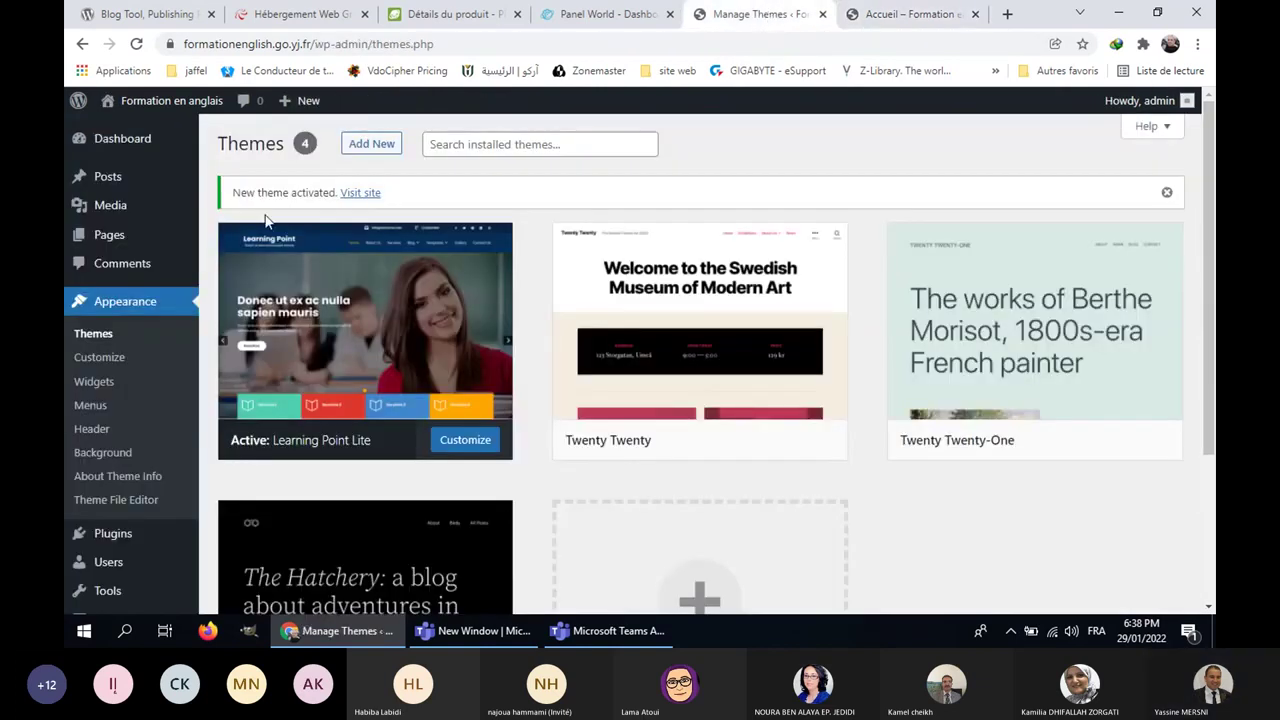
# Step: Check the public Accueil page once more and open the post categories in the site administration
pyautogui.moveTo(126, 179)
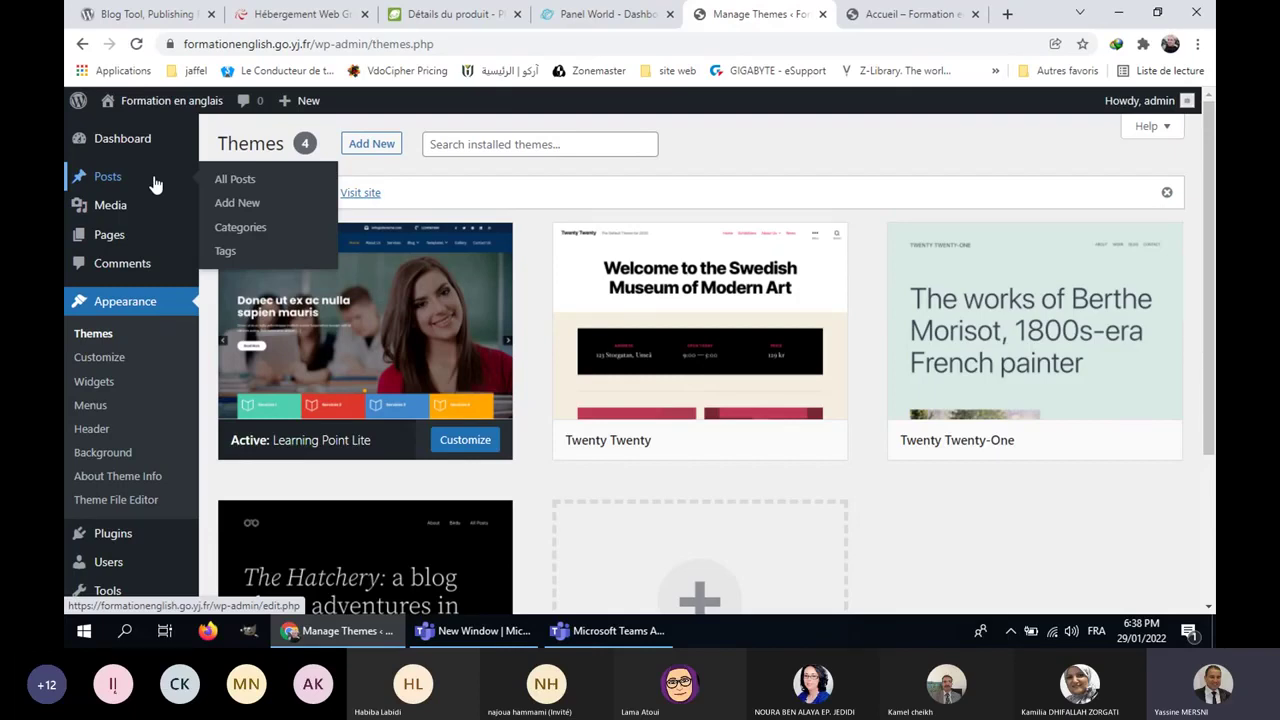
pyautogui.click(905, 14)
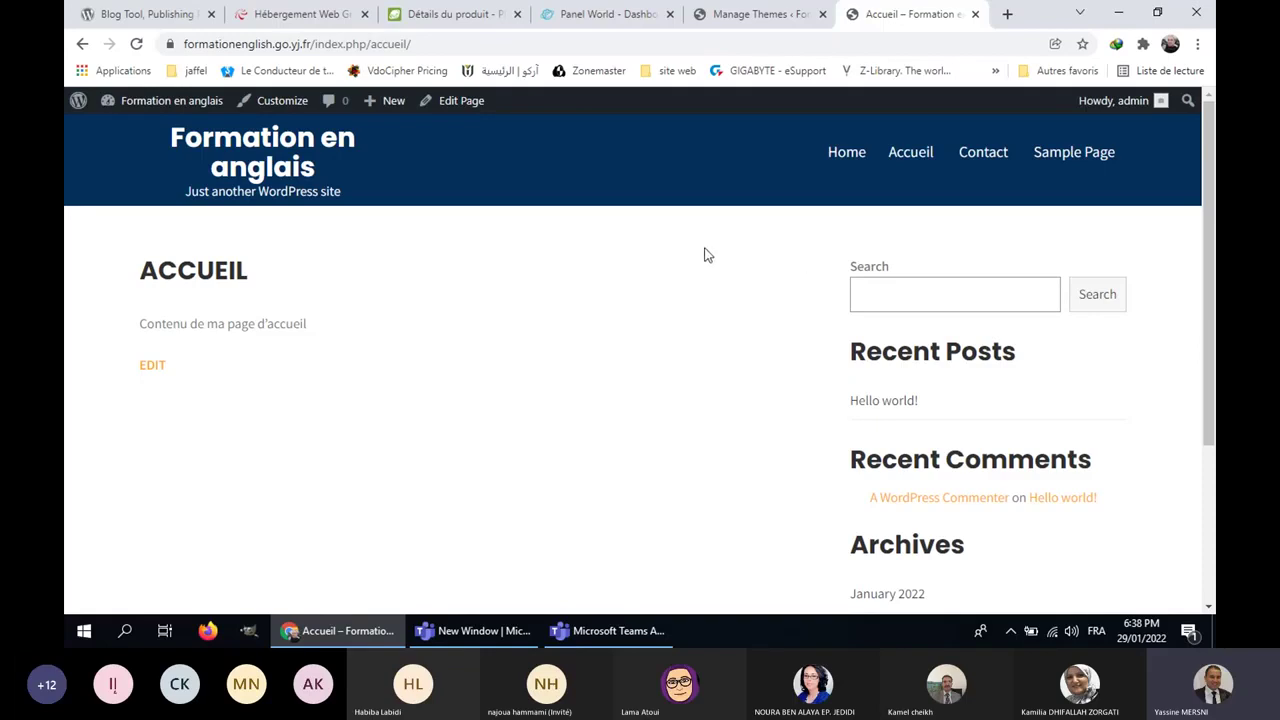
pyautogui.click(736, 16)
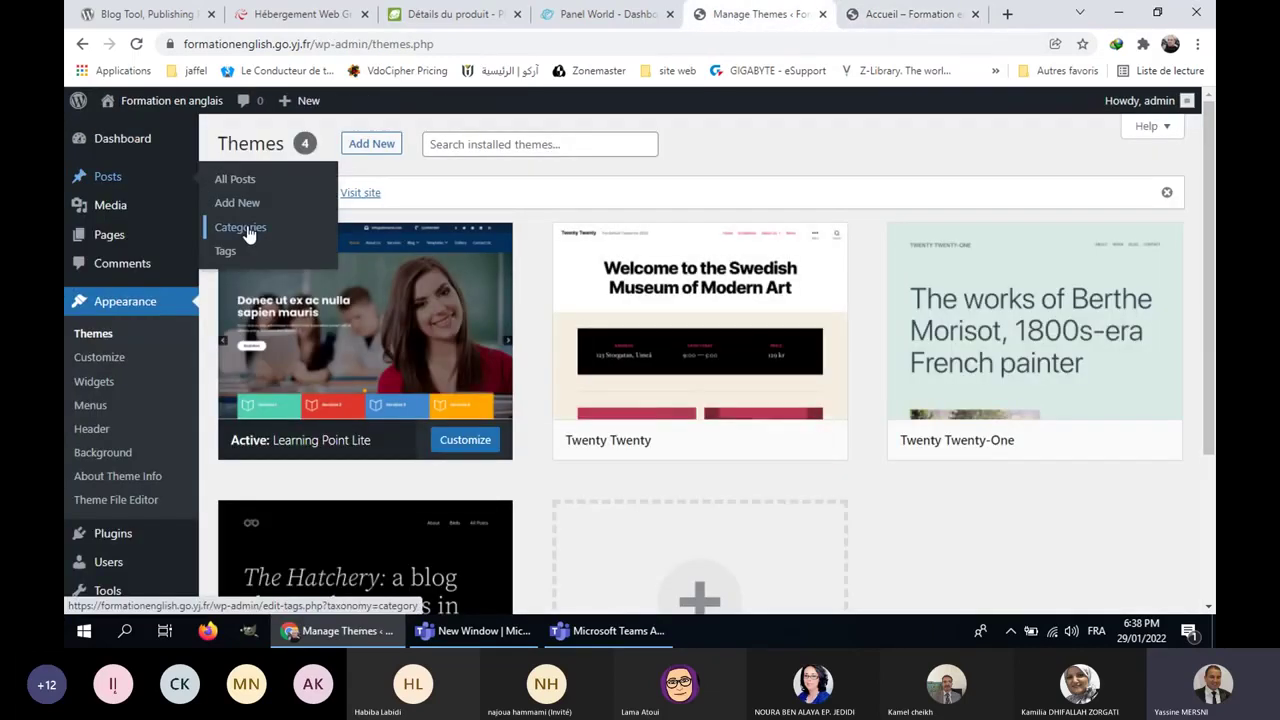
pyautogui.click(240, 228)
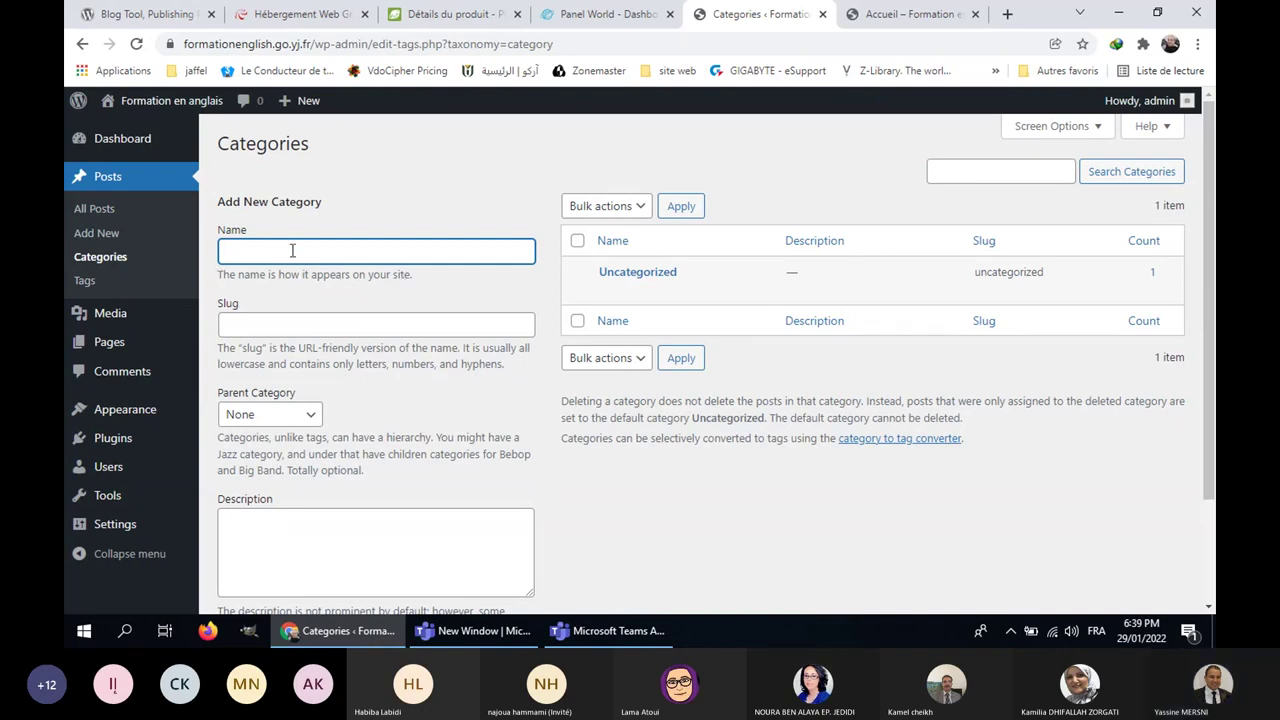
pyautogui.write('A')
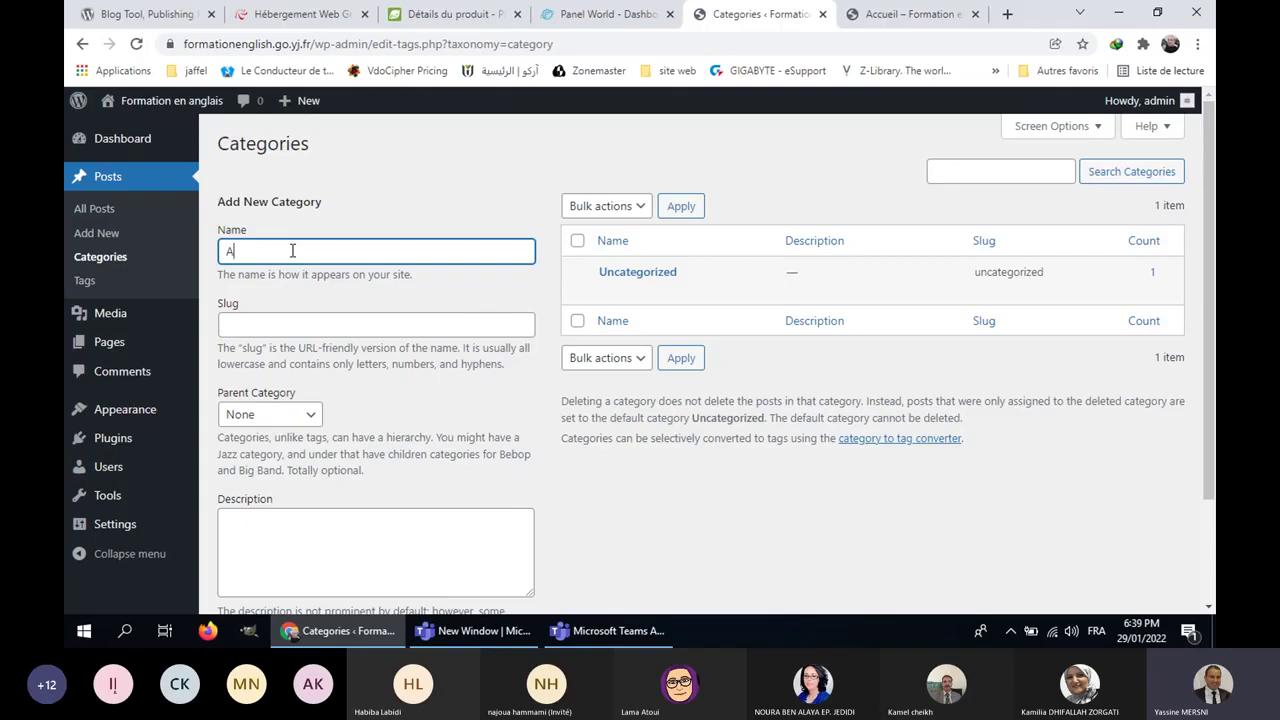
pyautogui.write('ct')
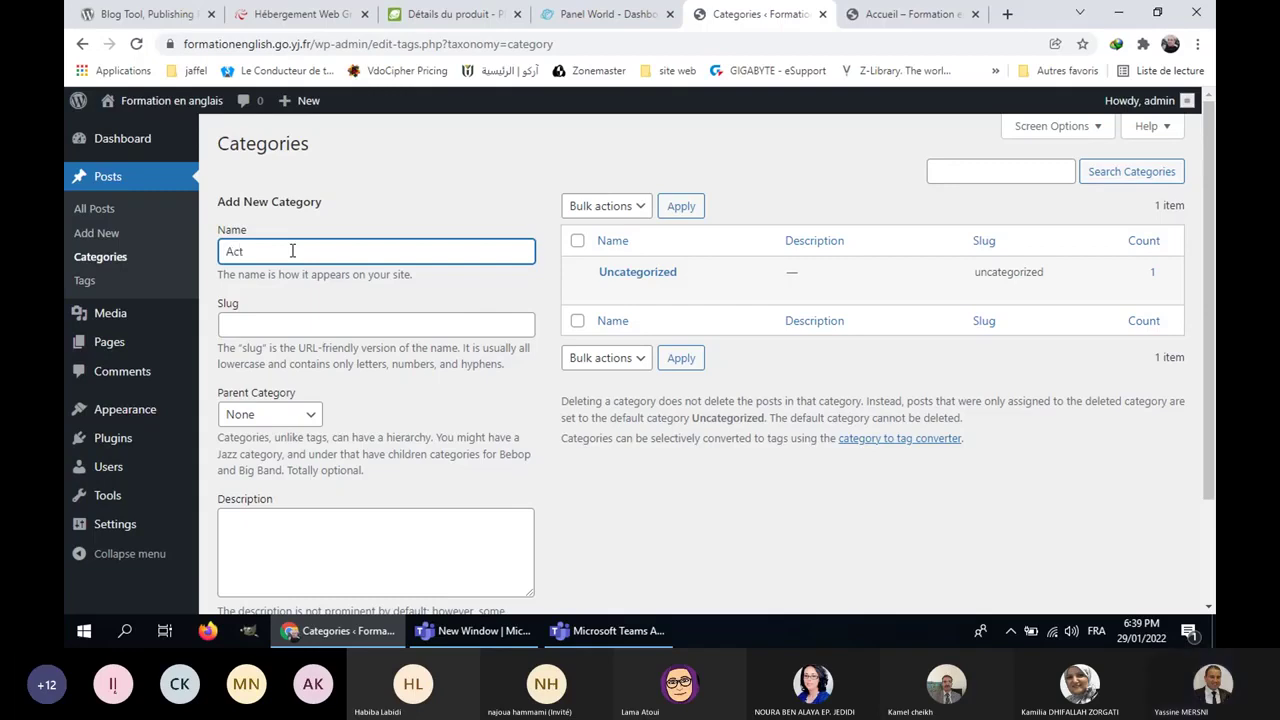
pyautogui.press('BackSpace')
pyautogui.press('BackSpace')
pyautogui.press('BackSpace')
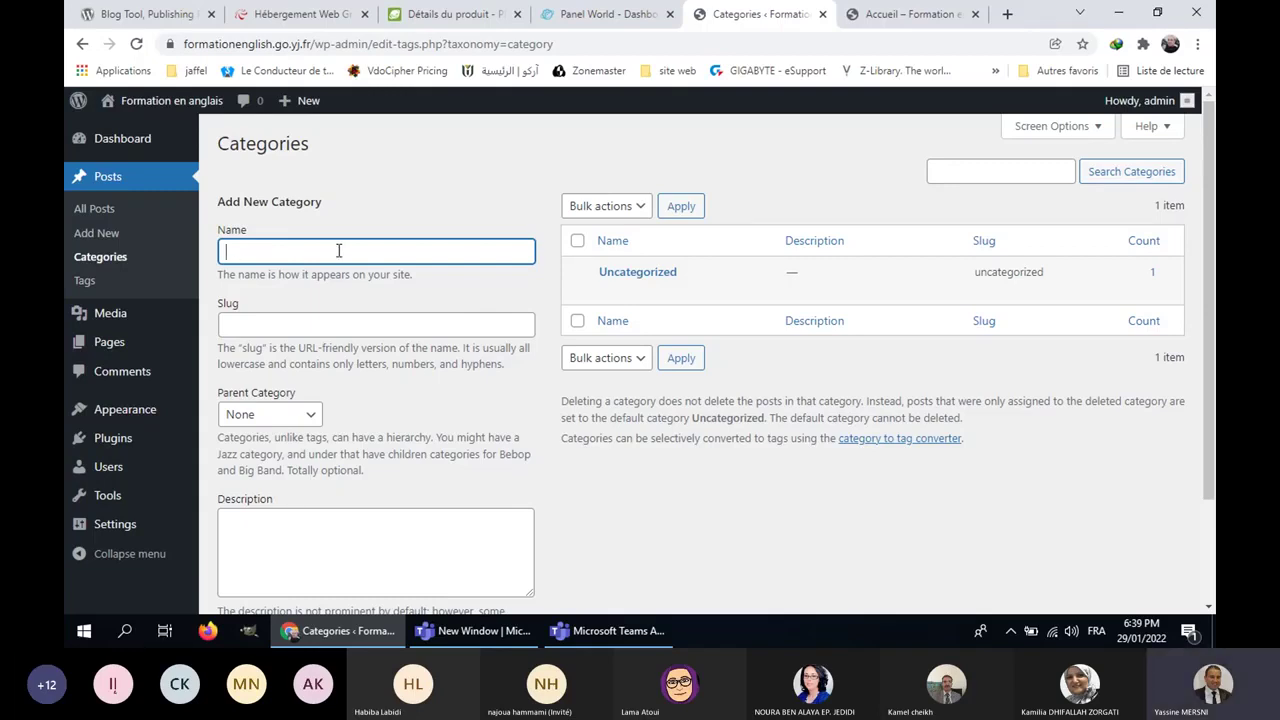
# Step: Add a new post category named "News" with no parent category
pyautogui.write('Ne')
pyautogui.press('BackSpace')
pyautogui.write('w')
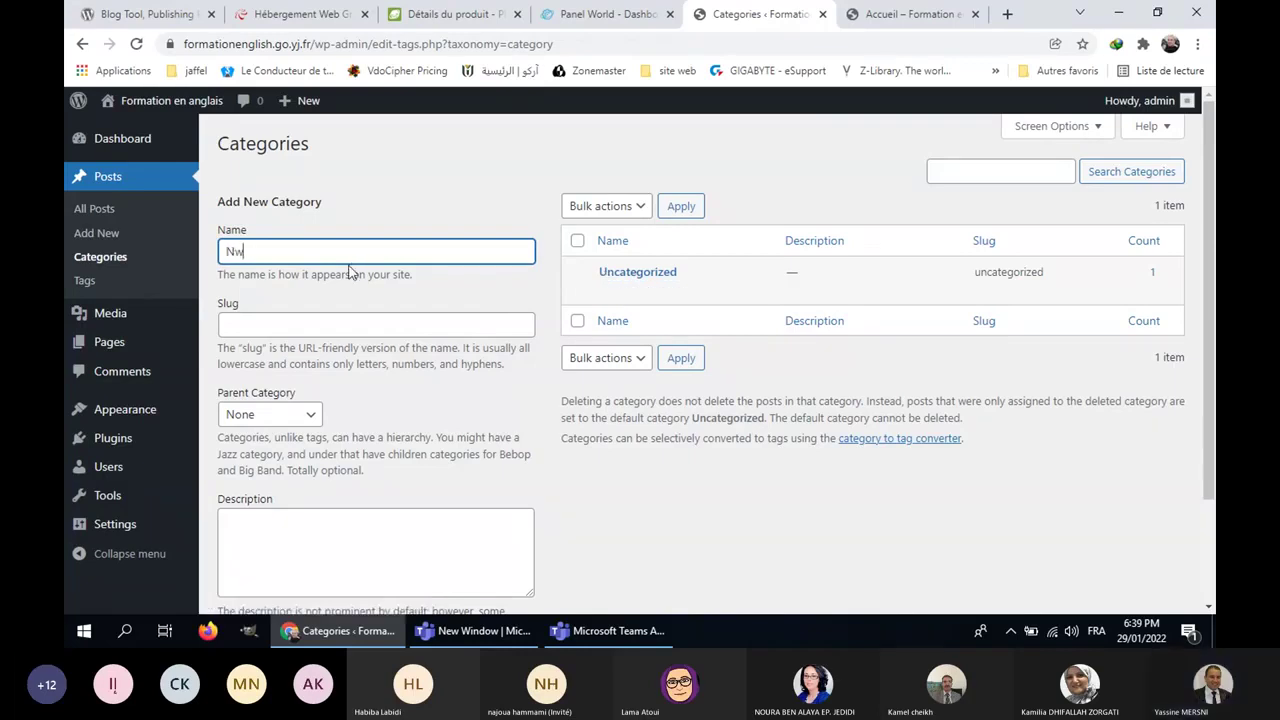
pyautogui.press('BackSpace')
pyautogui.write('ews')
pyautogui.scroll(-1, 329, 300)
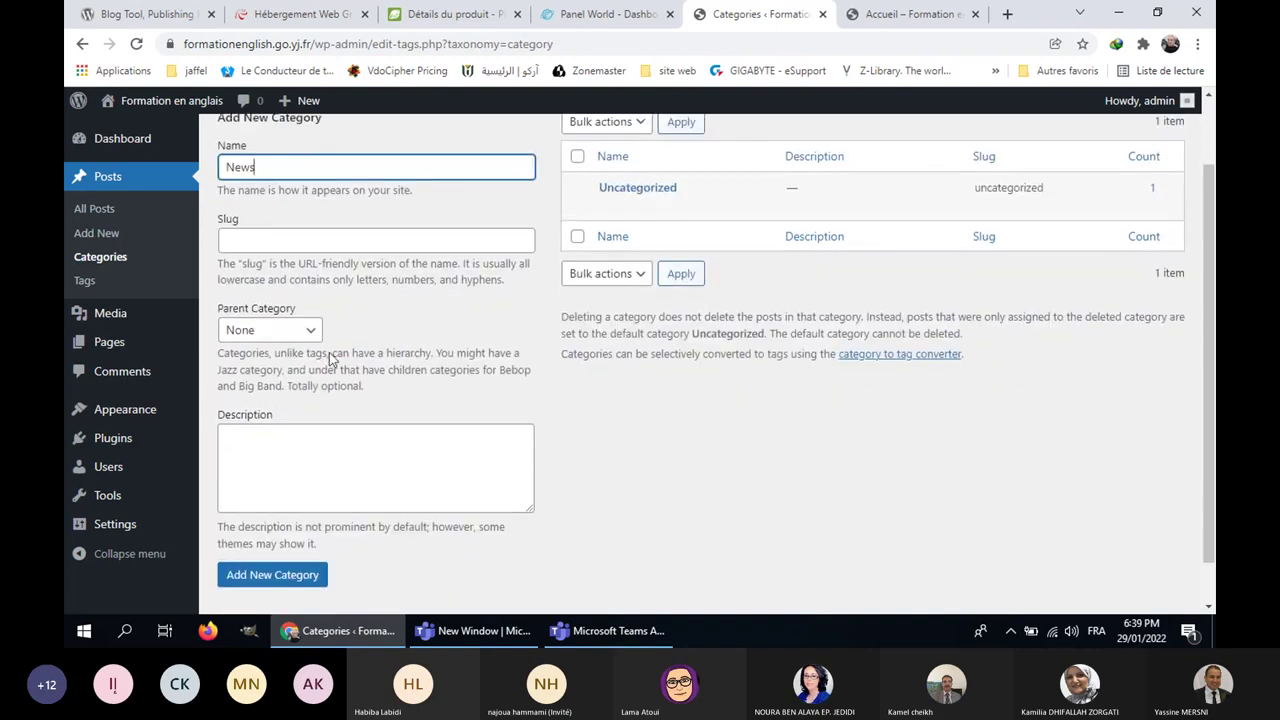
pyautogui.click(266, 588)
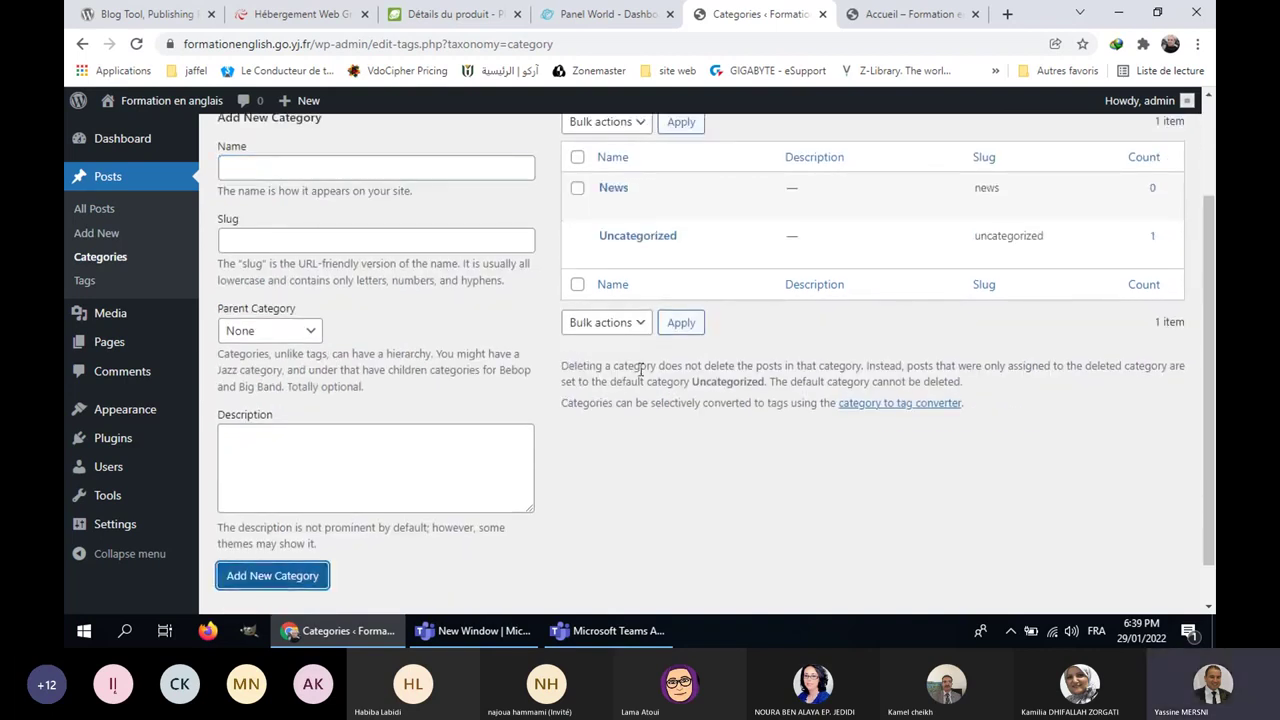
# Step: Rename the Uncategorized category as "Actualités", clear its slug and update the category
pyautogui.moveTo(645, 230)
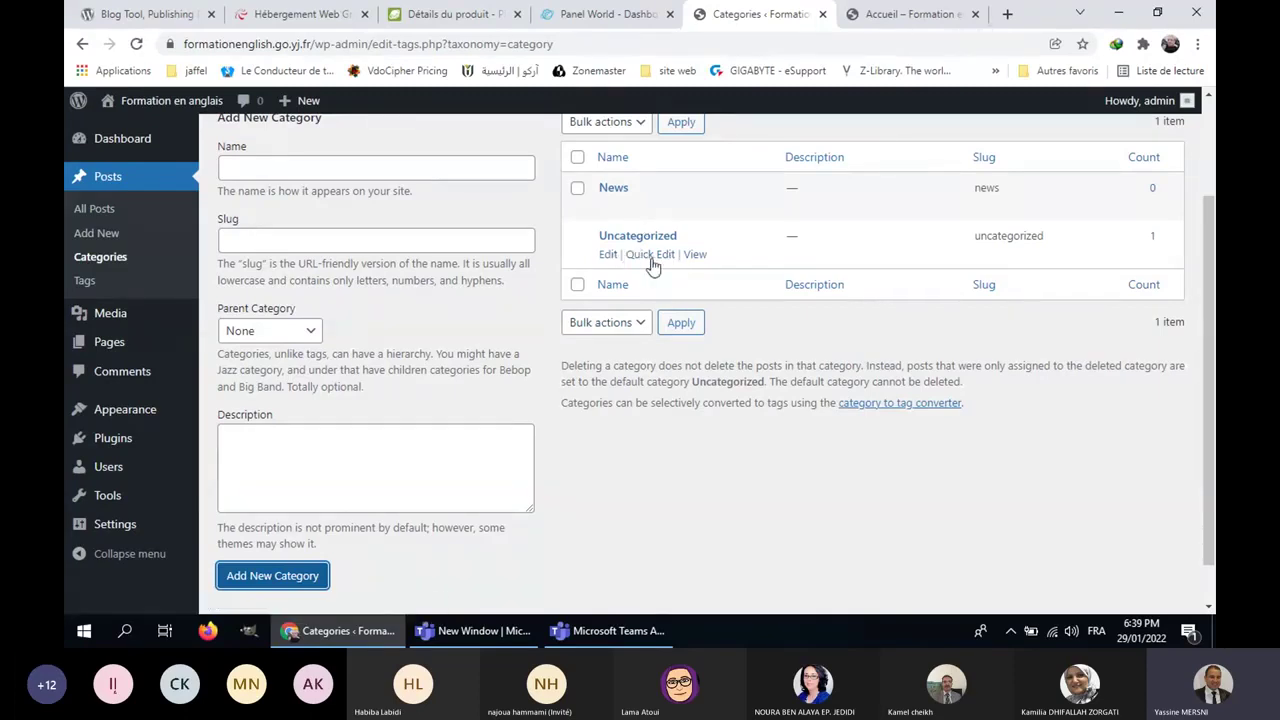
pyautogui.click(650, 256)
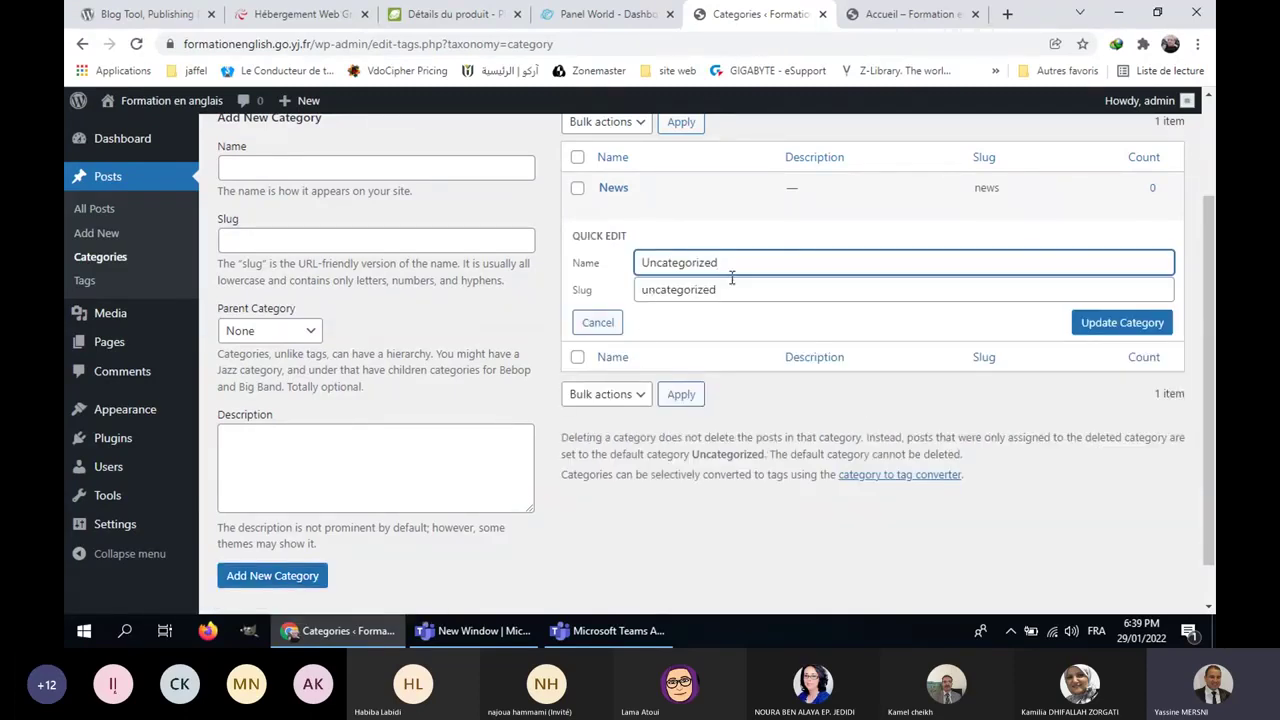
pyautogui.click(585, 292)
pyautogui.press('BackSpace')
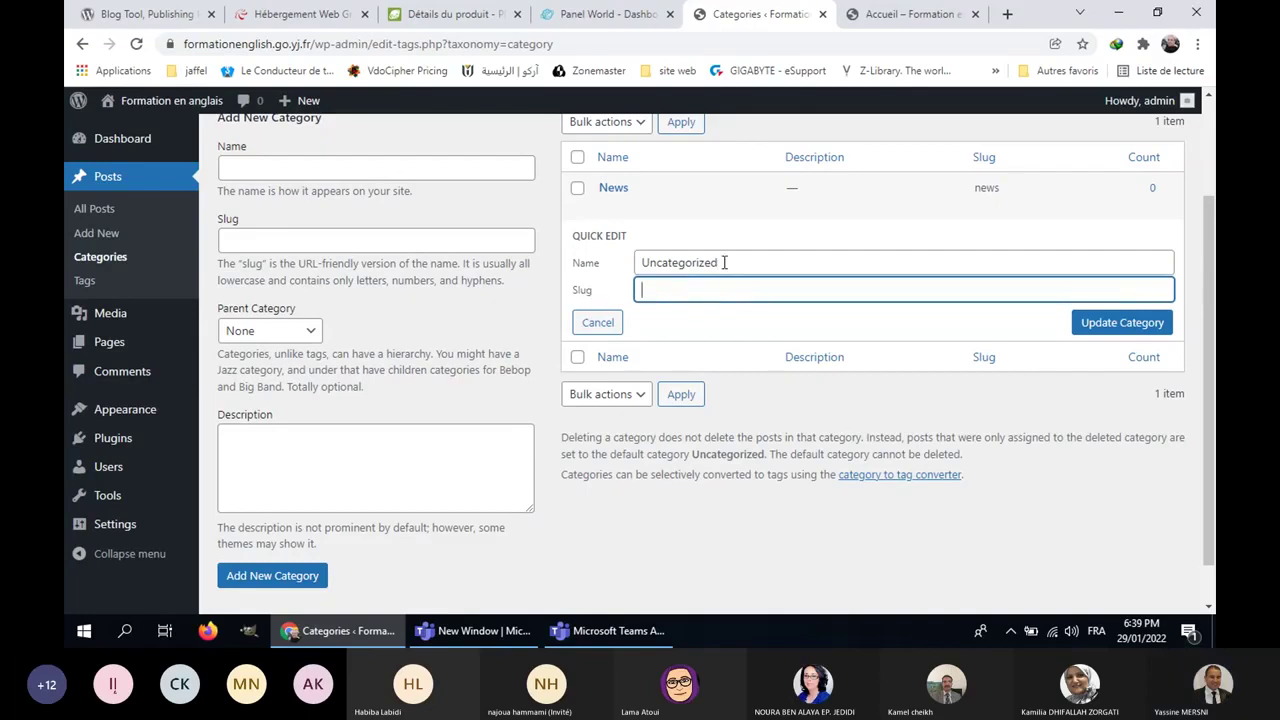
pyautogui.click(628, 263)
pyautogui.write('Actu')
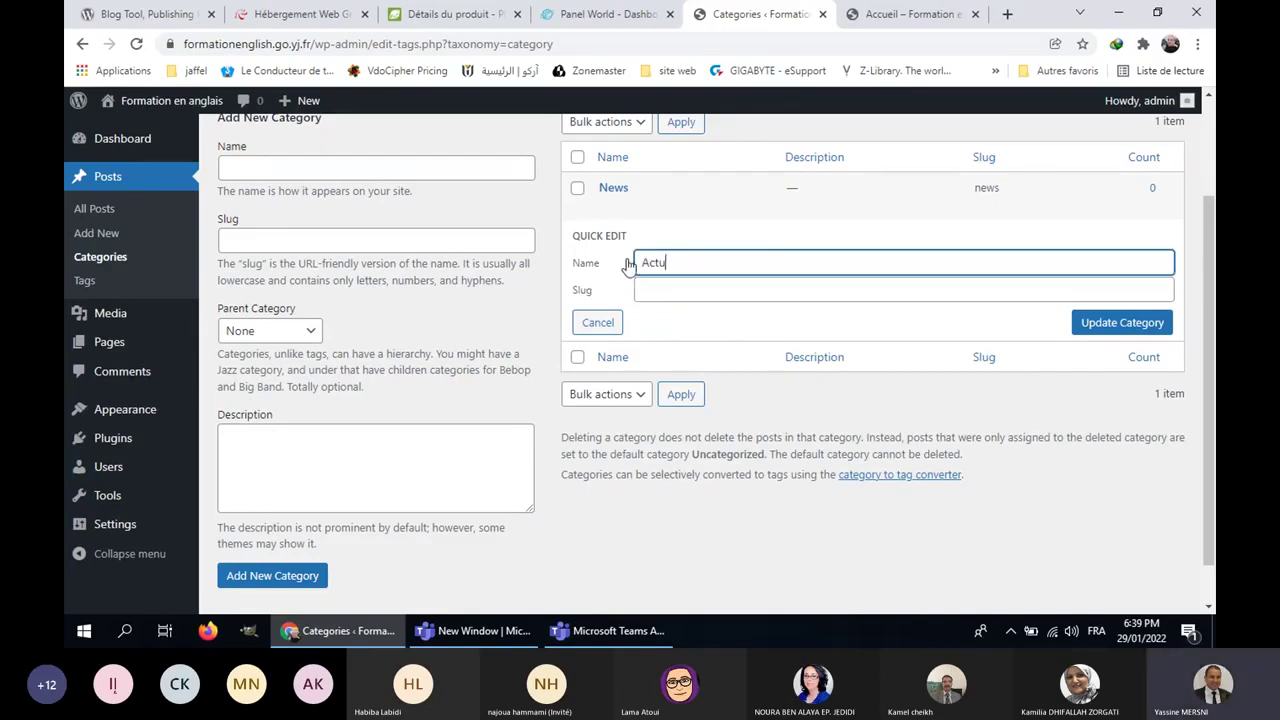
pyautogui.write('alités')
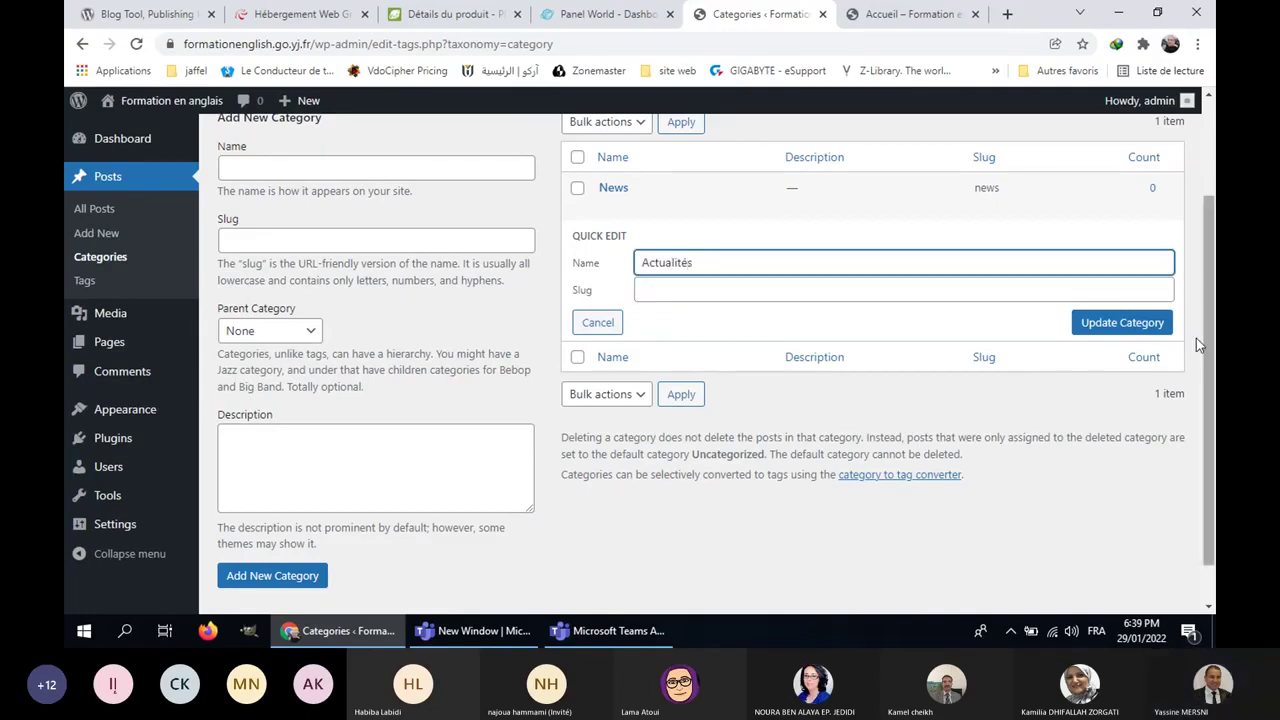
pyautogui.click(1125, 323)
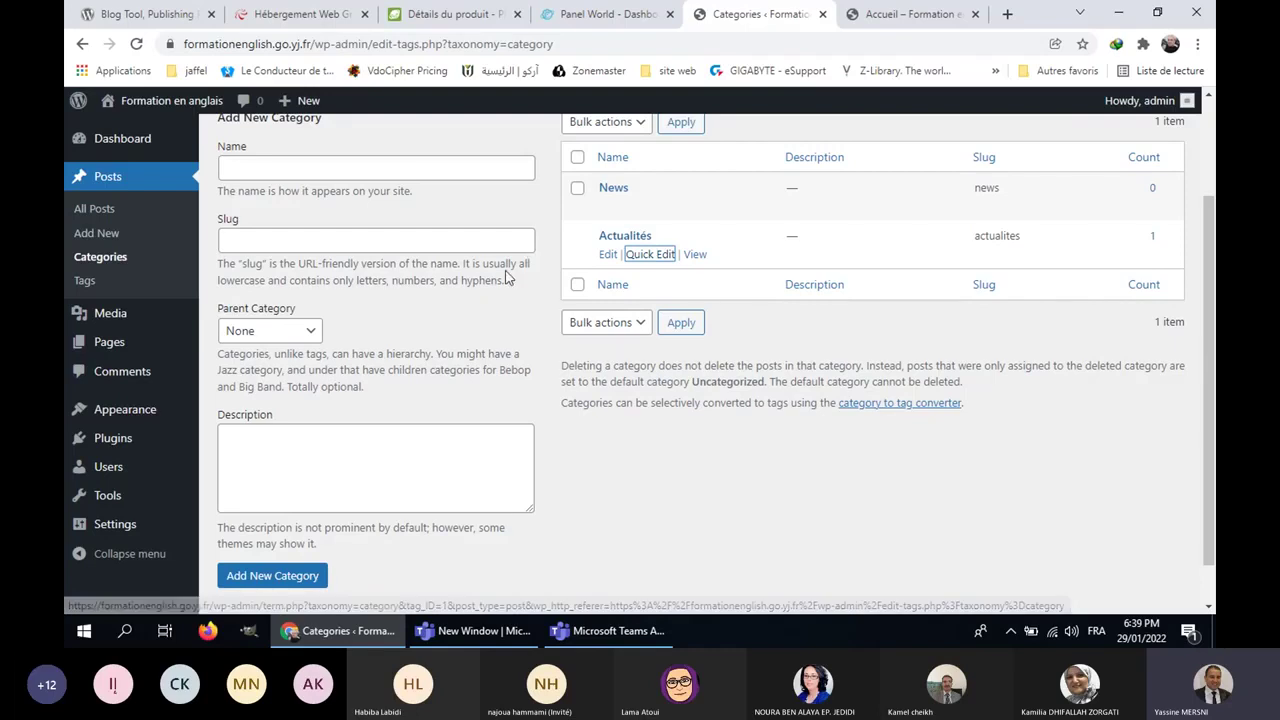
# Step: Add a new post category named "Devoirs" with no parent category
pyautogui.scroll(1, 450, 282)
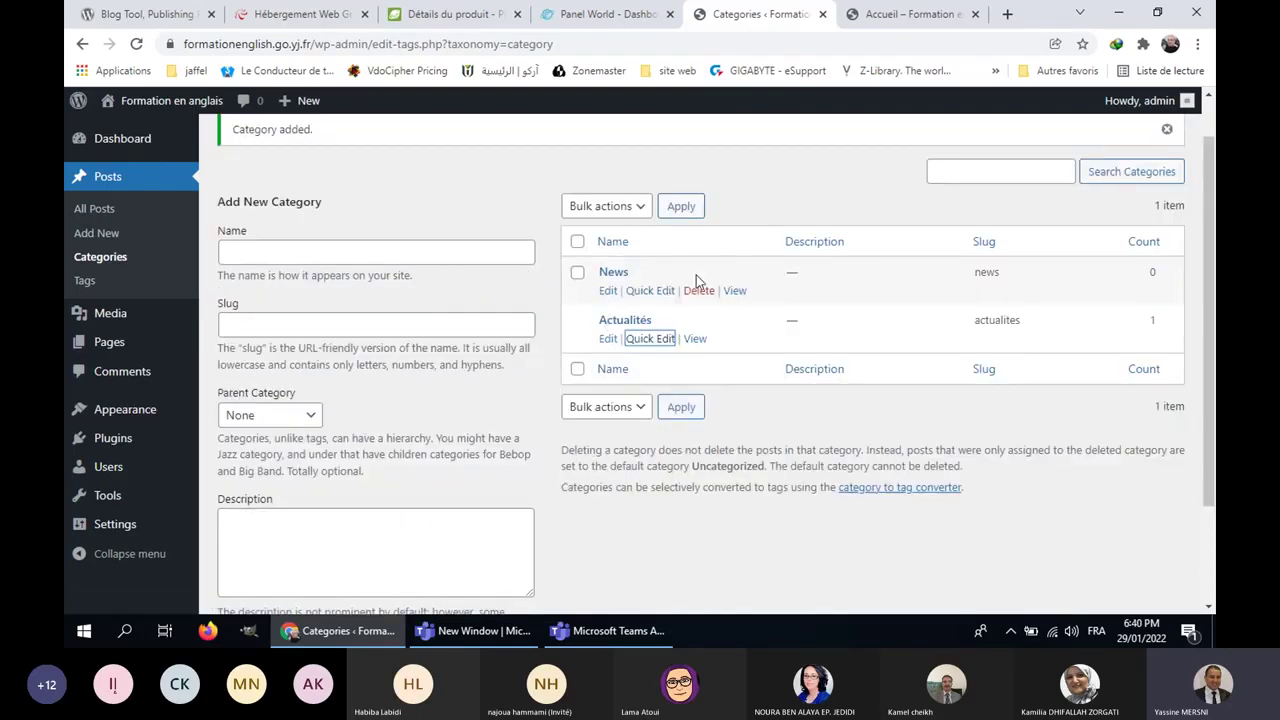
pyautogui.click(357, 257)
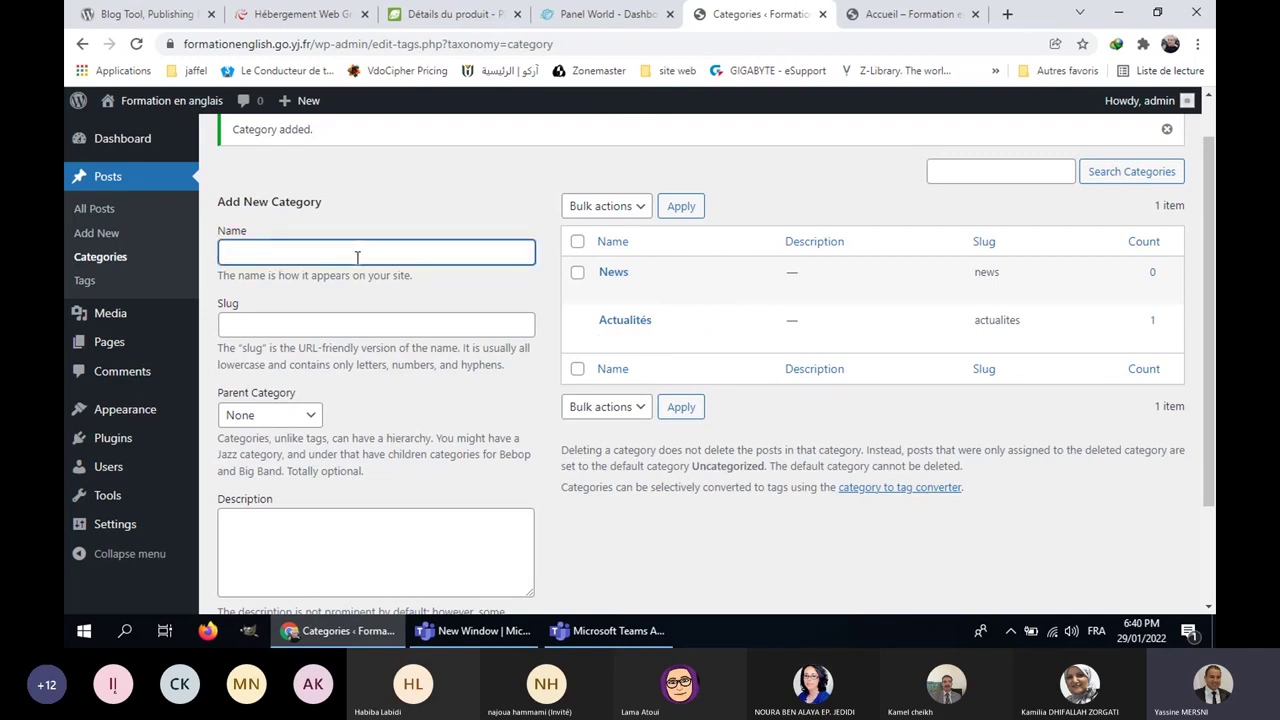
pyautogui.write('Dev')
pyautogui.write('oirs')
pyautogui.scroll(-2, 330, 350)
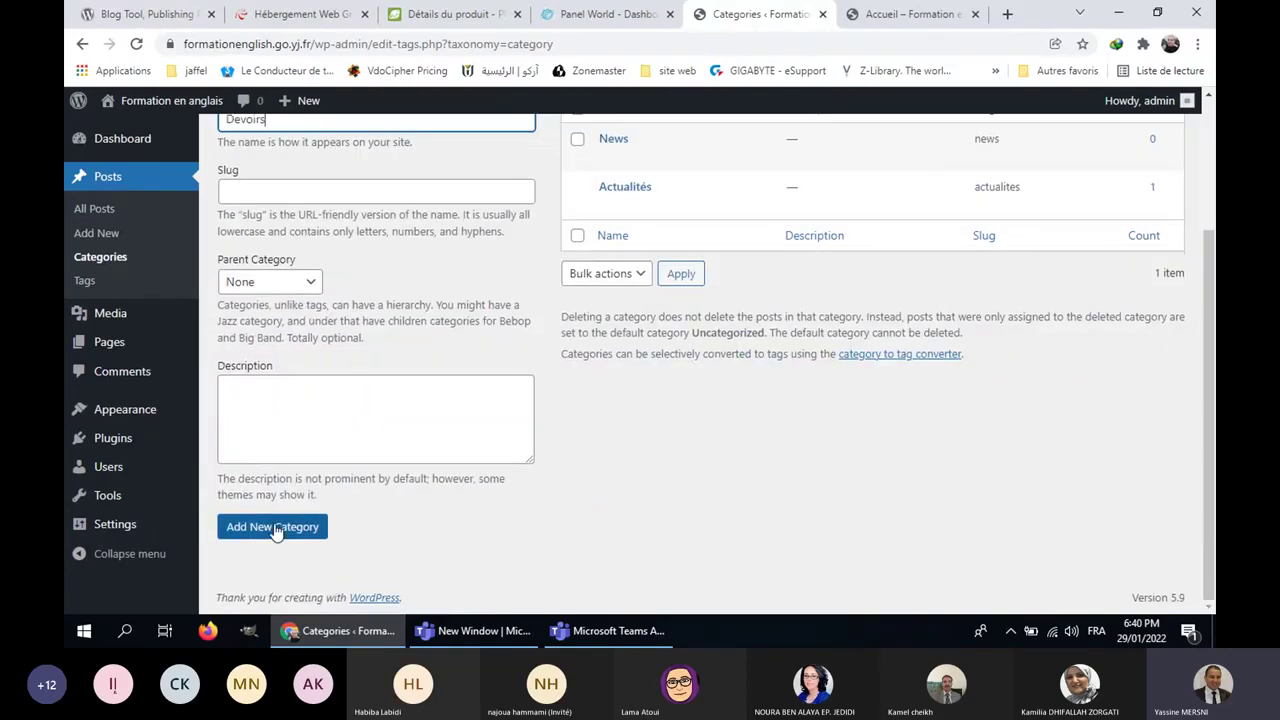
pyautogui.click(276, 529)
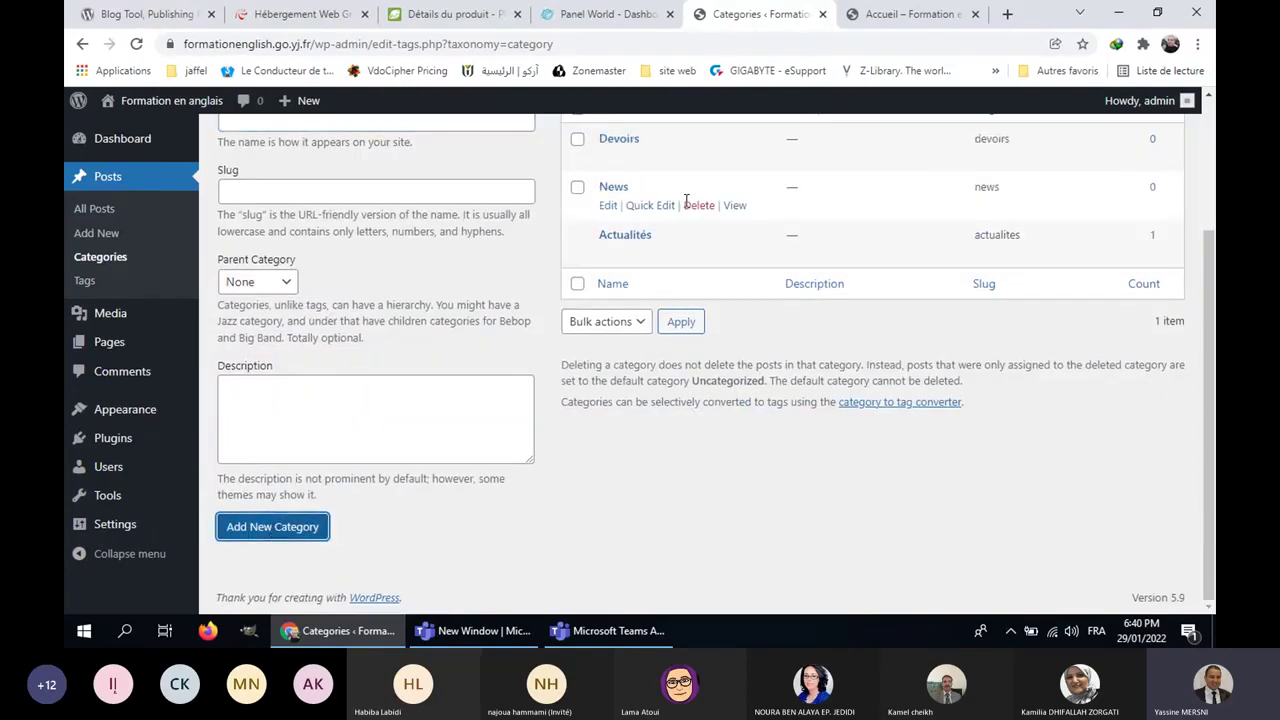
# Step: Start a new post titled "Annonce pour la date du devoir de controle" and place the cursor in its body
pyautogui.scroll(1, 686, 208)
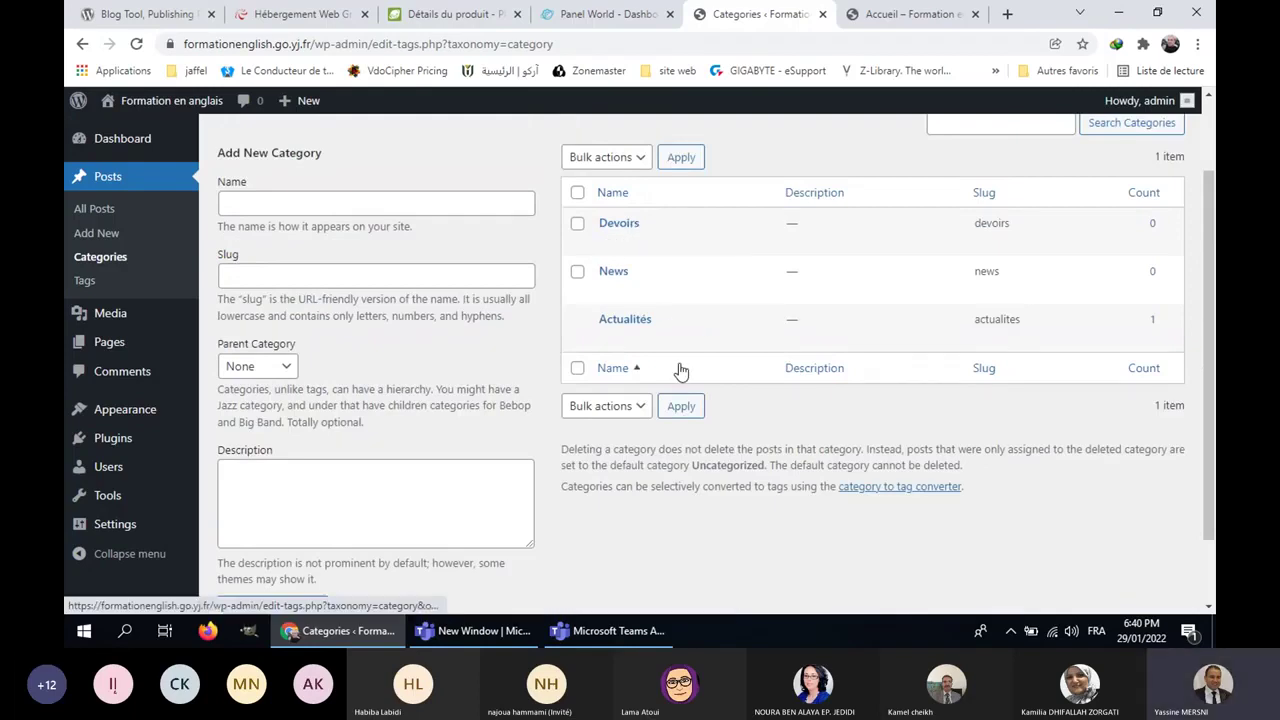
pyautogui.scroll(1, 680, 372)
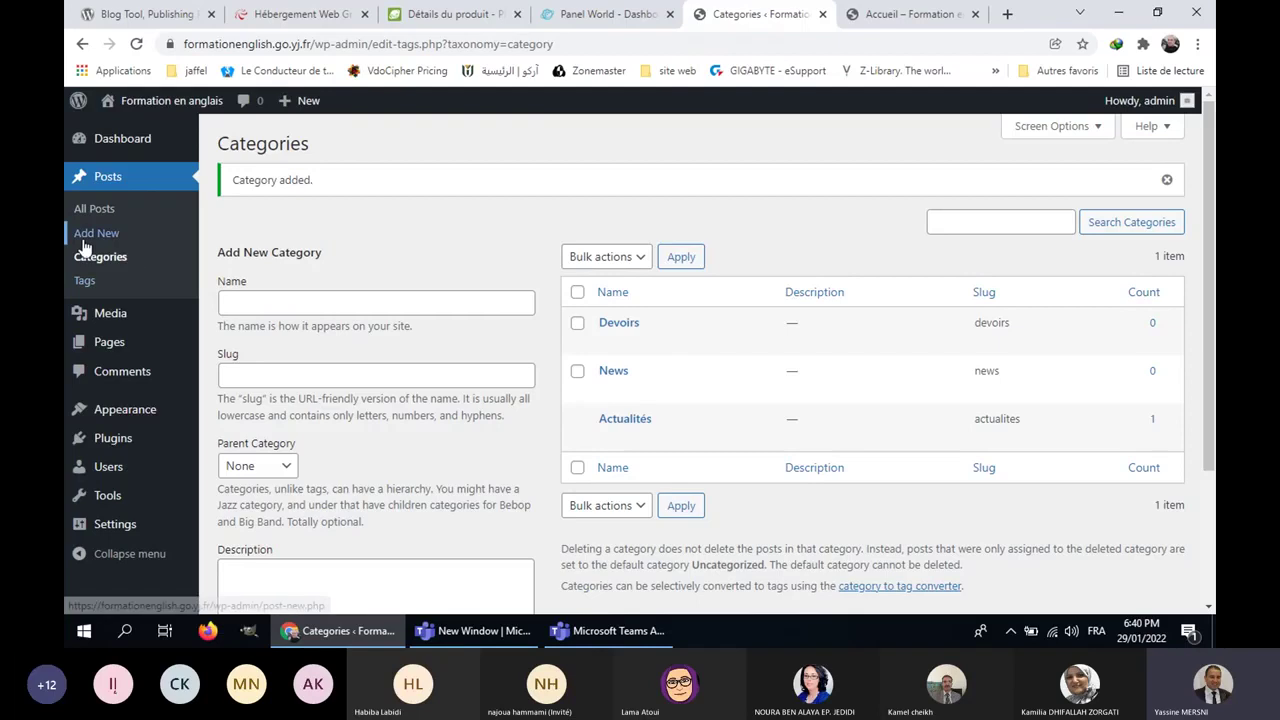
pyautogui.click(140, 242)
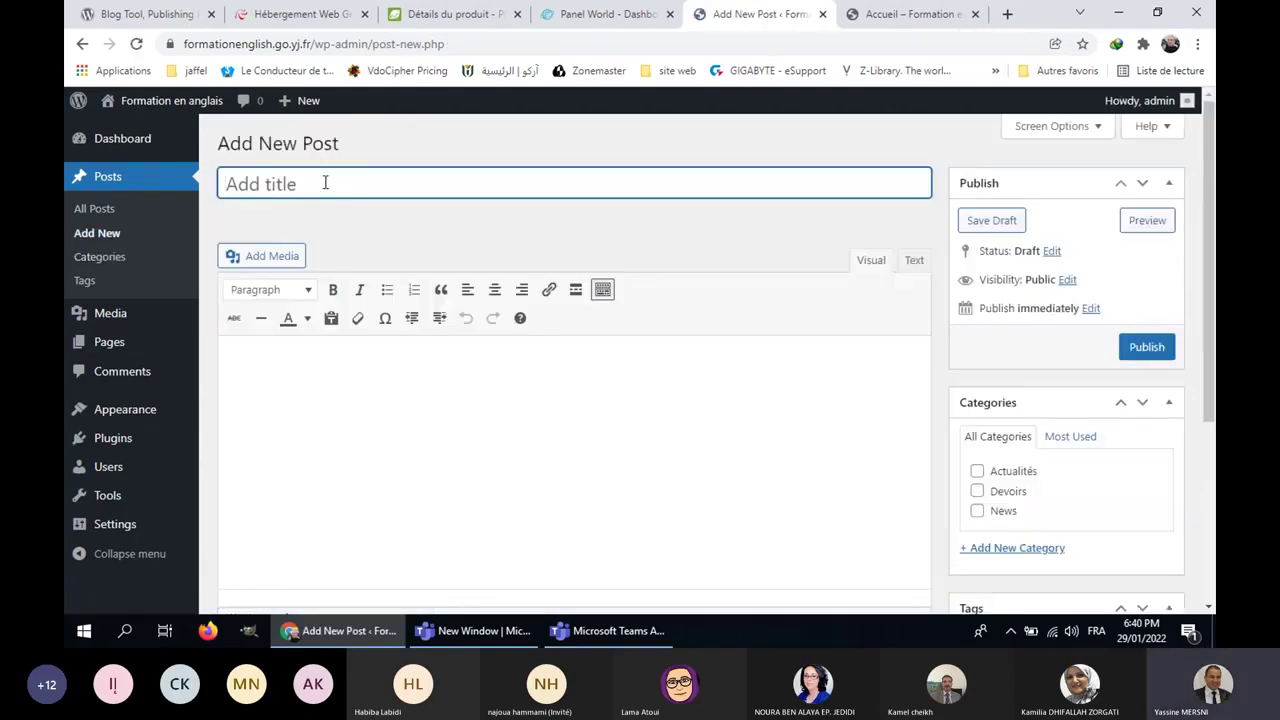
pyautogui.write('Annonce')
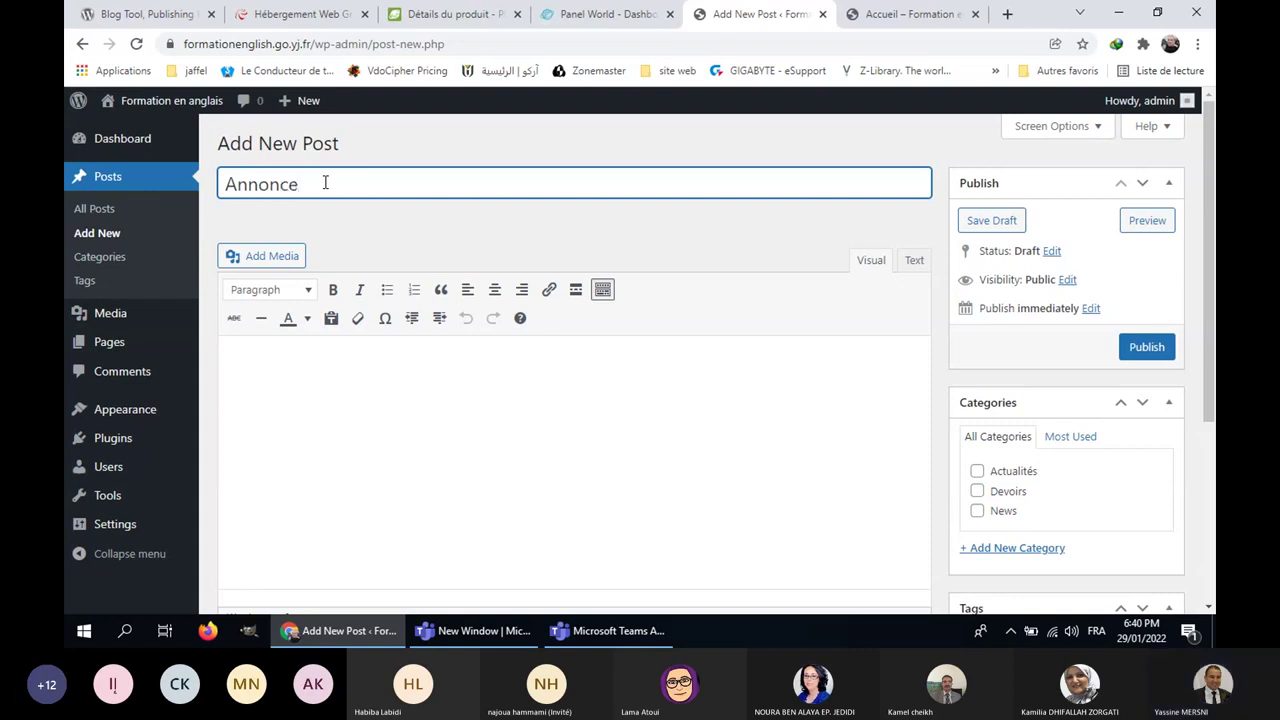
pyautogui.write(' pour la date')
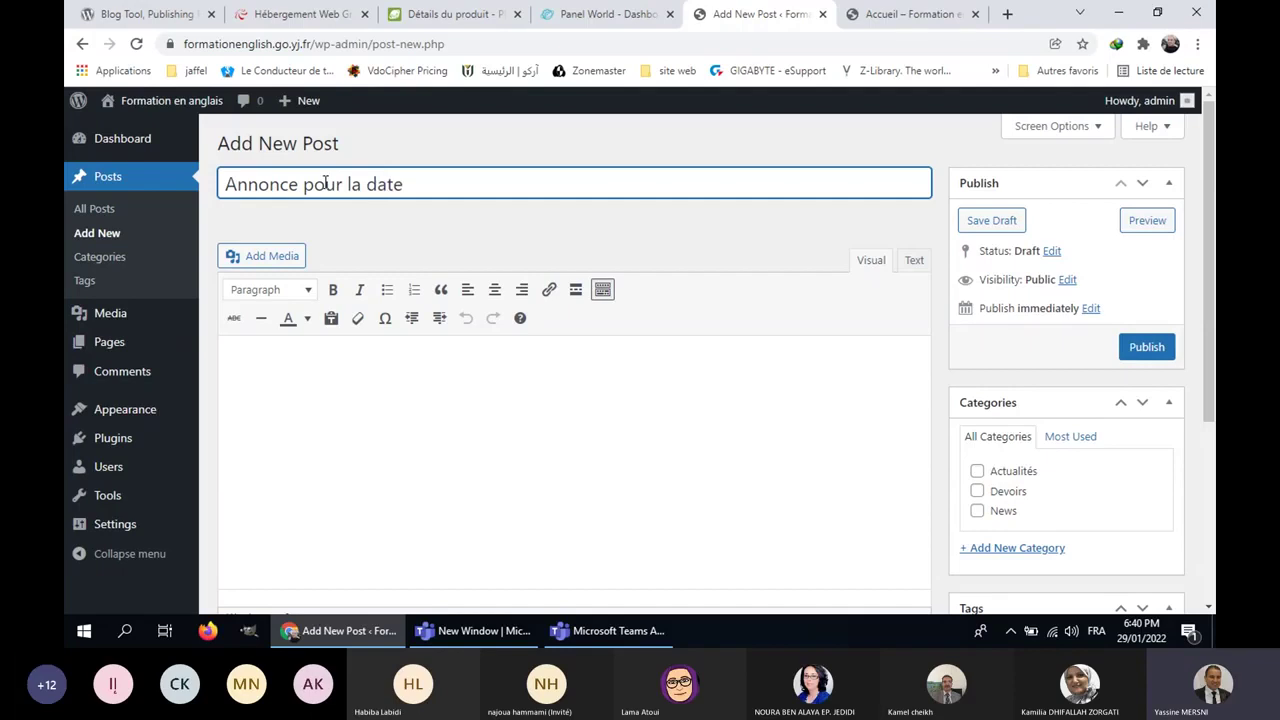
pyautogui.write(' du devoir de controle')
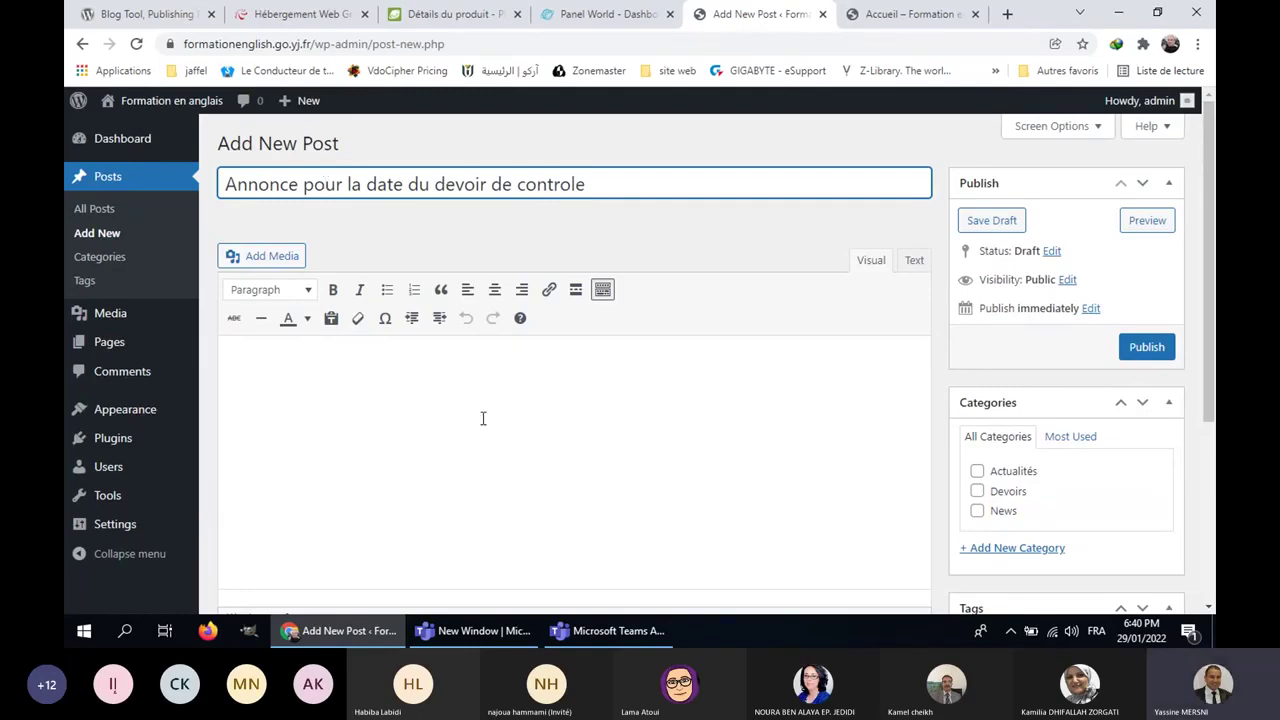
pyautogui.click(473, 352)
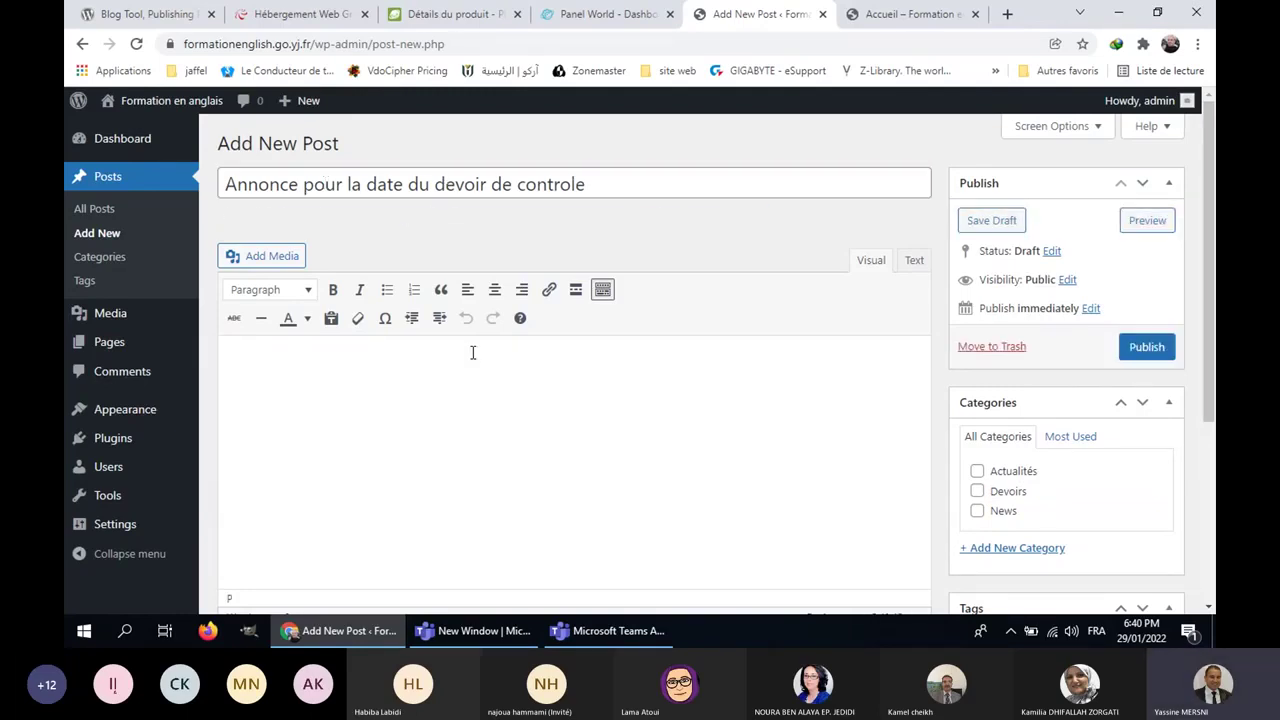
# Step: Fill the post body with four comma-separated copies of the title "Annonce pour la date du devoir de controle"
pyautogui.moveTo(588, 184); pyautogui.dragTo(200, 190)
pyautogui.hotkey('ctrl', 'c')
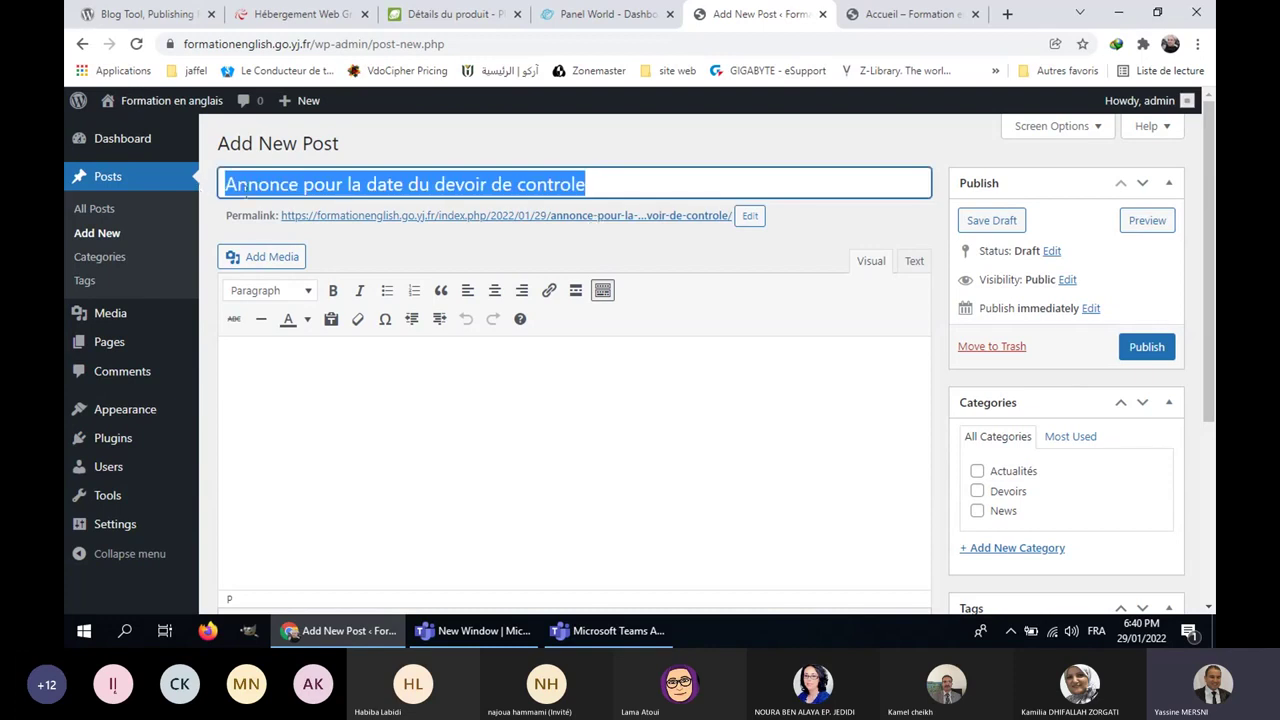
pyautogui.click(383, 387)
pyautogui.hotkey('ctrl', 'v')
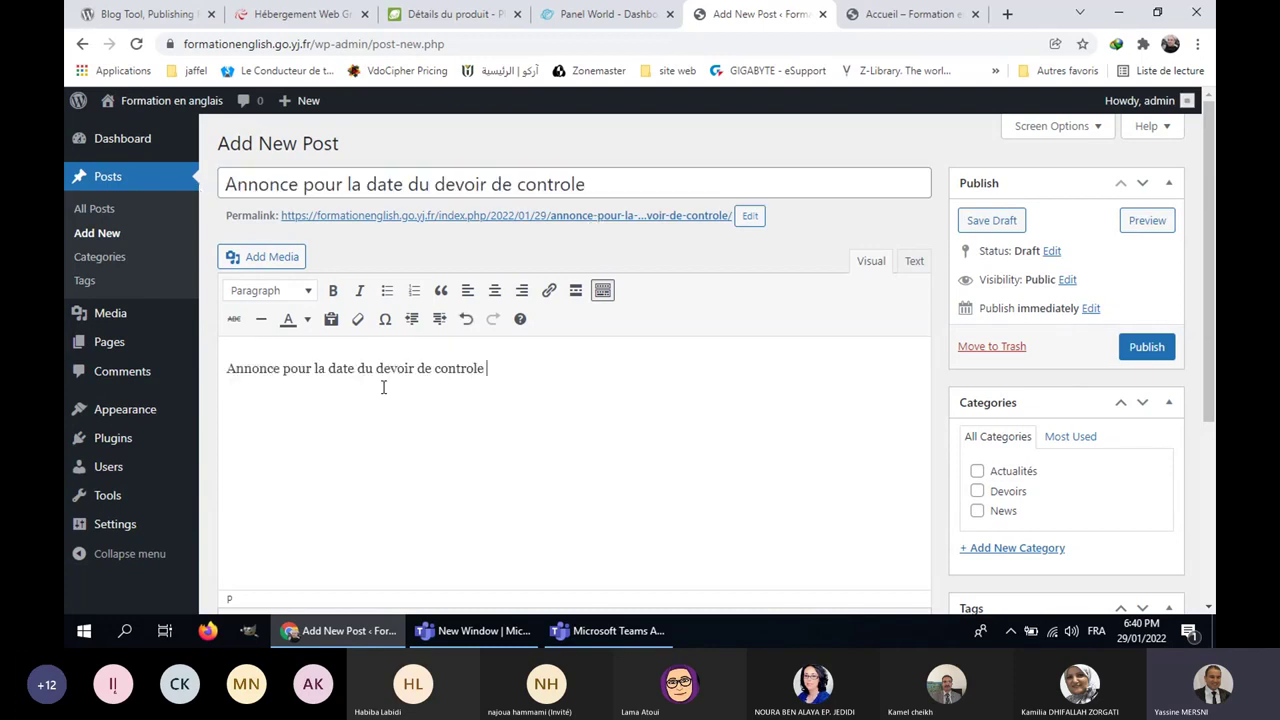
pyautogui.write(',')
pyautogui.hotkey('ctrl', 'v')
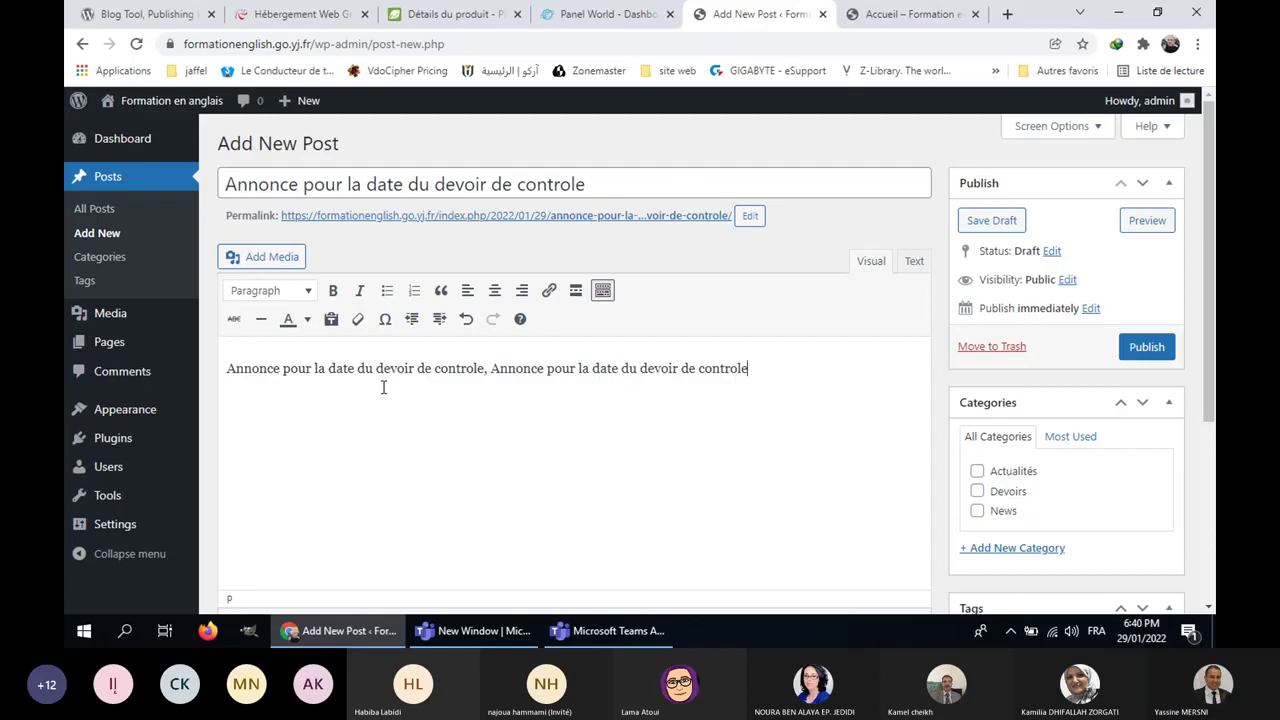
pyautogui.write(',')
pyautogui.hotkey('ctrl', 'v')
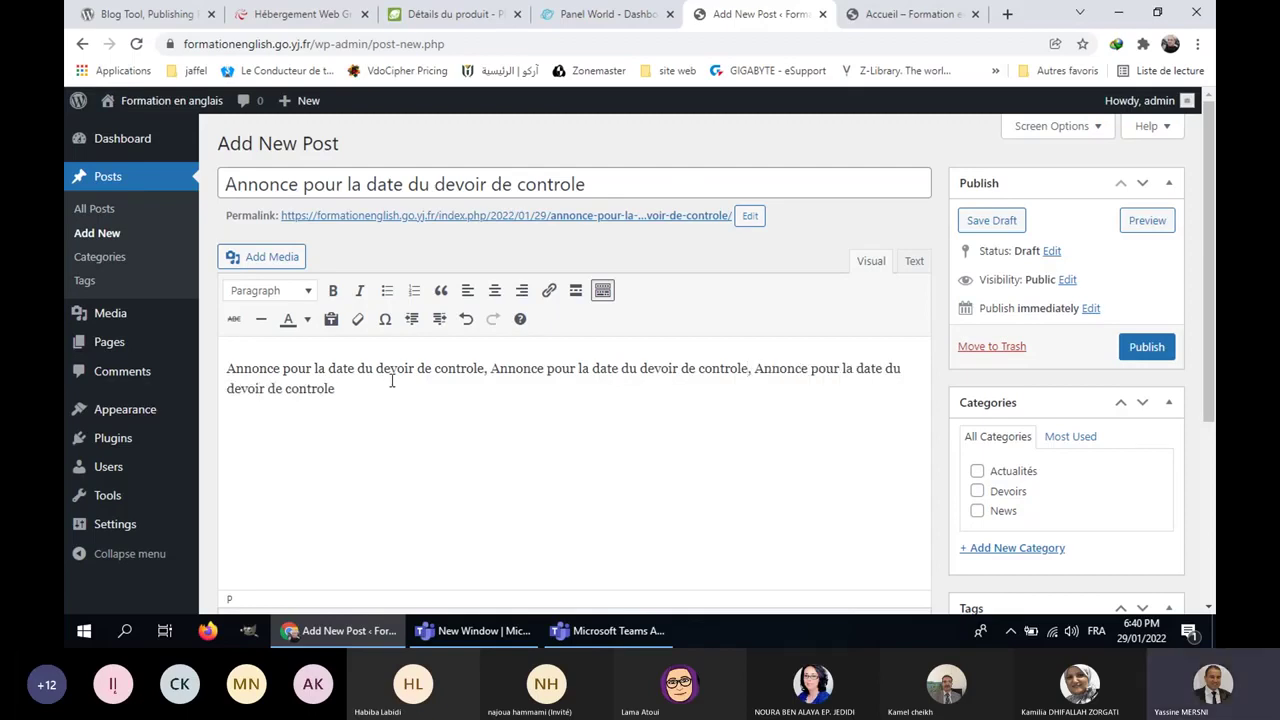
pyautogui.write(',')
pyautogui.hotkey('ctrl', 'v')
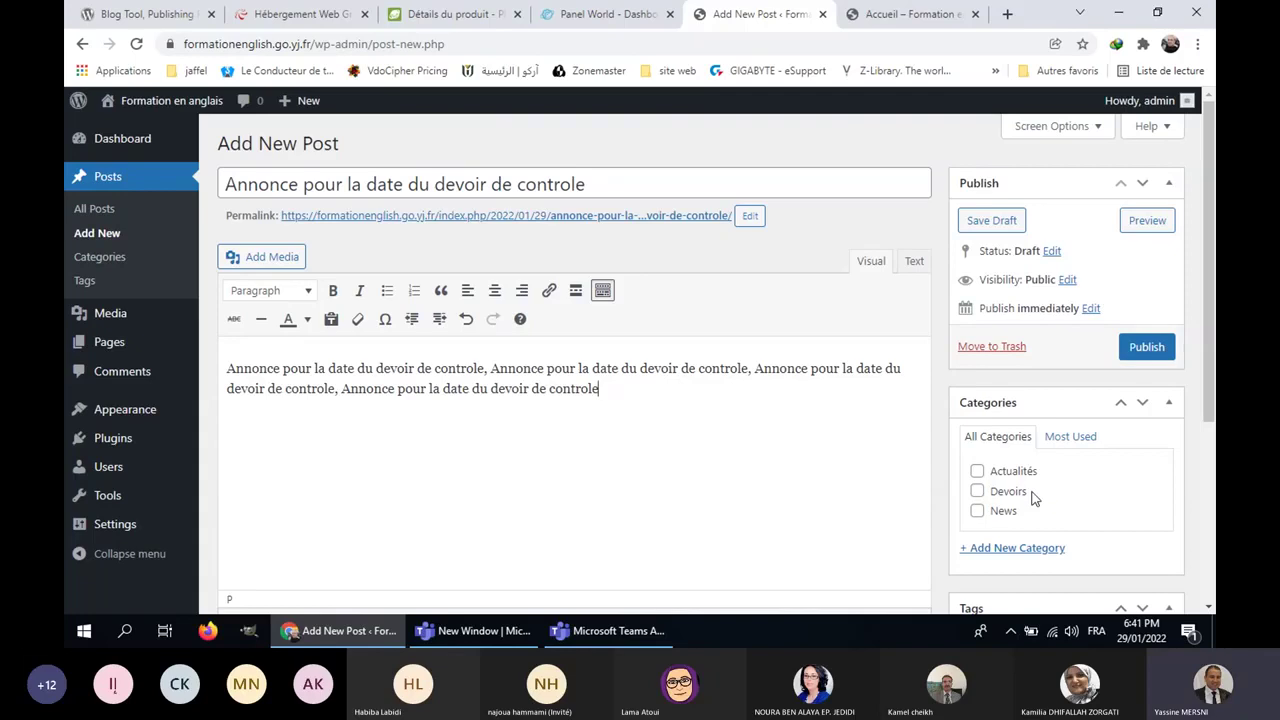
# Step: Assign the post to the Devoirs category and publish it
pyautogui.click(977, 492)
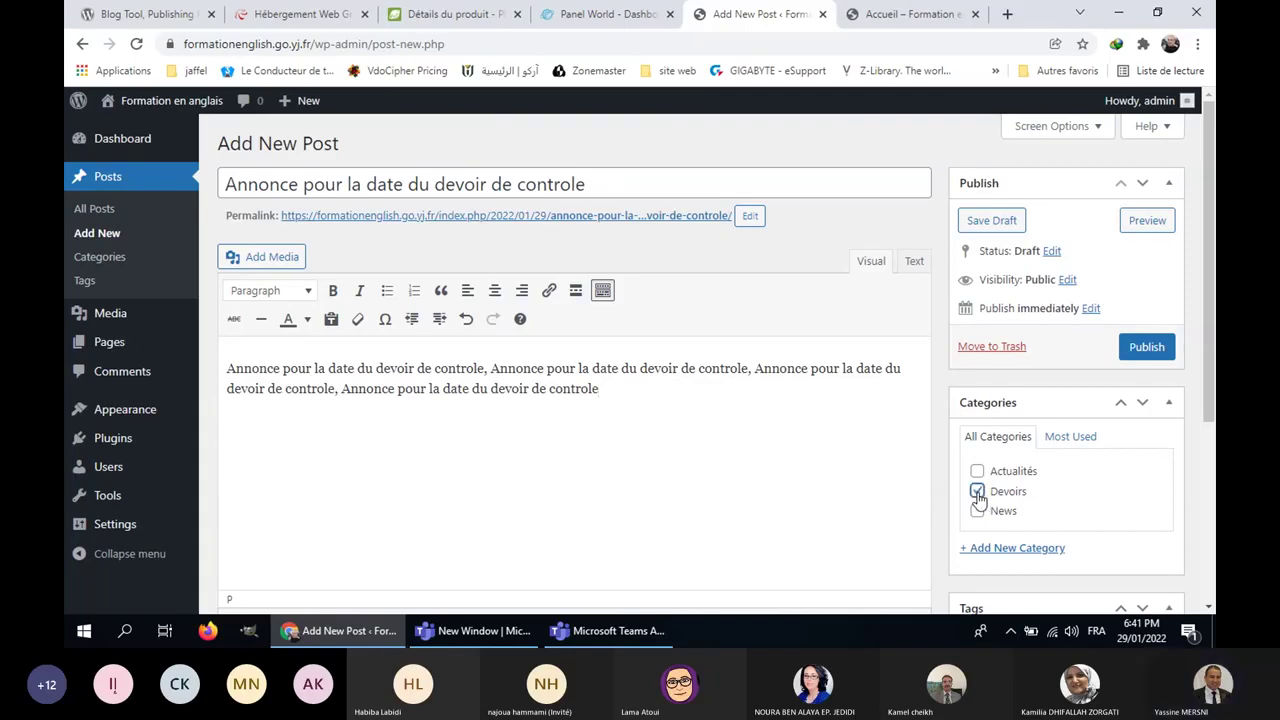
pyautogui.click(1165, 358)
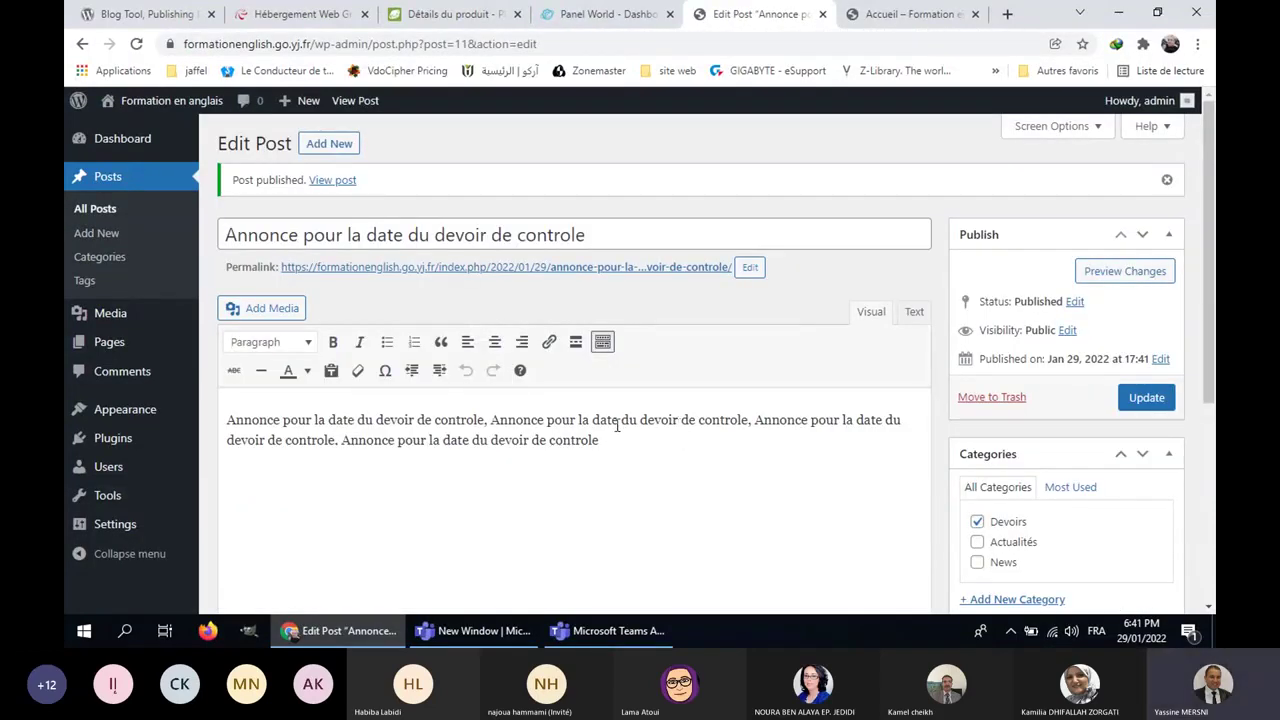
# Step: Move the "Hello world!" post to the trash from the list of all posts
pyautogui.click(100, 209)
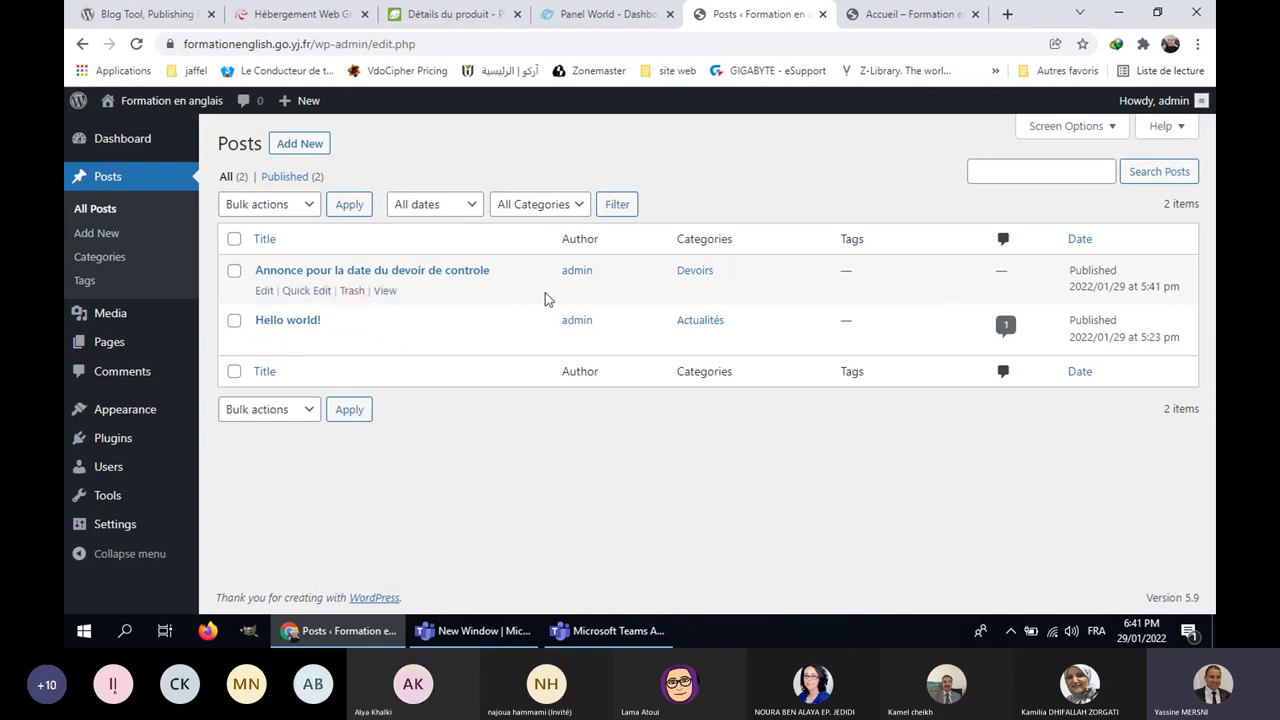
pyautogui.click(352, 341)
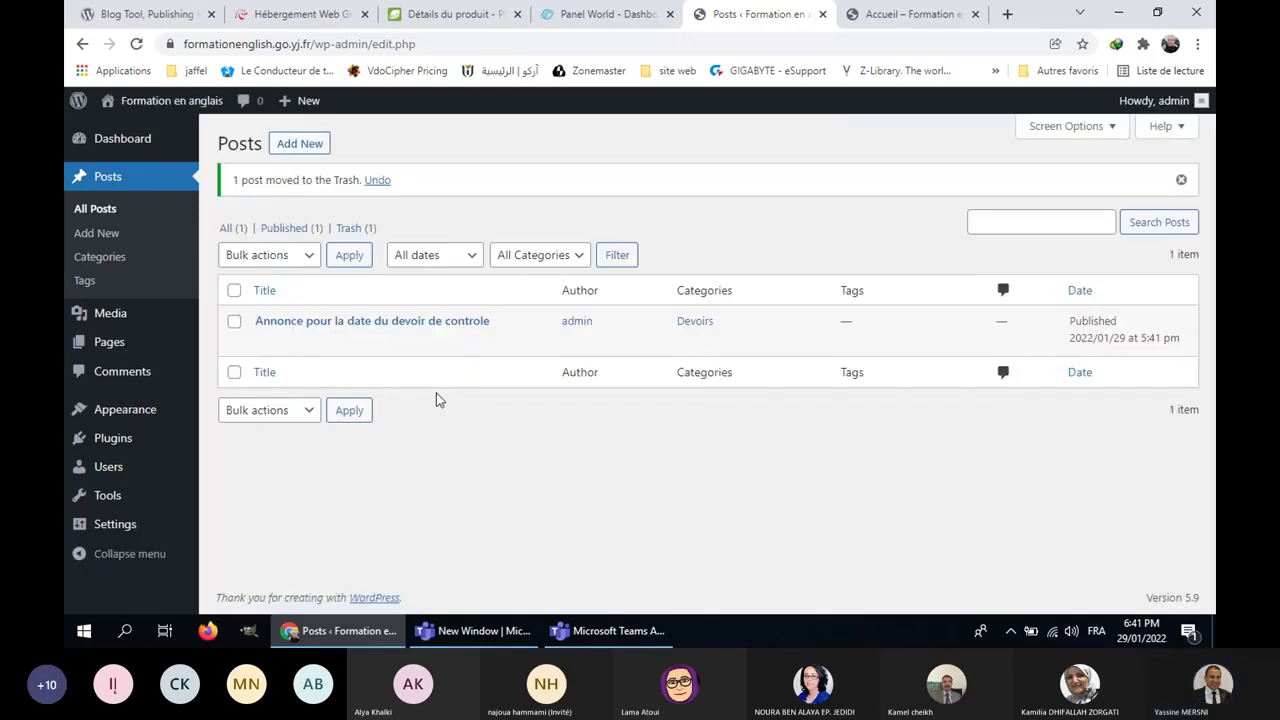
# Step: Start another new post titled "La date de ma prochaine séance en ligne"
pyautogui.click(303, 145)
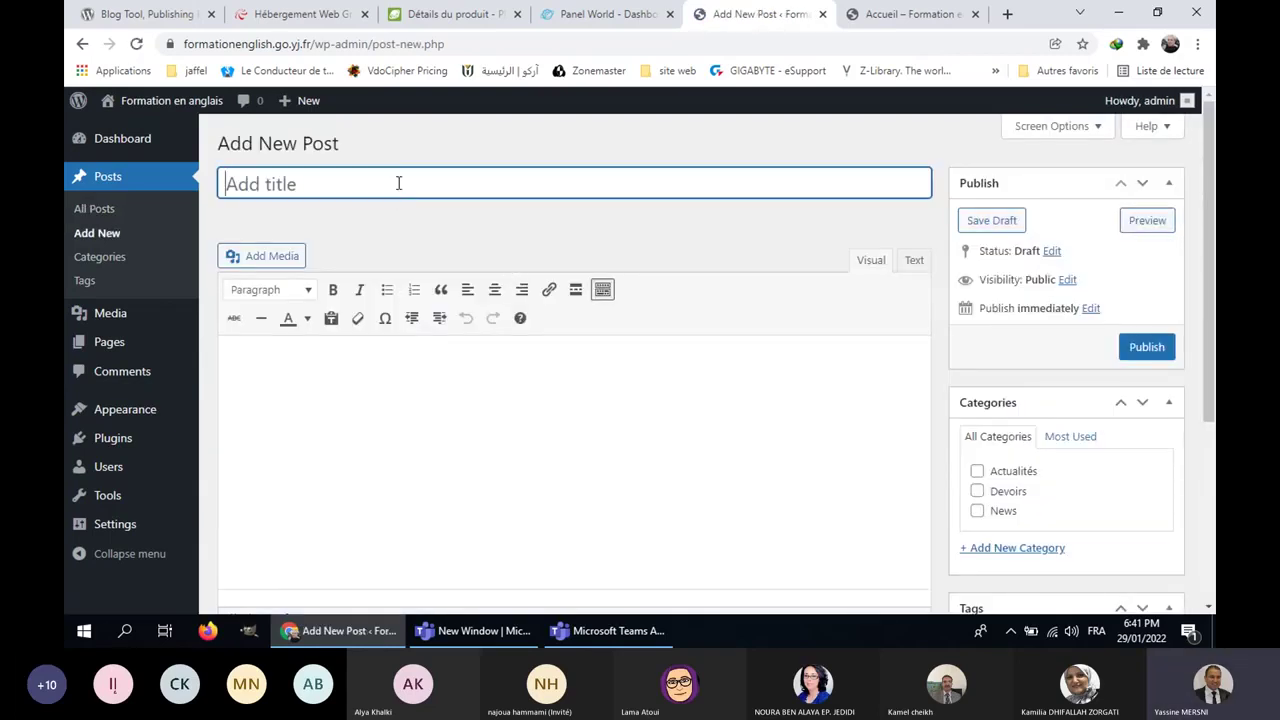
pyautogui.write('La da')
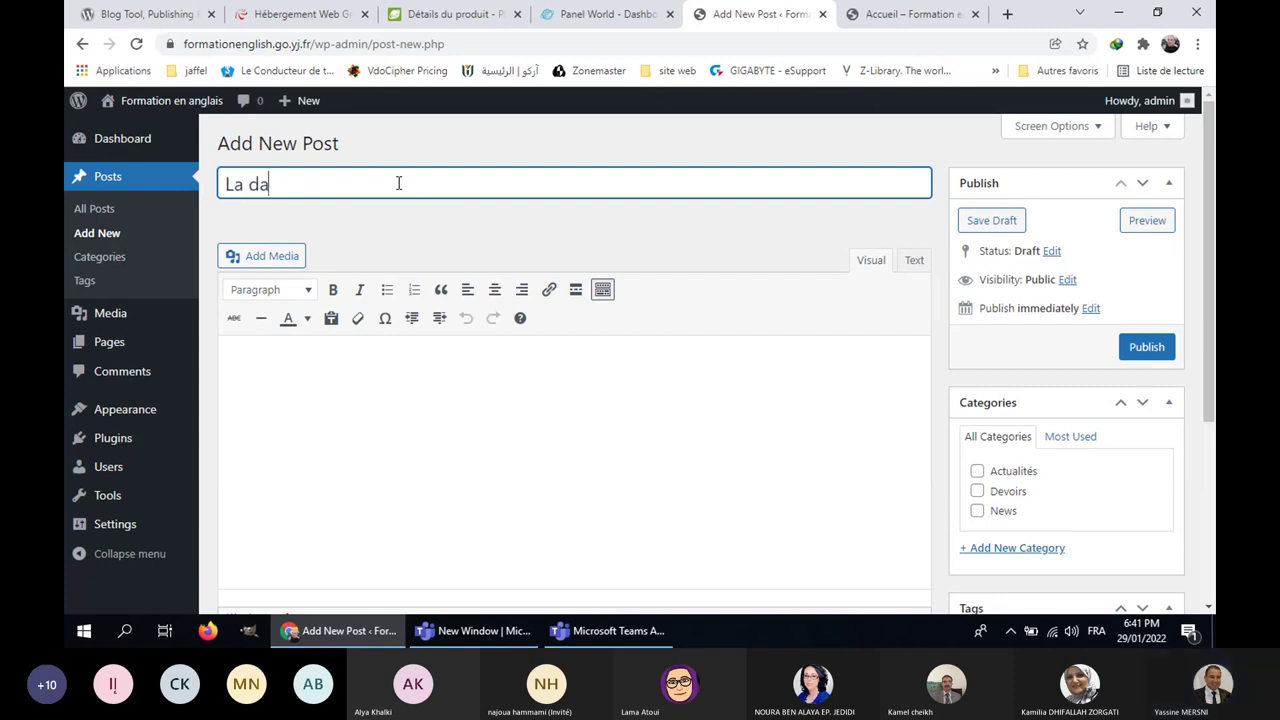
pyautogui.write('te de ma prochaine s')
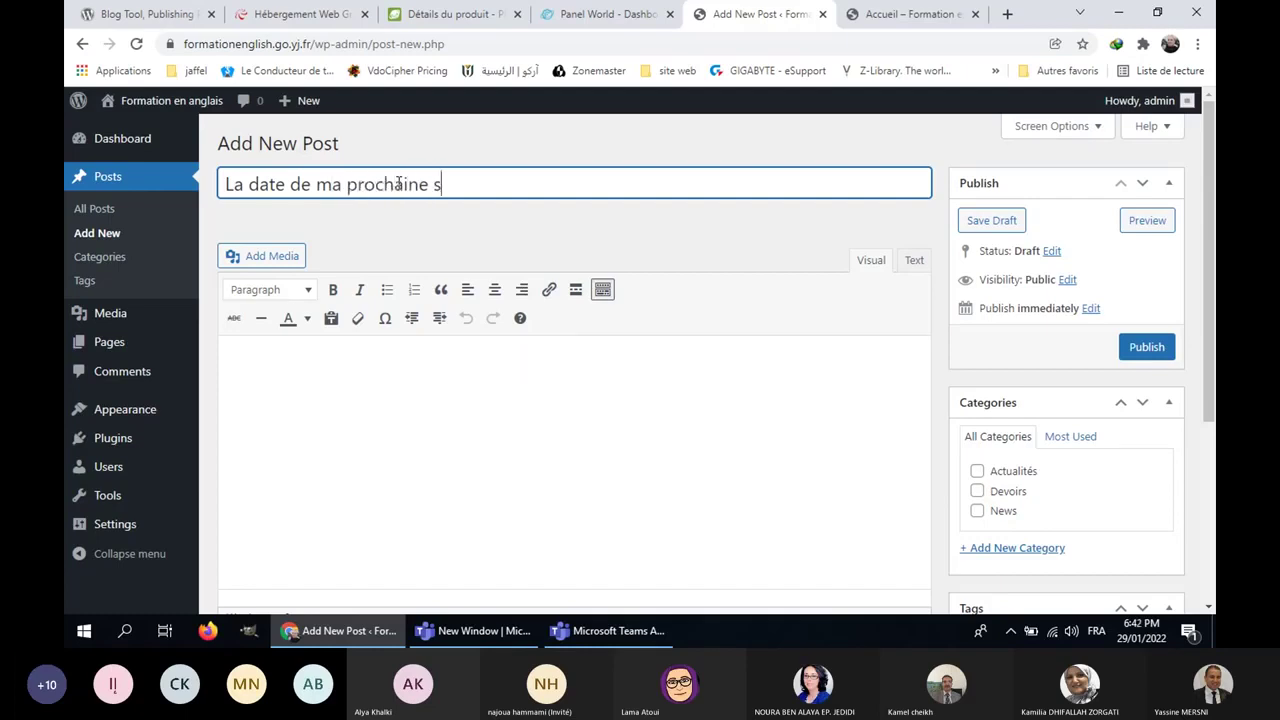
pyautogui.write('éance')
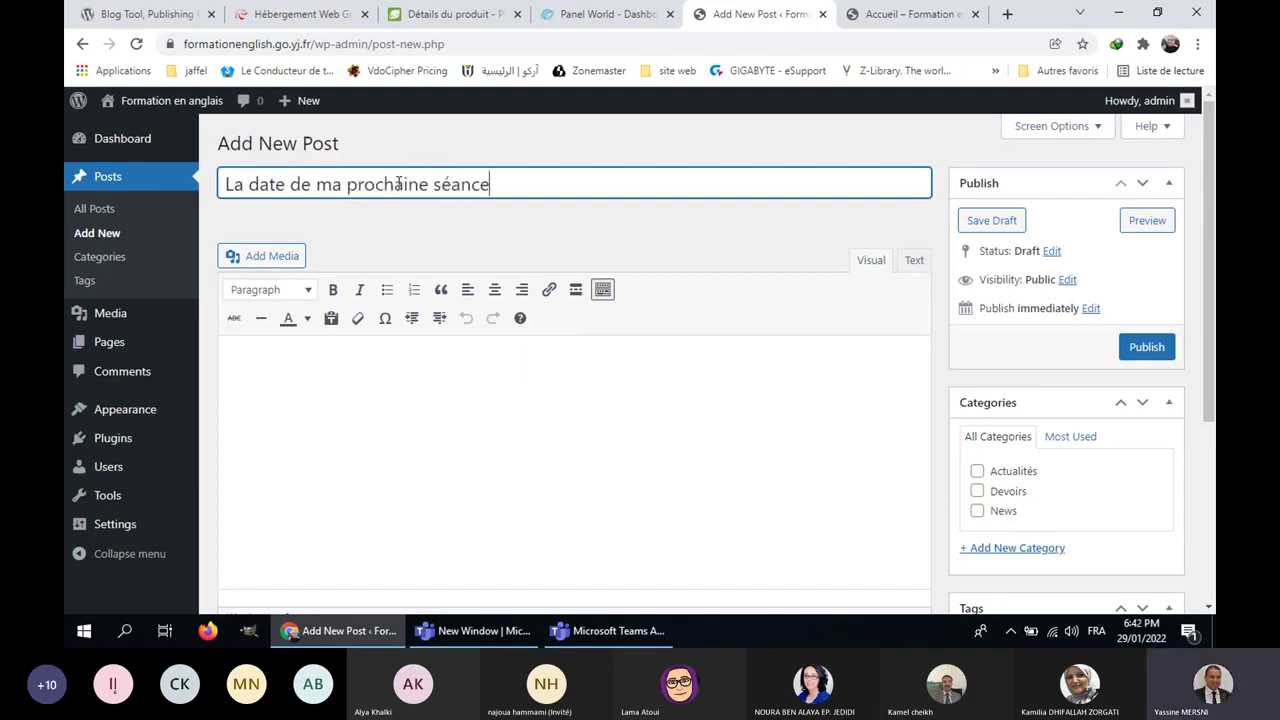
pyautogui.write(' en ligne')
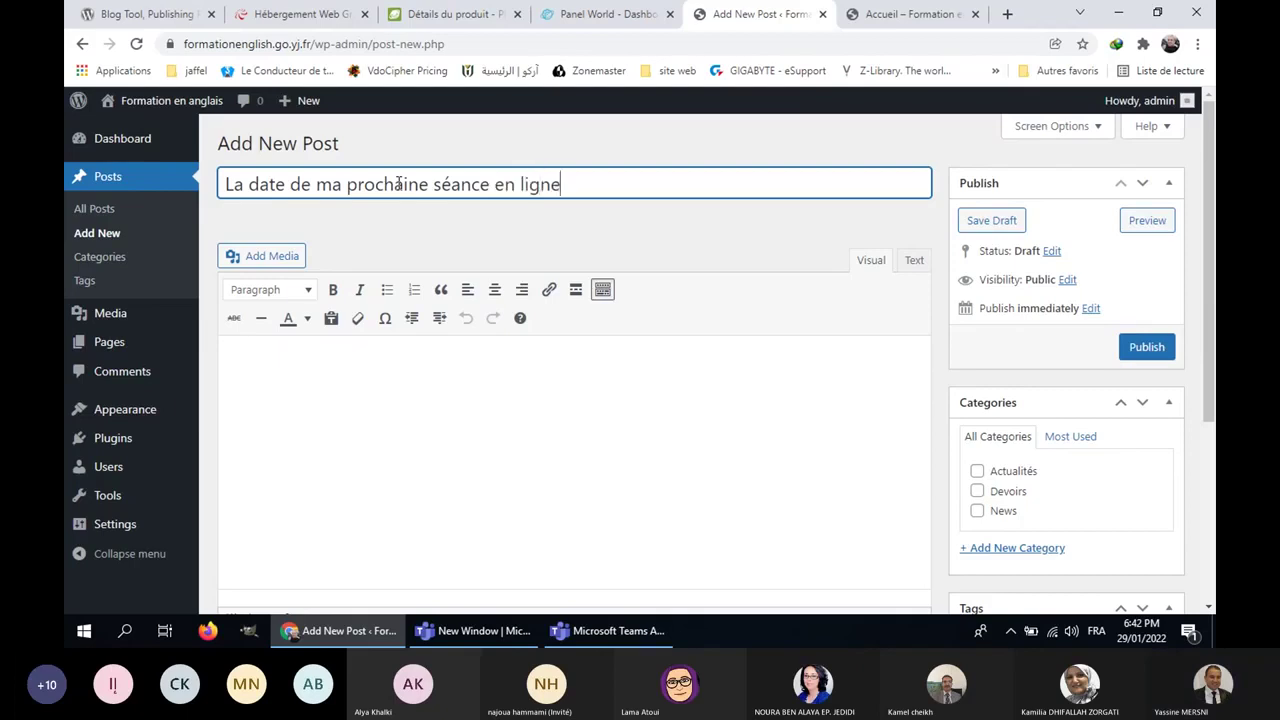
# Step: Fill the post body with four comma-separated copies of the title "La date de ma prochaine séance en ligne"
pyautogui.tripleClick(500, 184)
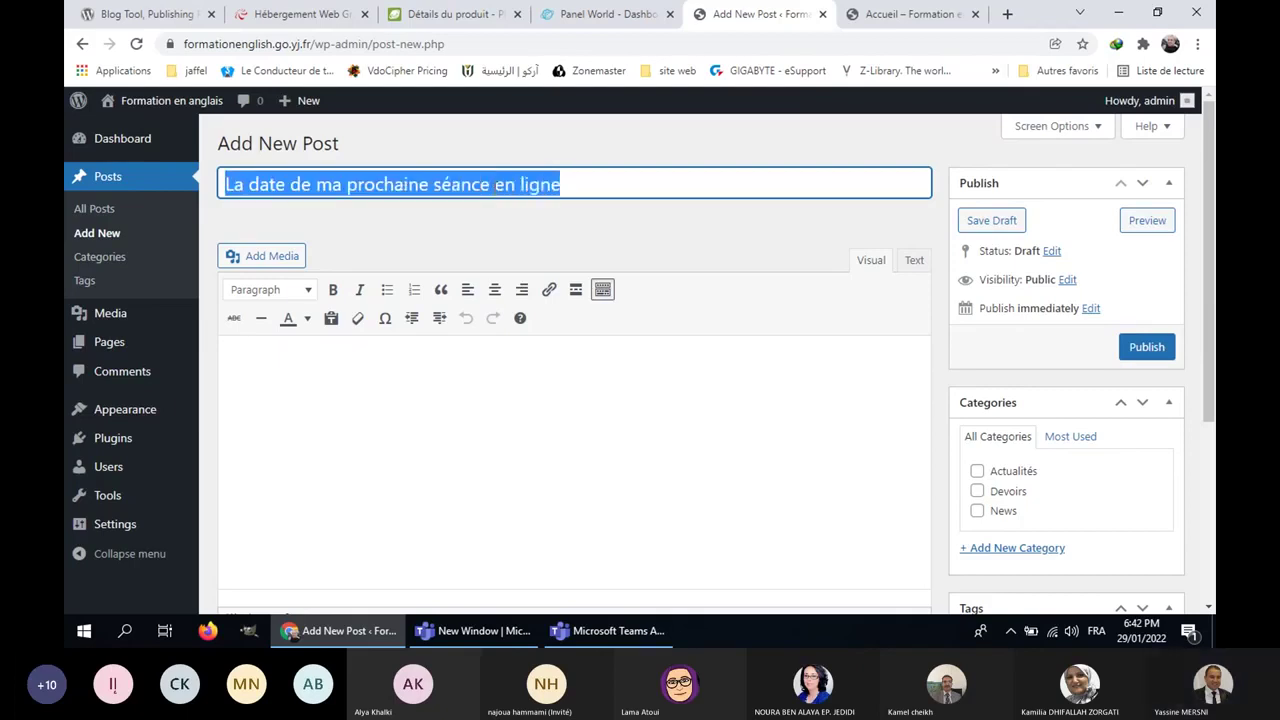
pyautogui.hotkey('ctrl', 'c')
pyautogui.click(500, 375)
pyautogui.hotkey('ctrl', 'v')
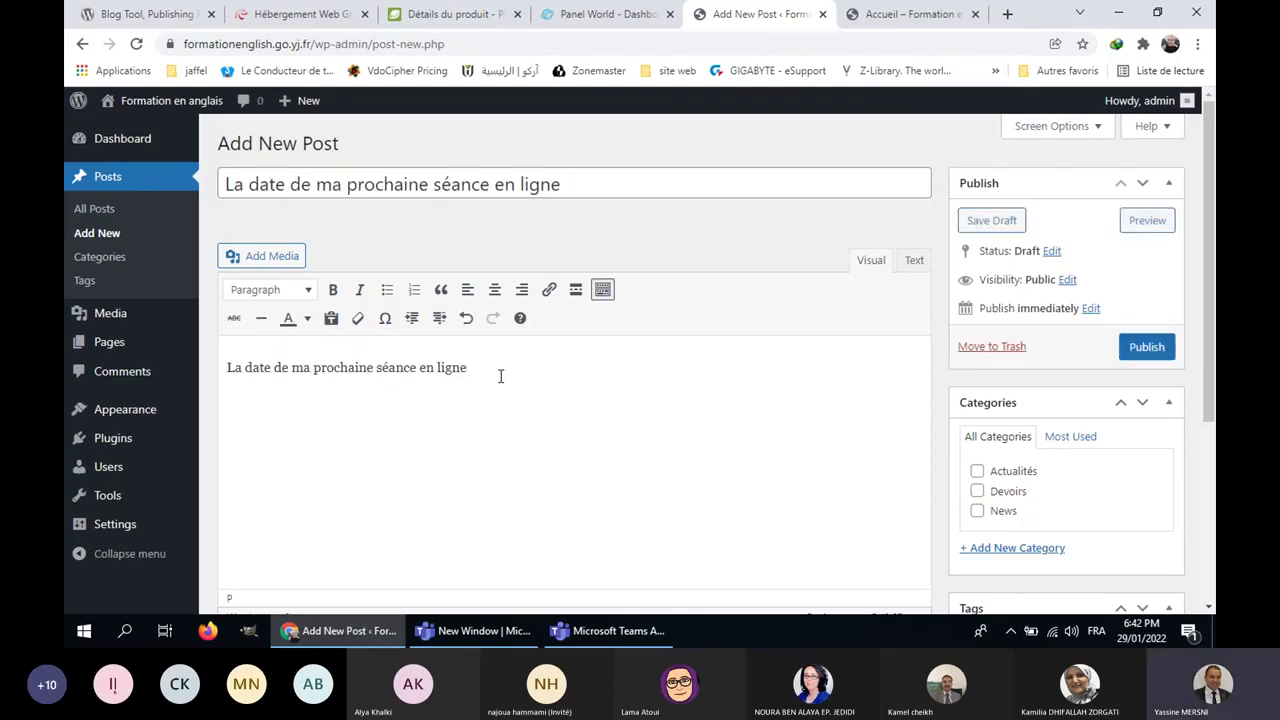
pyautogui.write(',')
pyautogui.hotkey('ctrl', 'v')
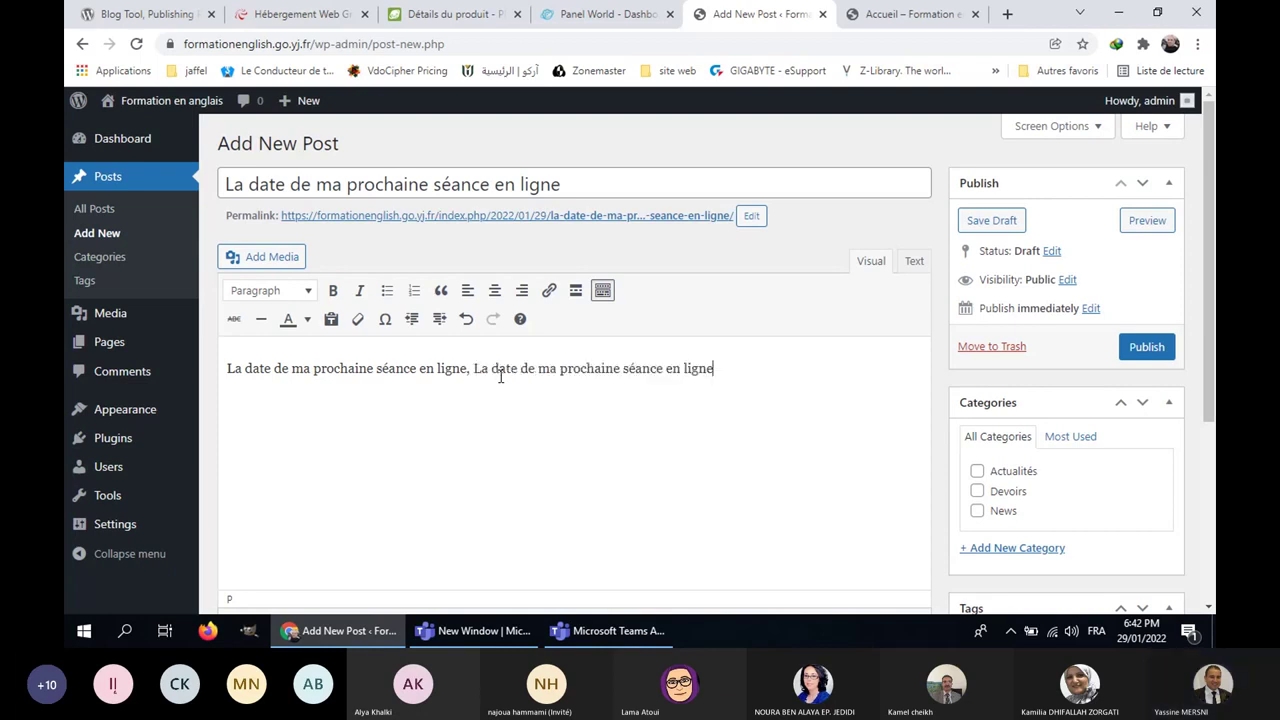
pyautogui.write(',')
pyautogui.hotkey('ctrl', 'v')
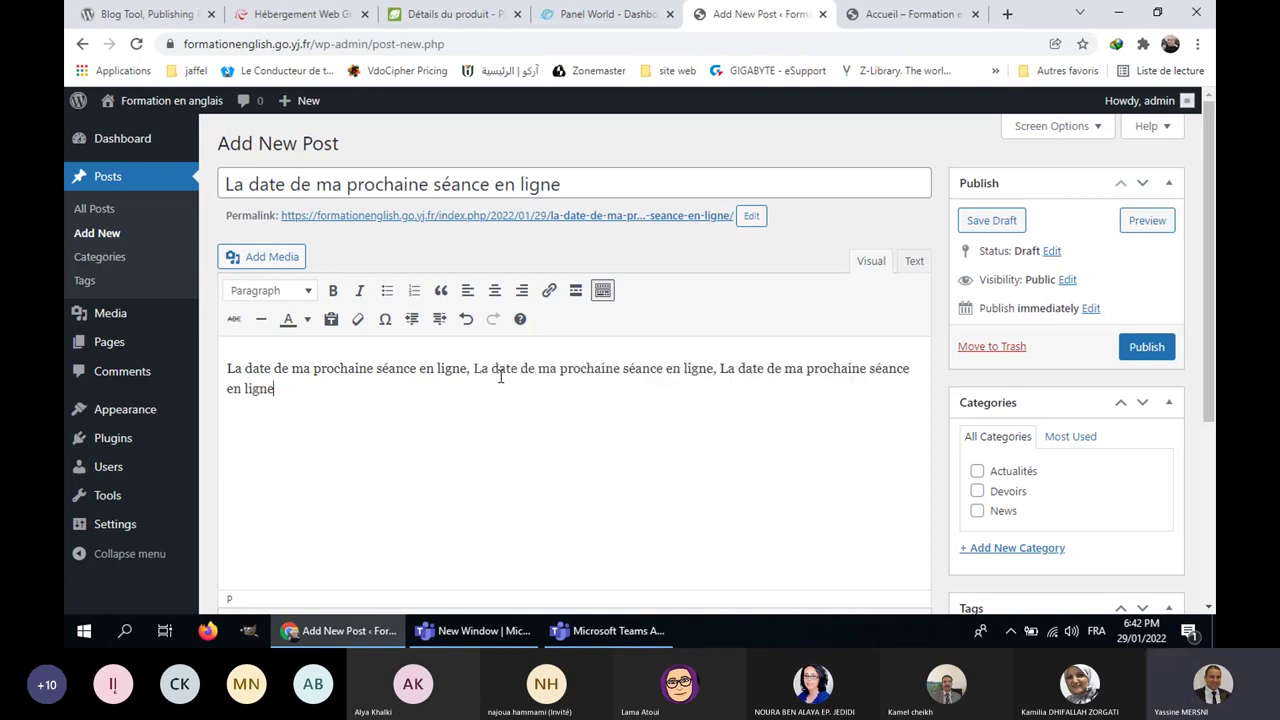
pyautogui.write(',')
pyautogui.hotkey('ctrl', 'v')
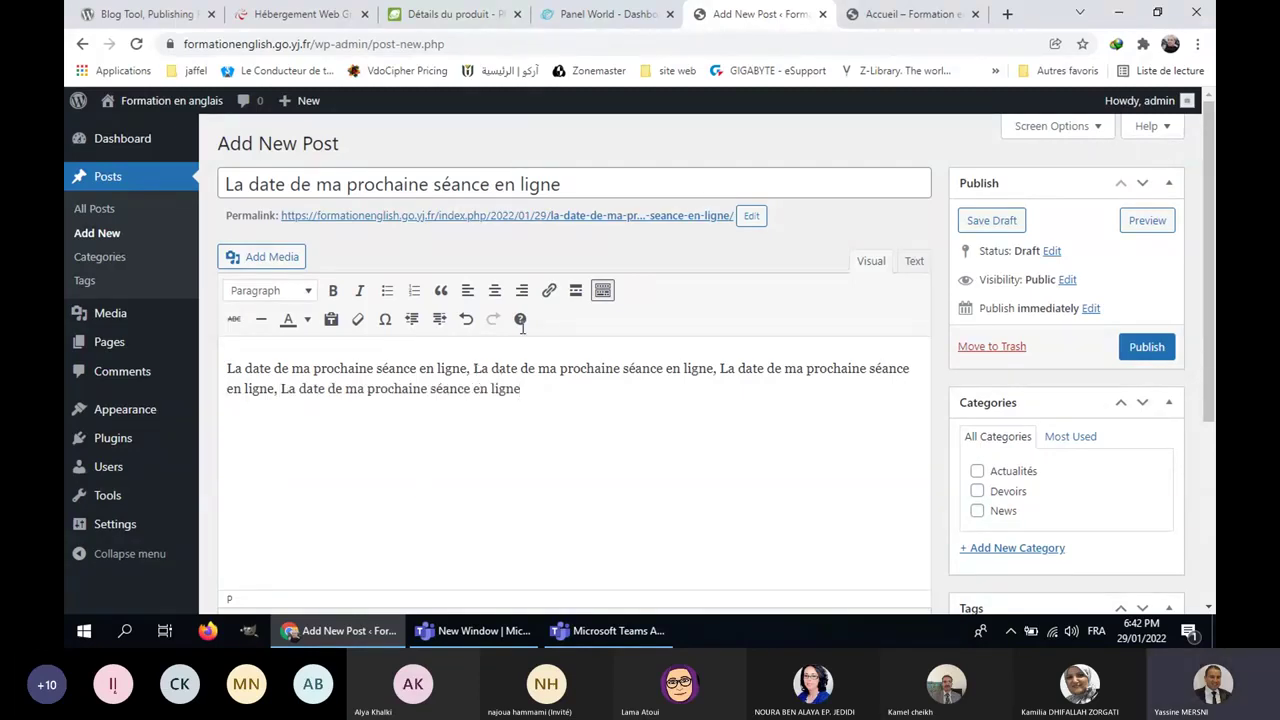
# Step: Publish the post about the next online session without choosing a category
pyautogui.click(900, 13)
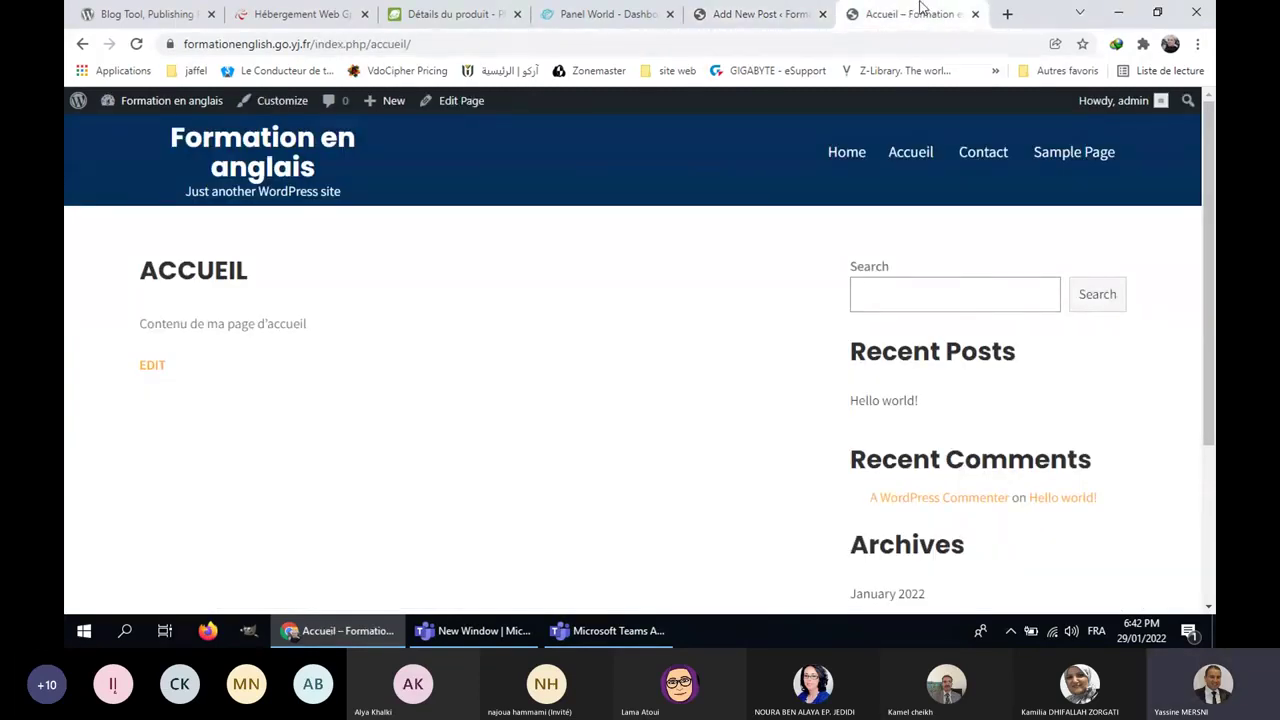
pyautogui.click(797, 18)
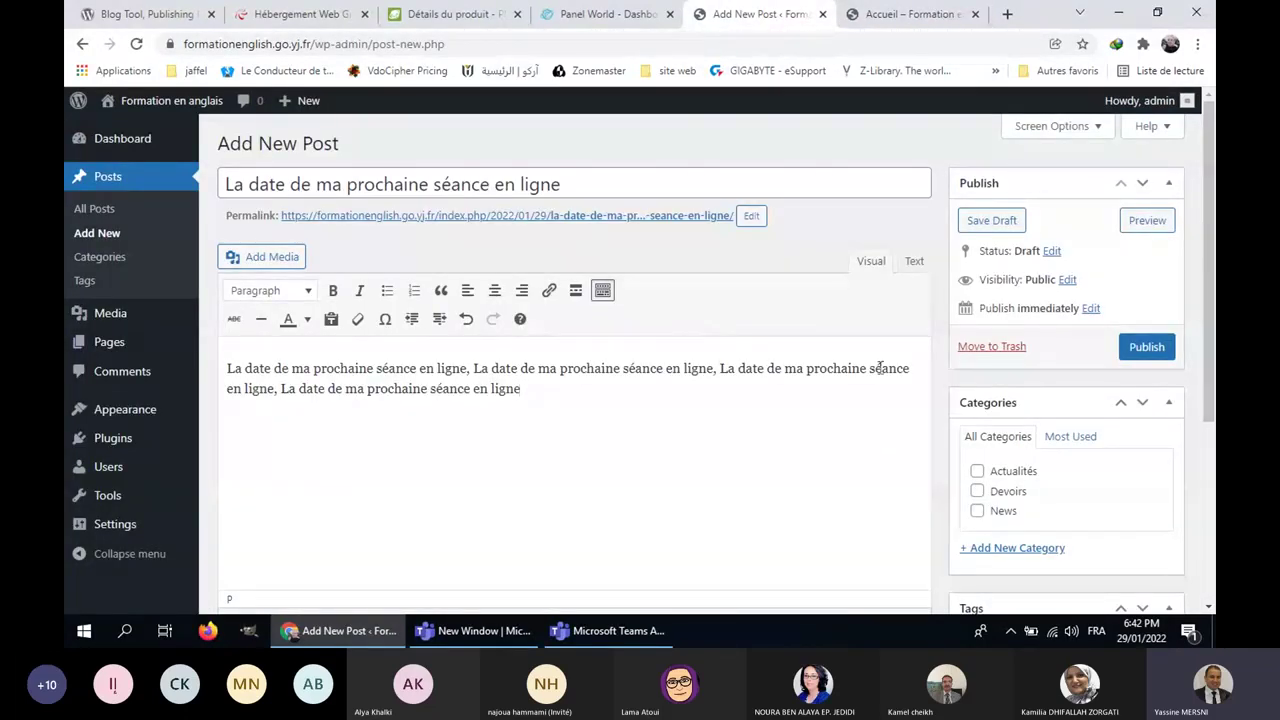
pyautogui.click(1146, 350)
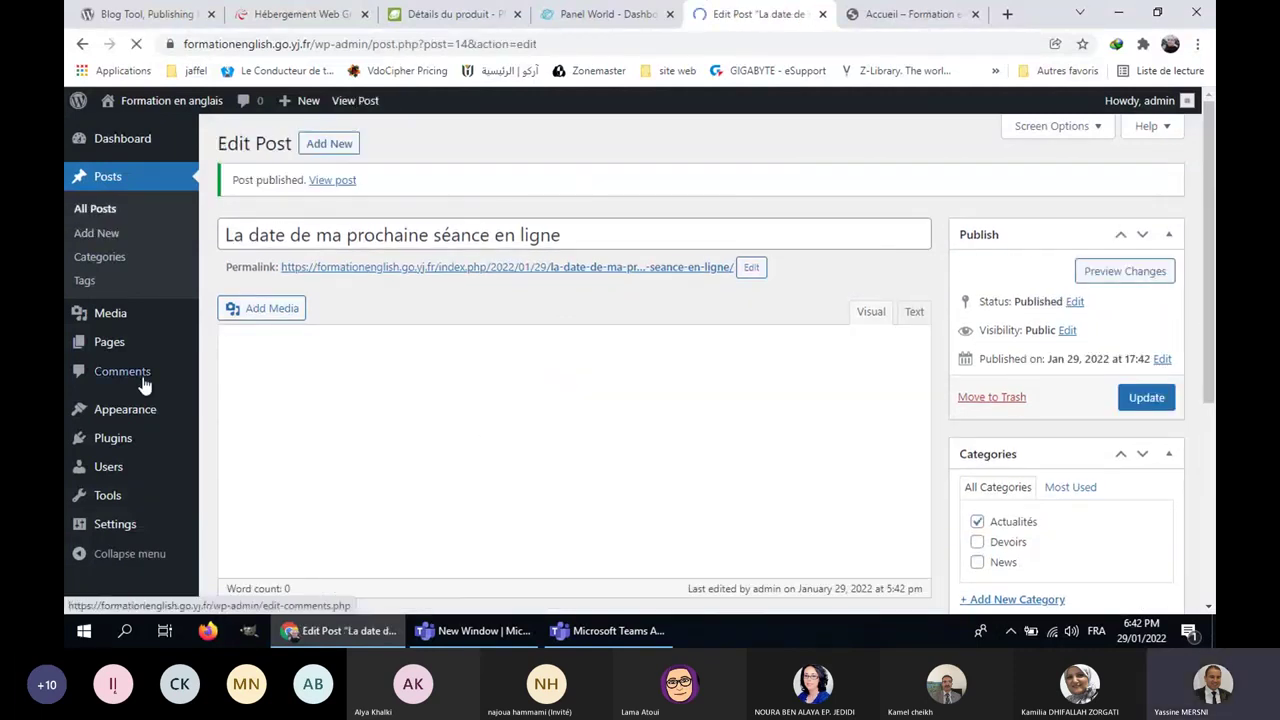
# Step: Quick-edit the "La date de ma prochaine séance en ligne" post to replace its Actualités category with News, and update it
pyautogui.click(96, 208)
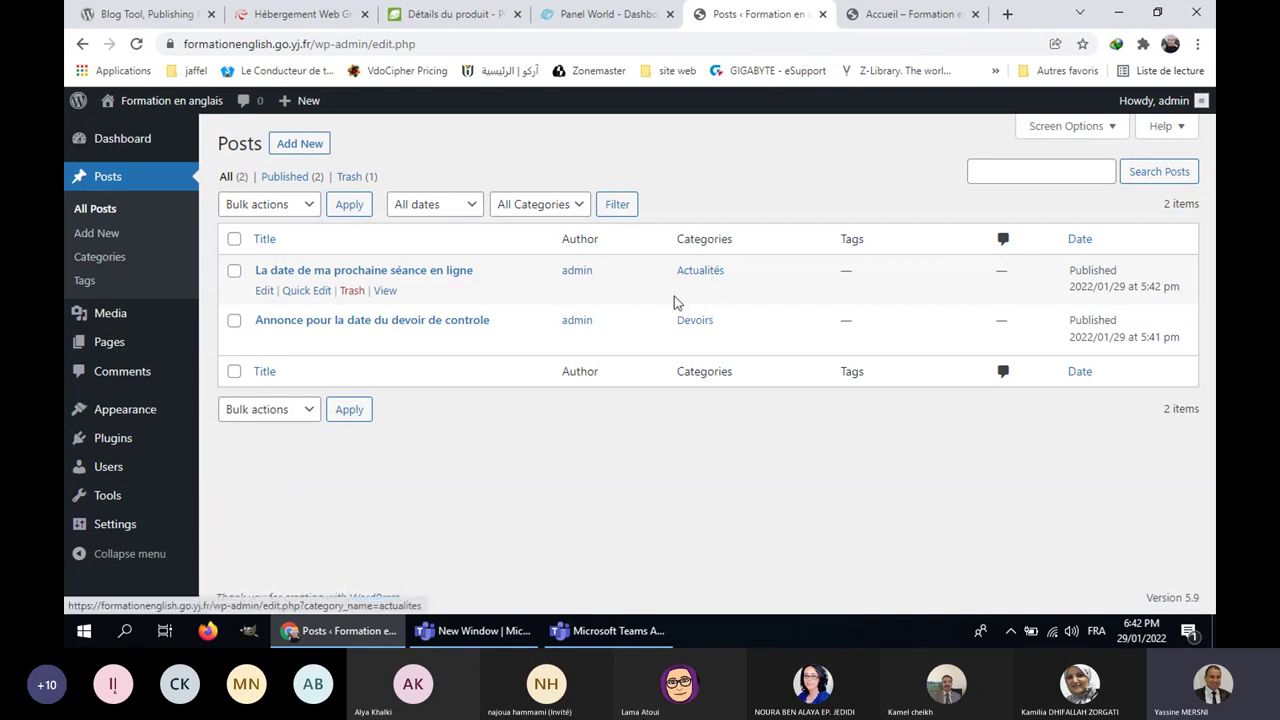
pyautogui.click(306, 291)
pyautogui.click(622, 299)
pyautogui.click(622, 350)
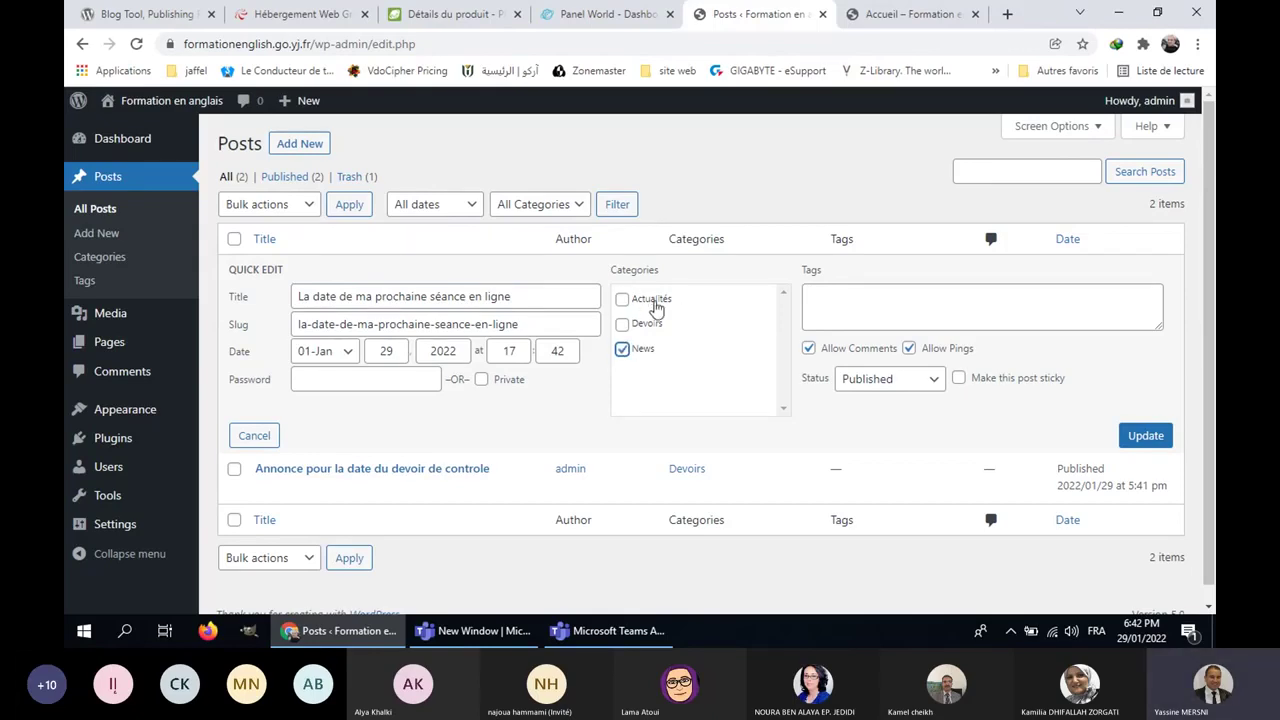
pyautogui.click(1145, 435)
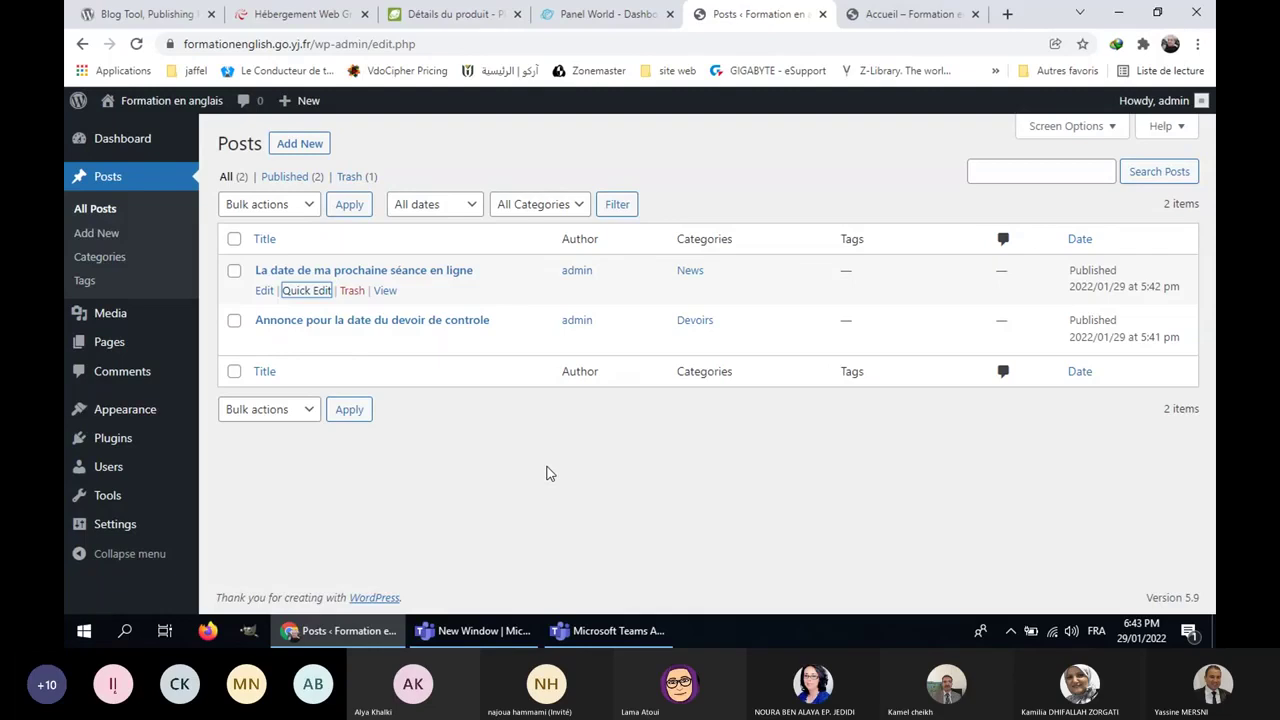
# Step: Open the public site's home page, reload it and examine how the published posts and their categories are listed
pyautogui.click(945, 13)
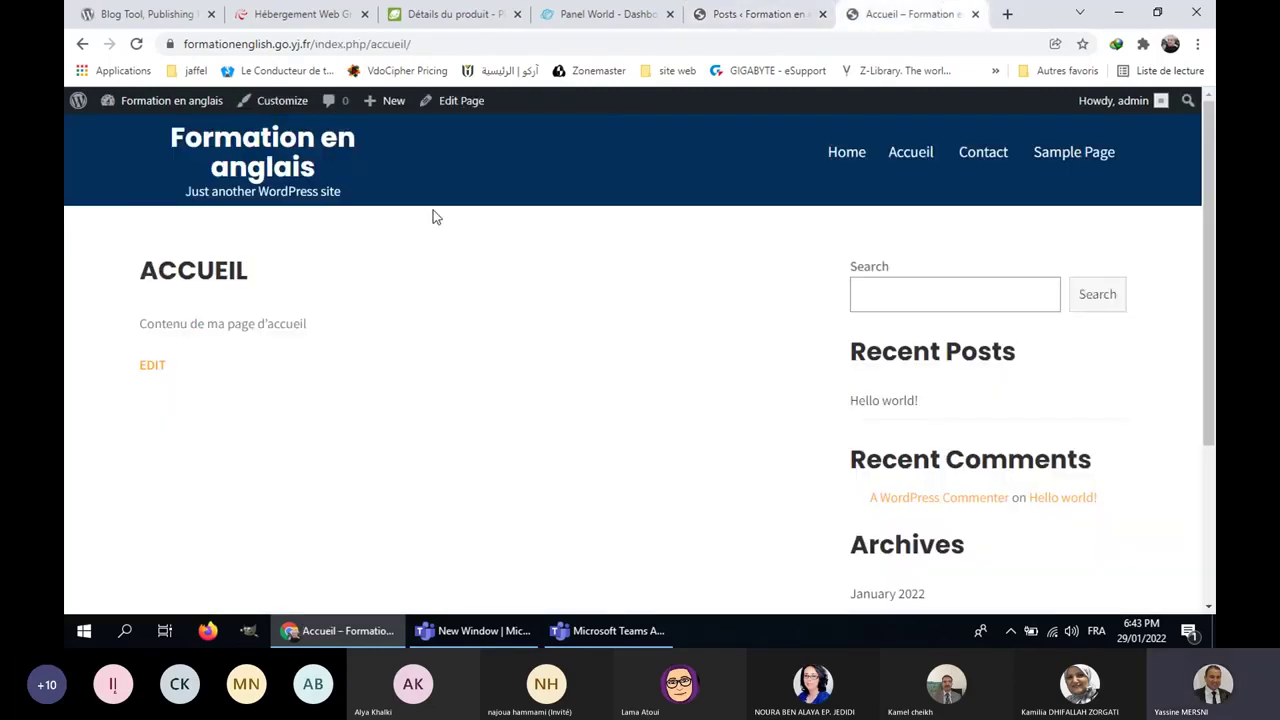
pyautogui.click(305, 176)
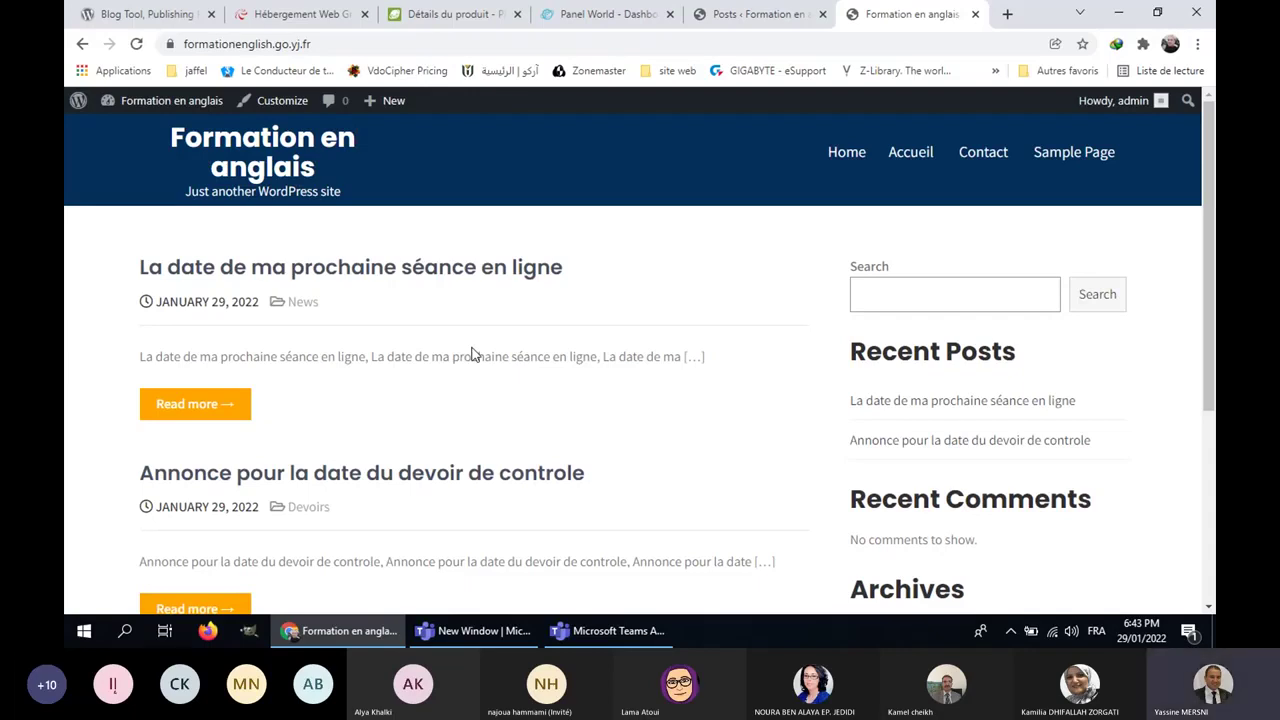
pyautogui.click(136, 46)
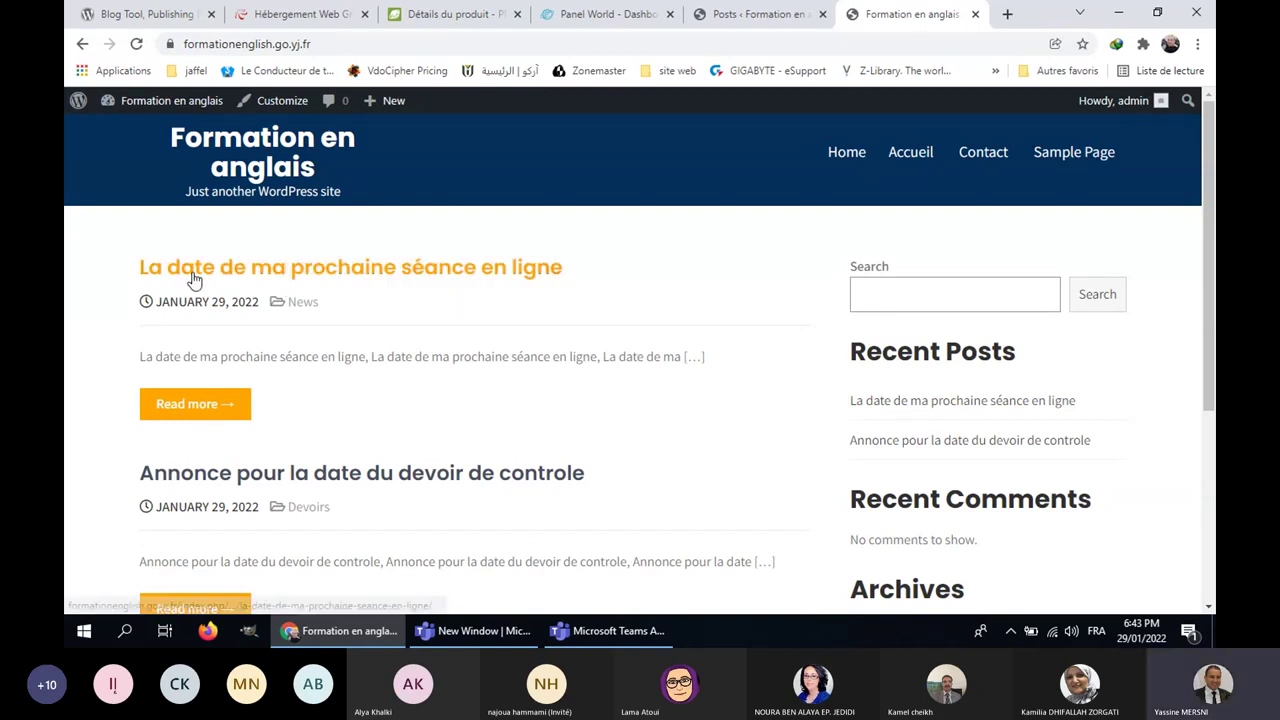
pyautogui.scroll(-2, 465, 295)
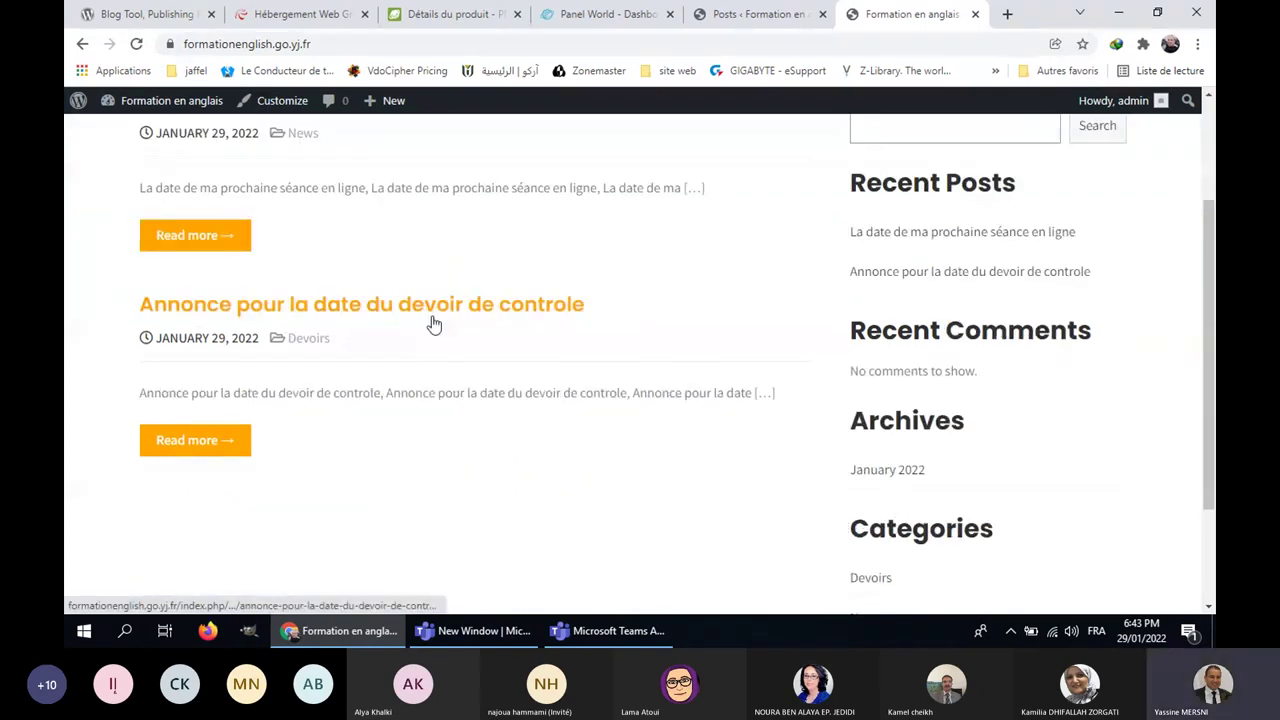
pyautogui.scroll(2, 601, 384)
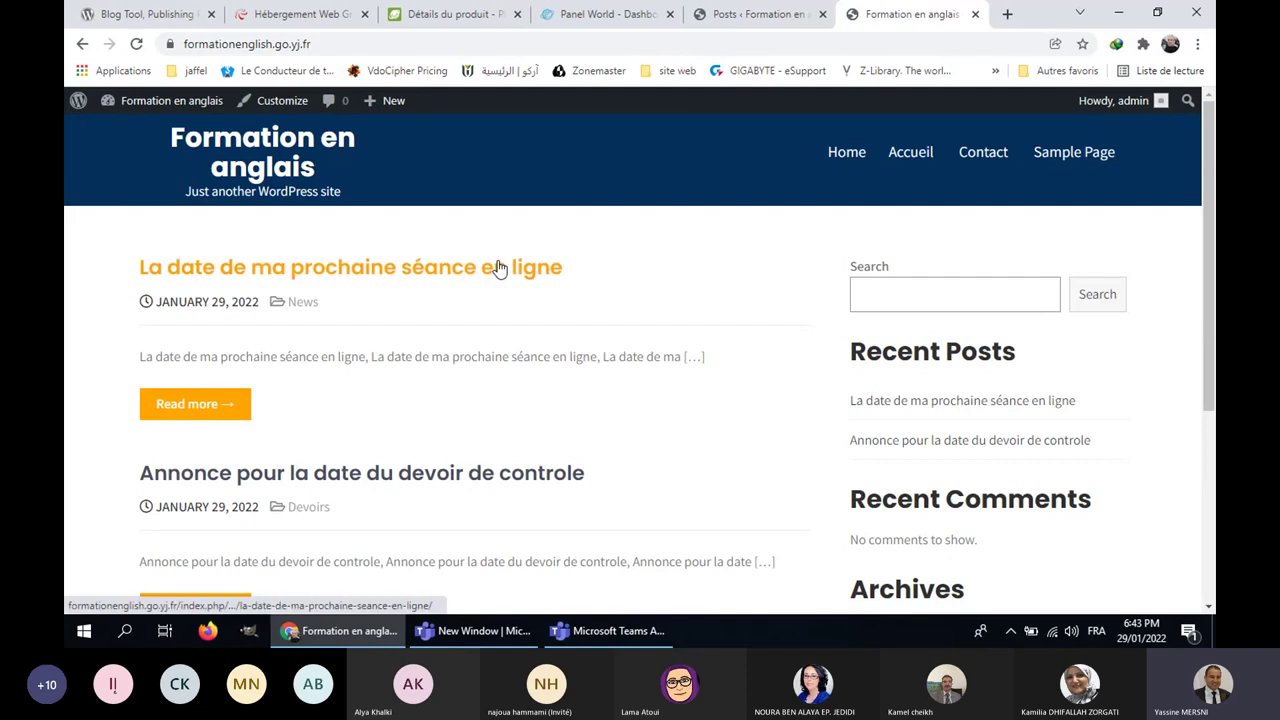
pyautogui.scroll(-2, 497, 268)
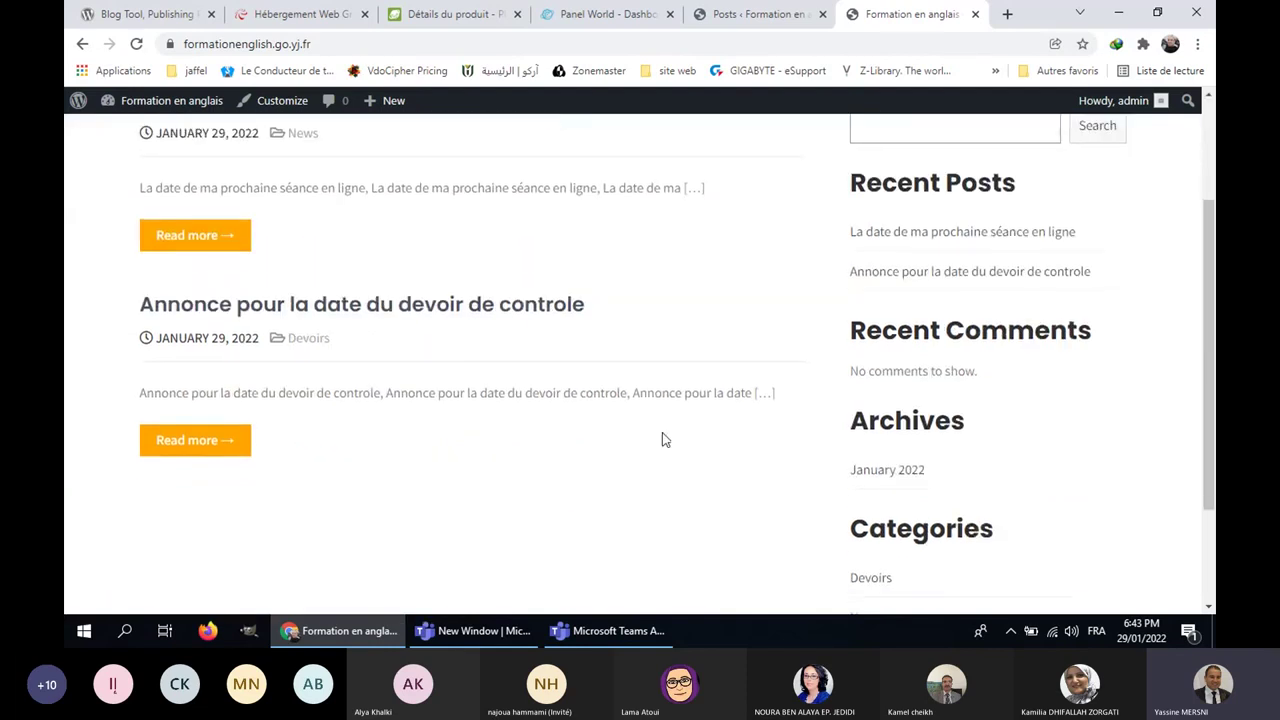
pyautogui.click(762, 13)
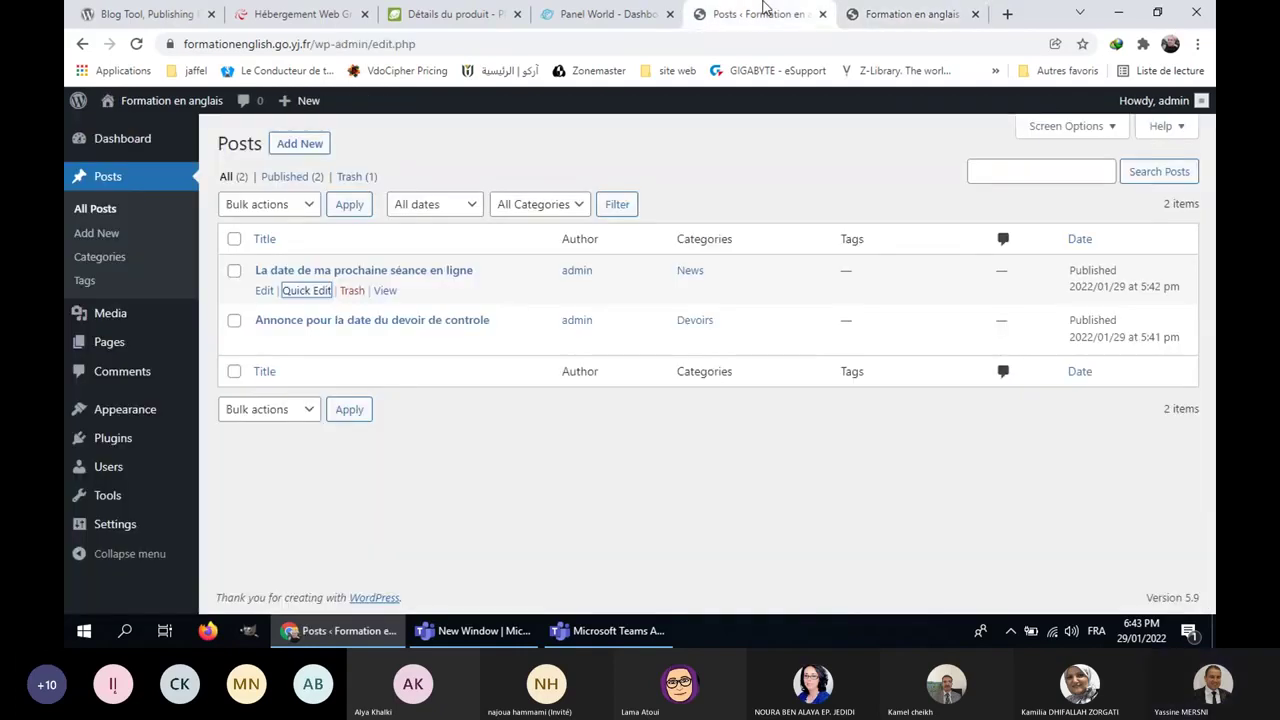
pyautogui.click(962, 25)
pyautogui.click(768, 14)
pyautogui.moveTo(175, 422)
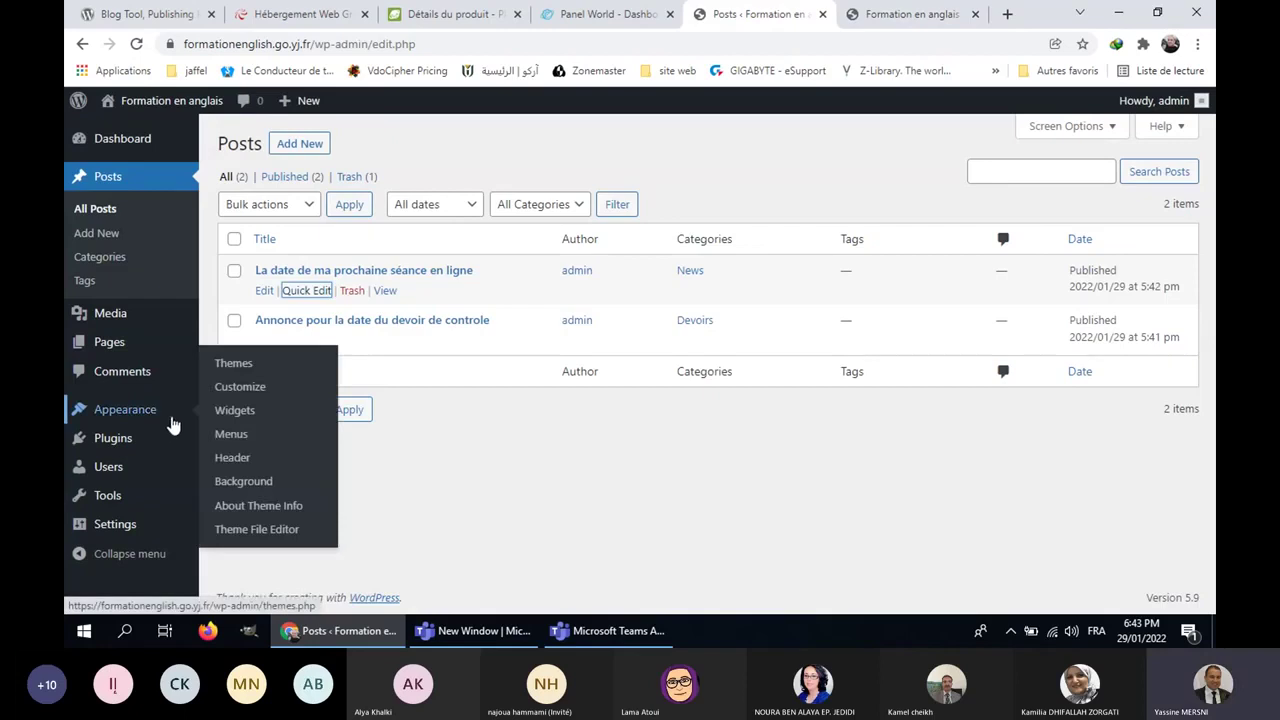
pyautogui.click(903, 17)
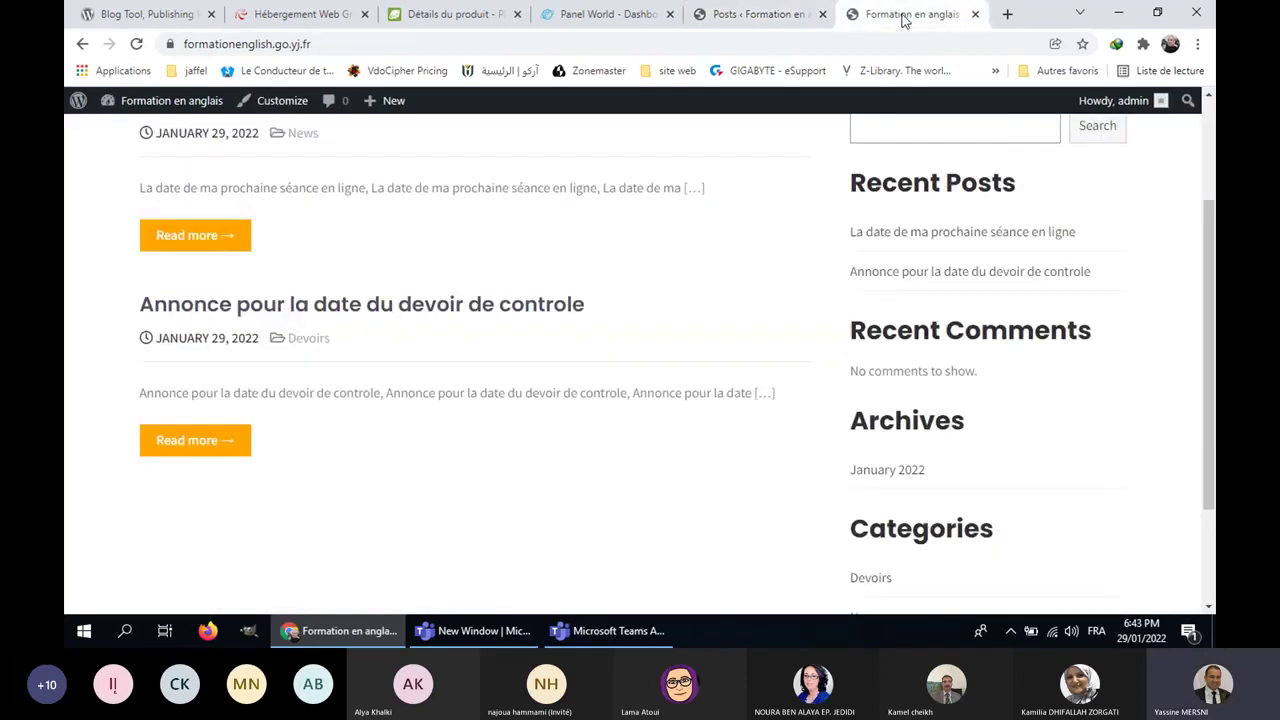
pyautogui.scroll(2, 580, 352)
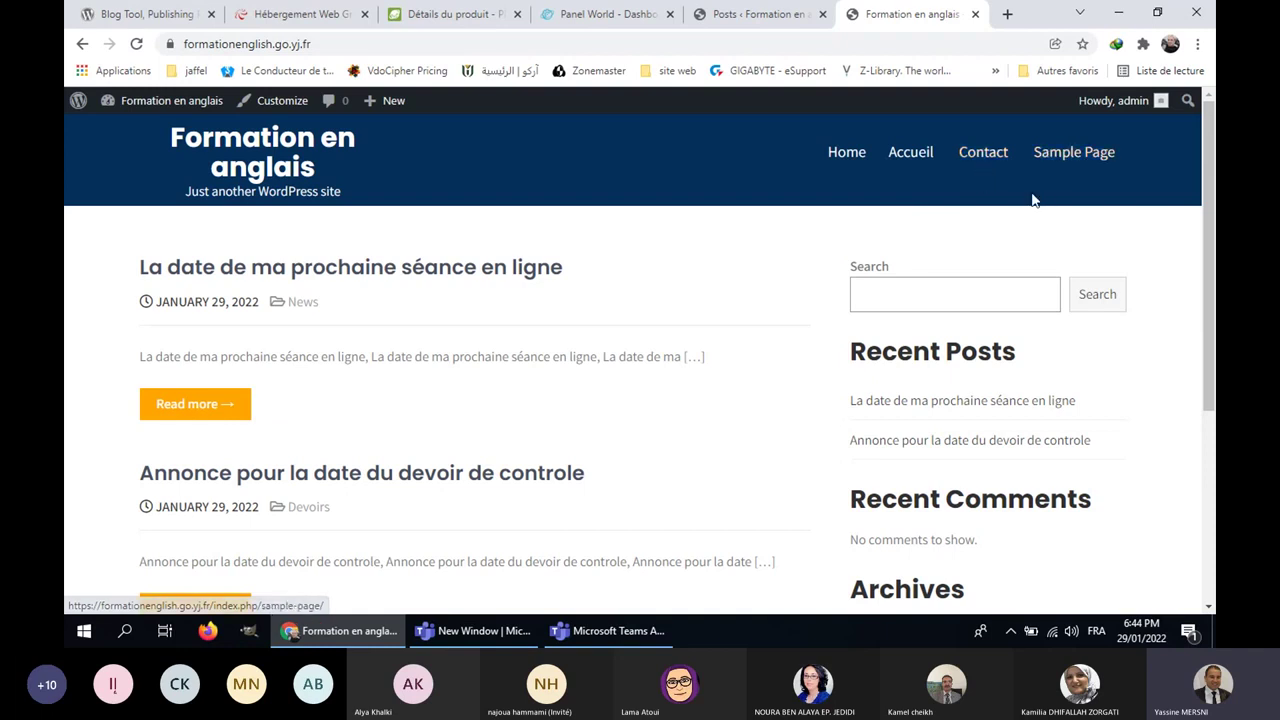
# Step: Open the Menus management page in the site admin, checking the public site's header navigation beforehand
pyautogui.click(745, 15)
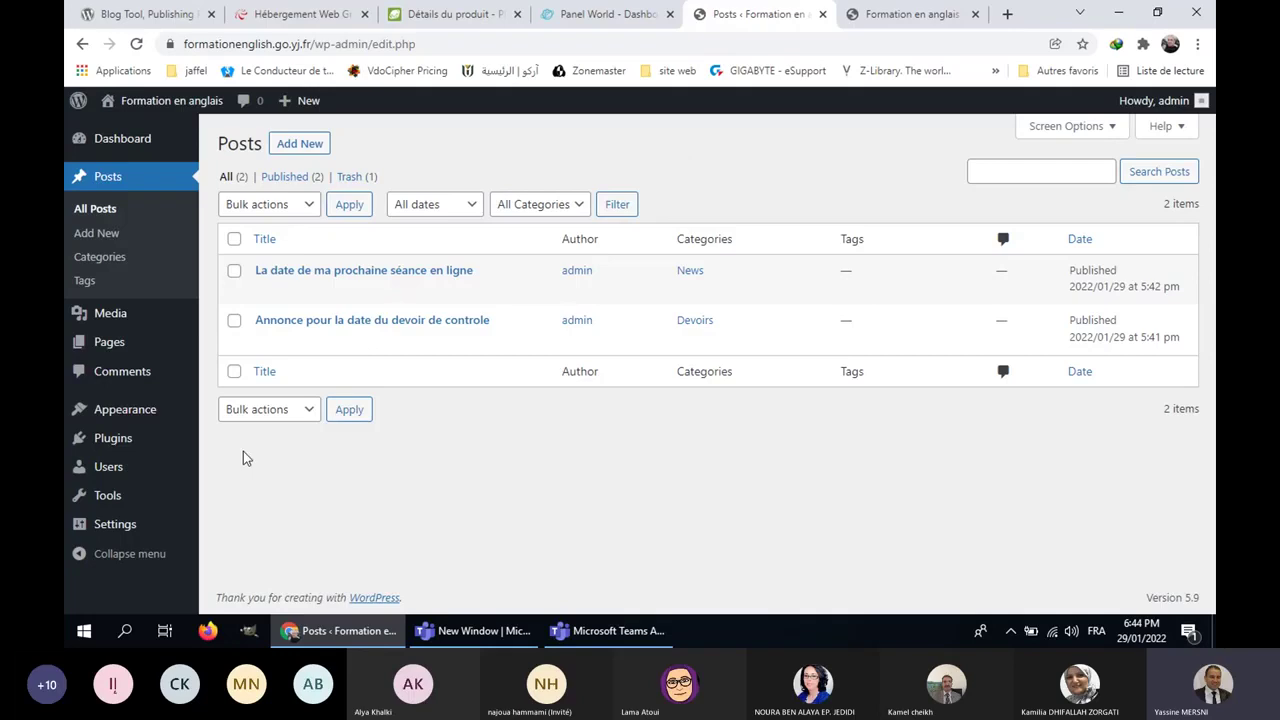
pyautogui.moveTo(168, 424)
pyautogui.moveTo(160, 352)
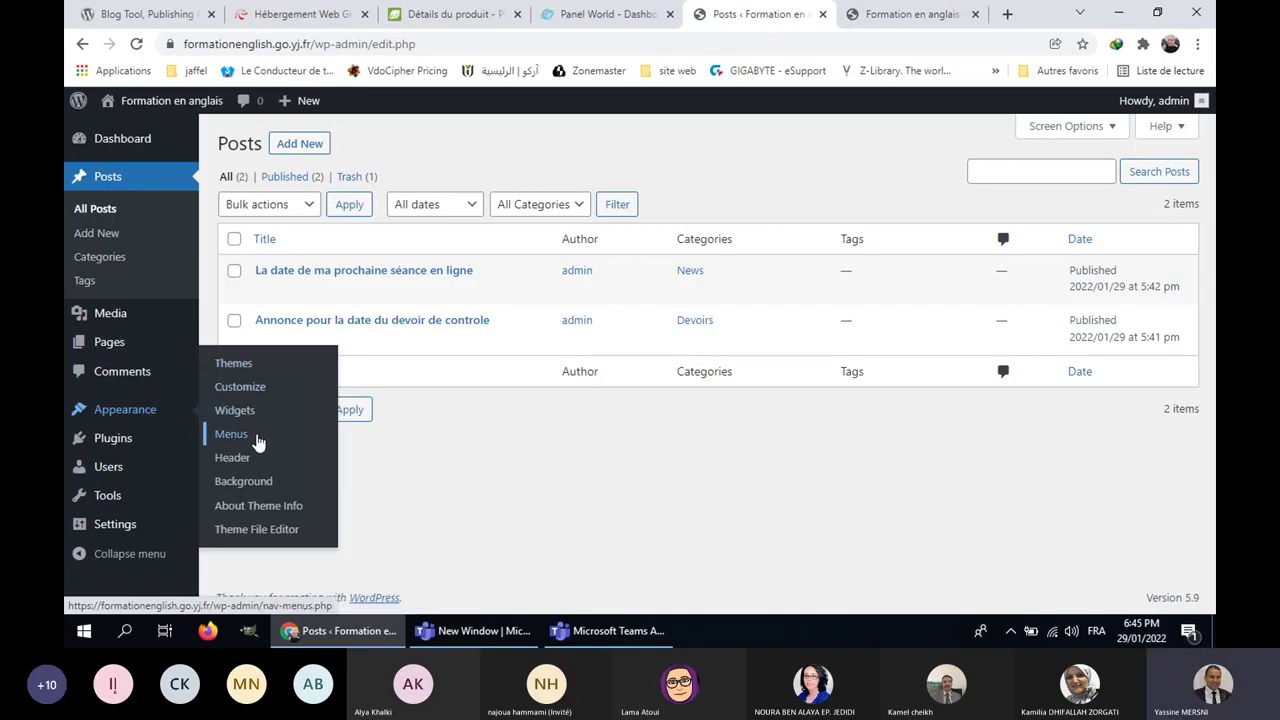
pyautogui.click(937, 14)
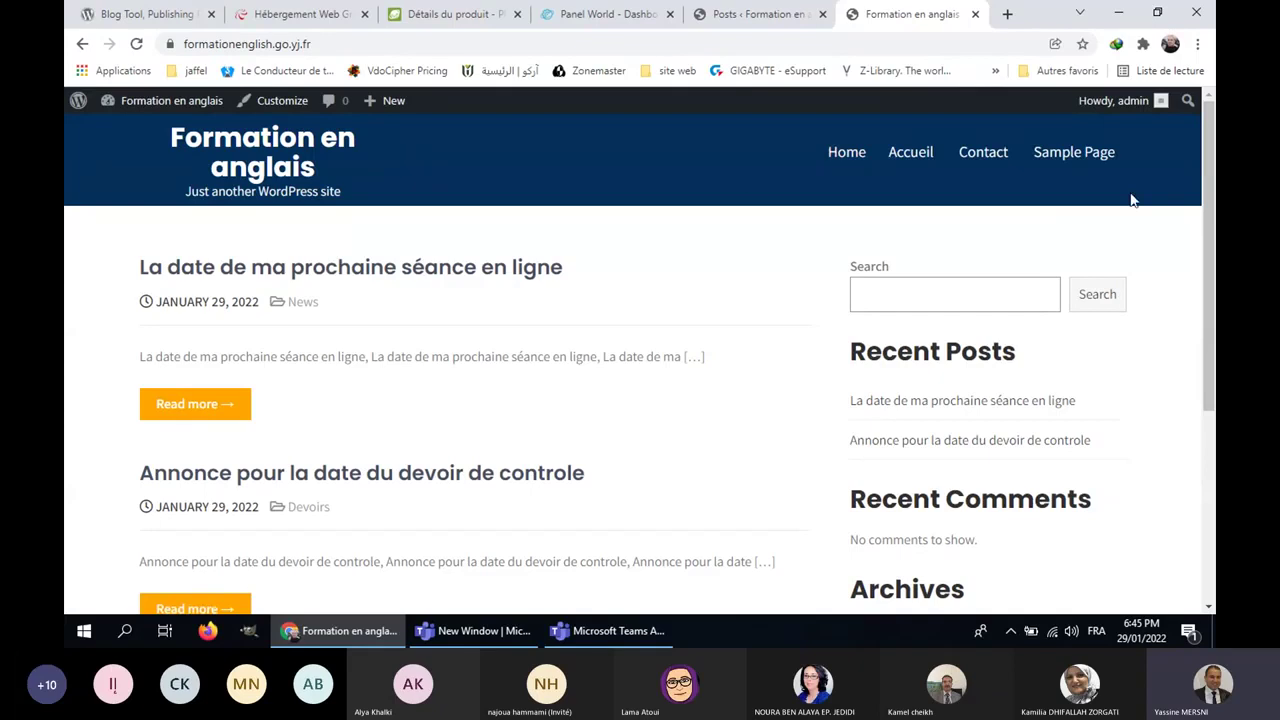
pyautogui.click(750, 16)
pyautogui.moveTo(148, 420)
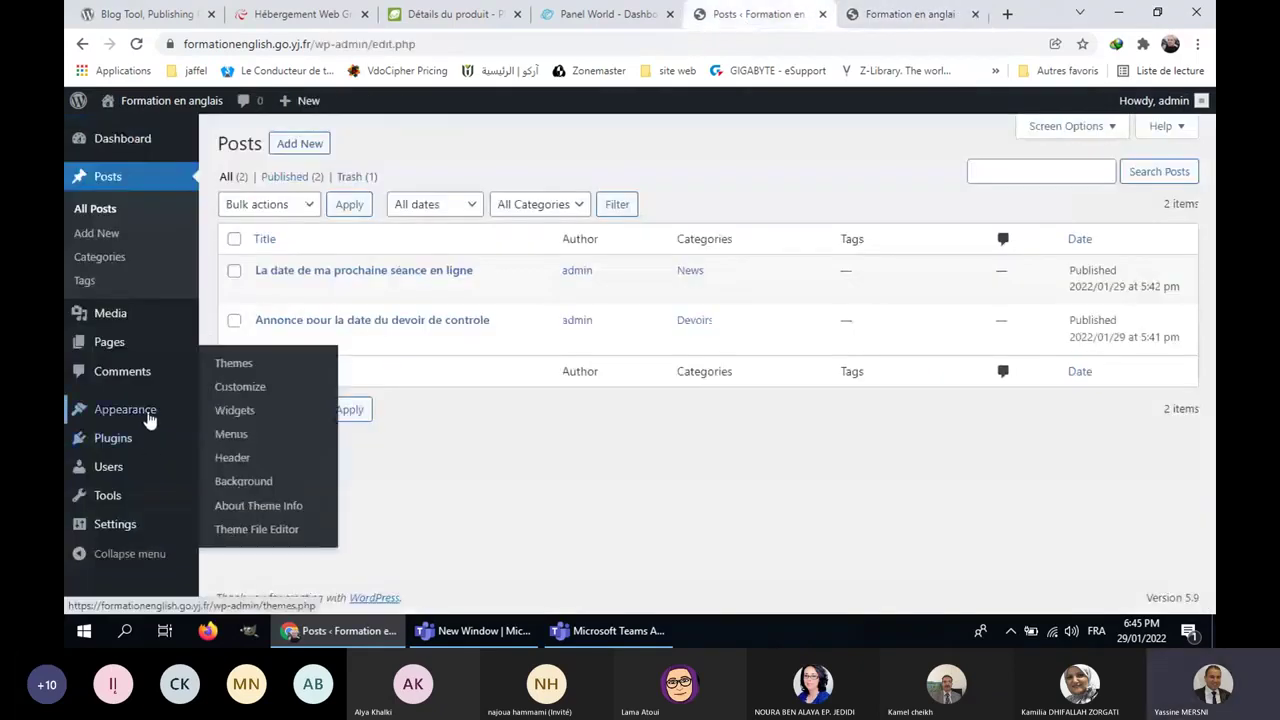
pyautogui.click(250, 447)
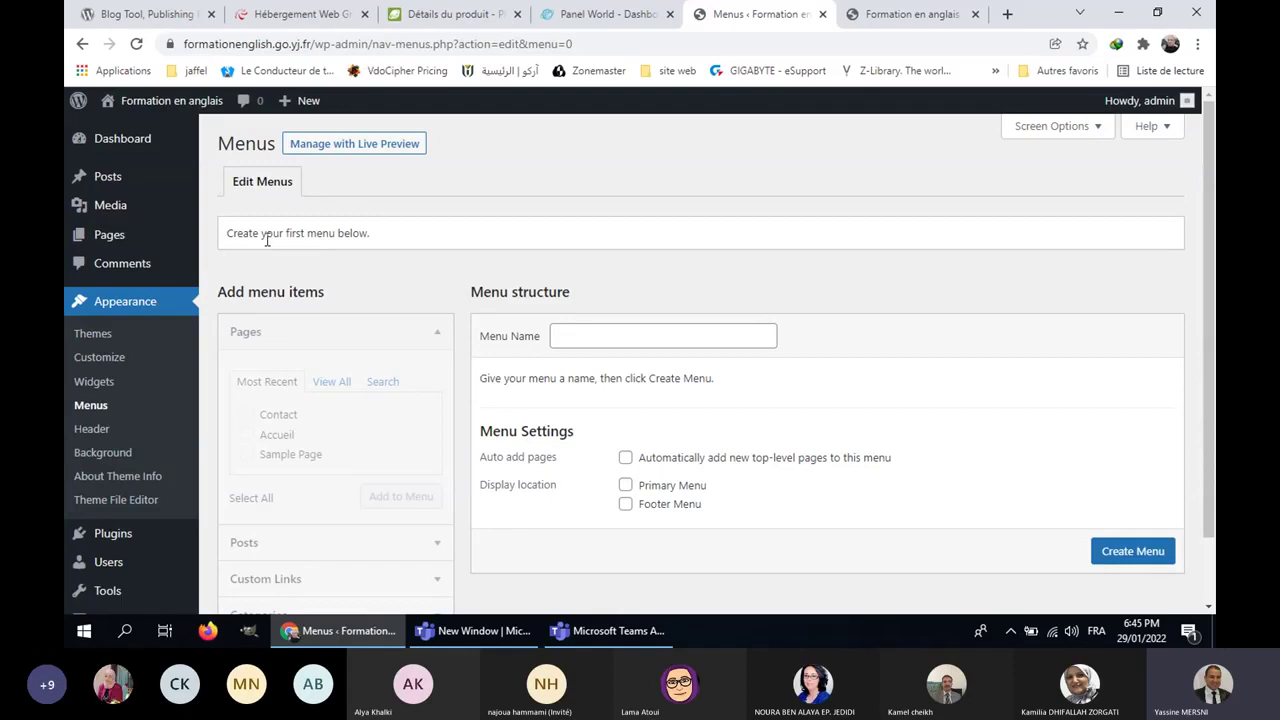
# Step: Create a menu named "primary menu" and assign it to the Primary Menu display location
pyautogui.click(905, 14)
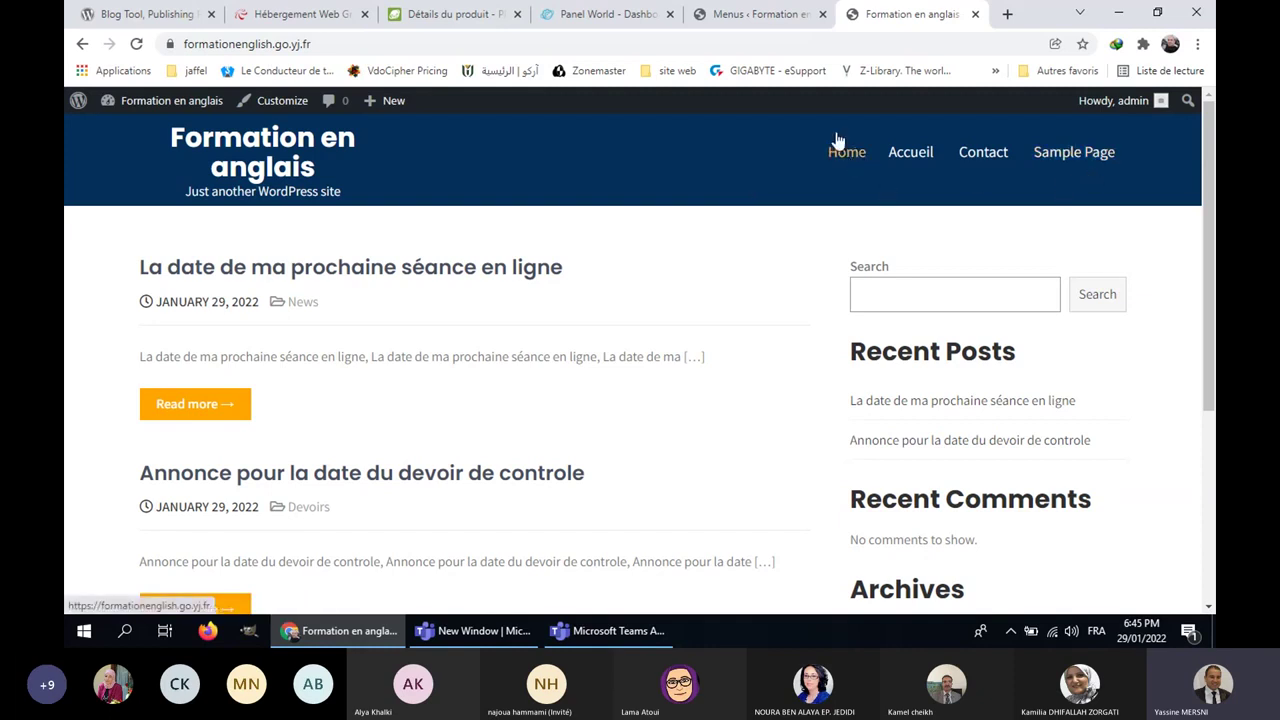
pyautogui.click(753, 16)
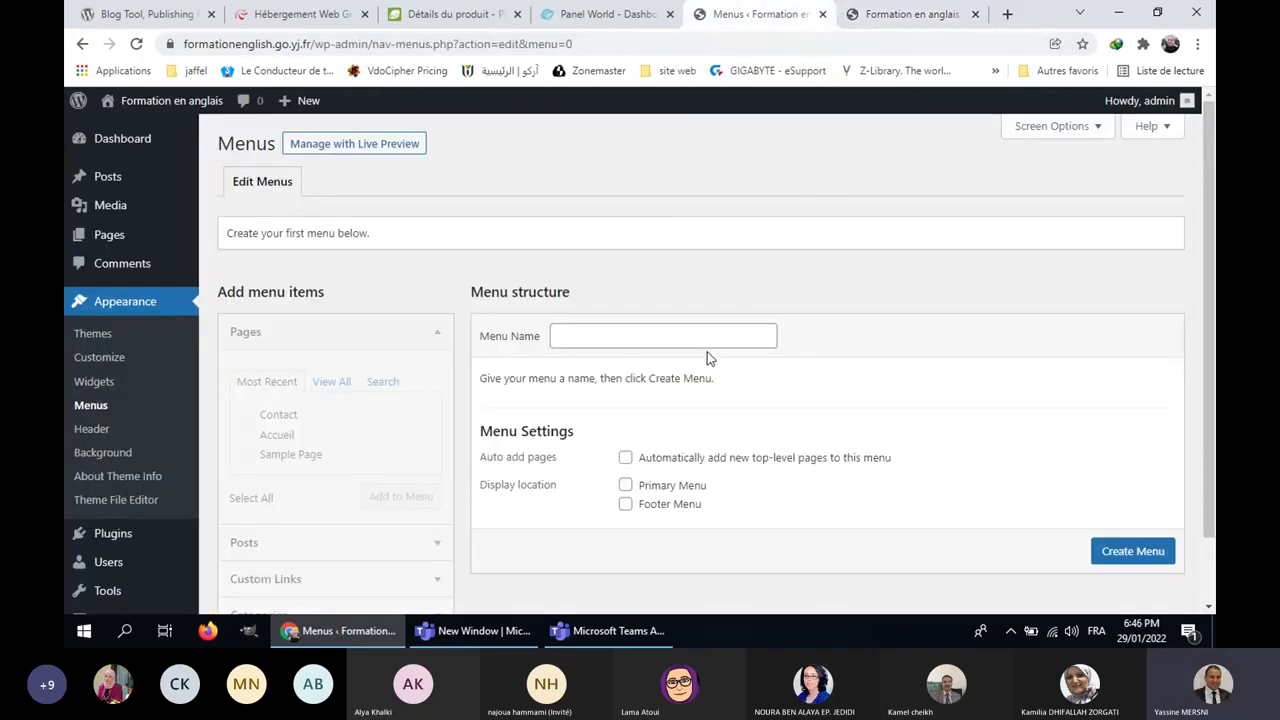
pyautogui.click(586, 338)
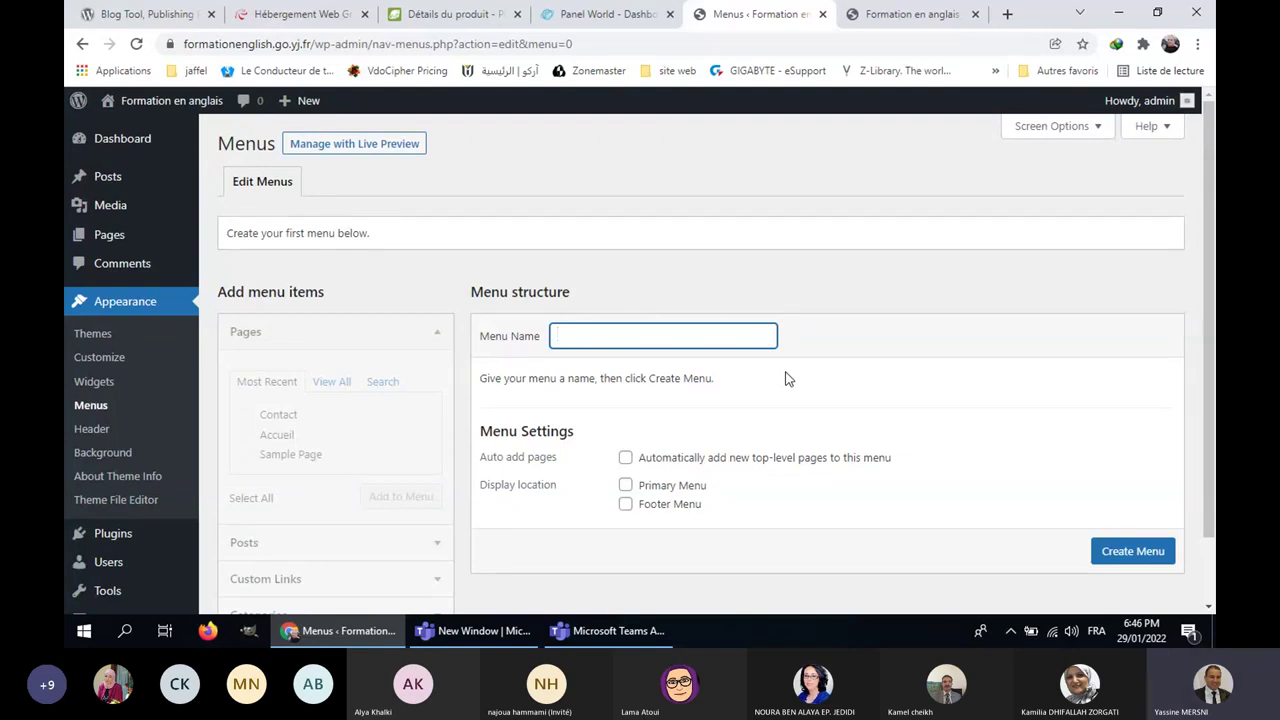
pyautogui.write('primary menu')
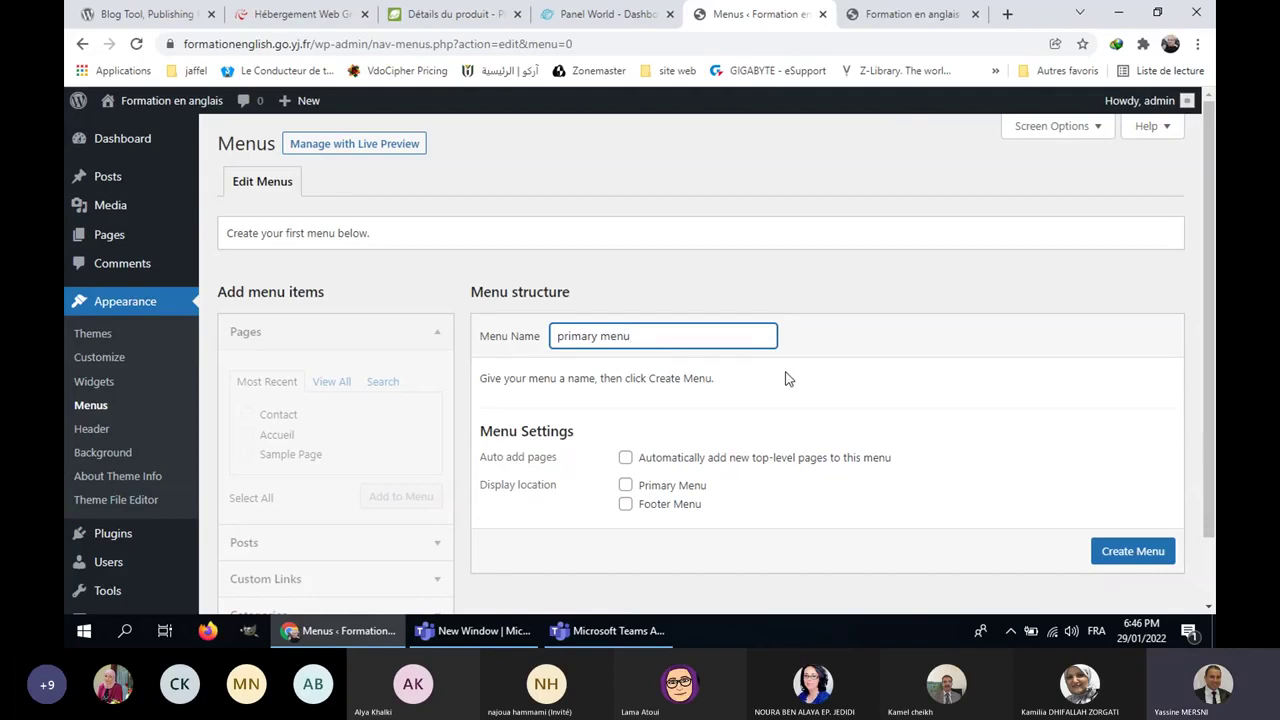
pyautogui.click(625, 487)
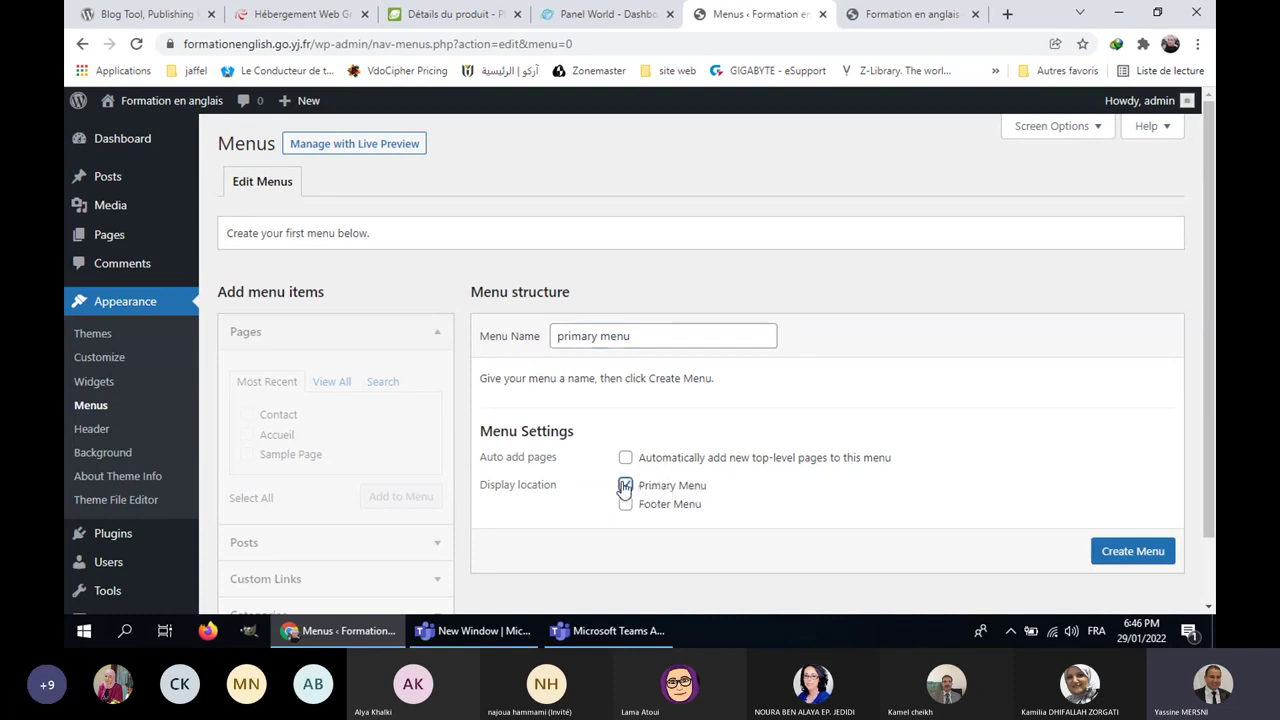
pyautogui.click(912, 14)
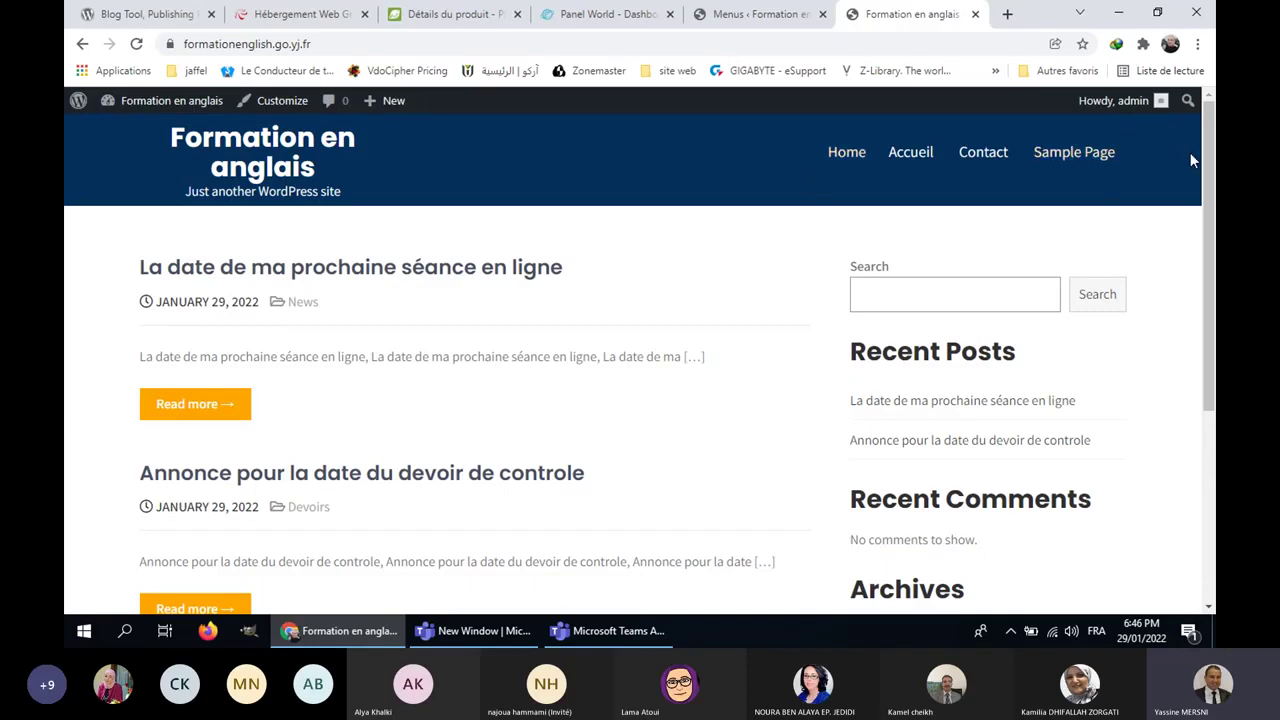
pyautogui.click(762, 12)
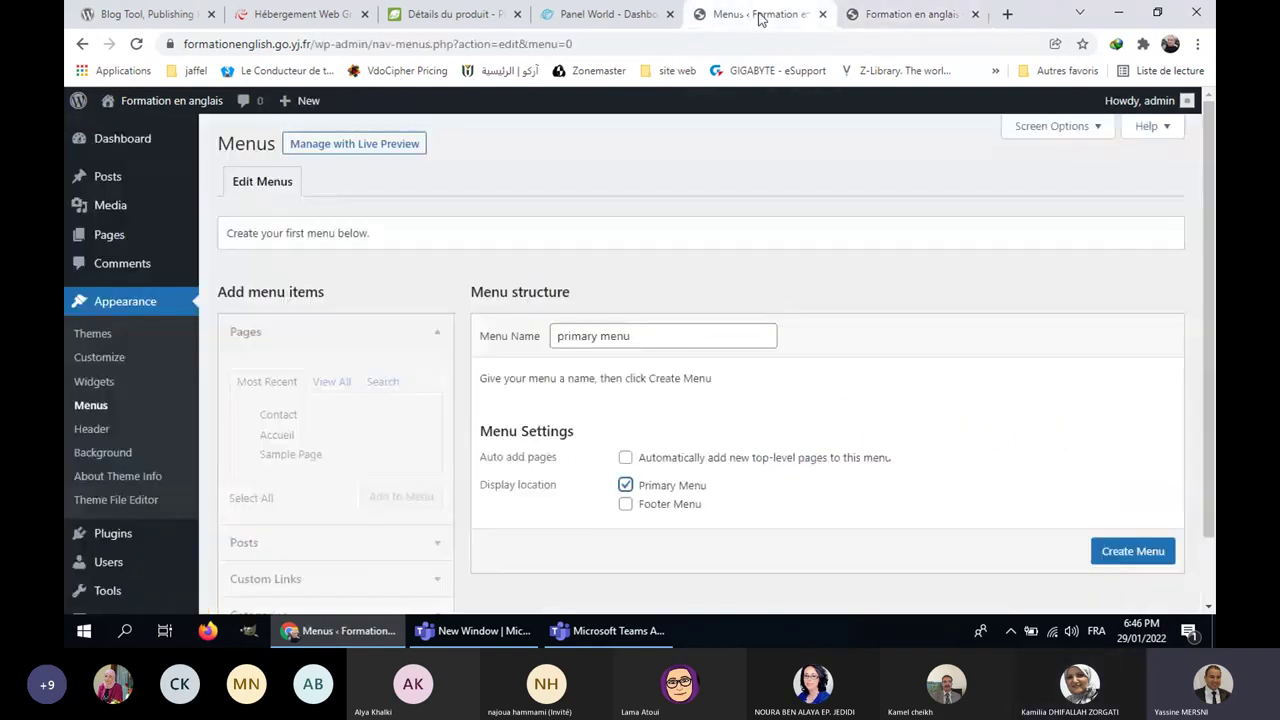
pyautogui.click(1121, 558)
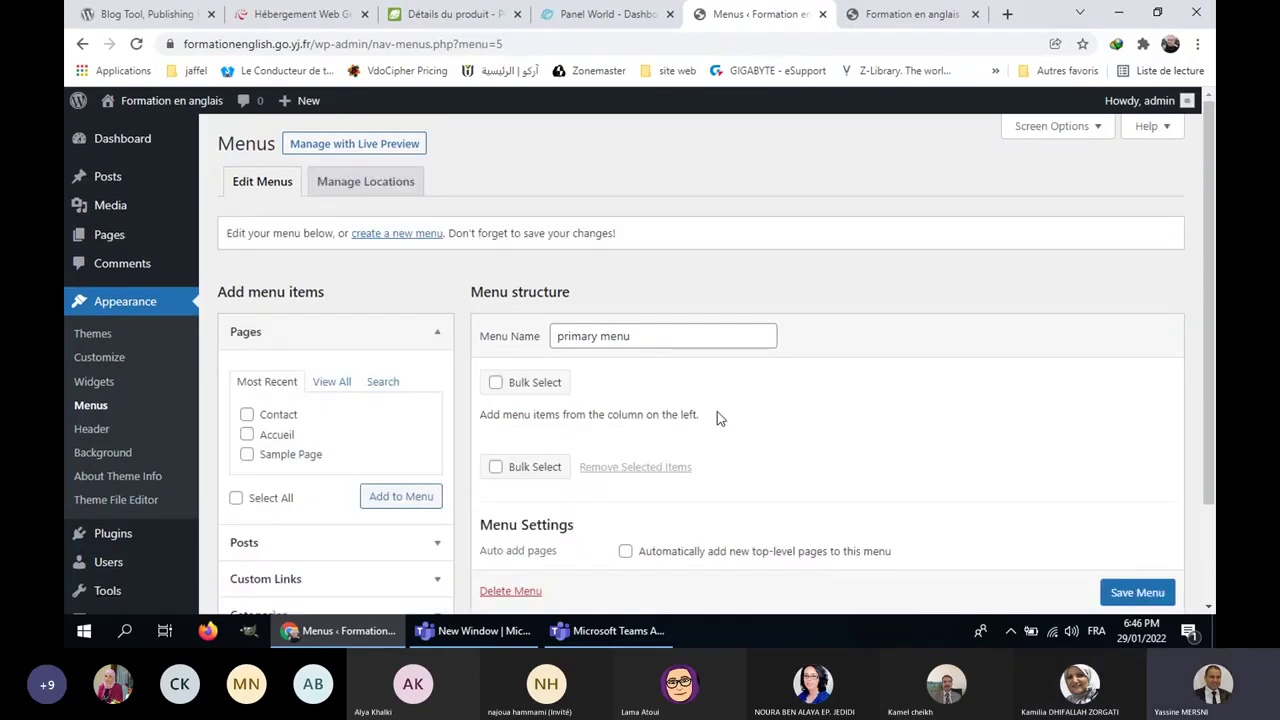
# Step: Review the new menu's name, its structure area and its display location settings
pyautogui.click(647, 336)
pyautogui.moveTo(647, 336); pyautogui.dragTo(486, 354)
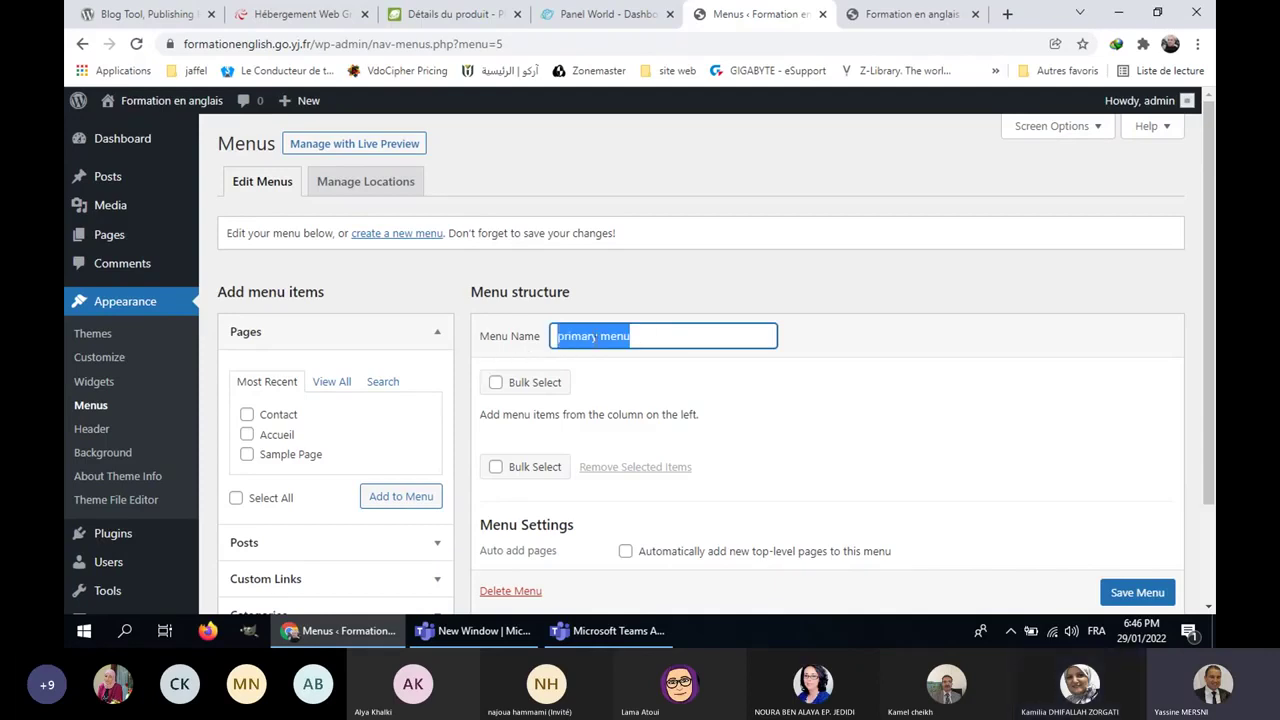
pyautogui.scroll(-1, 679, 408)
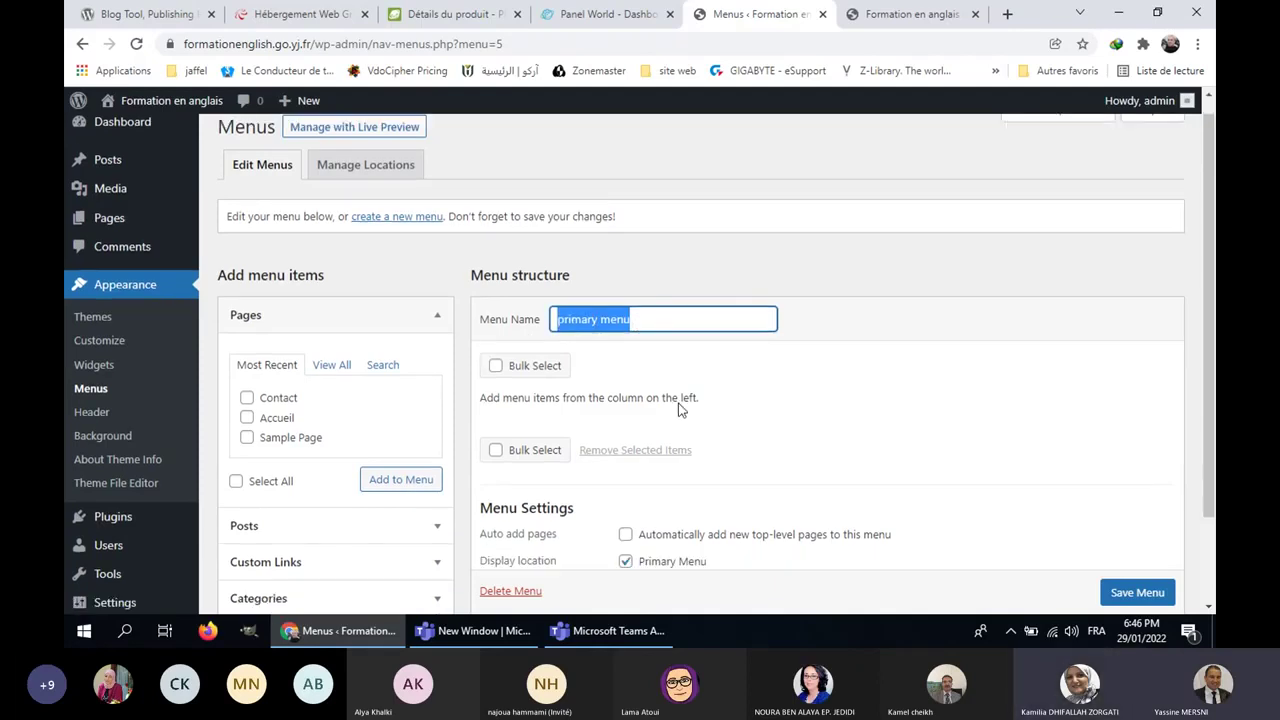
pyautogui.scroll(-2, 679, 408)
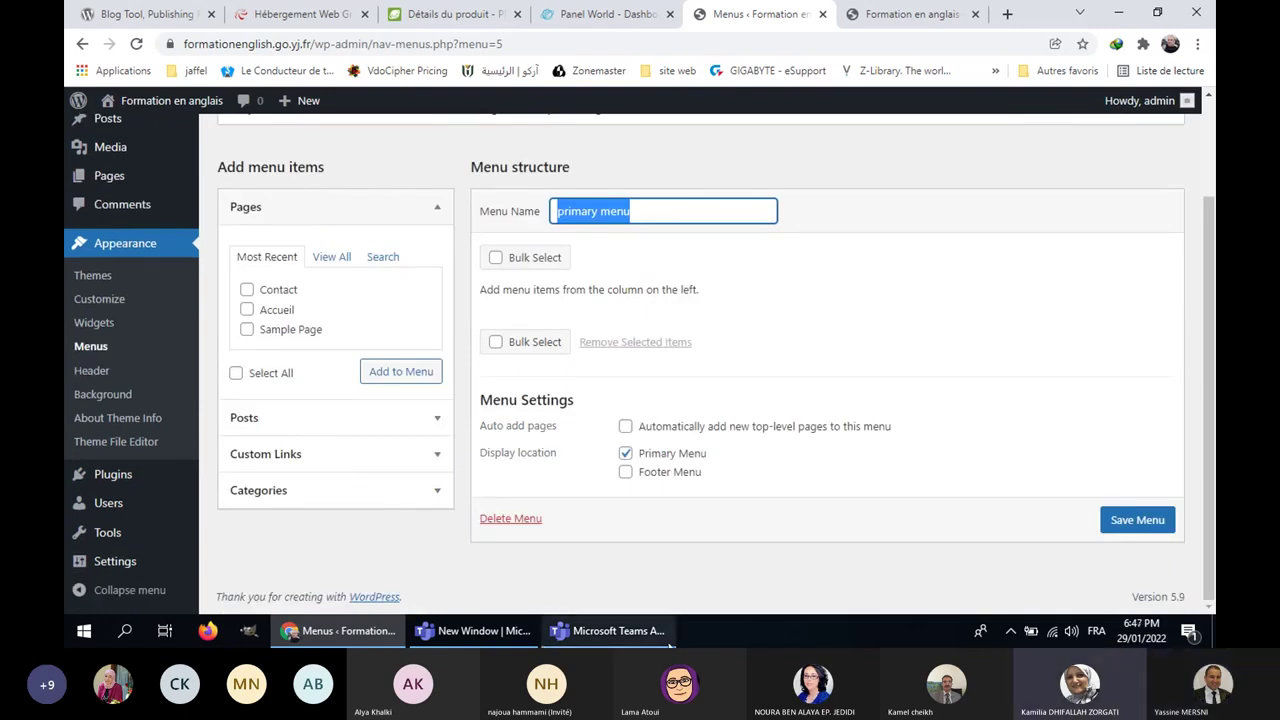
pyautogui.moveTo(655, 645)
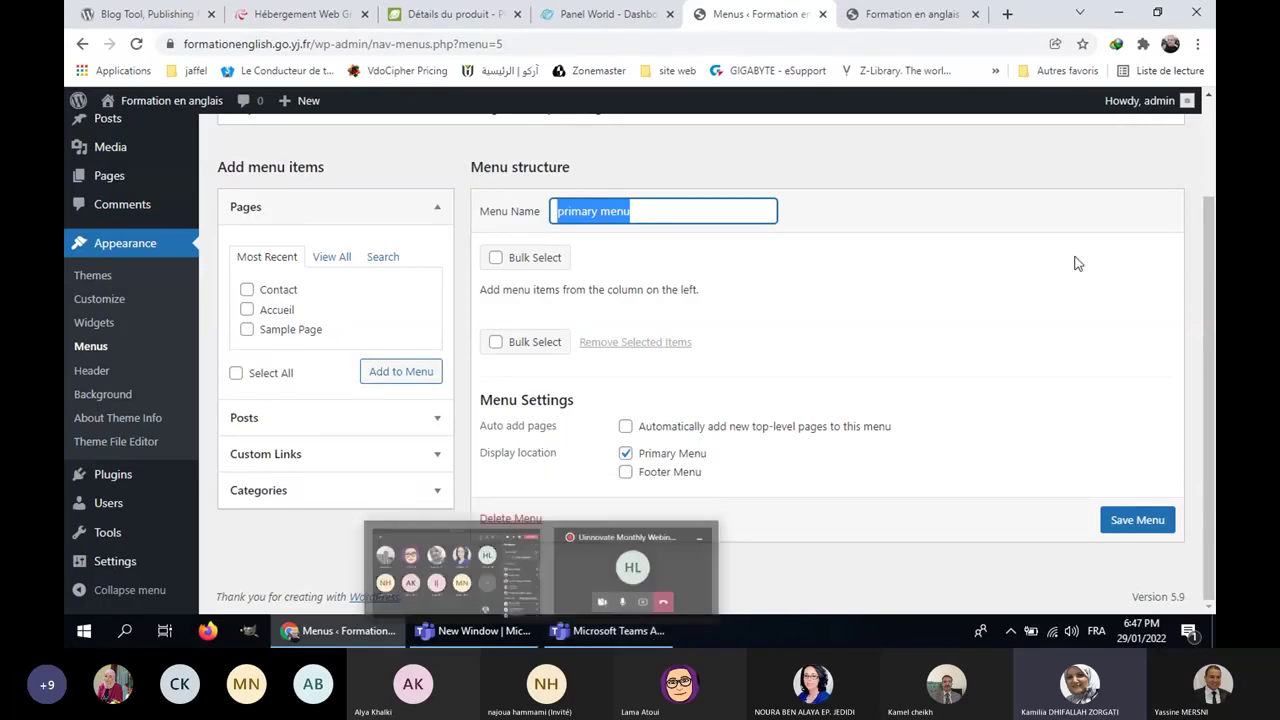
pyautogui.click(600, 630)
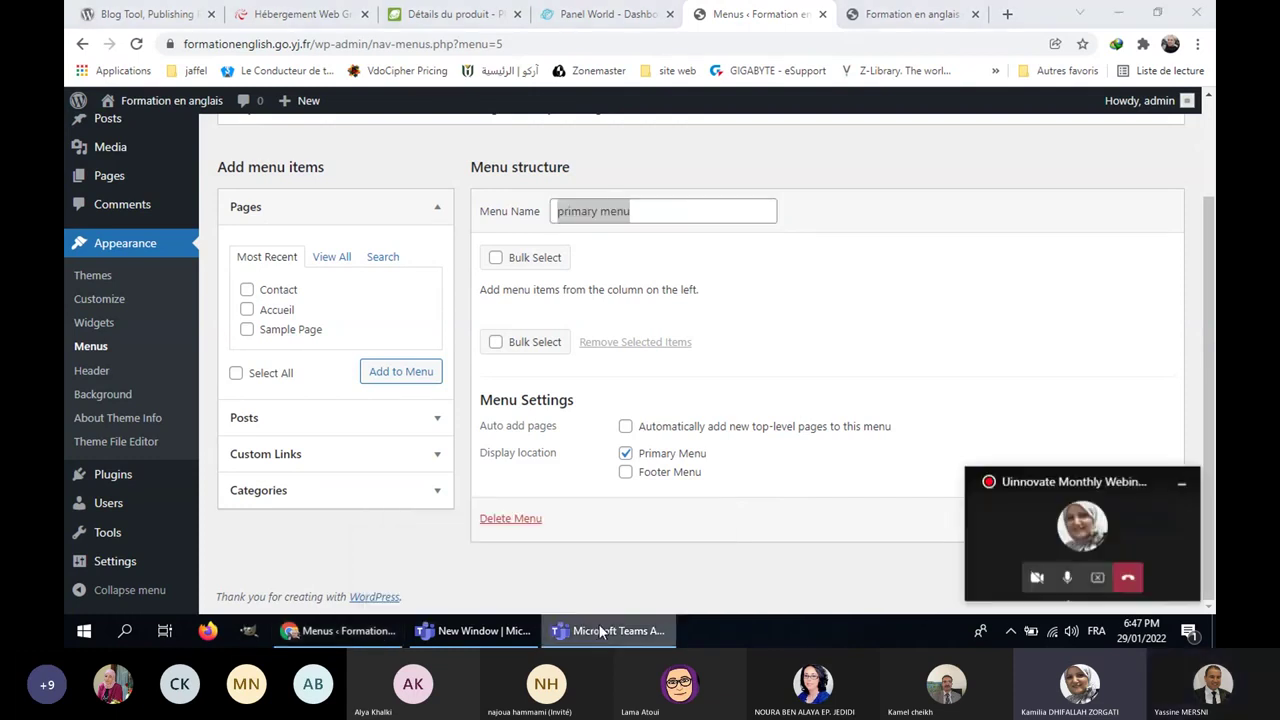
pyautogui.click(600, 630)
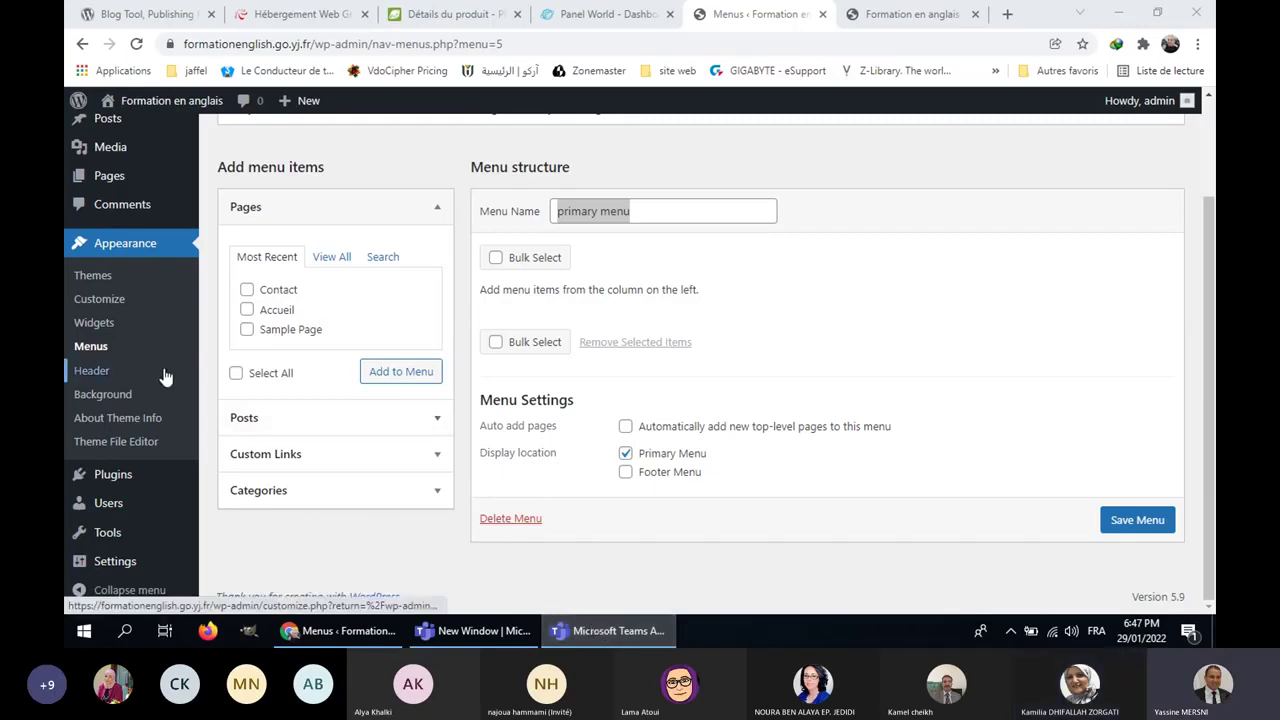
pyautogui.scroll(2, 165, 377)
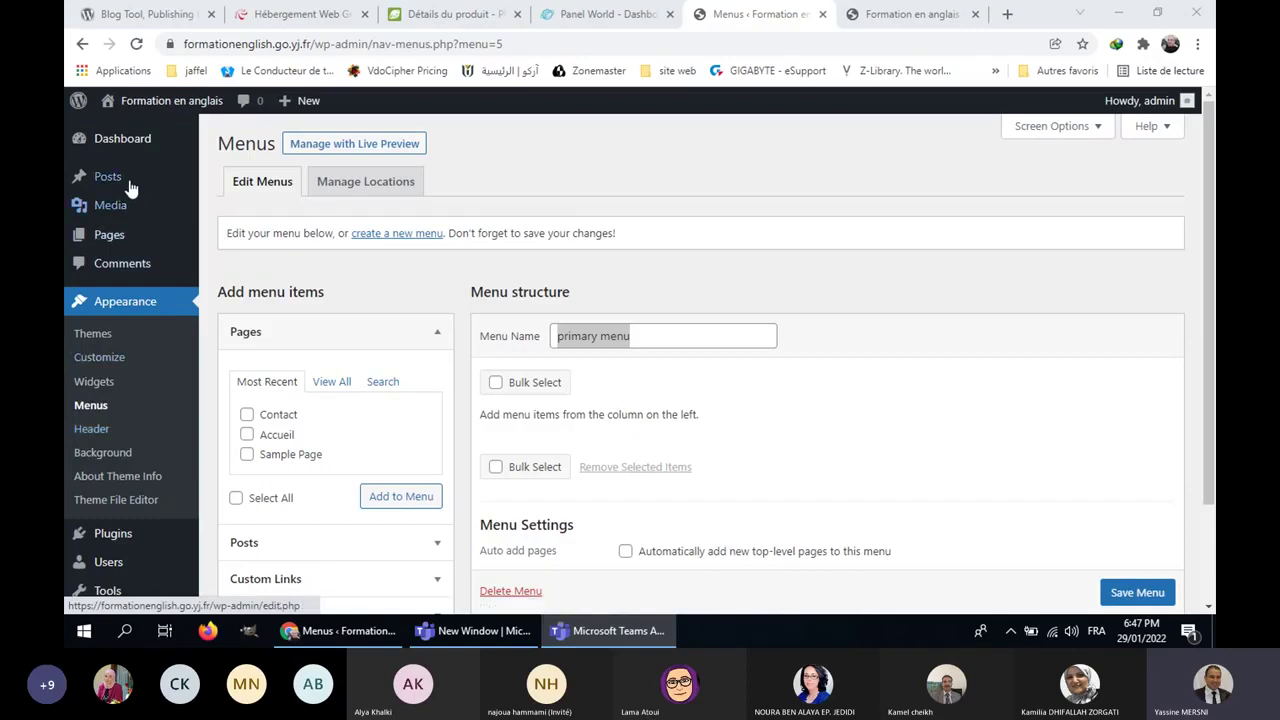
pyautogui.moveTo(114, 205)
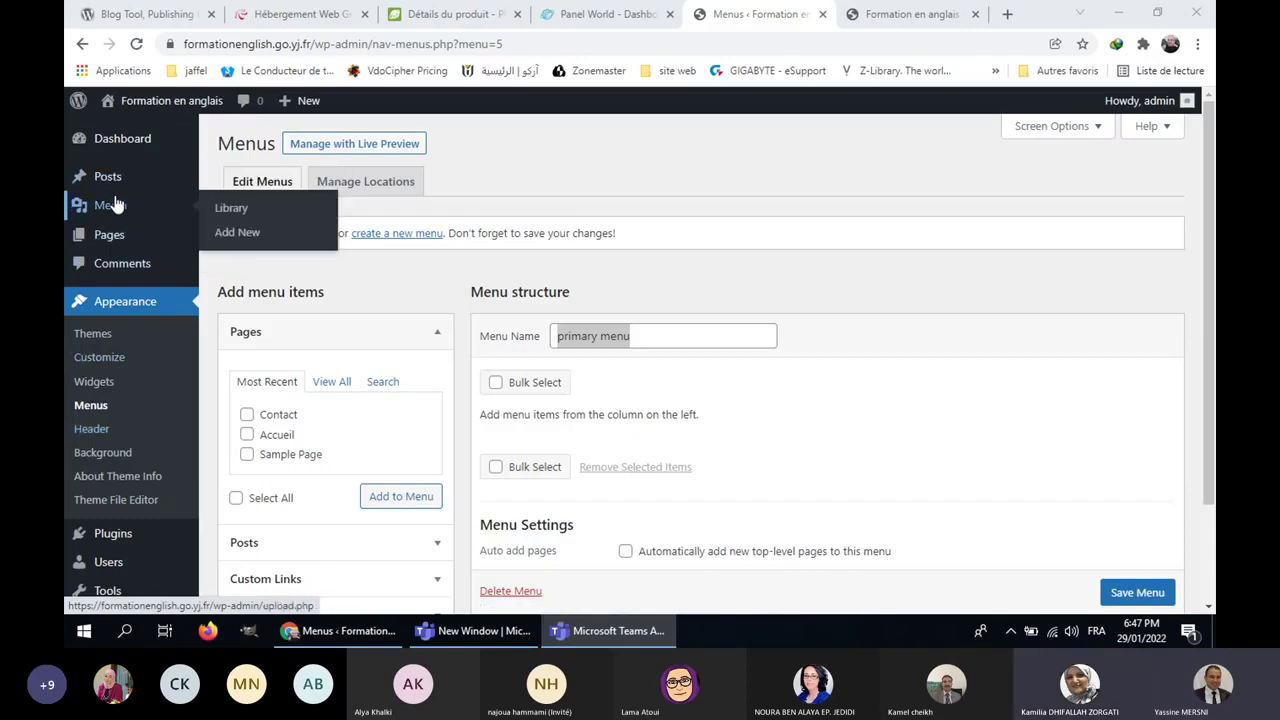
pyautogui.click(883, 14)
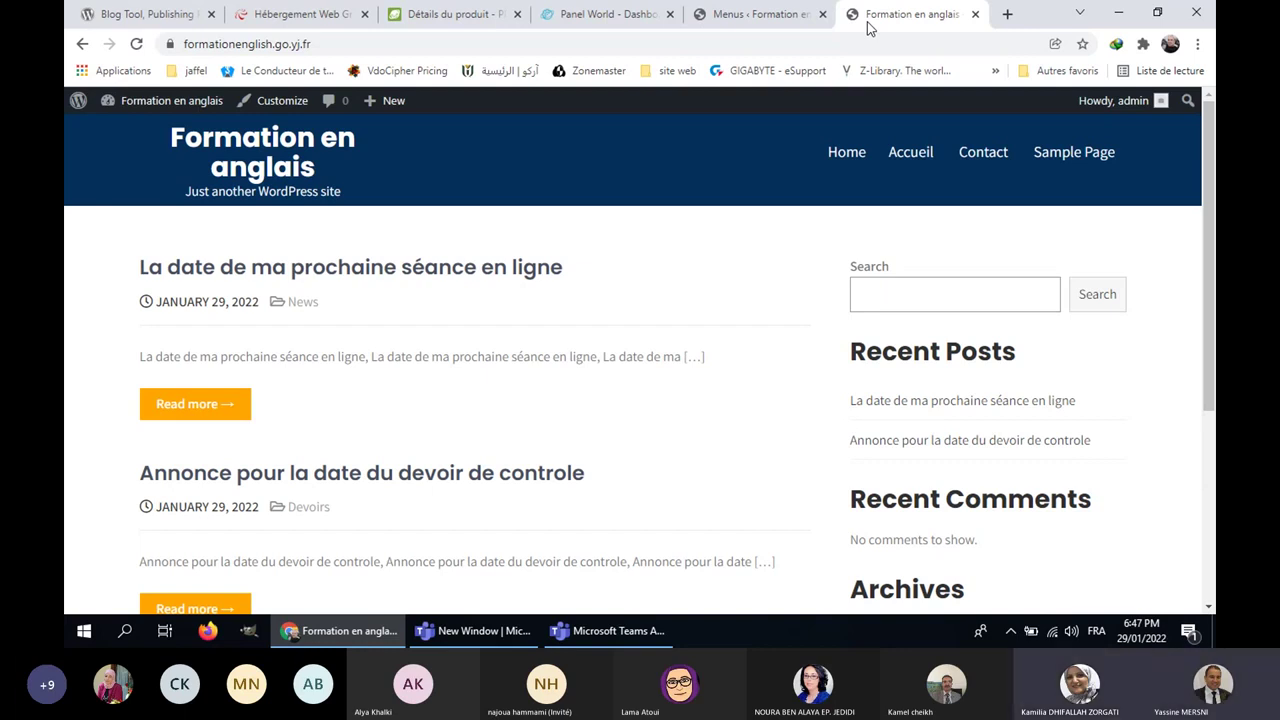
pyautogui.click(642, 631)
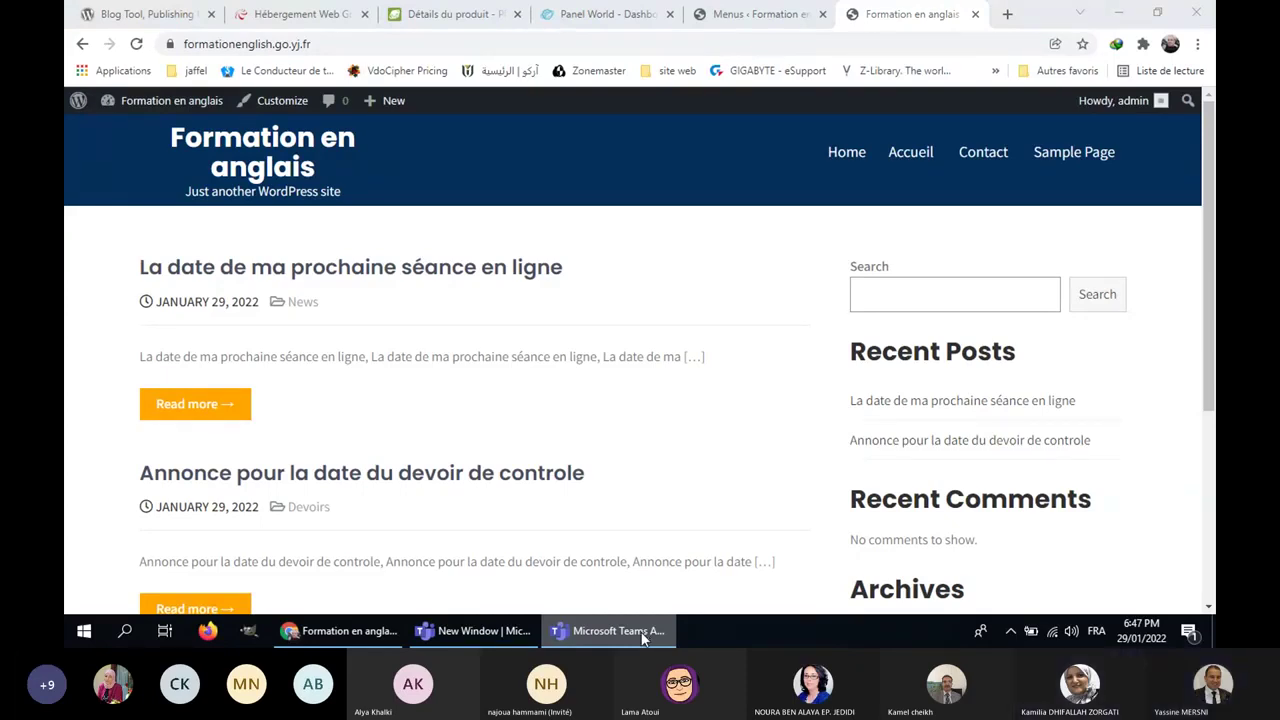
pyautogui.click(778, 24)
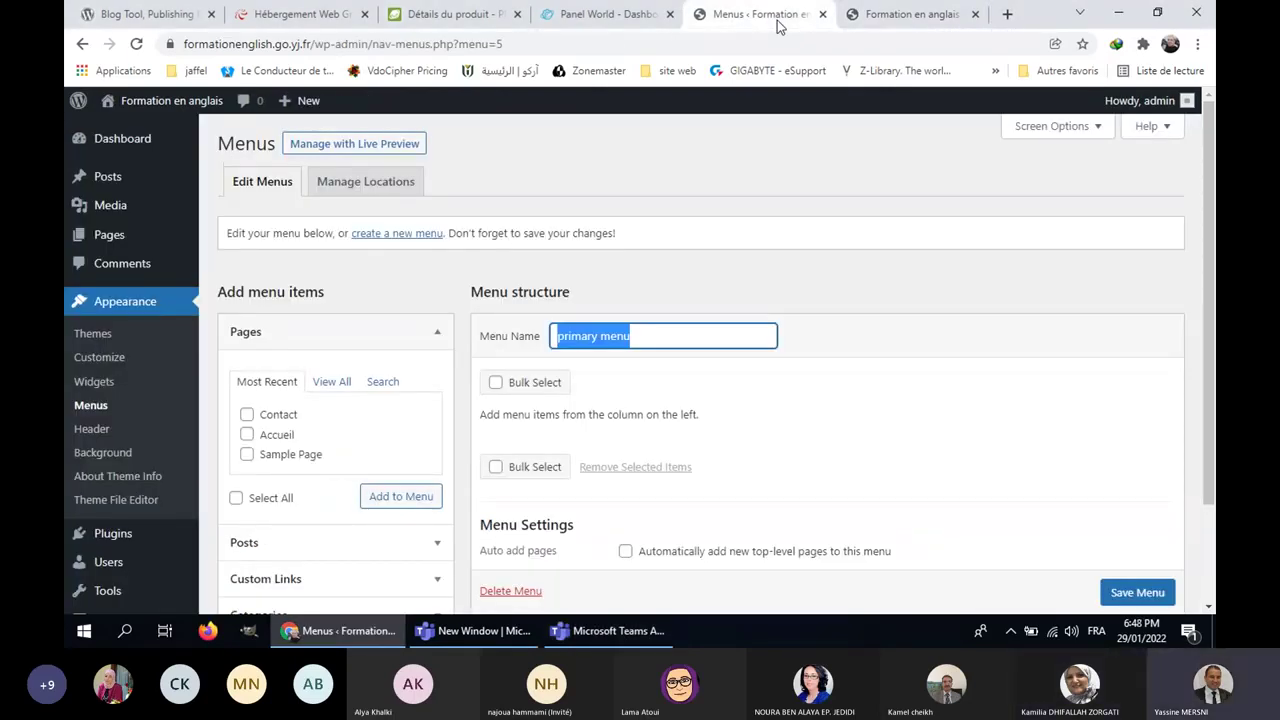
# Step: Switch to the PlanetHoster client area and open the configuration details of the formationenglish.go.yj.fr hosting from the services list
pyautogui.click(468, 14)
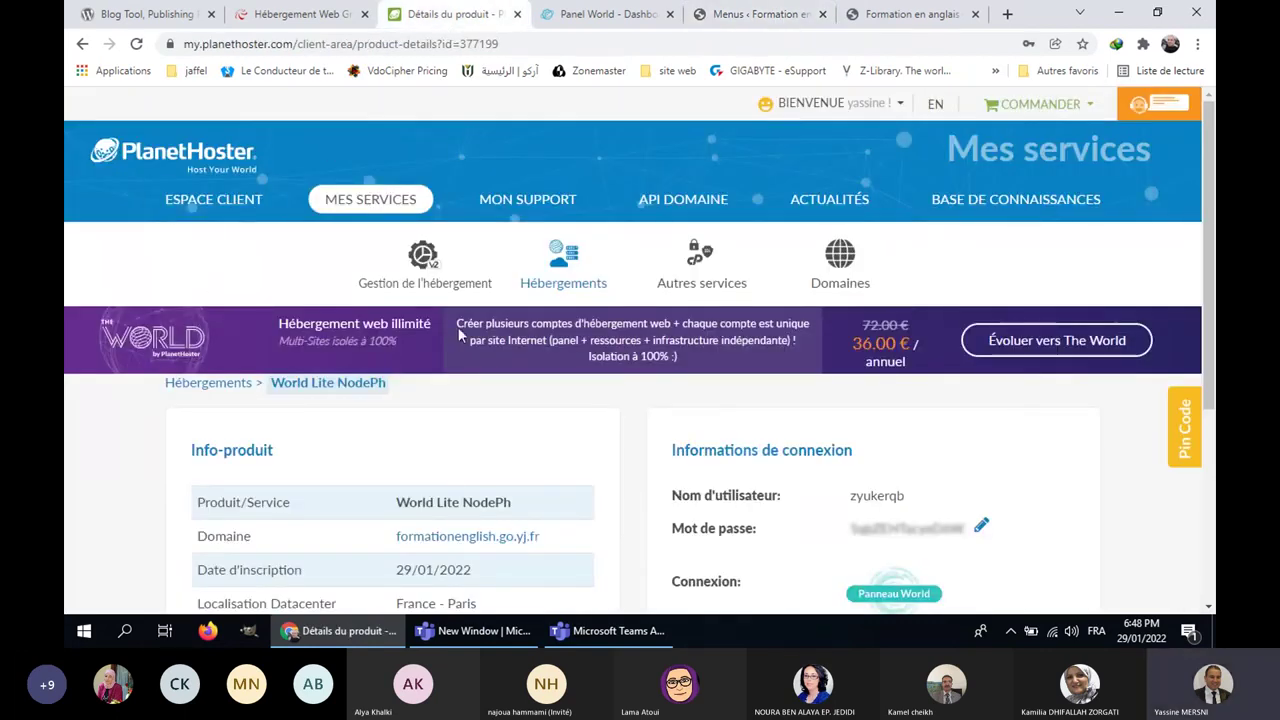
pyautogui.scroll(-1, 465, 340)
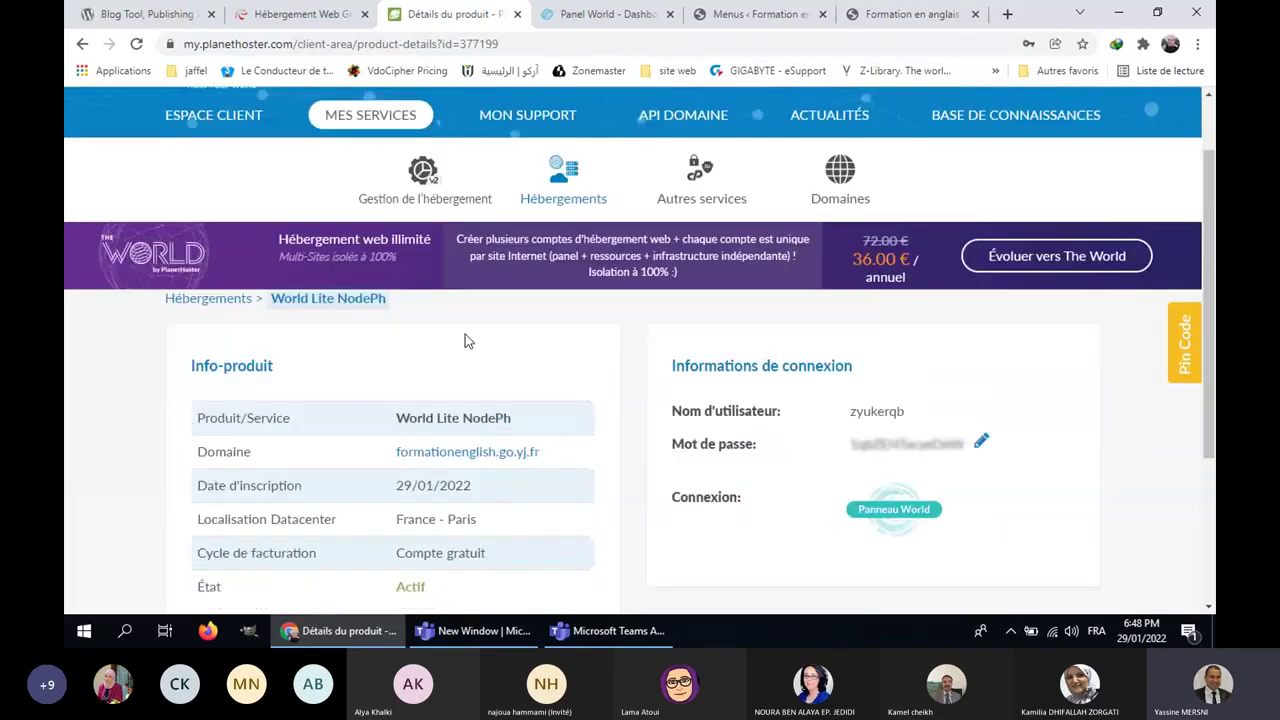
pyautogui.scroll(1, 465, 341)
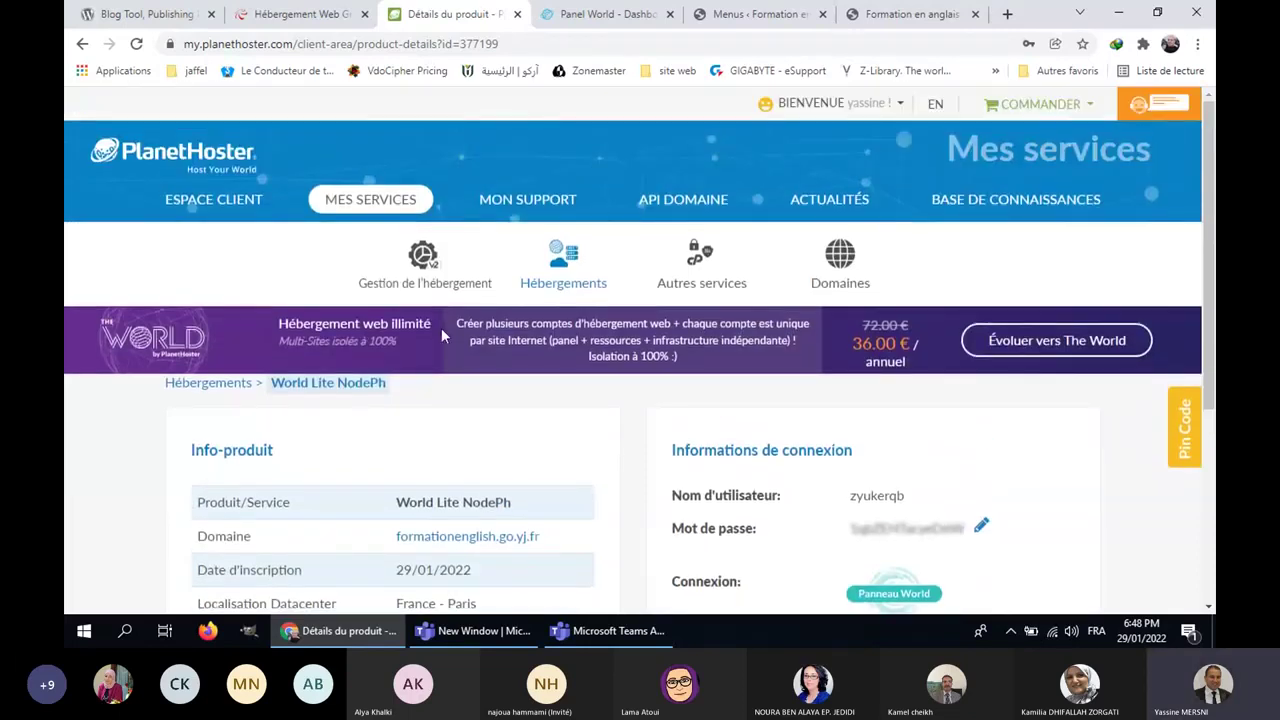
pyautogui.click(212, 153)
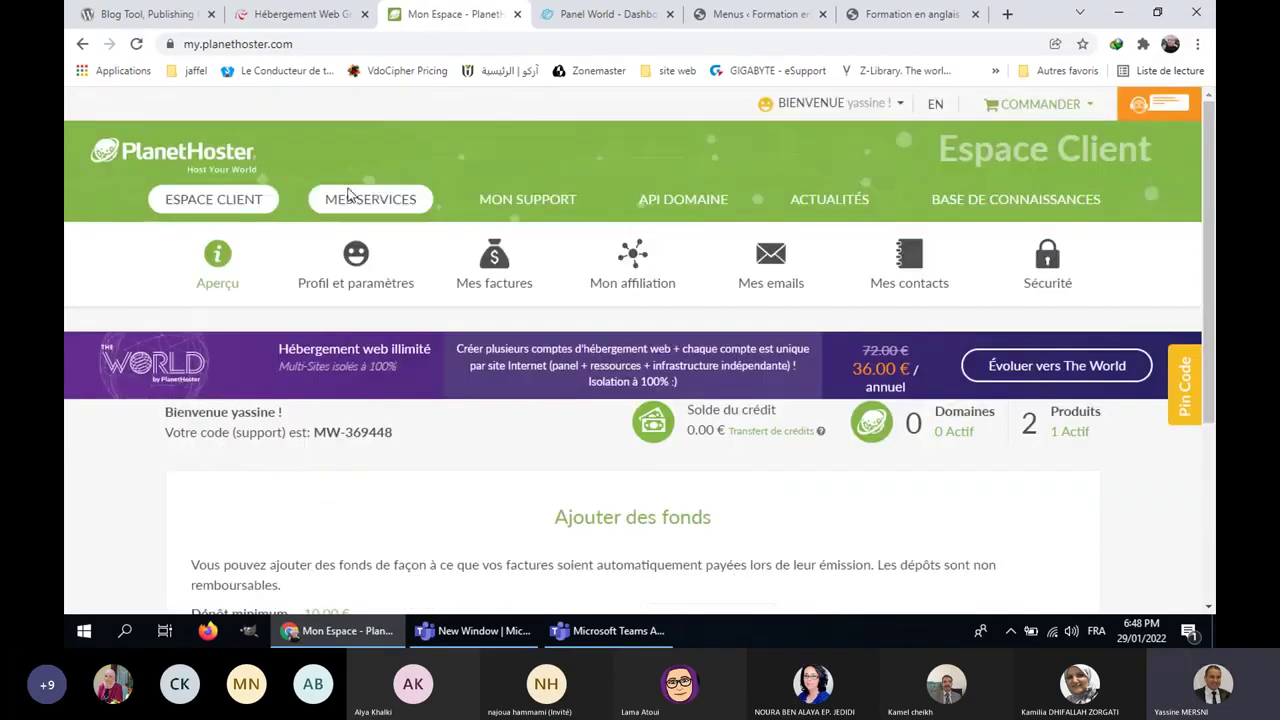
pyautogui.click(338, 199)
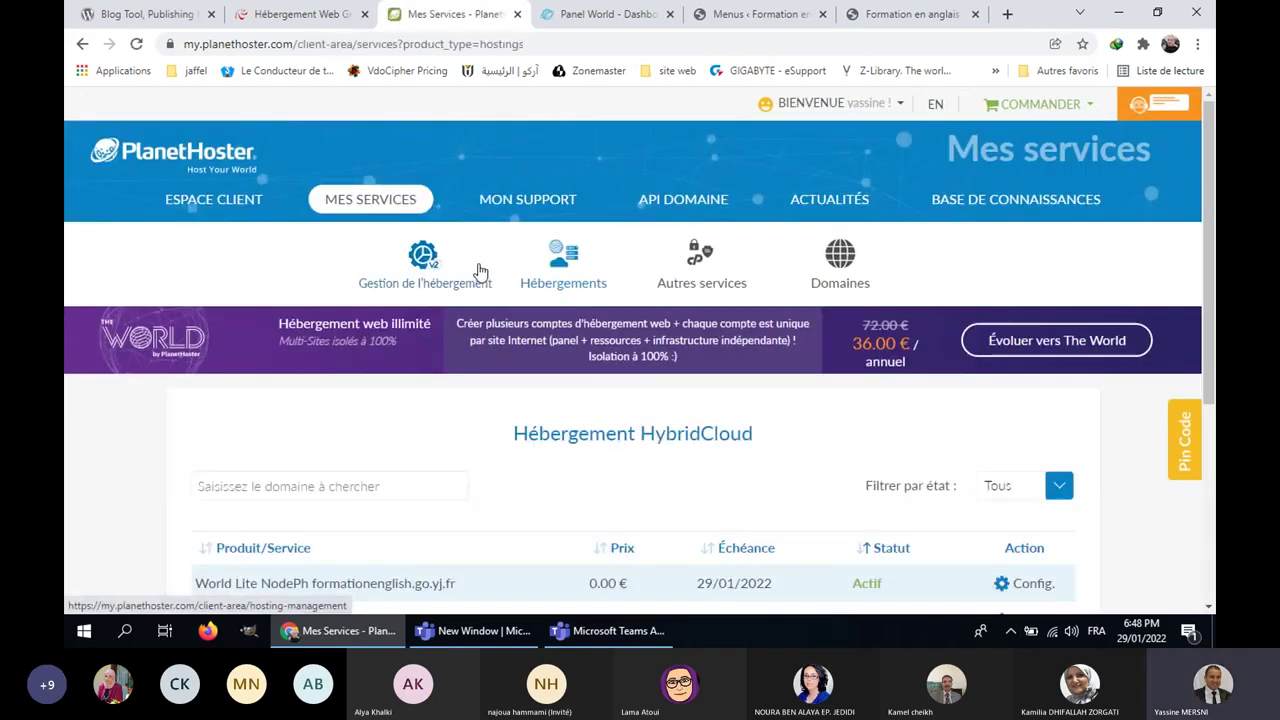
pyautogui.scroll(-2, 470, 285)
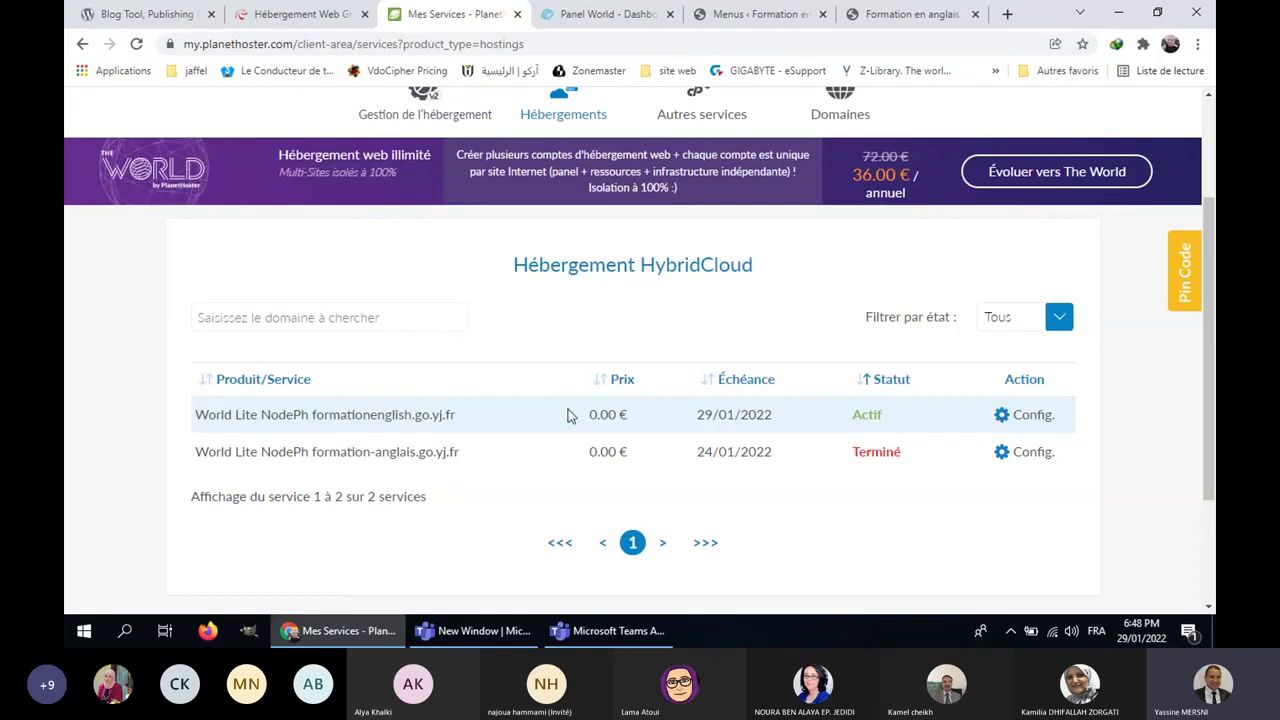
pyautogui.click(1033, 415)
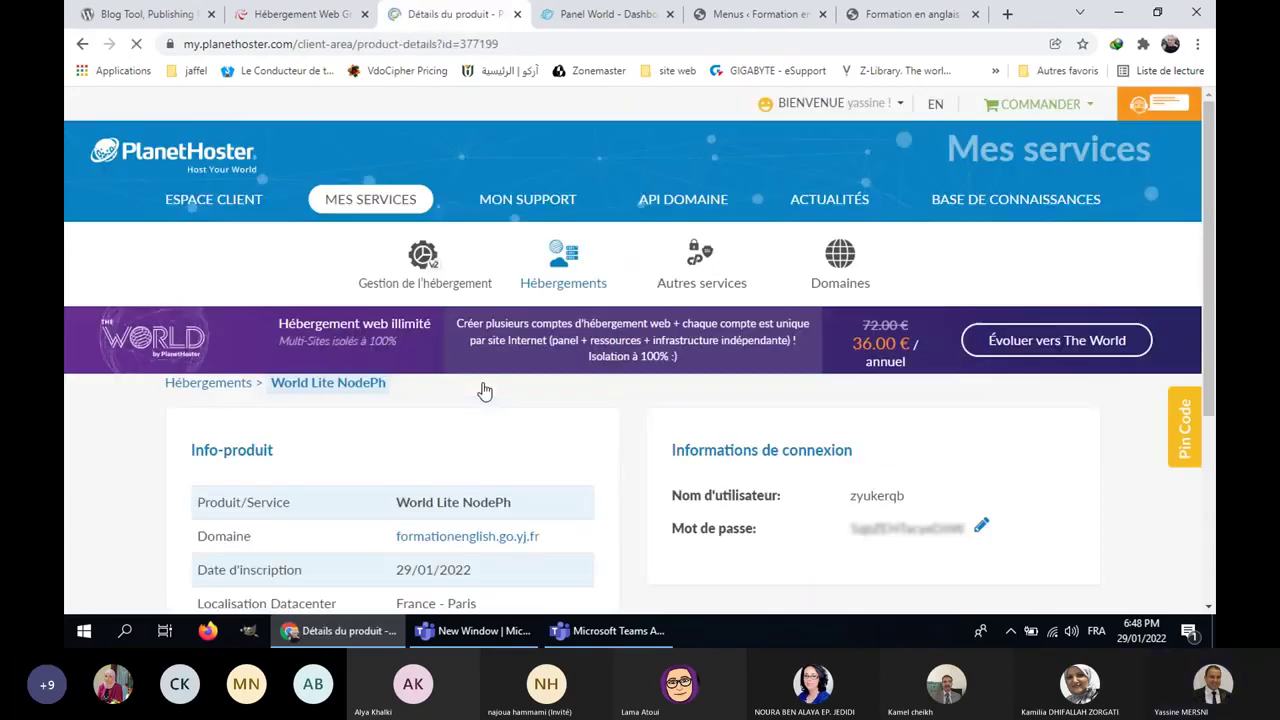
pyautogui.scroll(-3, 484, 391)
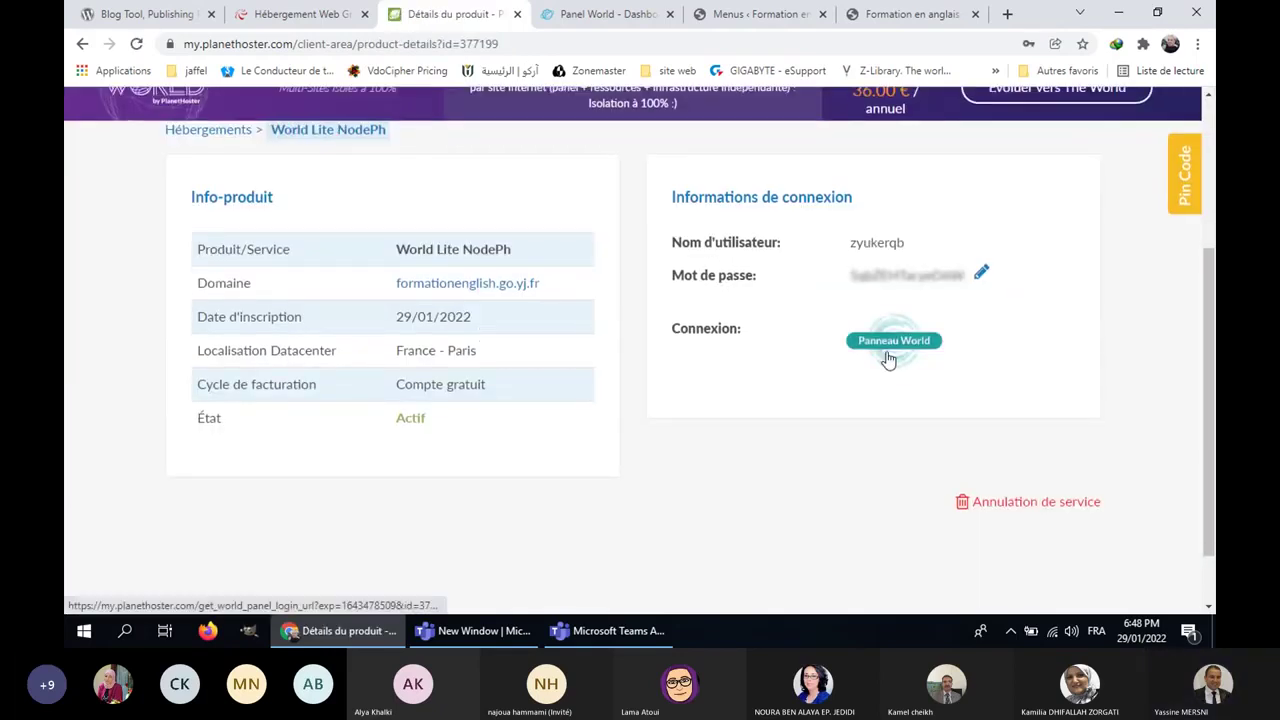
# Step: Open the World hosting panel for this hosting and display its N0C WP list of WordPress sites
pyautogui.click(891, 343)
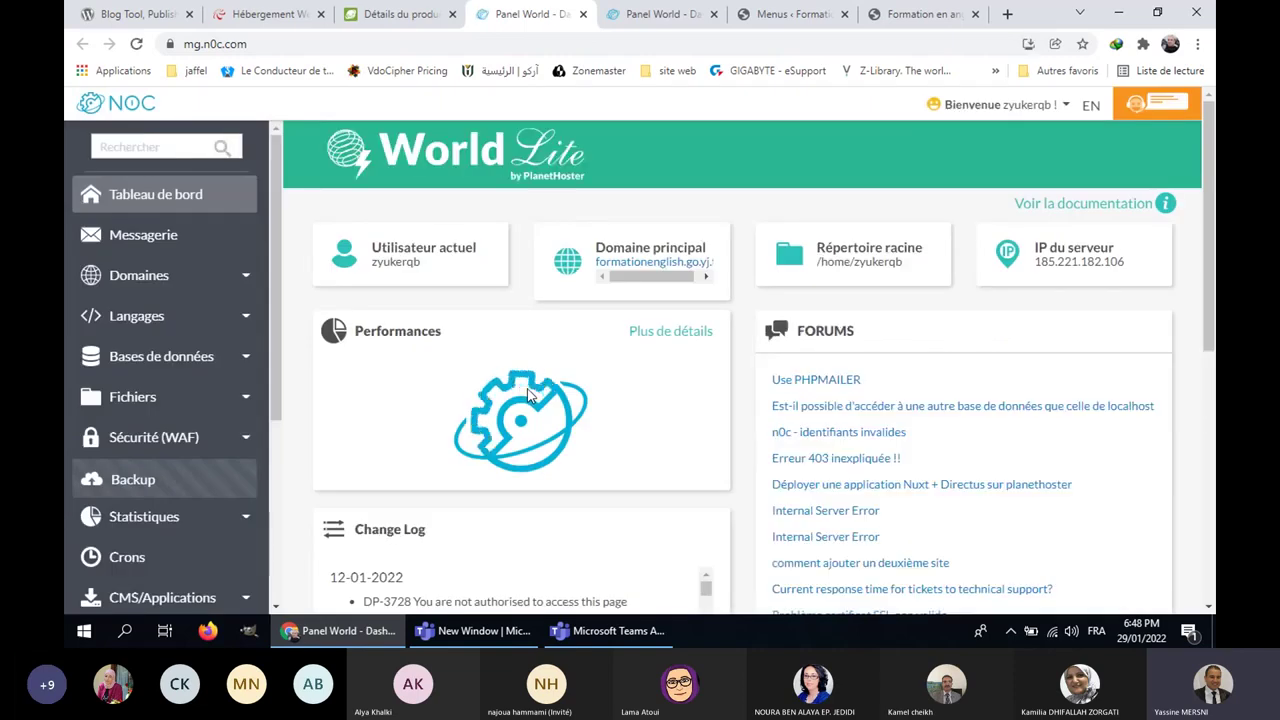
pyautogui.scroll(-3, 197, 415)
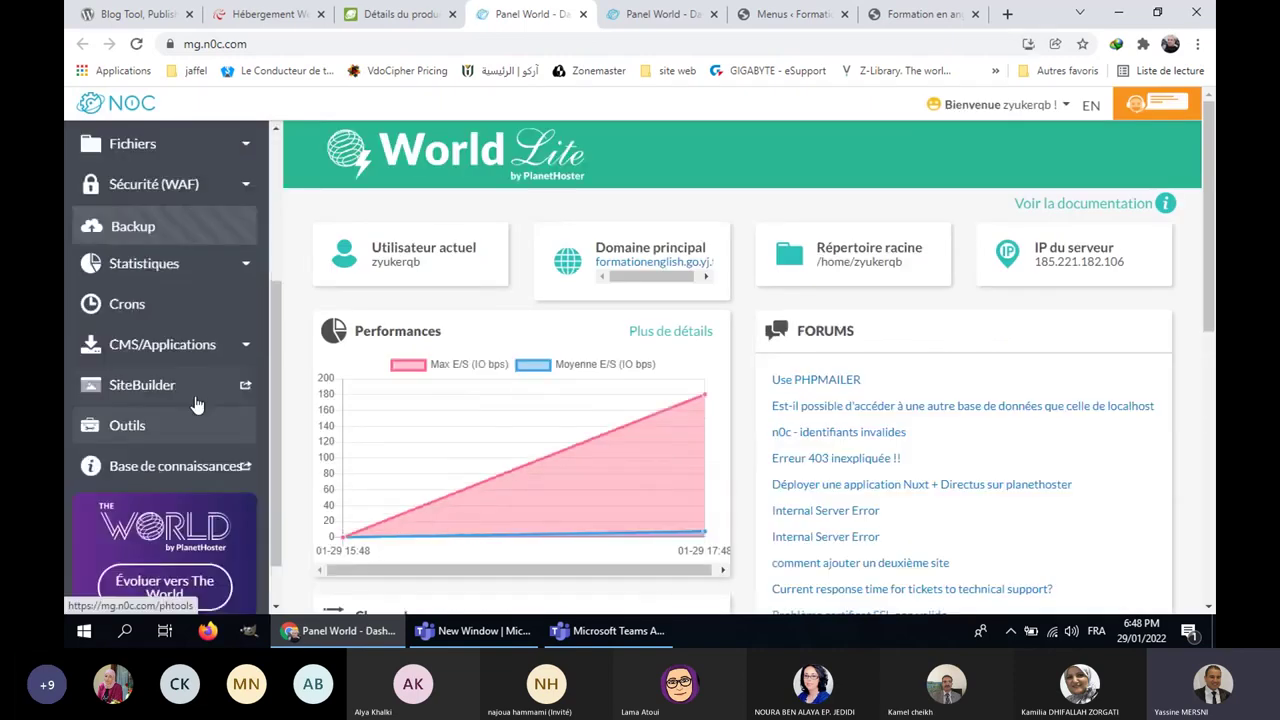
pyautogui.click(229, 347)
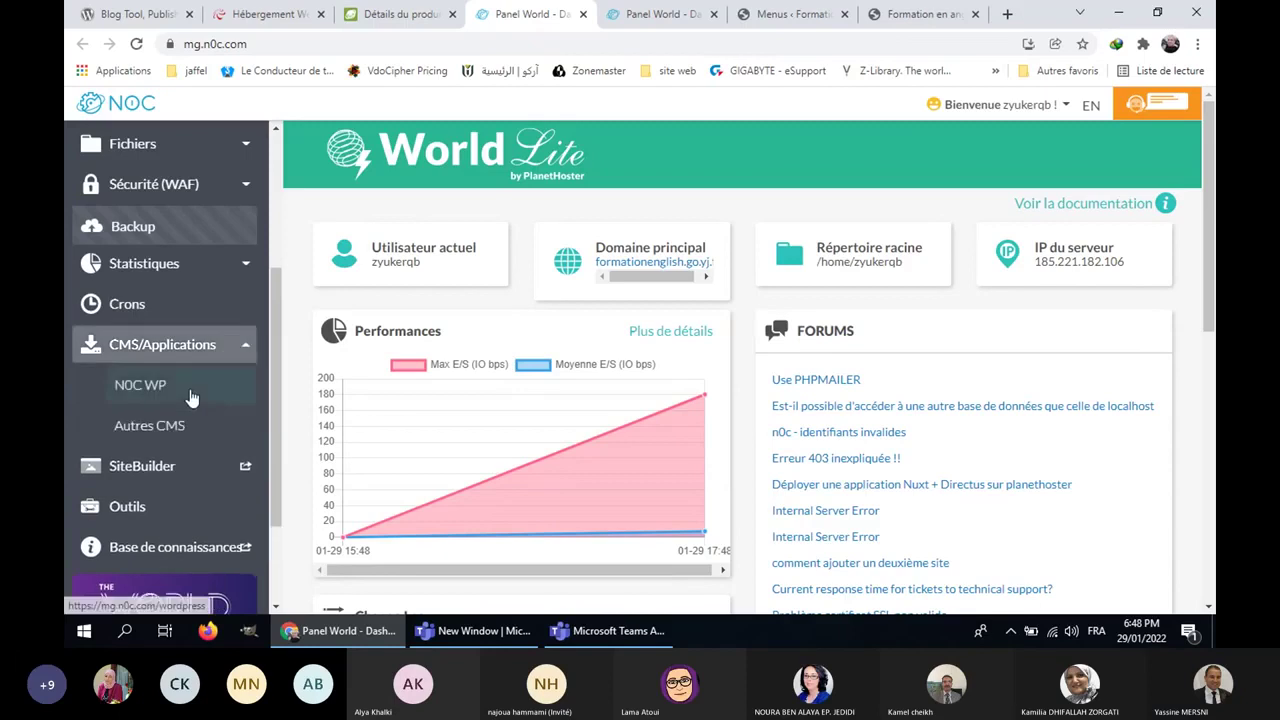
pyautogui.click(191, 398)
pyautogui.scroll(-1, 615, 423)
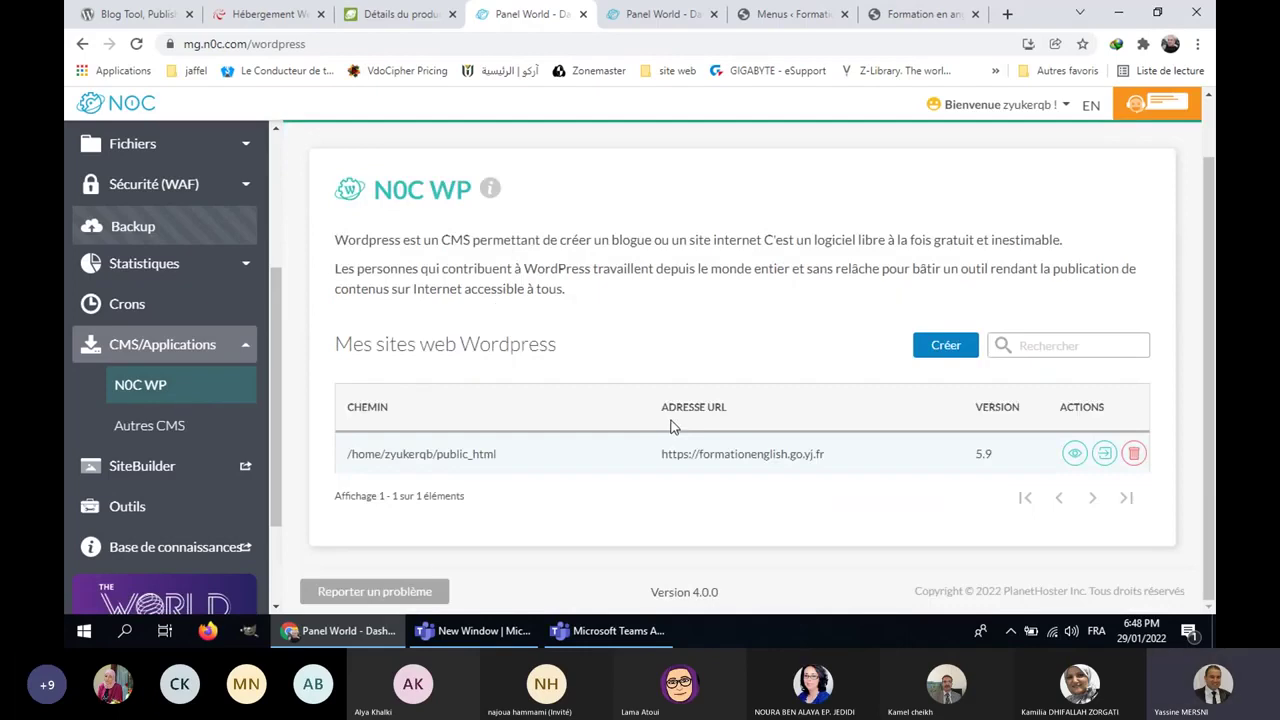
# Step: Examine the administrator, language, domain, path and blog title fields of the new WordPress application form, closing it without creating anything
pyautogui.click(946, 346)
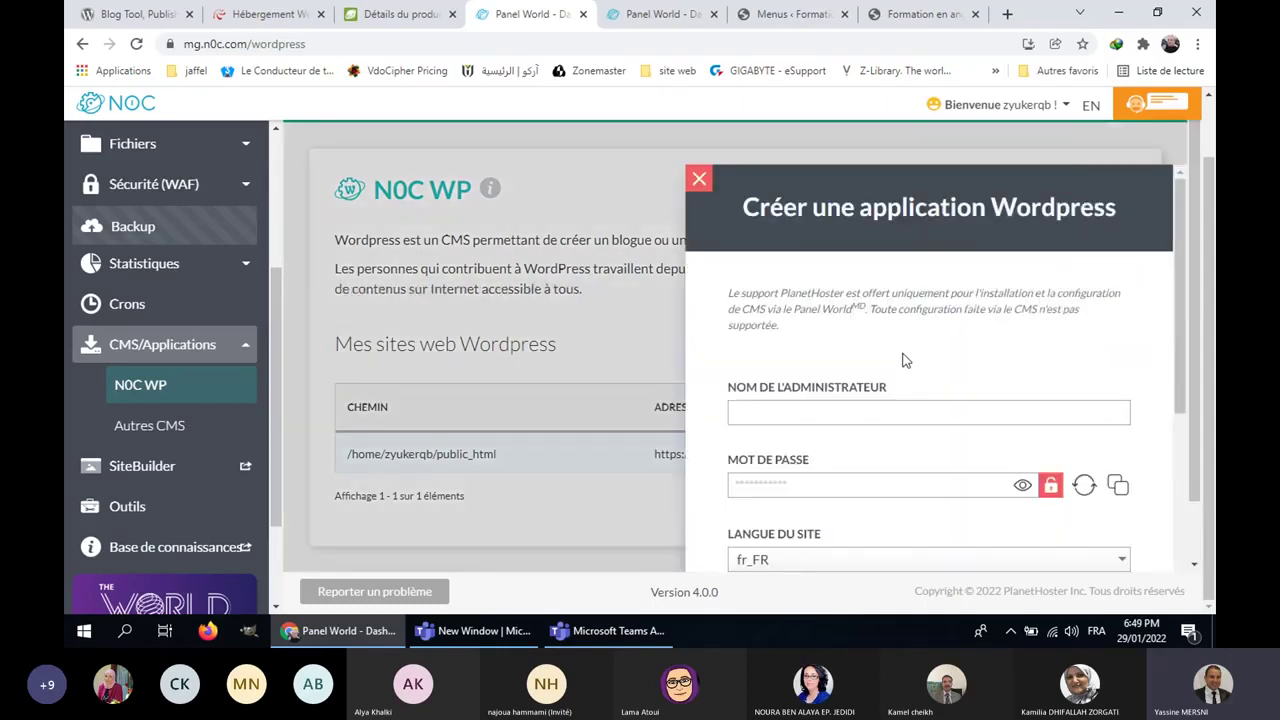
pyautogui.scroll(-2, 904, 360)
pyautogui.scroll(1, 740, 335)
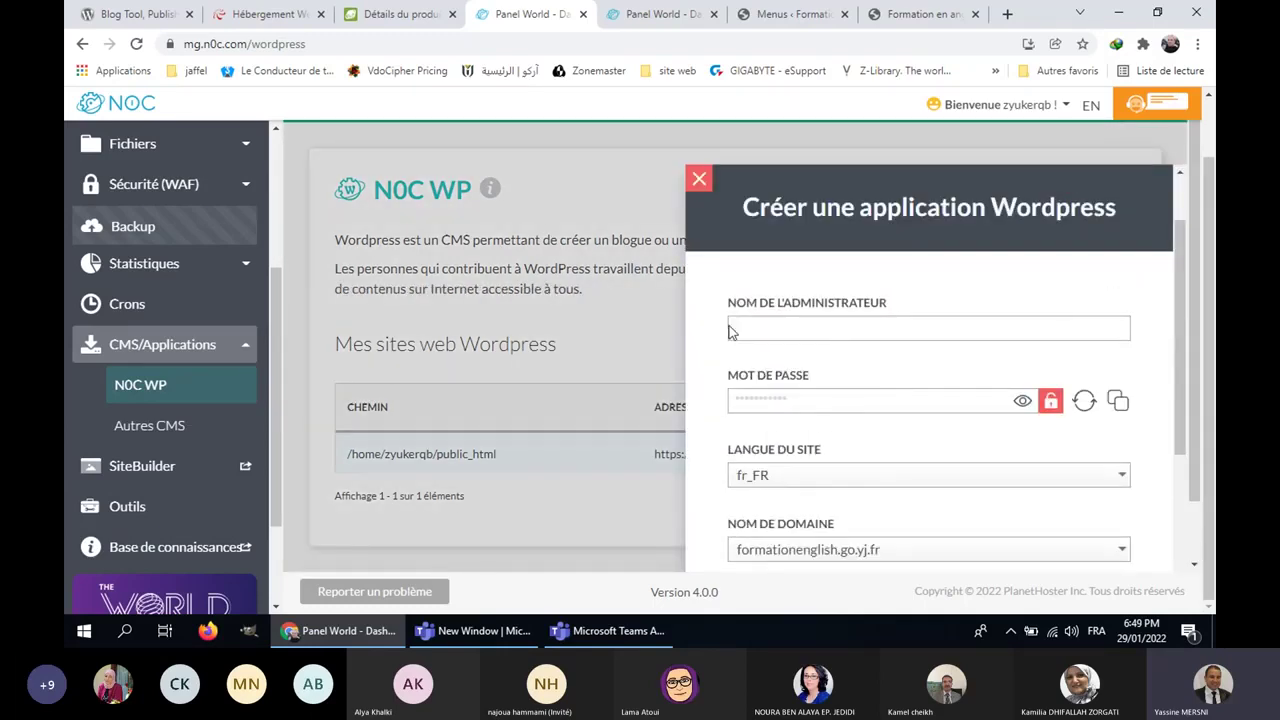
pyautogui.click(805, 400)
pyautogui.click(806, 436)
pyautogui.scroll(-1, 771, 388)
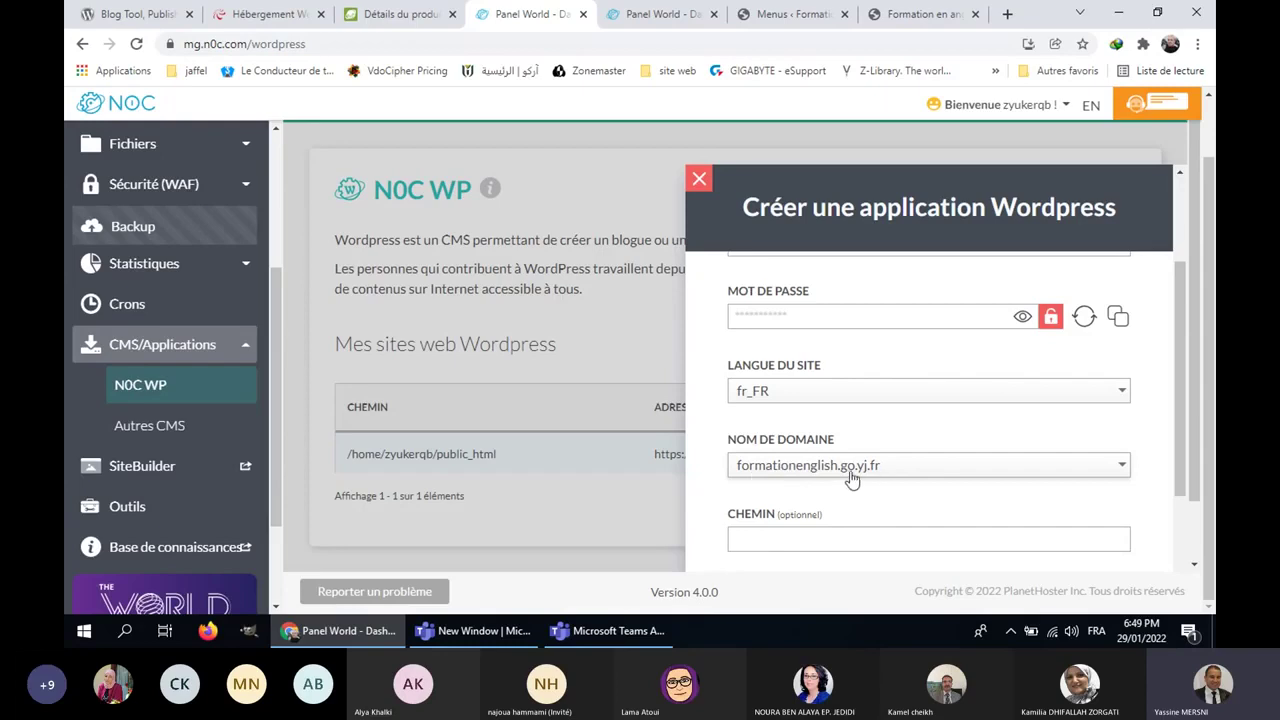
pyautogui.scroll(-3, 851, 480)
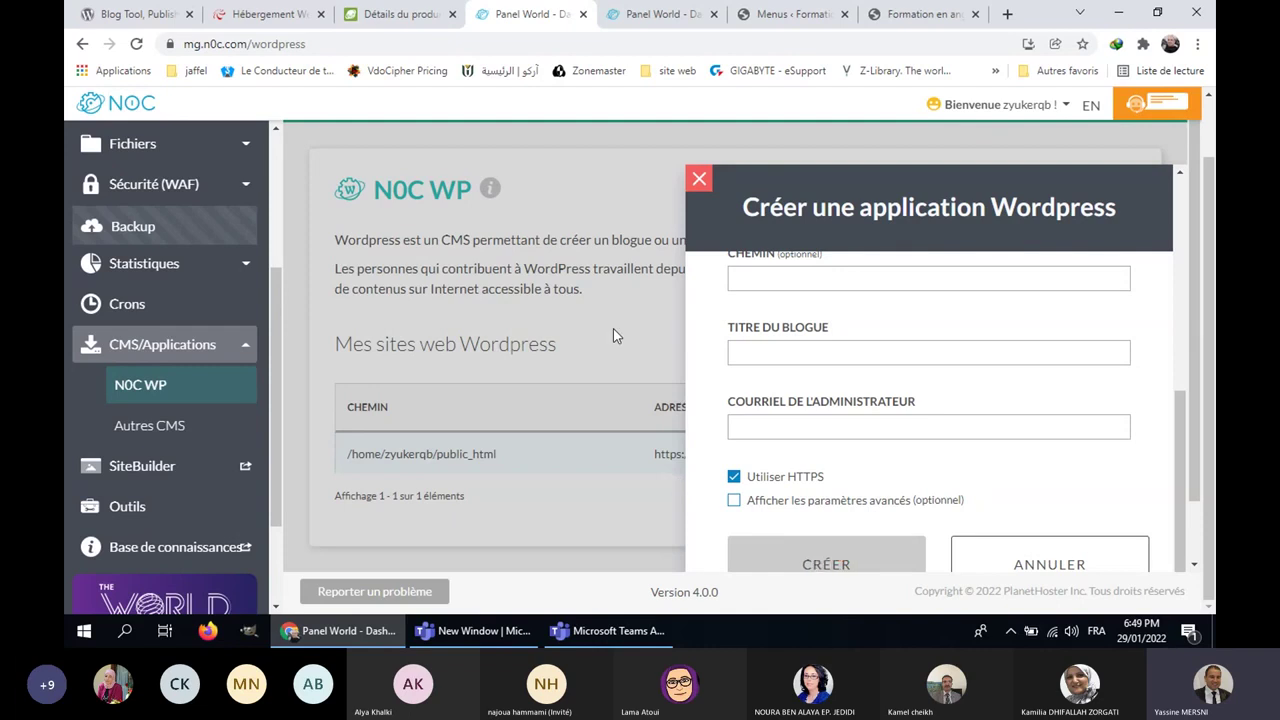
pyautogui.click(699, 178)
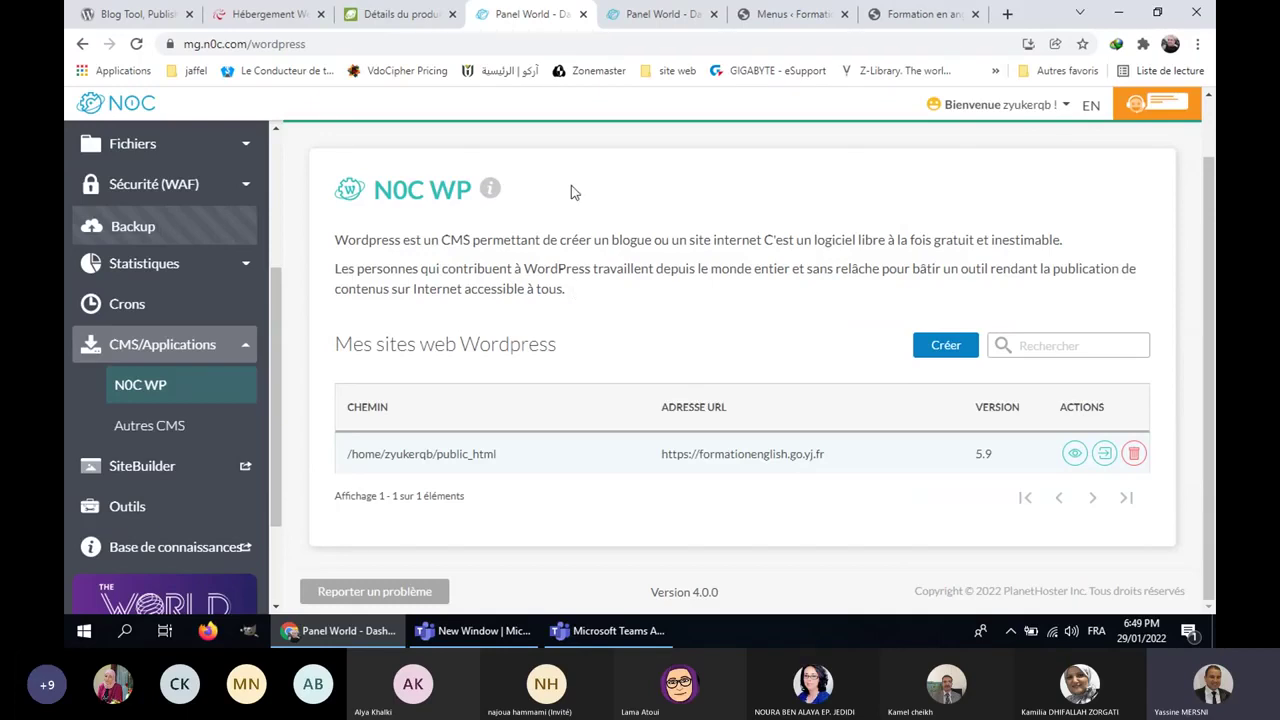
# Step: Switch back to the site admin's Menus page and look over the admin sections and the primary menu's settings
pyautogui.click(900, 14)
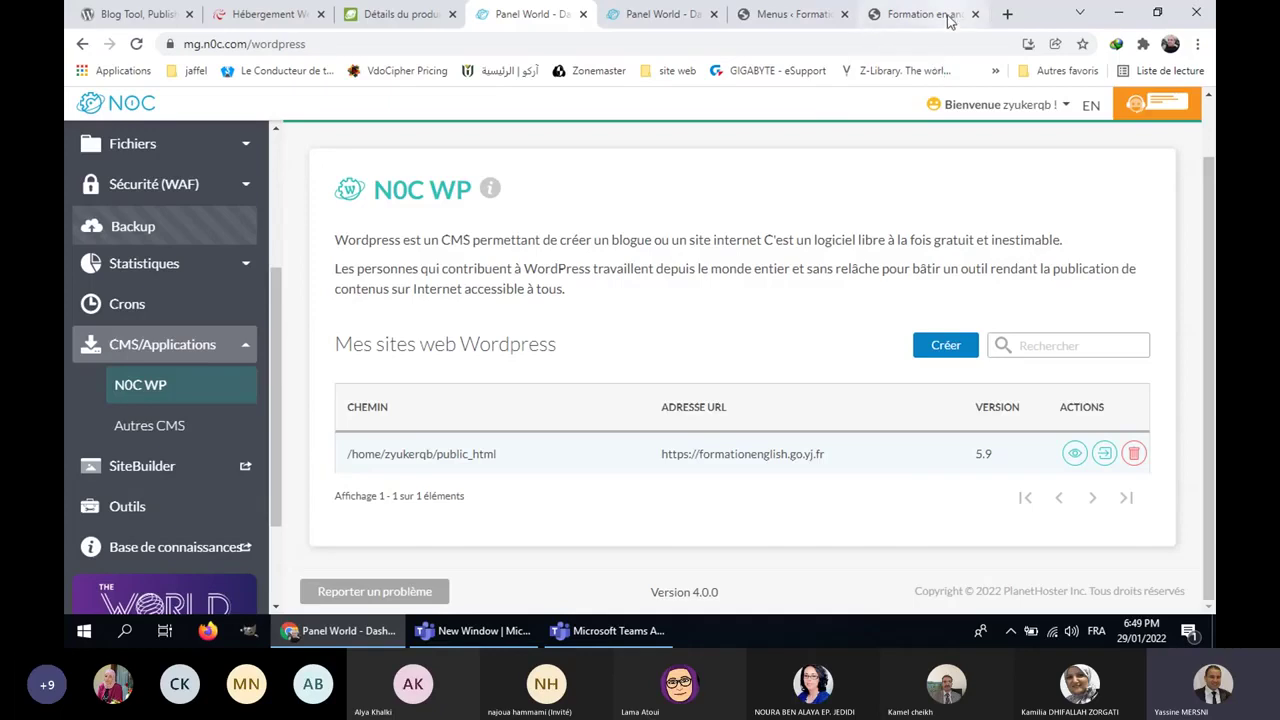
pyautogui.click(800, 20)
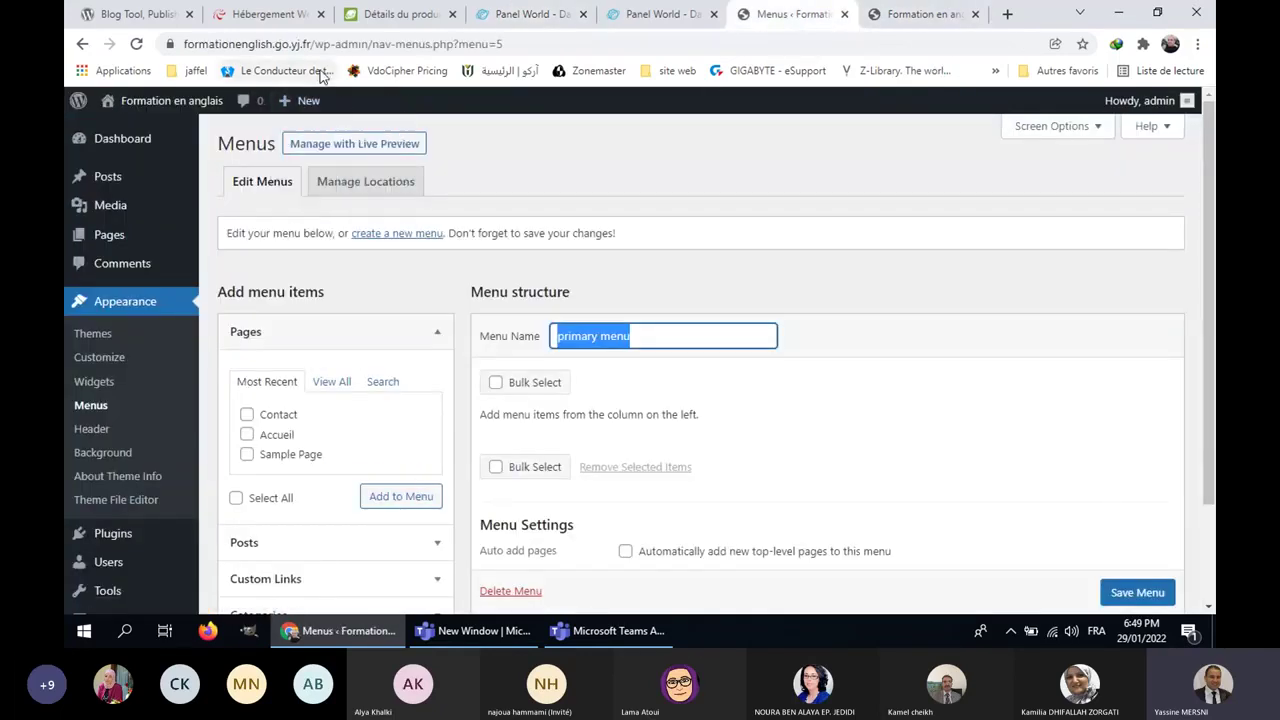
pyautogui.click(920, 14)
pyautogui.click(762, 16)
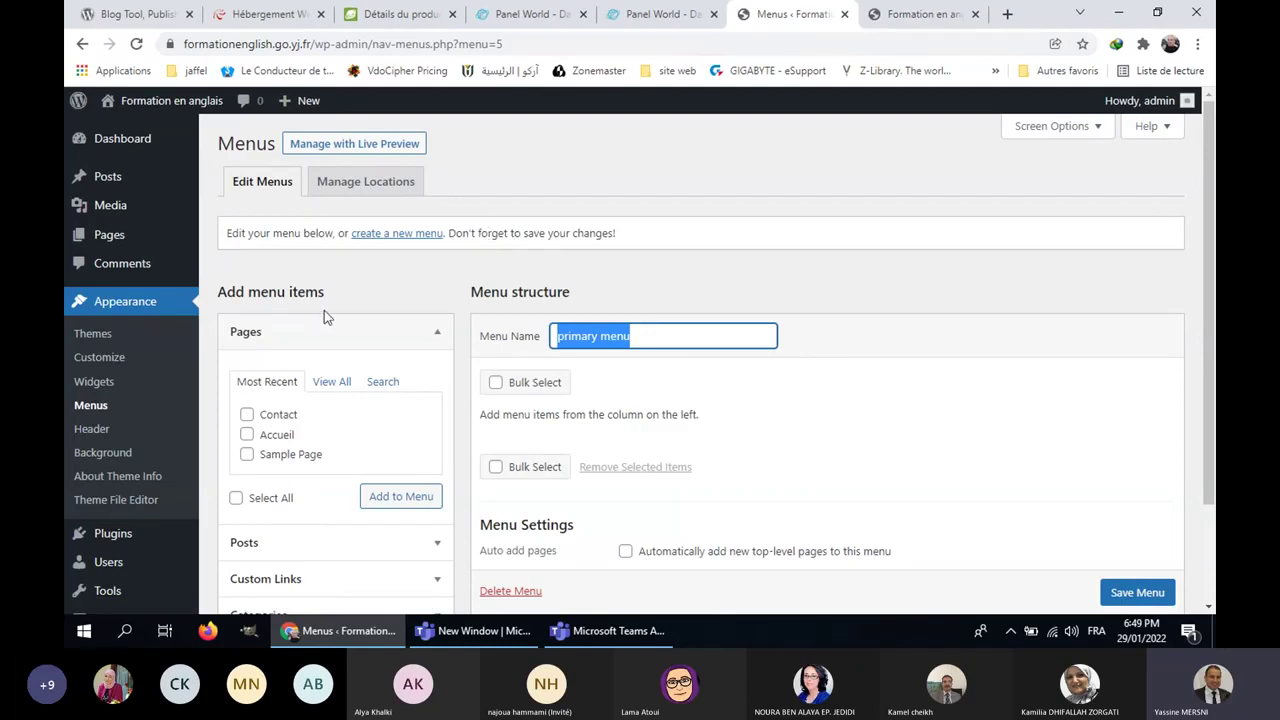
pyautogui.moveTo(189, 245)
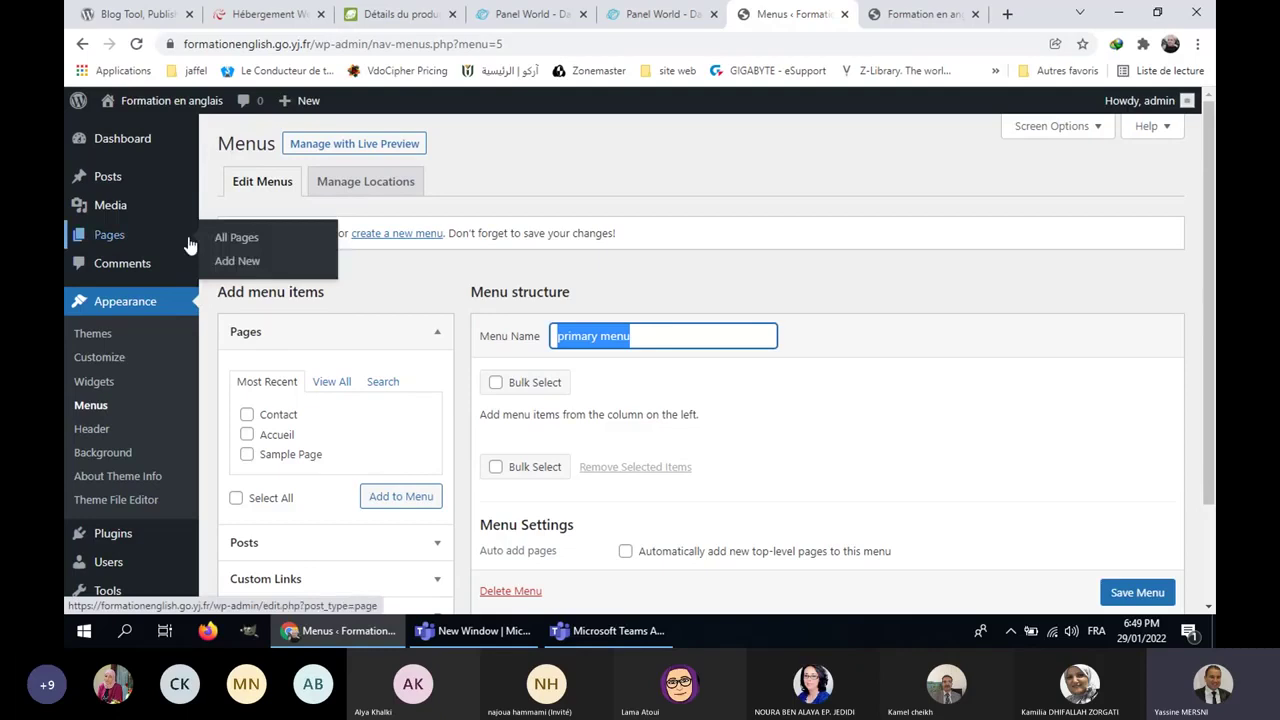
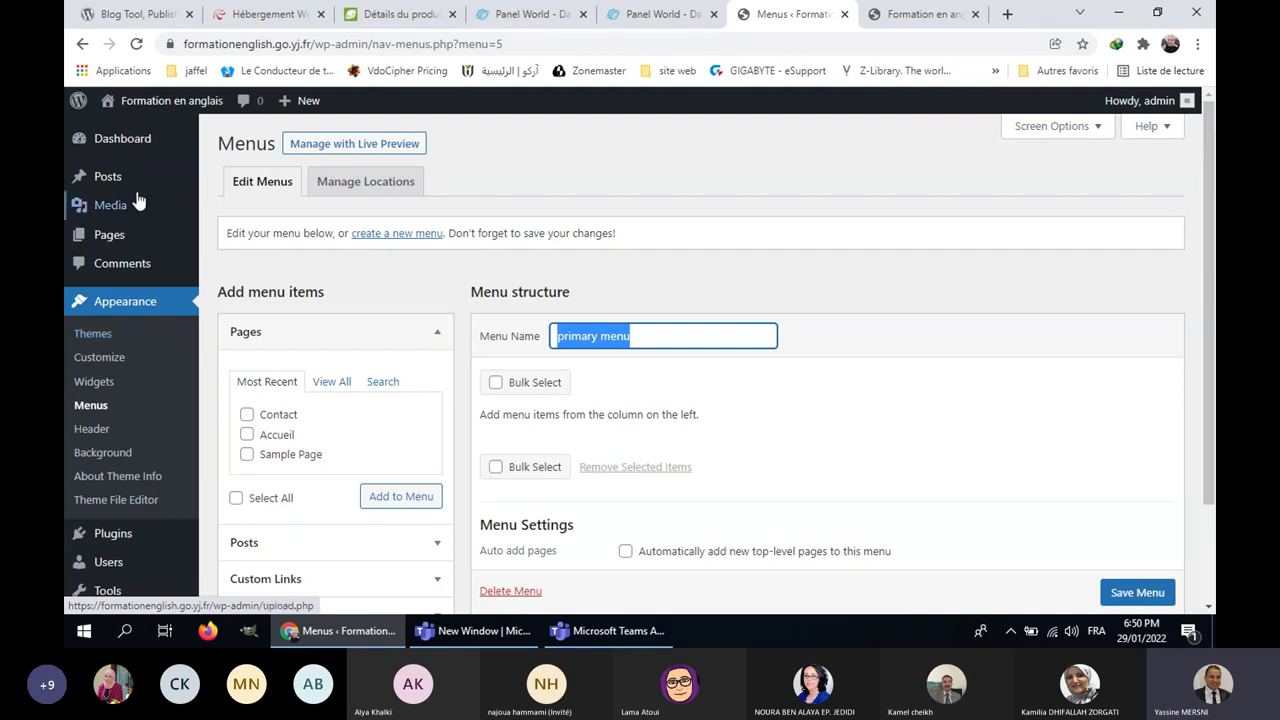
pyautogui.moveTo(133, 184)
pyautogui.scroll(-3, 160, 260)
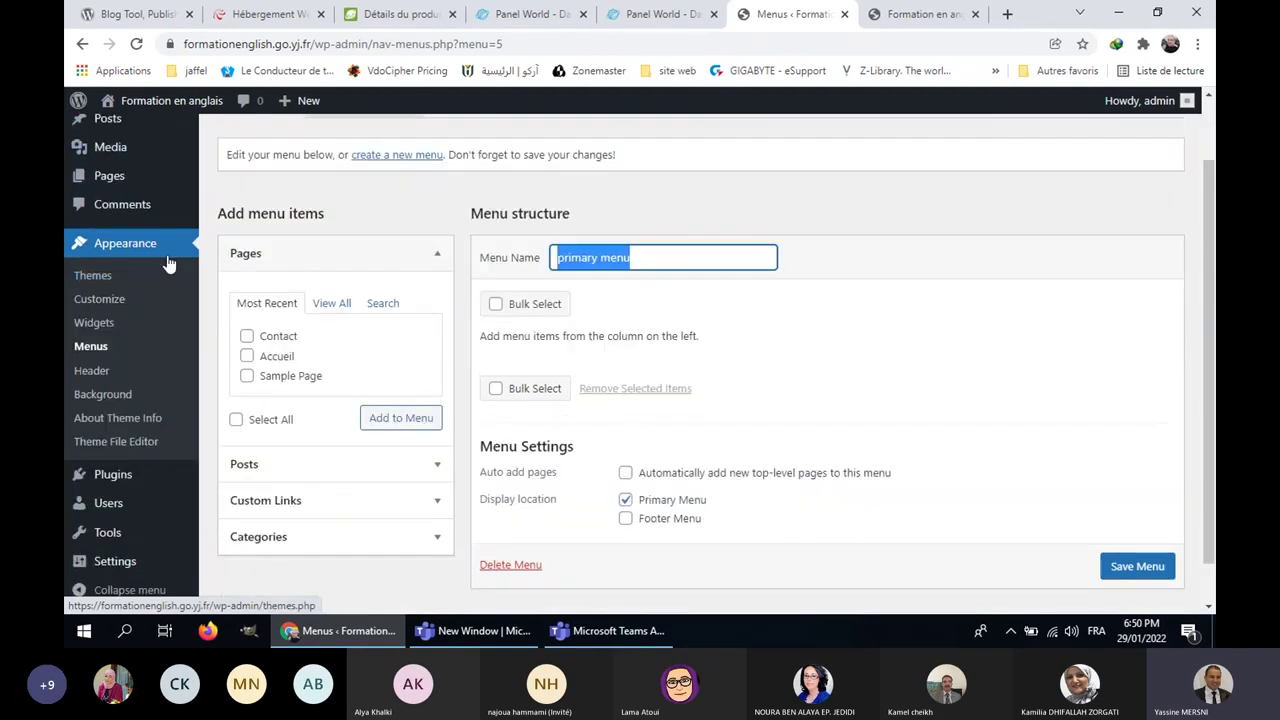
pyautogui.scroll(3, 150, 417)
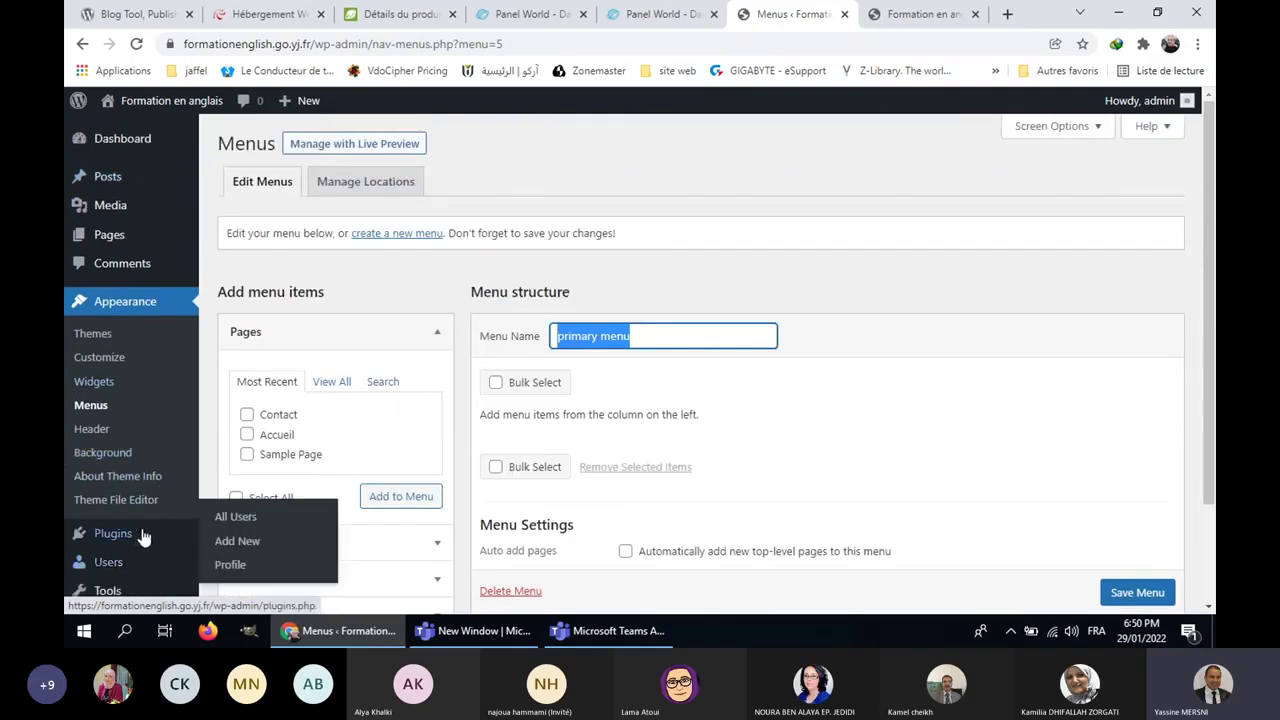
# Step: Review the site's existing pages, post categories and posts lists in the admin
pyautogui.moveTo(175, 234)
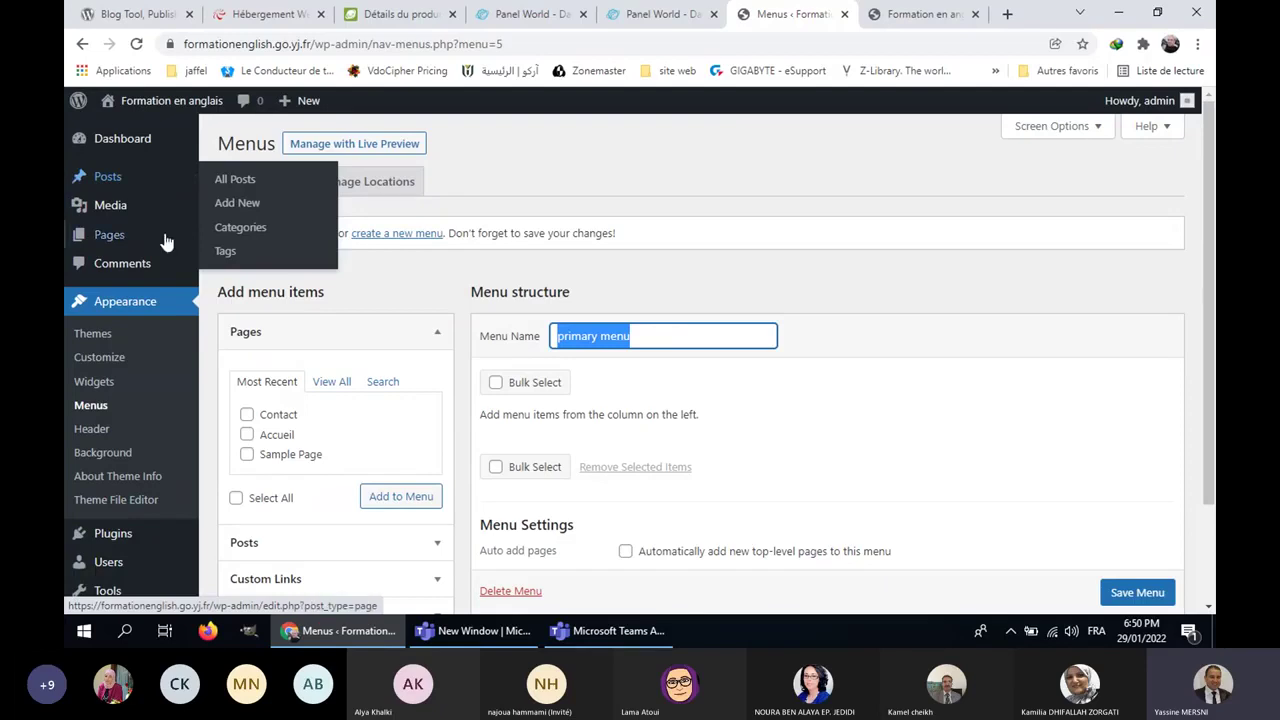
pyautogui.click(243, 247)
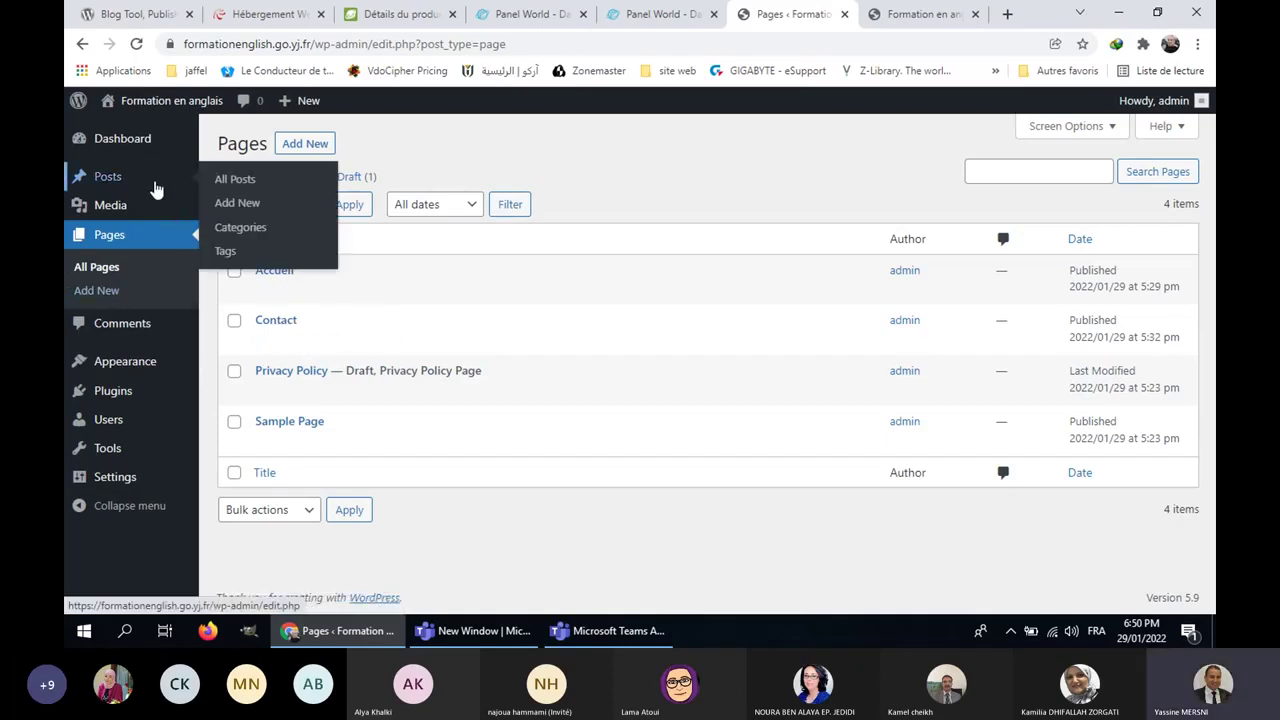
pyautogui.click(245, 232)
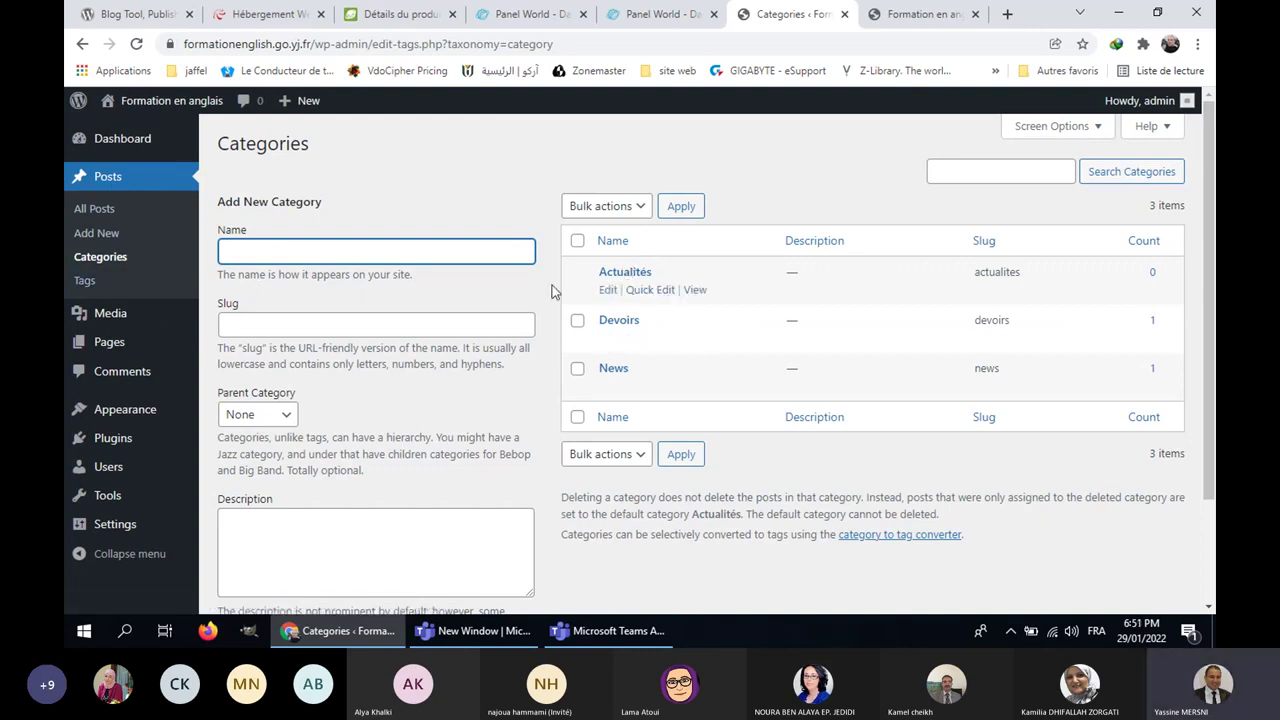
pyautogui.click(94, 209)
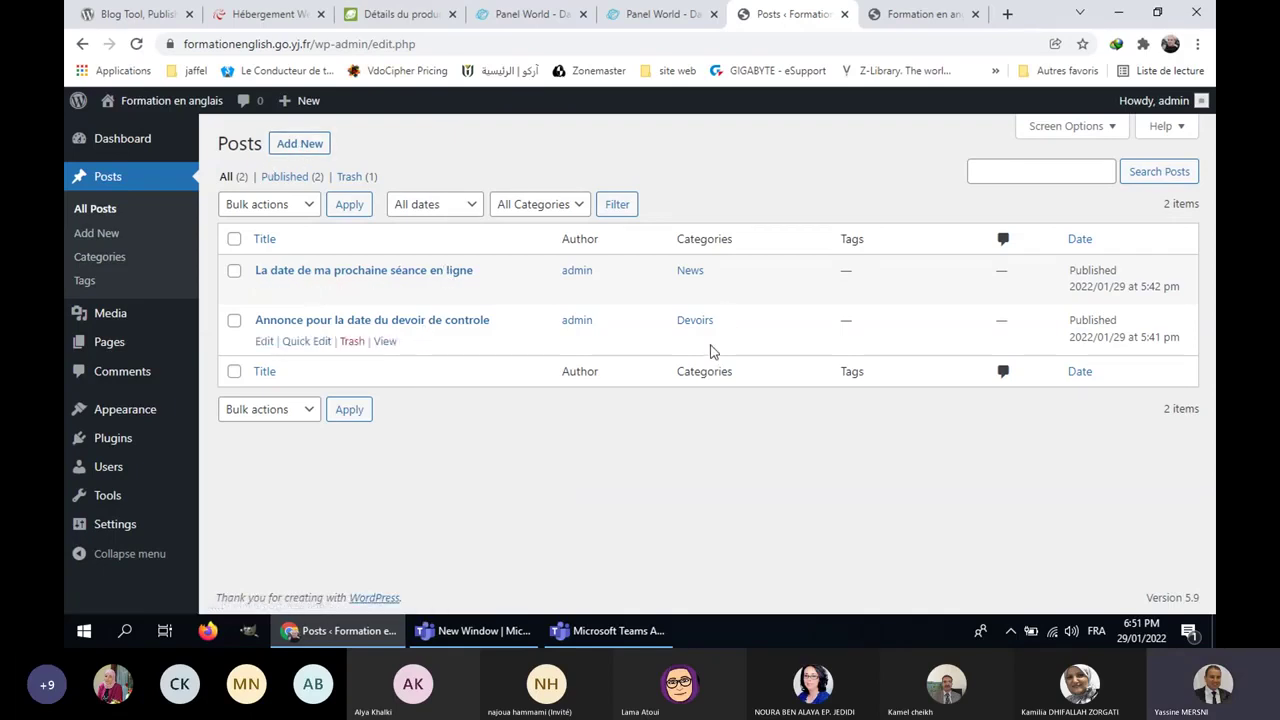
# Step: Start a new post in the Devoirs category titled "La date de votre prochain devoir"
pyautogui.click(301, 146)
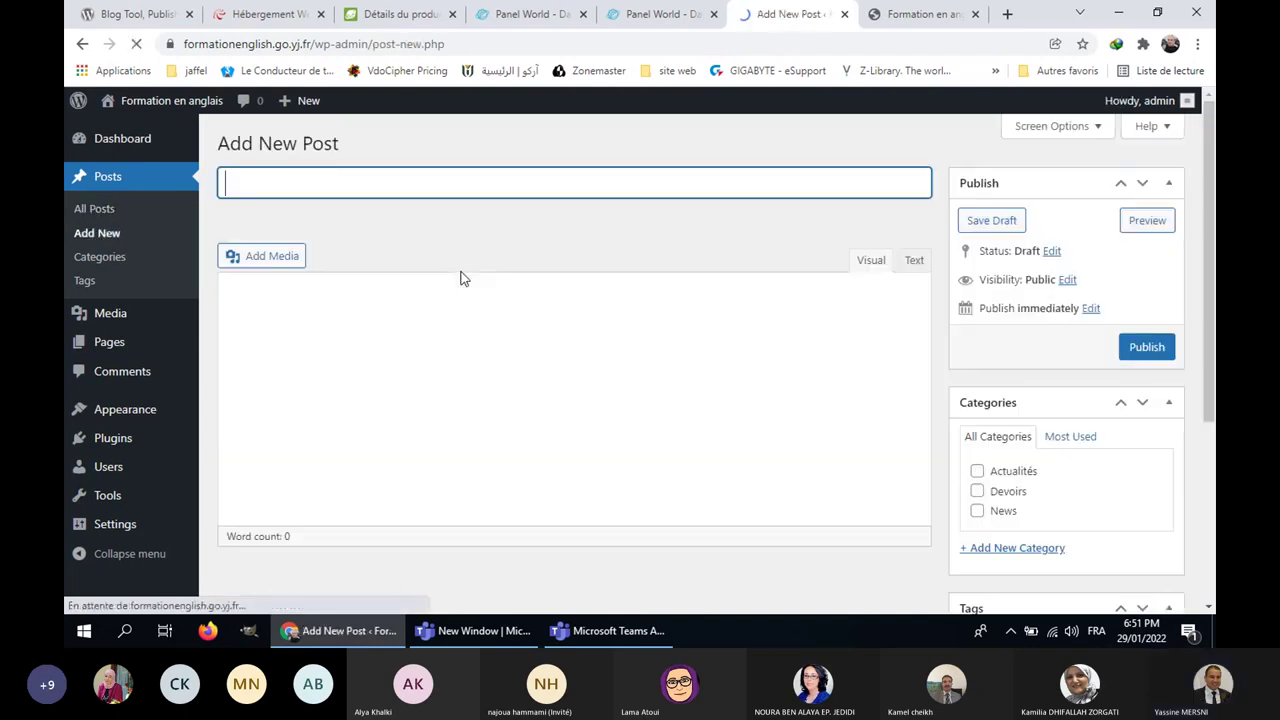
pyautogui.click(977, 491)
pyautogui.click(370, 193)
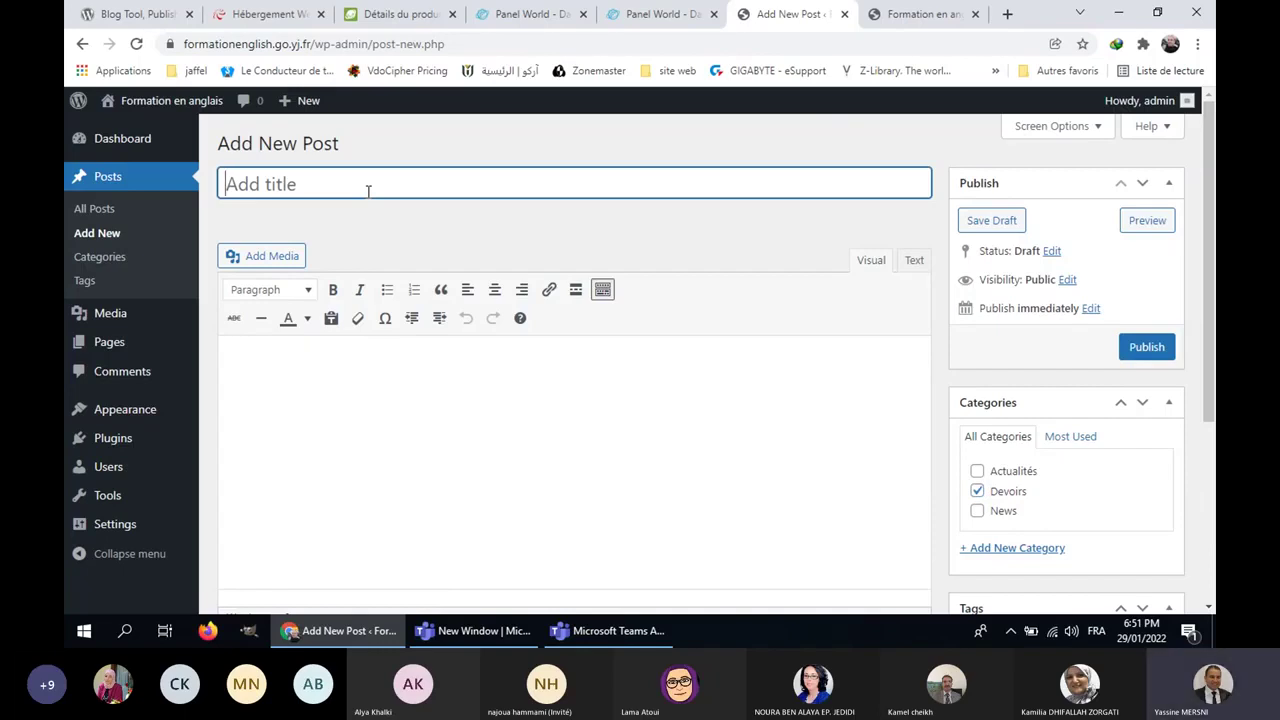
pyautogui.write('Ma')
pyautogui.press('BackSpace')
pyautogui.press('BackSpace')
pyautogui.write('o')
pyautogui.press('BackSpace')
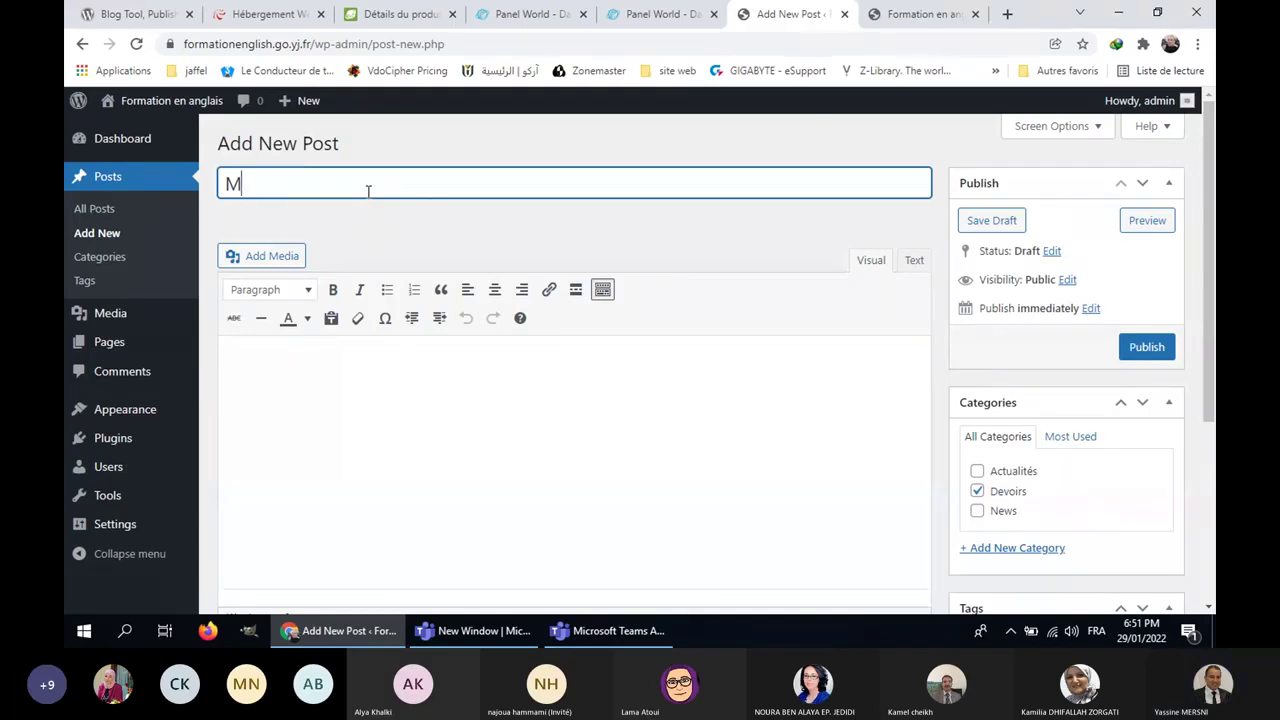
pyautogui.press('BackSpace')
pyautogui.write('La date de votre prochain devo')
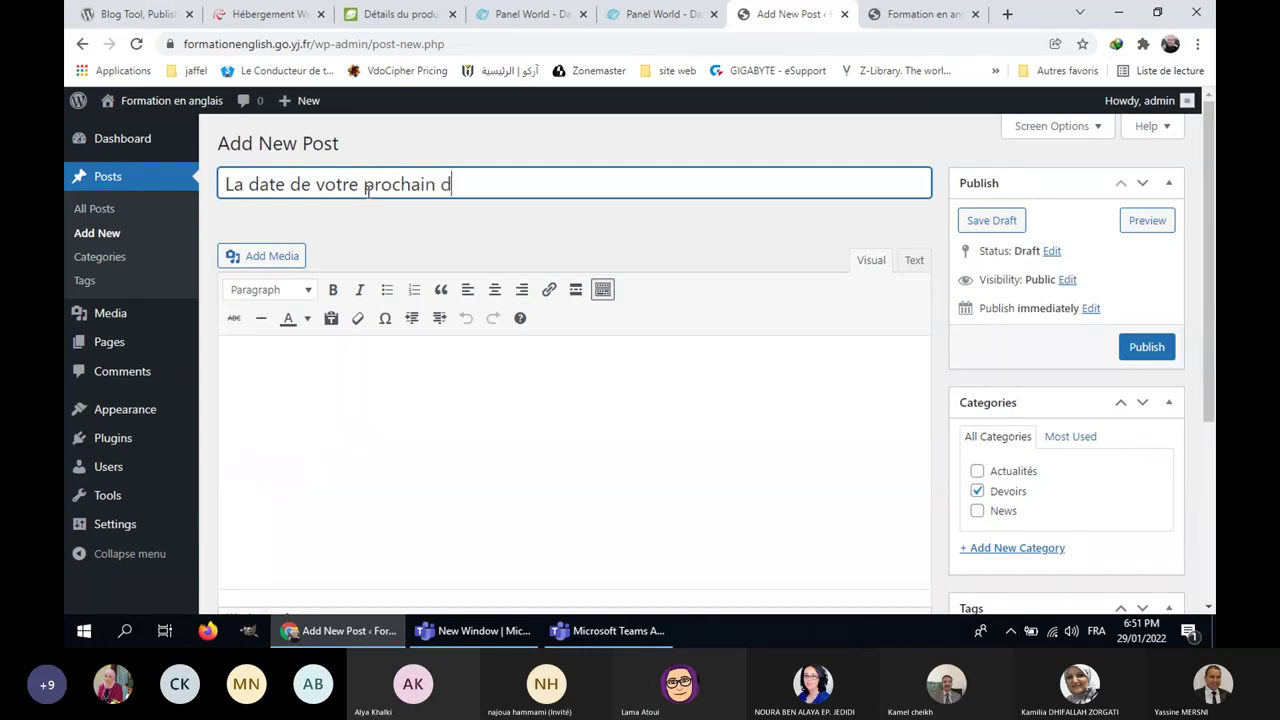
pyautogui.write('ir')
# Step: Fill the post body with the title text repeated four times, separated by commas
pyautogui.click(305, 412)
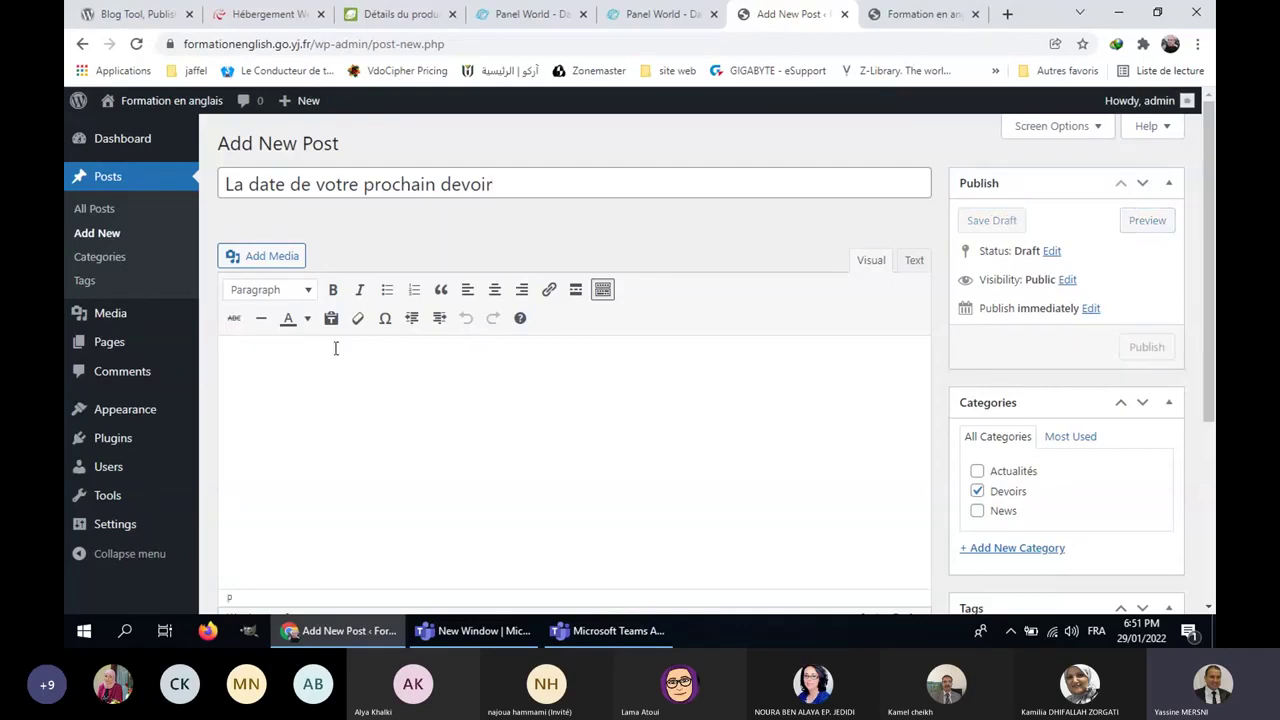
pyautogui.tripleClick(366, 186)
pyautogui.hotkey('ctrl', 'c')
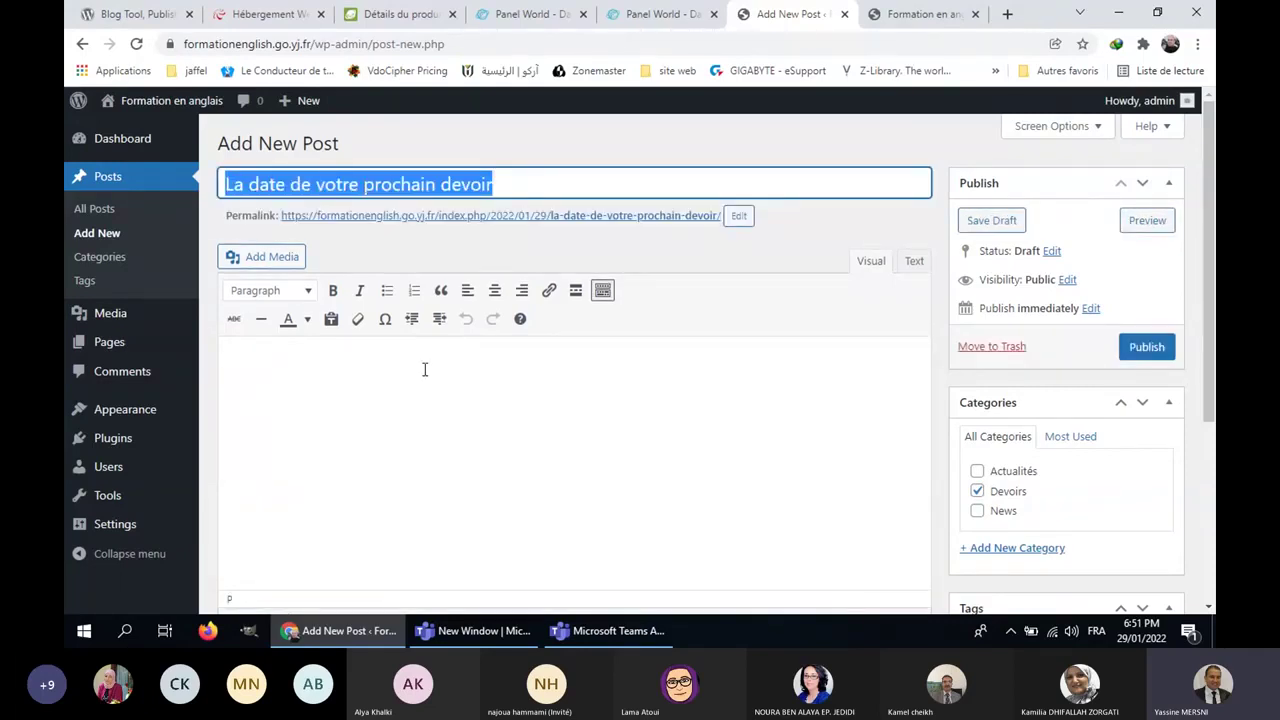
pyautogui.click(424, 378)
pyautogui.hotkey('ctrl', 'v')
pyautogui.write(',')
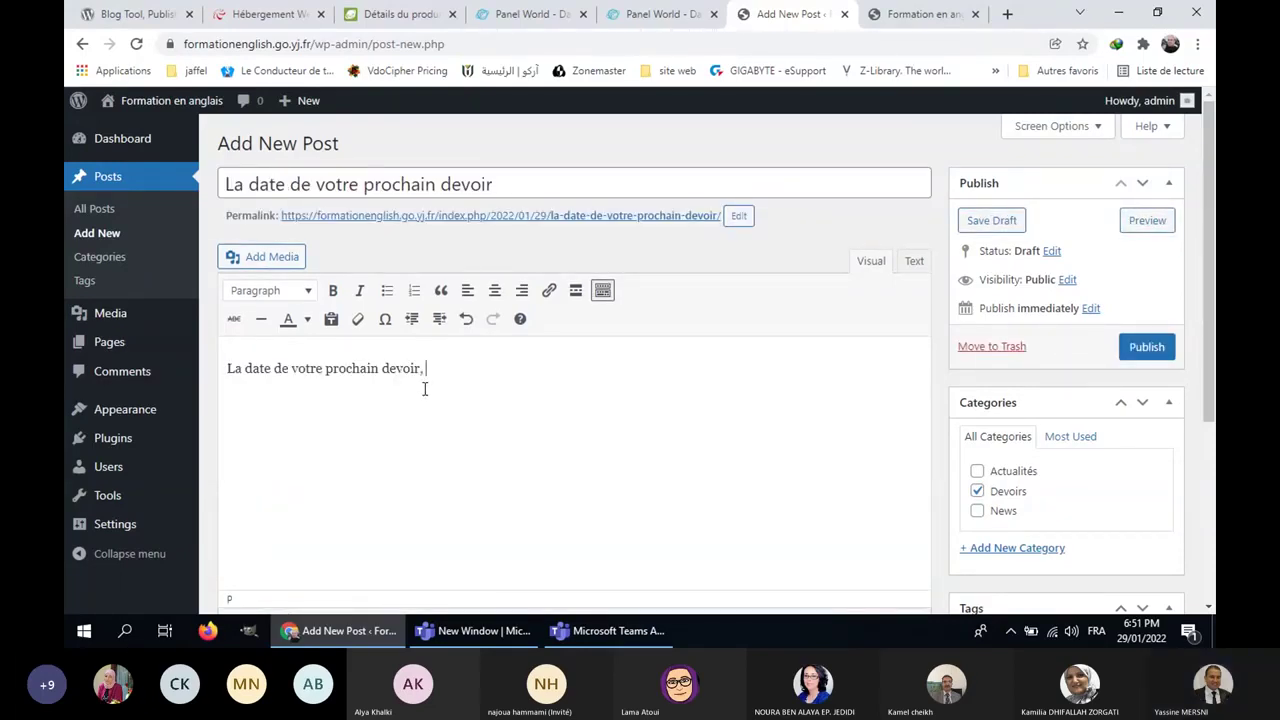
pyautogui.hotkey('ctrl', 'v')
pyautogui.write(',')
pyautogui.hotkey('ctrl', 'v')
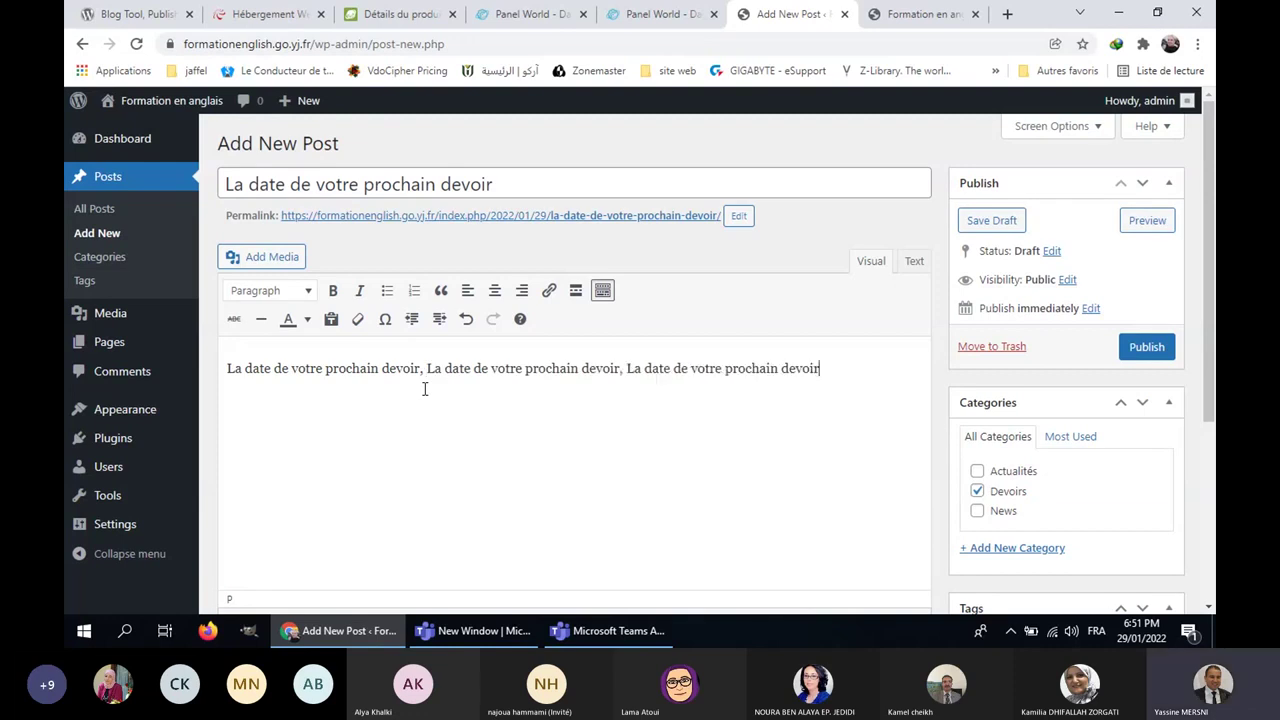
pyautogui.write(',')
pyautogui.hotkey('ctrl', 'v')
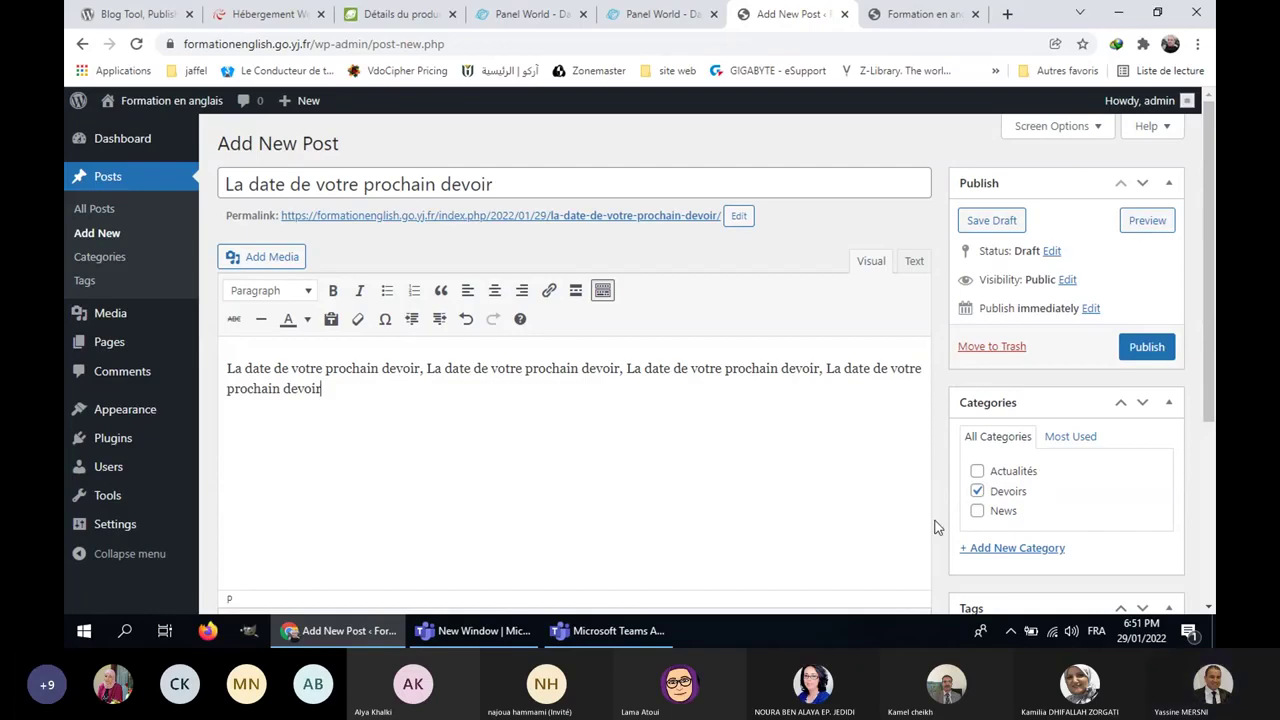
# Step: Publish the post with only the Devoirs category selected
pyautogui.click(977, 491)
pyautogui.click(977, 491)
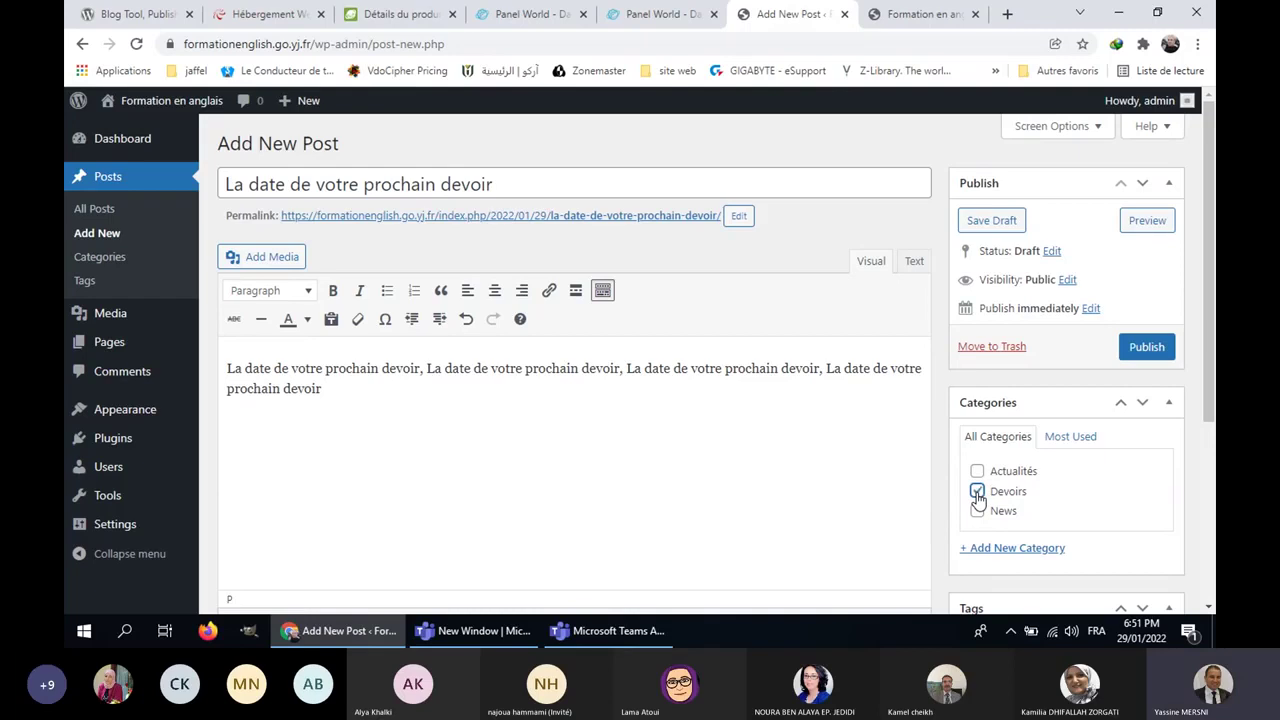
pyautogui.click(1146, 347)
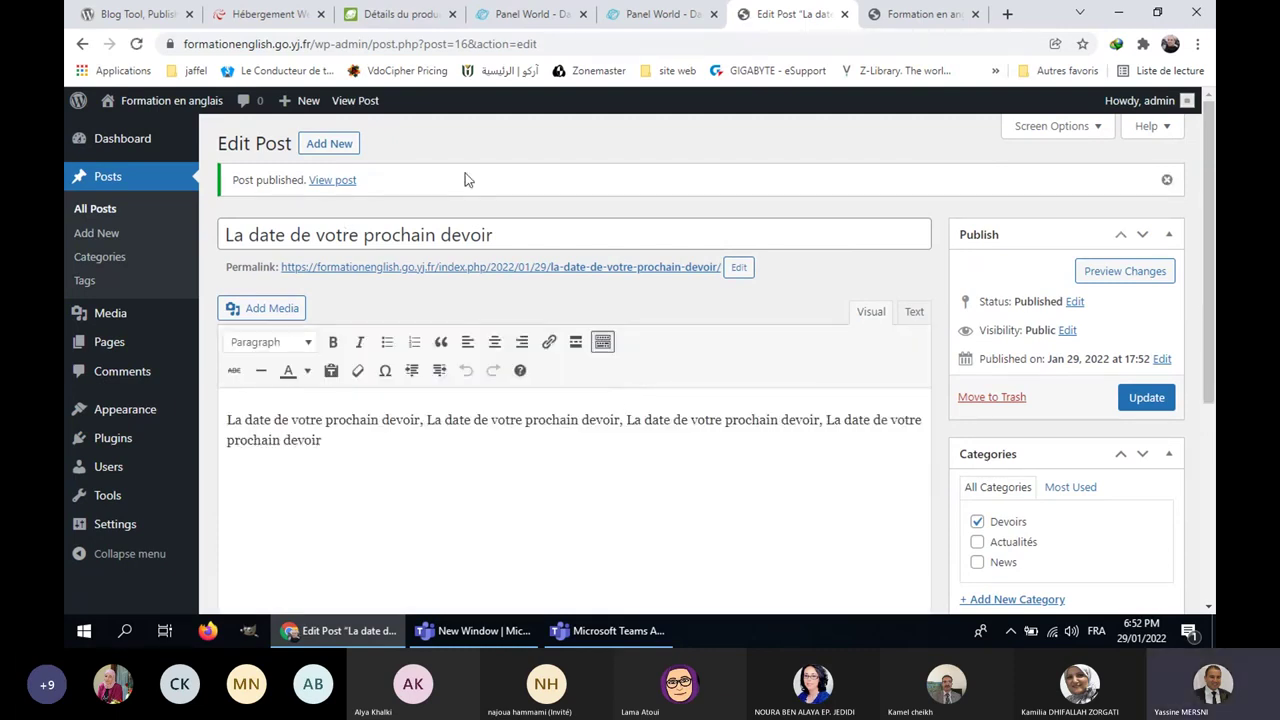
# Step: Check the posts list, the pages list and the public site's header navigation
pyautogui.click(124, 213)
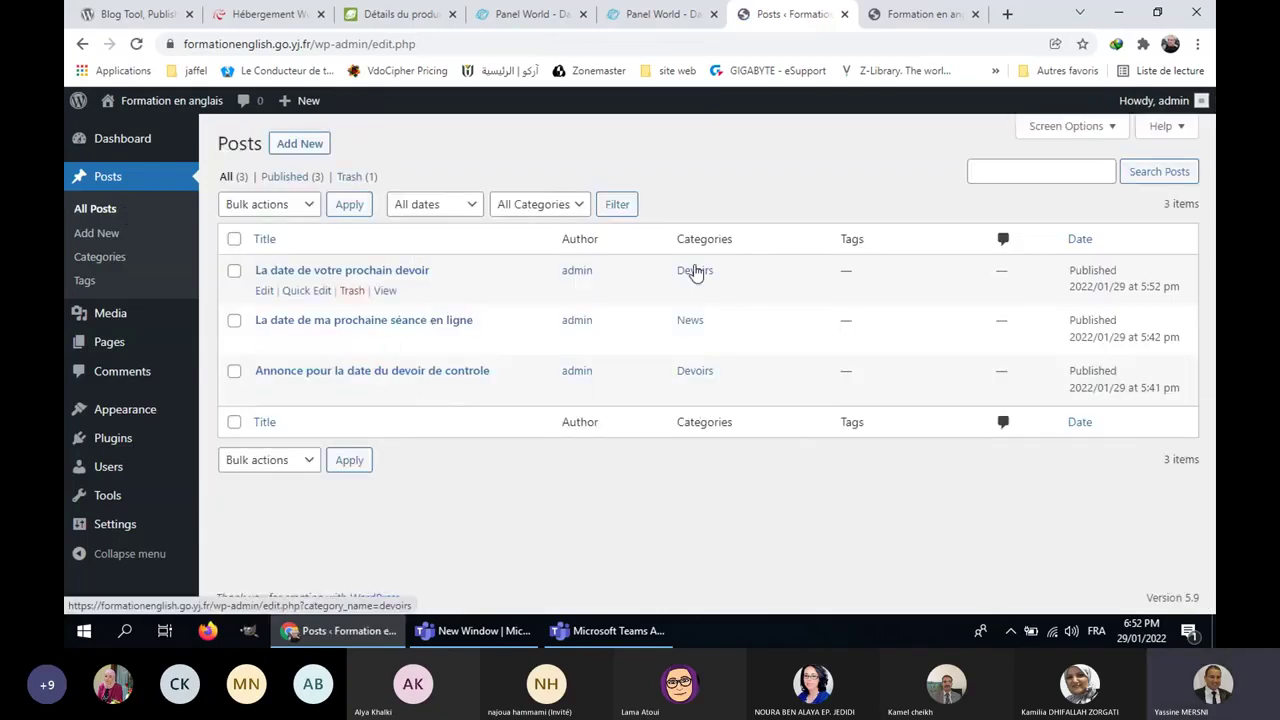
pyautogui.click(120, 341)
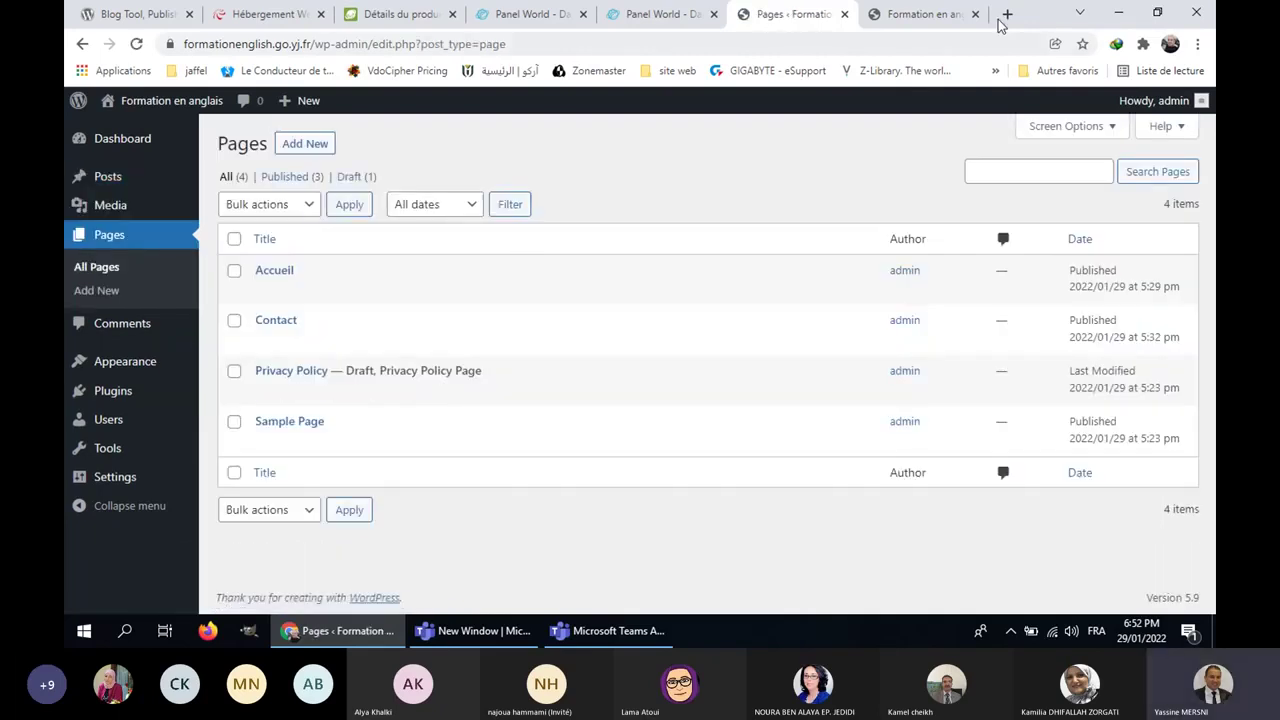
pyautogui.click(928, 10)
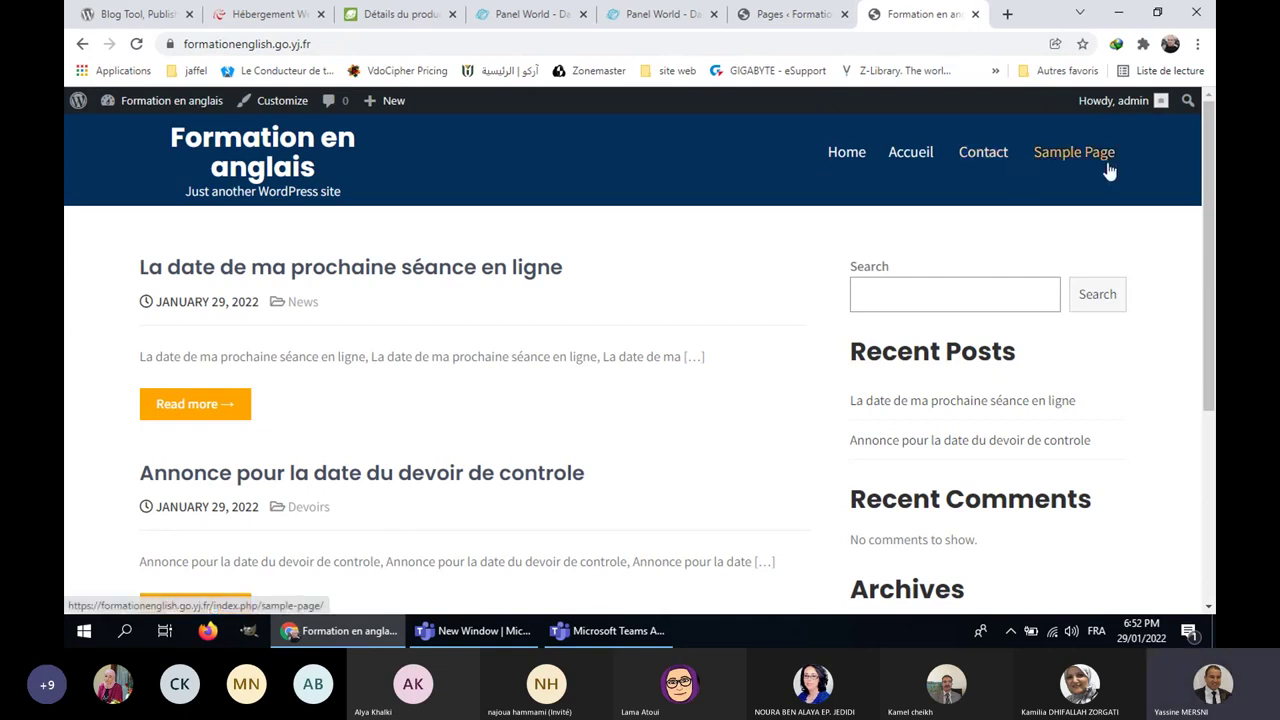
# Step: Open the site's menu management in the admin area and permanently delete the menu named "primary menu"
pyautogui.click(785, 18)
pyautogui.moveTo(136, 375)
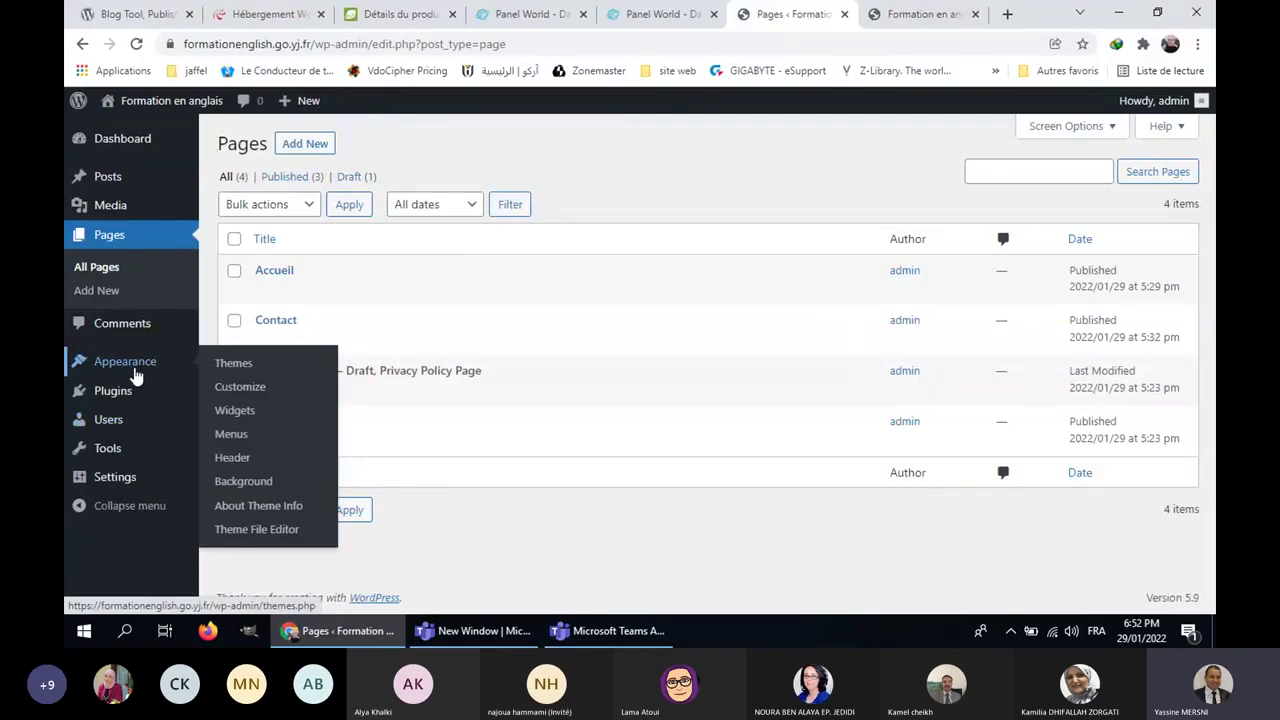
pyautogui.click(255, 437)
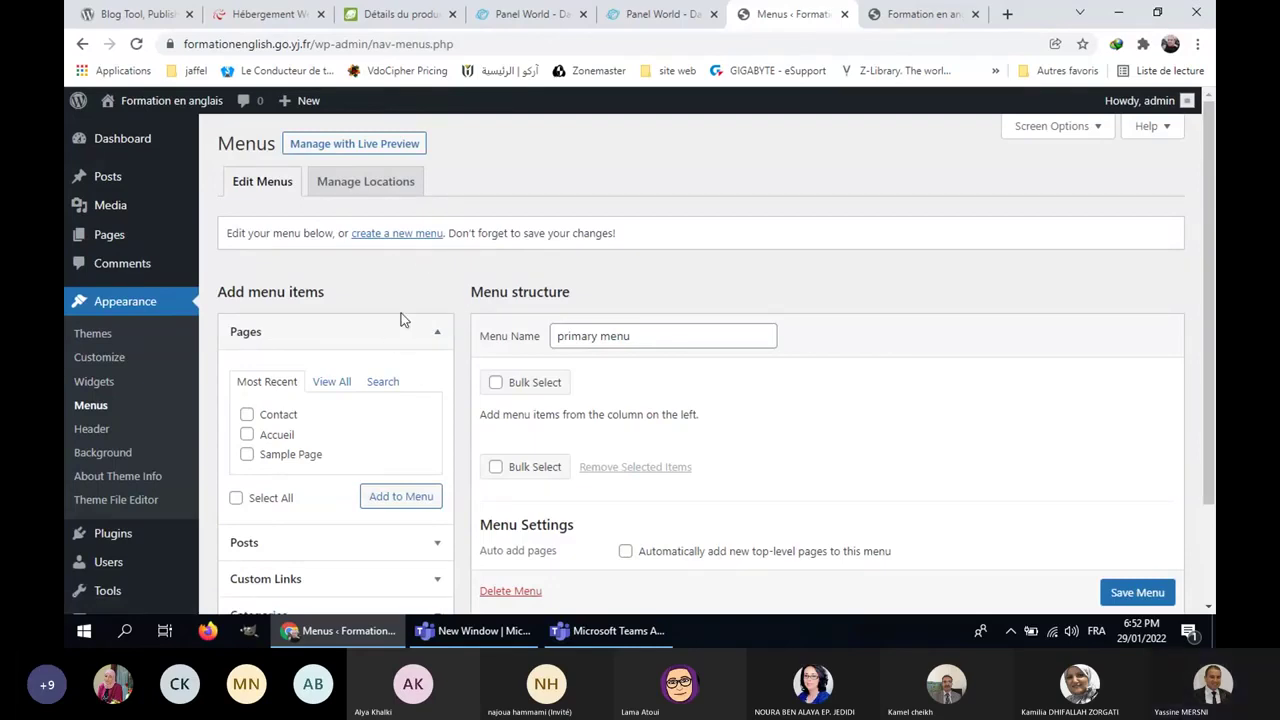
pyautogui.scroll(-1, 700, 310)
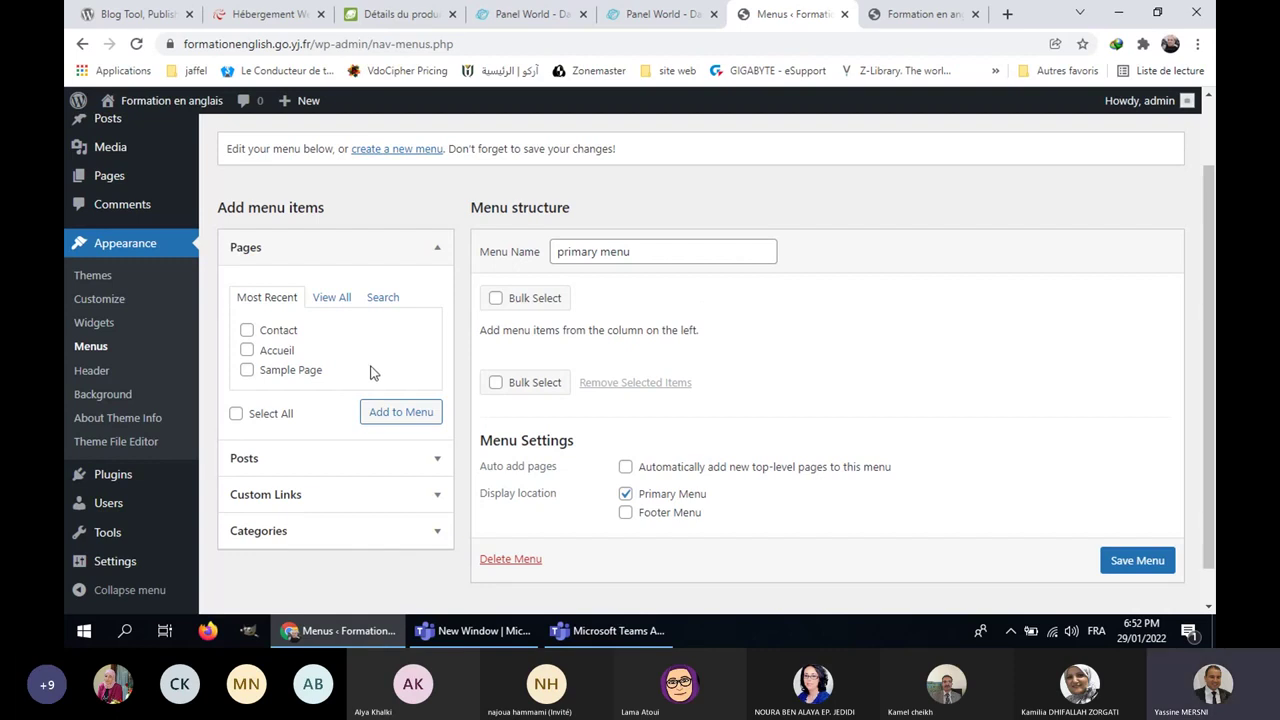
pyautogui.scroll(1, 370, 372)
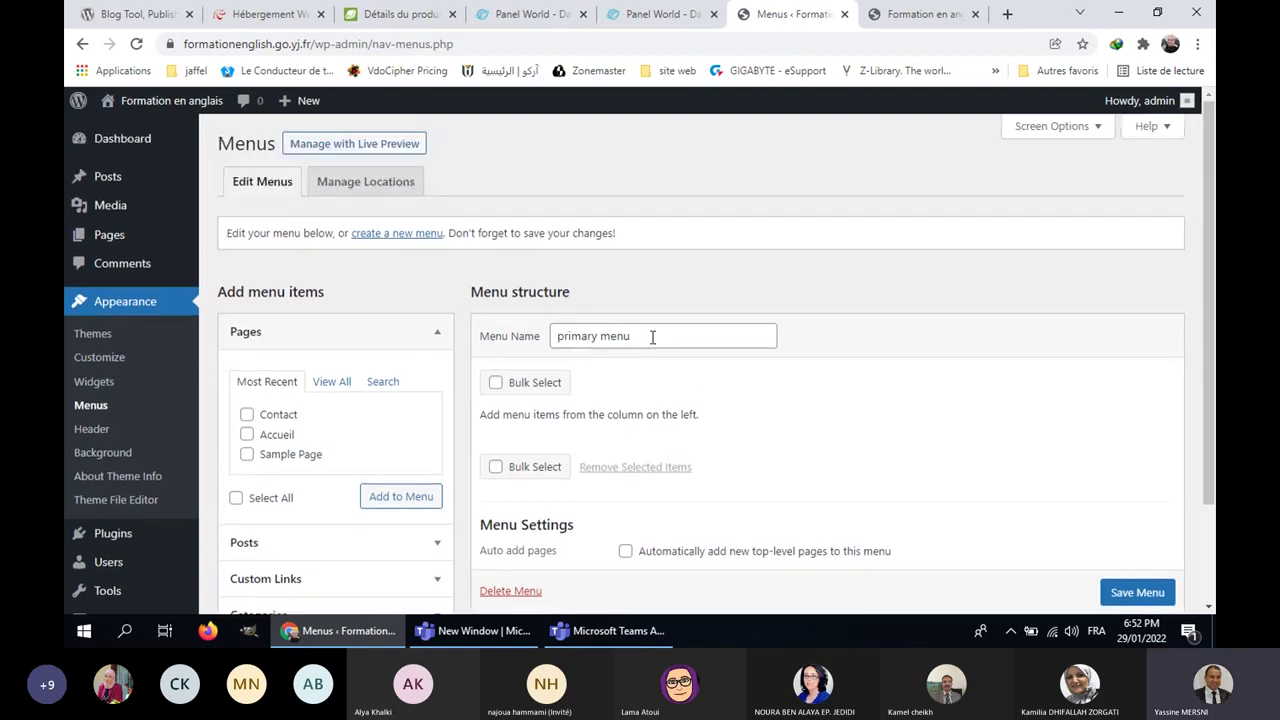
pyautogui.moveTo(658, 340); pyautogui.dragTo(570, 337)
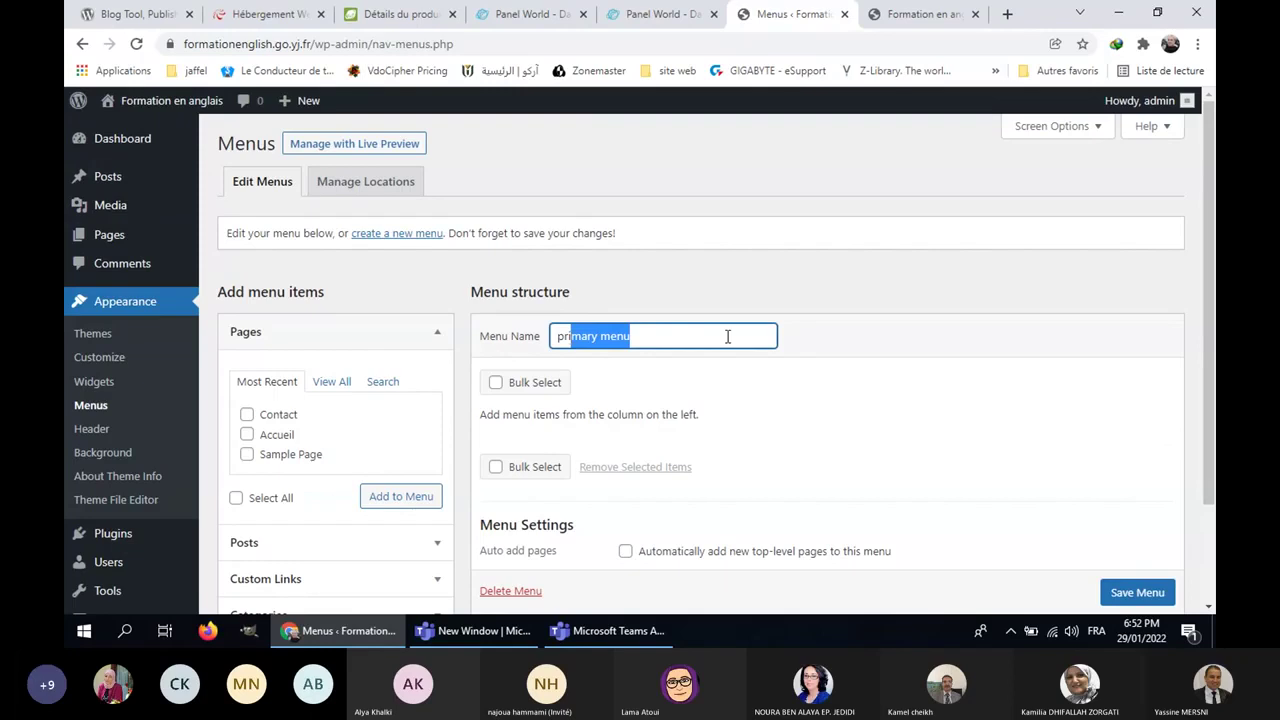
pyautogui.scroll(-1, 520, 560)
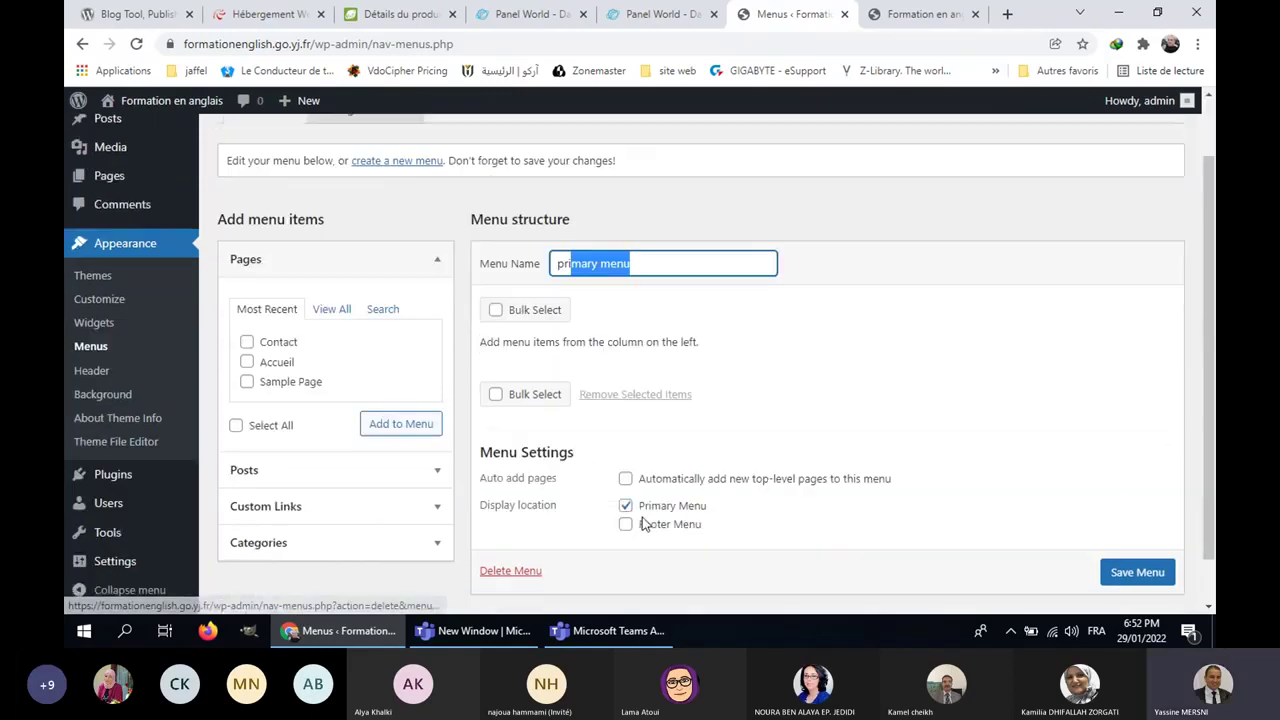
pyautogui.scroll(-1, 508, 526)
pyautogui.click(508, 520)
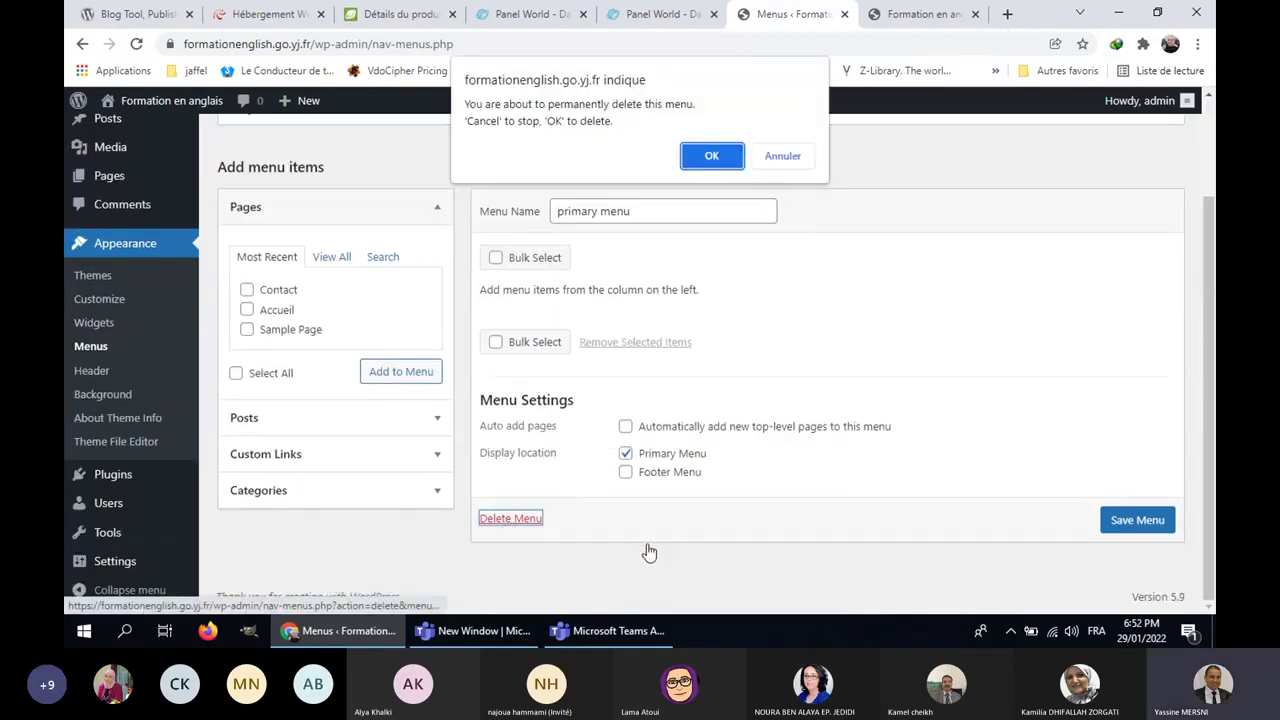
pyautogui.press('Return')
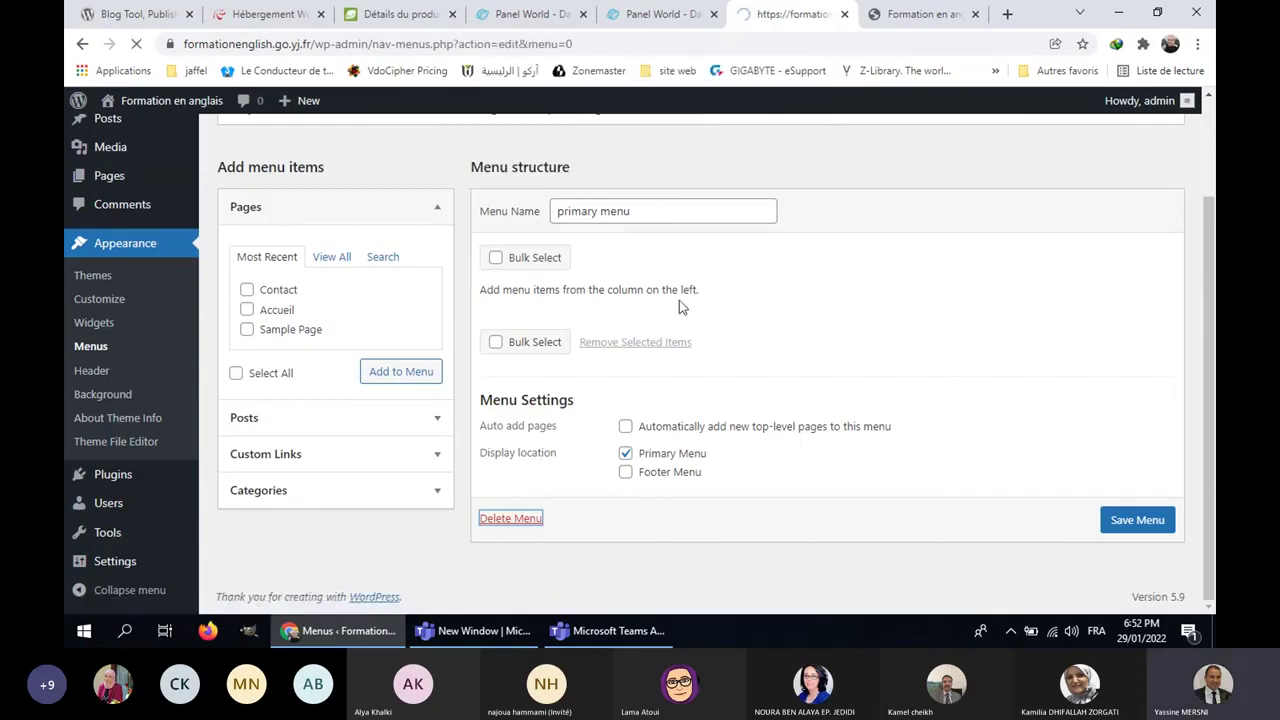
pyautogui.scroll(-1, 677, 305)
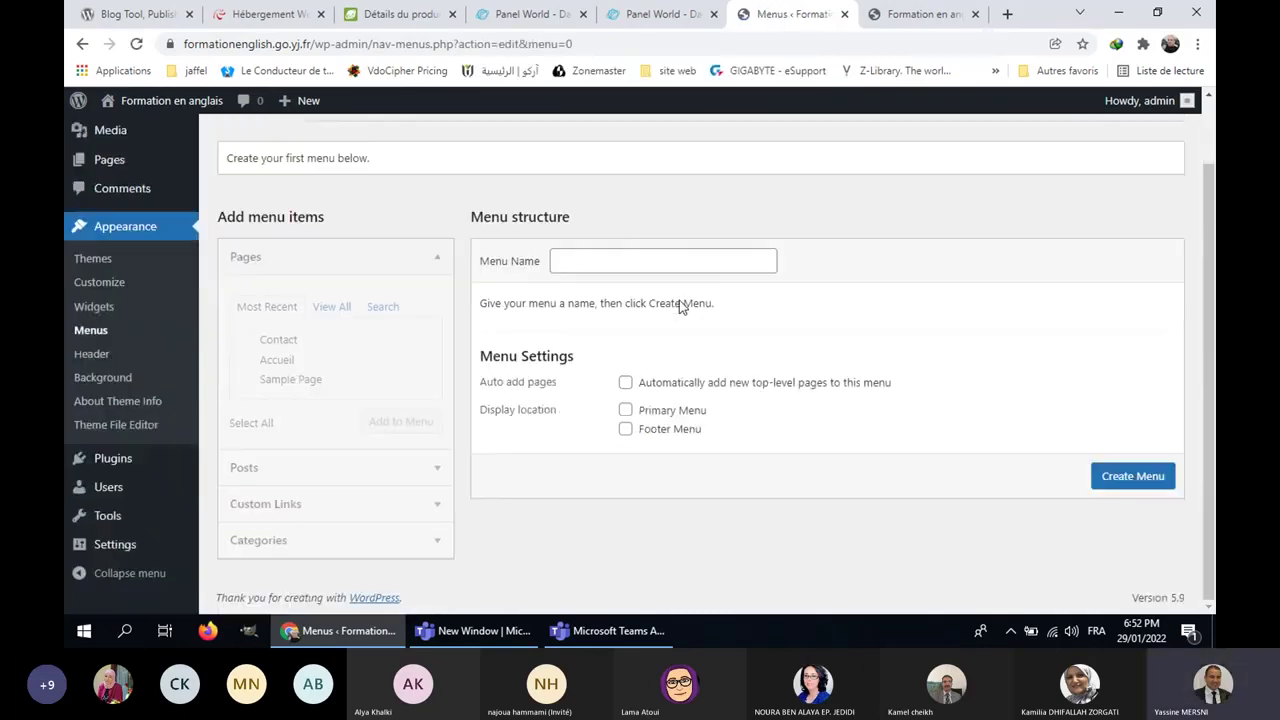
# Step: Name the new menu "mon premier menu pour mon site" and set its display location to Primary Menu
pyautogui.click(90, 330)
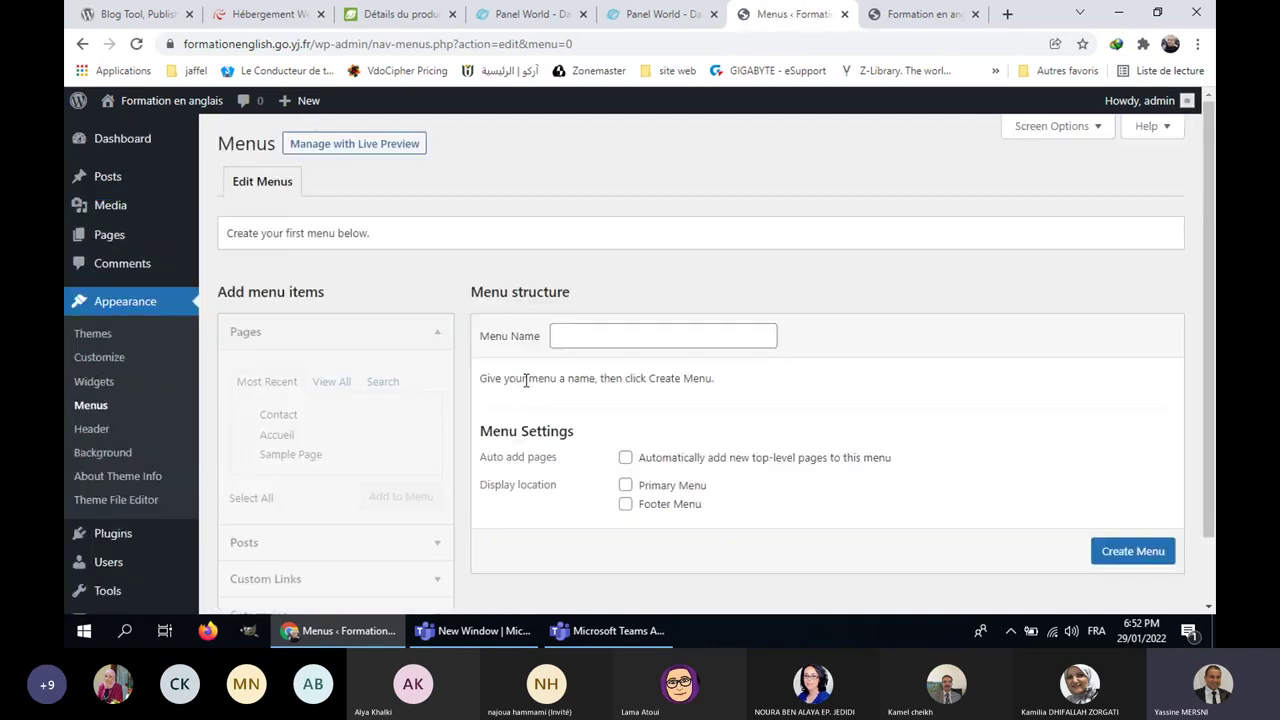
pyautogui.moveTo(229, 231); pyautogui.dragTo(358, 231)
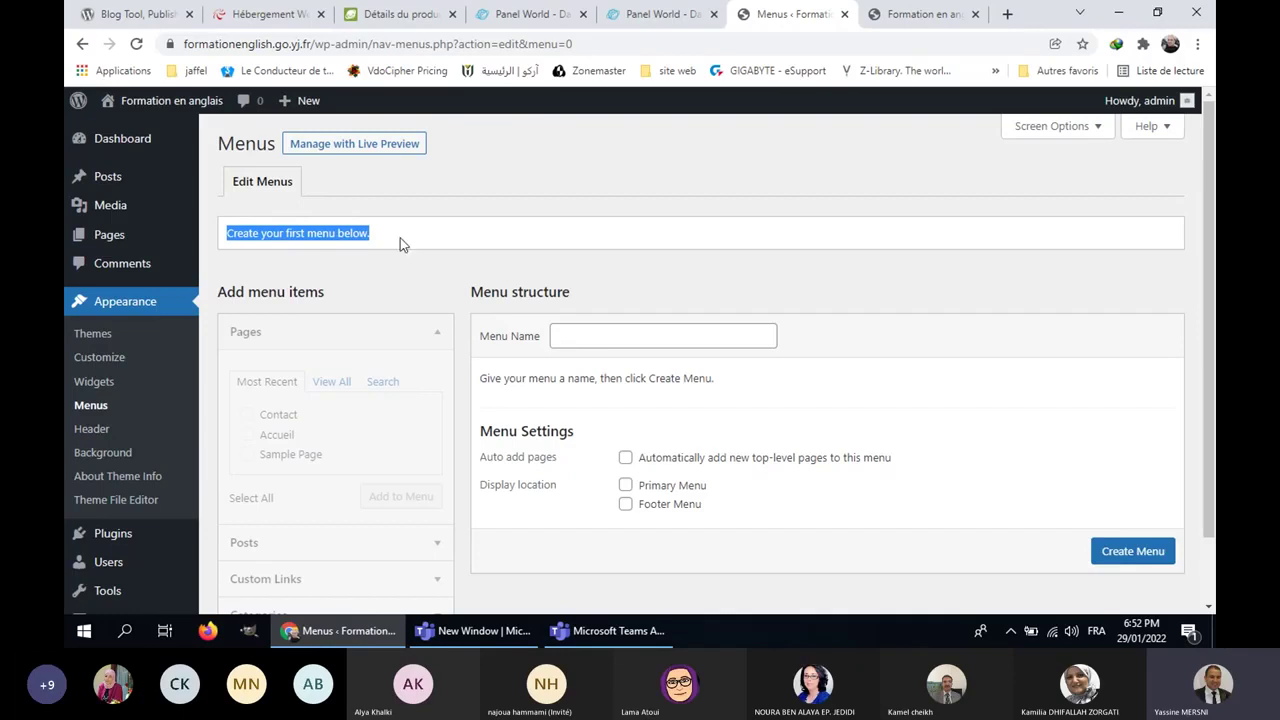
pyautogui.click(933, 17)
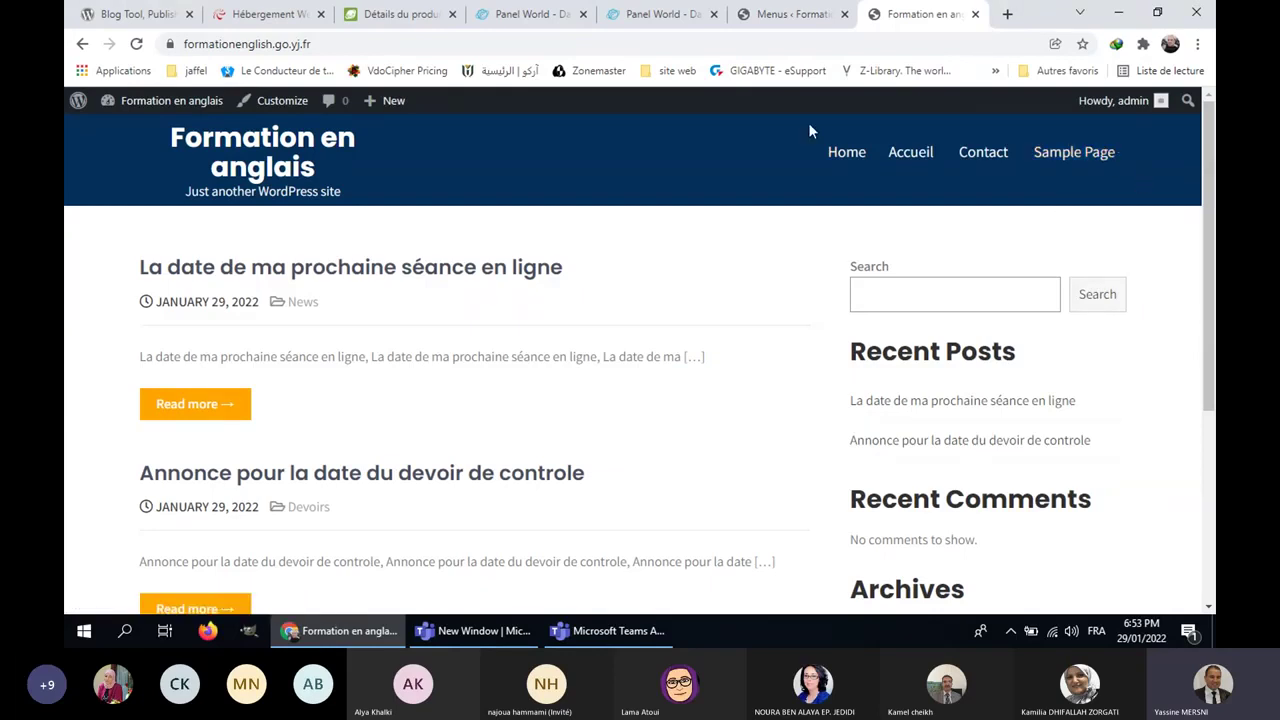
pyautogui.click(772, 20)
pyautogui.click(707, 338)
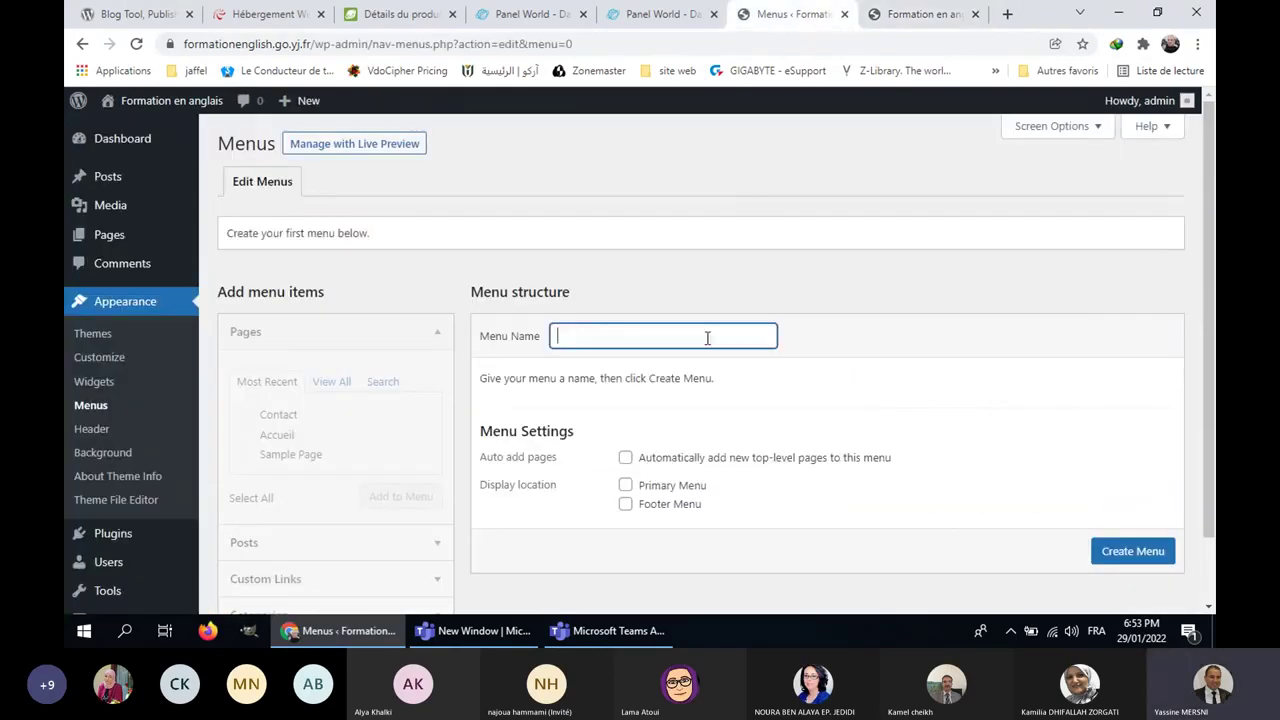
pyautogui.write('mon premier menu')
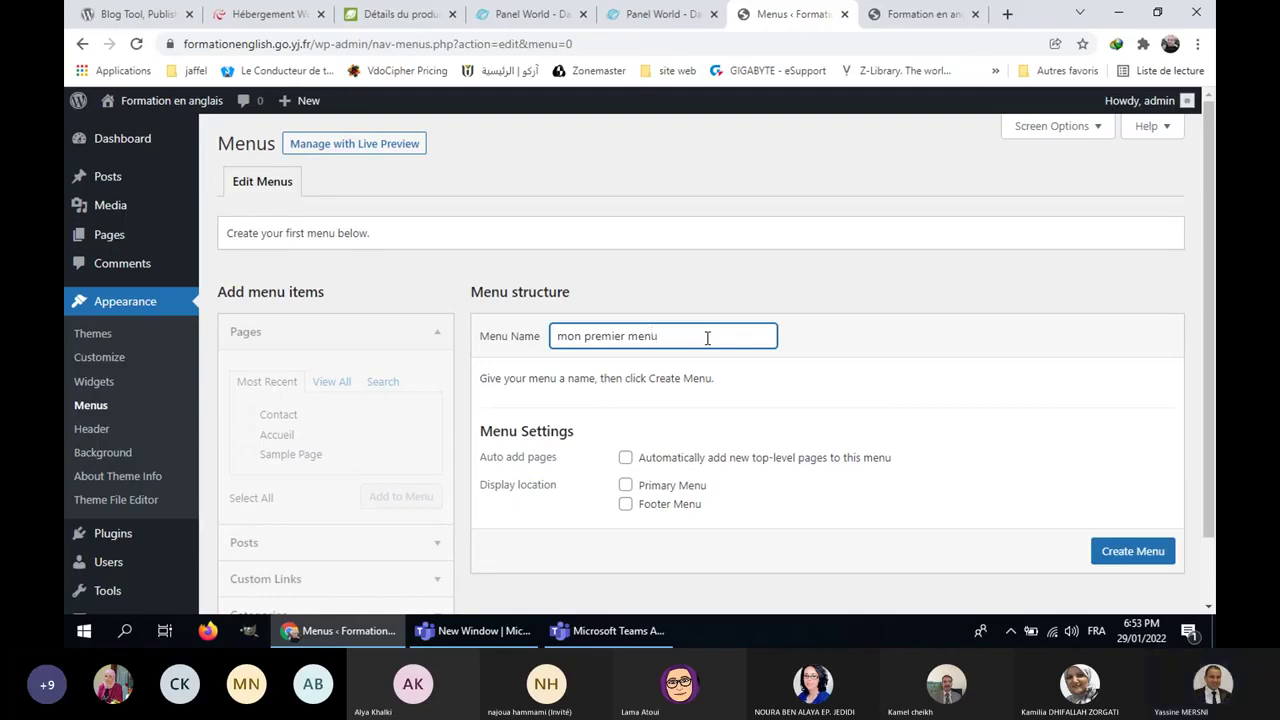
pyautogui.write(' pour mon site')
pyautogui.click(641, 488)
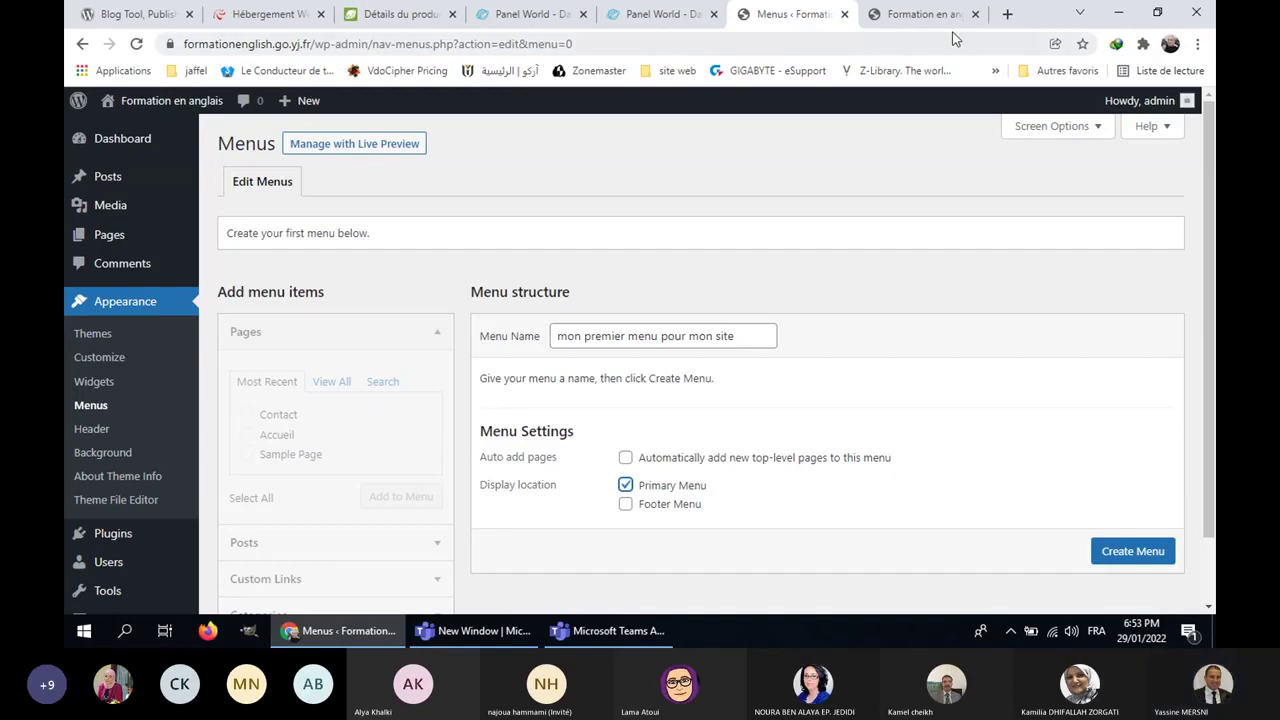
# Step: Check the header and footer areas of the public site and create the new menu
pyautogui.click(922, 14)
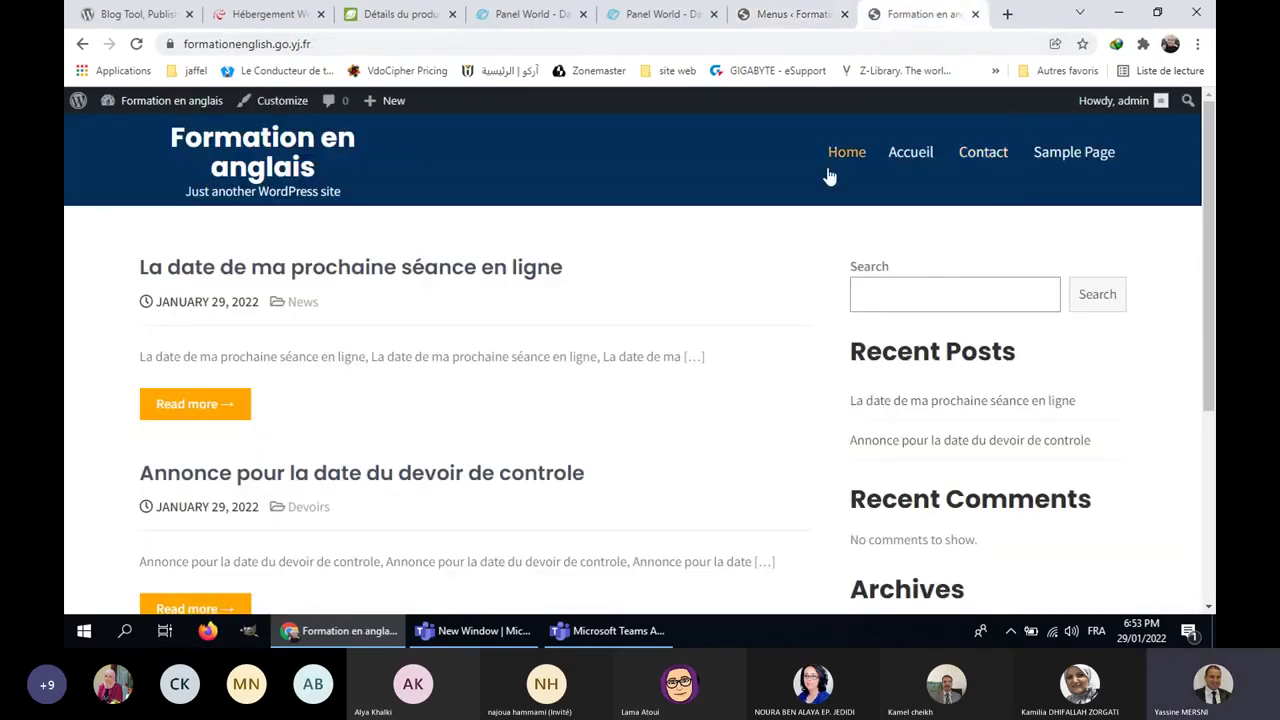
pyautogui.click(792, 14)
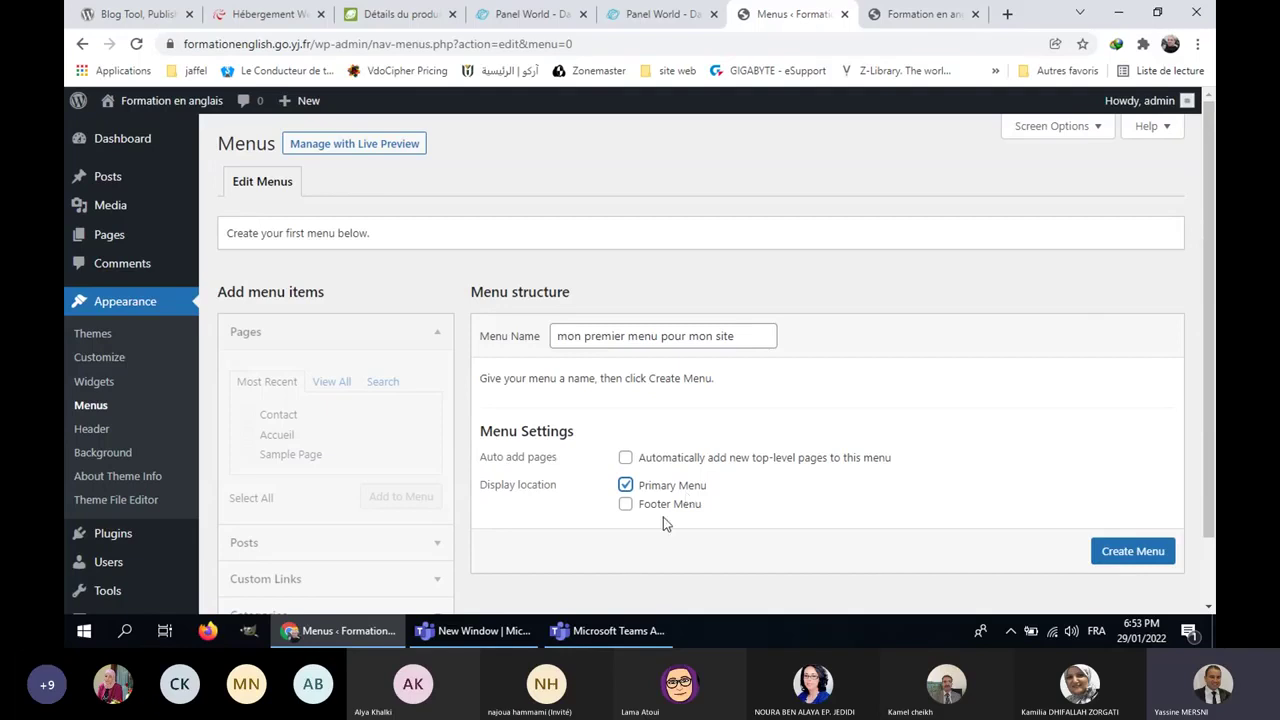
pyautogui.click(908, 14)
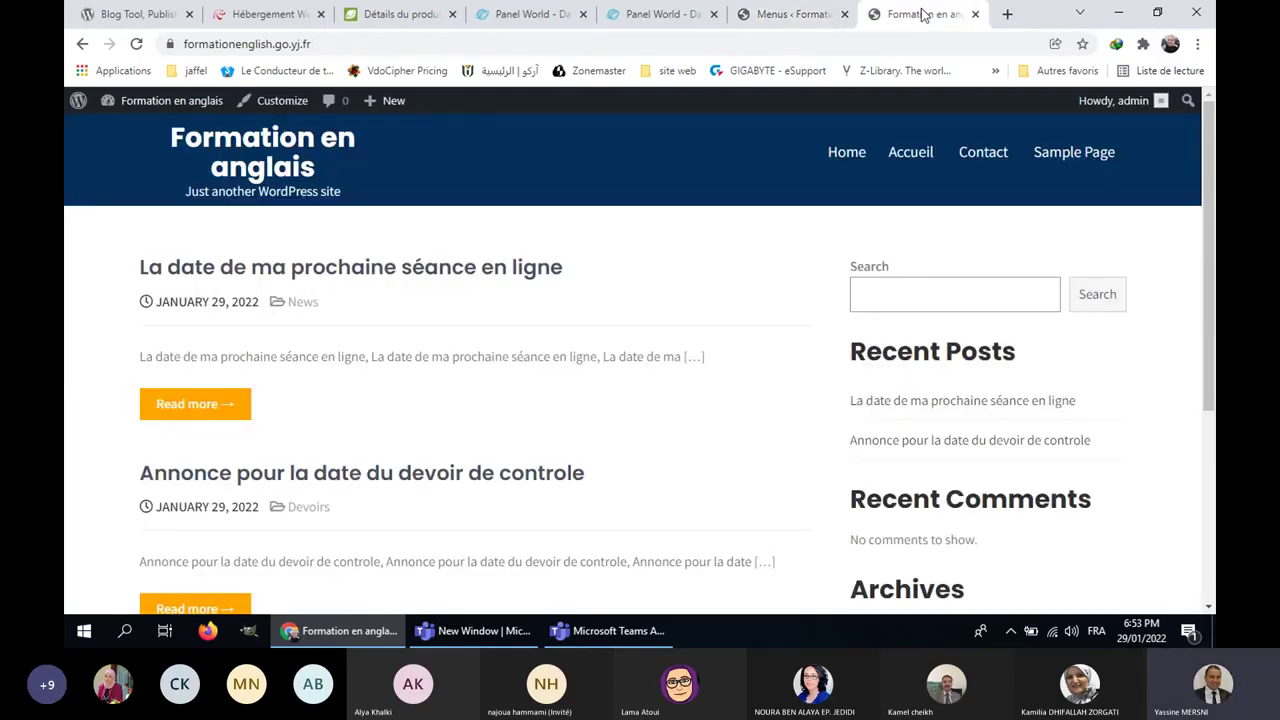
pyautogui.scroll(-3, 793, 354)
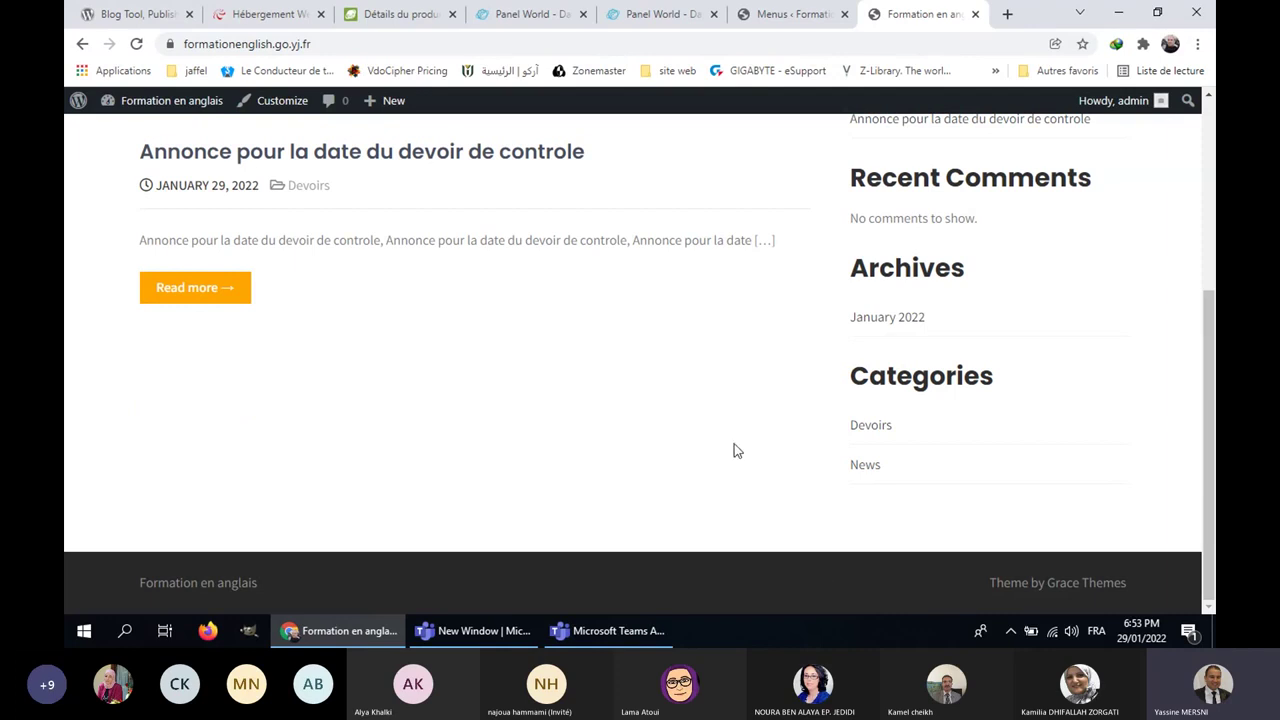
pyautogui.scroll(2, 735, 447)
pyautogui.scroll(1, 738, 443)
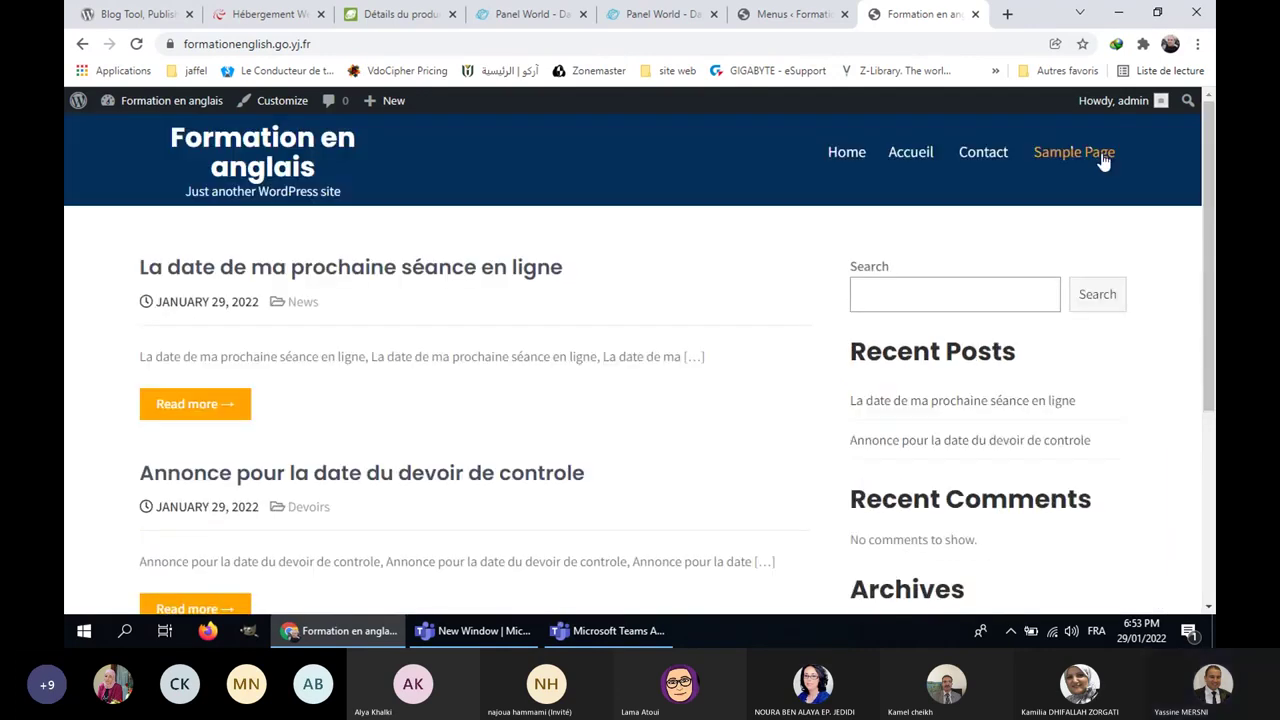
pyautogui.click(786, 18)
pyautogui.click(1127, 552)
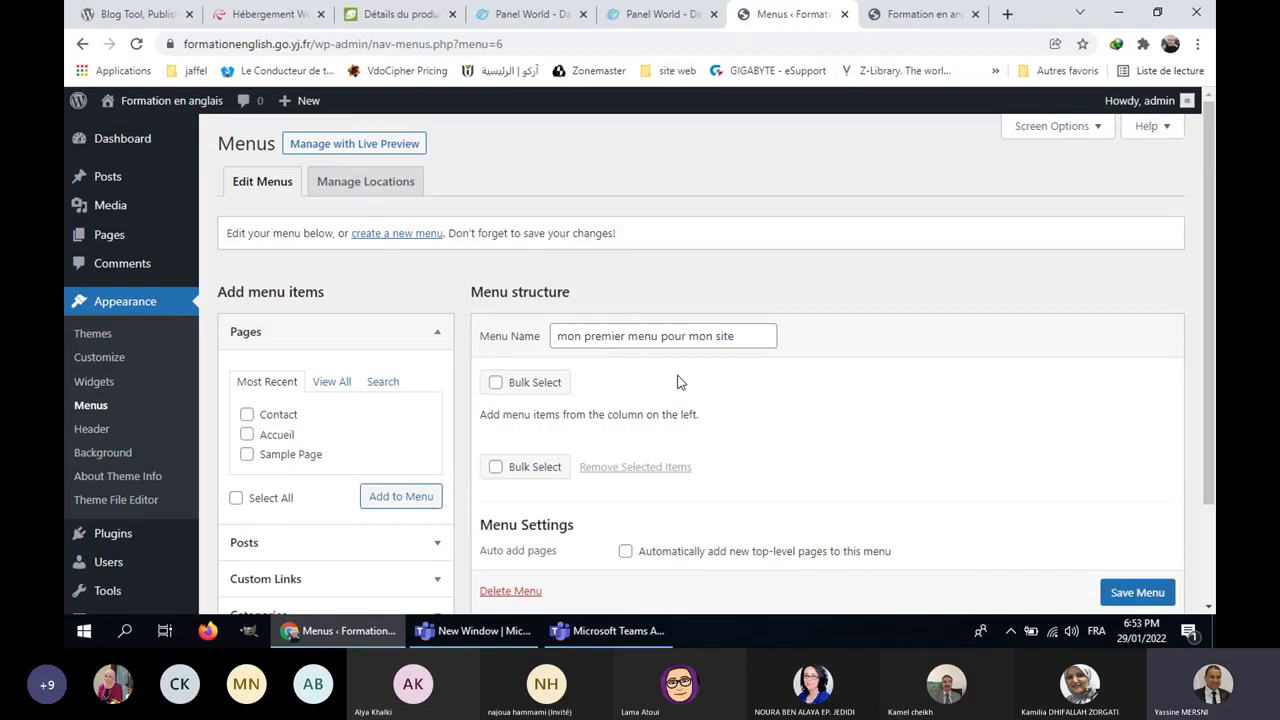
# Step: Add the Contact and Accueil pages to the new menu
pyautogui.scroll(-3, 677, 382)
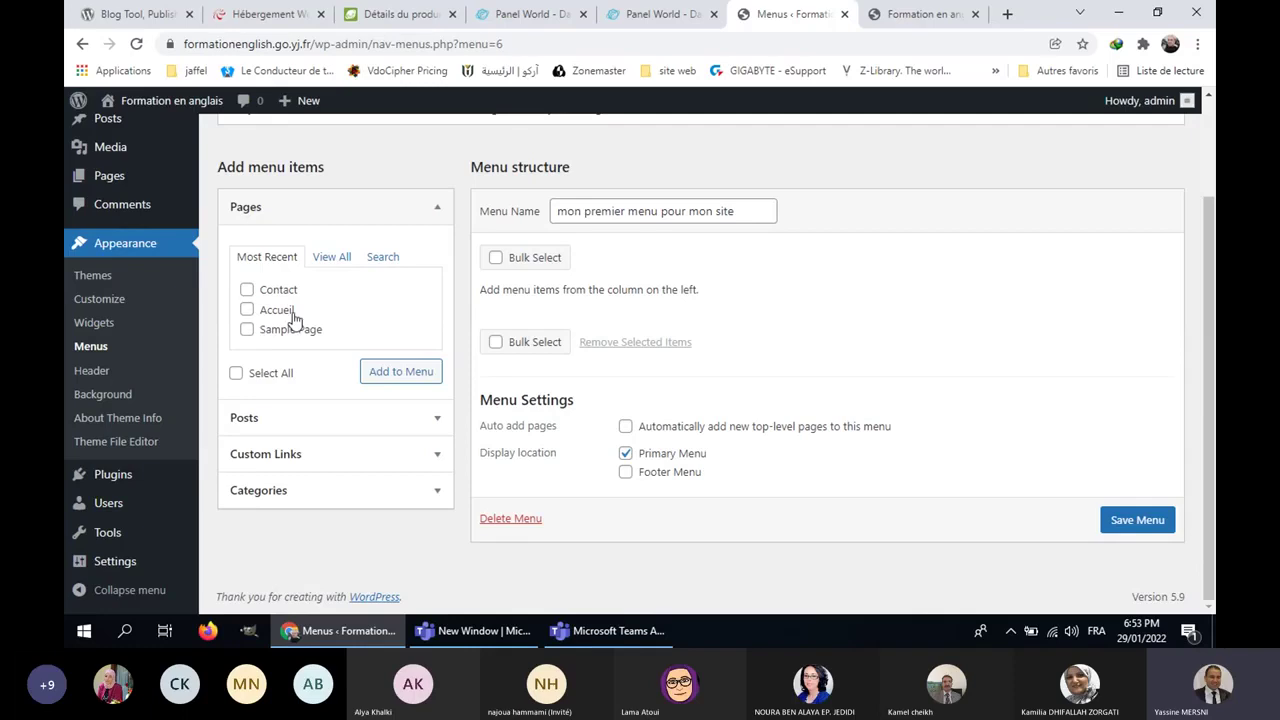
pyautogui.click(246, 289)
pyautogui.click(247, 310)
pyautogui.moveTo(108, 187)
pyautogui.click(399, 372)
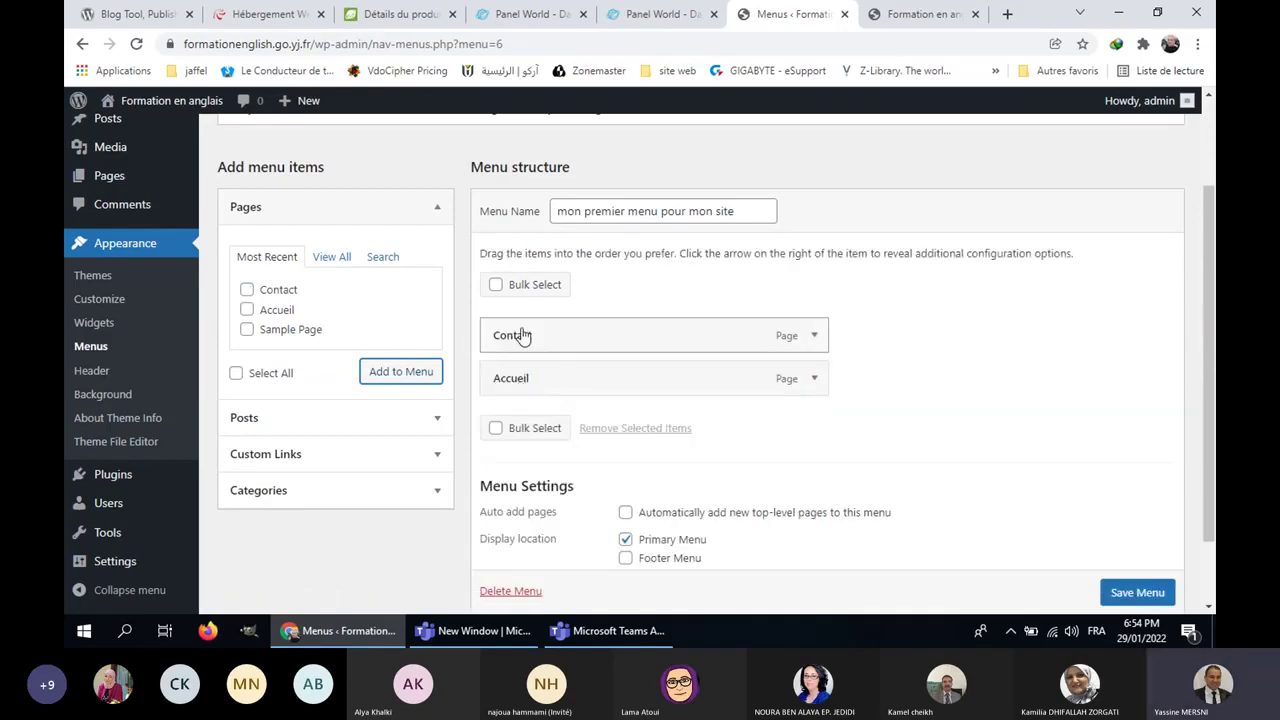
# Step: Reorder the menu structure so that Accueil comes before Contact
pyautogui.scroll(2, 646, 437)
pyautogui.scroll(-1, 534, 429)
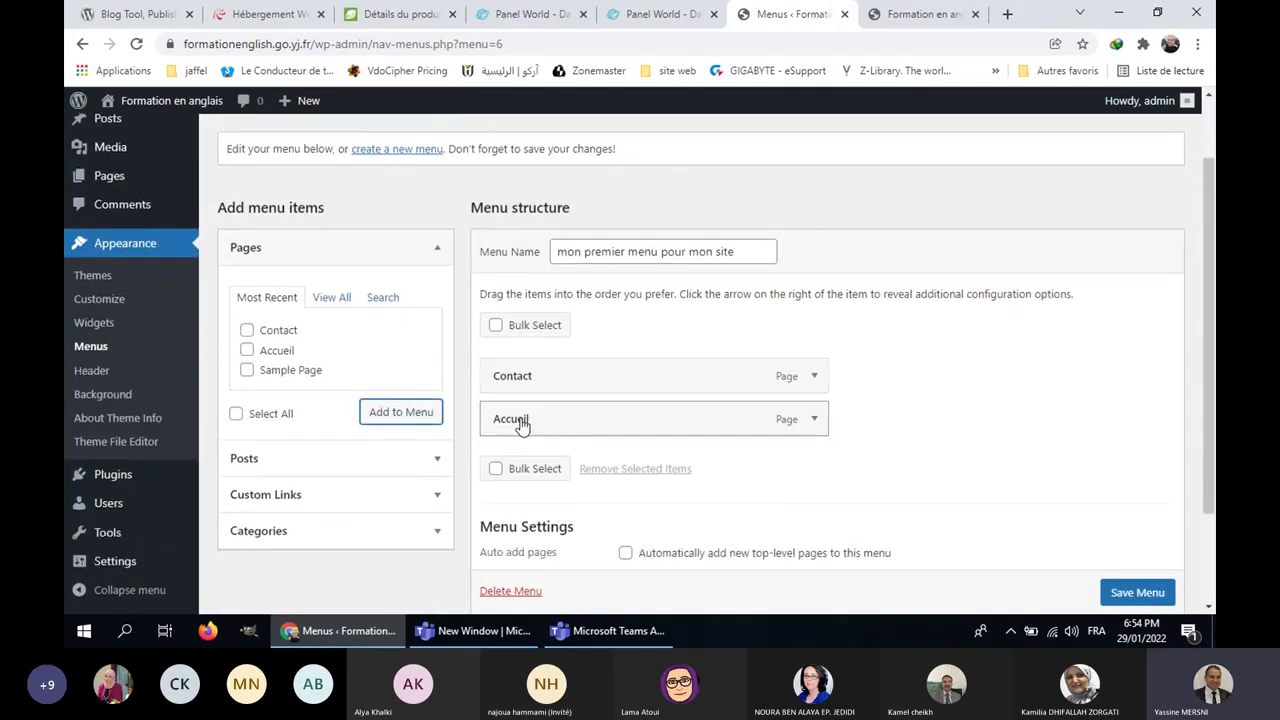
pyautogui.moveTo(531, 426); pyautogui.dragTo(543, 374)
pyautogui.moveTo(580, 420); pyautogui.dragTo(551, 366)
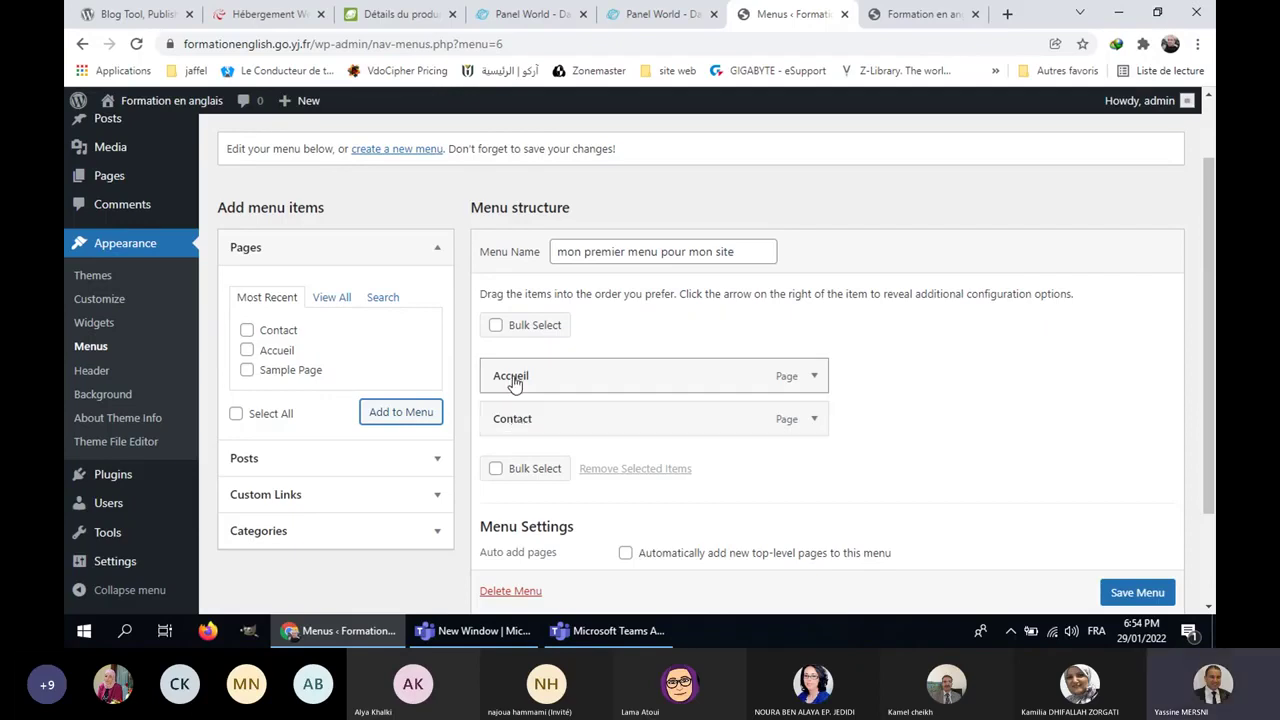
# Step: Add the Devoirs and News categories to the menu and move Contact to the end, below News
pyautogui.scroll(2, 458, 272)
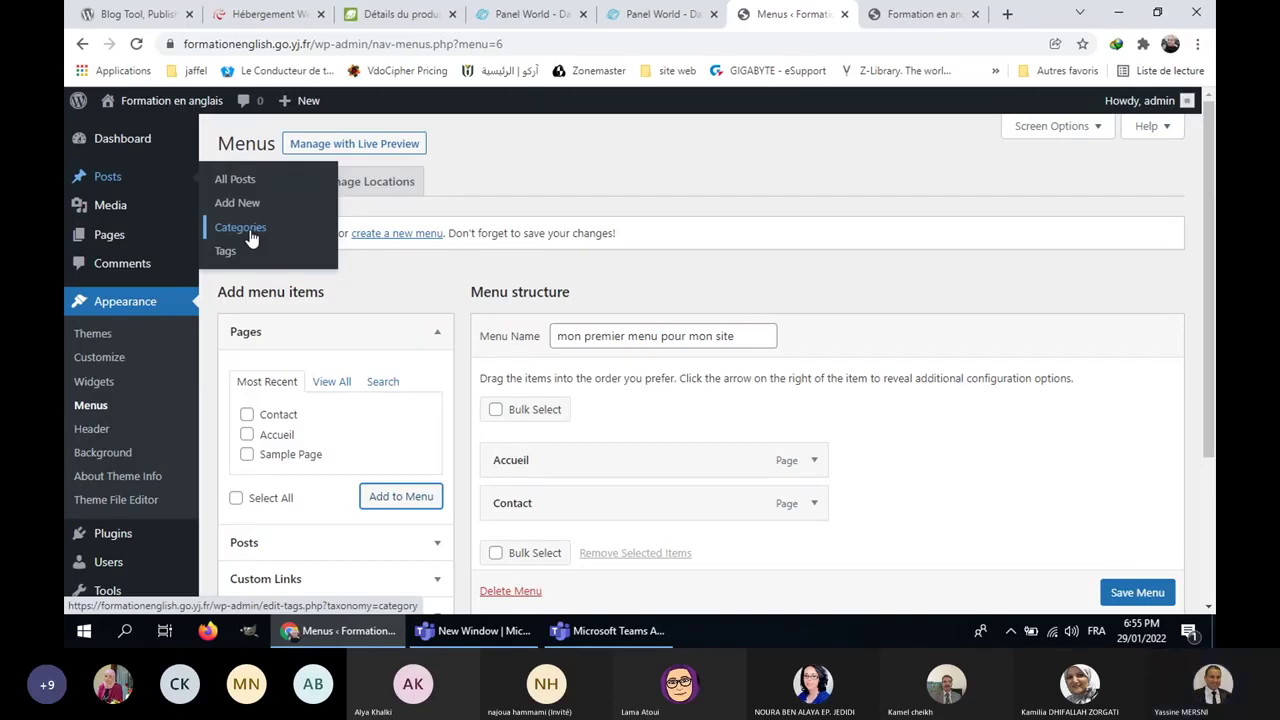
pyautogui.scroll(-3, 691, 289)
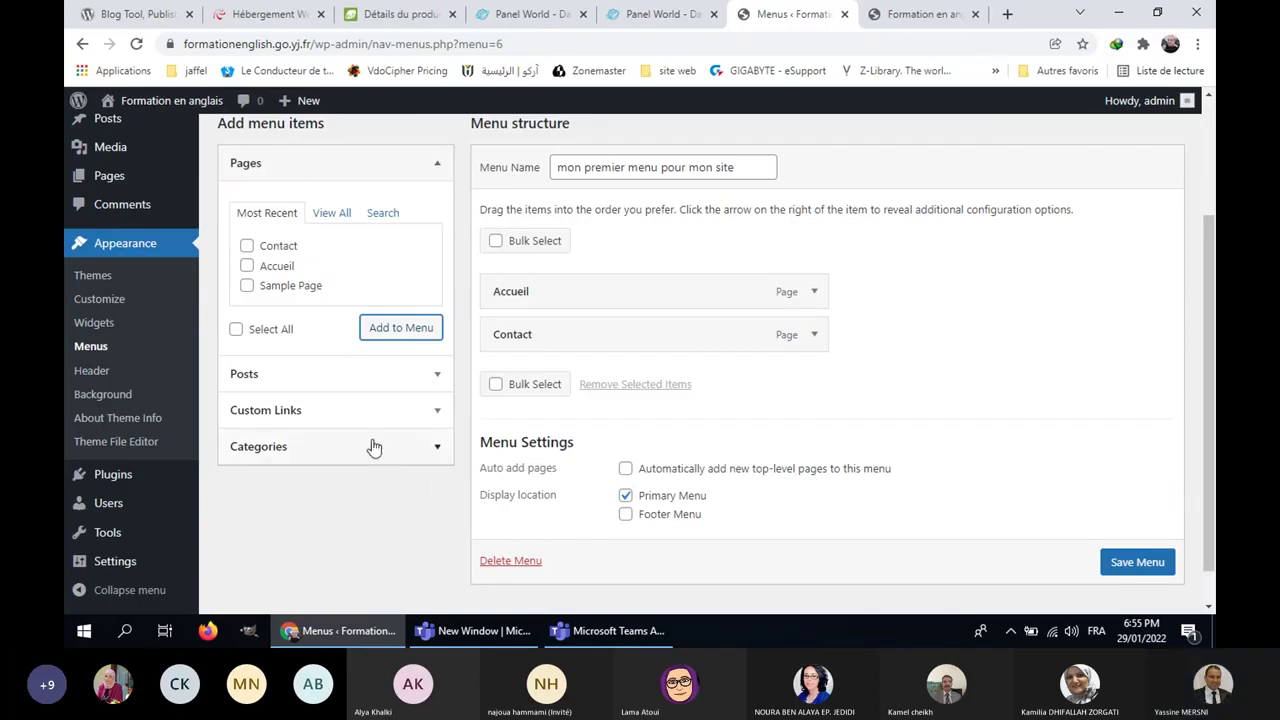
pyautogui.click(316, 457)
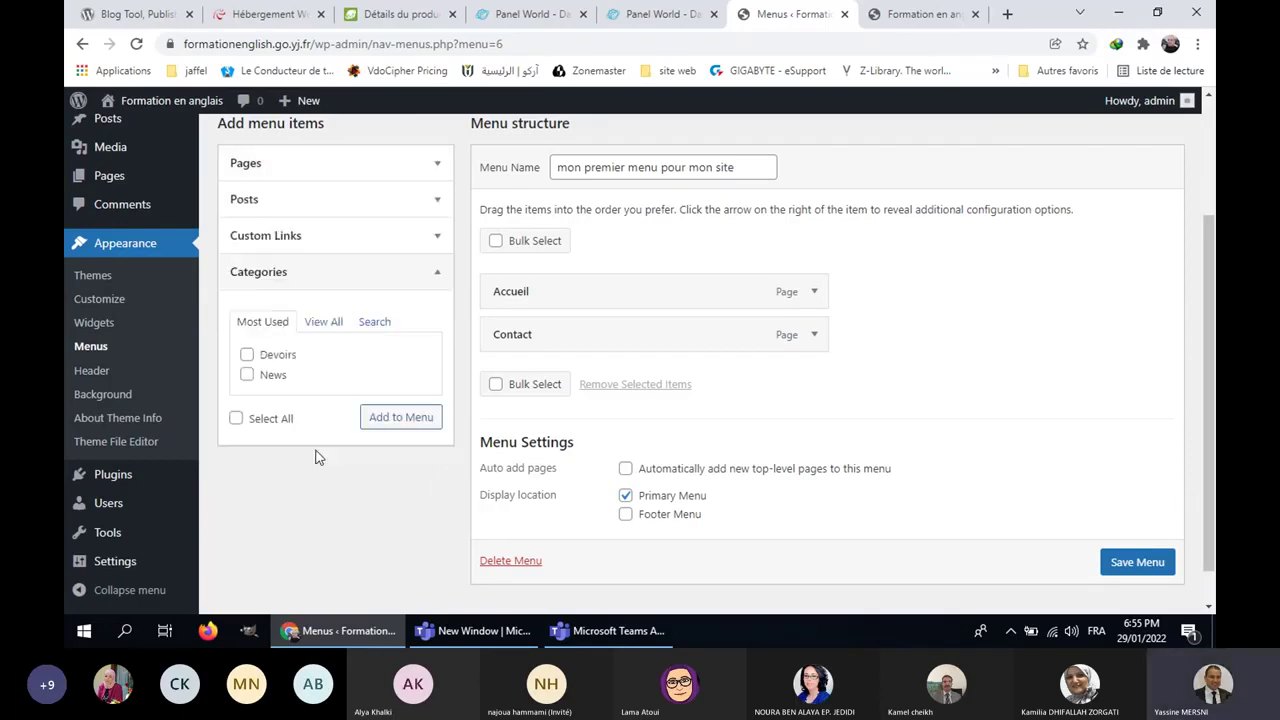
pyautogui.click(362, 278)
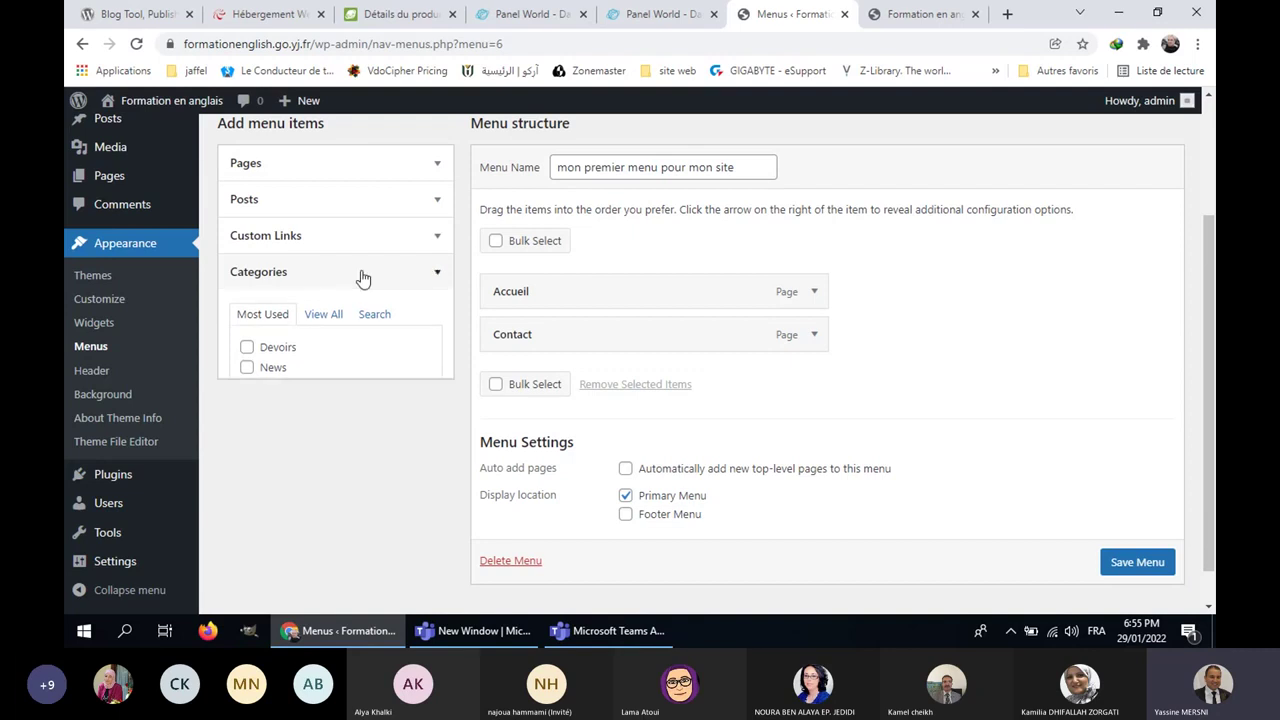
pyautogui.click(363, 279)
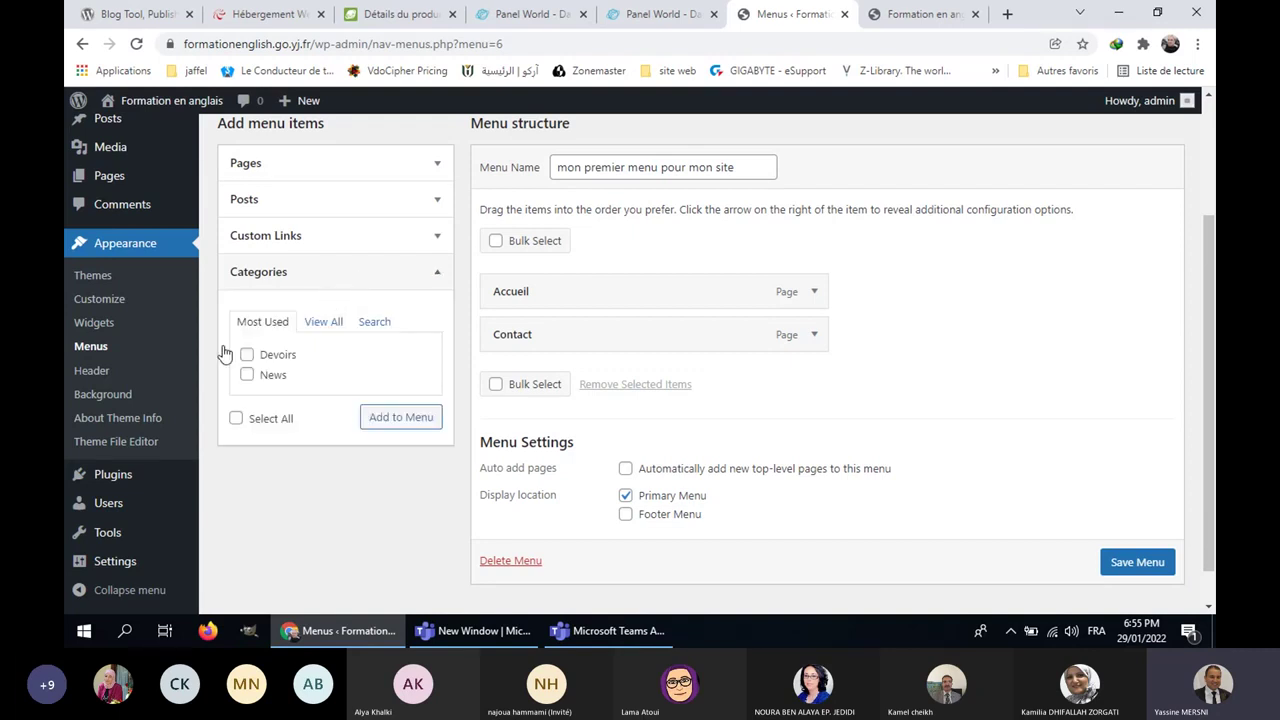
pyautogui.moveTo(212, 145)
pyautogui.moveTo(155, 124)
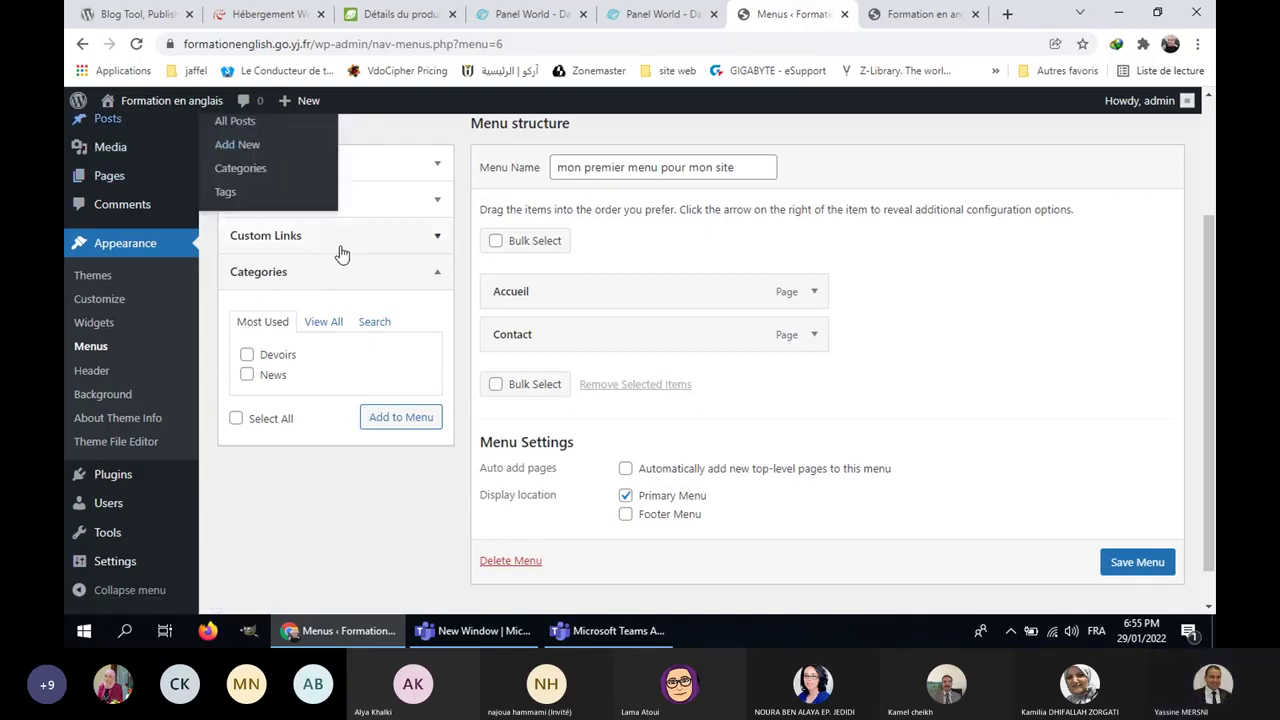
pyautogui.click(245, 357)
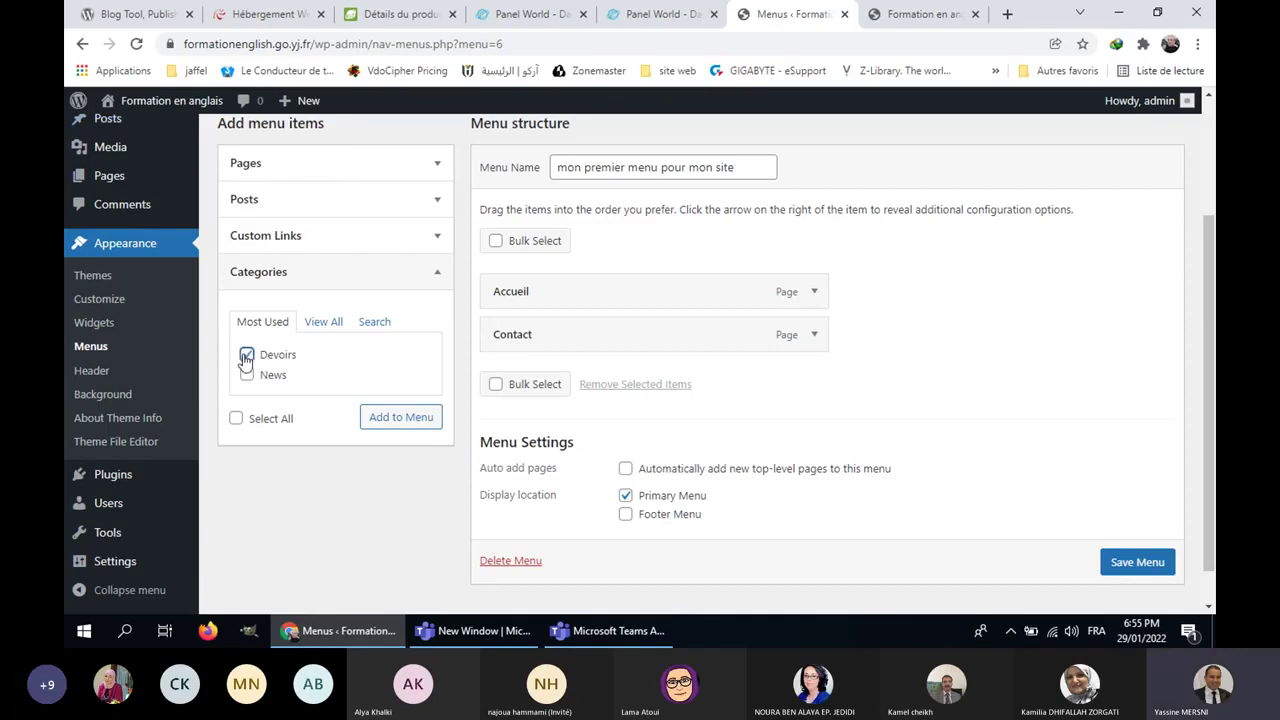
pyautogui.click(245, 374)
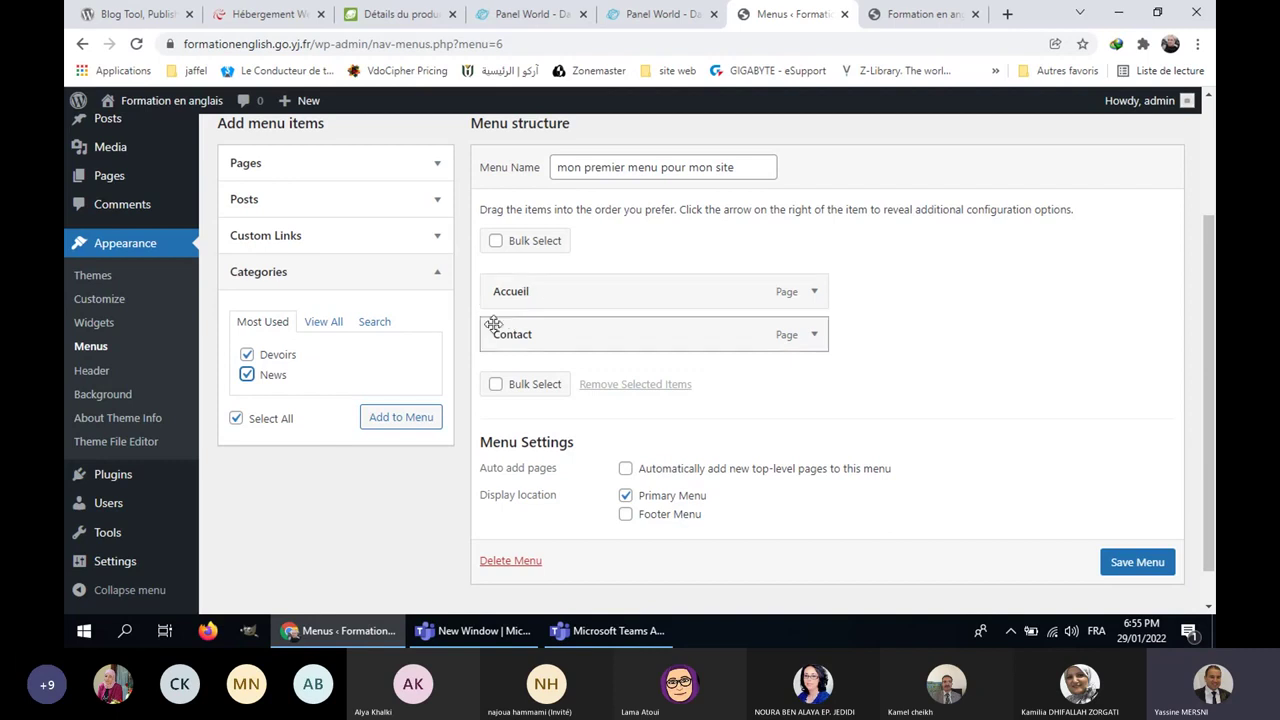
pyautogui.click(409, 425)
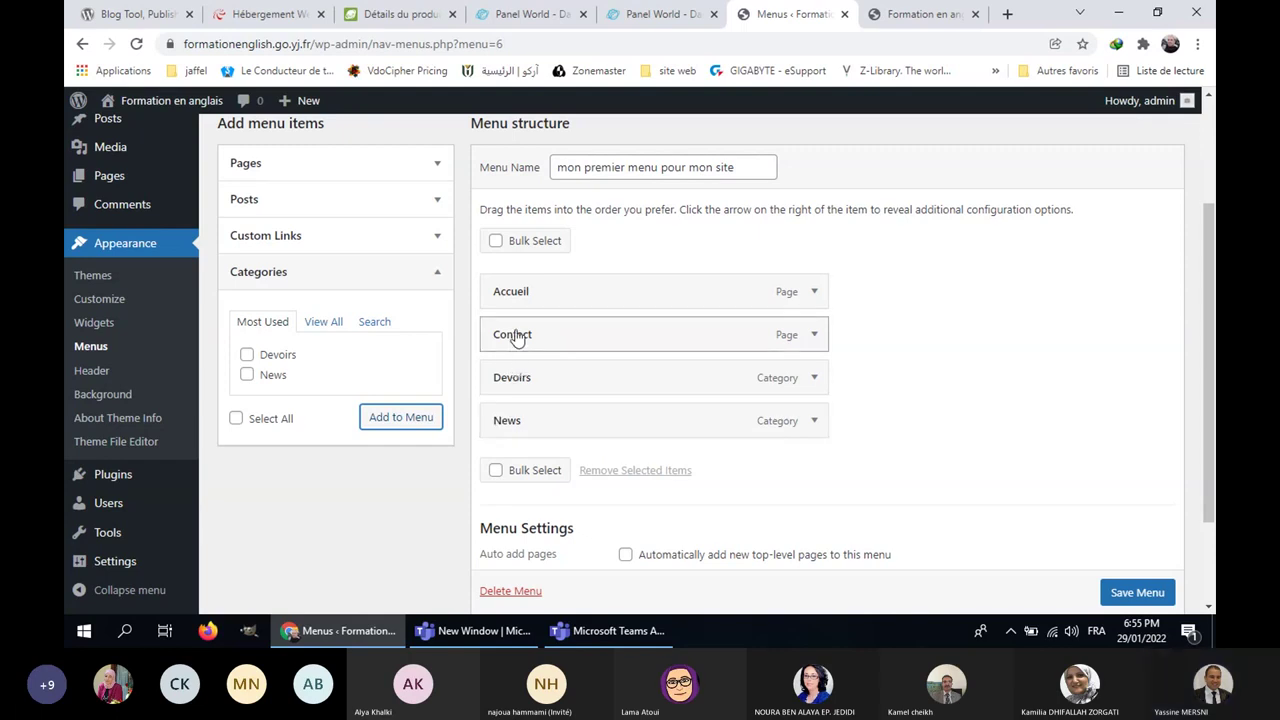
pyautogui.moveTo(516, 339); pyautogui.dragTo(528, 424)
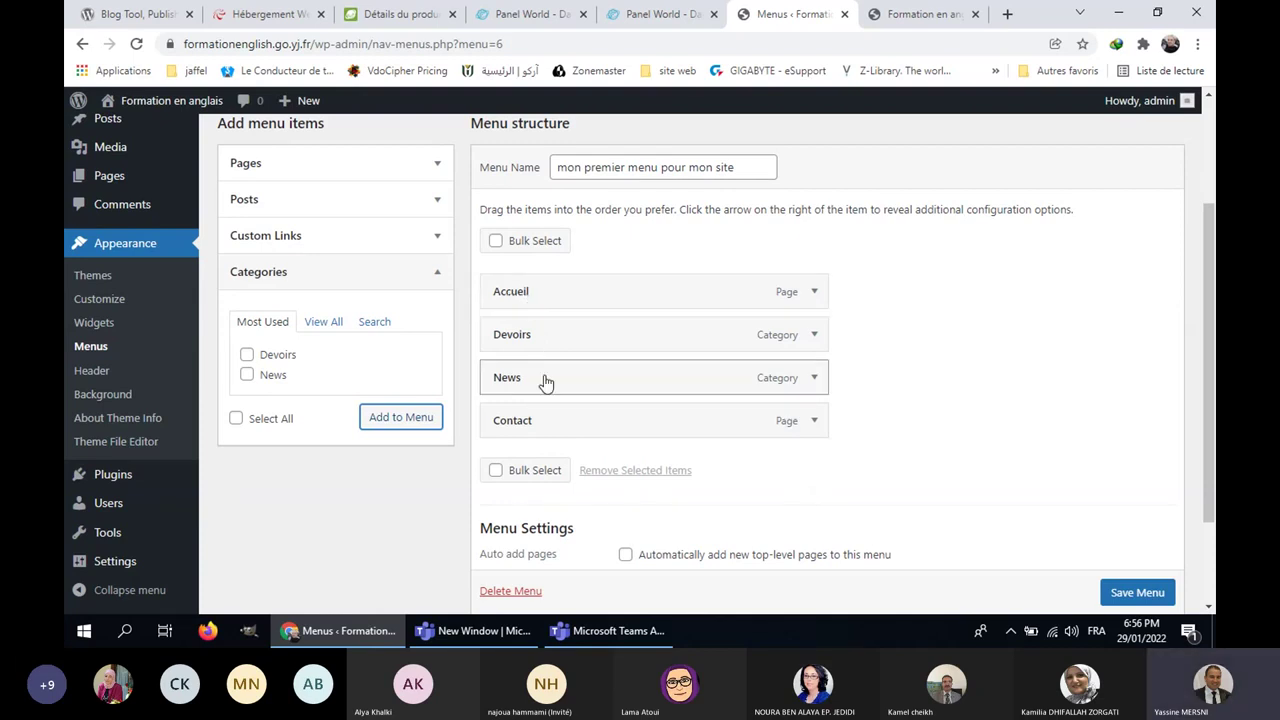
# Step: Move the News category above Devoirs in the menu structure and save the menu
pyautogui.moveTo(545, 381); pyautogui.dragTo(549, 336)
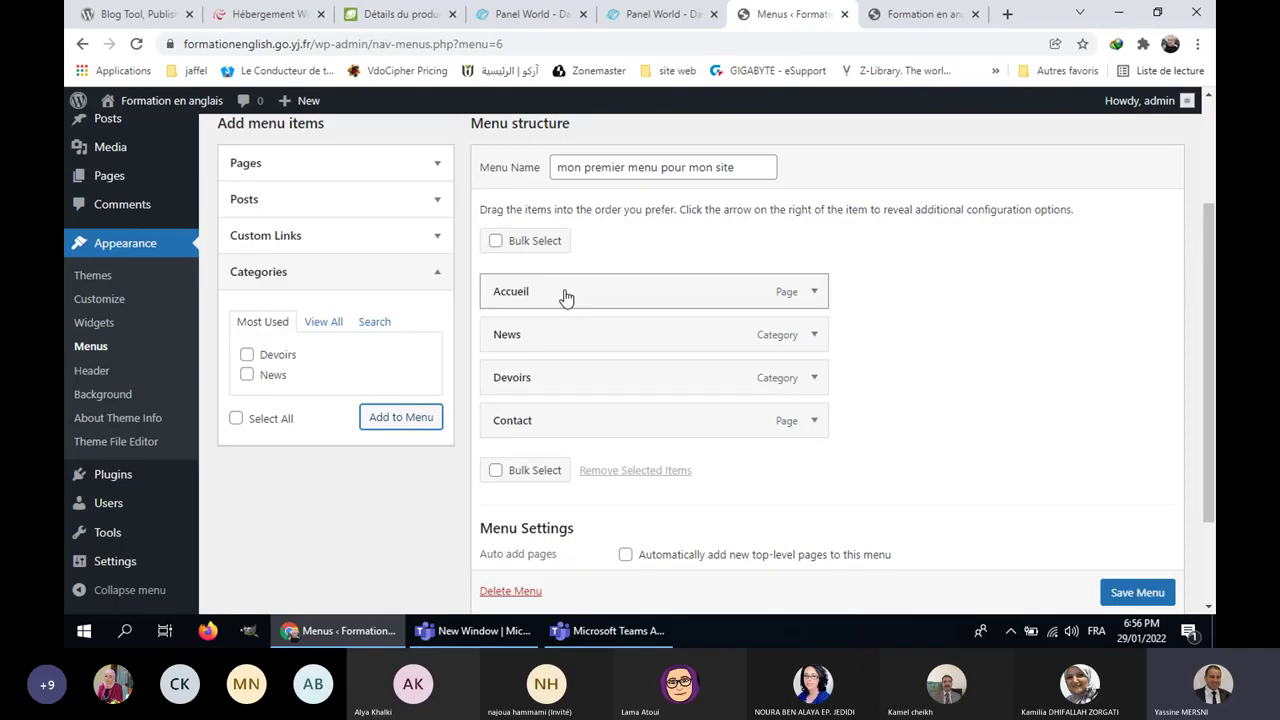
pyautogui.scroll(-1, 1143, 603)
pyautogui.click(1140, 595)
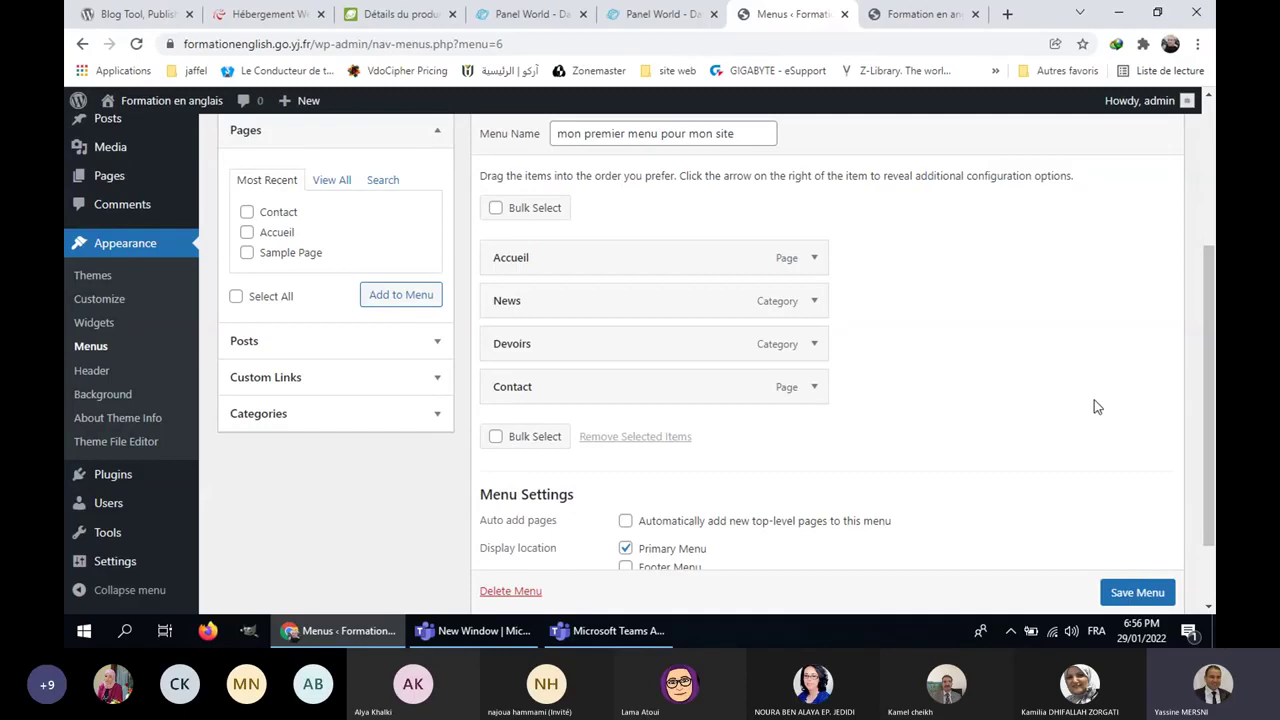
pyautogui.scroll(3, 1100, 405)
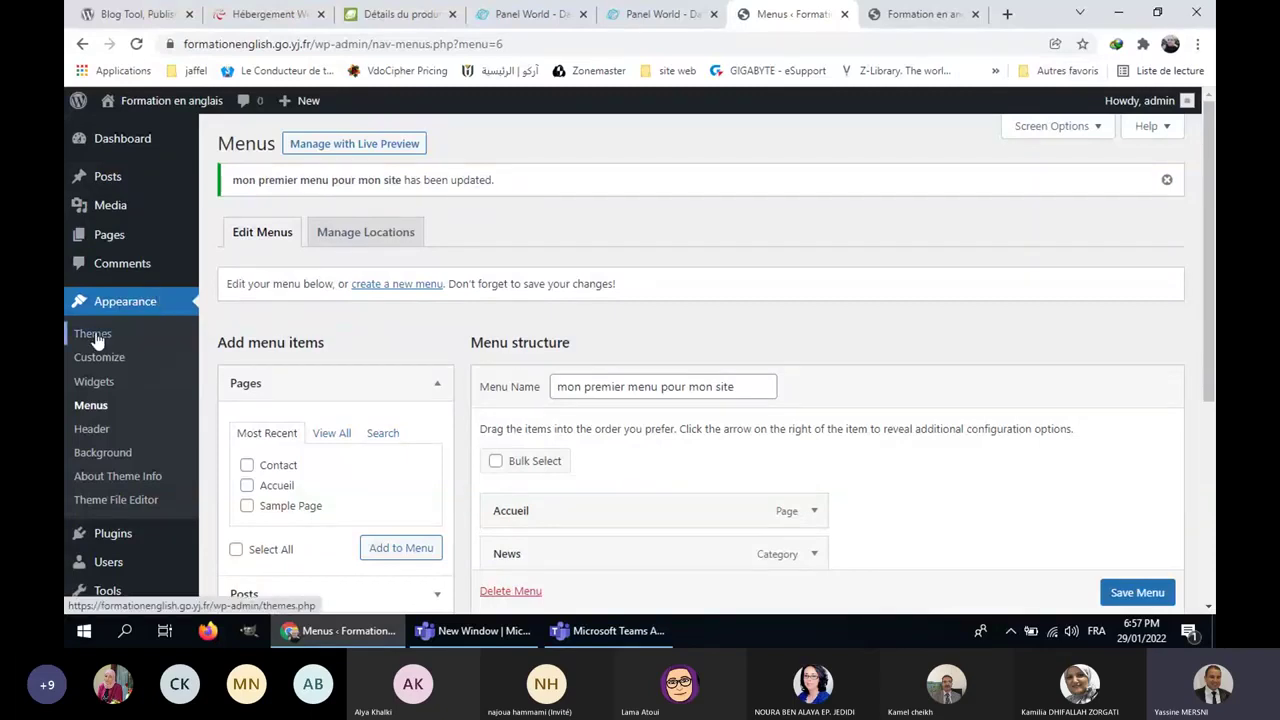
pyautogui.scroll(-1, 96, 341)
pyautogui.scroll(-1, 90, 340)
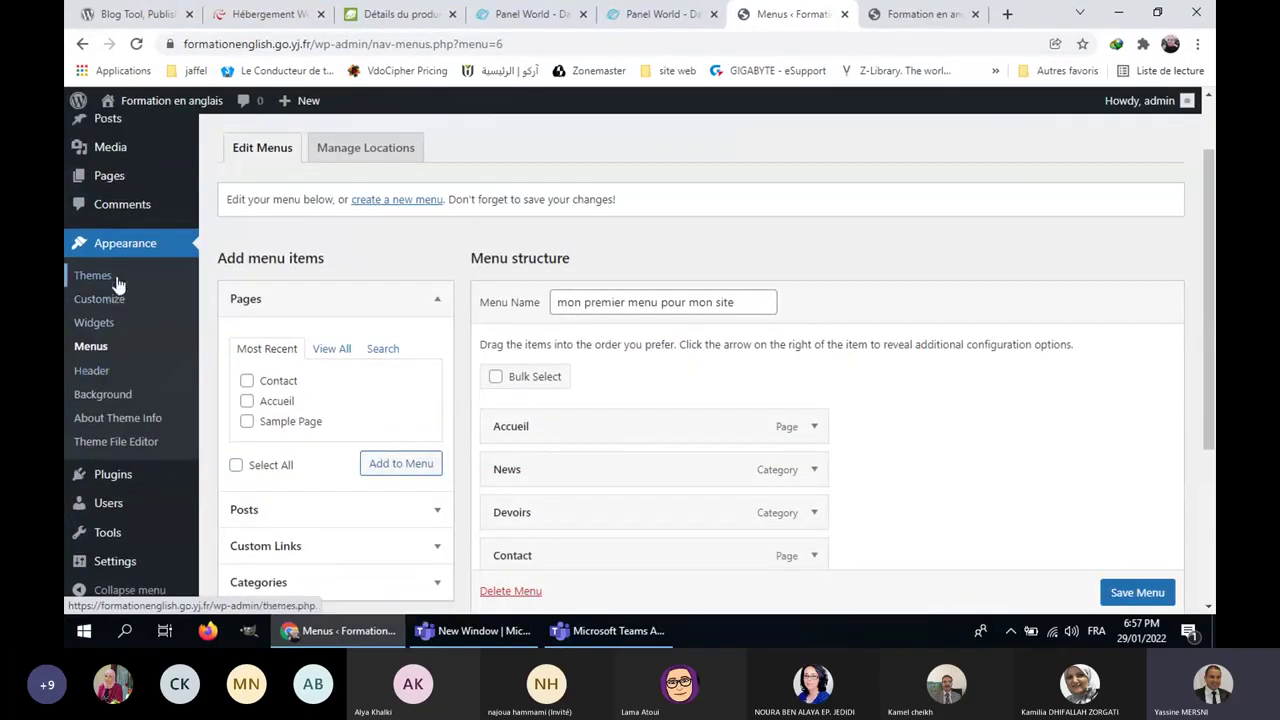
pyautogui.scroll(-3, 700, 400)
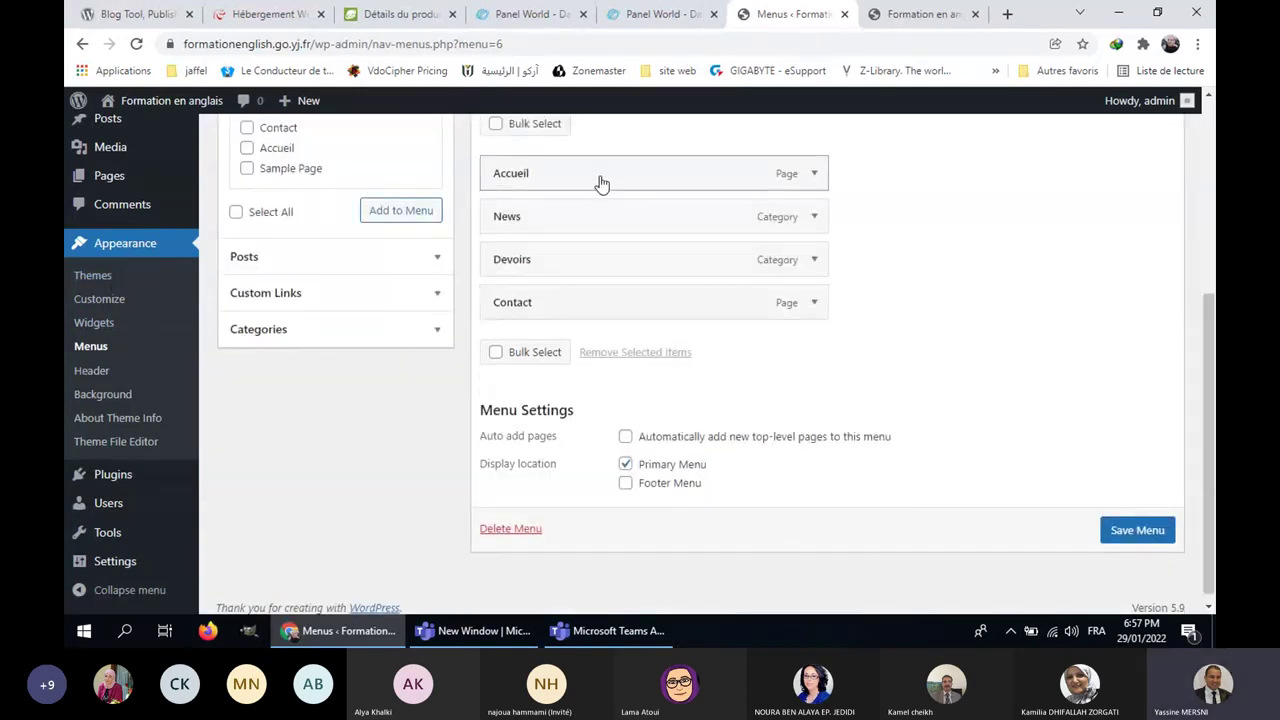
pyautogui.scroll(3, 903, 317)
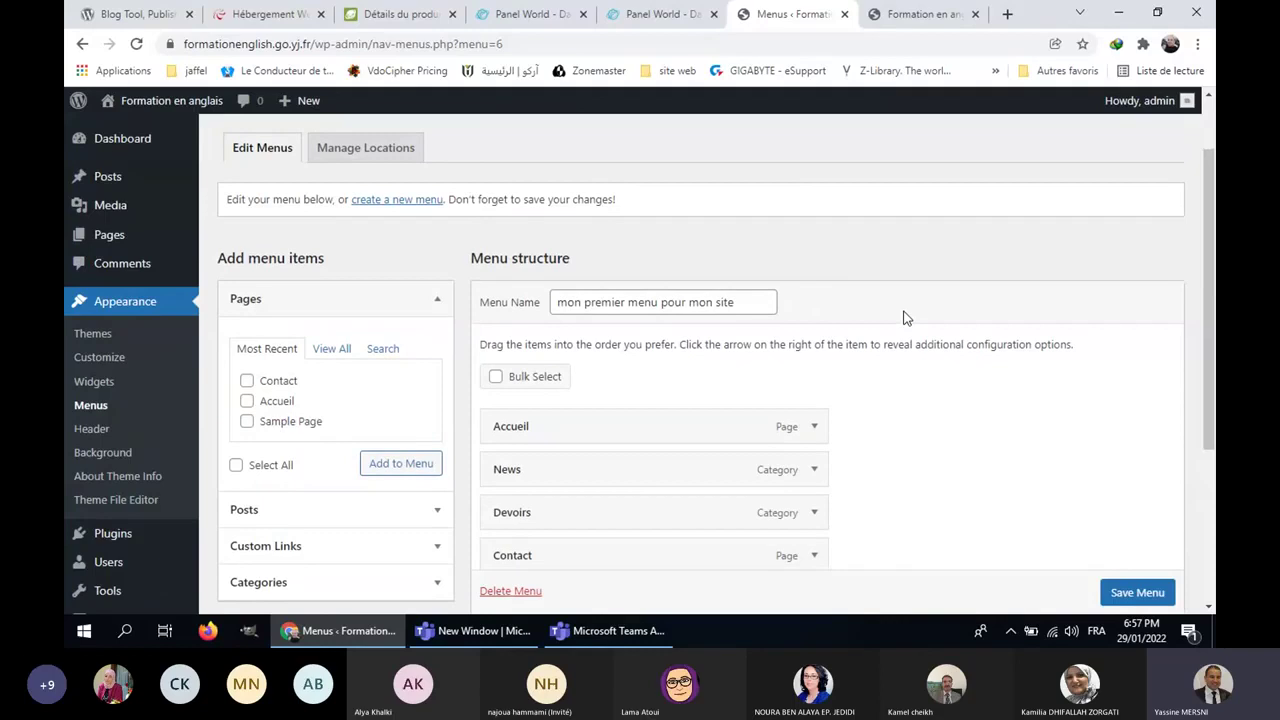
pyautogui.scroll(-2, 895, 330)
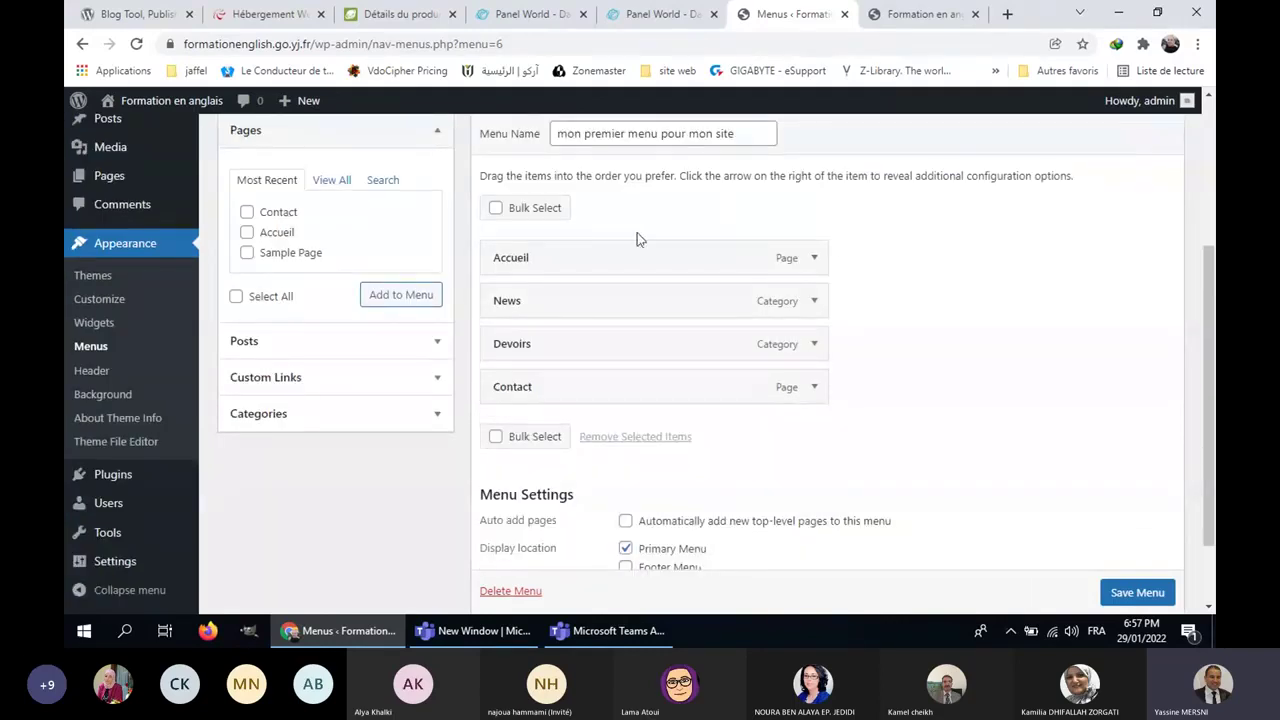
# Step: Reload the live site and check the Accueil and Contact pages through its navigation menu
pyautogui.click(912, 16)
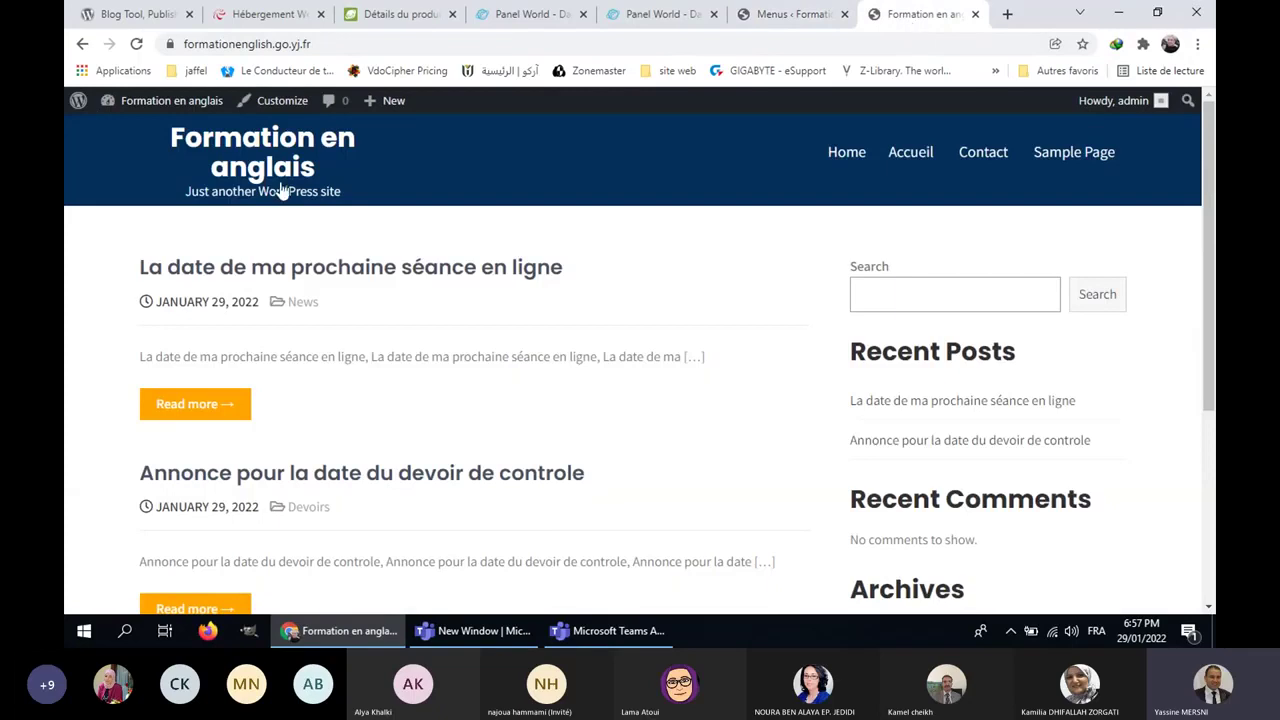
pyautogui.click(137, 44)
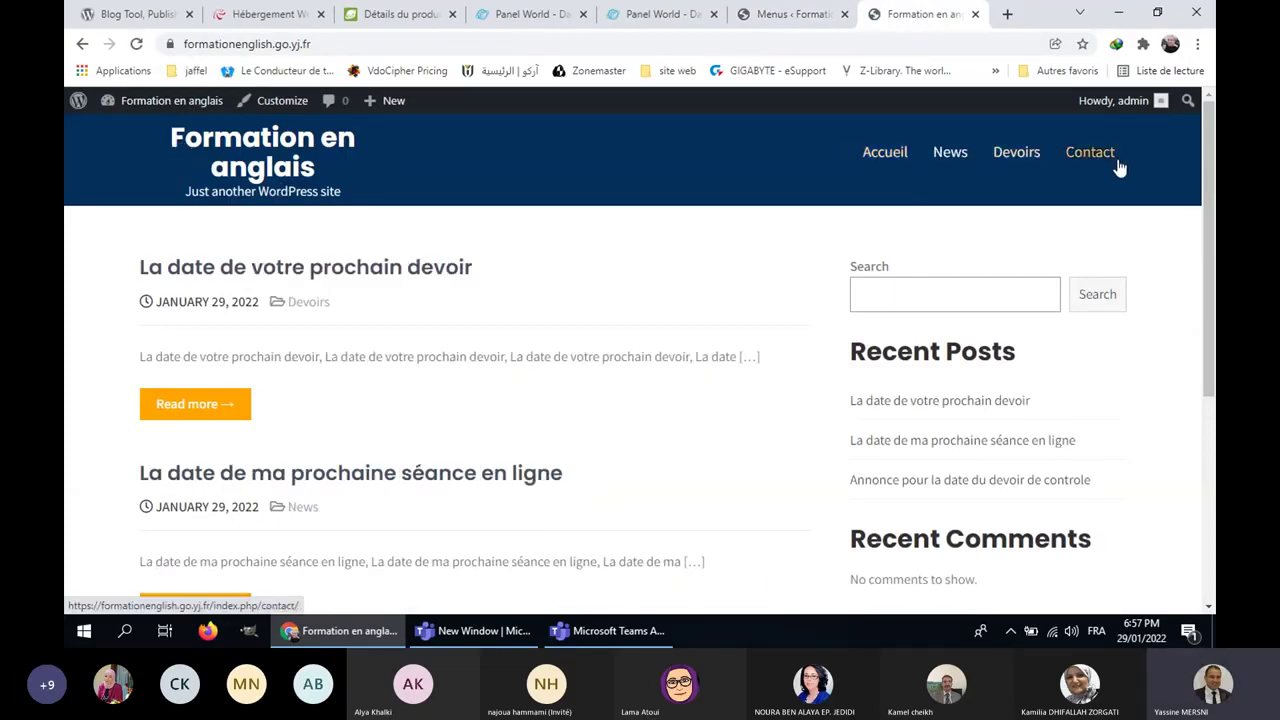
pyautogui.click(882, 160)
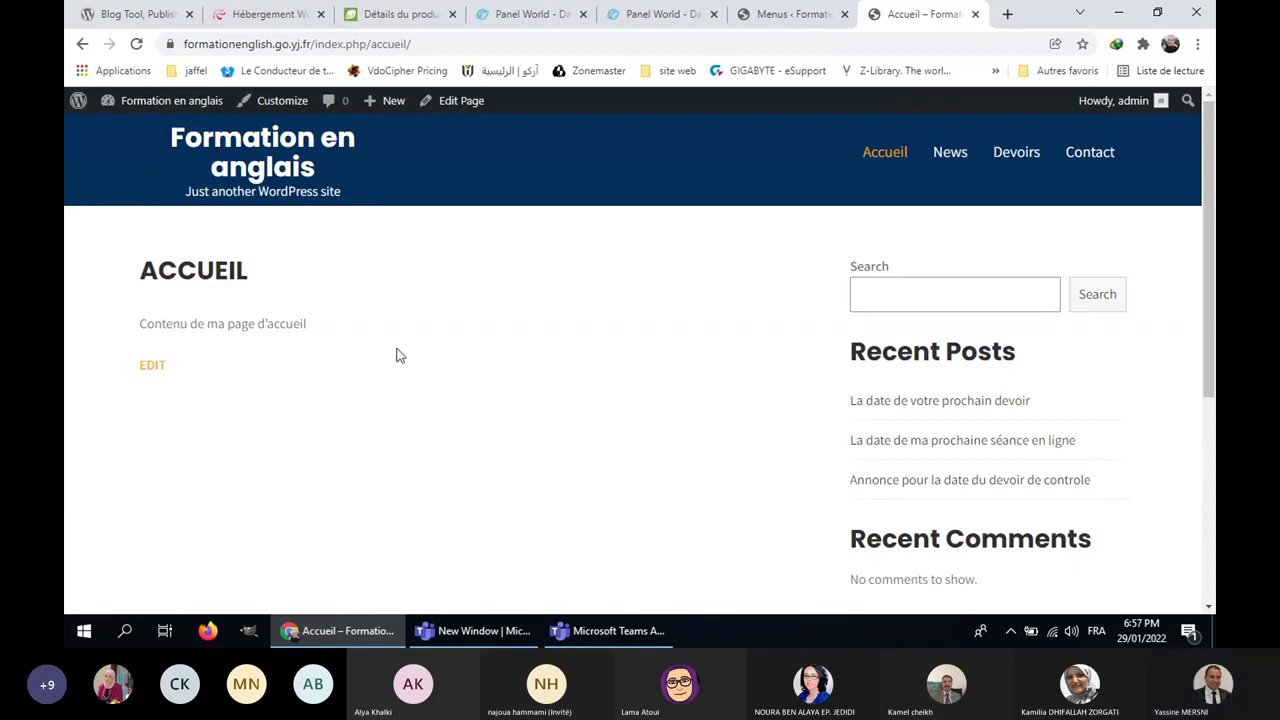
pyautogui.click(1110, 160)
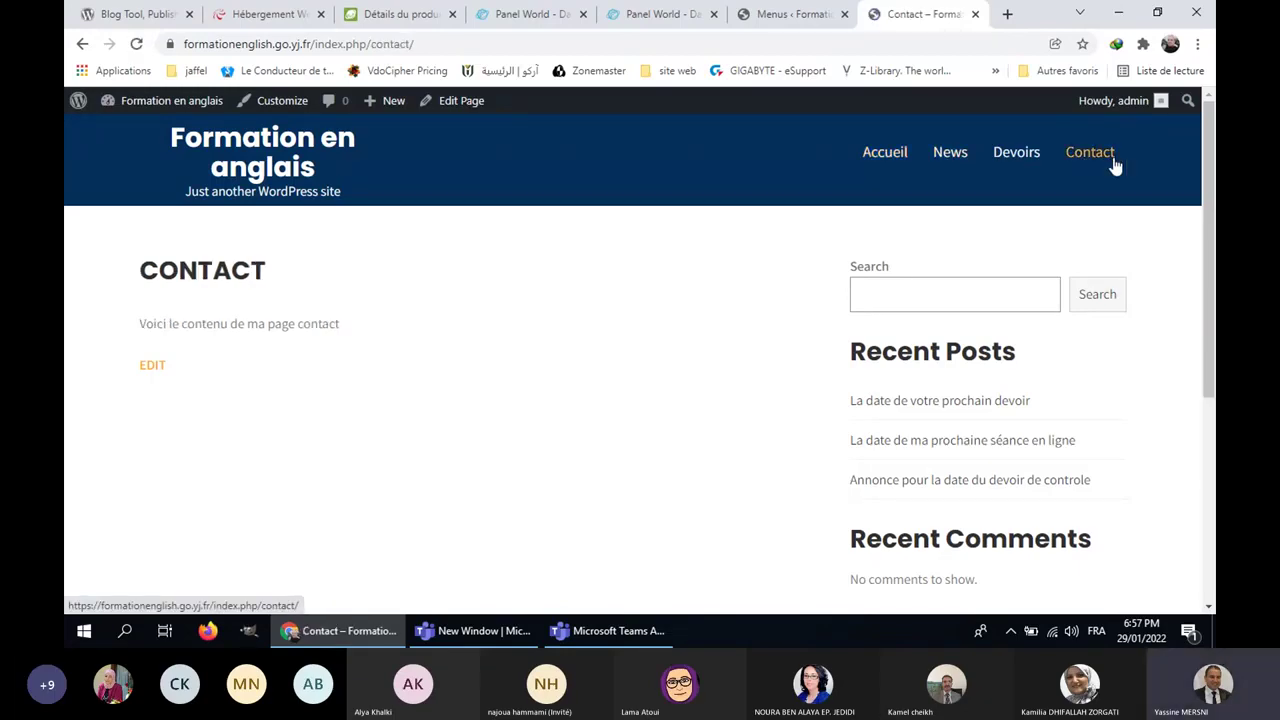
pyautogui.click(863, 158)
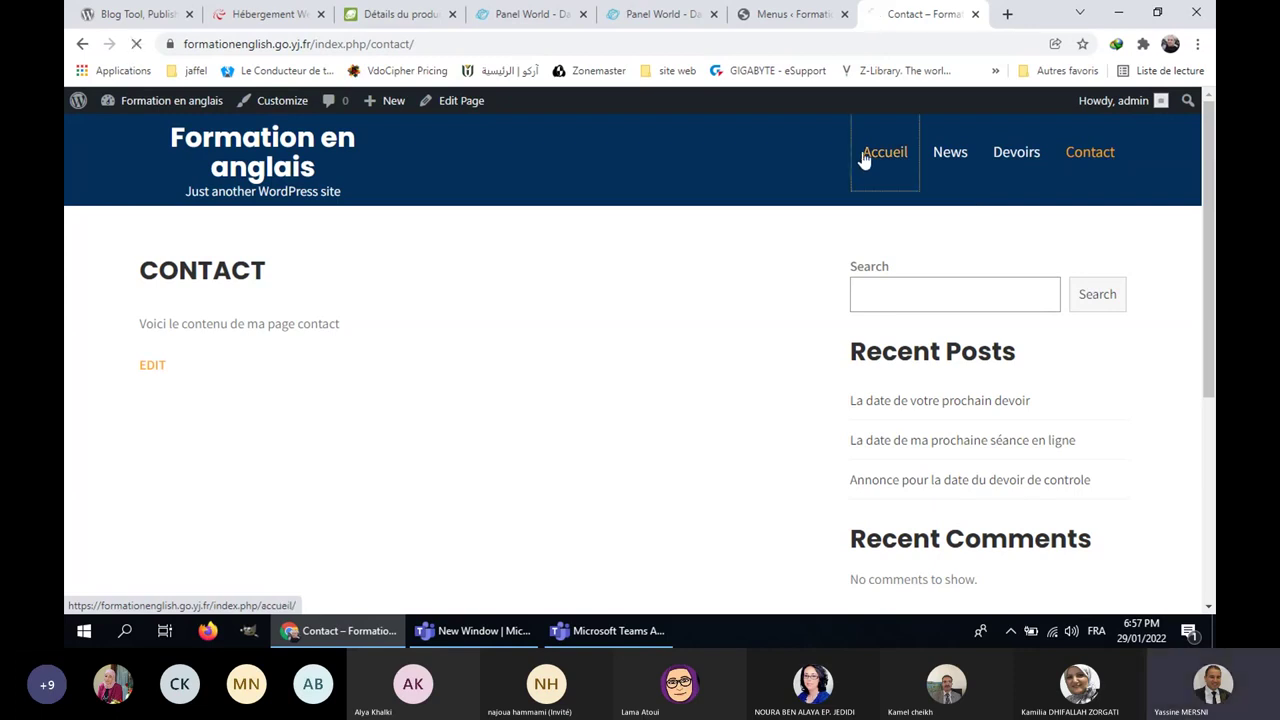
pyautogui.click(1100, 160)
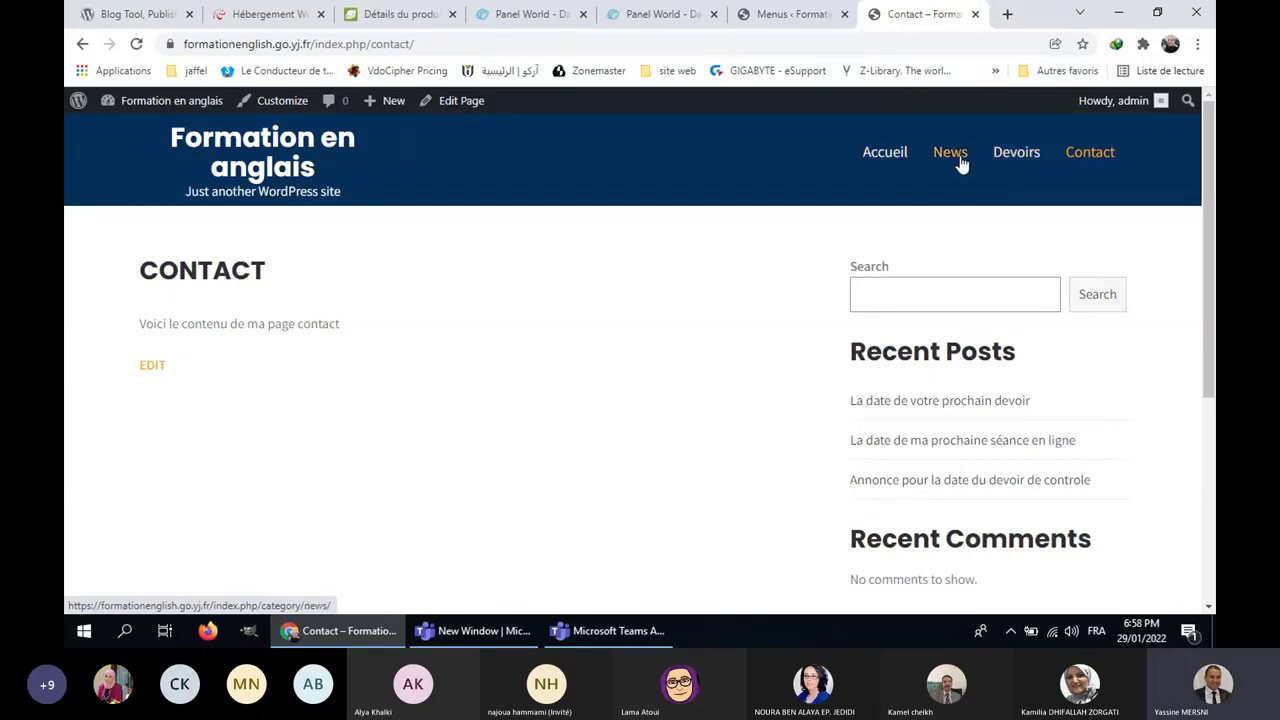
# Step: Check the posts listed in the News and Devoirs categories on the live site
pyautogui.click(960, 163)
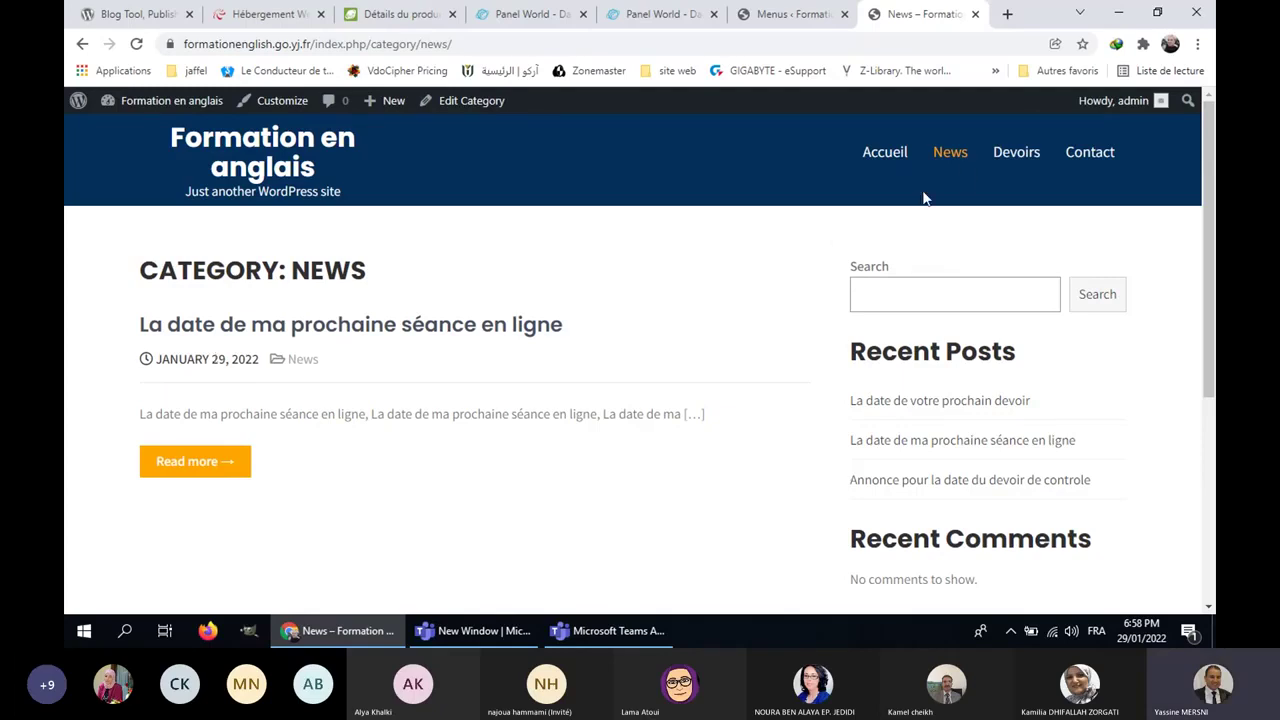
pyautogui.click(1014, 153)
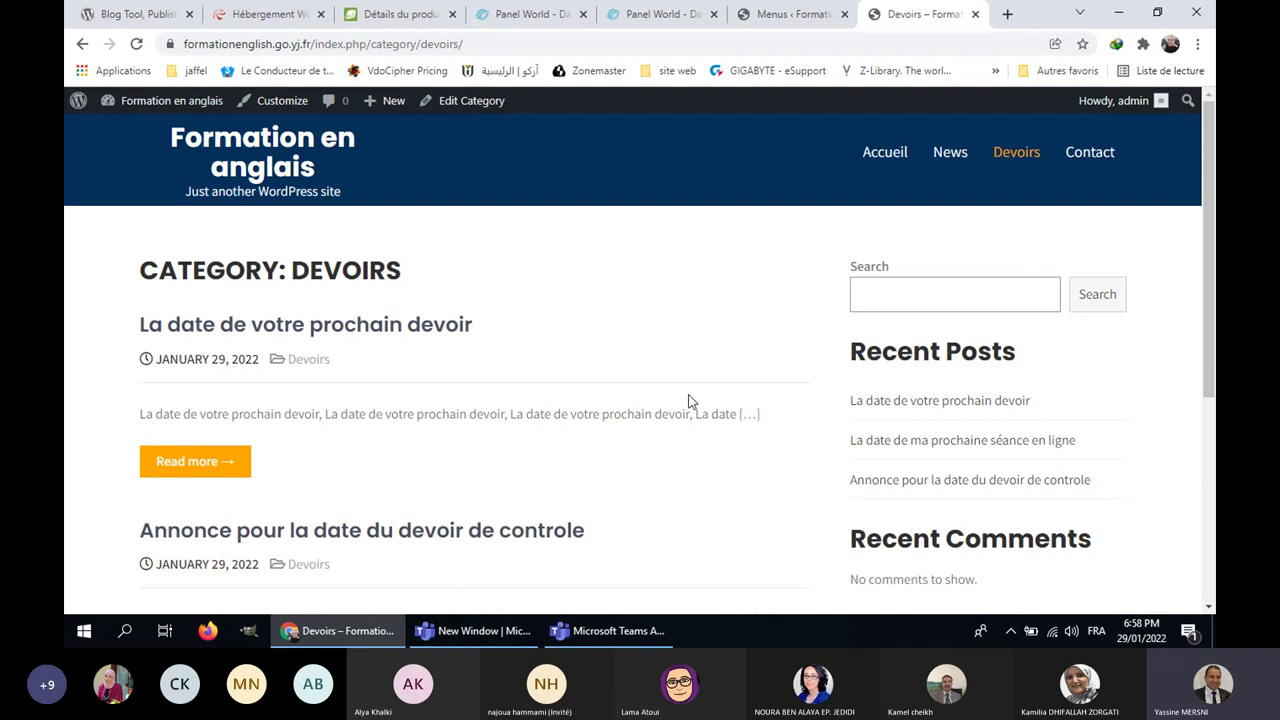
pyautogui.click(1012, 153)
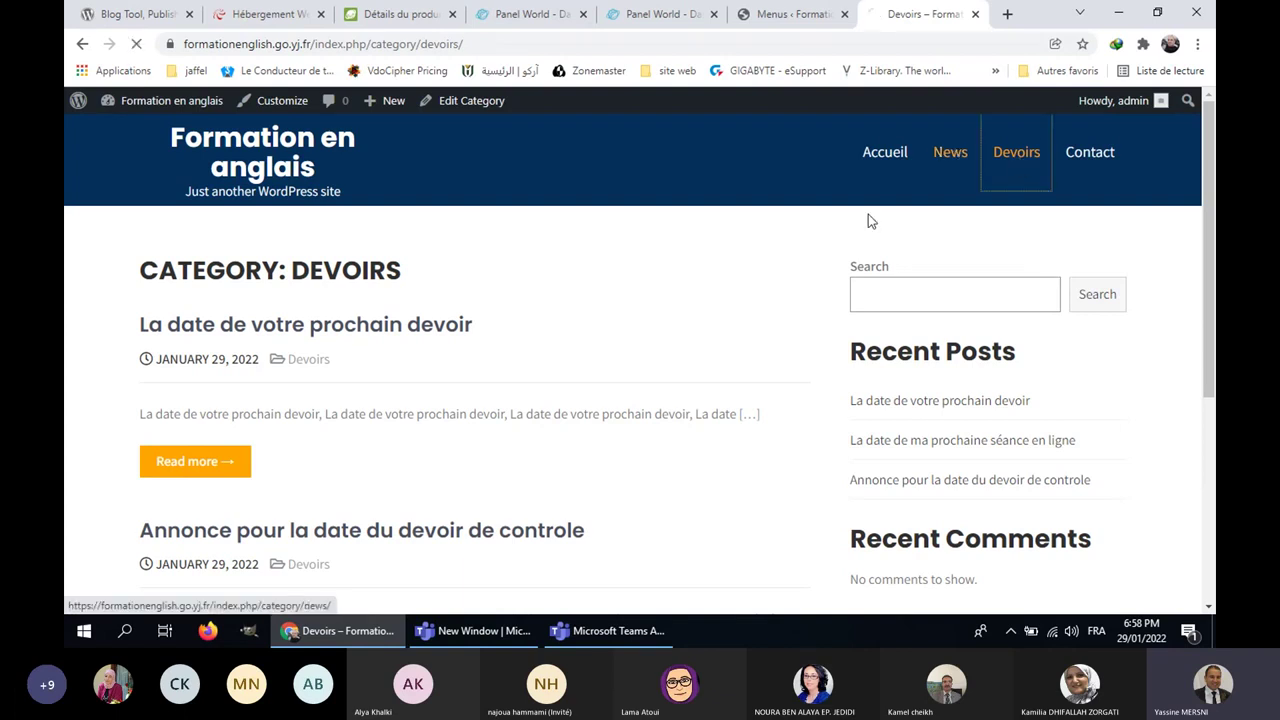
pyautogui.scroll(-2, 388, 440)
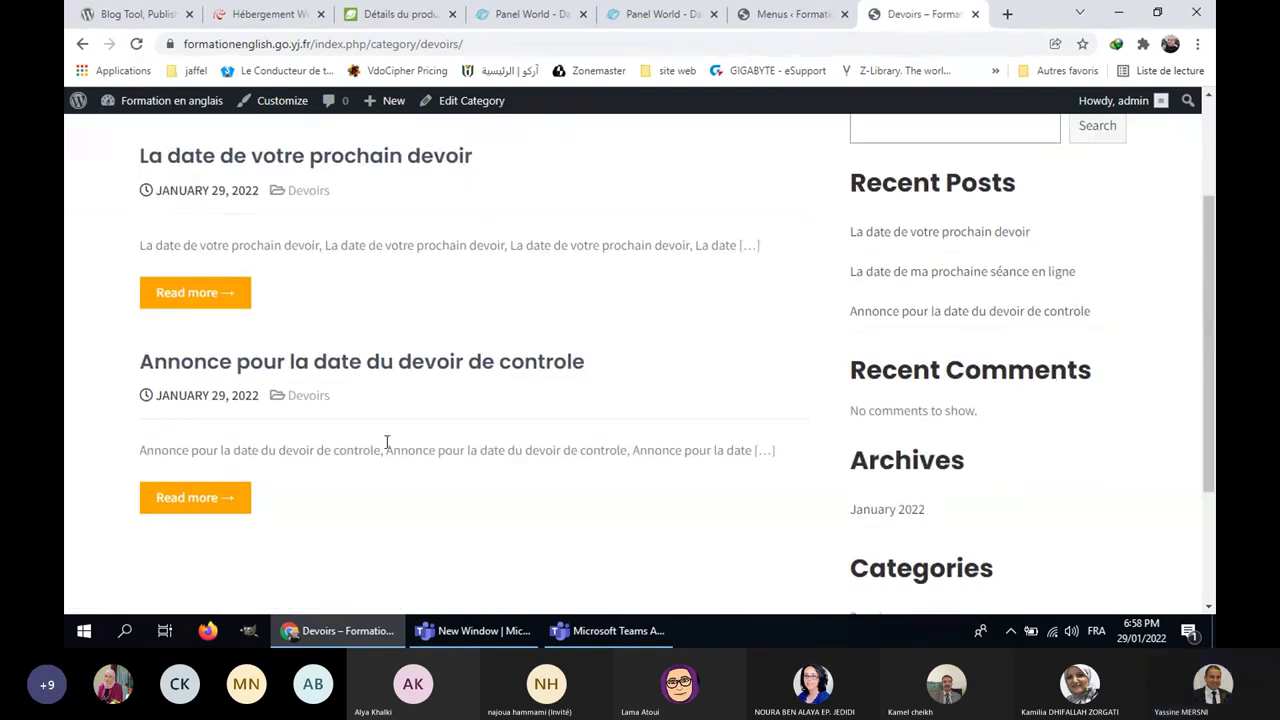
# Step: Return to the WordPress admin and start a new post titled "Annonce 3"
pyautogui.click(770, 12)
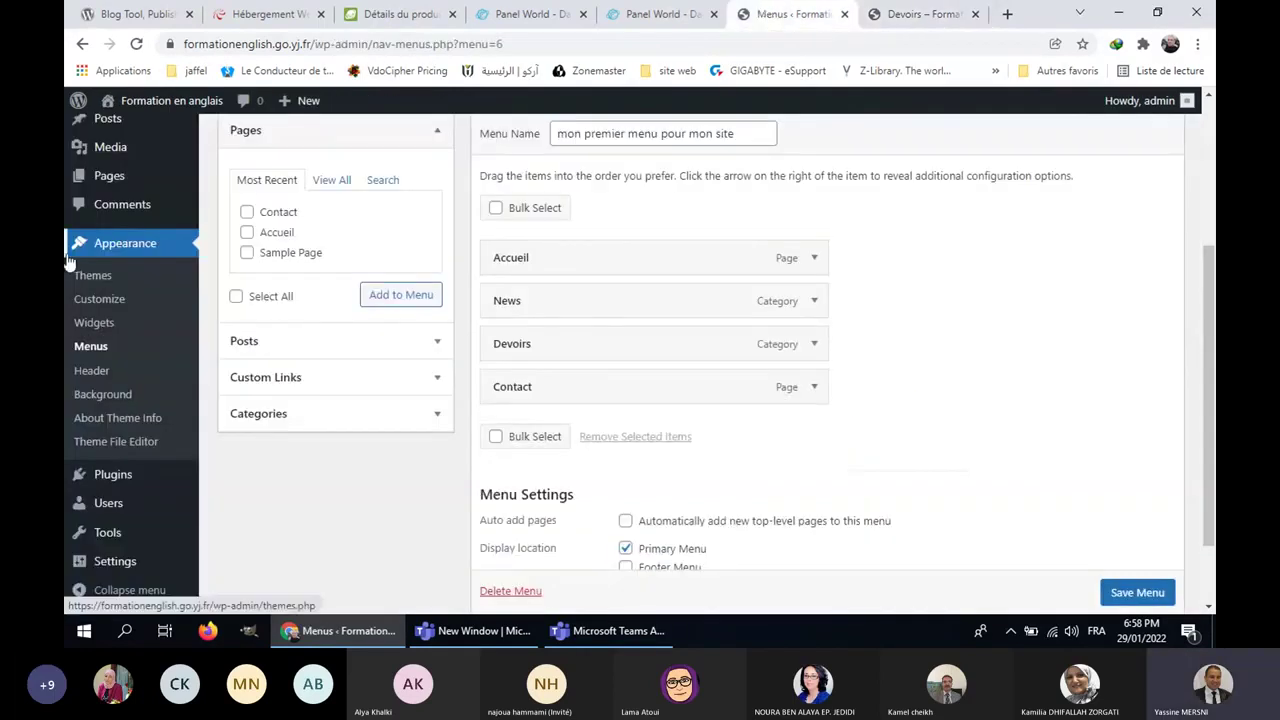
pyautogui.scroll(3, 193, 302)
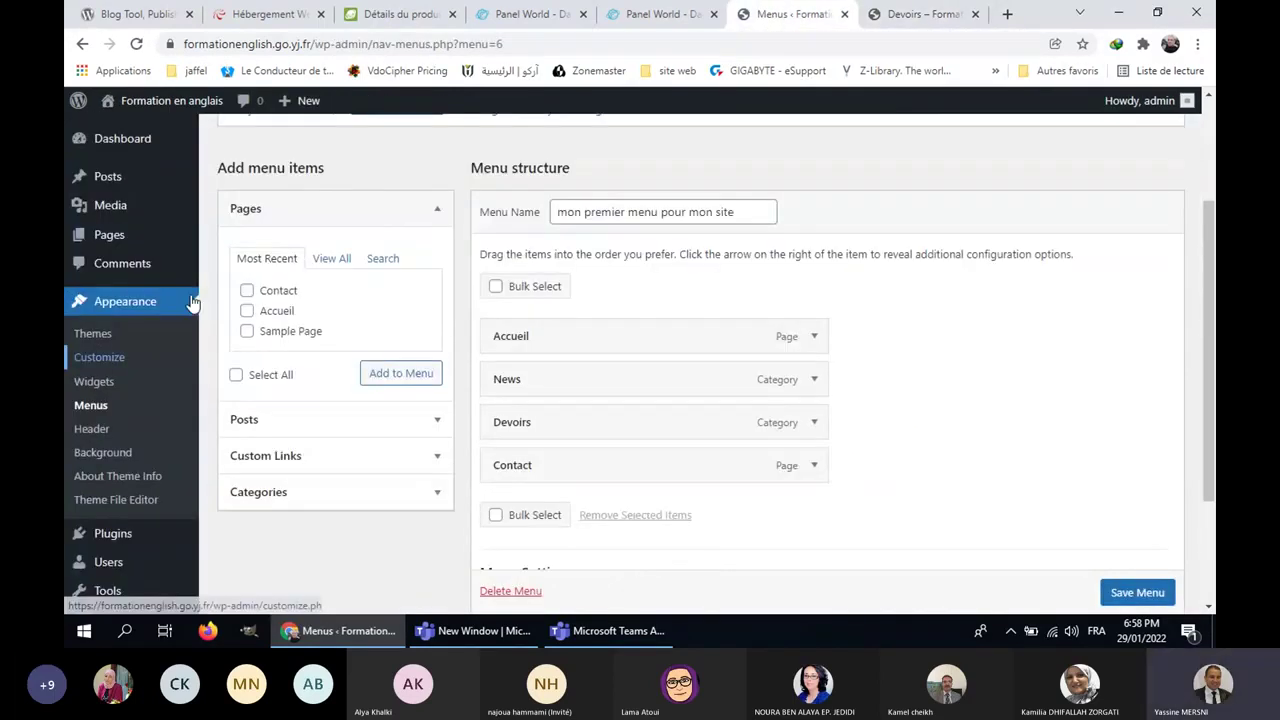
pyautogui.moveTo(60, 183)
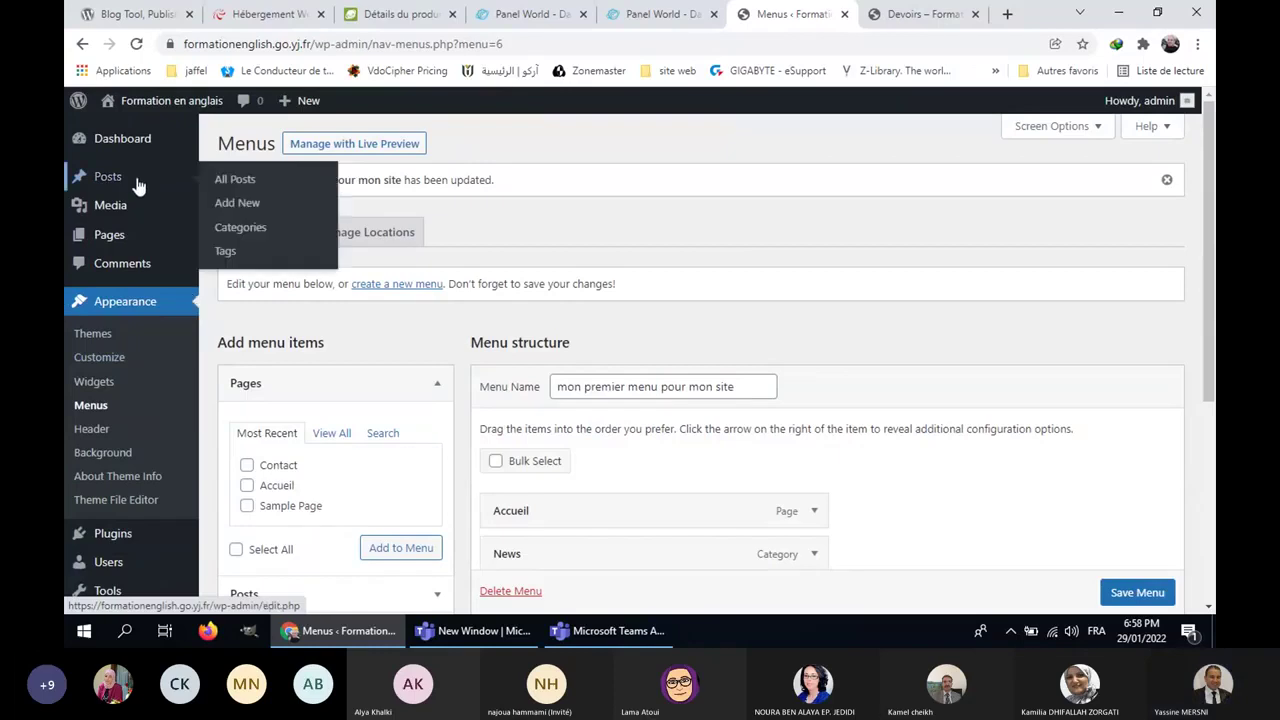
pyautogui.click(240, 179)
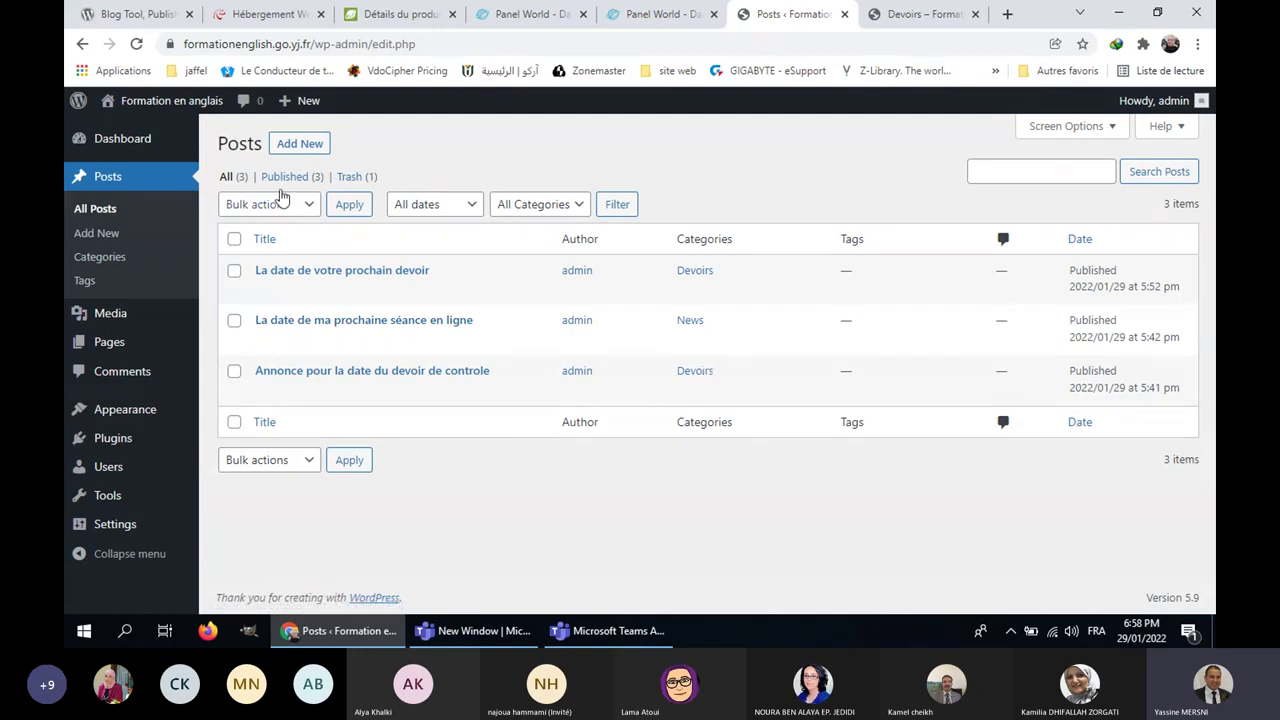
pyautogui.click(300, 143)
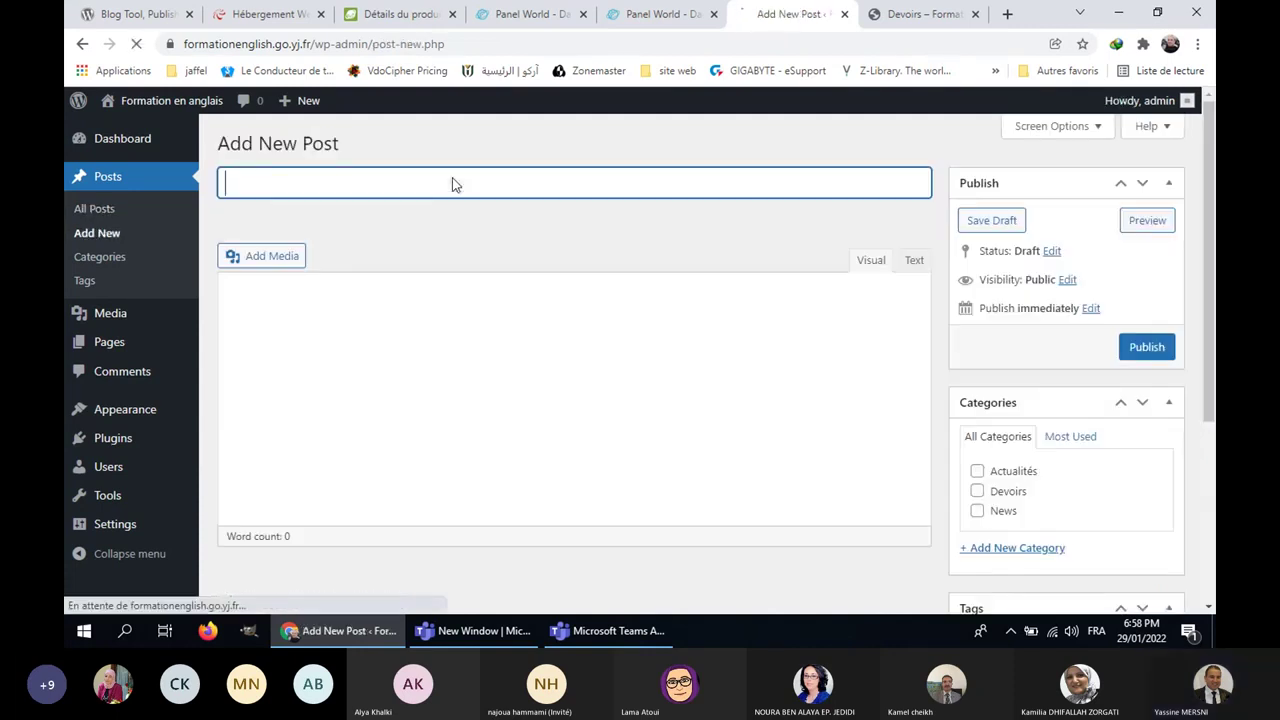
pyautogui.write('A')
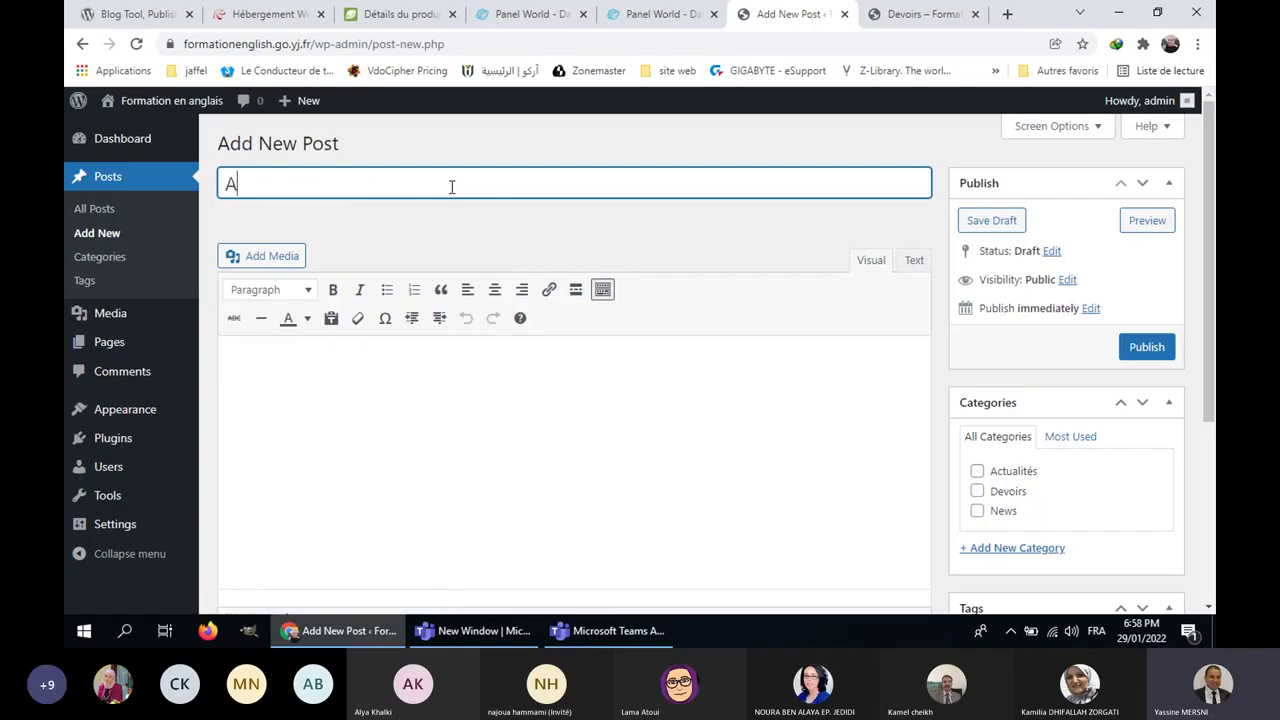
pyautogui.write('nnonce')
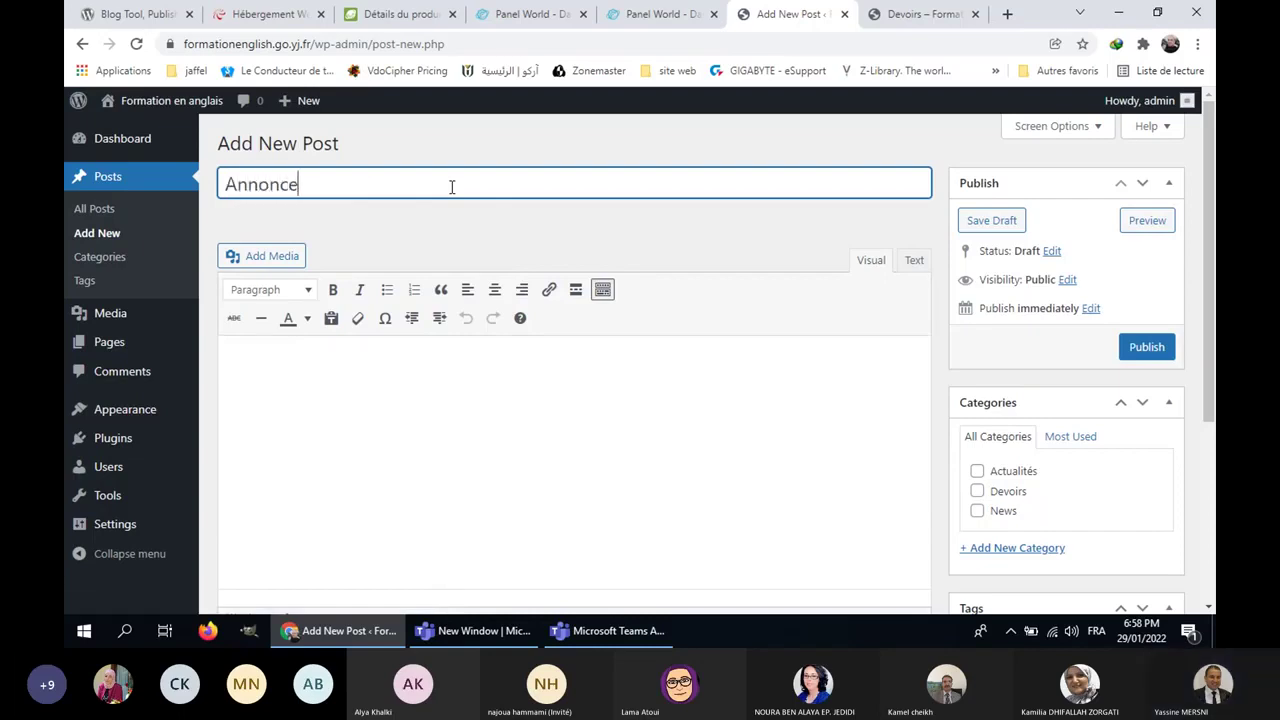
pyautogui.write(' 3')
# Step: Enter "Texte de mon annonce 3" as the post body and publish the post in the Devoirs category
pyautogui.click(504, 405)
pyautogui.write('An')
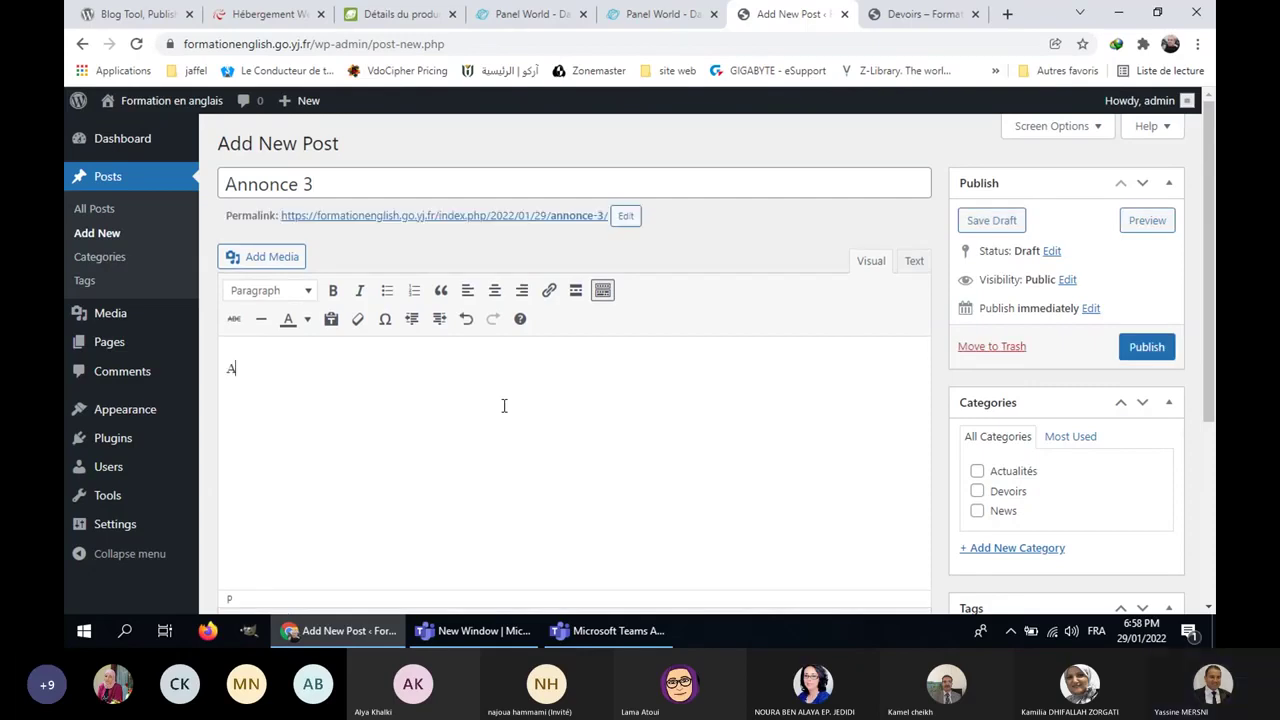
pyautogui.press('BackSpace')
pyautogui.press('BackSpace')
pyautogui.write('Texte de mon annonce')
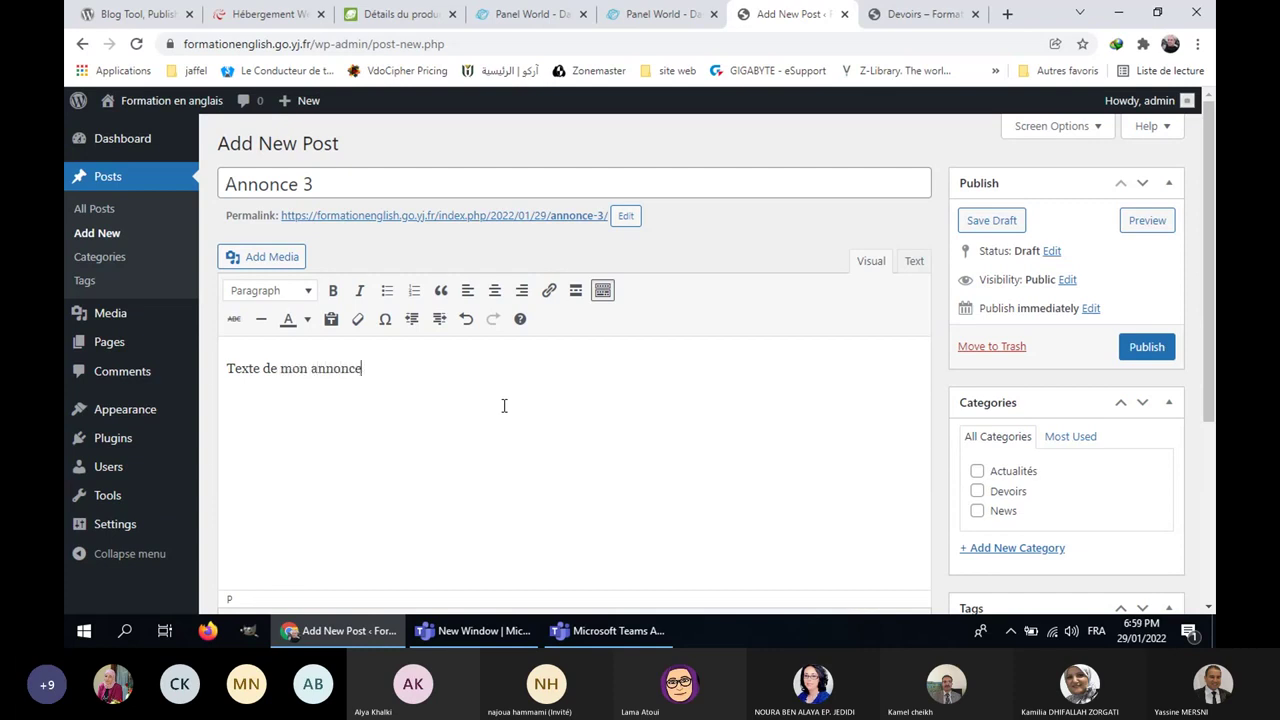
pyautogui.write(' 3')
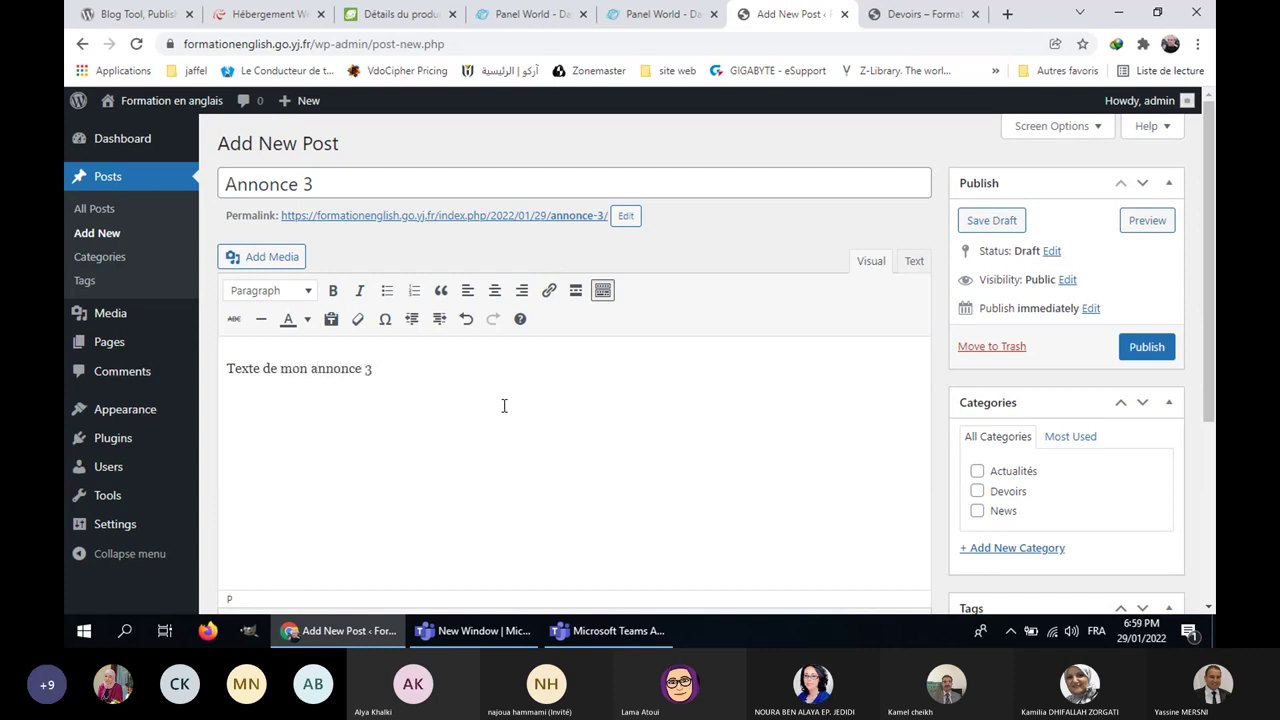
pyautogui.click(978, 491)
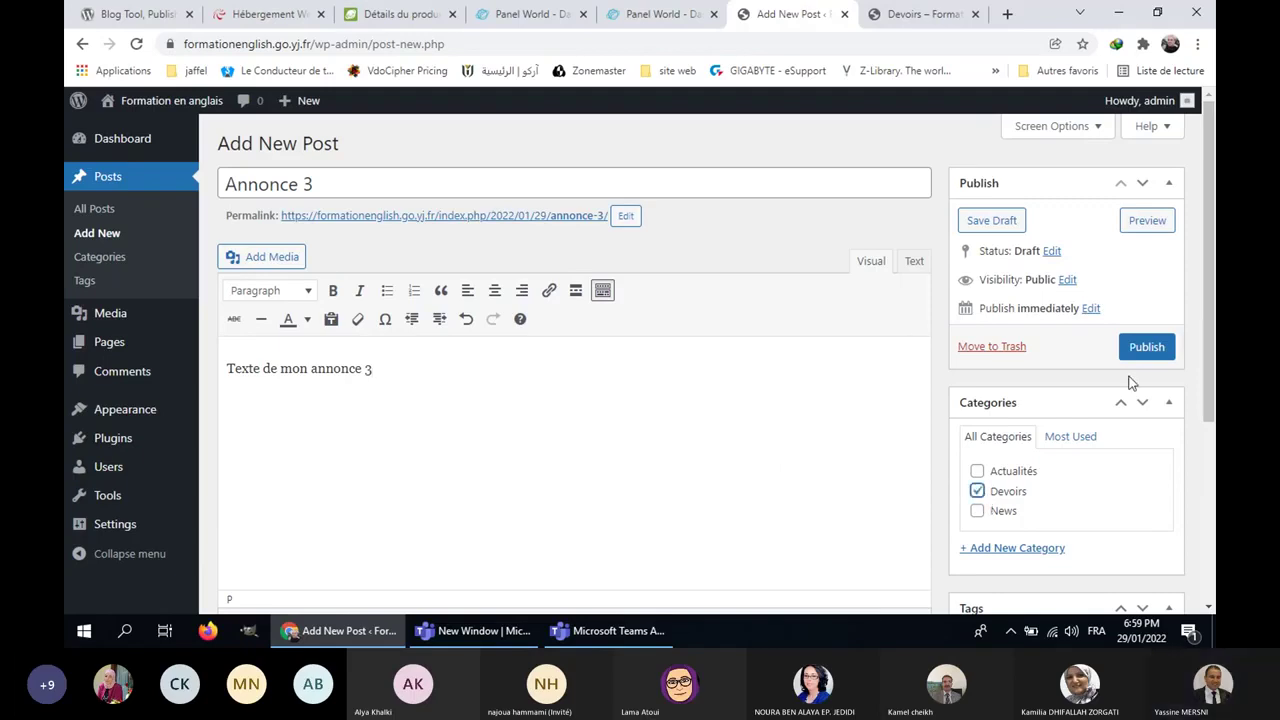
pyautogui.click(1150, 350)
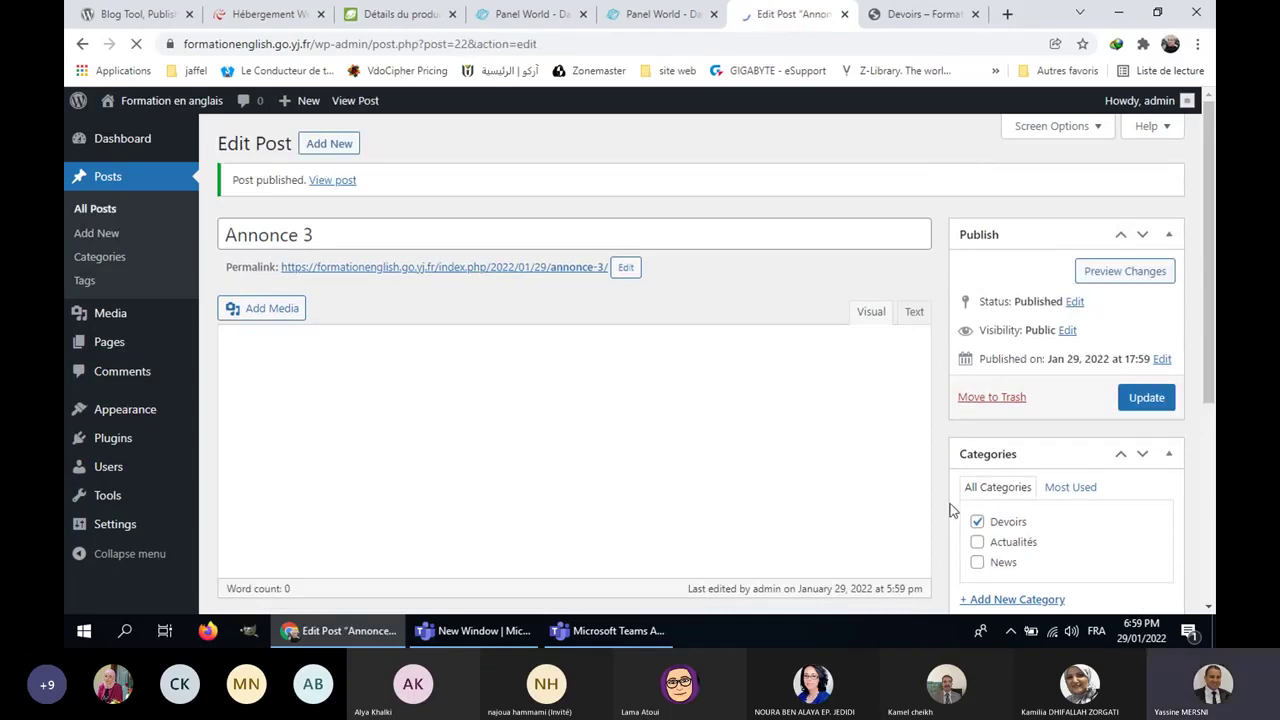
# Step: Refresh the Devoirs category on the live site to check the new post, and view the Accueil page
pyautogui.click(917, 12)
pyautogui.scroll(1, 829, 335)
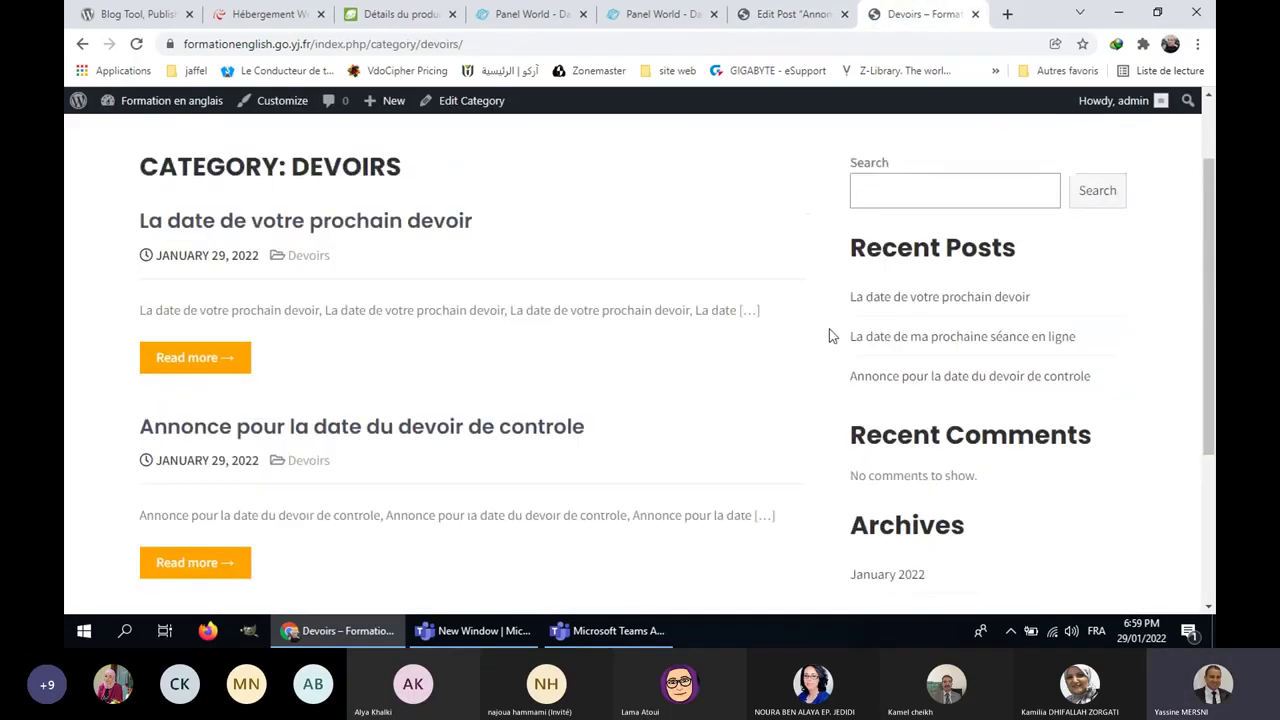
pyautogui.scroll(1, 829, 335)
pyautogui.click(1016, 155)
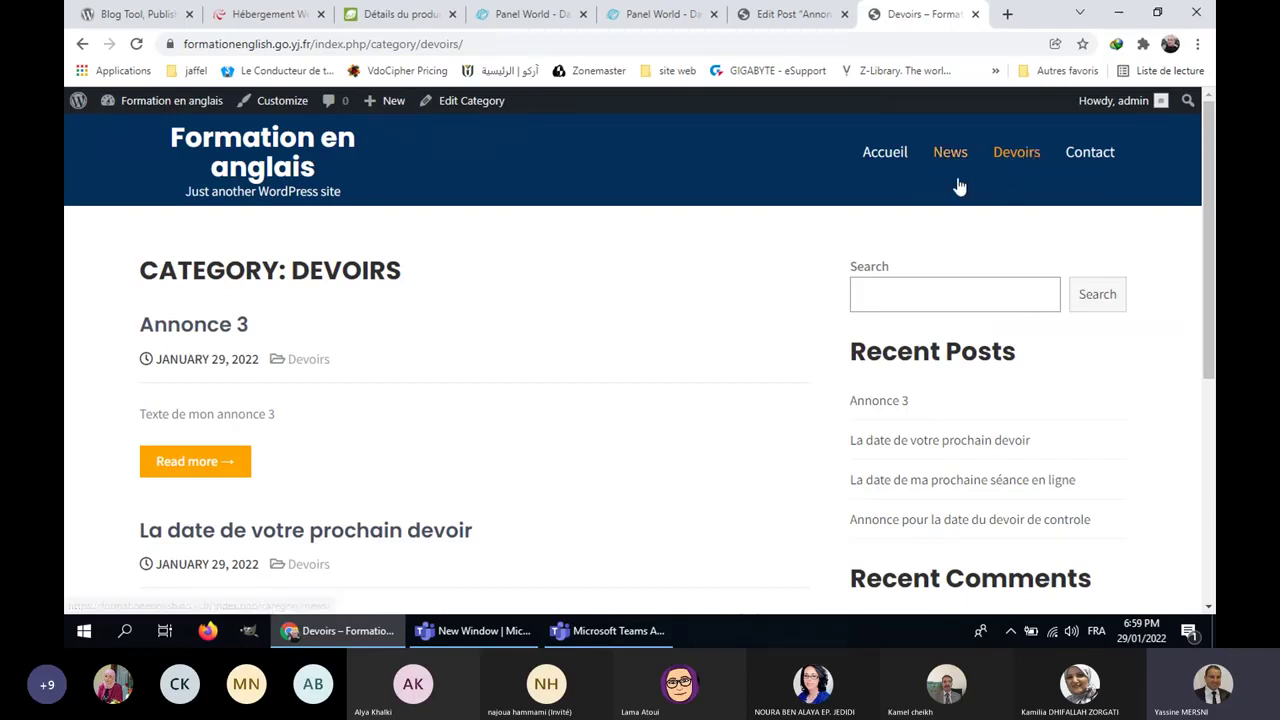
pyautogui.click(884, 162)
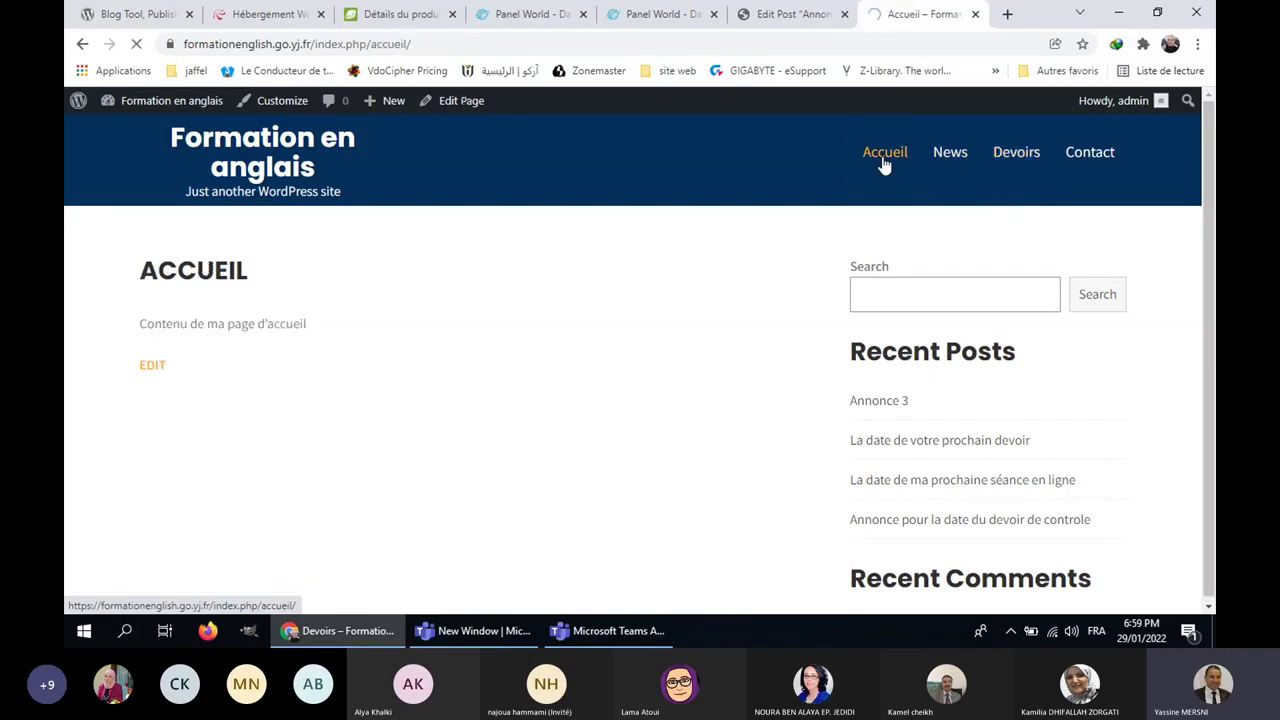
pyautogui.click(1090, 160)
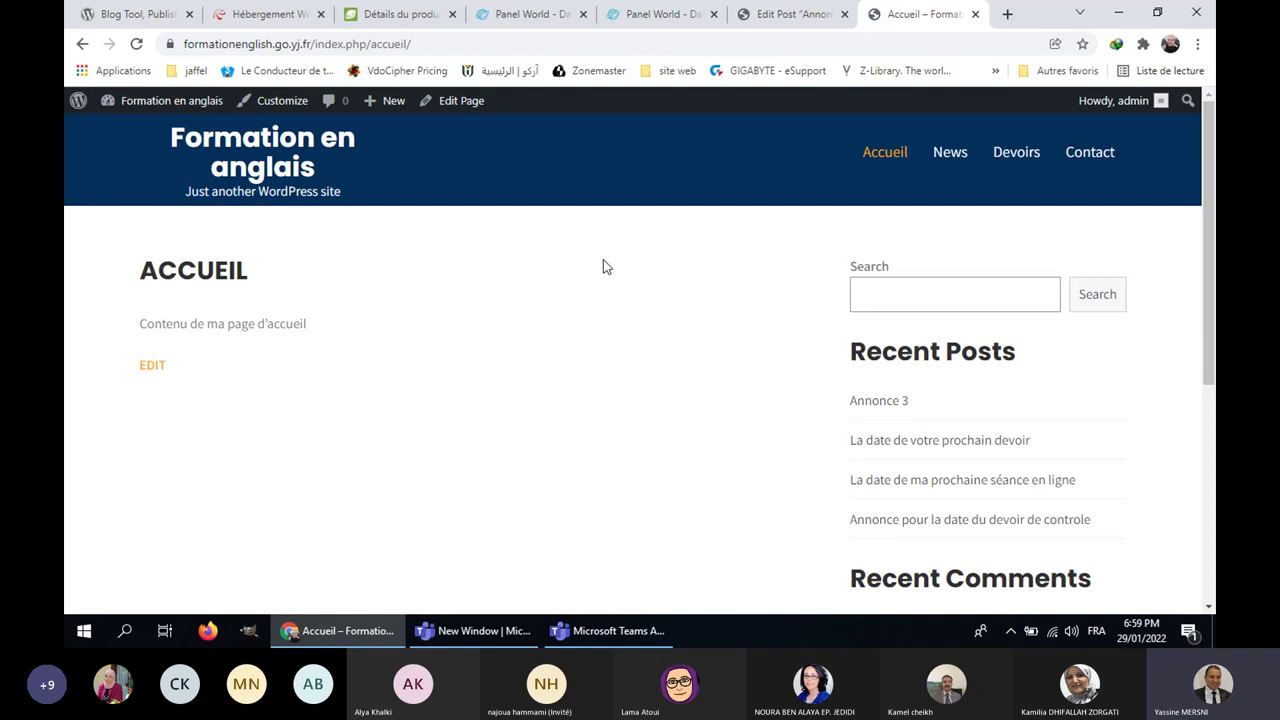
pyautogui.click(889, 171)
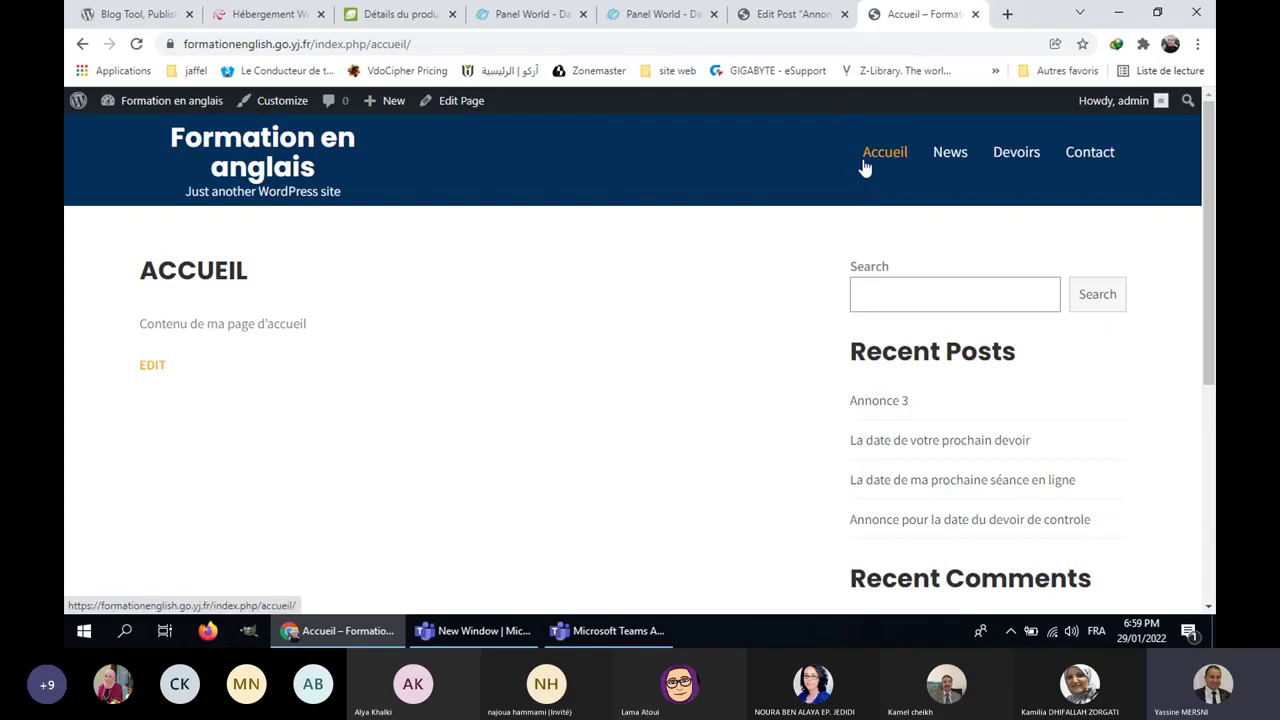
# Step: Open the Accueil page for editing from the WordPress admin's list of pages
pyautogui.click(783, 10)
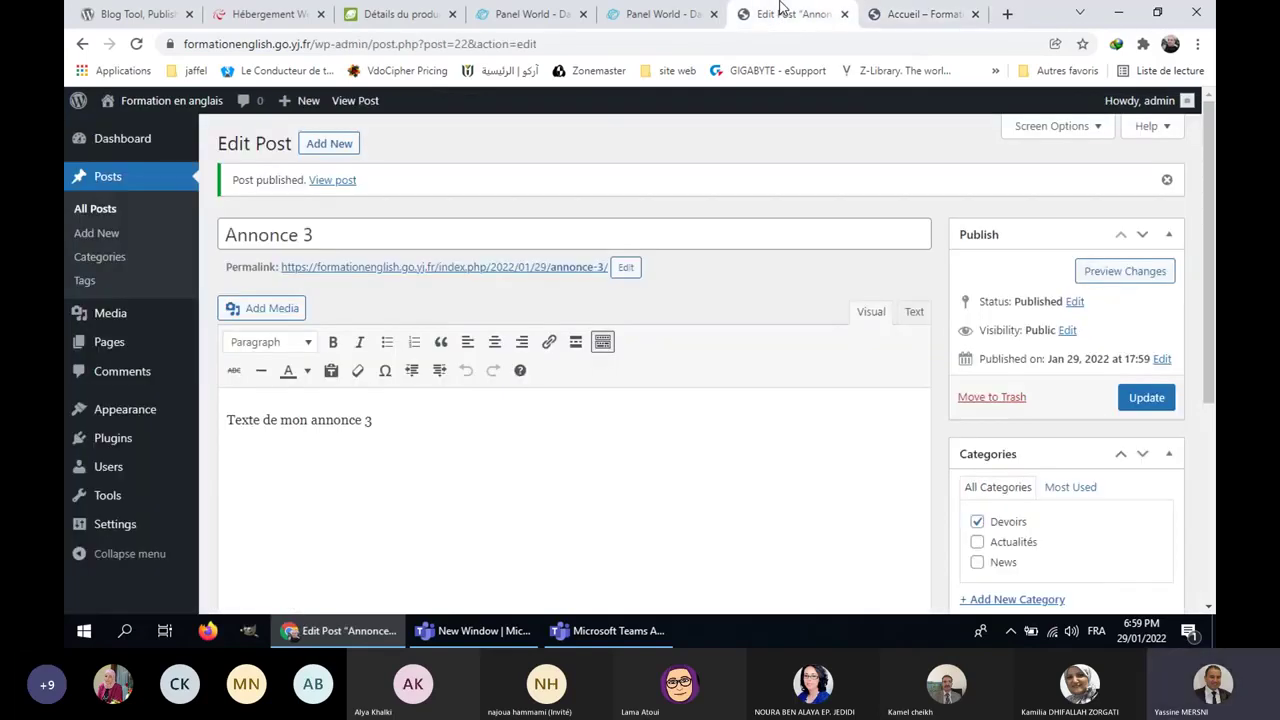
pyautogui.moveTo(190, 352)
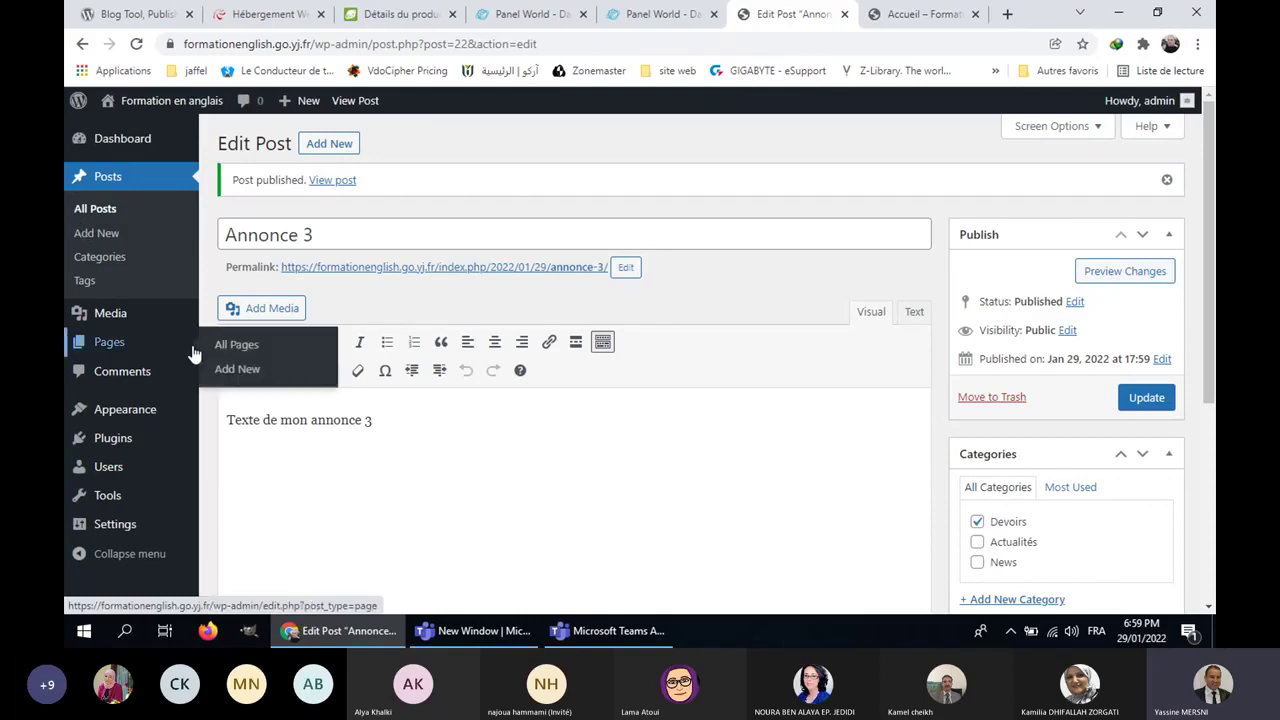
pyautogui.click(237, 345)
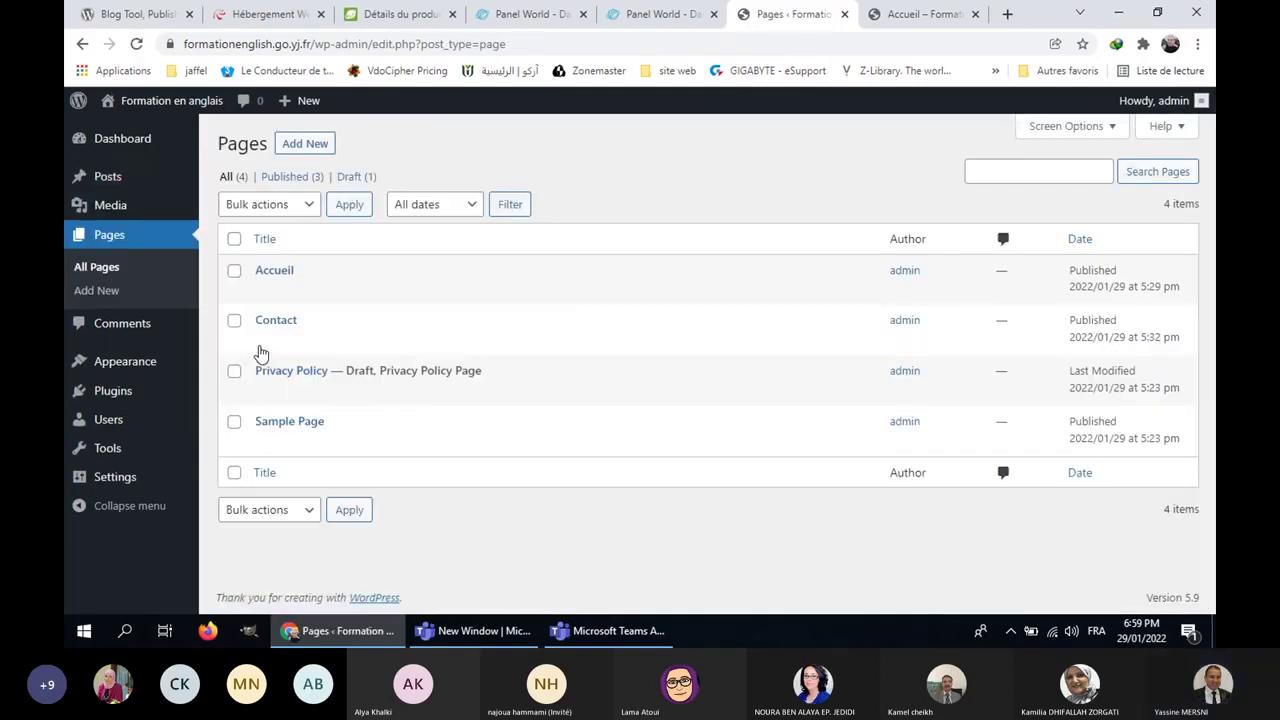
pyautogui.moveTo(266, 297)
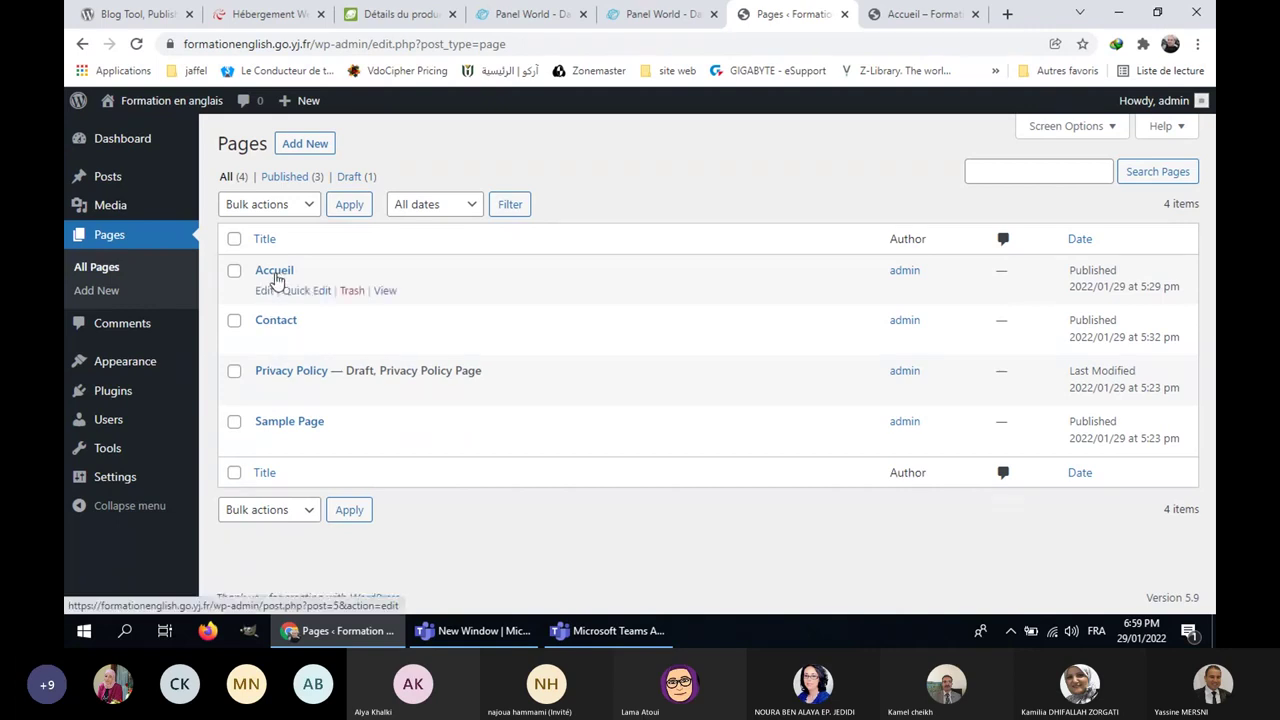
pyautogui.click(265, 291)
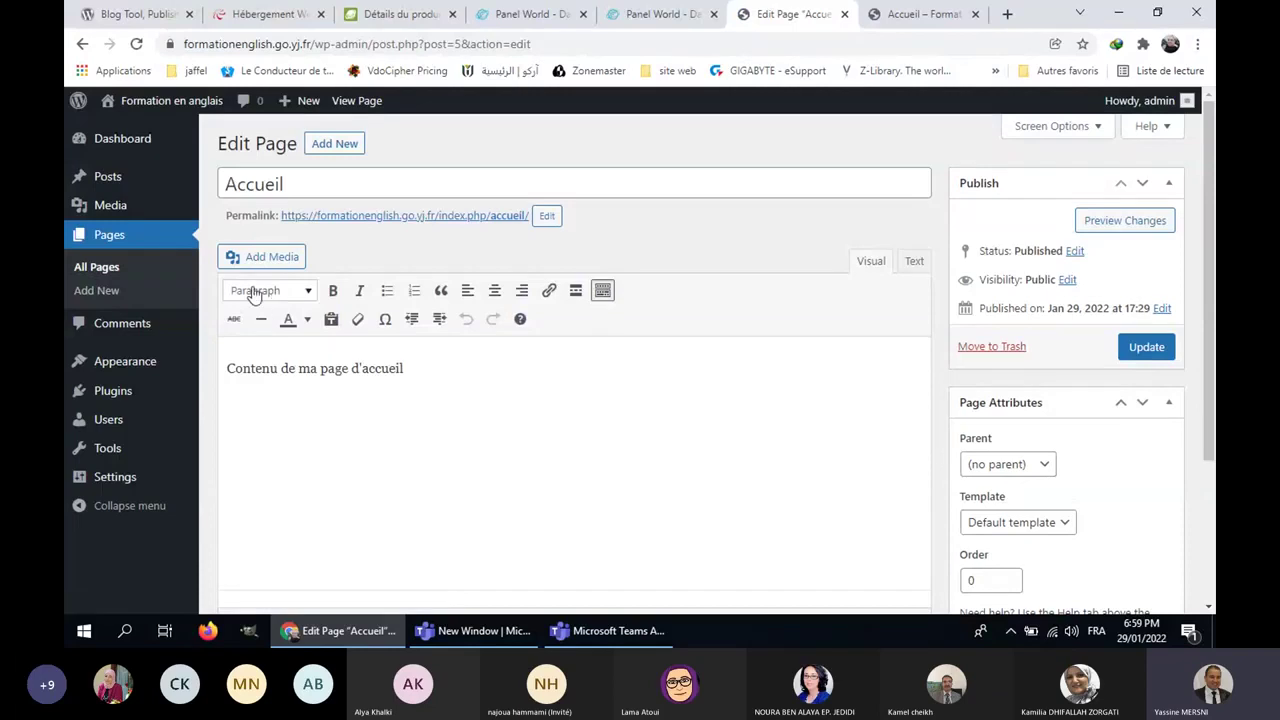
# Step: Make "d'accueil" bold in the page content and place the cursor at the end of that line
pyautogui.scroll(-1, 274, 343)
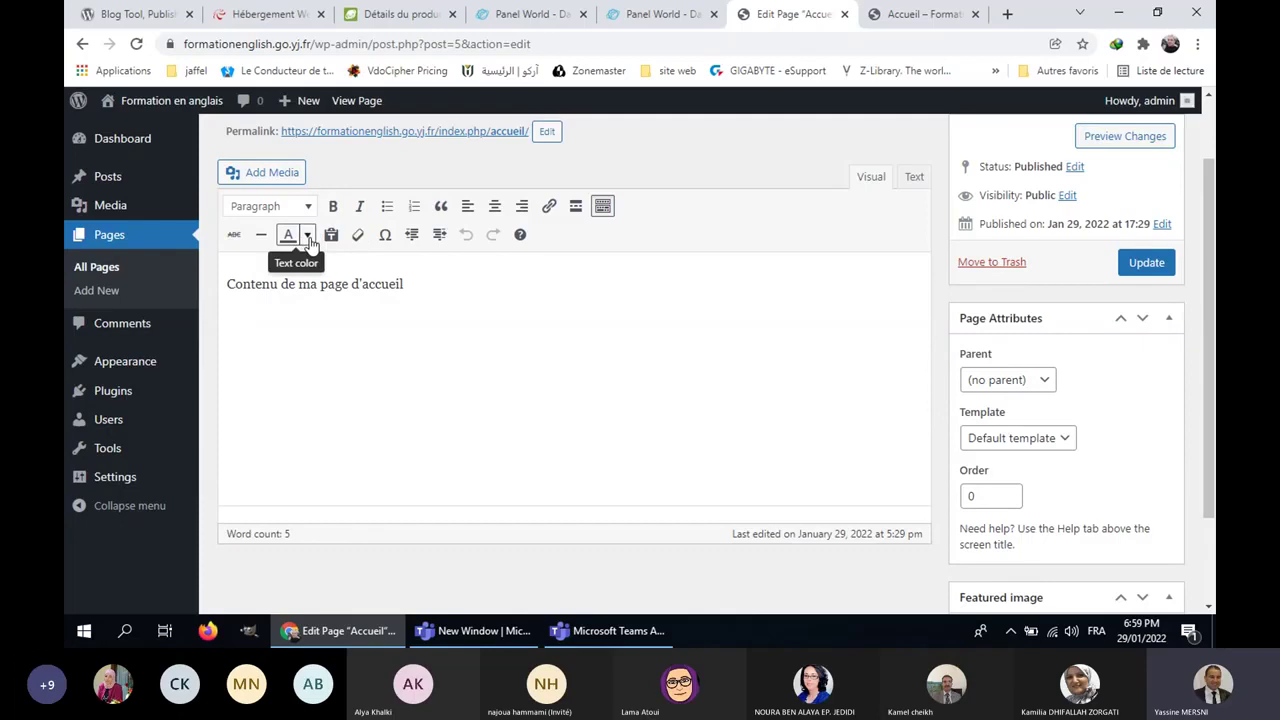
pyautogui.doubleClick(380, 284)
pyautogui.click(333, 206)
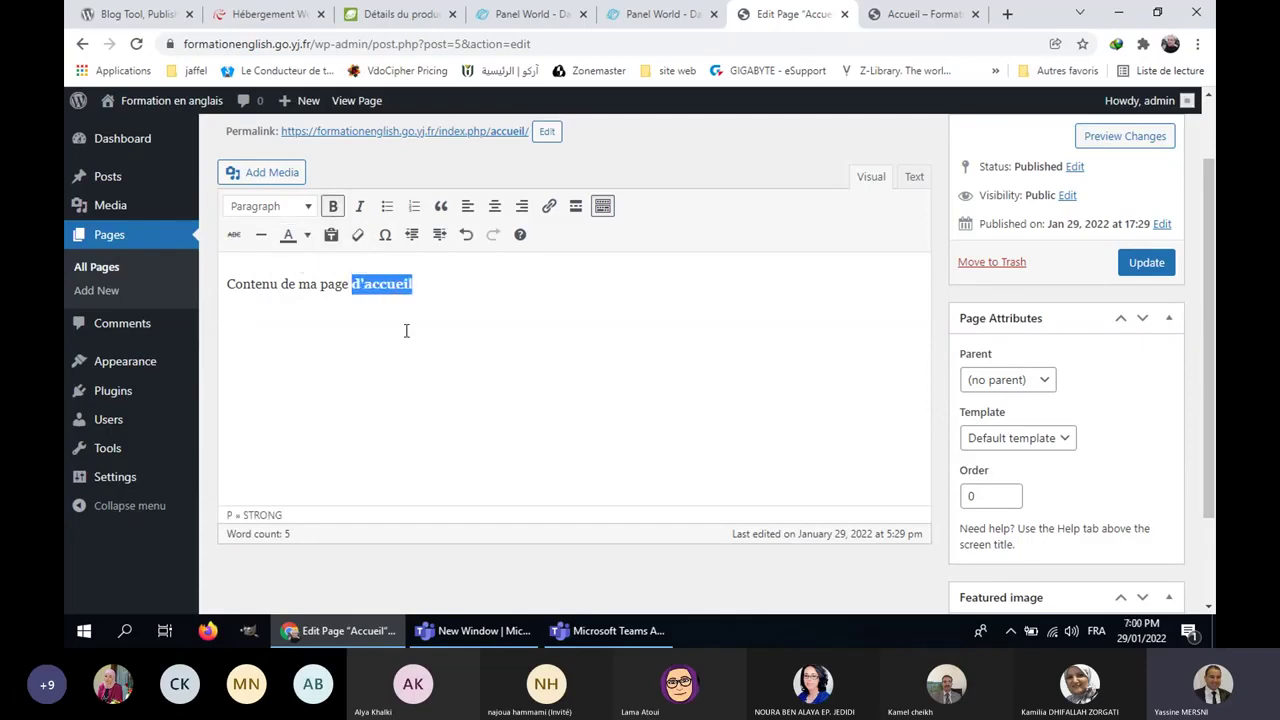
pyautogui.click(406, 332)
pyautogui.click(419, 282)
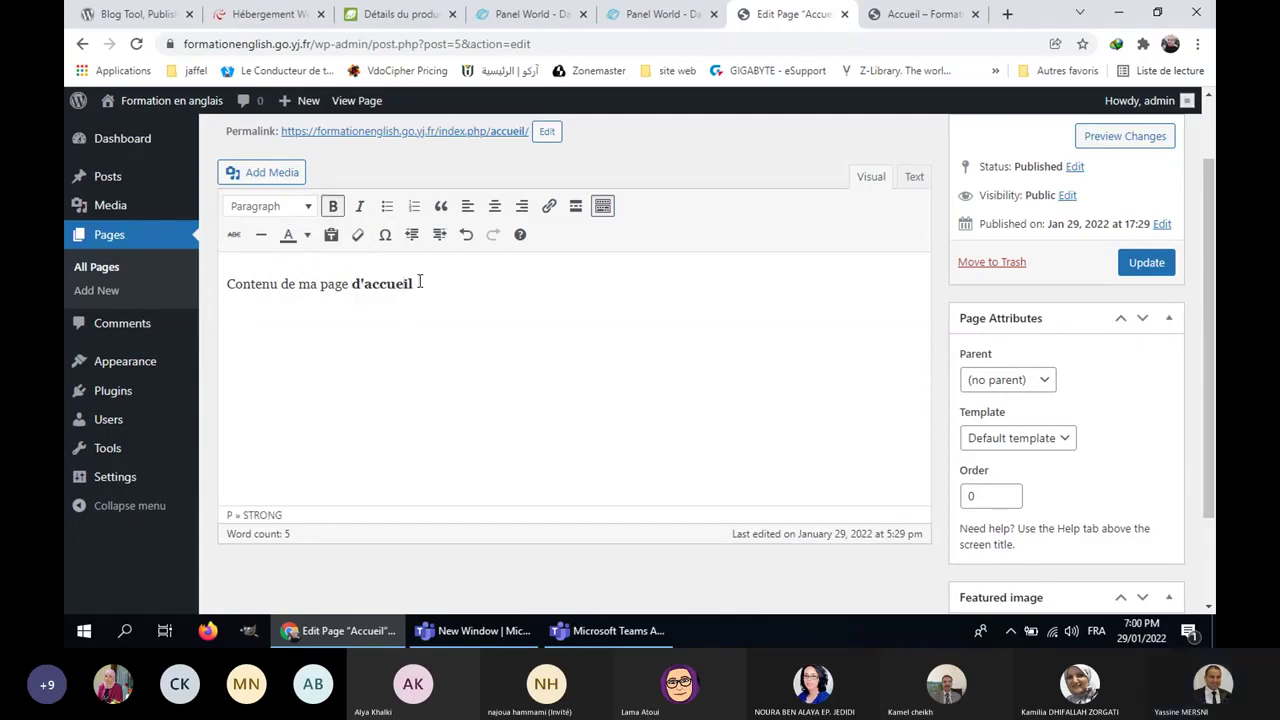
# Step: Split the Accueil text into three lines, "Contenu", "de ma page" and "d'accueil", and format them as a bulleted list
pyautogui.click(349, 282)
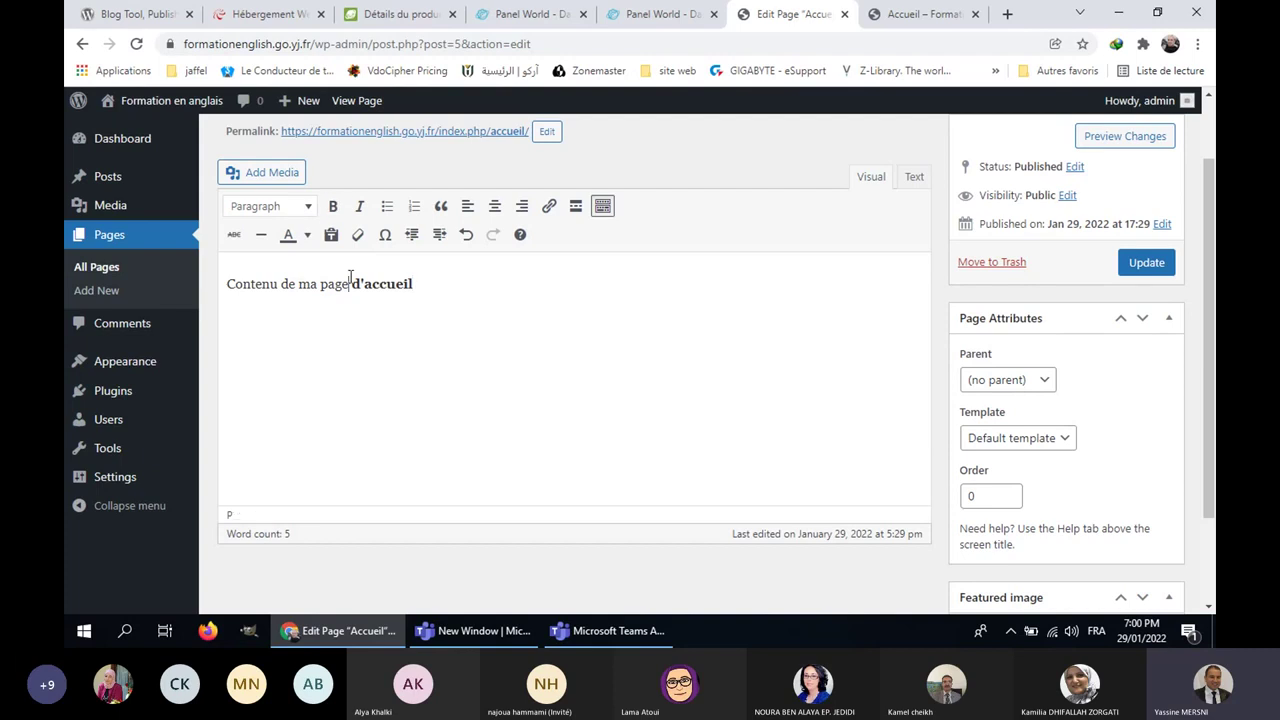
pyautogui.press('Return')
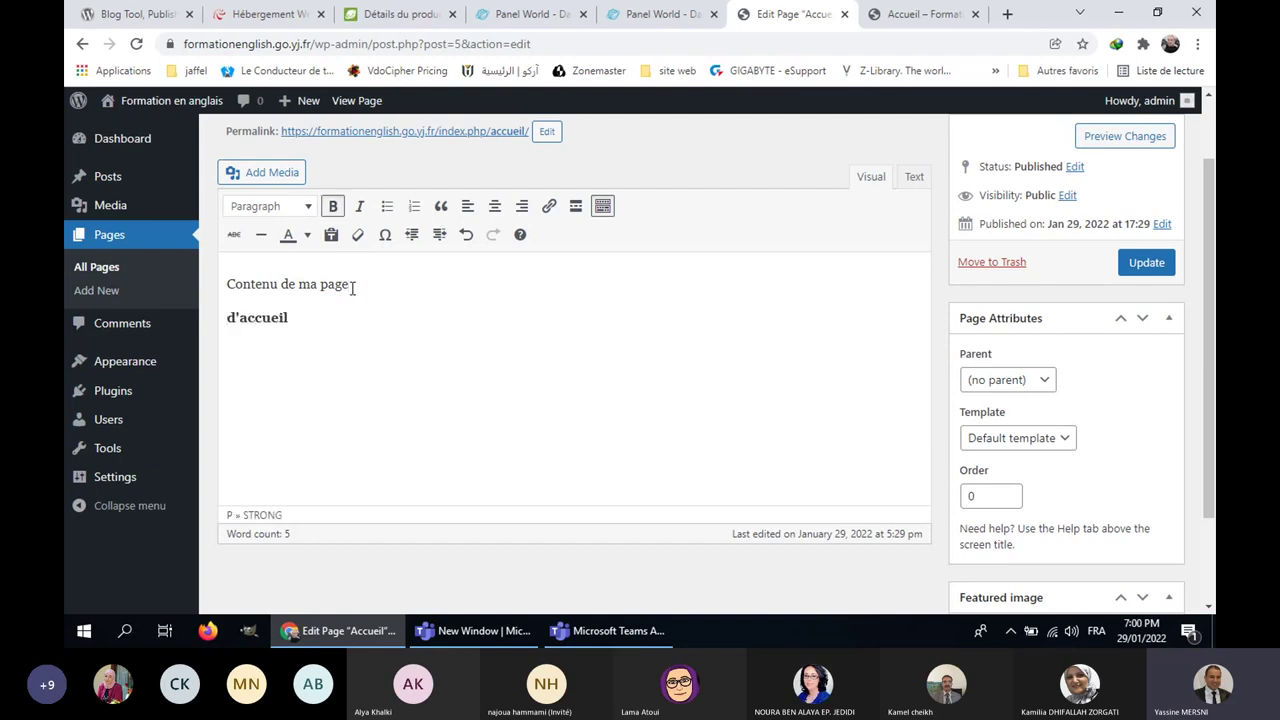
pyautogui.click(283, 282)
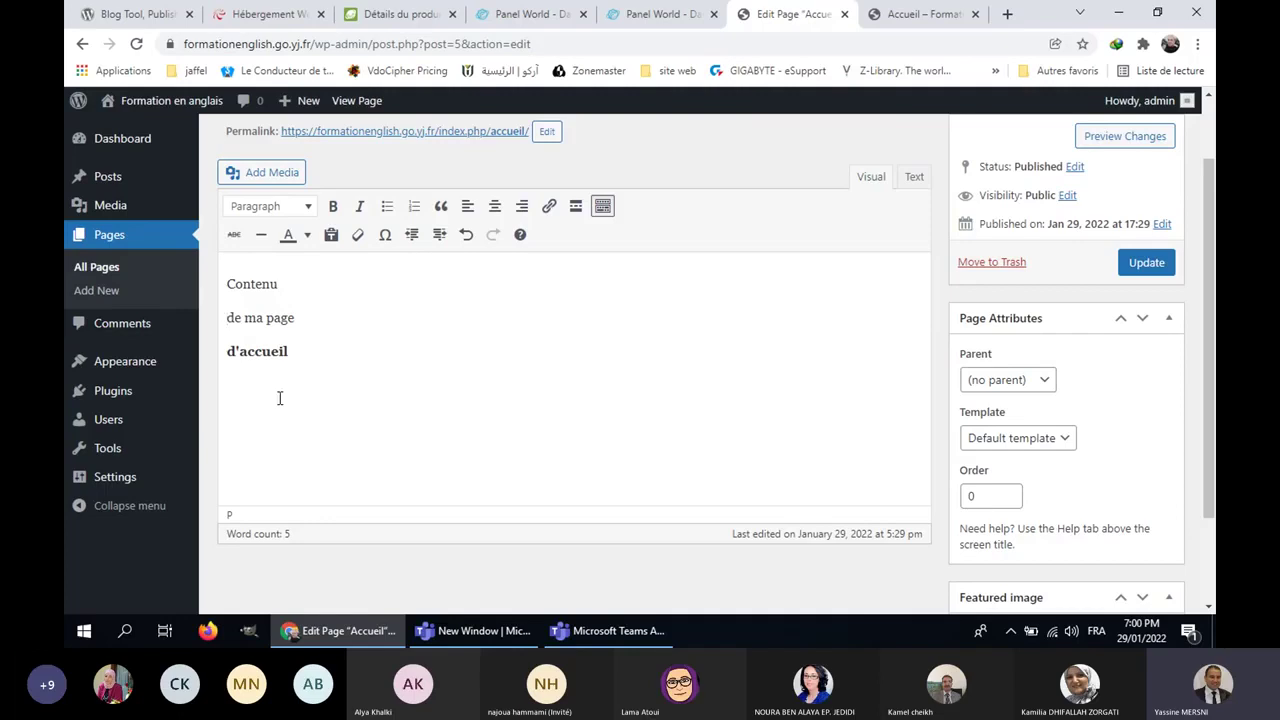
pyautogui.moveTo(303, 351); pyautogui.dragTo(406, 248)
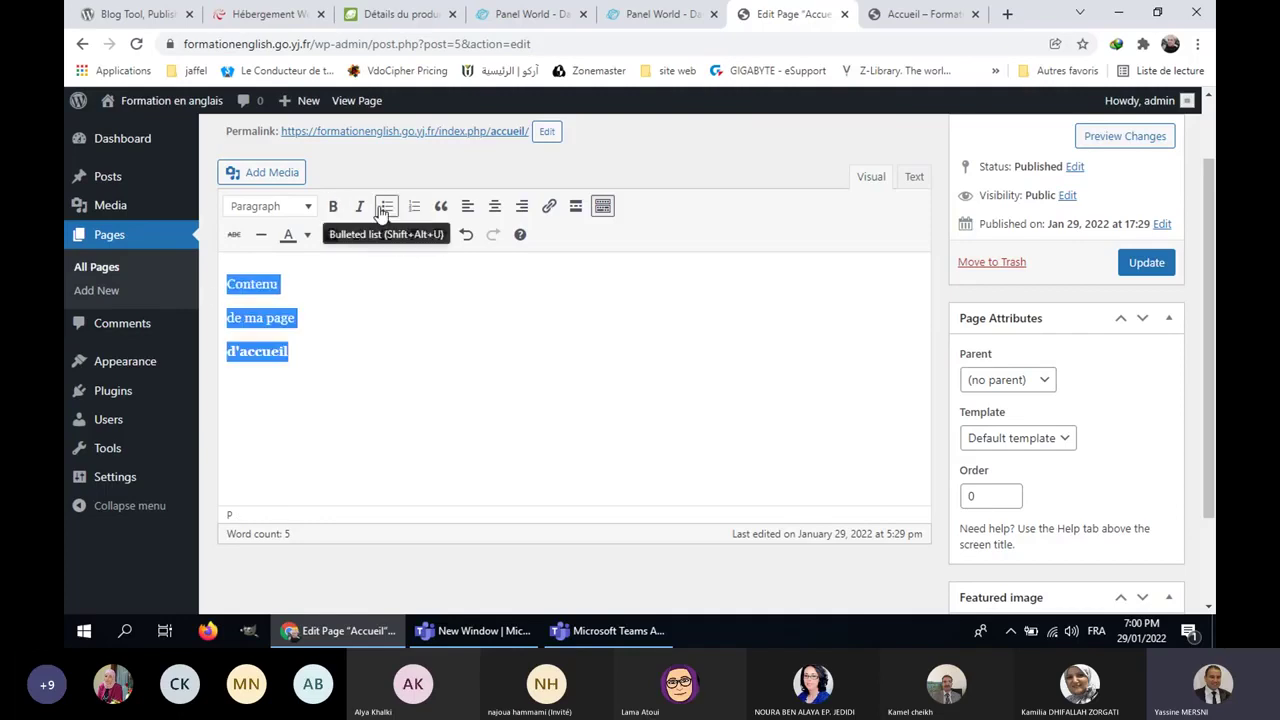
pyautogui.click(383, 208)
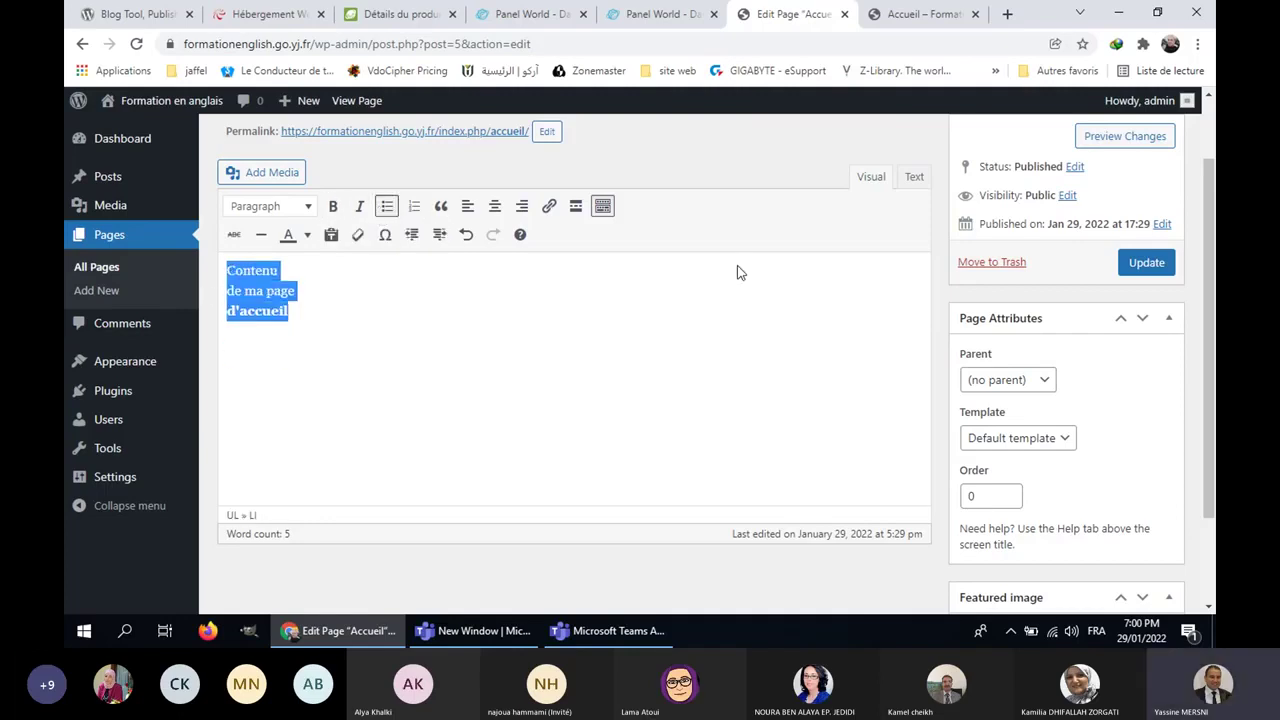
# Step: Update the page and refresh the live Accueil page to check the bulleted list
pyautogui.hotkey('ctrl', 's')
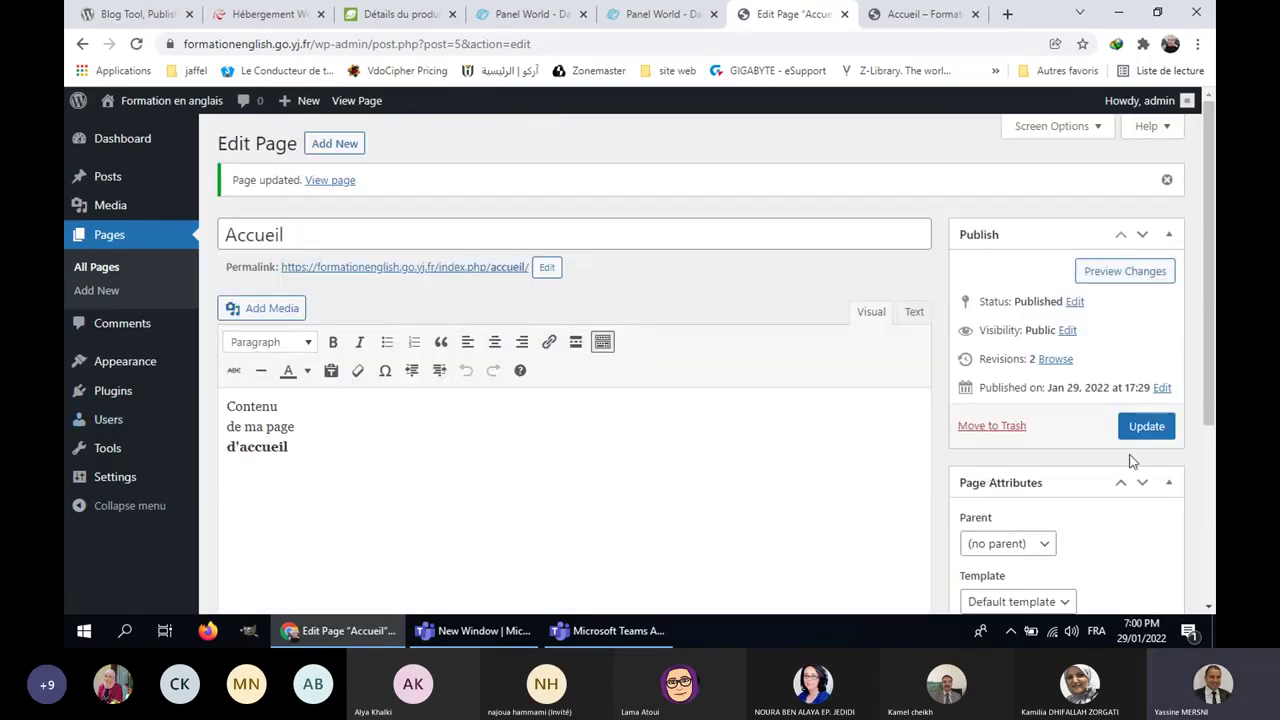
pyautogui.click(918, 15)
pyautogui.press('F5')
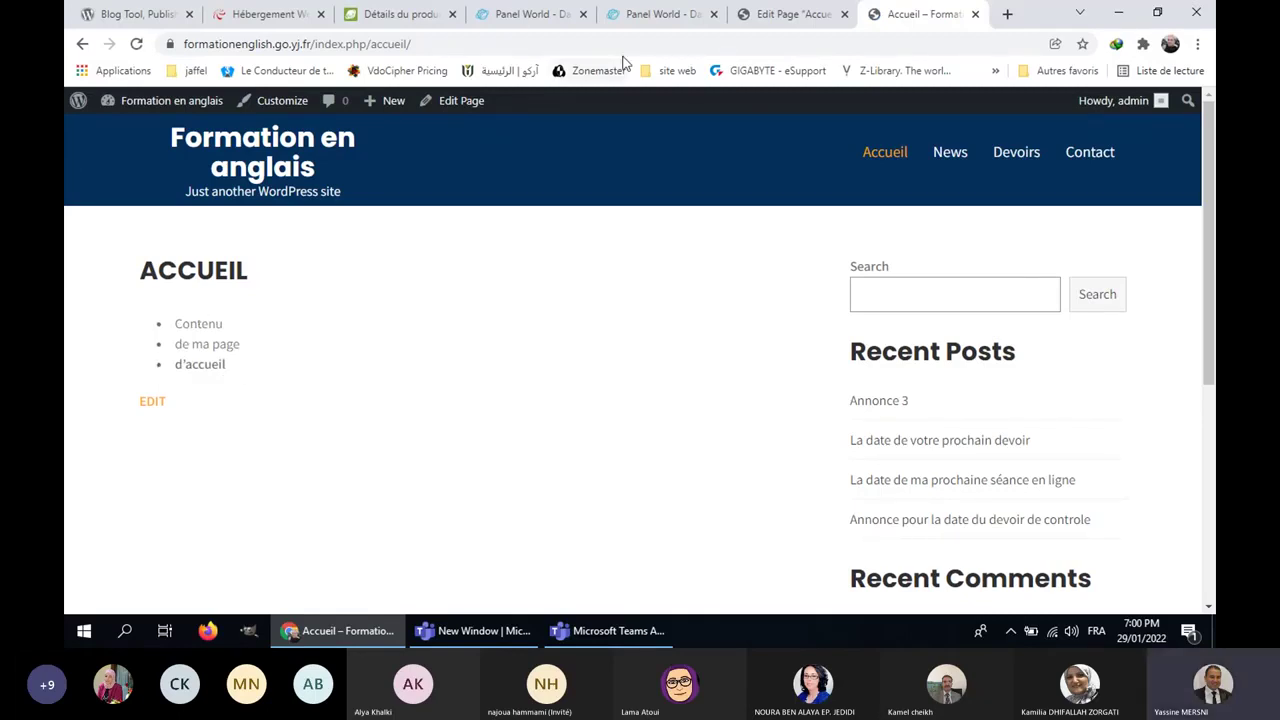
# Step: Delete the whole bulleted list from the Accueil page's content in the editor
pyautogui.click(768, 22)
pyautogui.moveTo(290, 448); pyautogui.dragTo(211, 403)
pyautogui.press('BackSpace')
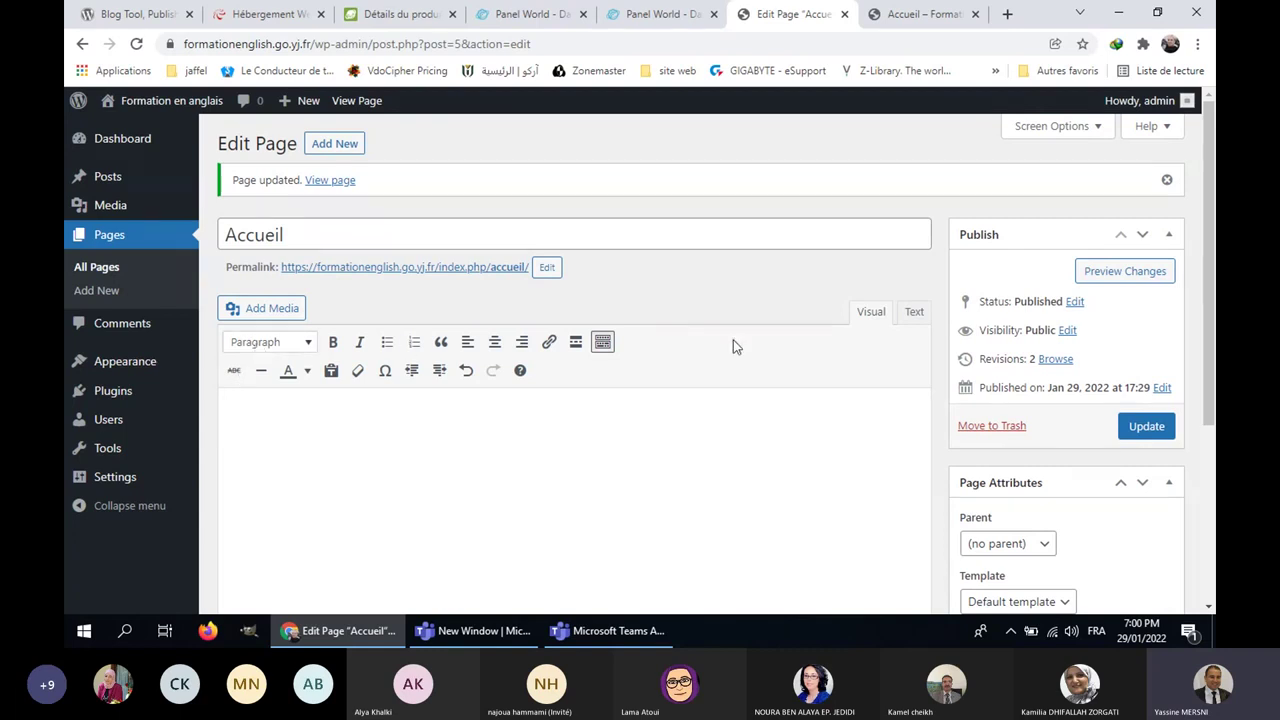
pyautogui.scroll(-2, 794, 371)
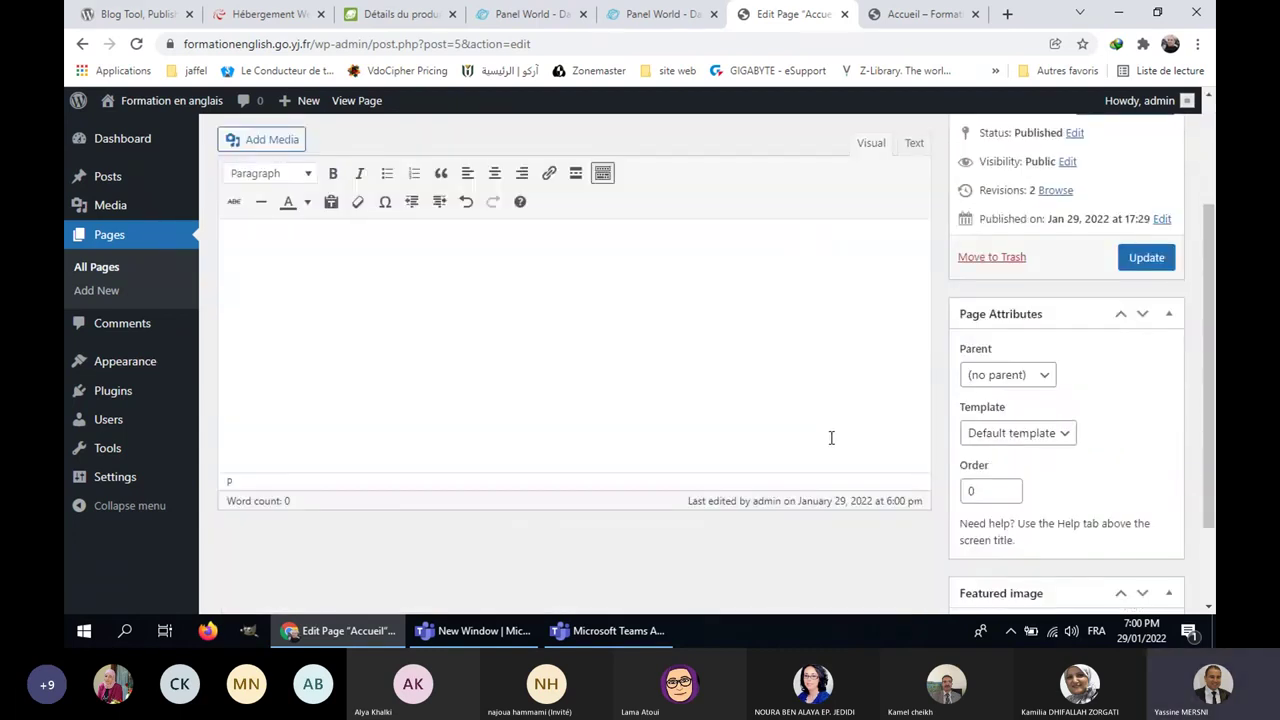
pyautogui.scroll(2, 831, 437)
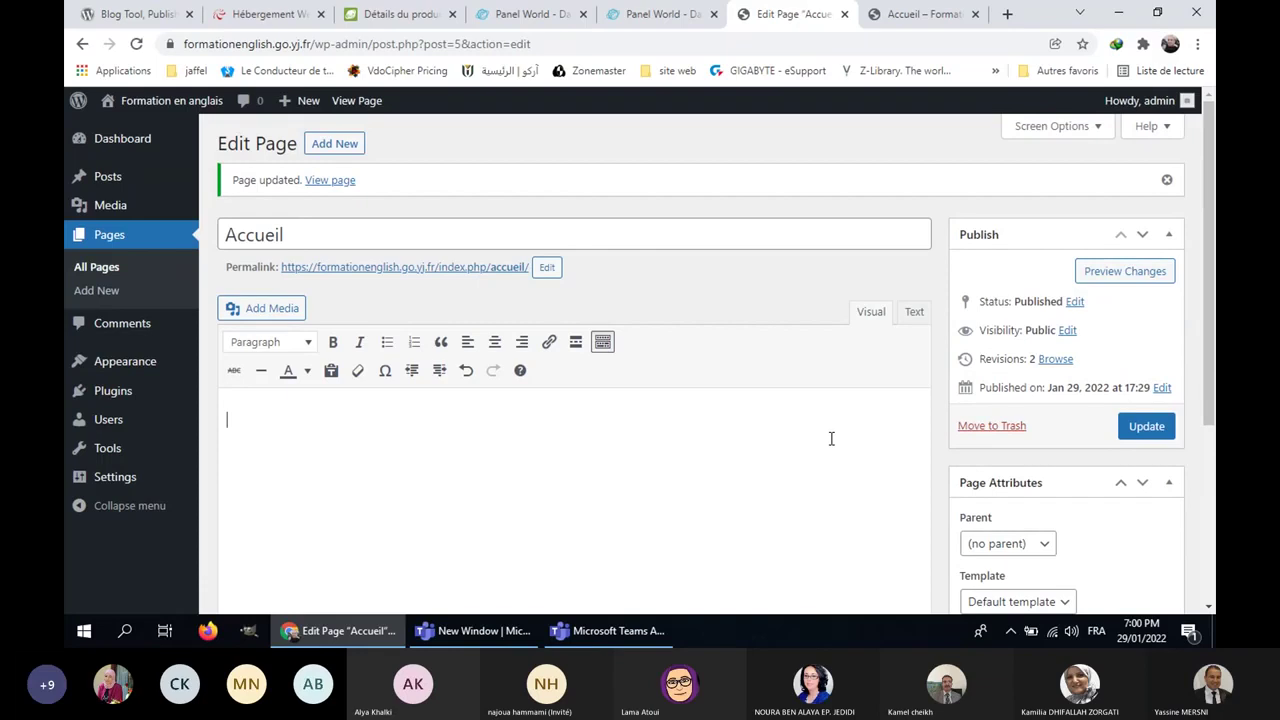
# Step: Highlight the tagline "Just another WordPress site" under the site title on the live Accueil page
pyautogui.click(920, 14)
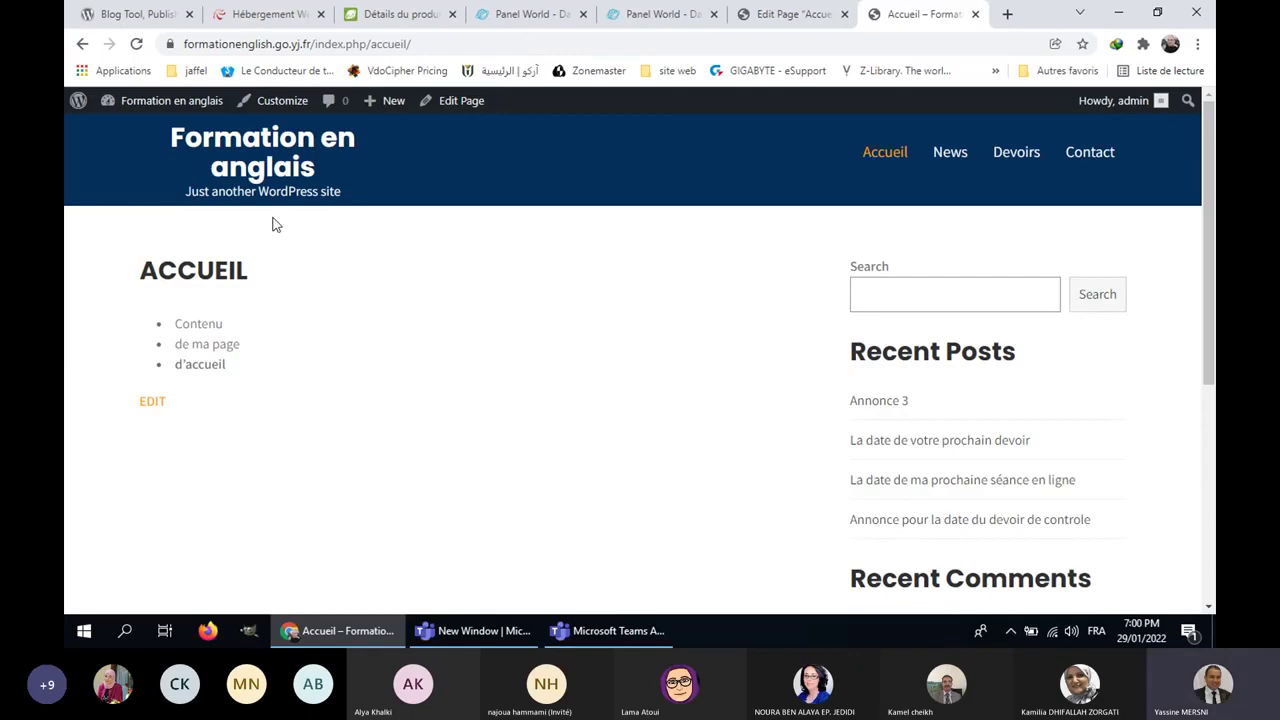
pyautogui.click(790, 14)
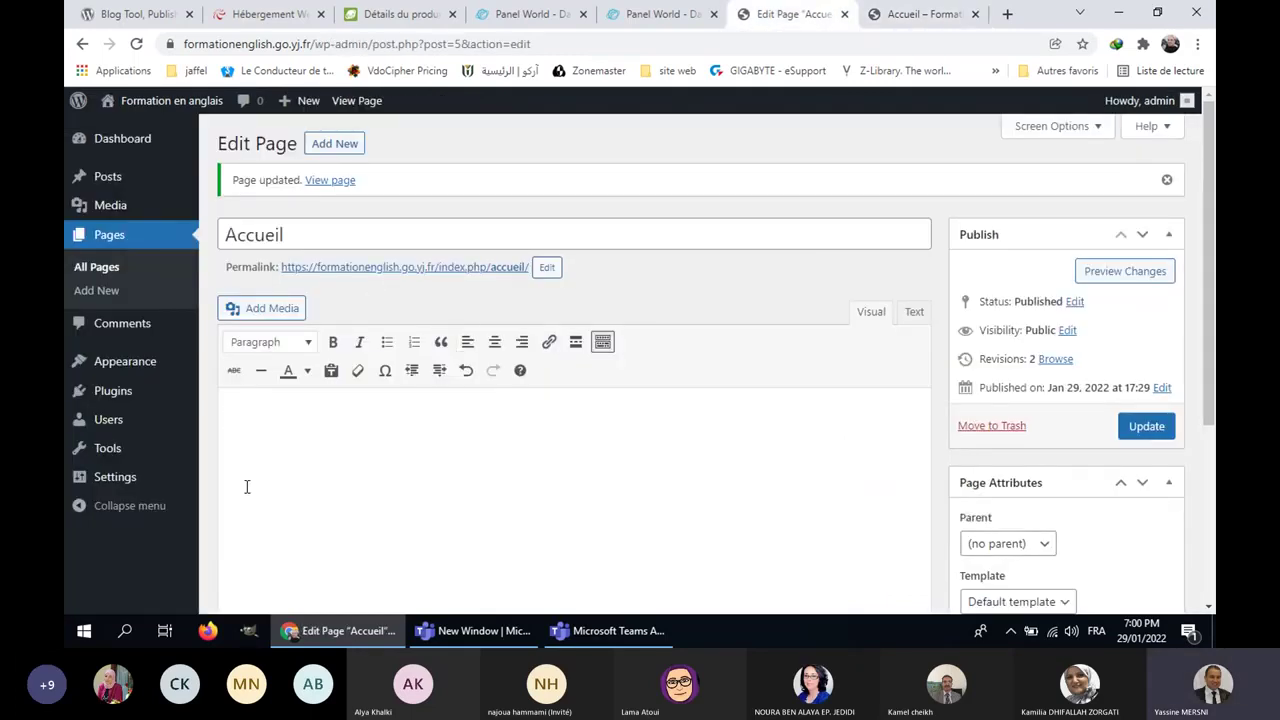
pyautogui.click(922, 14)
pyautogui.moveTo(187, 198); pyautogui.dragTo(343, 198)
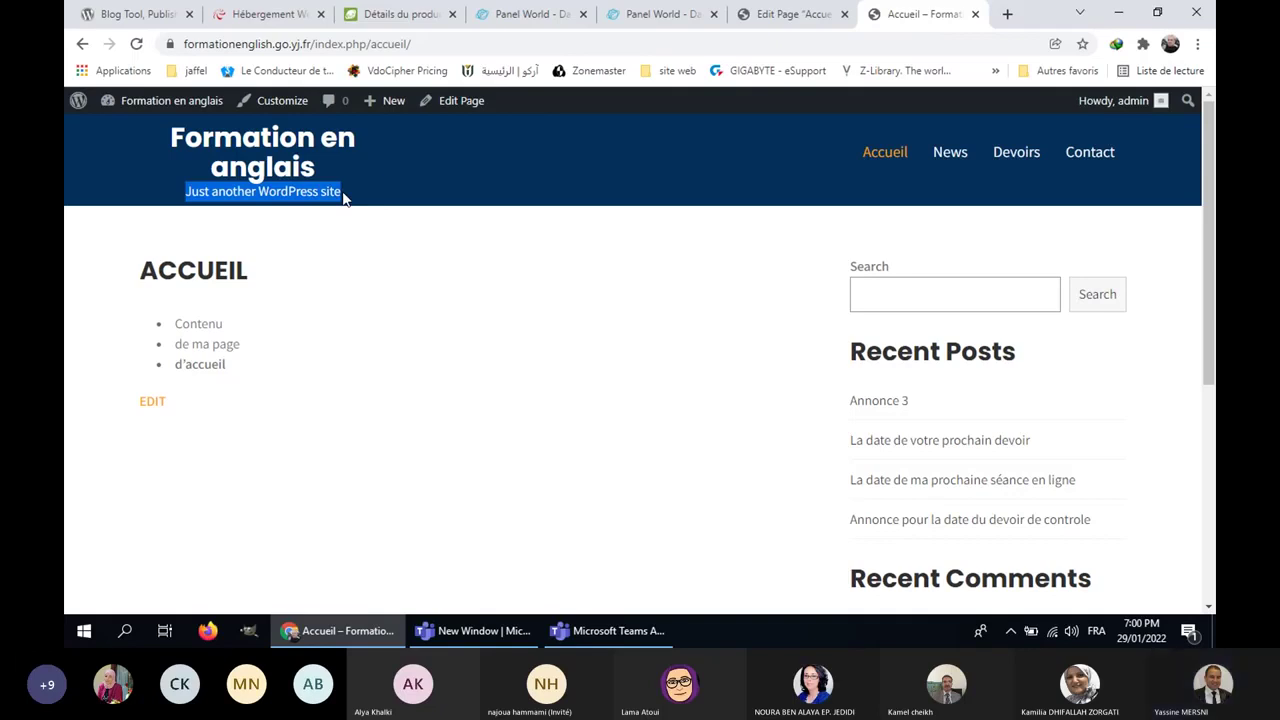
pyautogui.moveTo(190, 198); pyautogui.dragTo(343, 196)
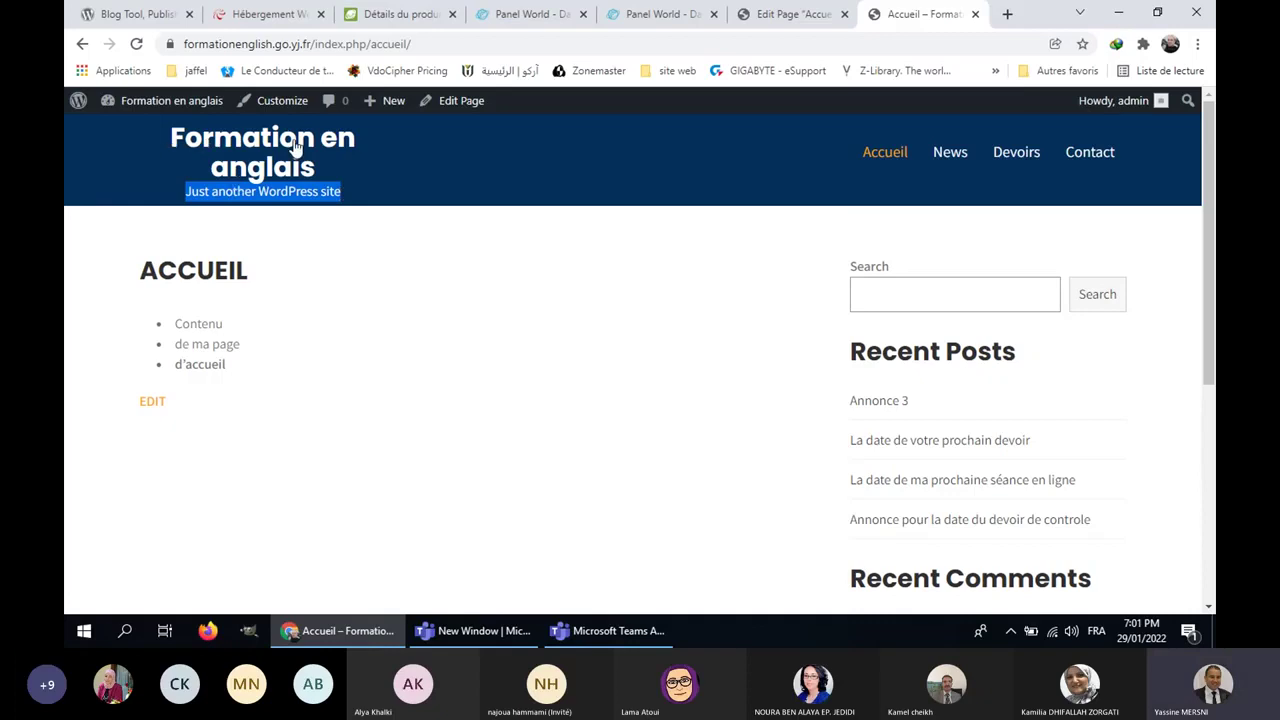
pyautogui.moveTo(184, 199); pyautogui.dragTo(340, 197)
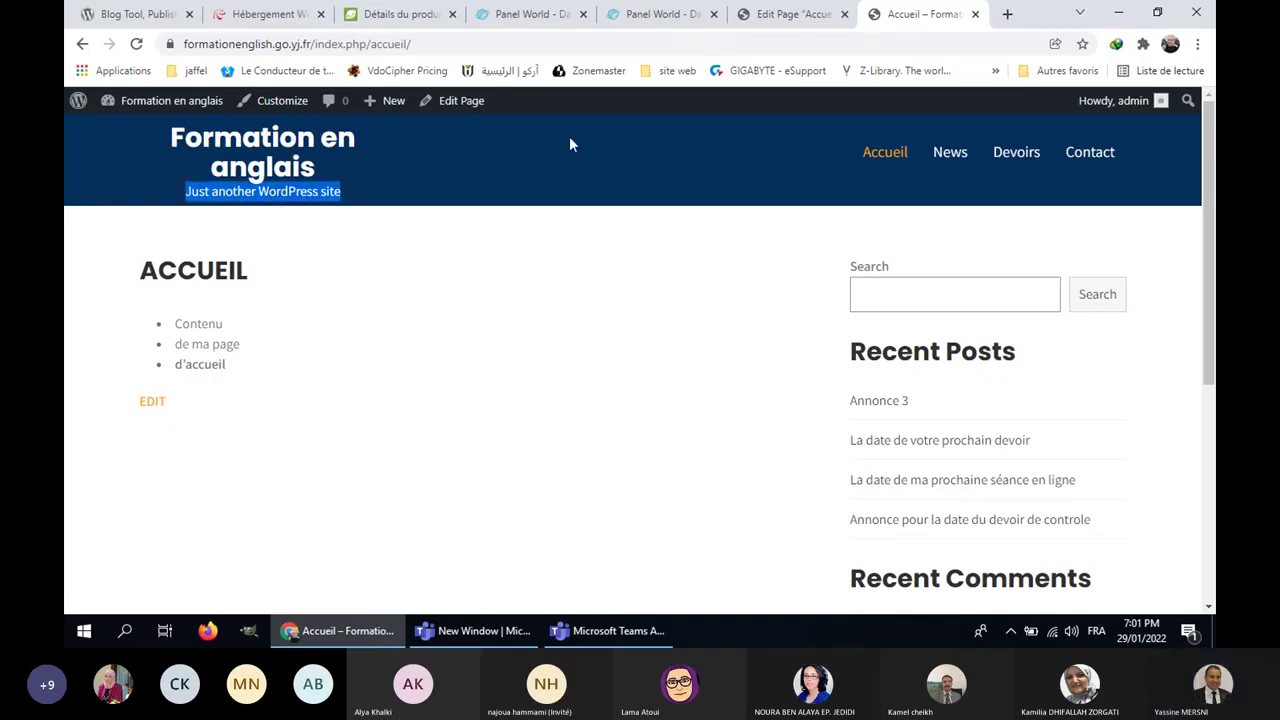
# Step: Open the site's General Settings in the WordPress admin, leaving the Accueil page editor without updating it
pyautogui.click(769, 18)
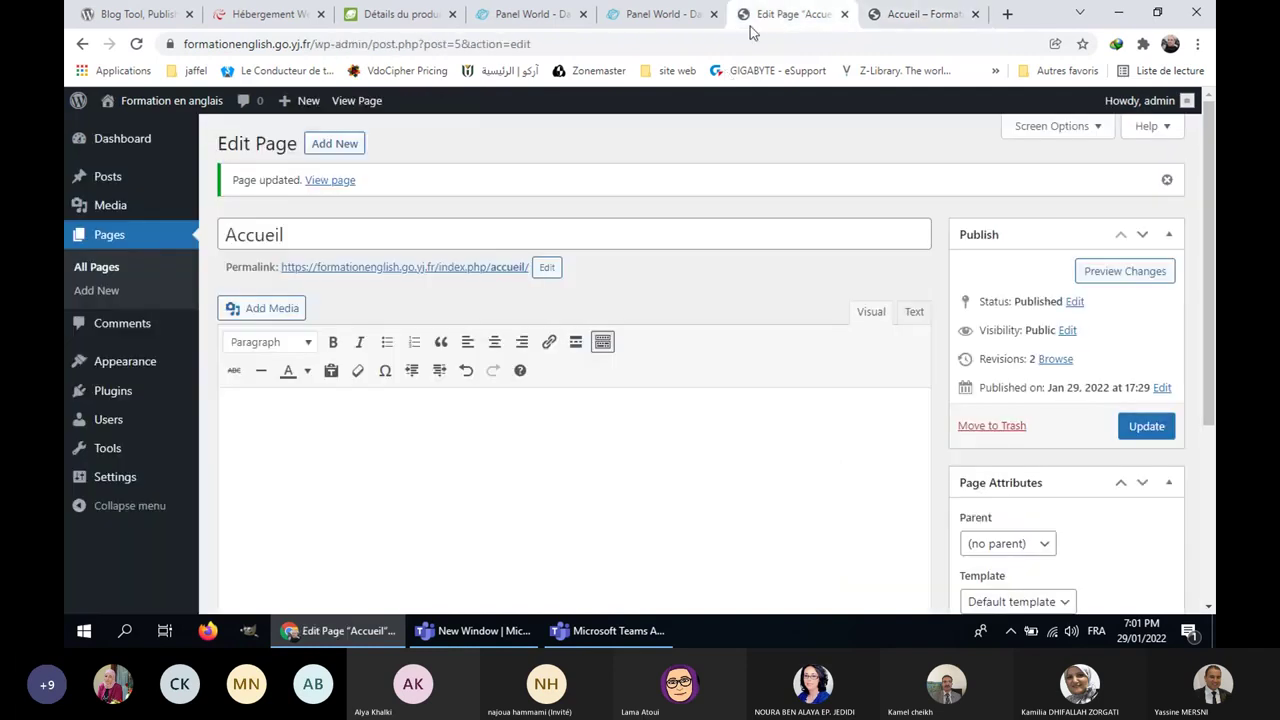
pyautogui.moveTo(152, 370)
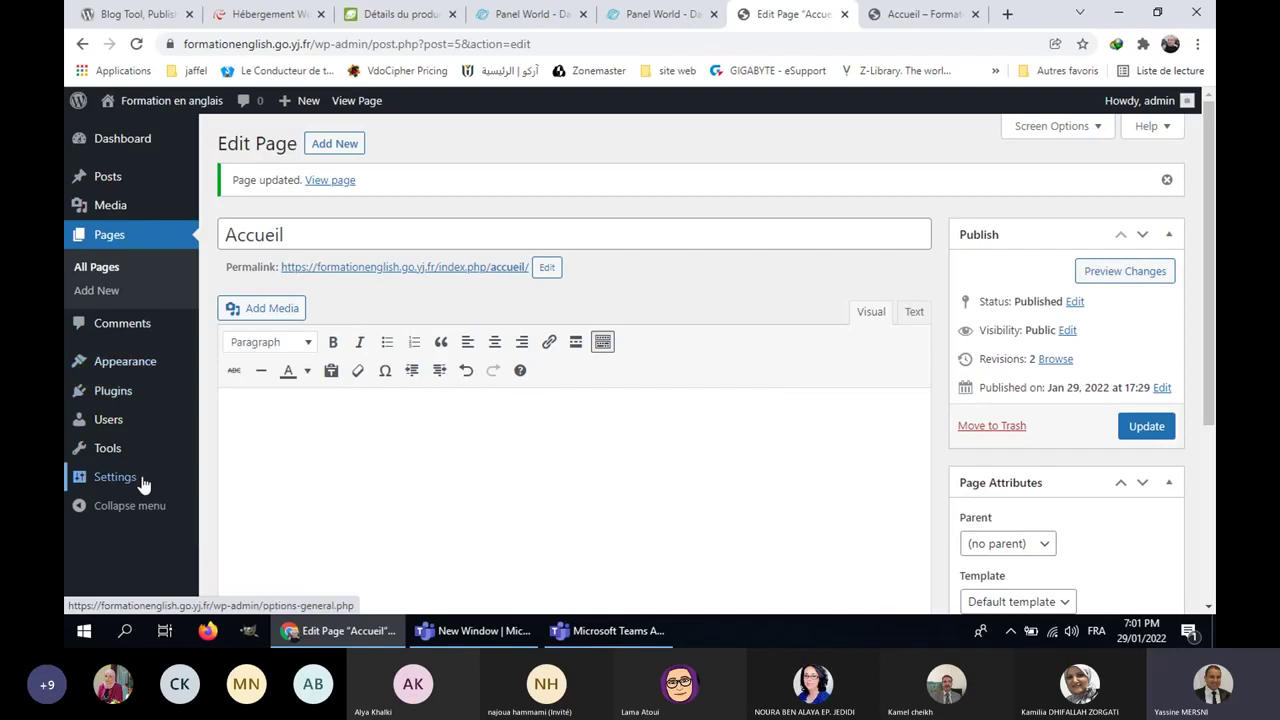
pyautogui.moveTo(143, 458)
pyautogui.moveTo(148, 485)
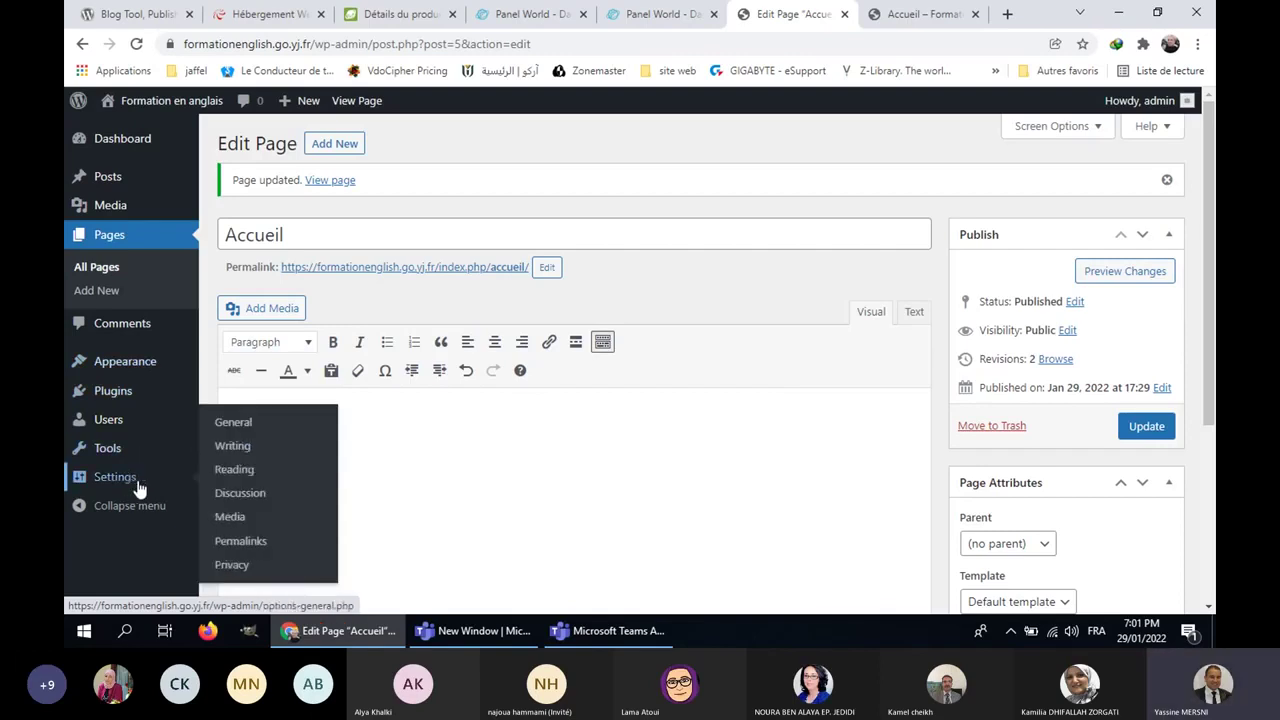
pyautogui.click(918, 14)
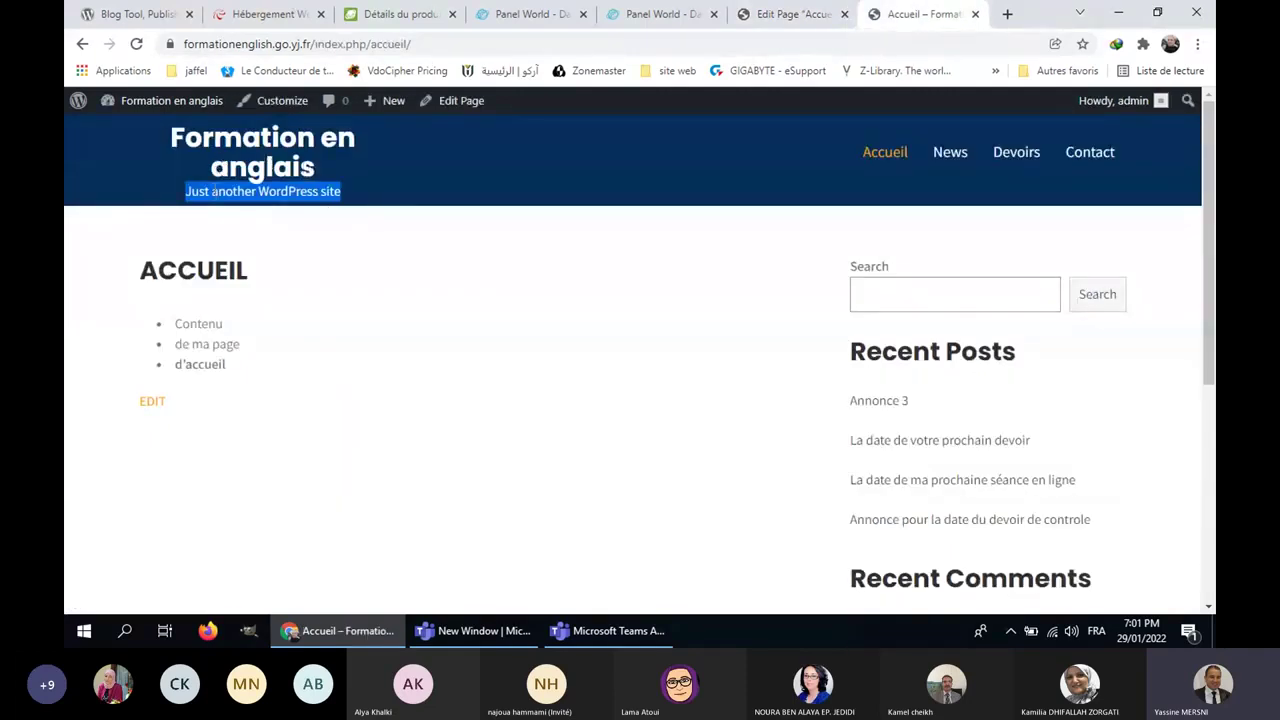
pyautogui.click(828, 12)
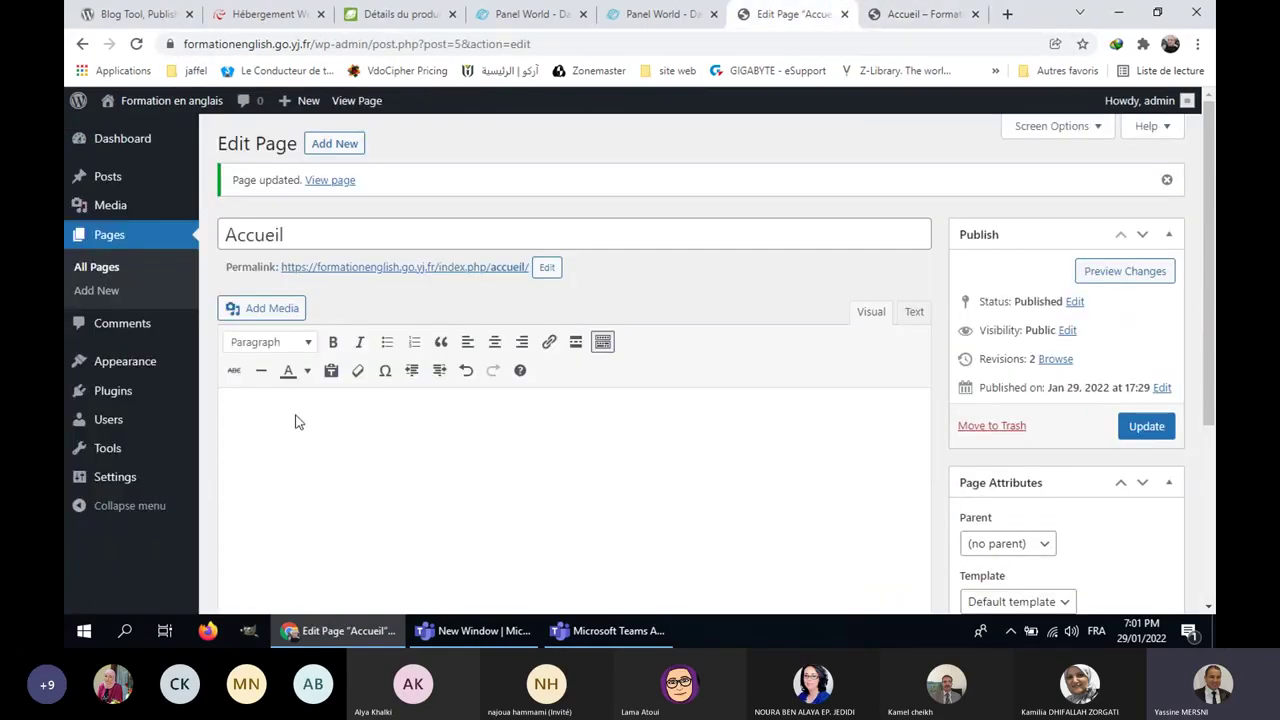
pyautogui.moveTo(137, 479)
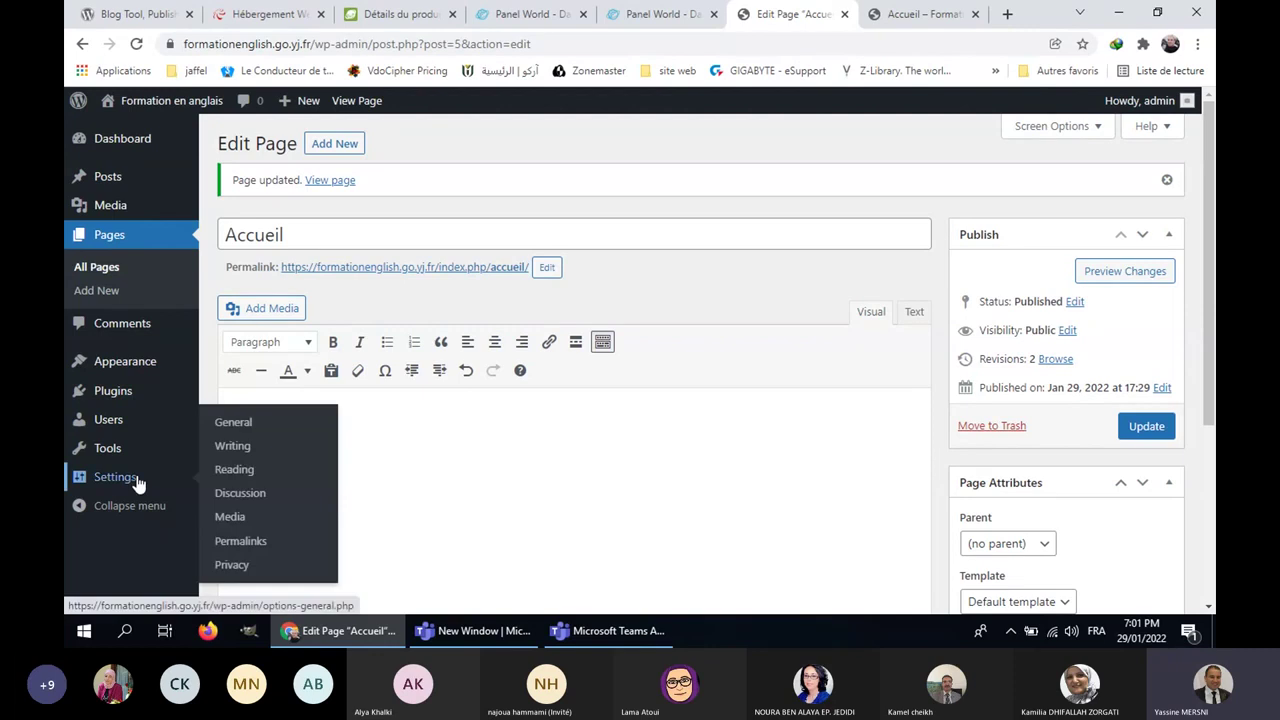
pyautogui.click(259, 426)
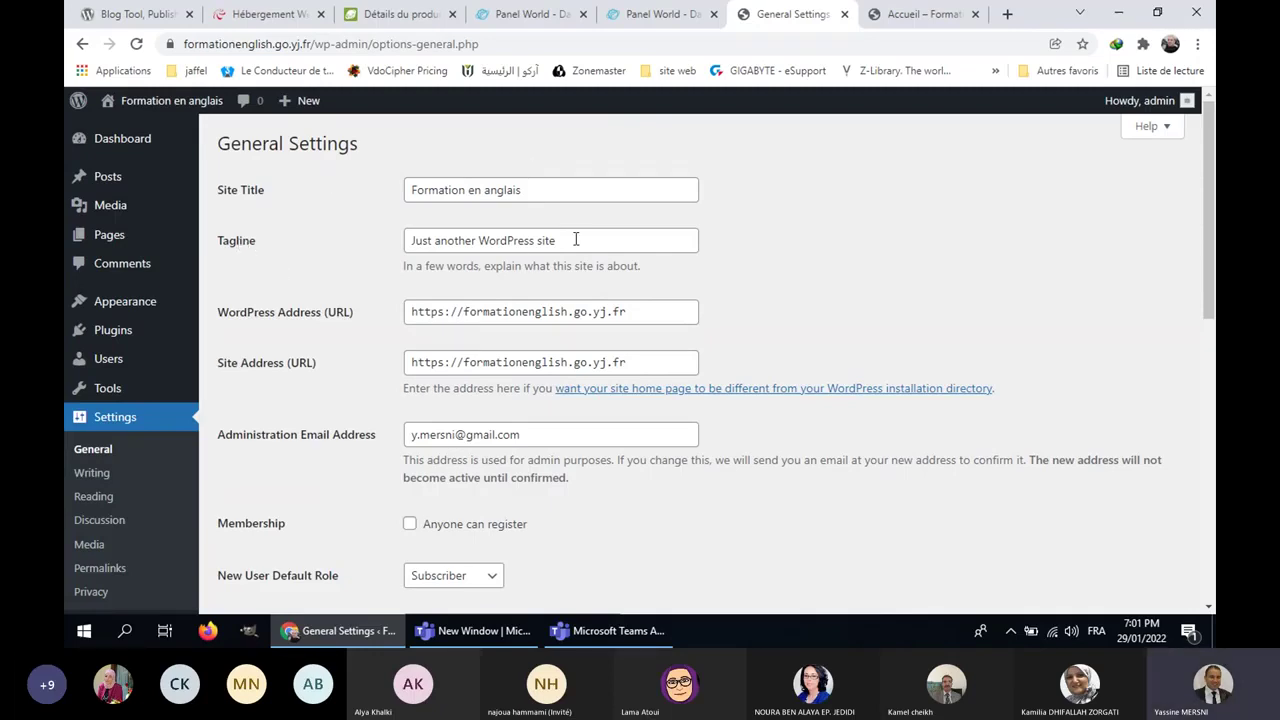
# Step: Clear the site's tagline and save the general settings
pyautogui.moveTo(575, 239); pyautogui.dragTo(408, 240)
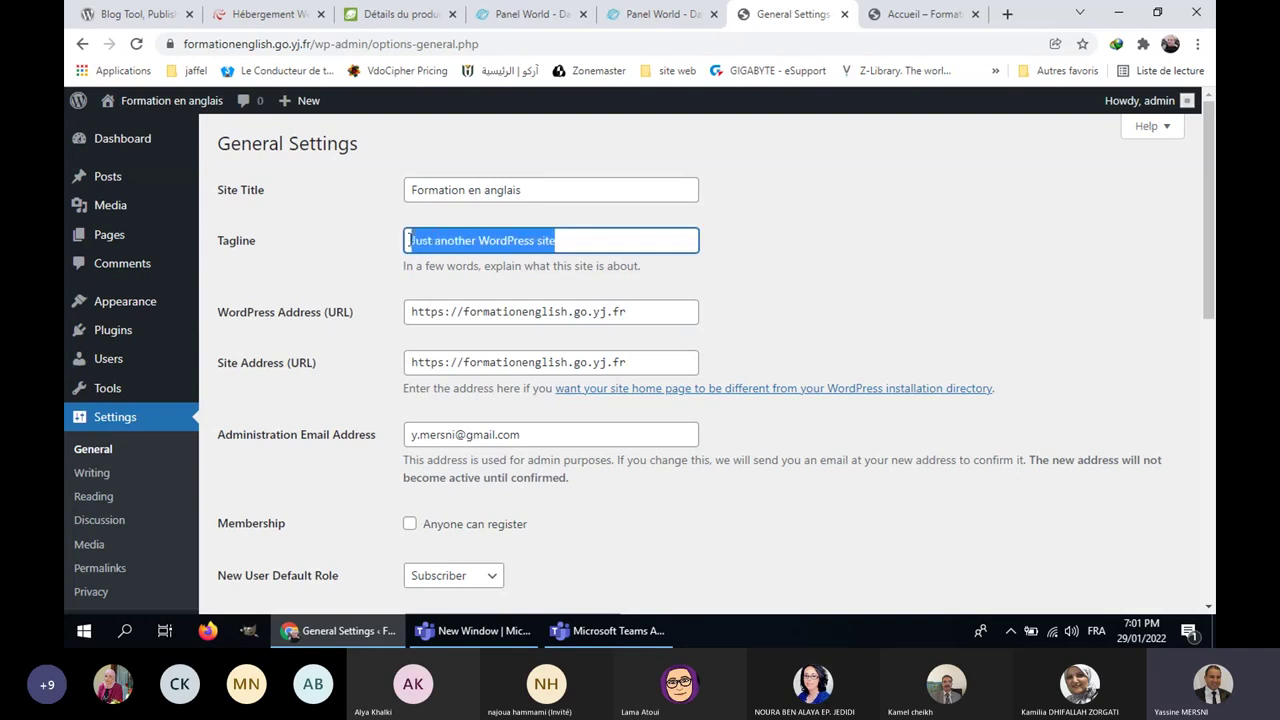
pyautogui.press('BackSpace')
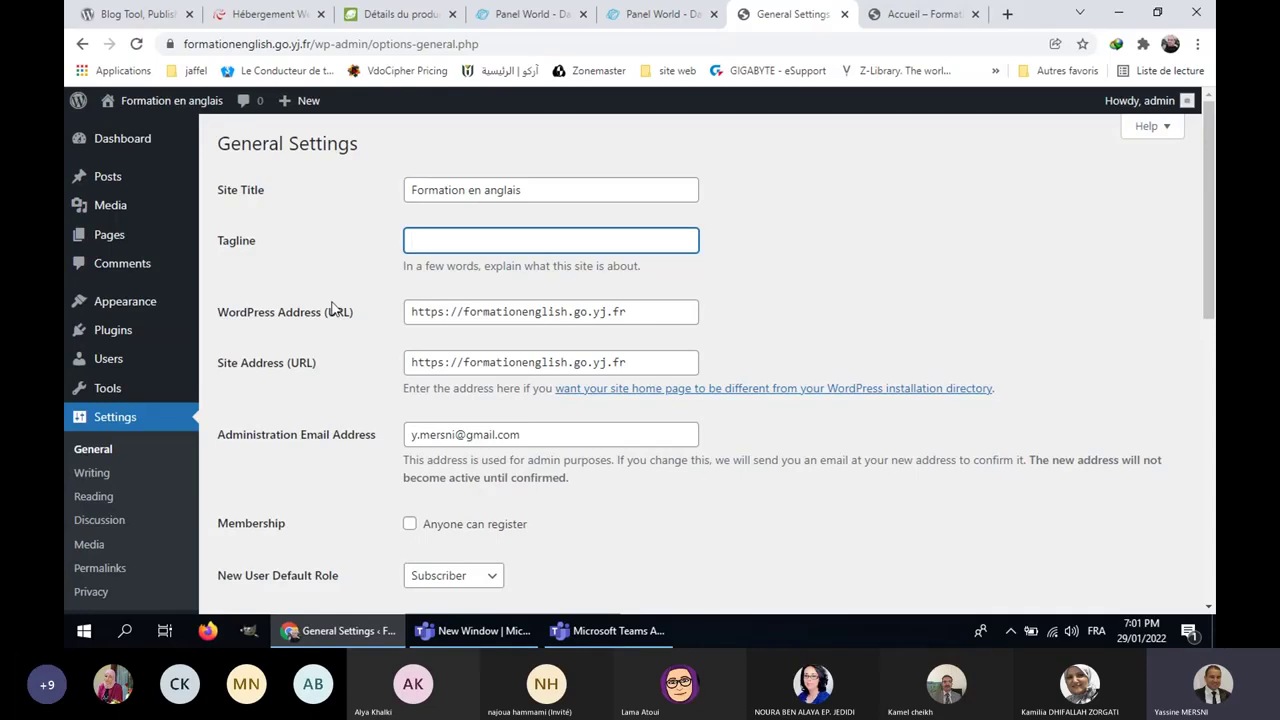
pyautogui.scroll(-10, 334, 308)
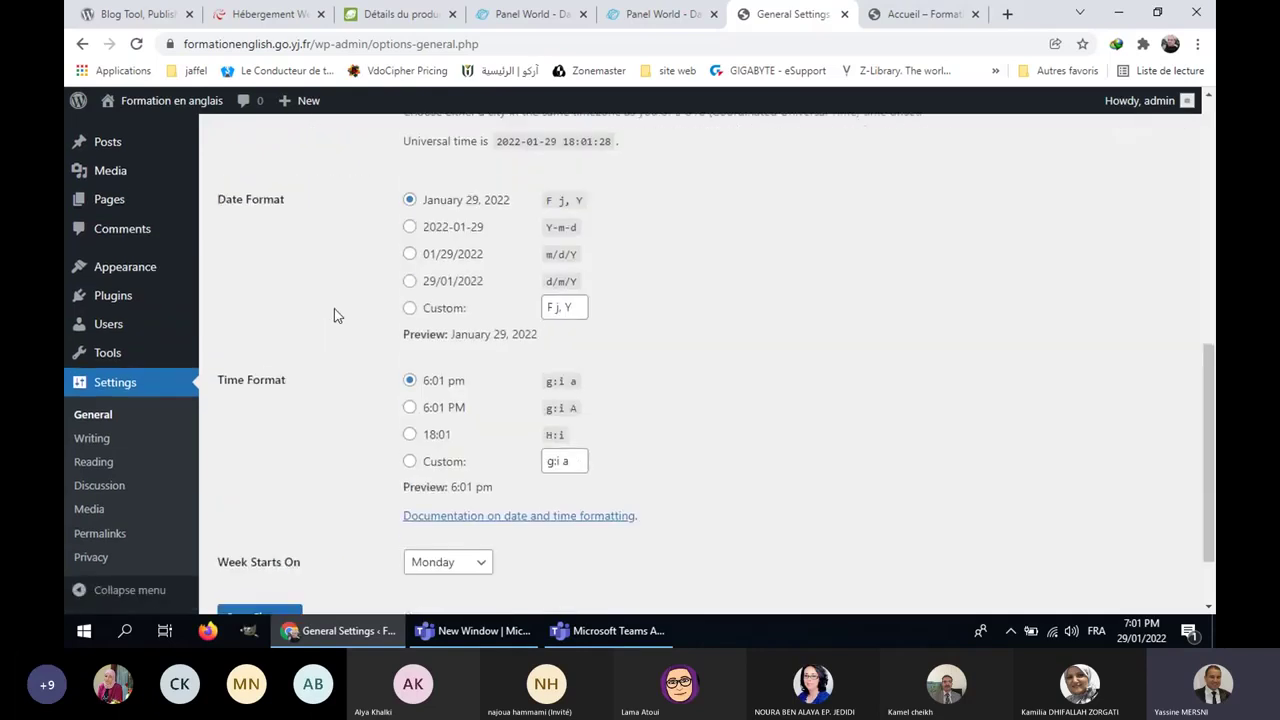
pyautogui.click(260, 538)
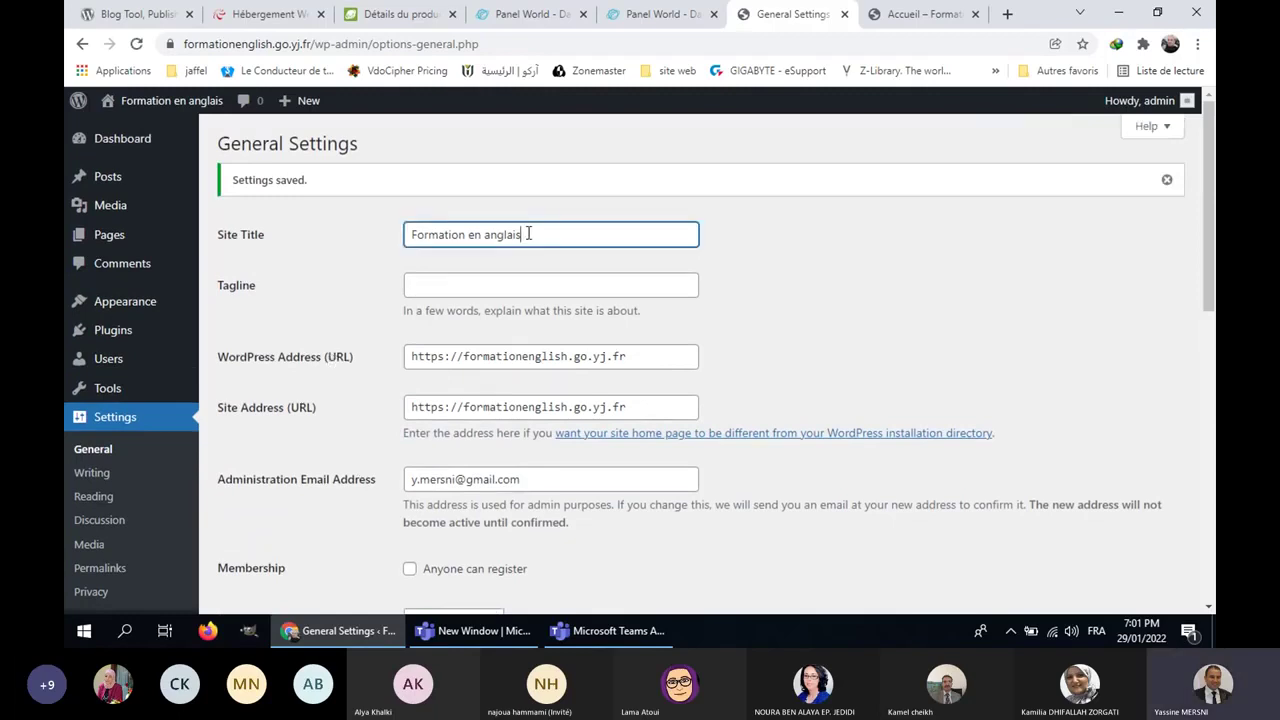
# Step: Highlight the site title in the settings and check the header of the live Accueil page
pyautogui.moveTo(528, 234); pyautogui.dragTo(416, 236)
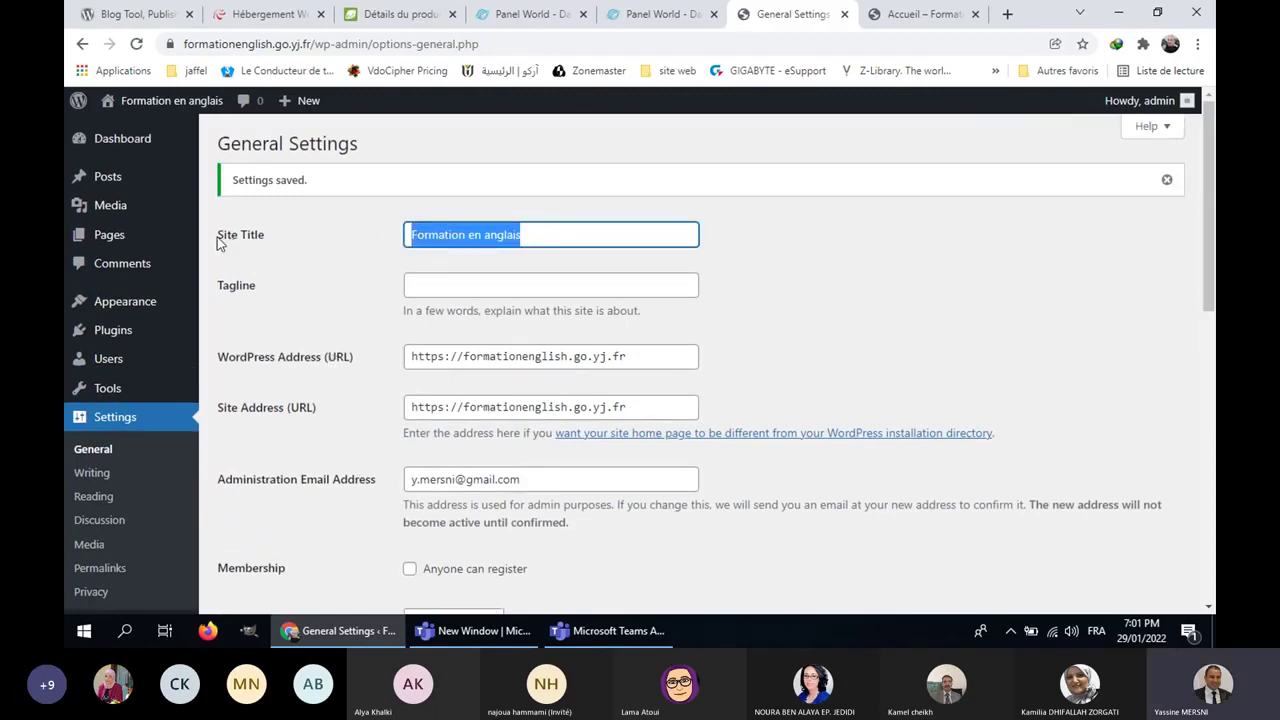
pyautogui.click(895, 12)
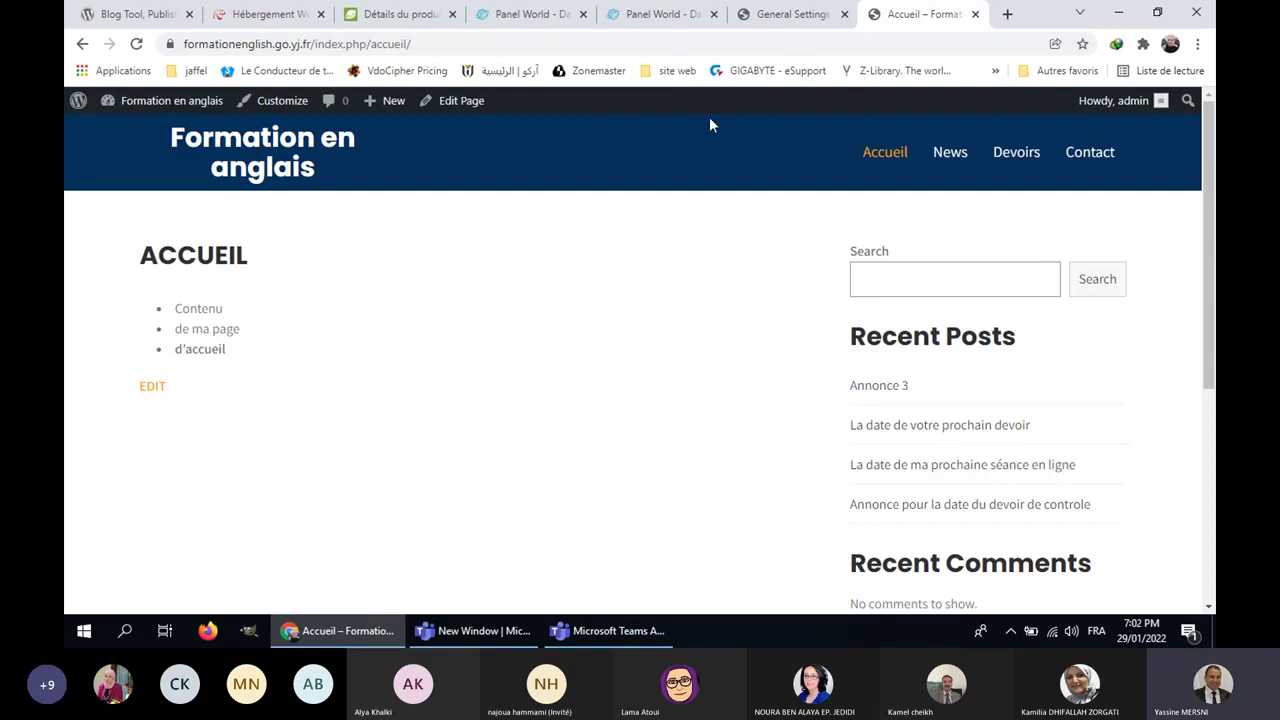
# Step: Set the tagline to "Mr" followed by the site owner's full name and save the general settings
pyautogui.click(786, 16)
pyautogui.click(578, 282)
pyautogui.write('Mr')
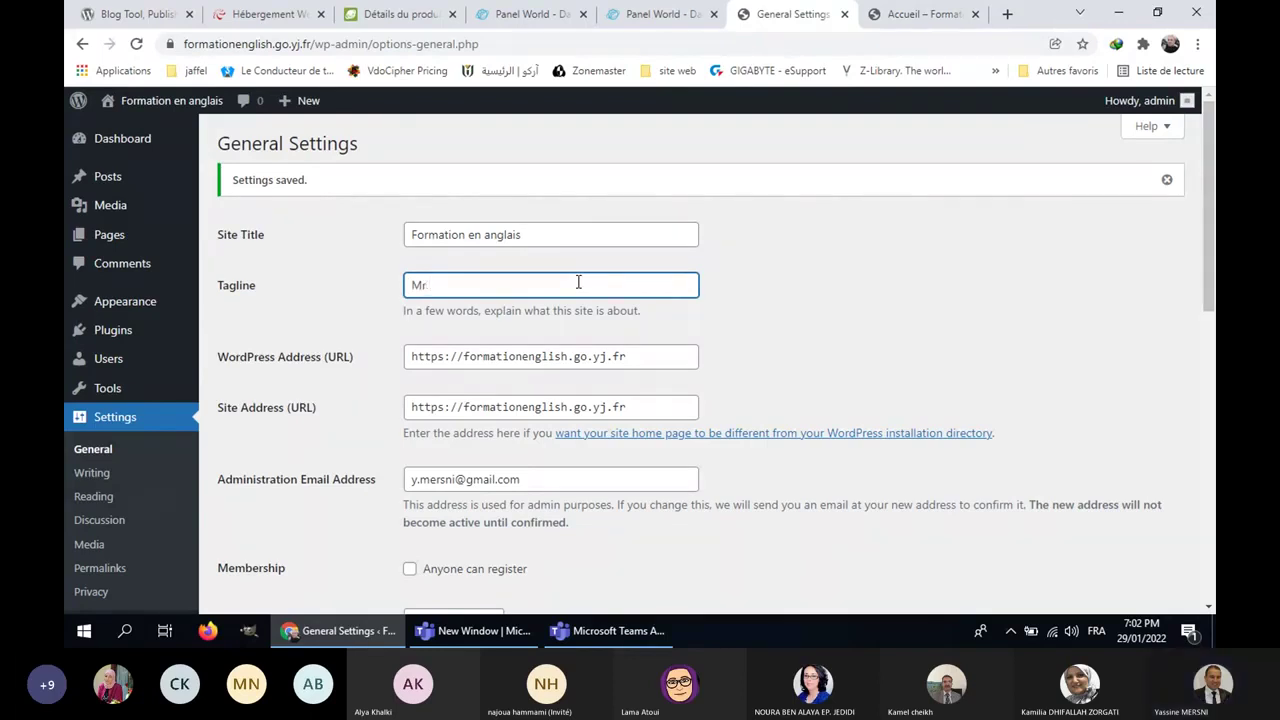
pyautogui.write(' Yassine MERSNI')
pyautogui.scroll(-7, 309, 480)
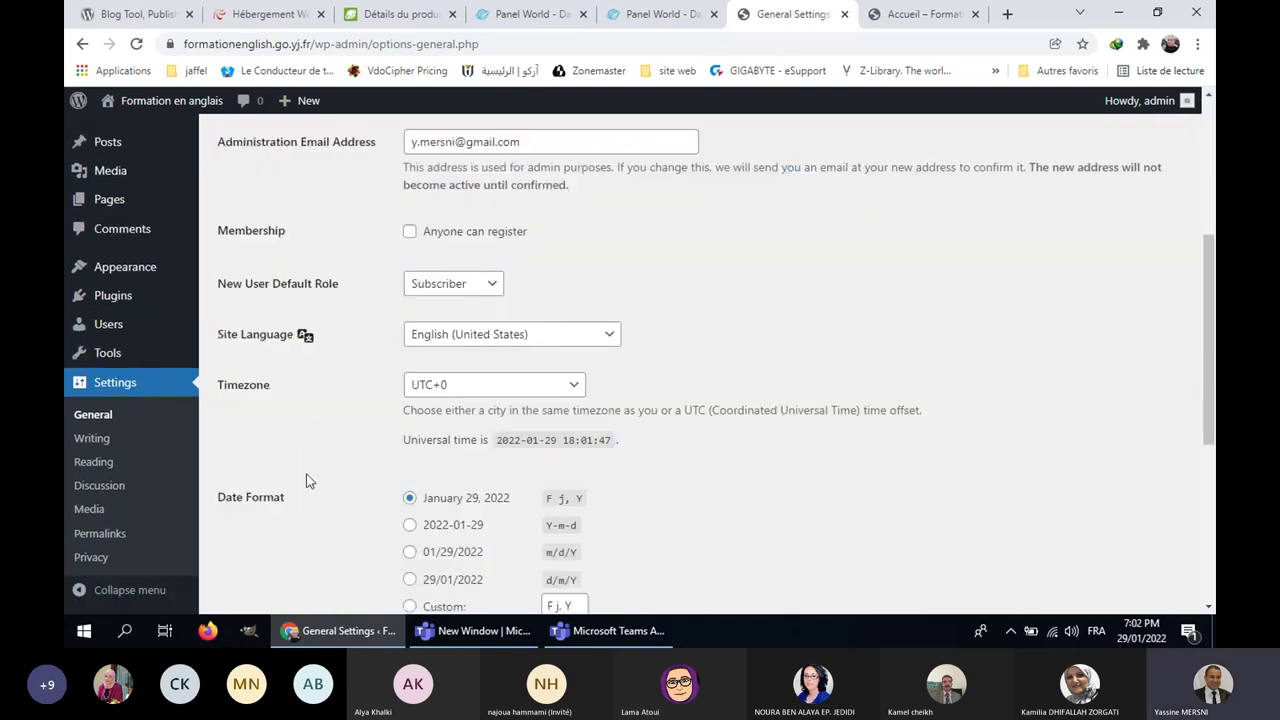
pyautogui.click(280, 537)
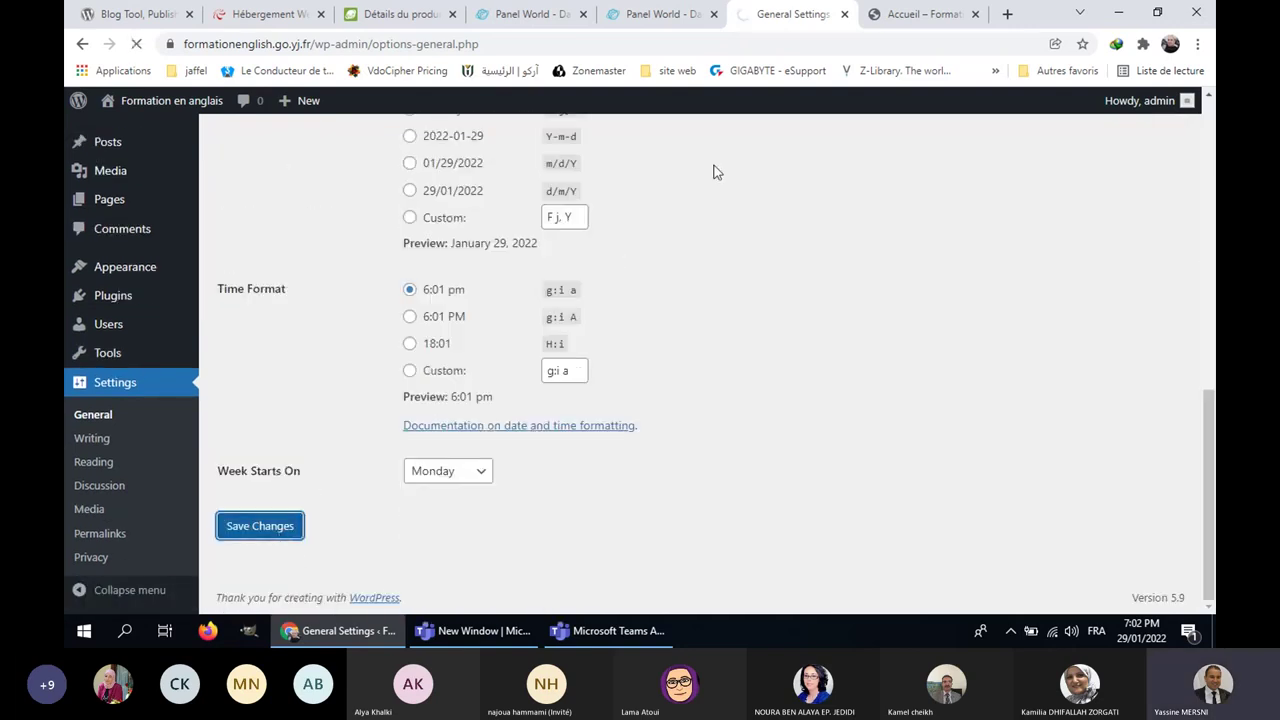
# Step: Refresh the live Accueil page to check the new tagline, view the Contact page and return to Accueil
pyautogui.click(912, 18)
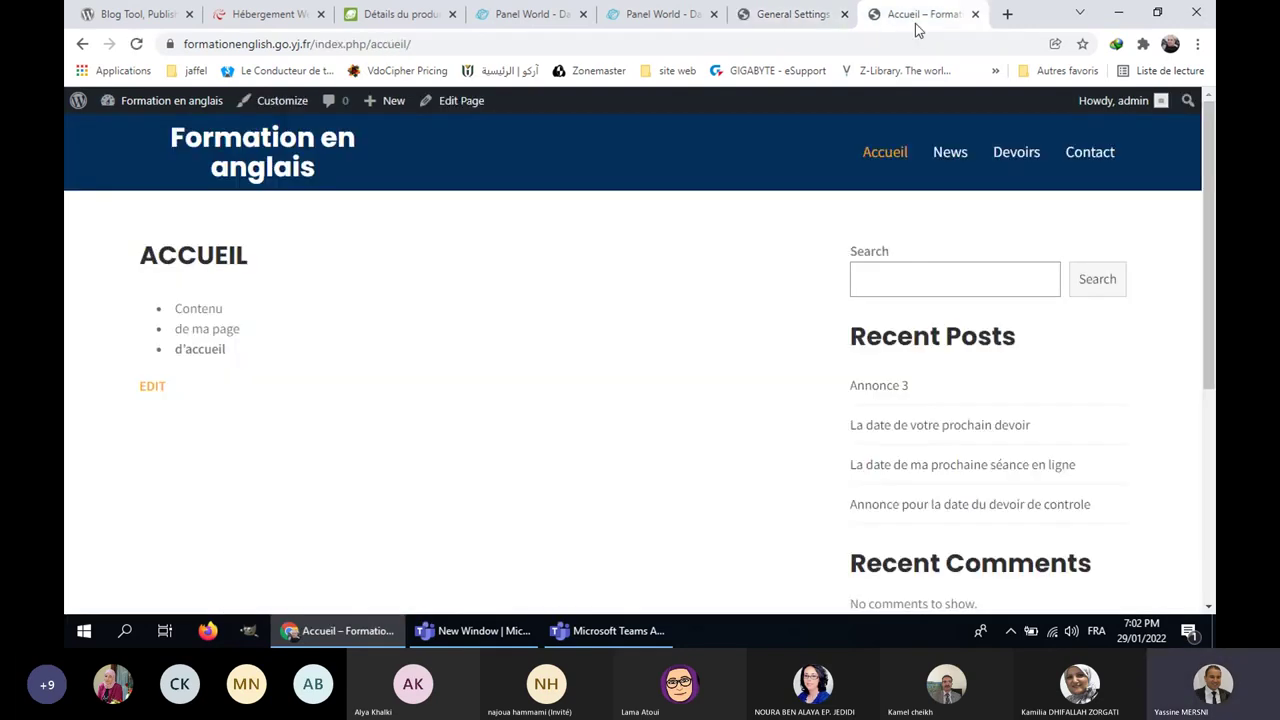
pyautogui.click(136, 44)
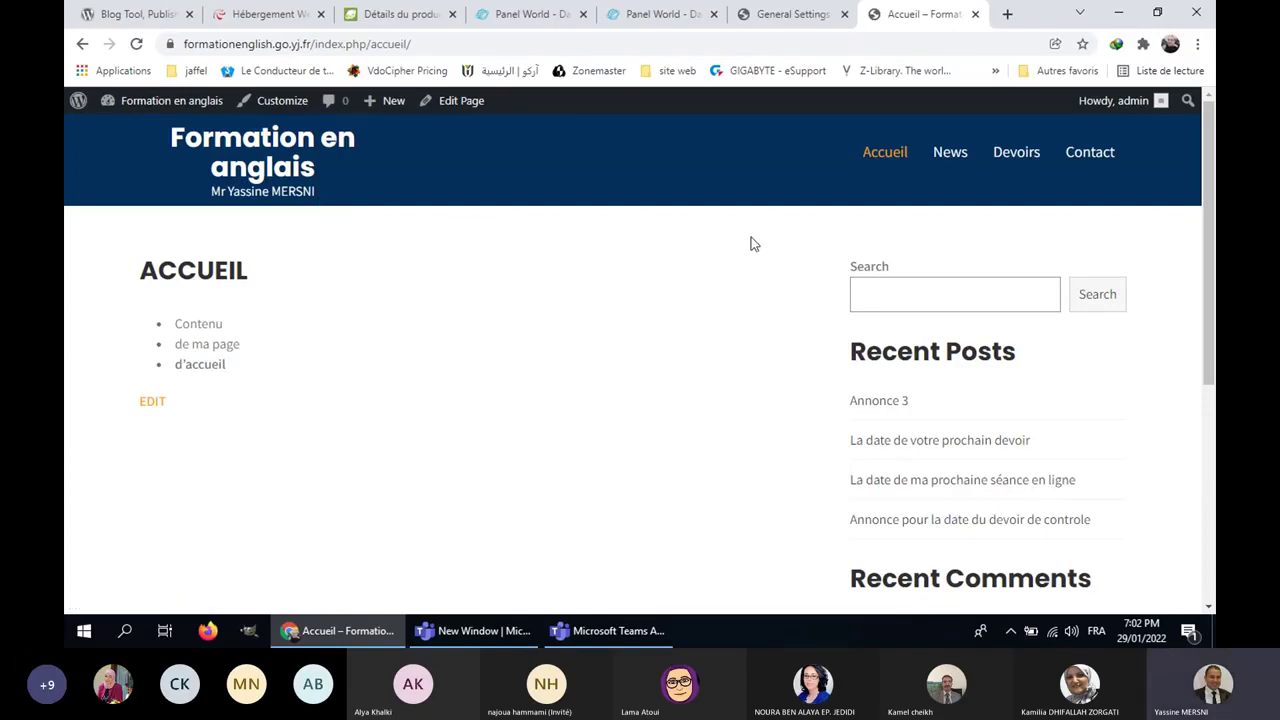
pyautogui.click(1090, 152)
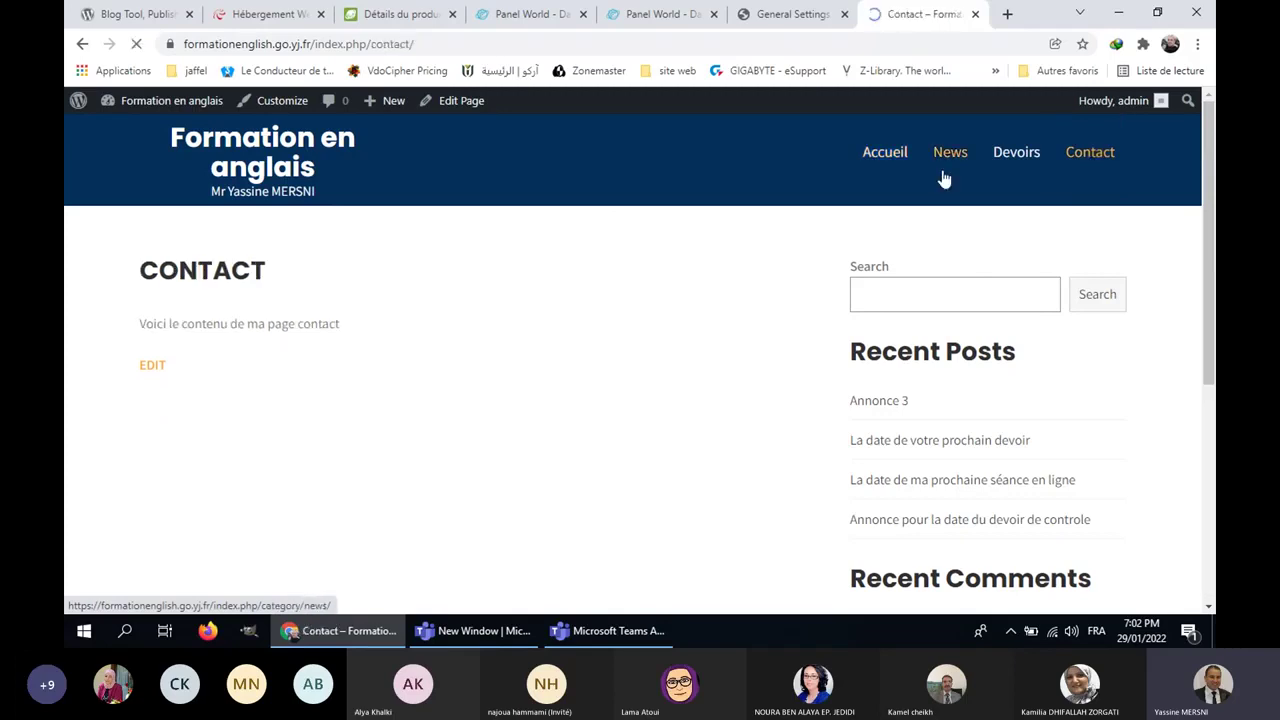
pyautogui.click(890, 155)
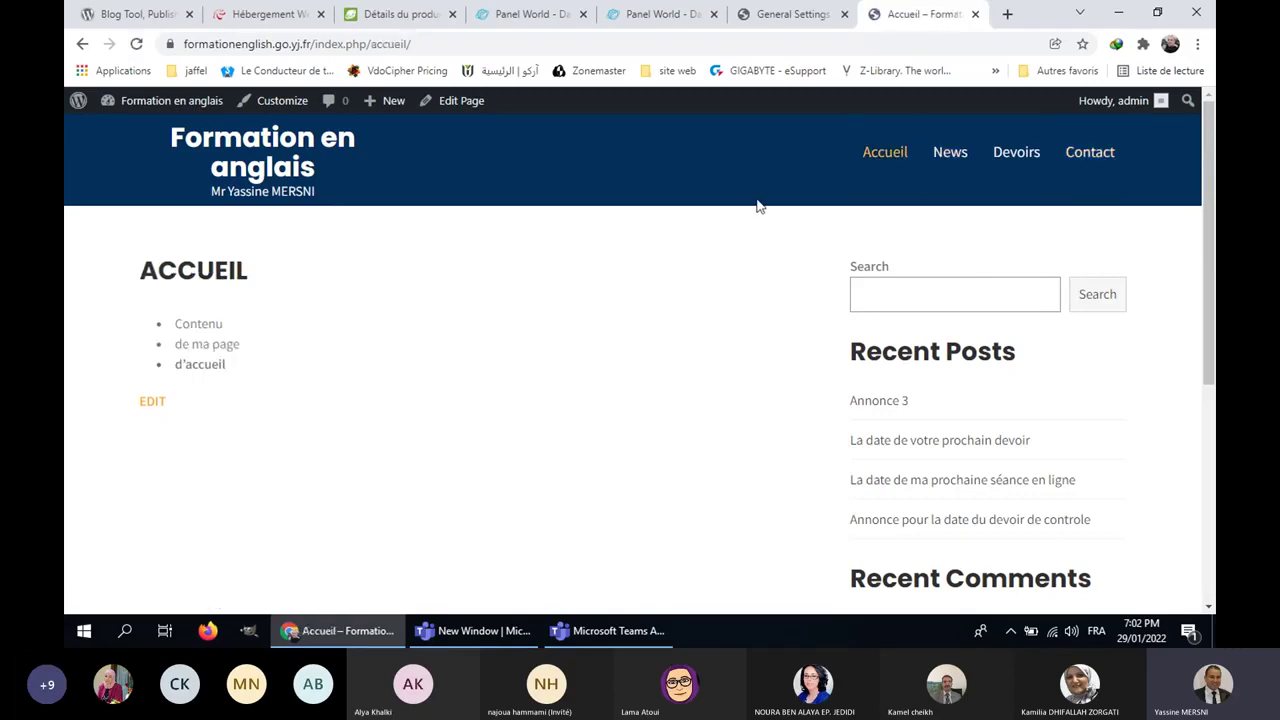
# Step: Return to the site's admin, open the Accueil page for editing and delete all of its body text
pyautogui.click(792, 14)
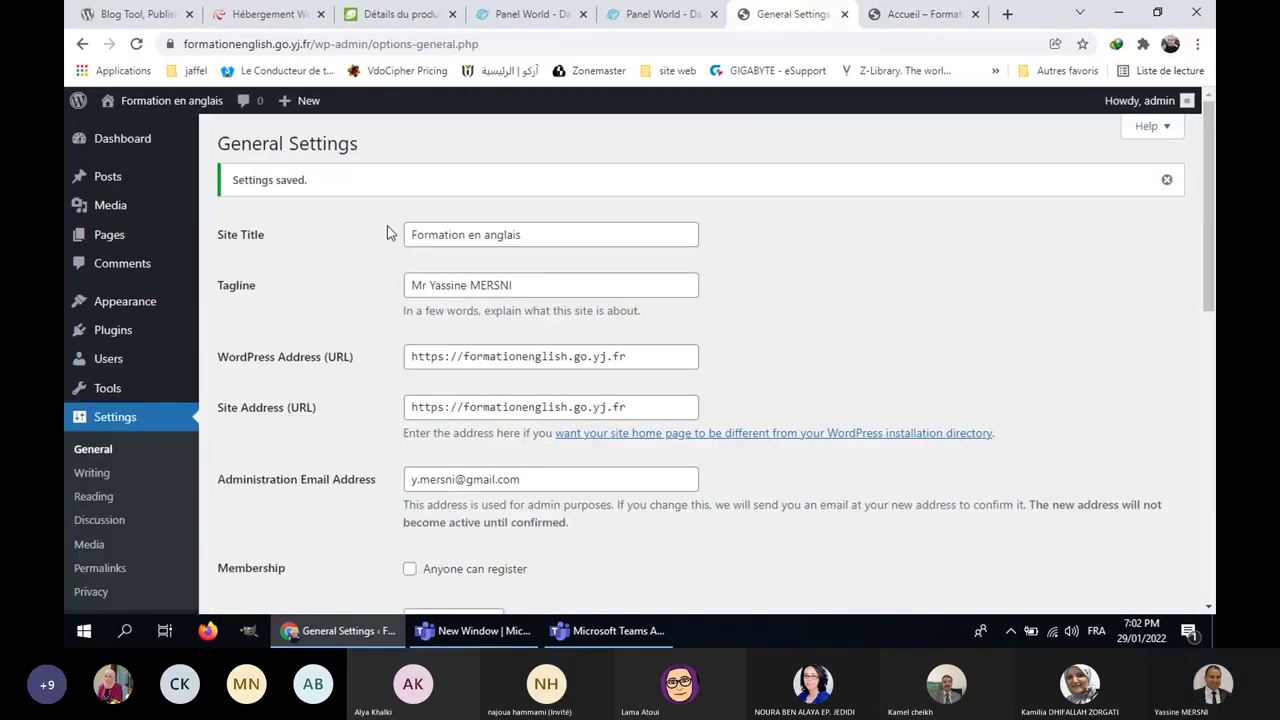
pyautogui.moveTo(141, 246)
pyautogui.click(222, 238)
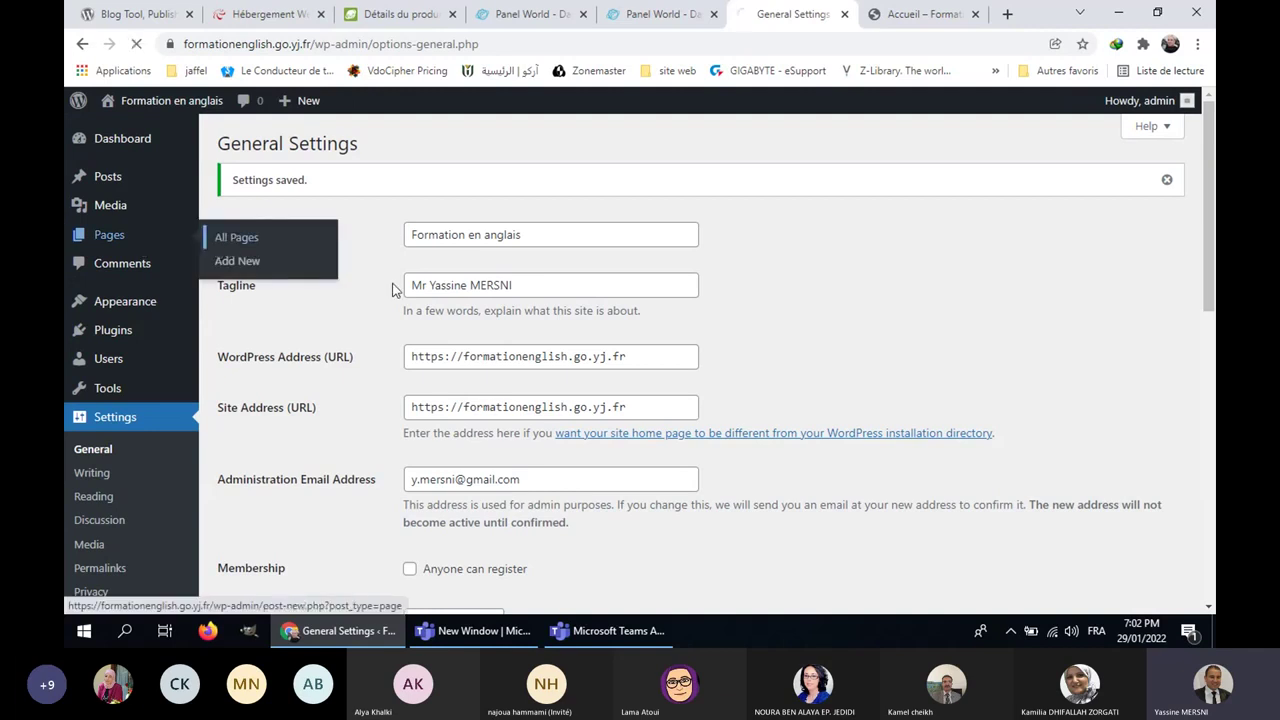
pyautogui.moveTo(414, 302)
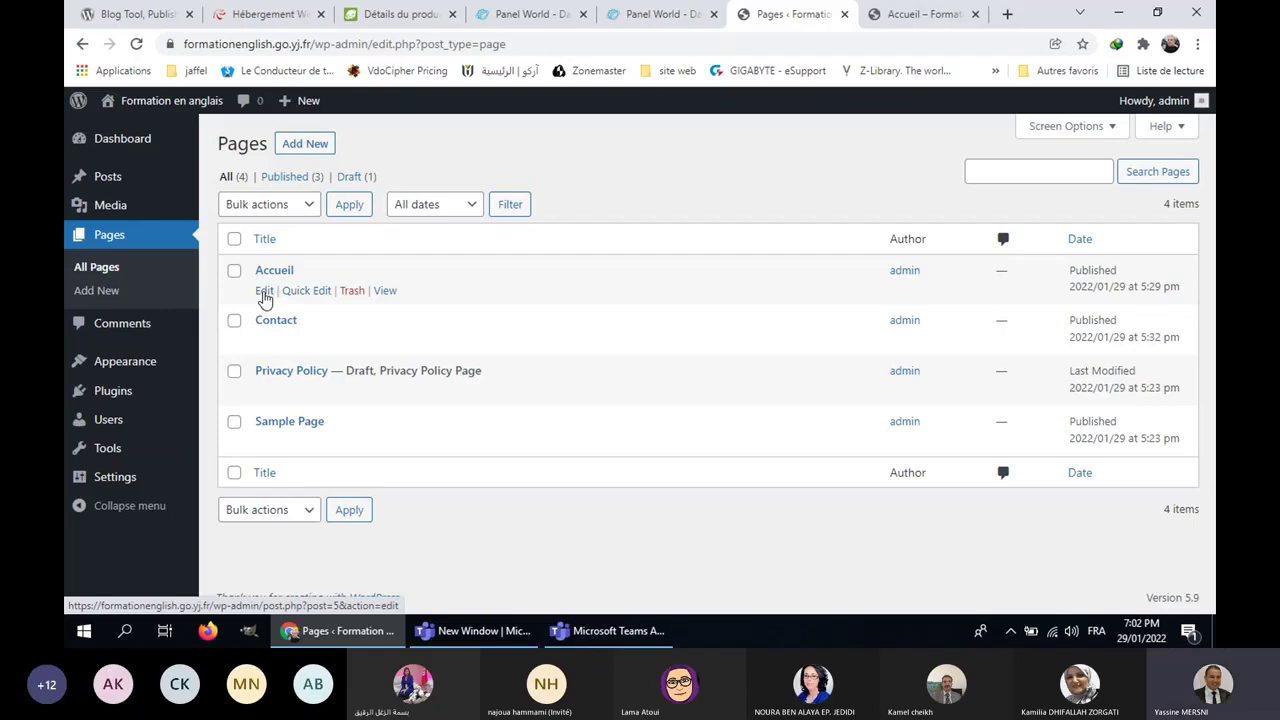
pyautogui.click(264, 292)
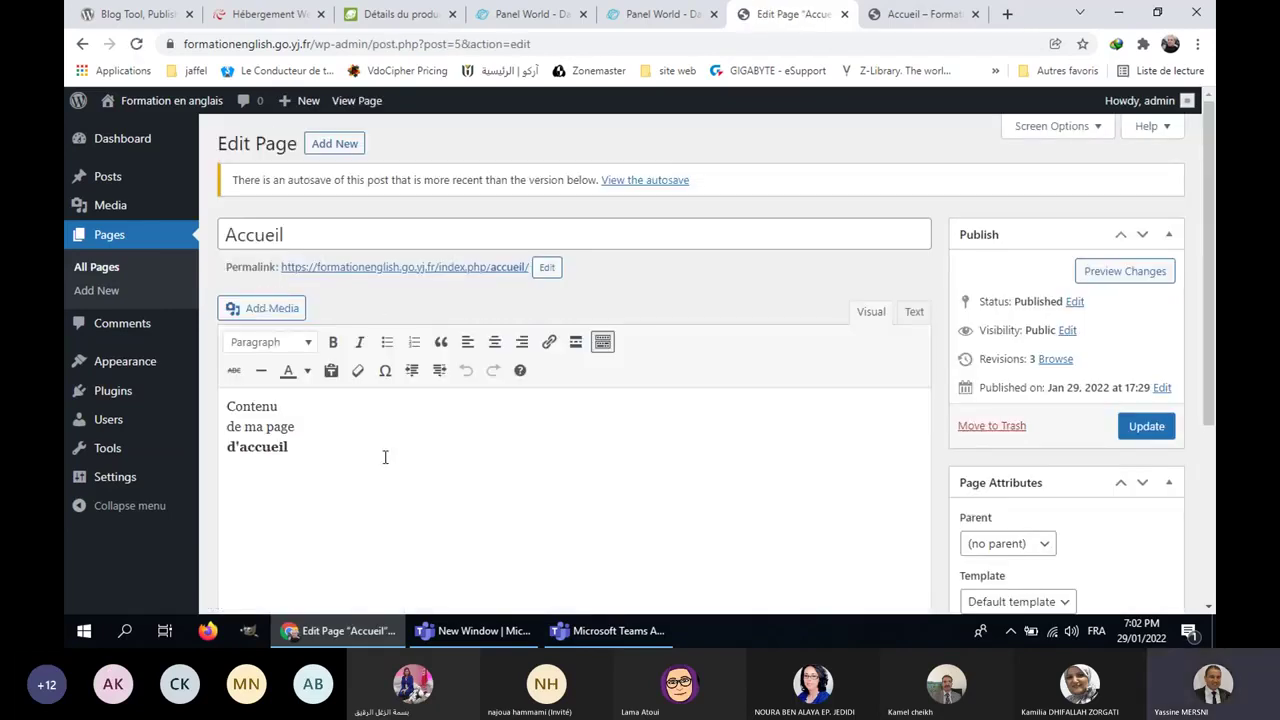
pyautogui.moveTo(335, 446); pyautogui.dragTo(216, 425)
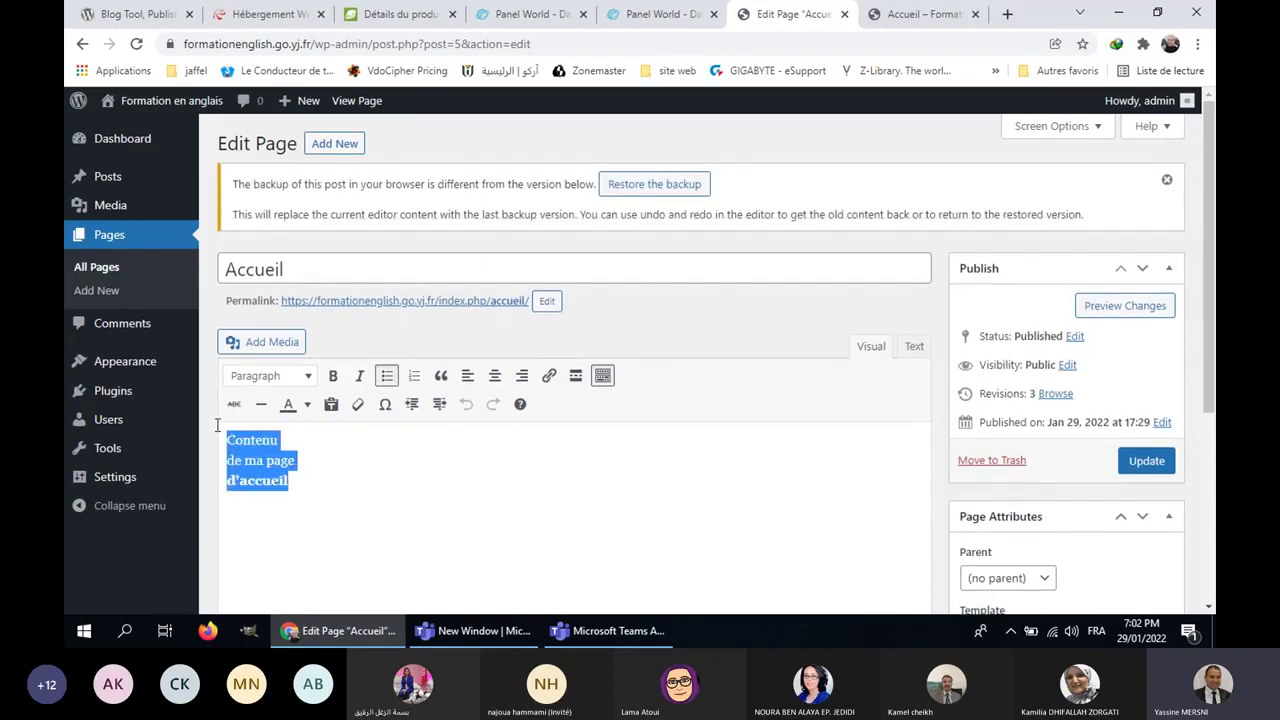
pyautogui.press('Delete')
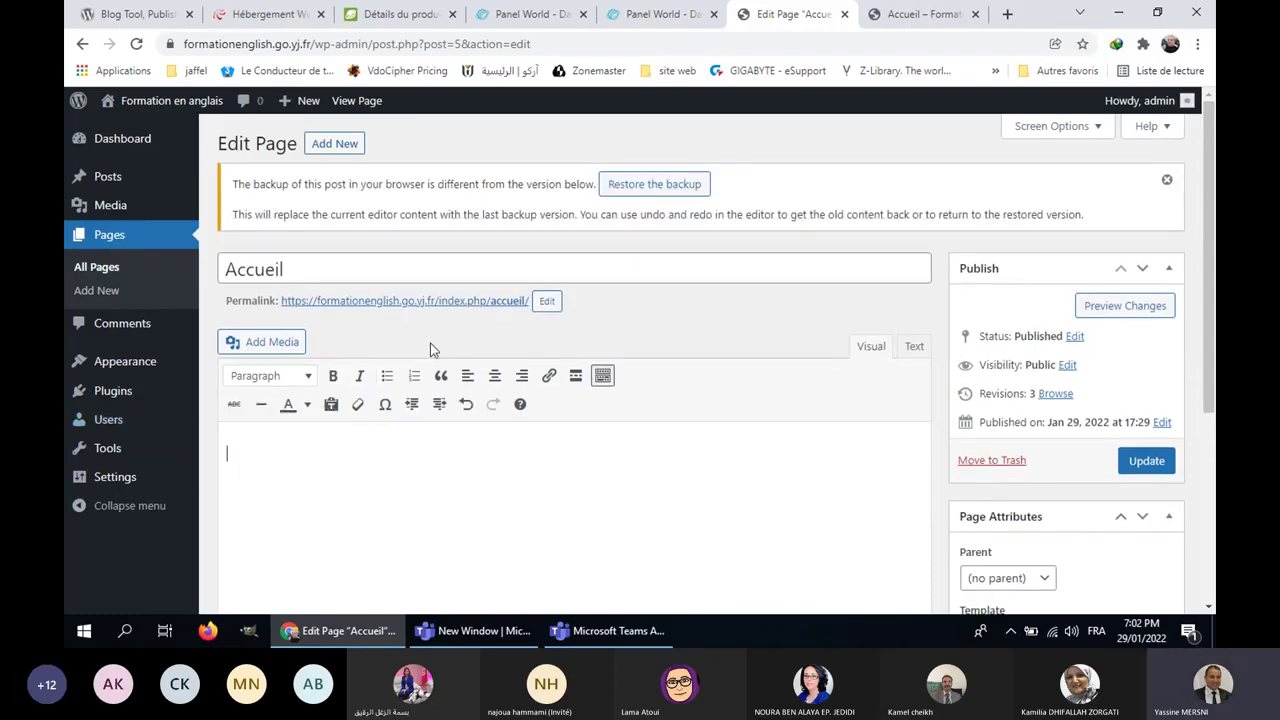
# Step: Upload the "Create Your Website Like a Pro" poster JPG from the desktop and insert it into the Accueil page
pyautogui.scroll(-1, 514, 330)
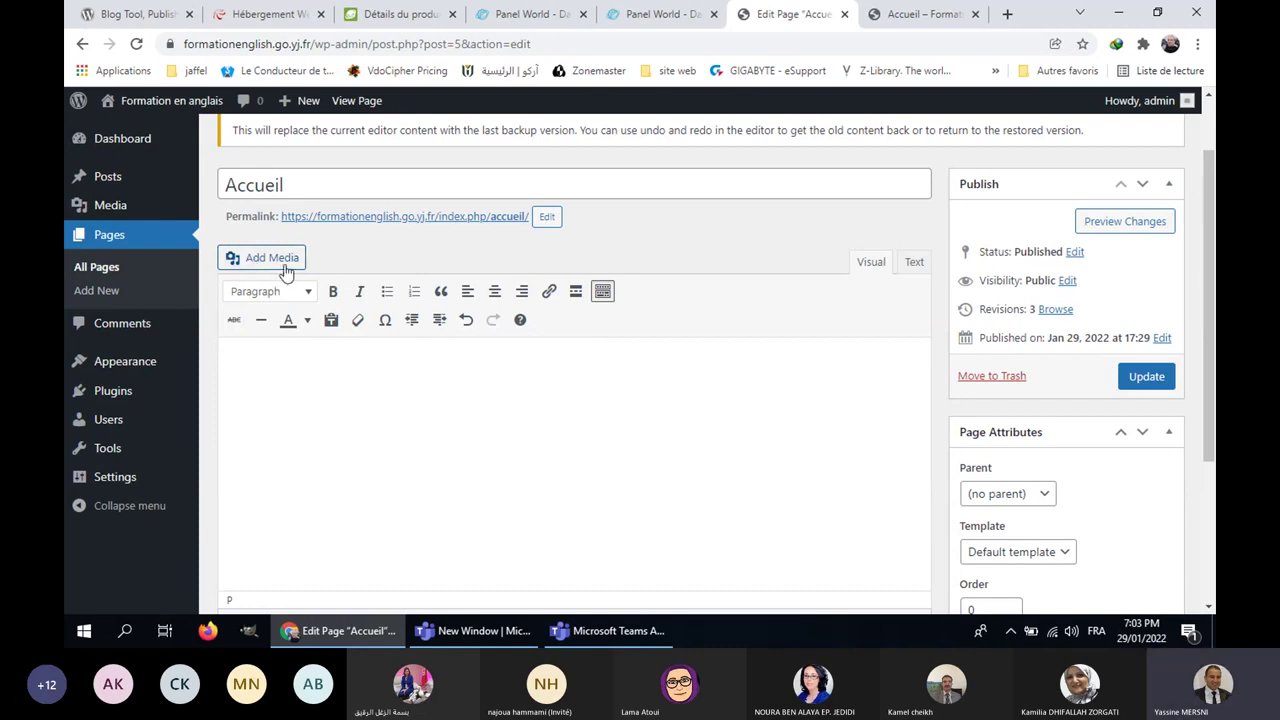
pyautogui.click(250, 263)
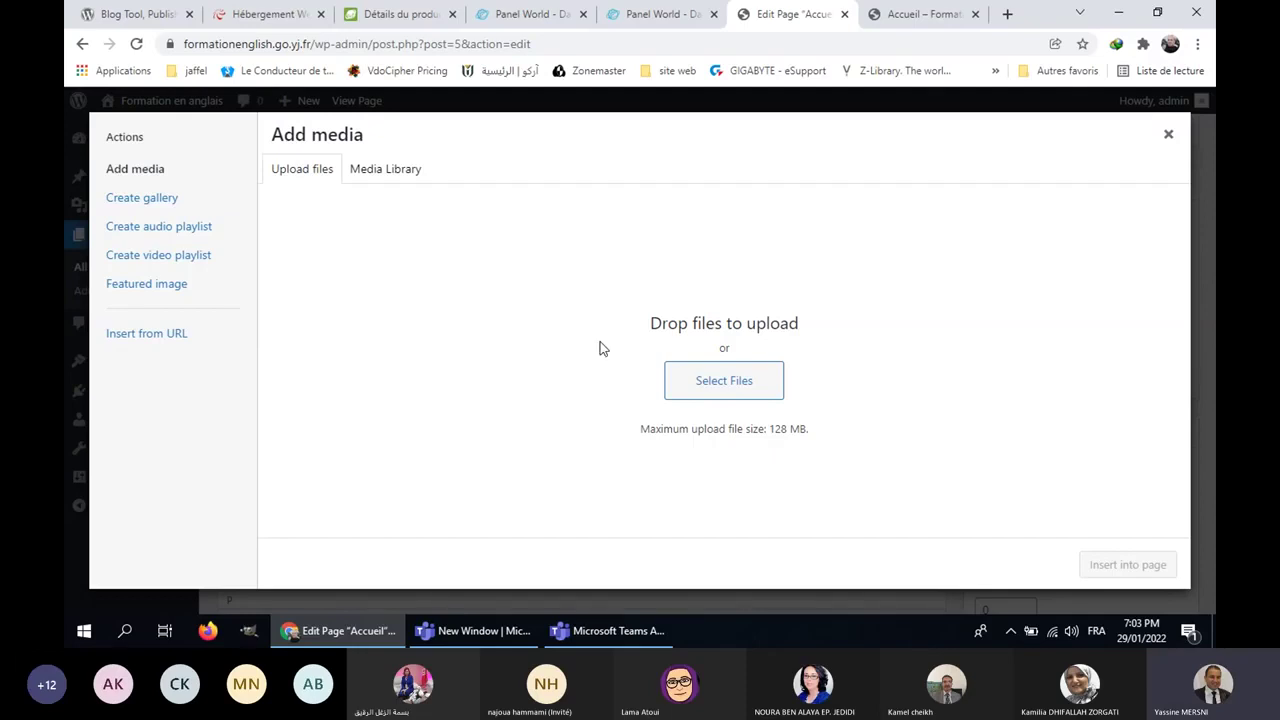
pyautogui.click(1120, 14)
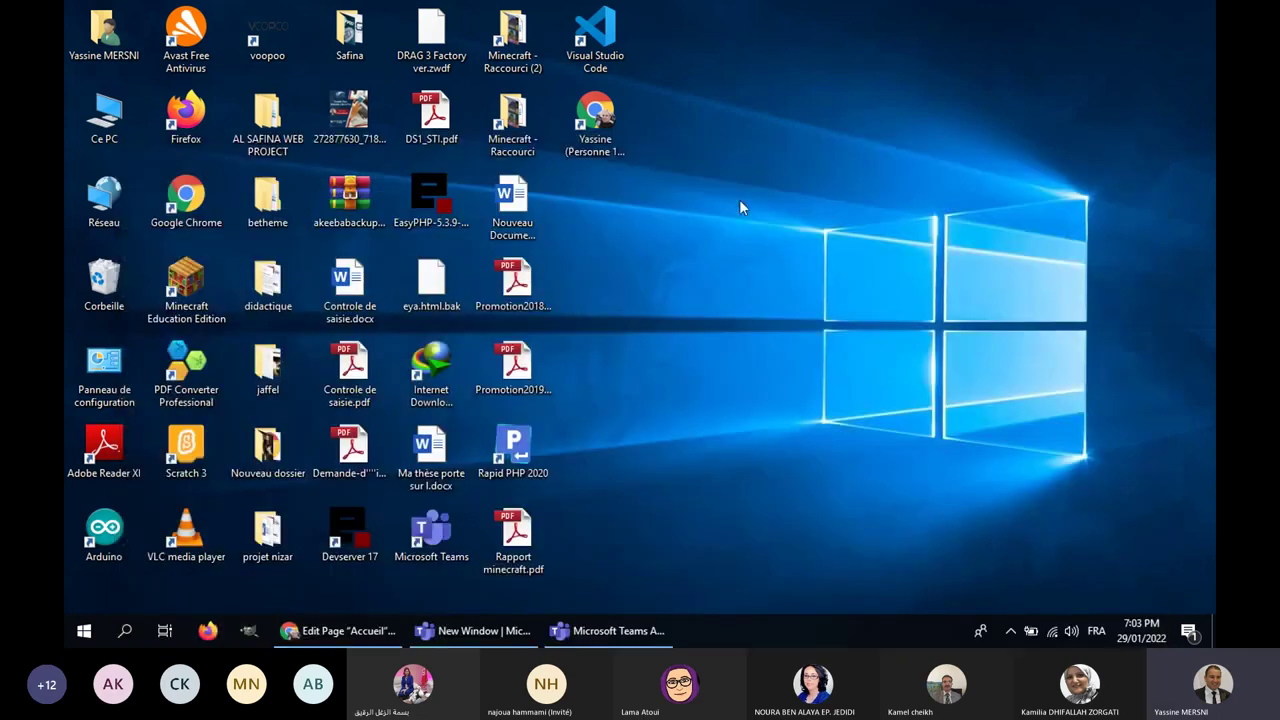
pyautogui.moveTo(338, 108); pyautogui.dragTo(836, 318)
pyautogui.click(838, 322)
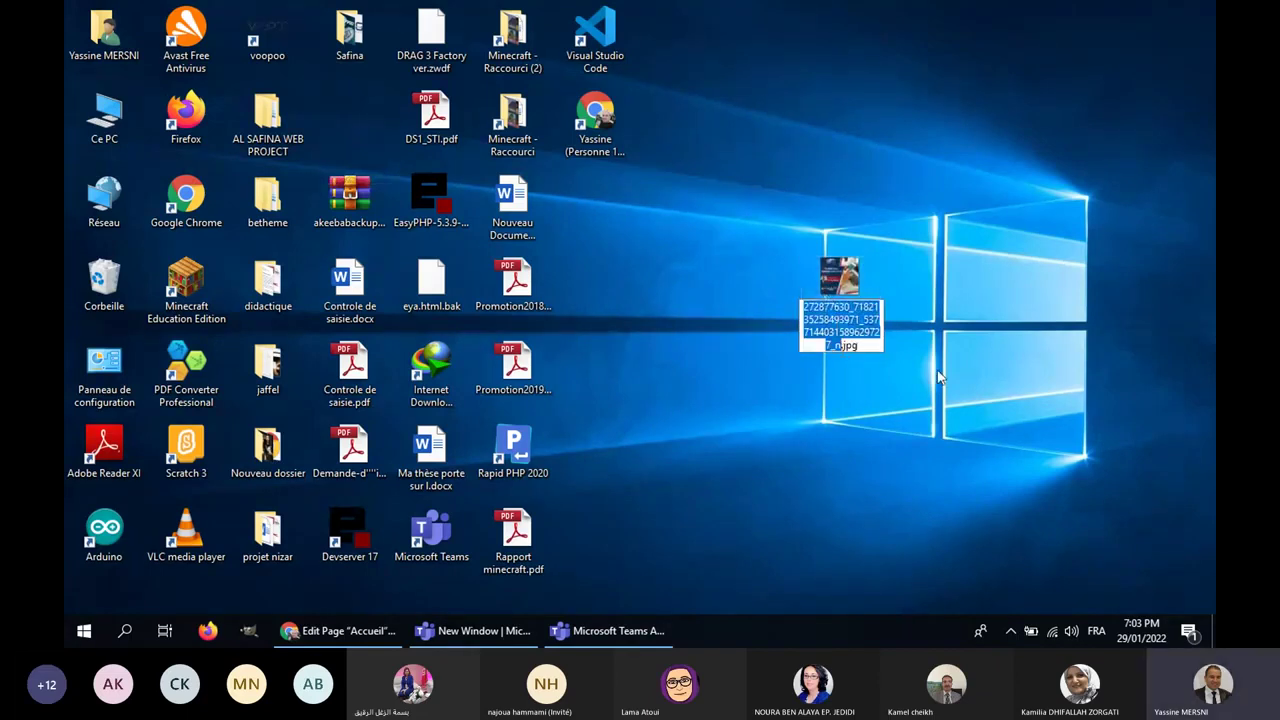
pyautogui.moveTo(833, 284); pyautogui.dragTo(750, 222)
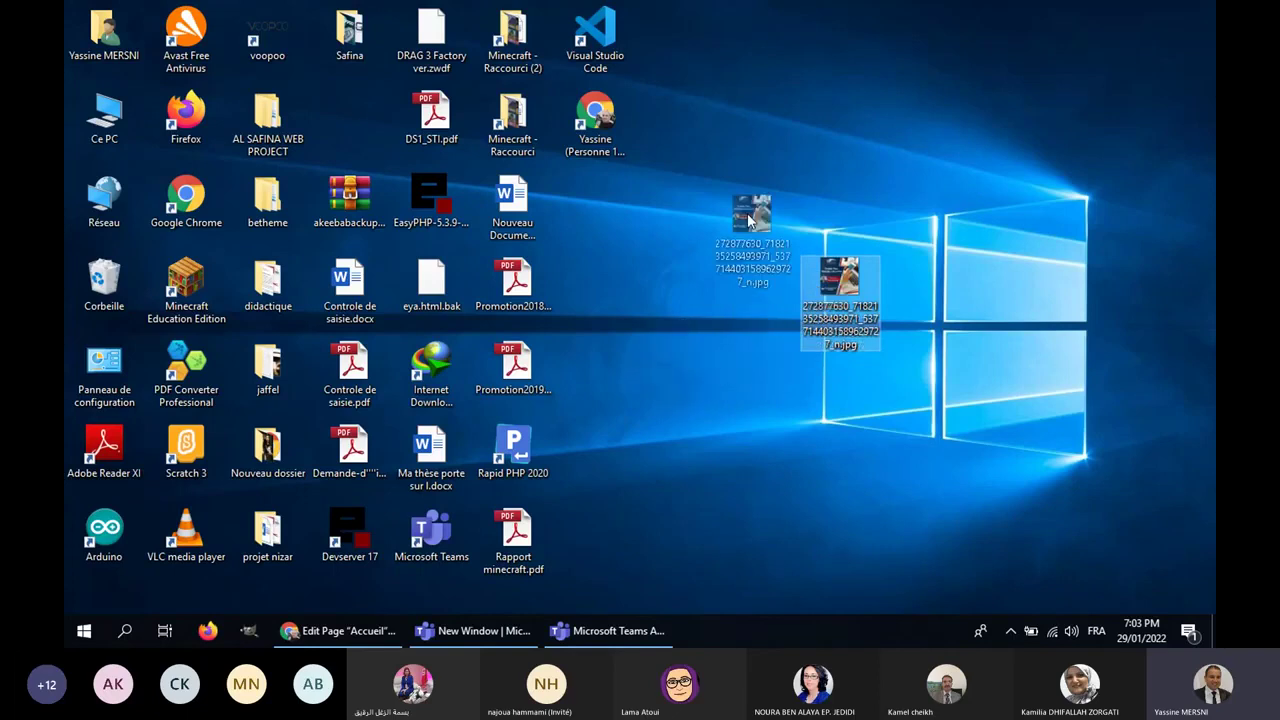
pyautogui.moveTo(750, 222); pyautogui.dragTo(610, 301)
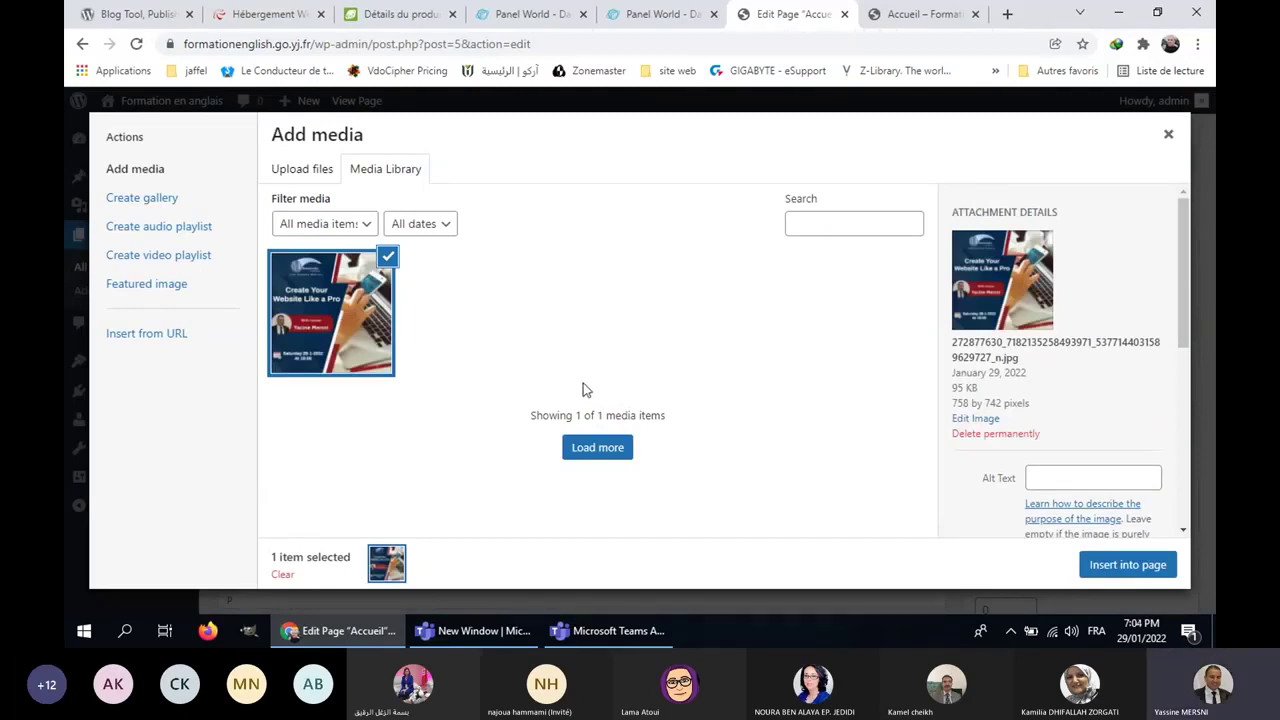
pyautogui.click(1126, 566)
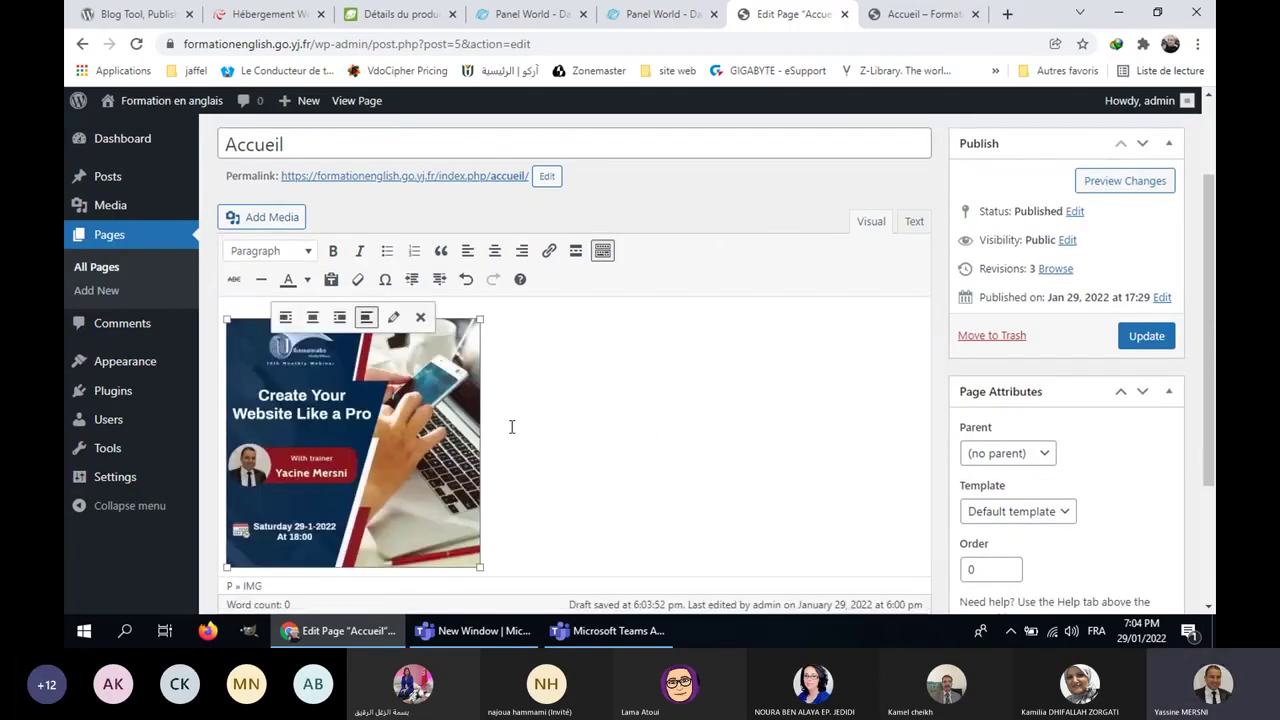
# Step: Centre the inserted poster image and enlarge it moderately, keeping it to about half the width of the editing area
pyautogui.click(495, 251)
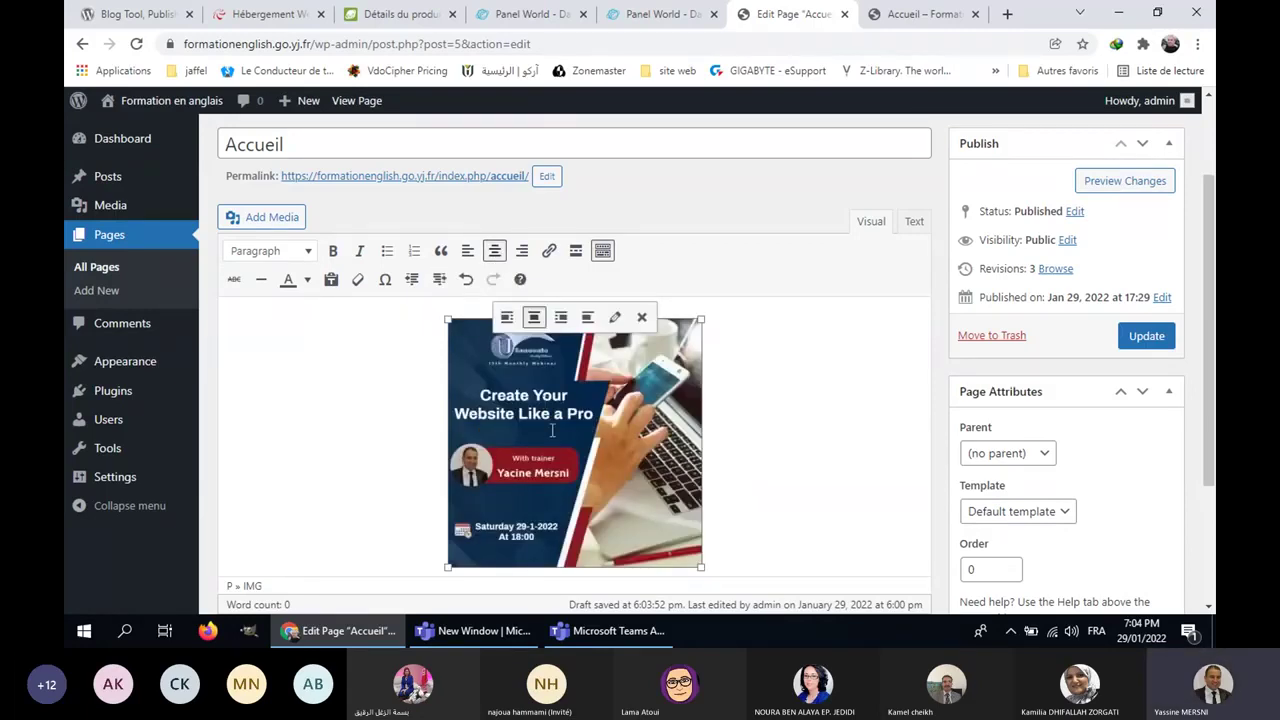
pyautogui.scroll(-2, 640, 435)
pyautogui.moveTo(701, 398); pyautogui.dragTo(708, 410)
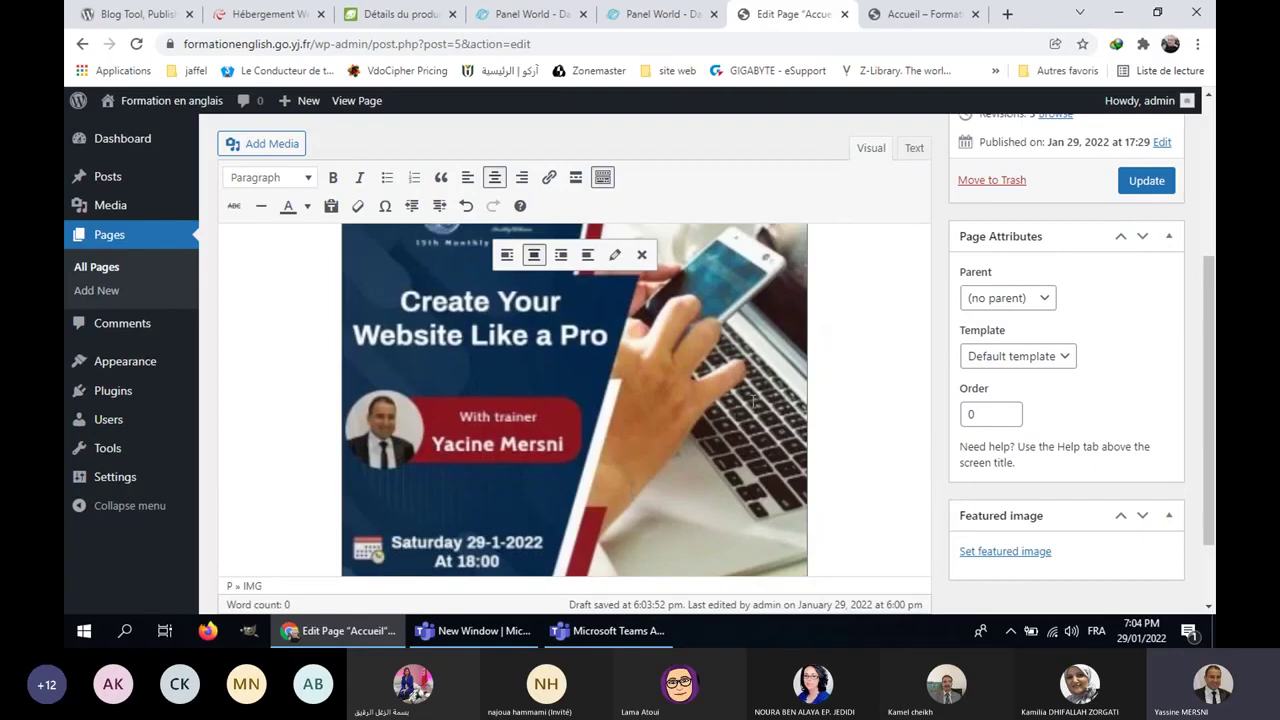
pyautogui.scroll(2, 807, 318)
pyautogui.moveTo(807, 318); pyautogui.dragTo(821, 408)
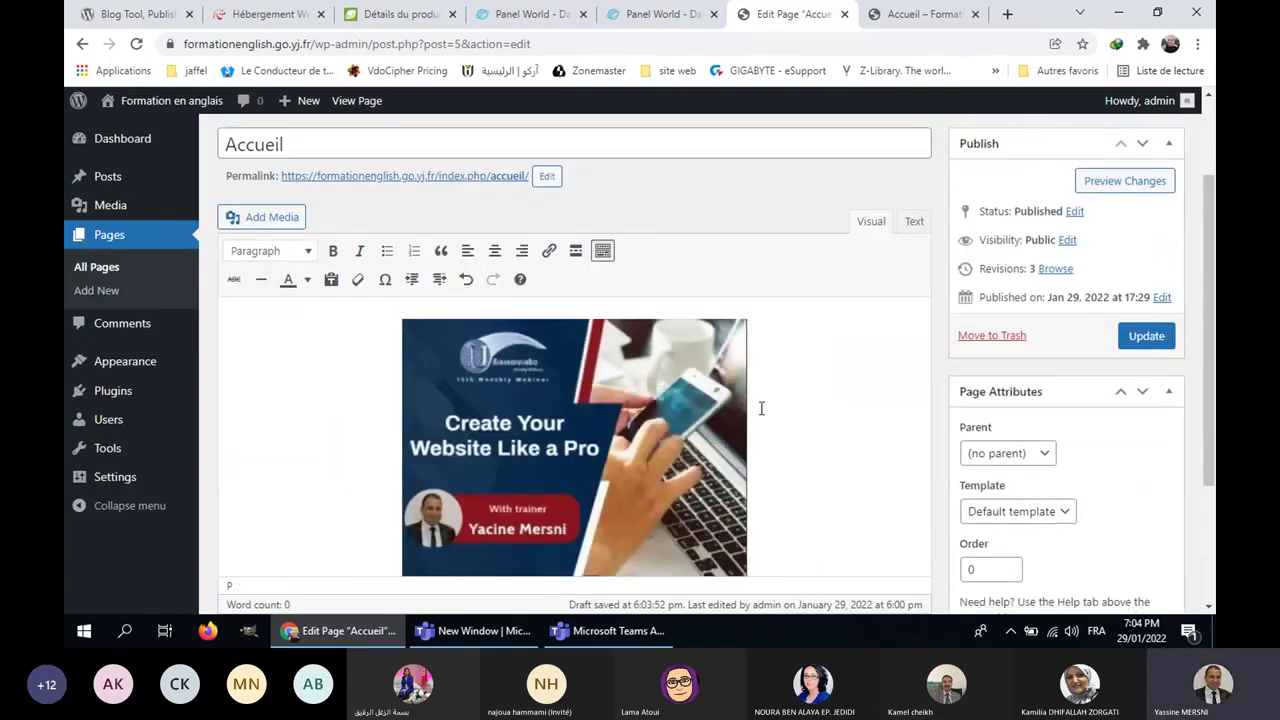
# Step: Add the line "VOICI LE SITE WEB POUR NOTRE FORMATION EN ANGLAIS" in a new paragraph below the poster image
pyautogui.scroll(-2, 760, 409)
pyautogui.scroll(-1, 759, 410)
pyautogui.click(880, 477)
pyautogui.press('Return')
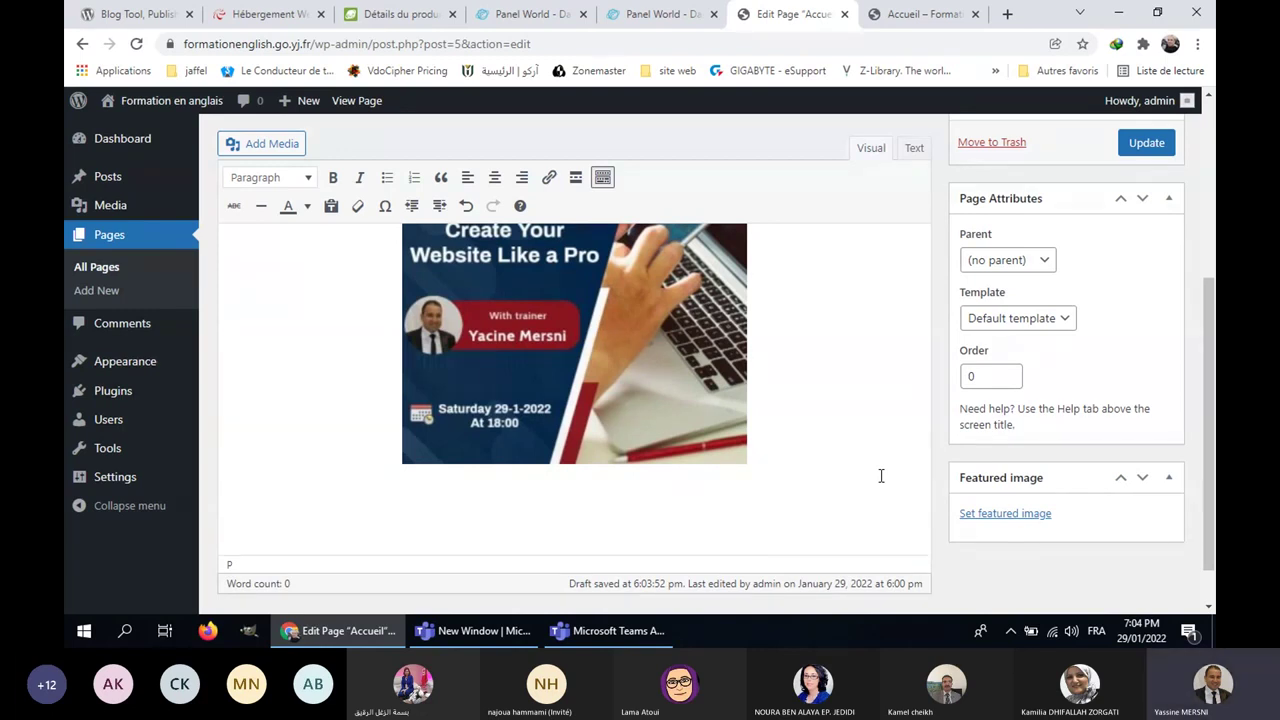
pyautogui.write('vOI')
pyautogui.press('BackSpace')
pyautogui.press('BackSpace')
pyautogui.press('BackSpace')
pyautogui.write('V')
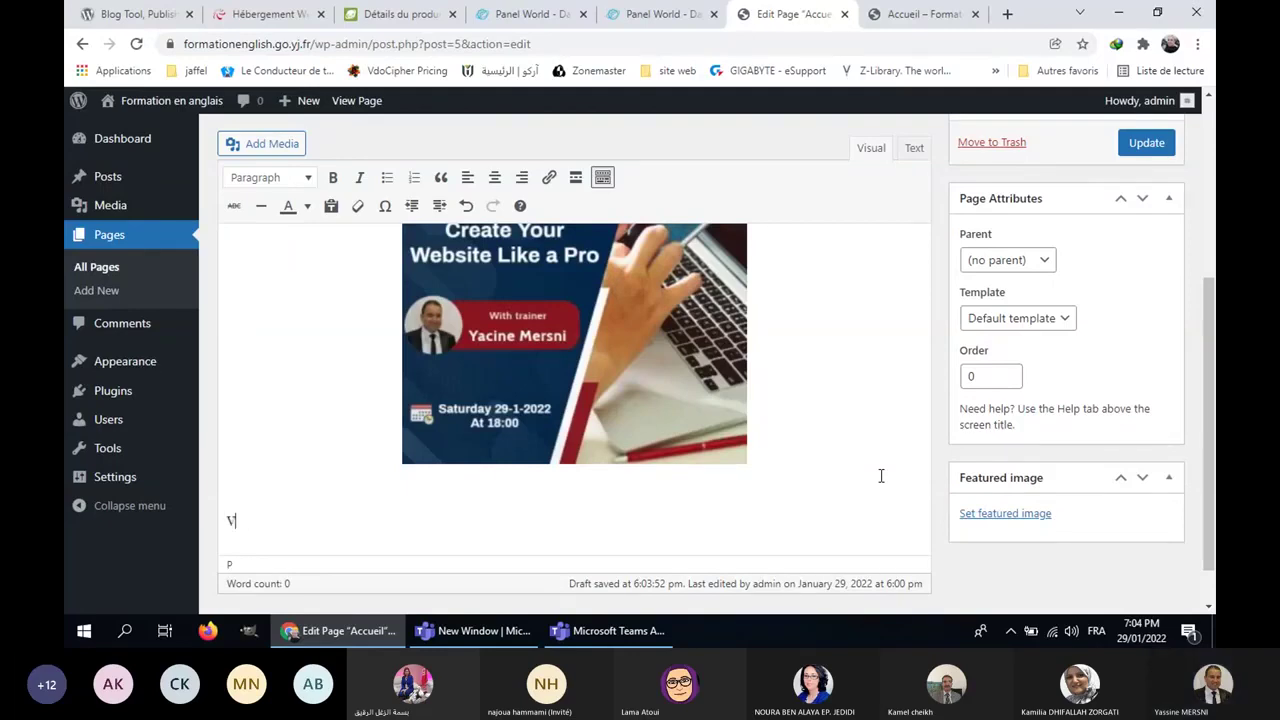
pyautogui.write('OICI LE SITE WEB ')
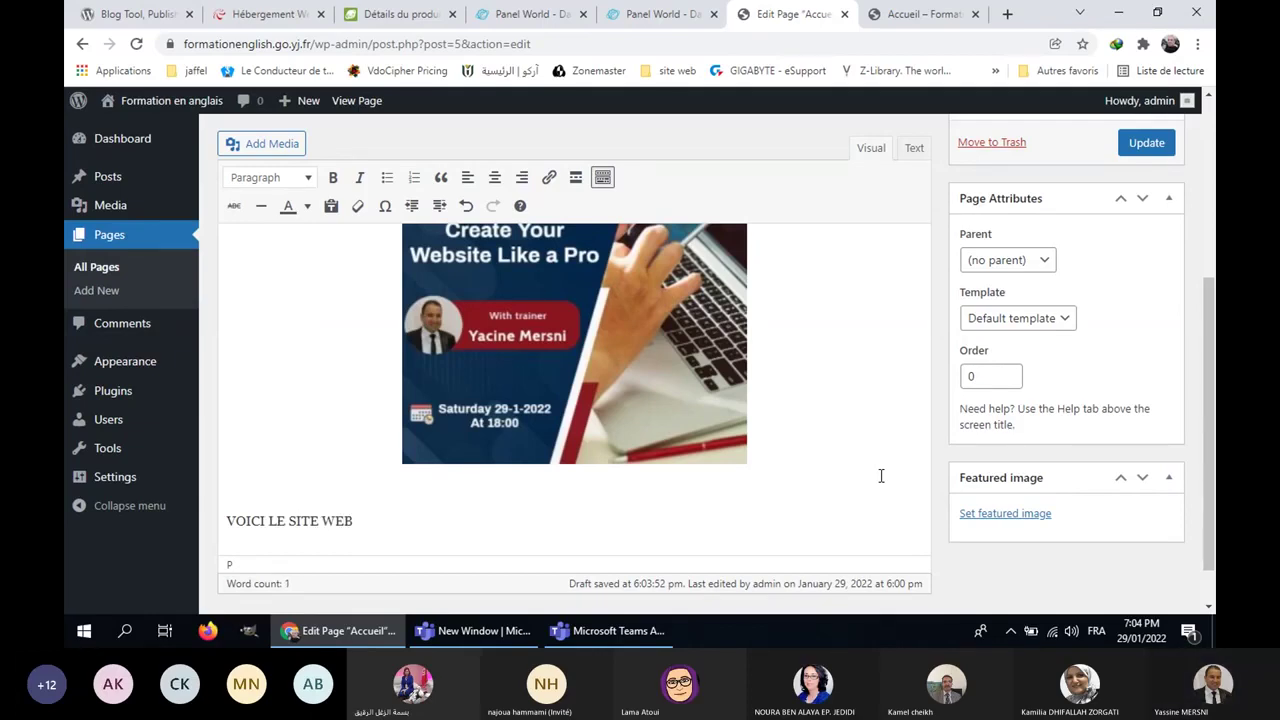
pyautogui.write('POUR N')
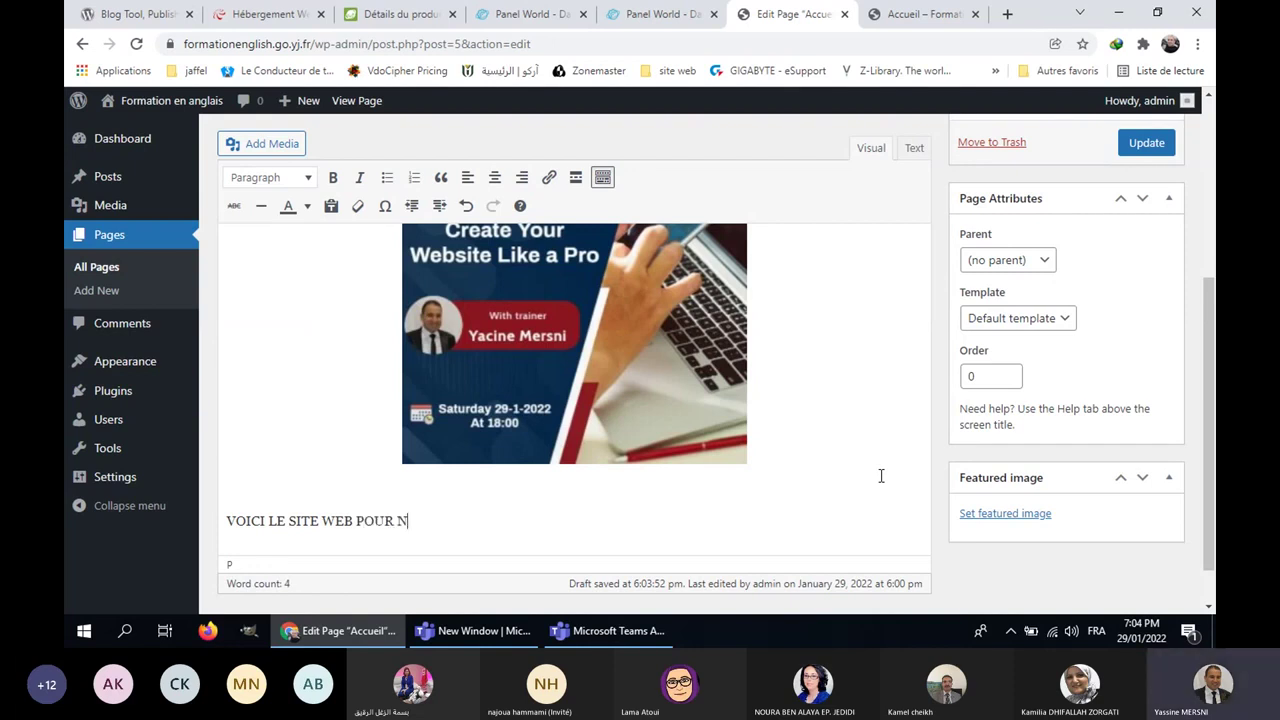
pyautogui.write('OTRE FORMATION')
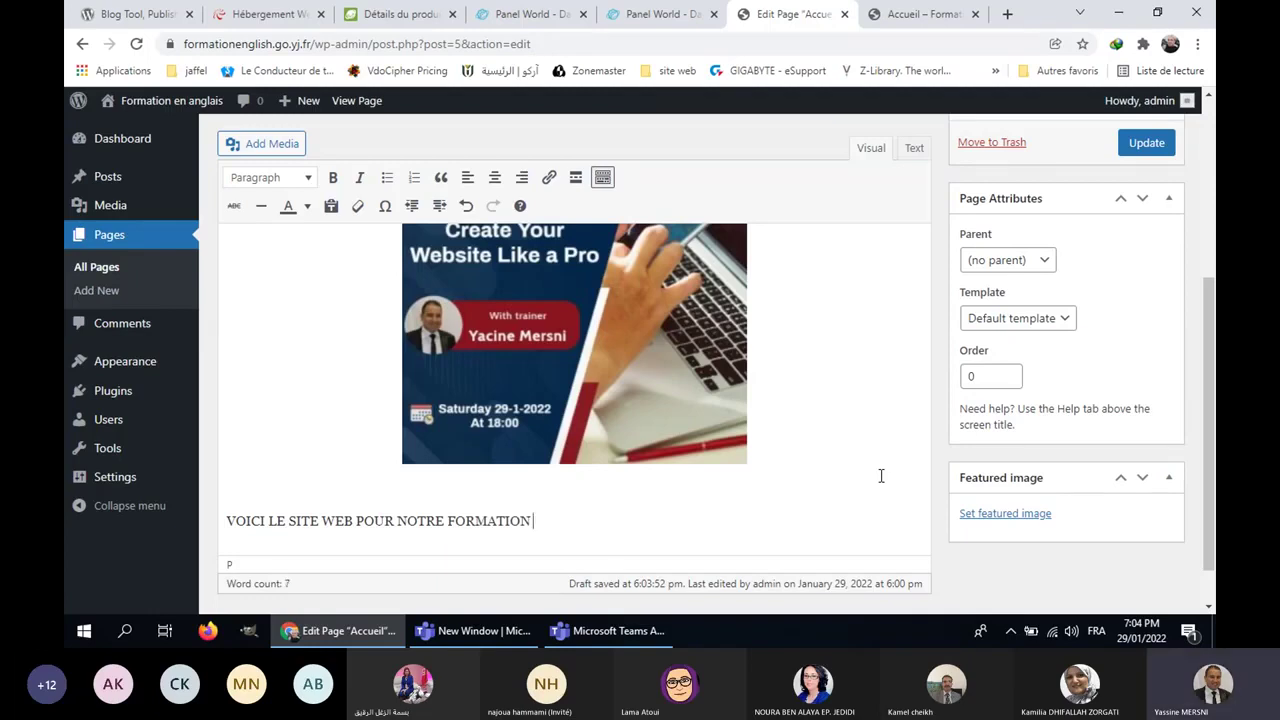
pyautogui.write(' EN ANGLAIS')
# Step: Centre the line below the poster and replace its last word with "WORDPRESS"
pyautogui.tripleClick(414, 522)
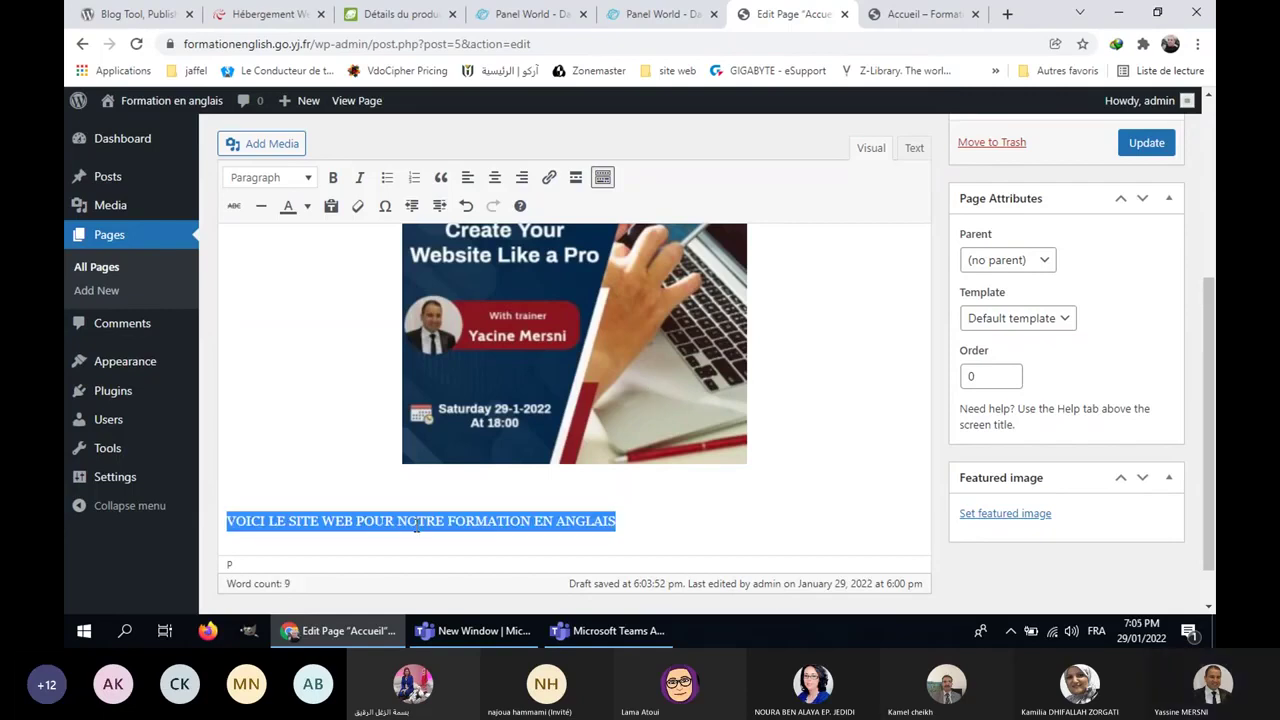
pyautogui.click(494, 177)
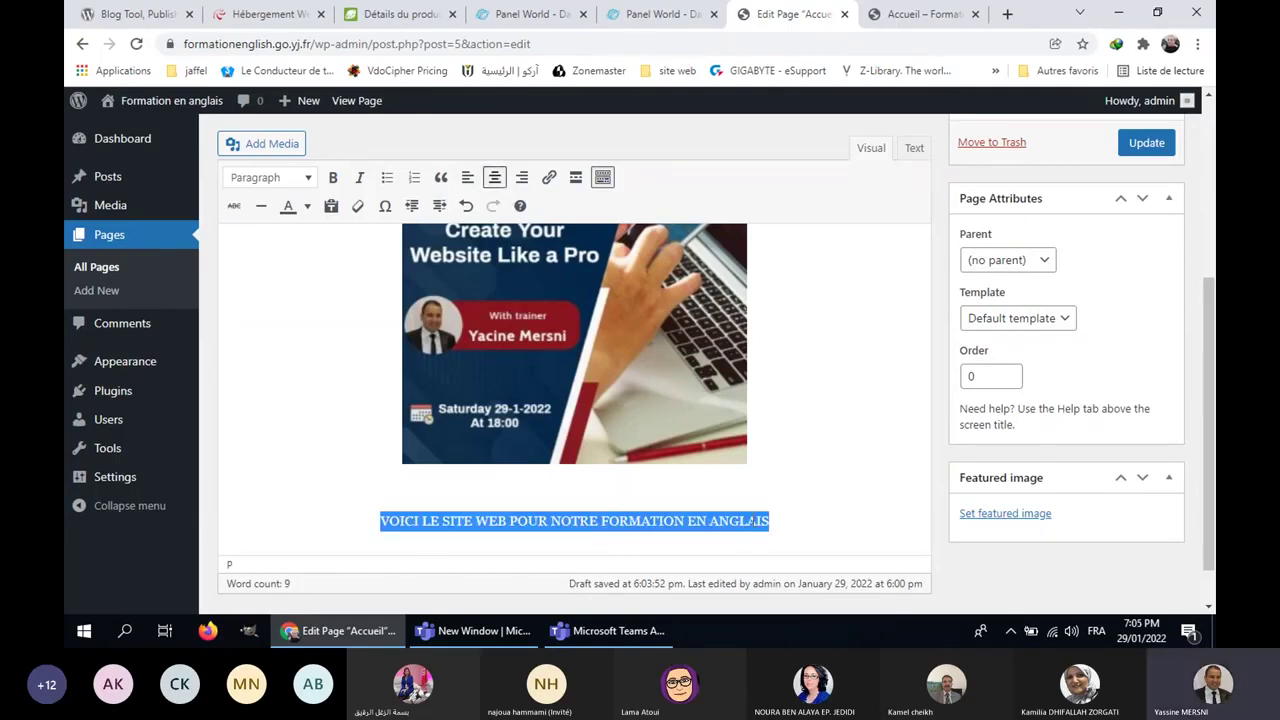
pyautogui.click(770, 521)
pyautogui.moveTo(770, 521); pyautogui.dragTo(709, 521)
pyautogui.write('WORD')
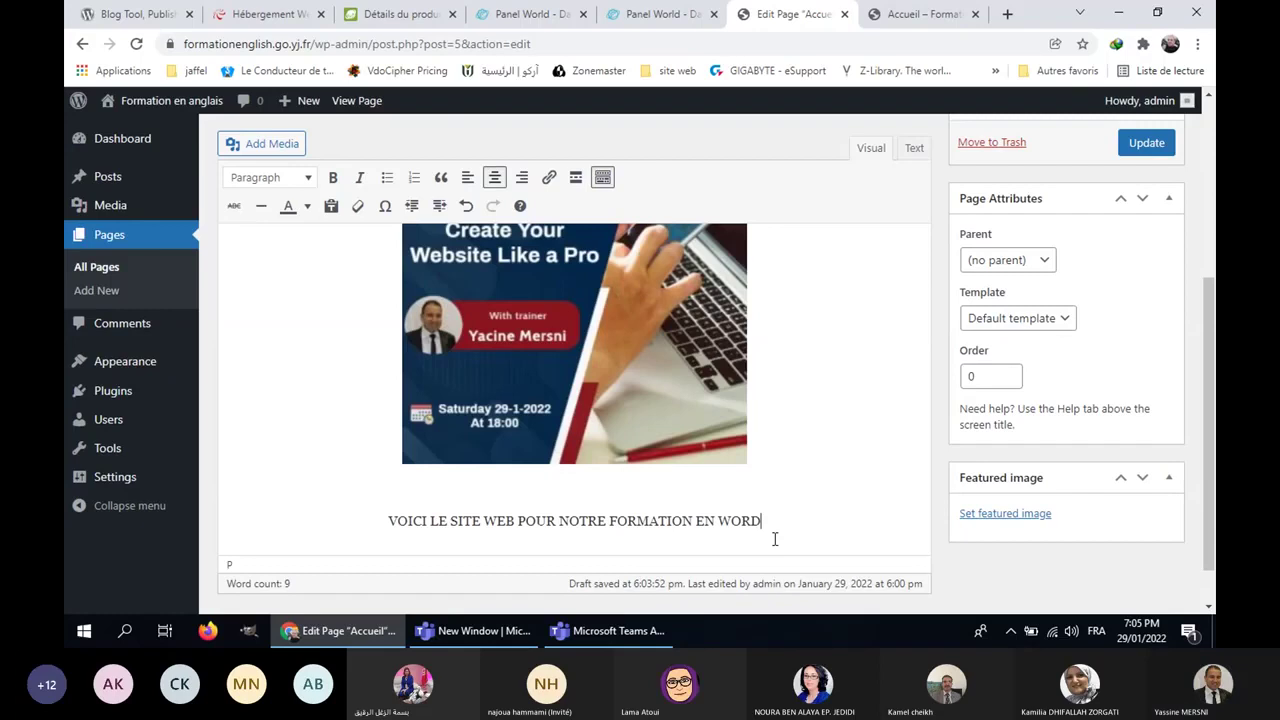
pyautogui.write('PRESS')
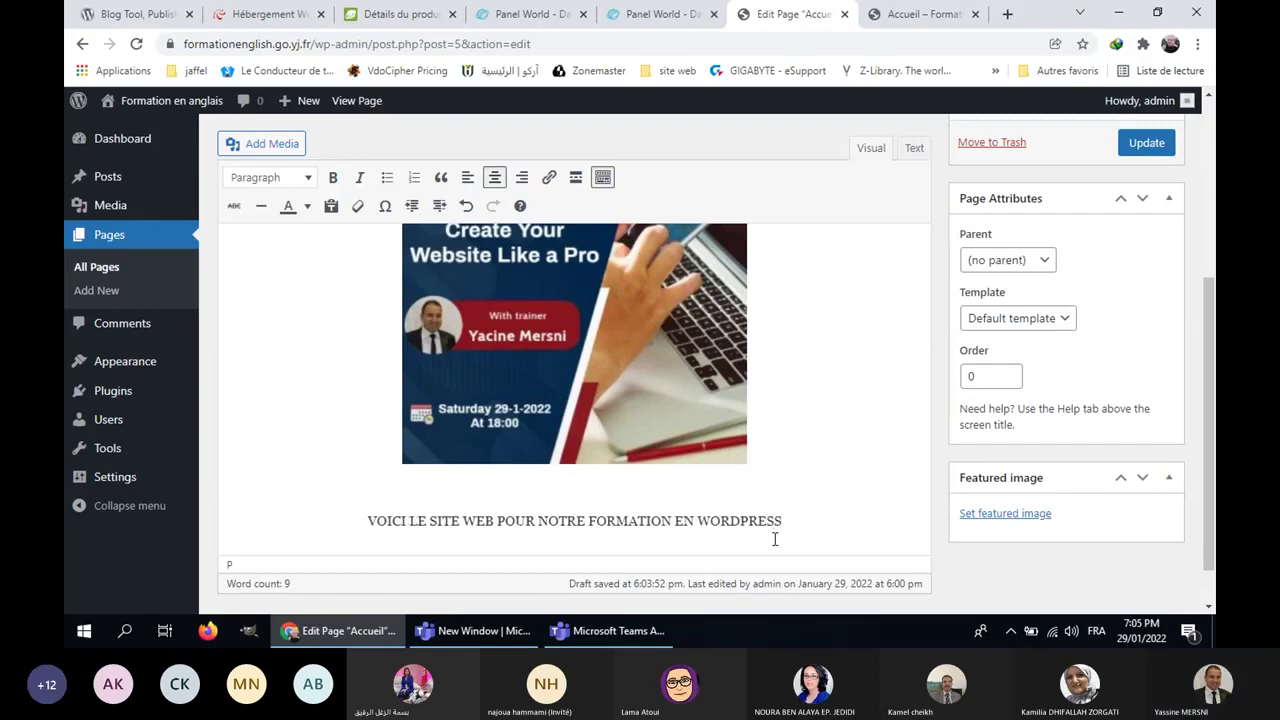
# Step: Make the word "WORDPRESS" bold in the line below the poster
pyautogui.tripleClick(591, 524)
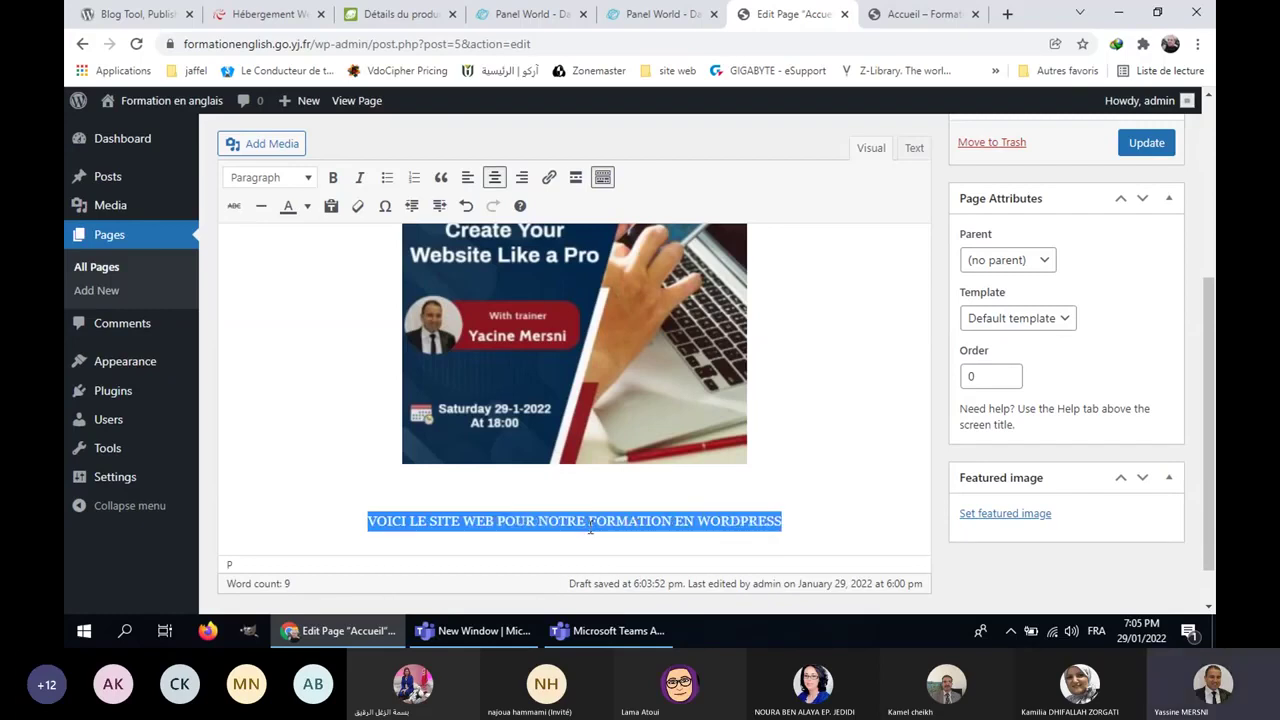
pyautogui.press('End')
pyautogui.hotkey('ctrl', 'shift', 'Left')
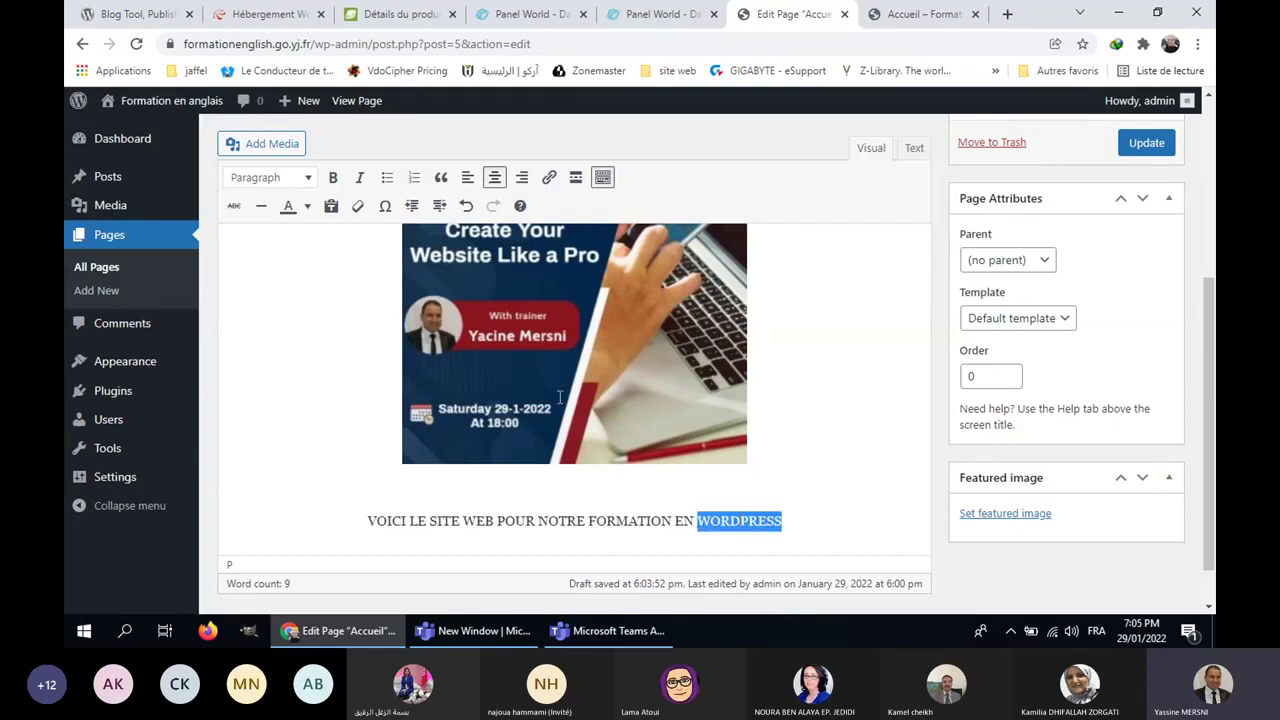
pyautogui.click(333, 177)
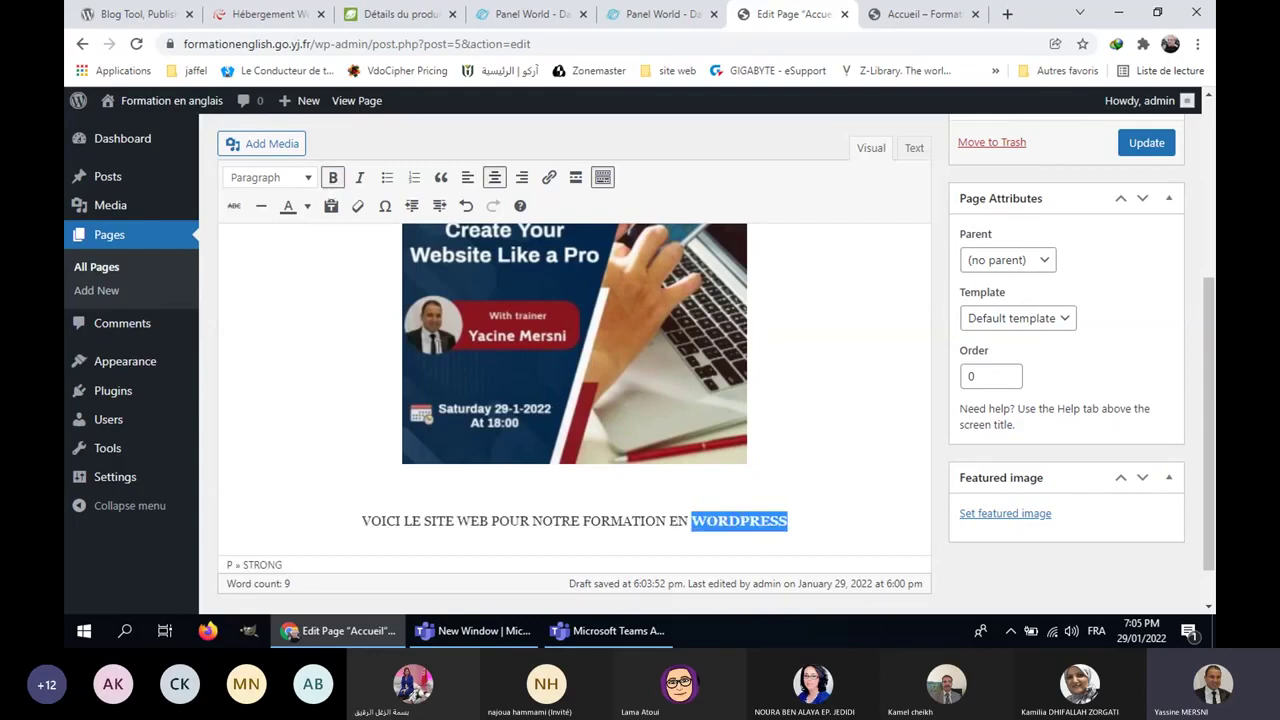
# Step: Colour the whole line below the poster red and format it as Heading 1
pyautogui.click(612, 521)
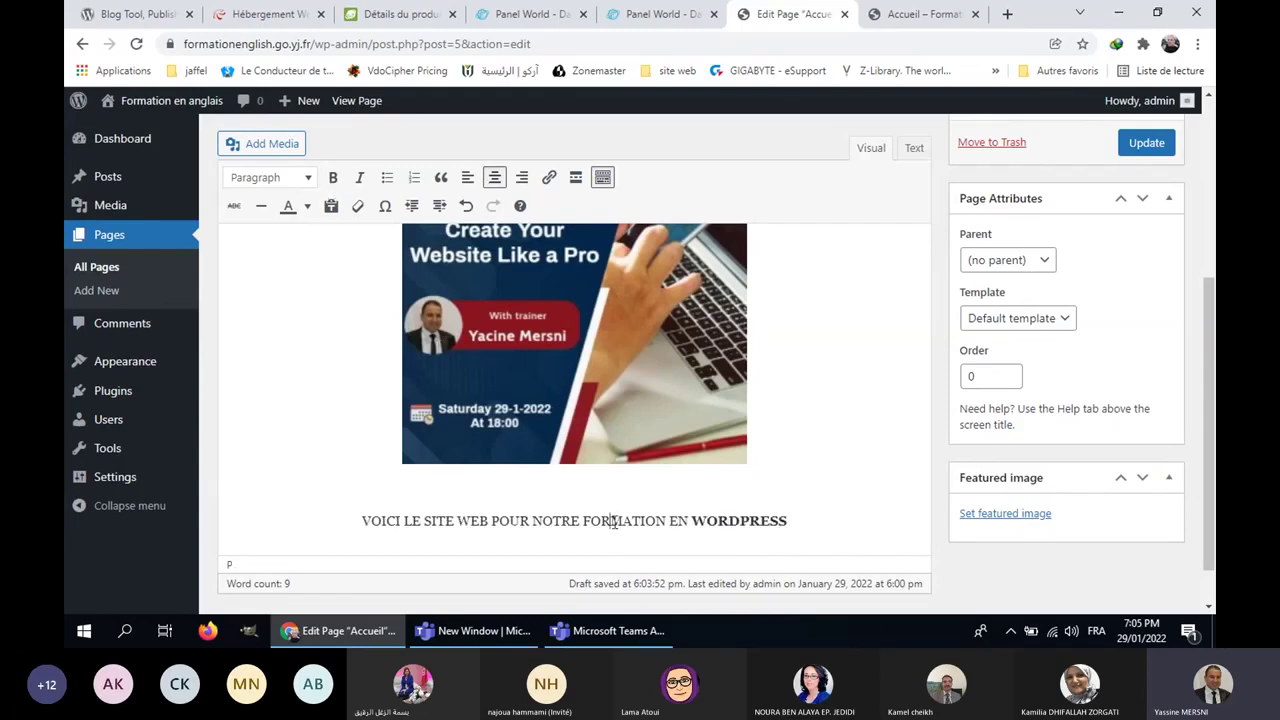
pyautogui.tripleClick(612, 521)
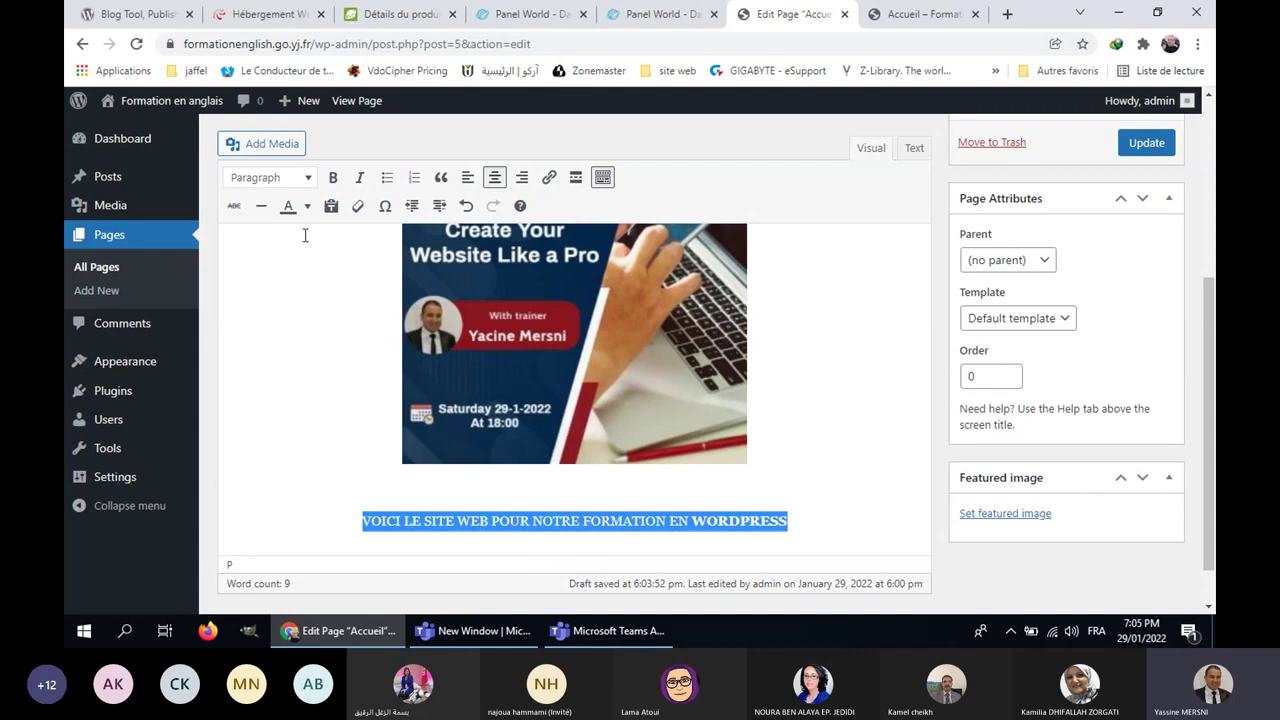
pyautogui.click(307, 205)
pyautogui.click(243, 263)
pyautogui.click(312, 179)
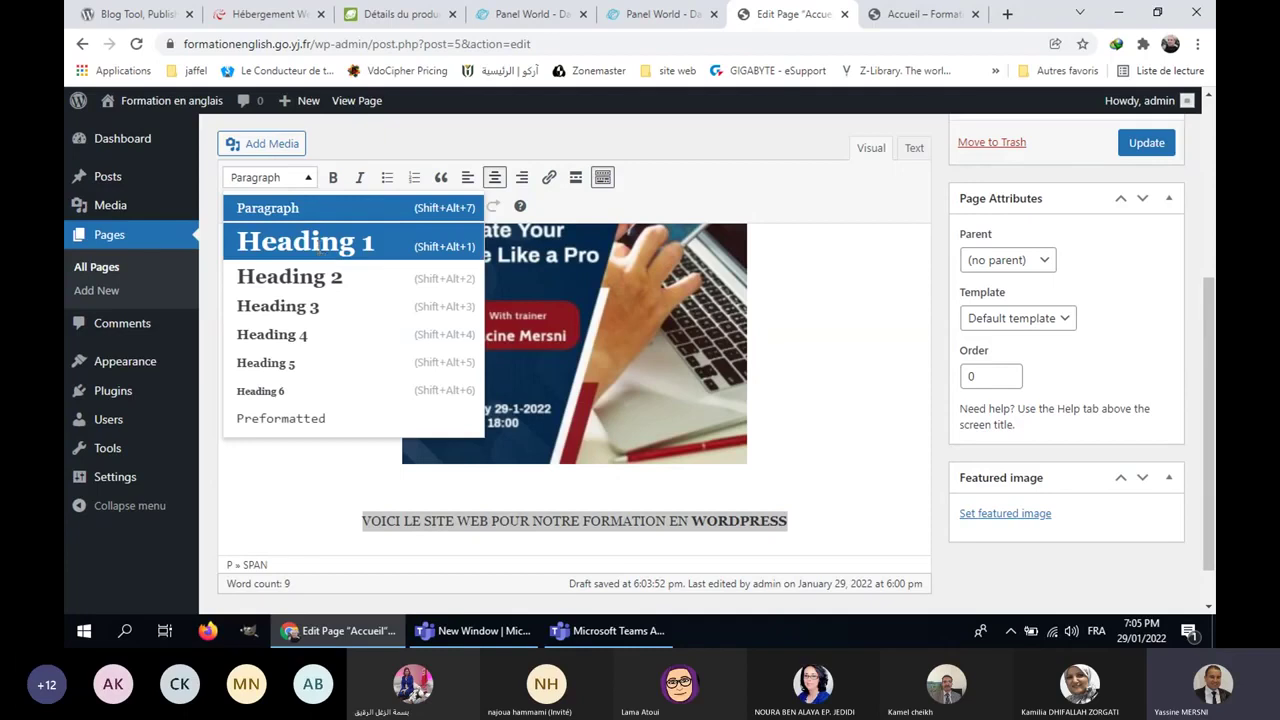
pyautogui.click(305, 242)
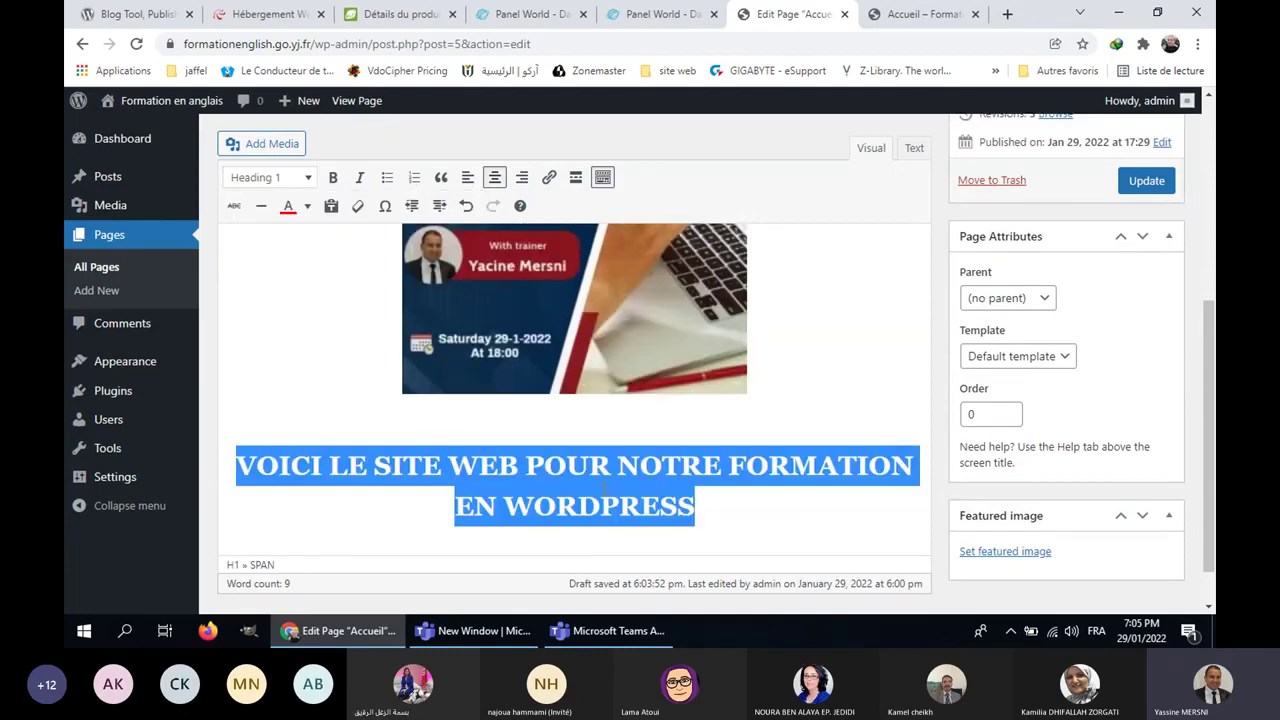
# Step: Start a new empty paragraph below the red heading and look over the page content
pyautogui.scroll(-1, 726, 420)
pyautogui.click(736, 458)
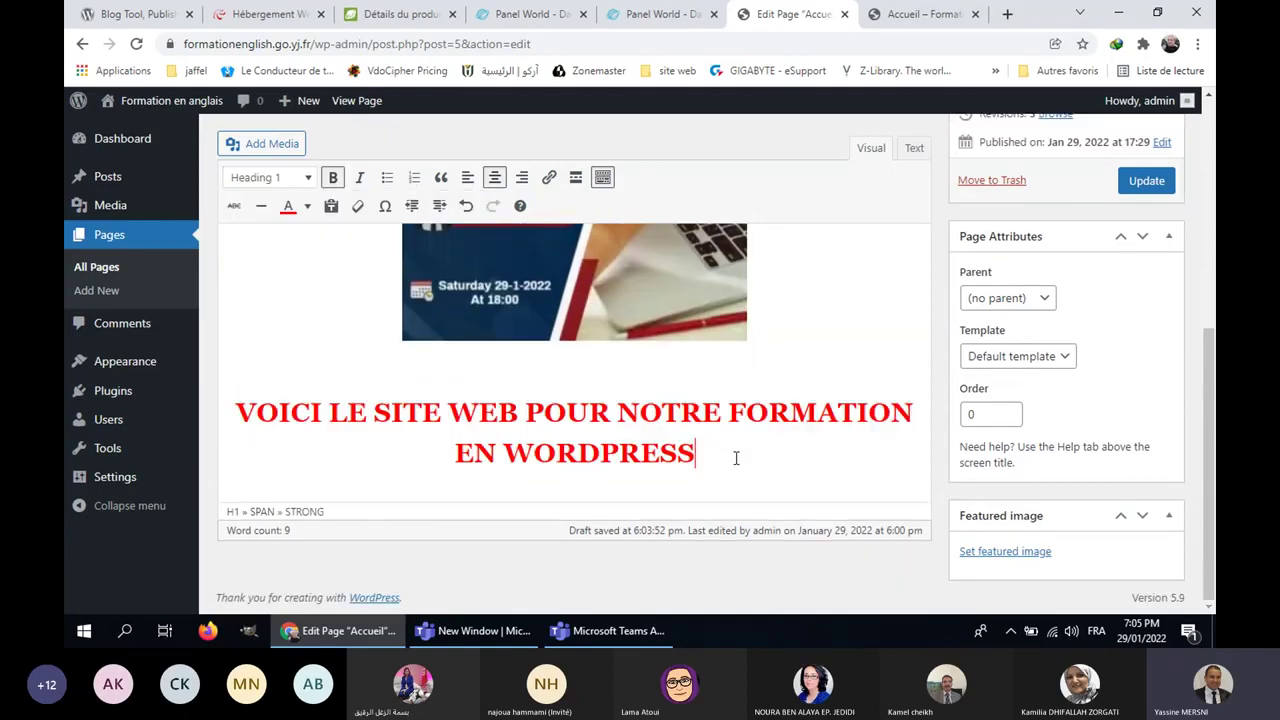
pyautogui.press('Return')
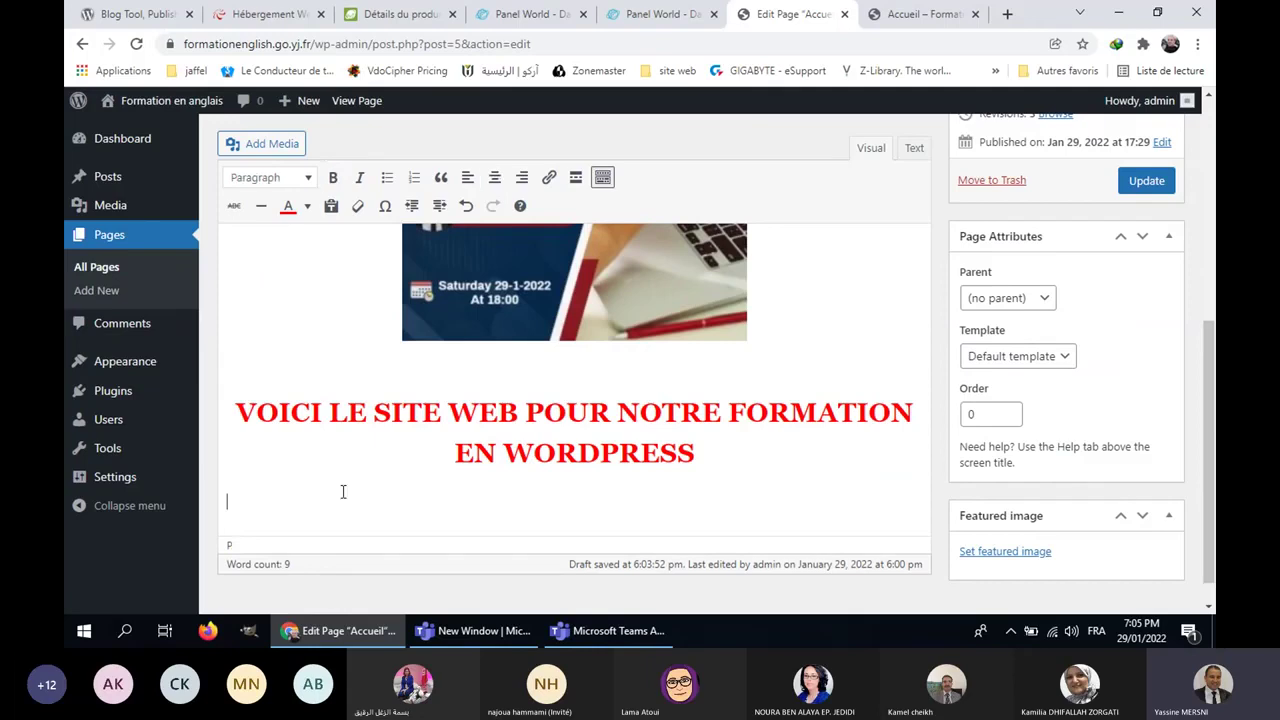
pyautogui.scroll(5, 314, 400)
pyautogui.scroll(-5, 726, 432)
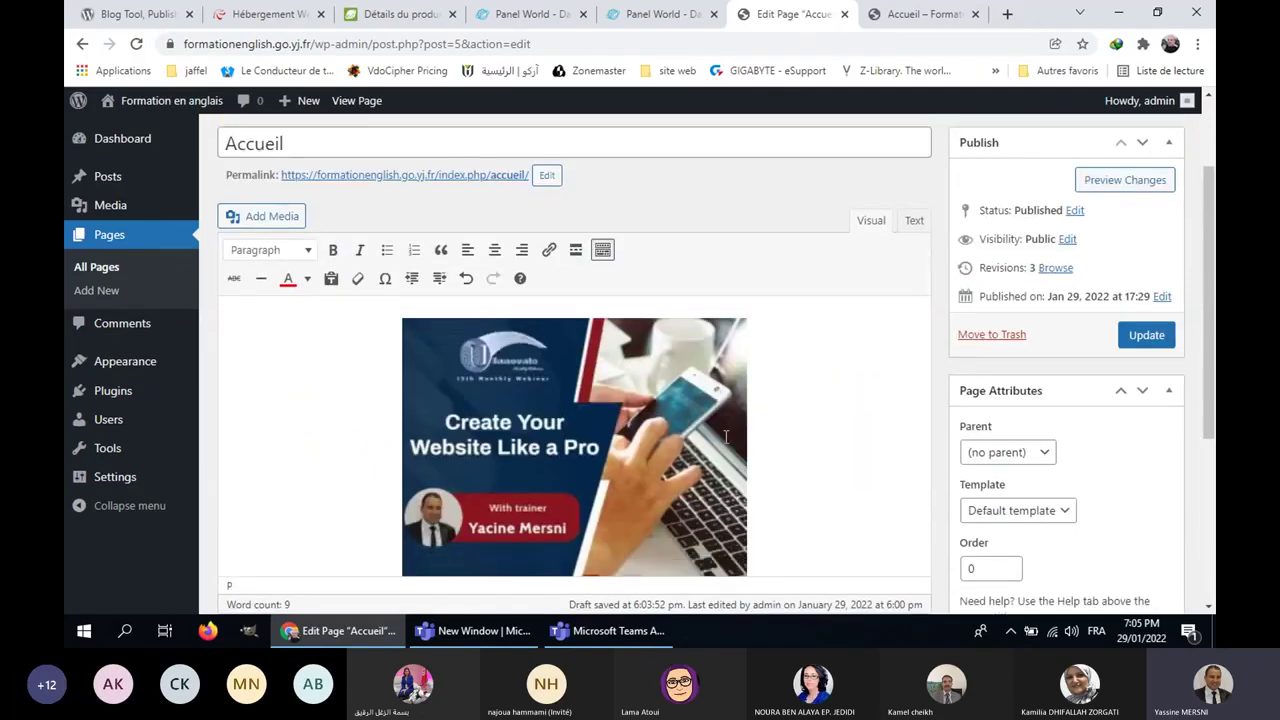
# Step: Open the media library for the empty paragraph below the red heading, and open the desktop folder Safina
pyautogui.scroll(2, 479, 503)
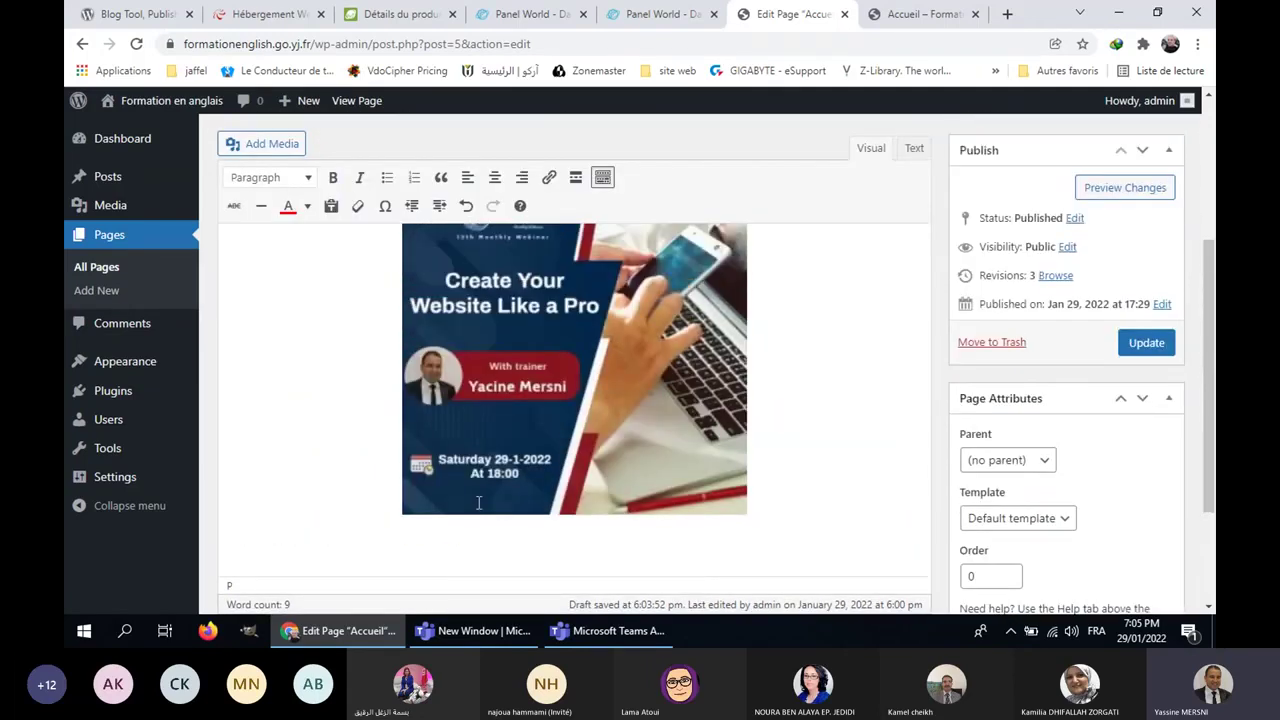
pyautogui.scroll(-3, 479, 503)
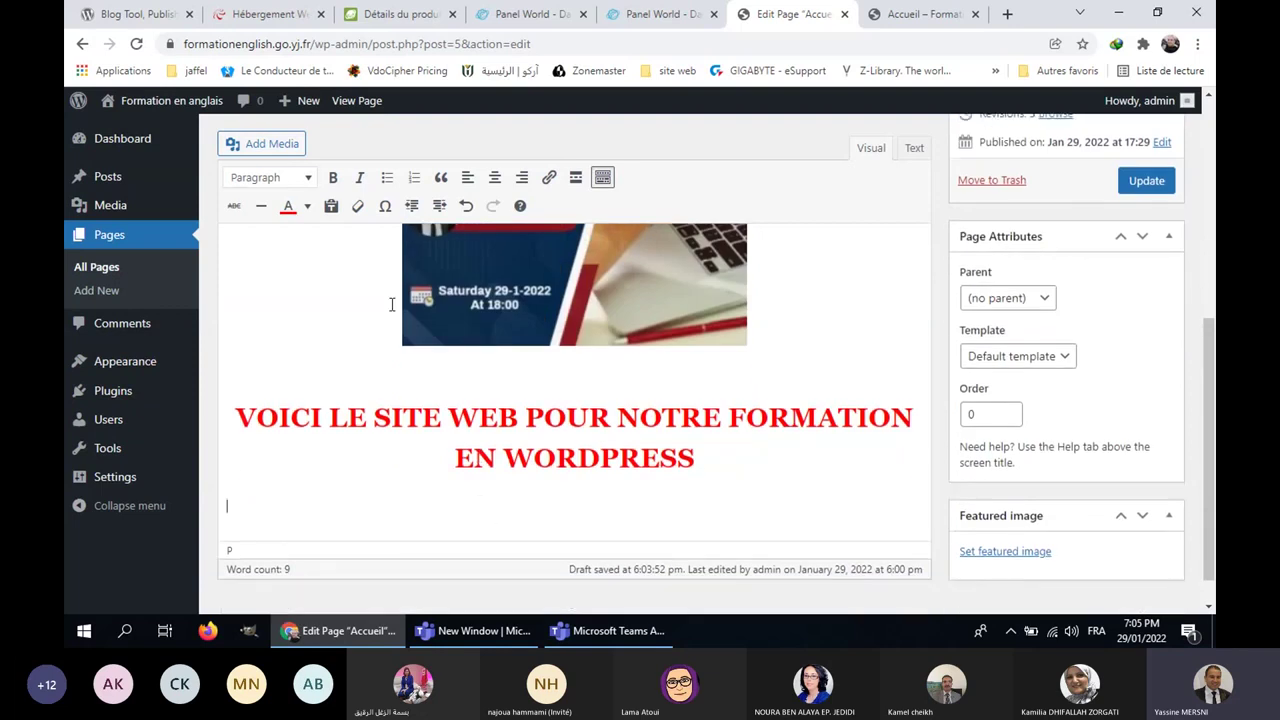
pyautogui.click(272, 144)
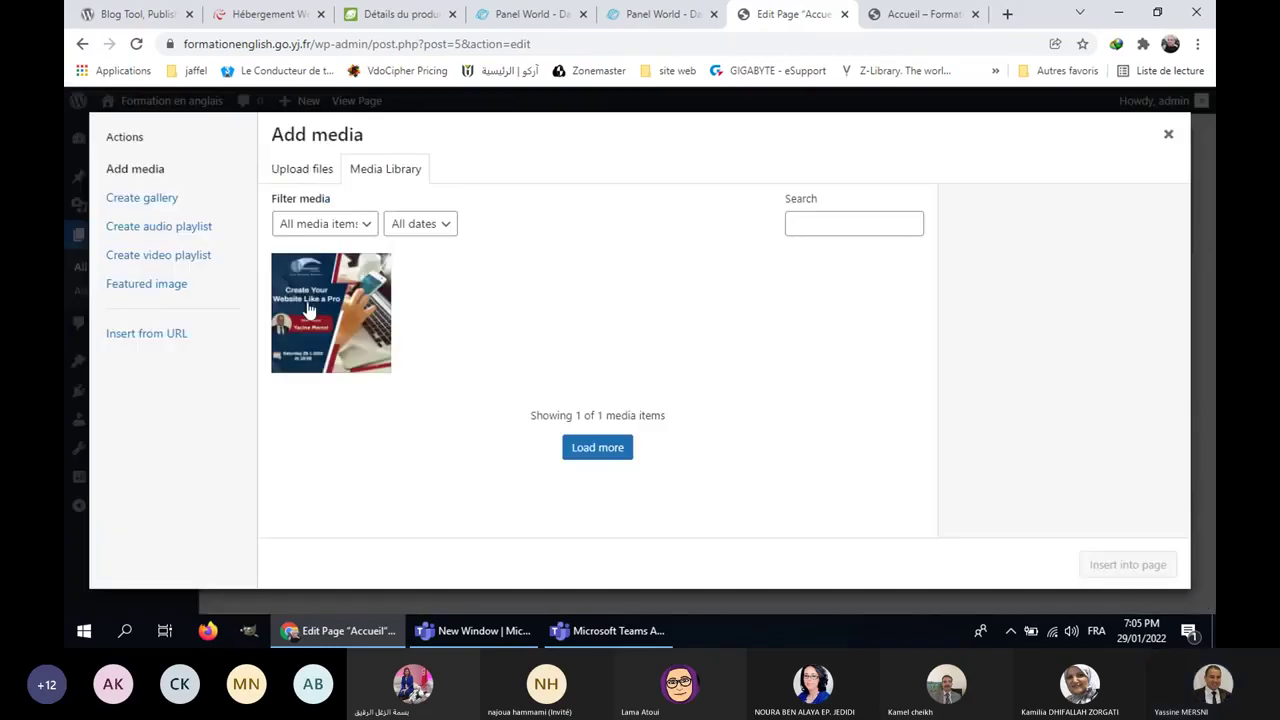
pyautogui.click(1203, 638)
pyautogui.click(1203, 638)
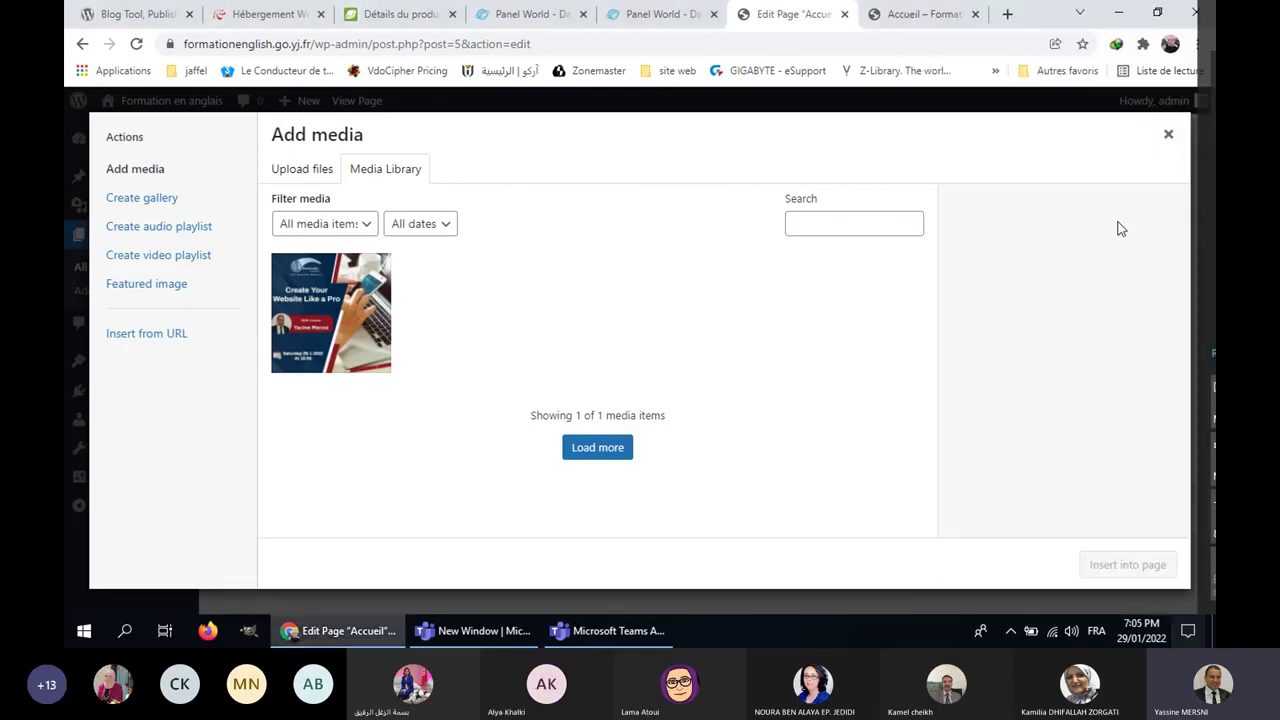
pyautogui.click(1119, 14)
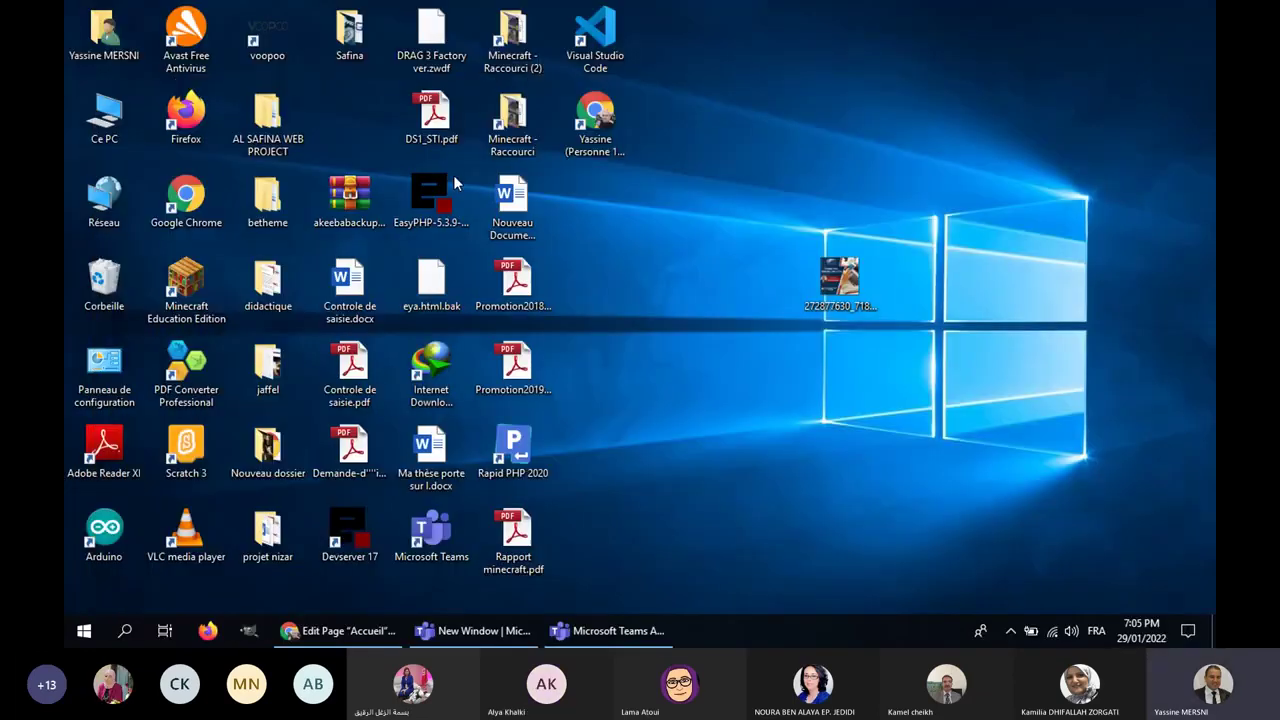
pyautogui.doubleClick(350, 40)
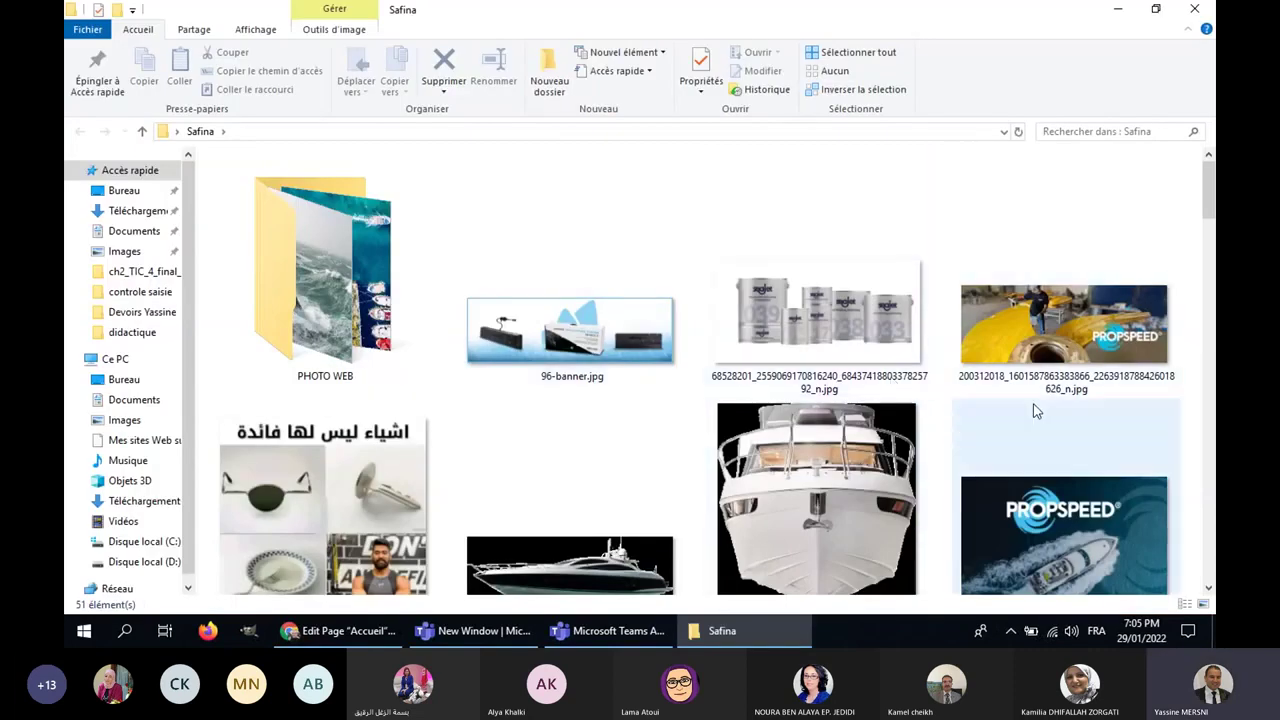
# Step: Upload home-1-parallax.jpg from the Safina folder to the media library and insert it below the red heading
pyautogui.click(845, 493)
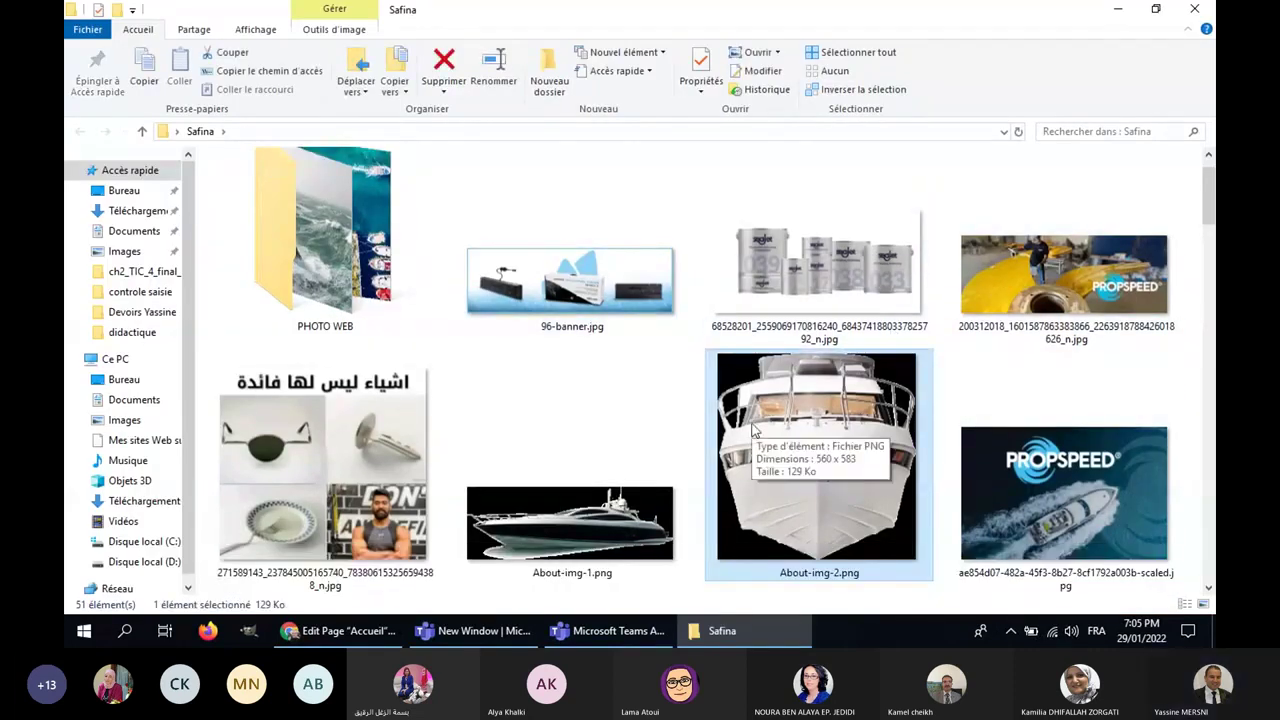
pyautogui.scroll(-5, 753, 426)
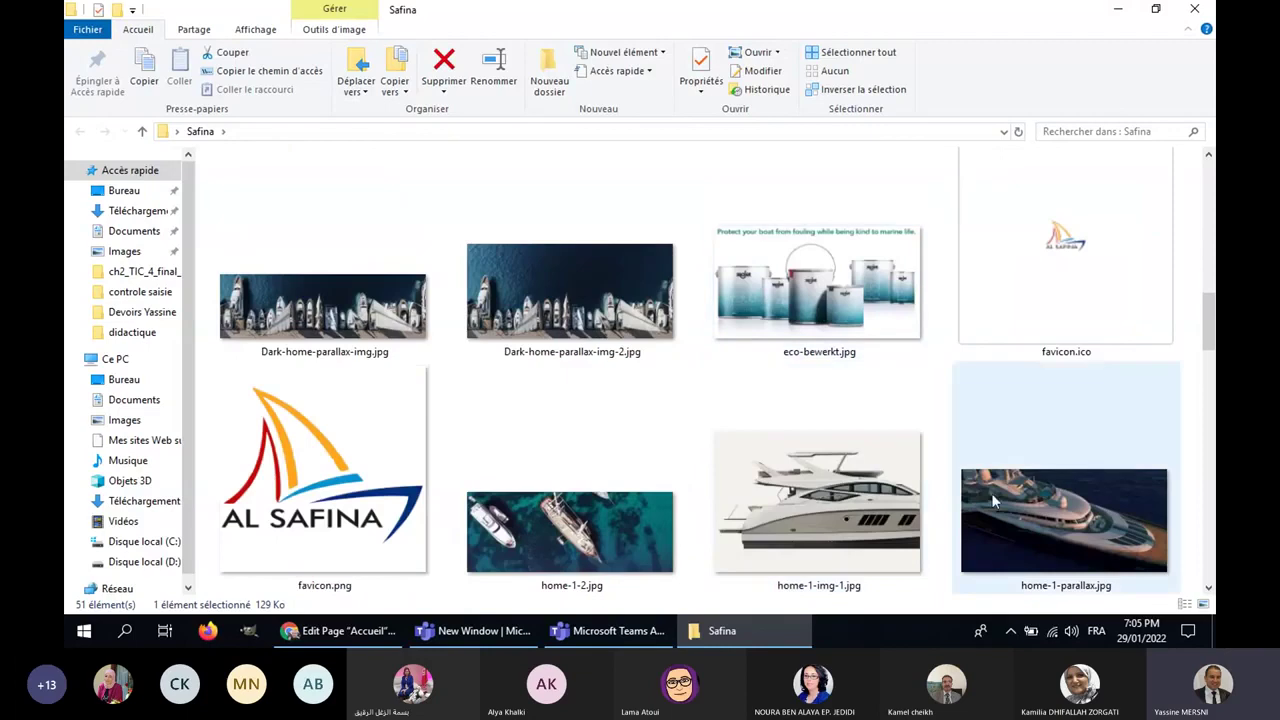
pyautogui.click(1048, 505)
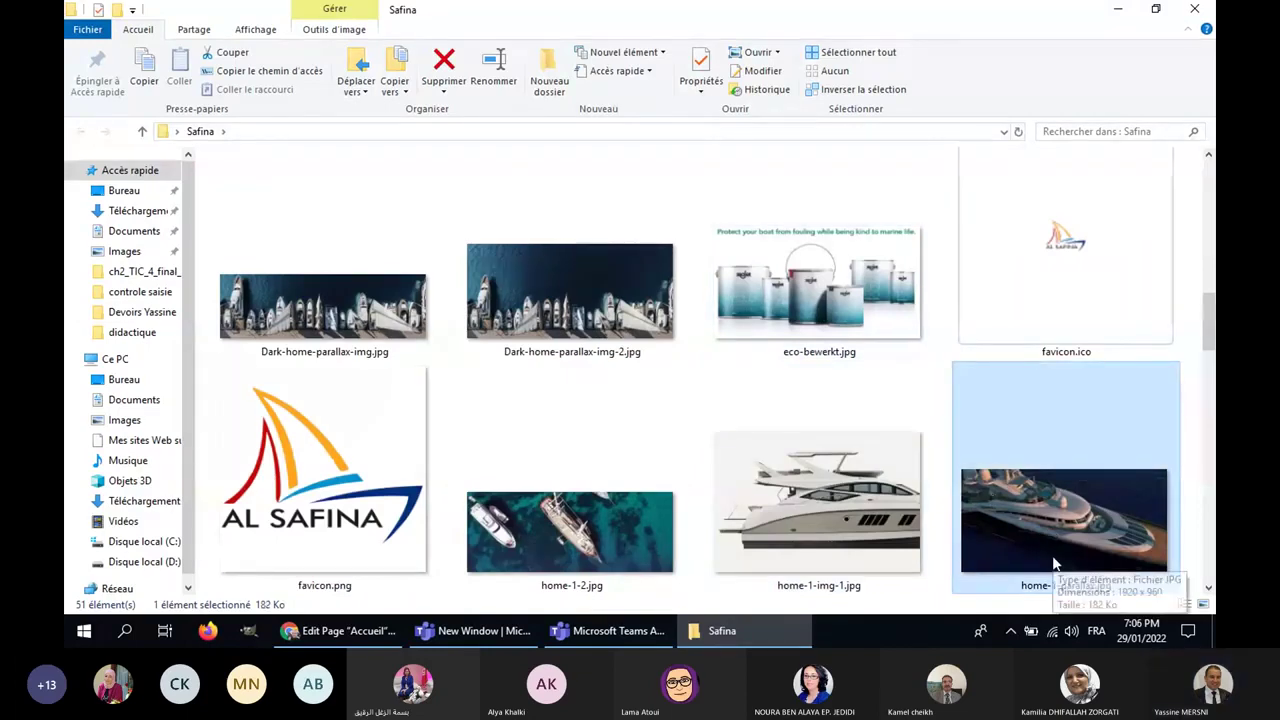
pyautogui.moveTo(1055, 563); pyautogui.dragTo(604, 356)
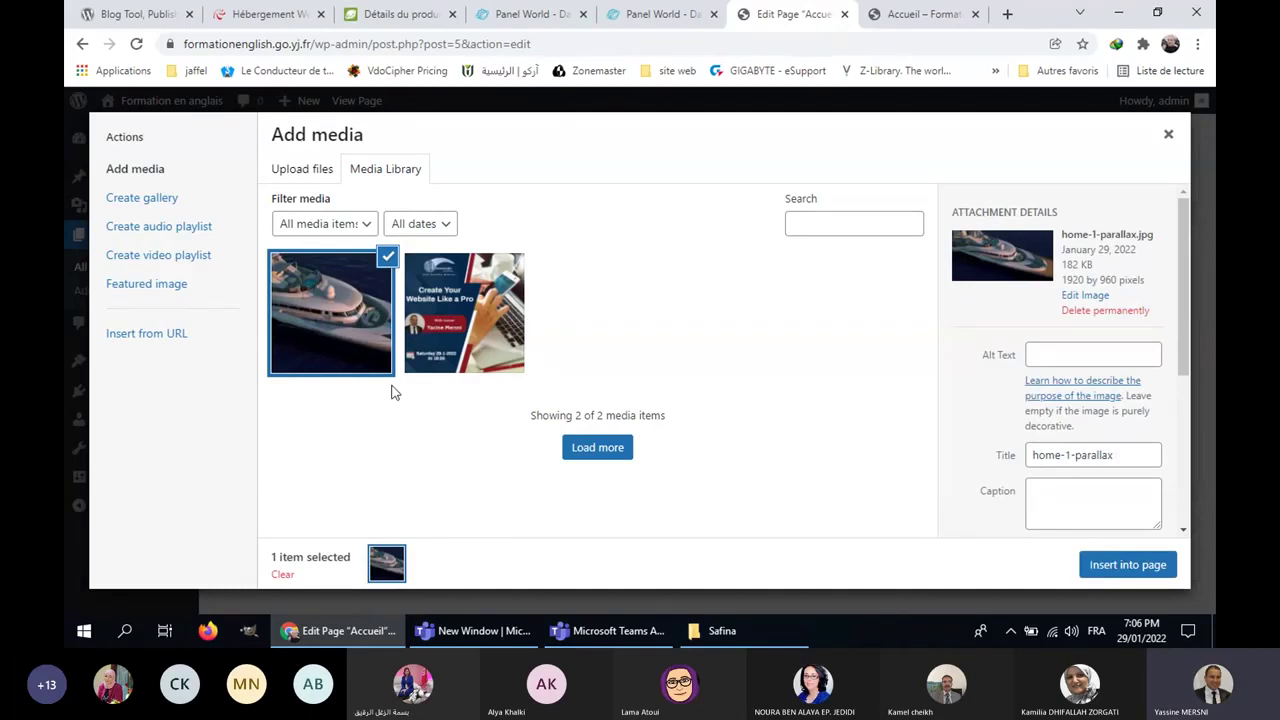
pyautogui.click(1103, 566)
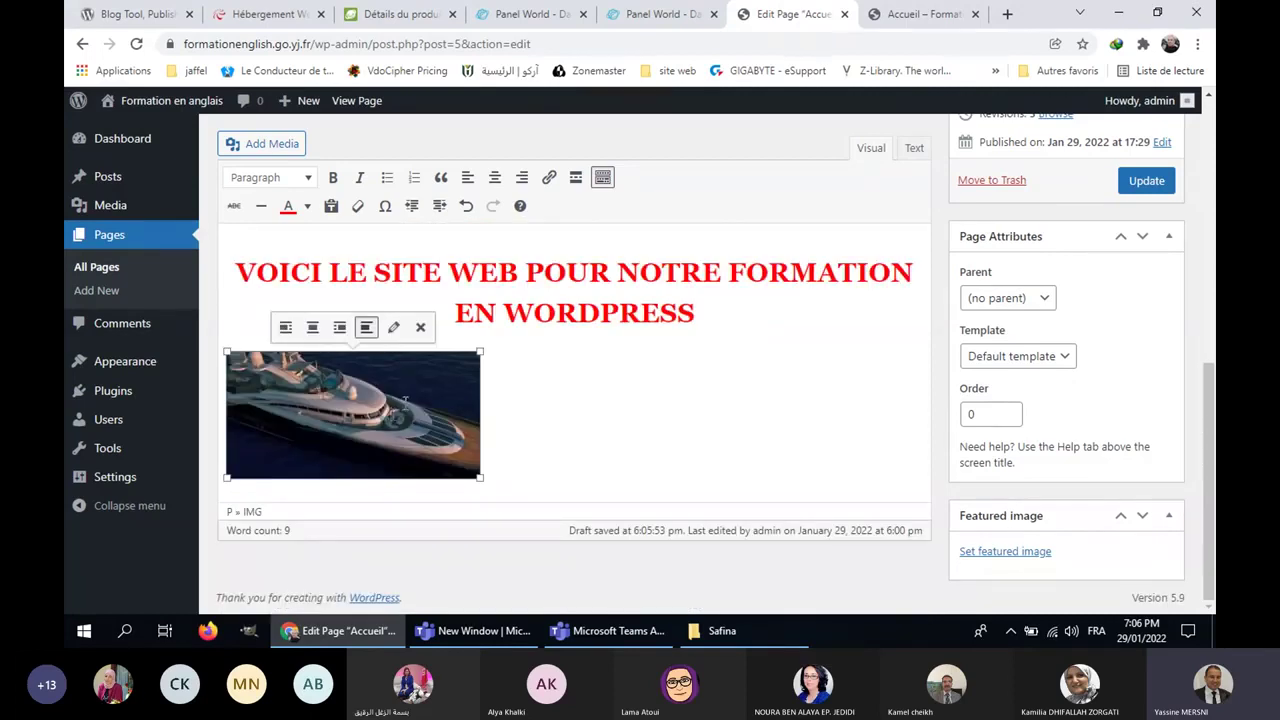
# Step: Enlarge the yacht image to the full editor width with centre alignment, and update the Accueil page
pyautogui.moveTo(480, 352); pyautogui.dragTo(922, 318)
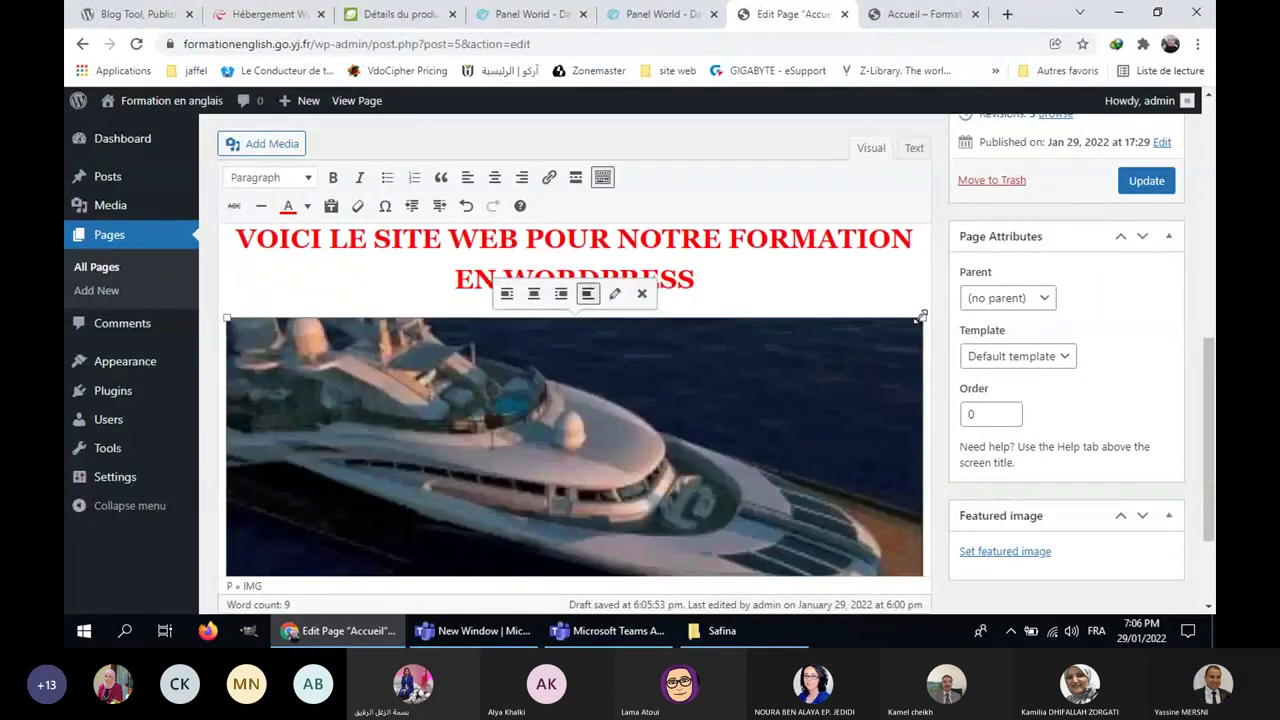
pyautogui.click(534, 293)
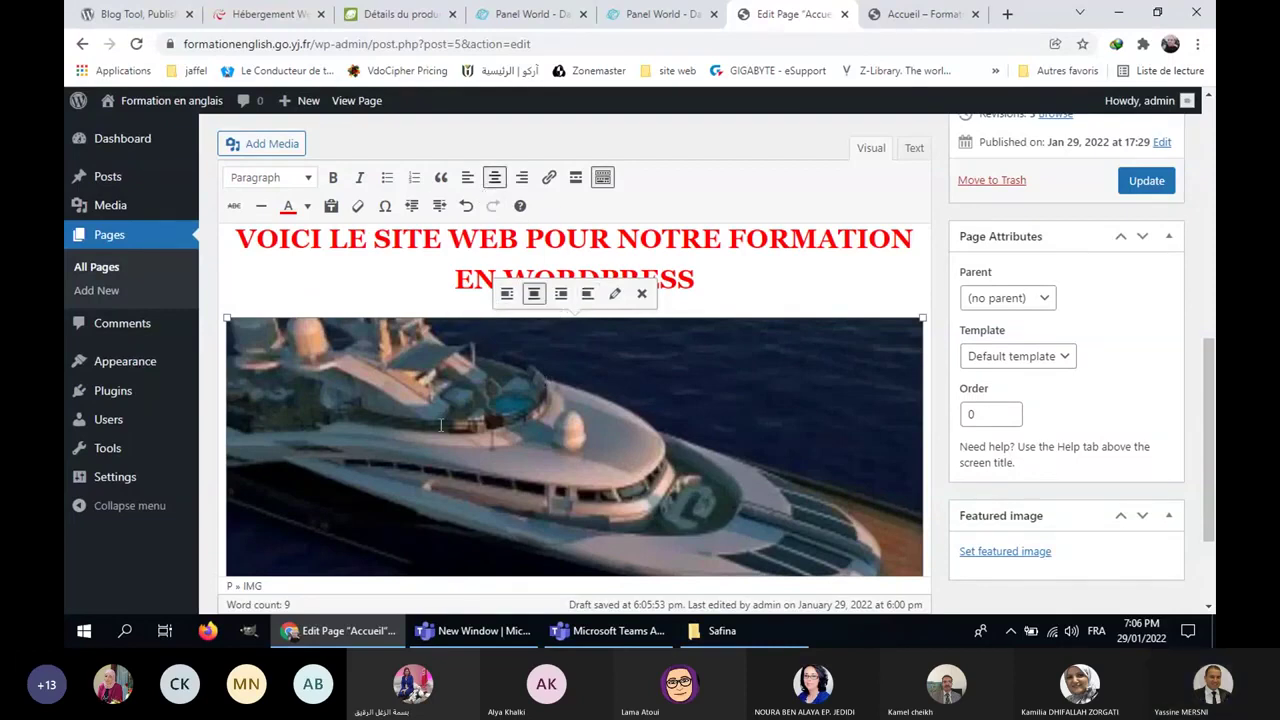
pyautogui.click(1160, 184)
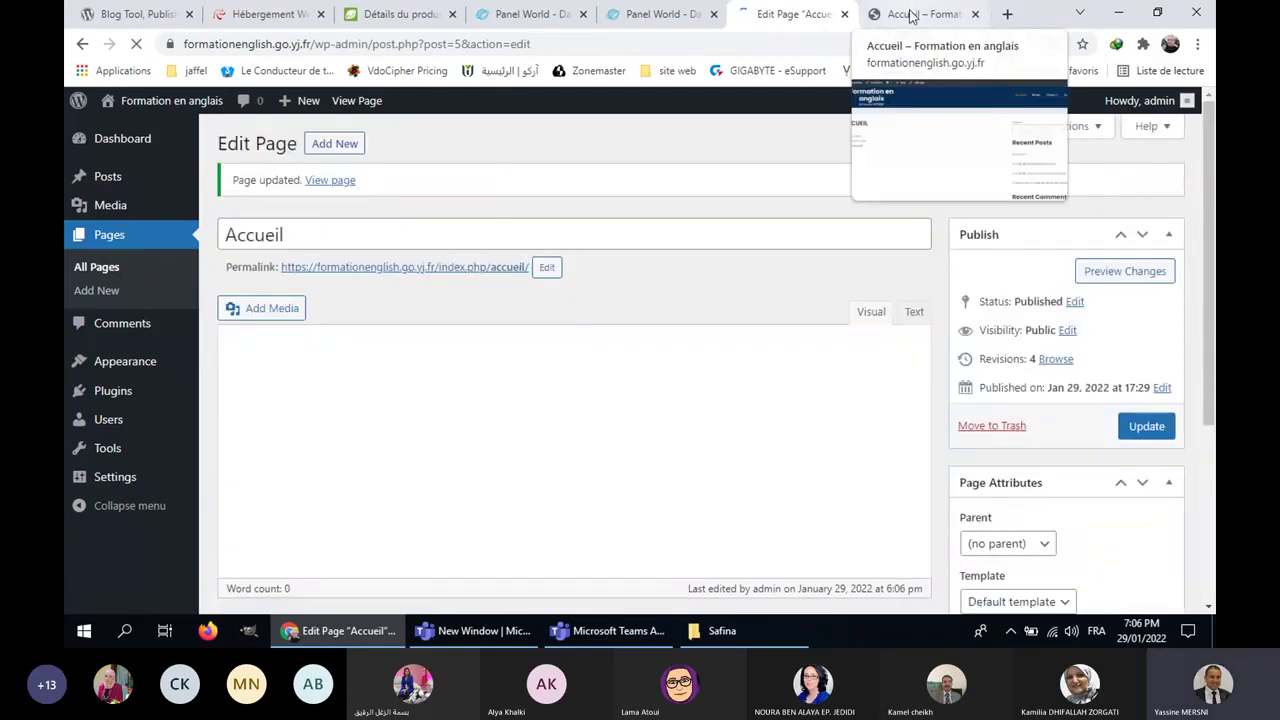
# Step: Review the published Accueil page from top to bottom, checking the poster, the red heading and the yacht image
pyautogui.click(912, 15)
pyautogui.click(868, 167)
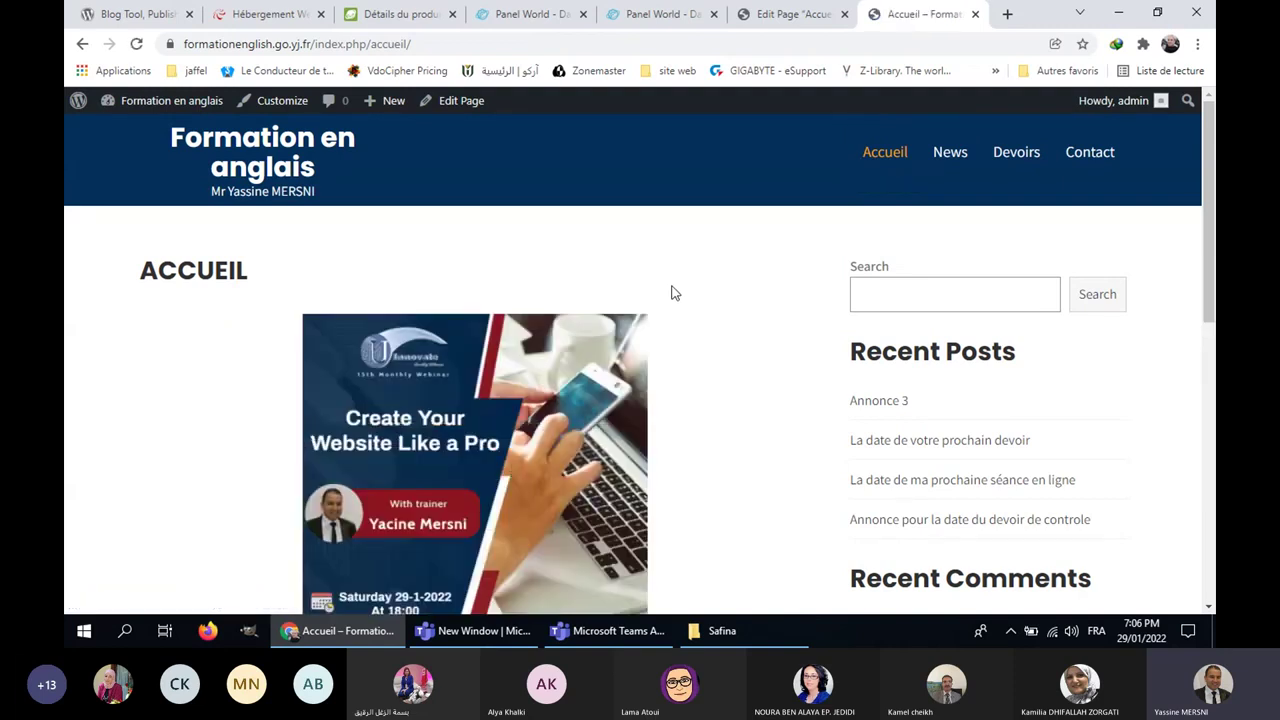
pyautogui.scroll(-10, 671, 293)
pyautogui.scroll(10, 670, 300)
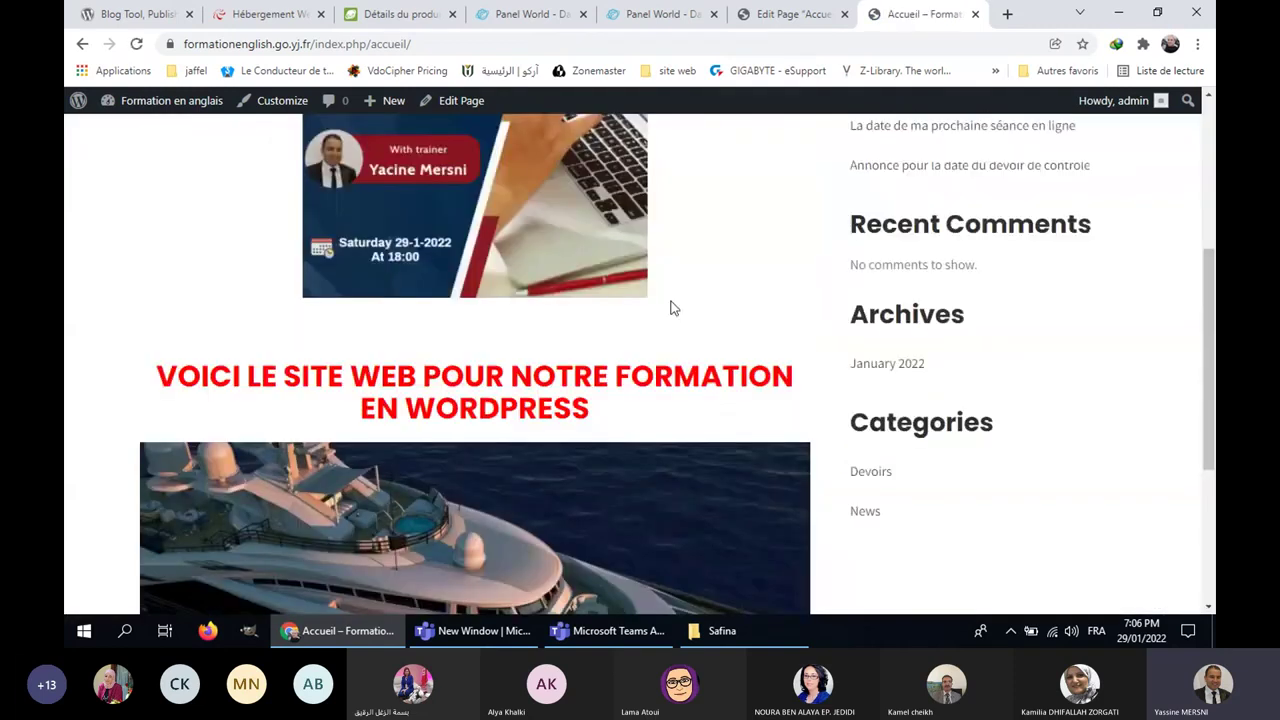
pyautogui.scroll(-4, 670, 308)
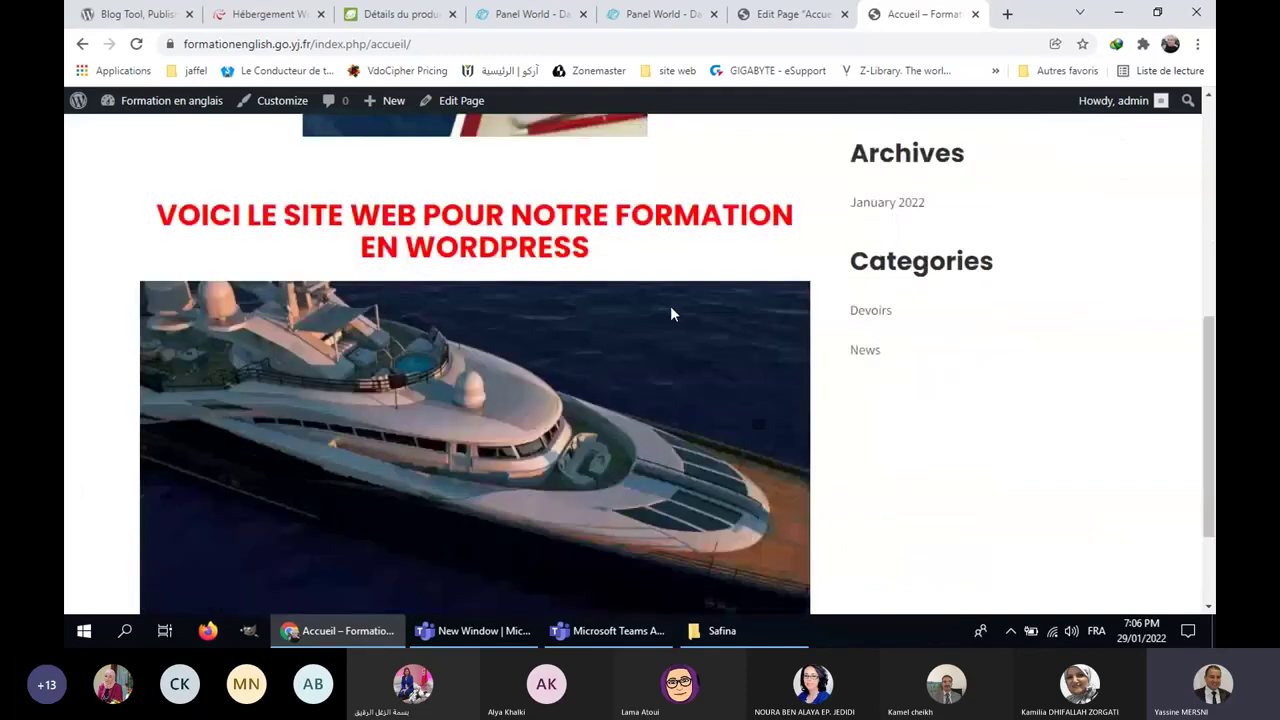
pyautogui.scroll(5, 671, 308)
pyautogui.scroll(1, 670, 314)
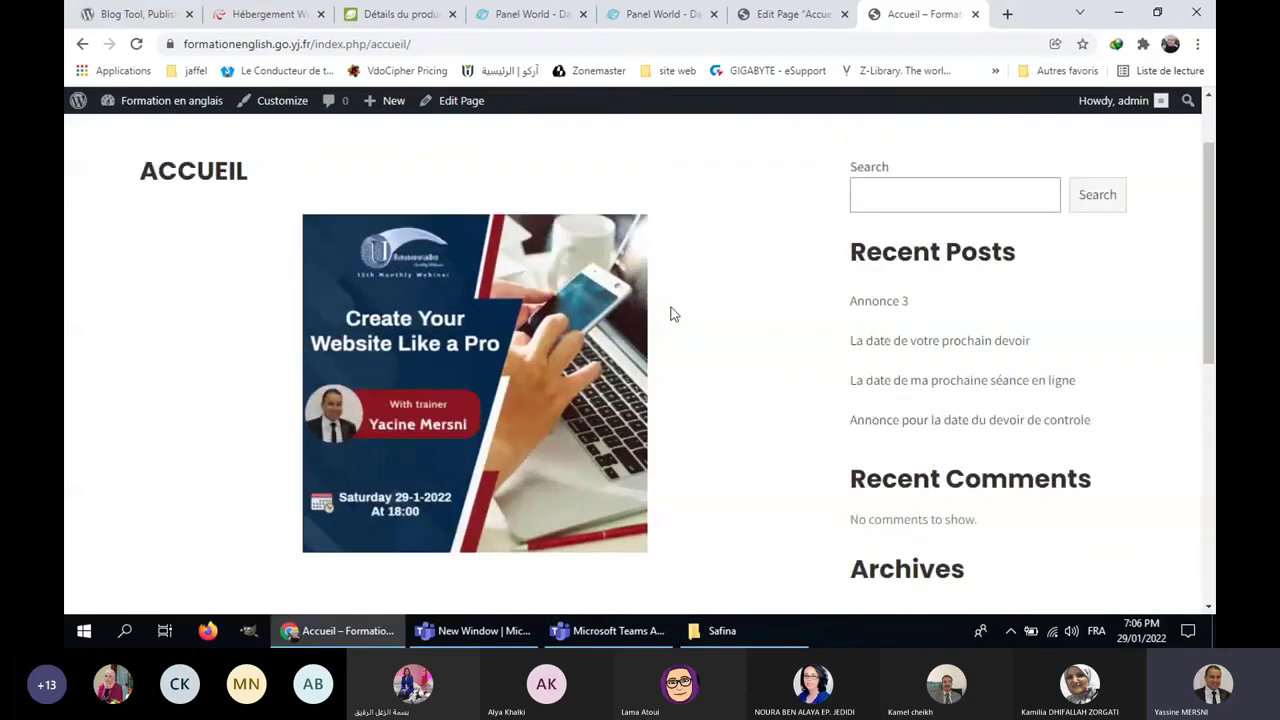
pyautogui.scroll(1, 670, 314)
pyautogui.scroll(-3, 673, 314)
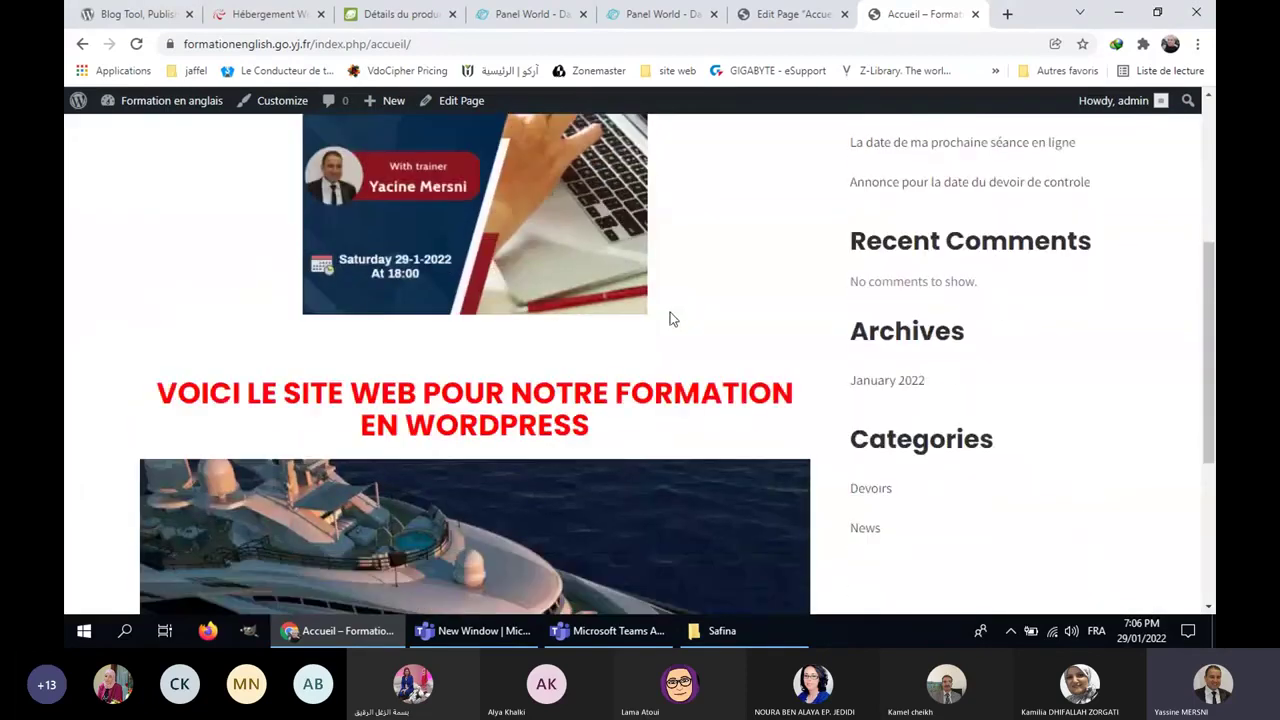
pyautogui.scroll(-3, 670, 318)
pyautogui.scroll(6, 670, 318)
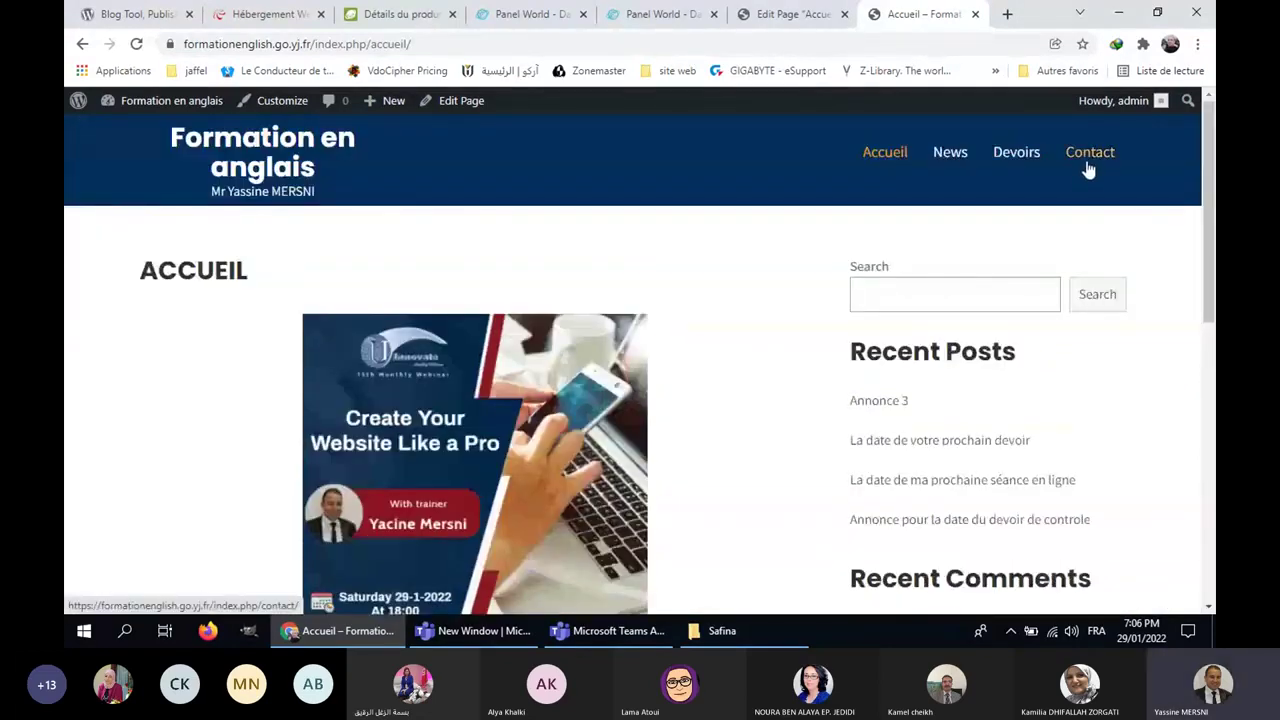
# Step: Open the site's Contact page for editing and delete its existing body text
pyautogui.click(1089, 160)
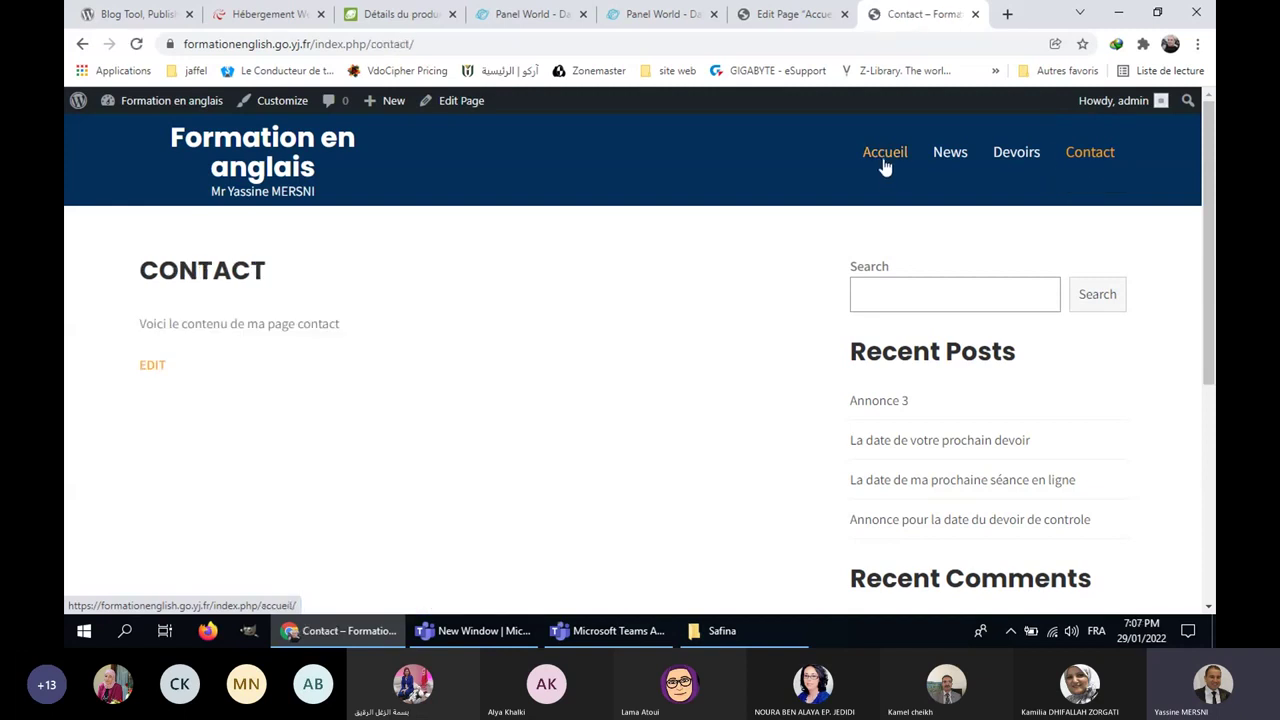
pyautogui.click(885, 160)
pyautogui.click(785, 14)
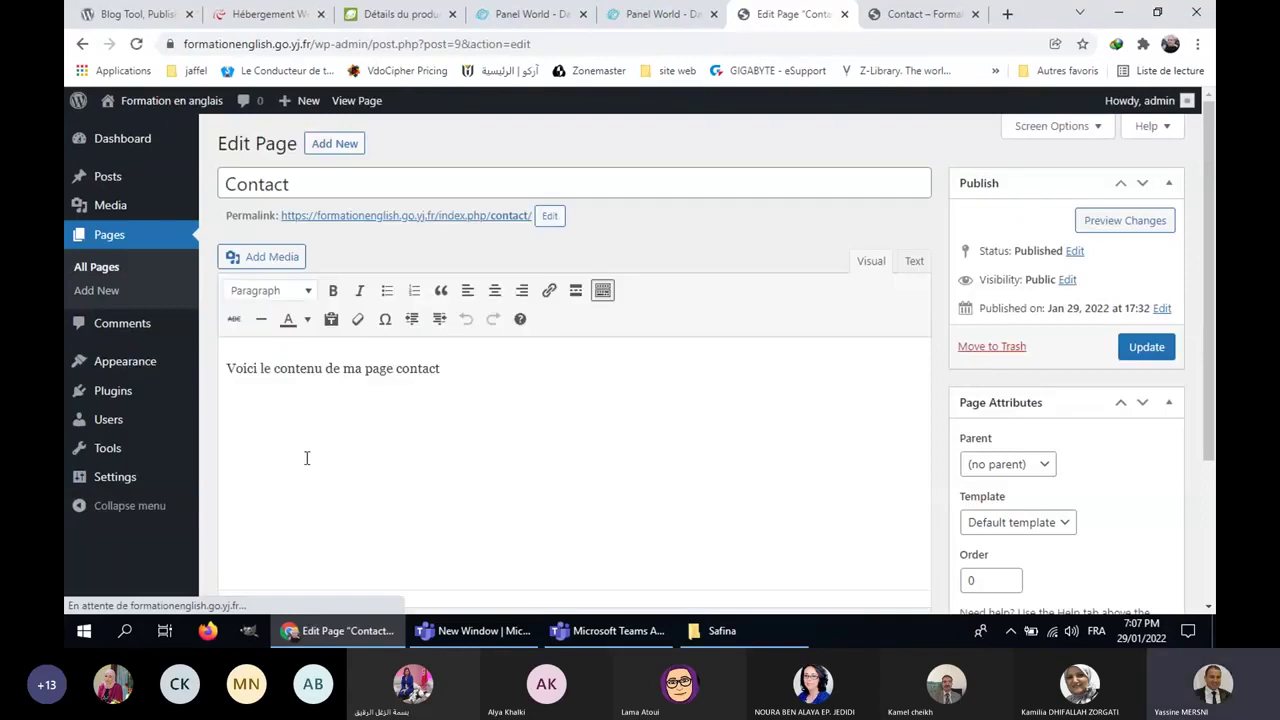
pyautogui.moveTo(449, 371); pyautogui.dragTo(210, 380)
pyautogui.press('BackSpace')
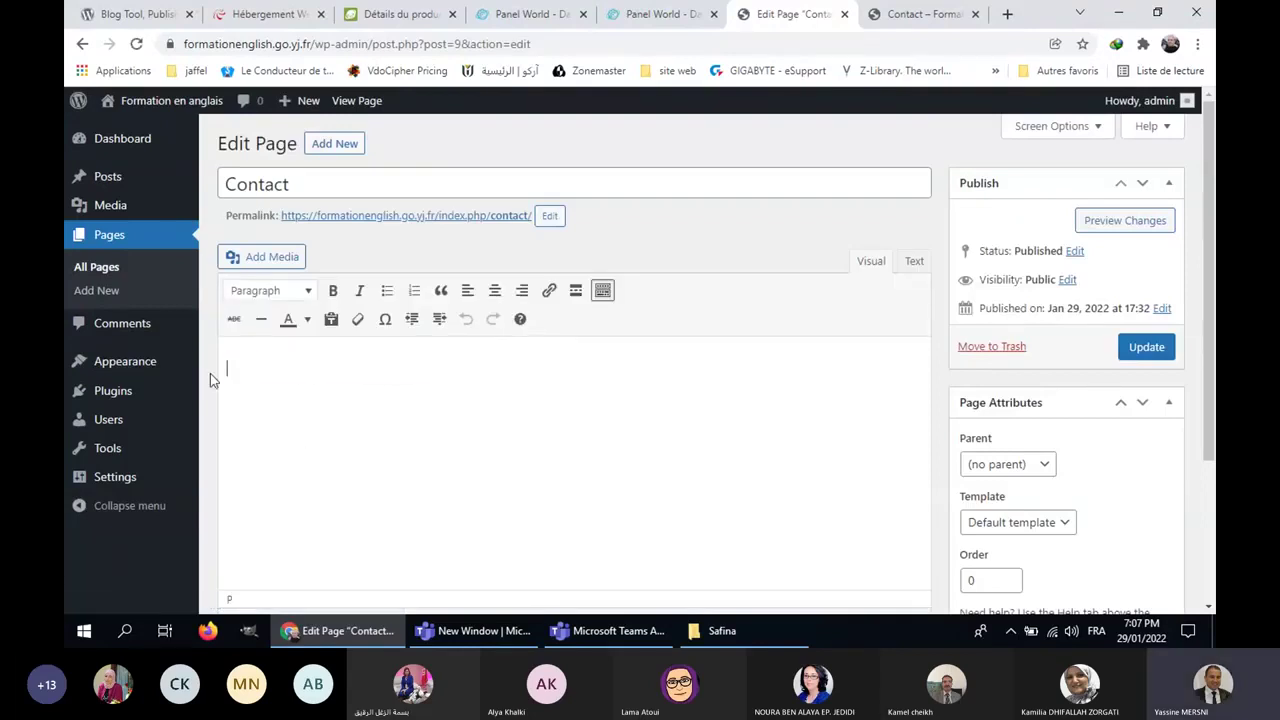
# Step: Insert the yacht image from the media library into the empty Contact page
pyautogui.click(272, 257)
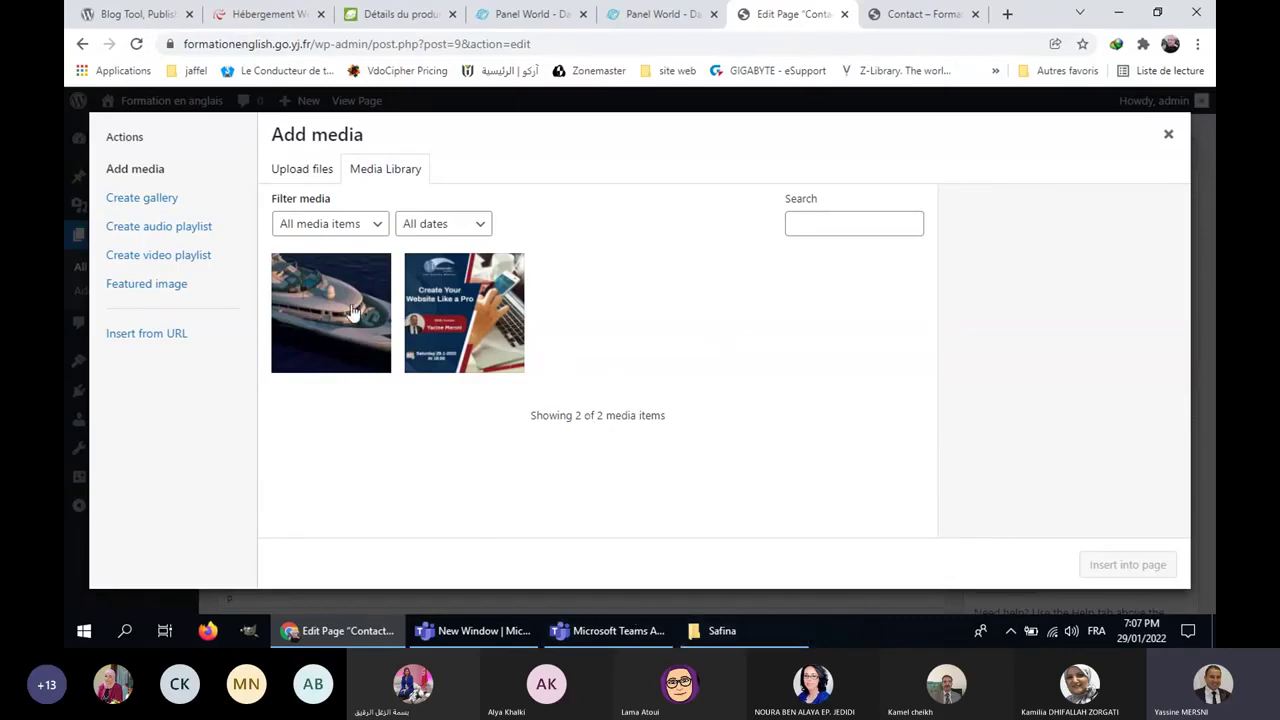
pyautogui.click(1171, 137)
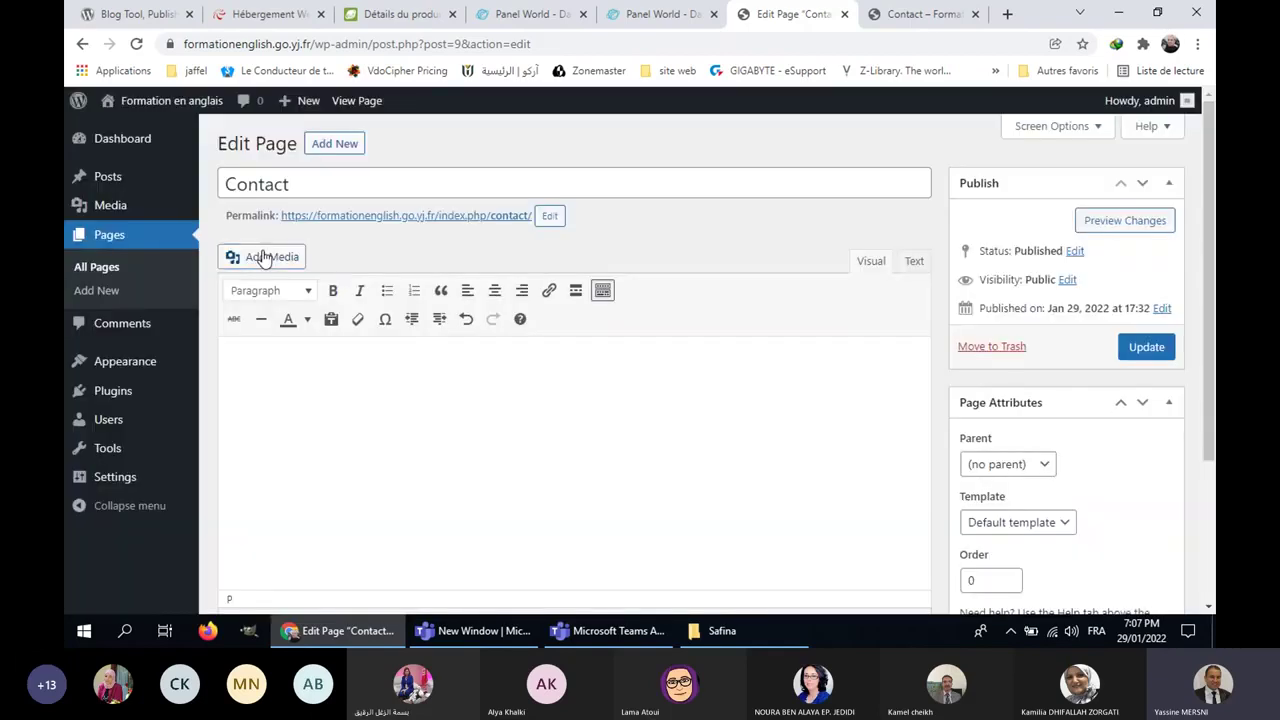
pyautogui.click(258, 257)
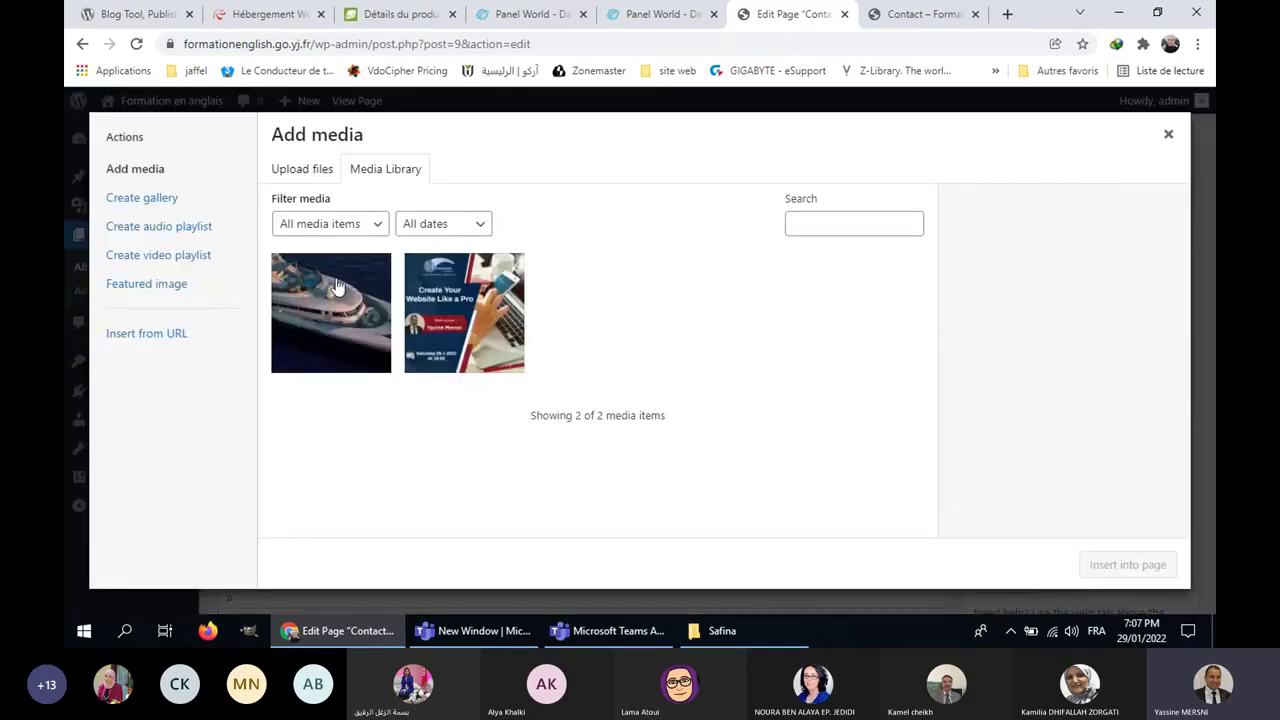
pyautogui.click(294, 305)
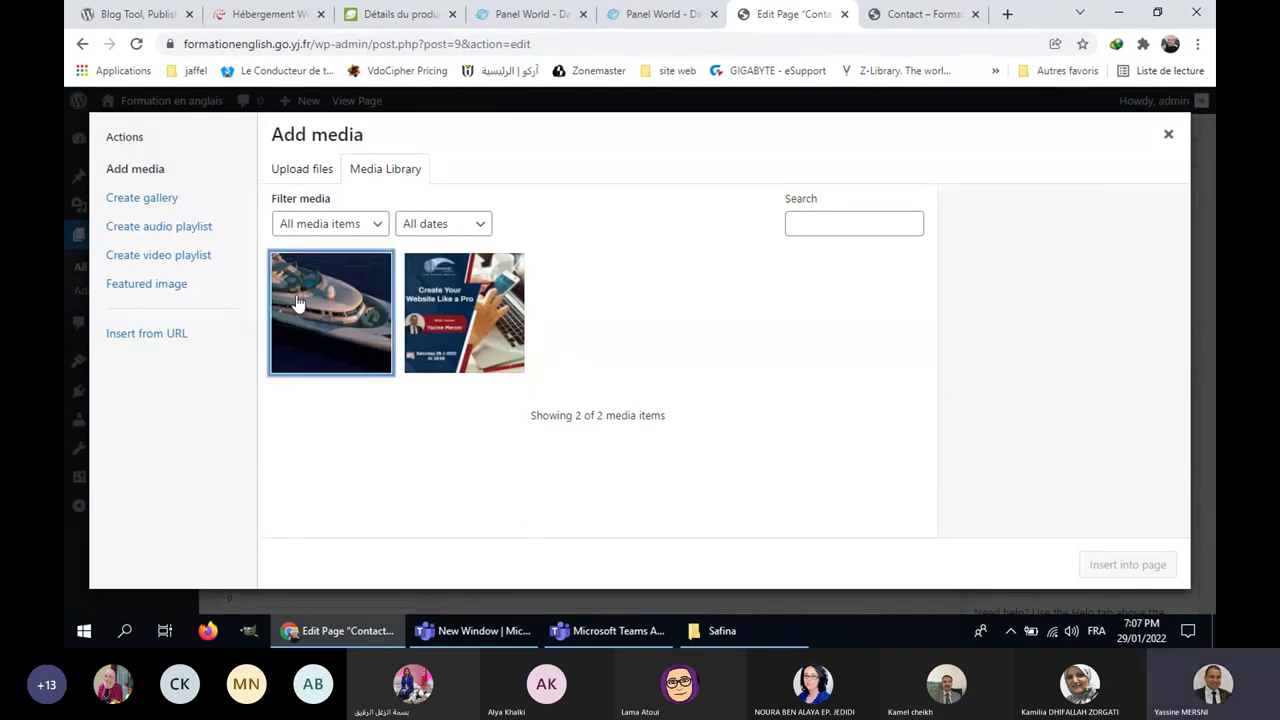
pyautogui.click(1128, 564)
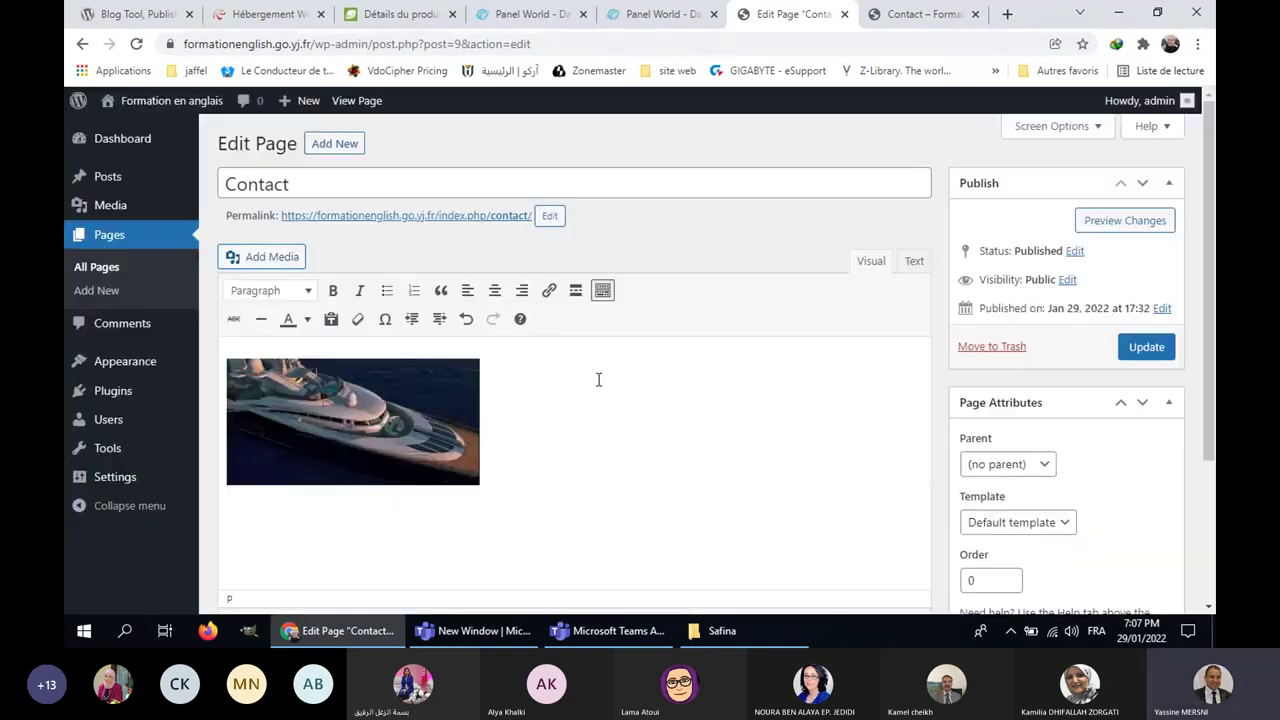
# Step: Centre the yacht image in the Contact page
pyautogui.click(470, 414)
pyautogui.click(494, 290)
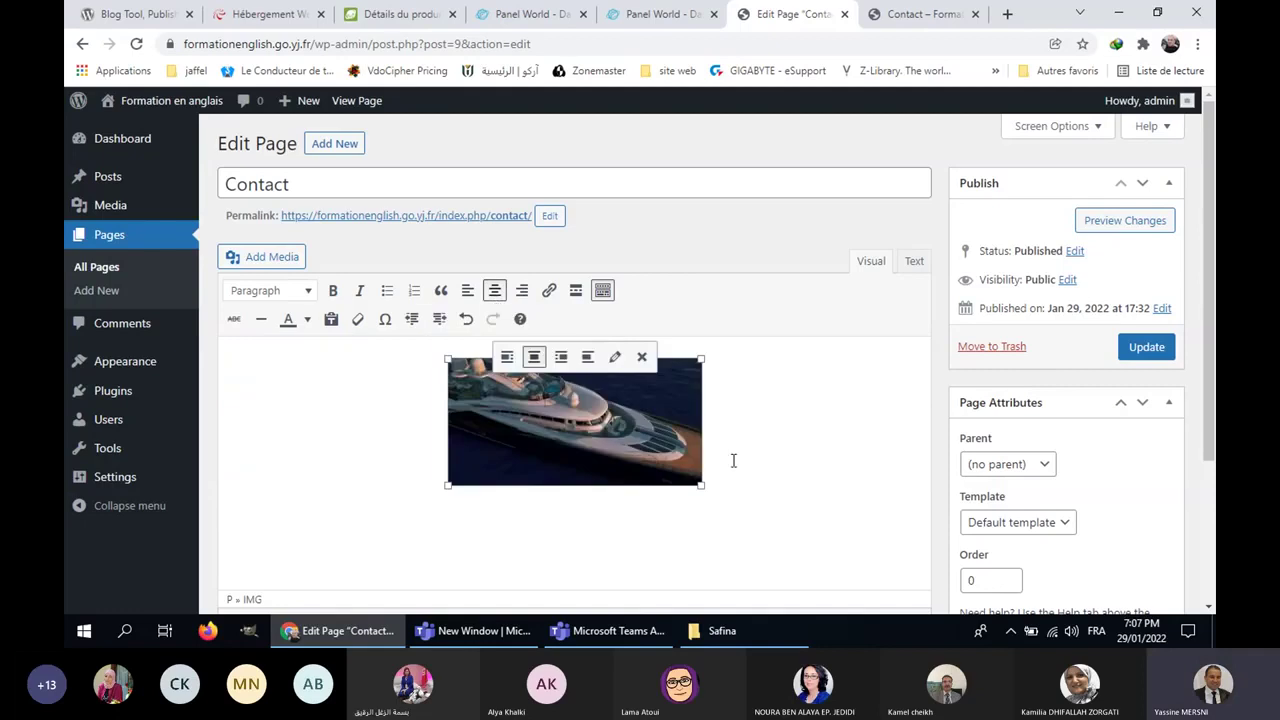
pyautogui.click(786, 505)
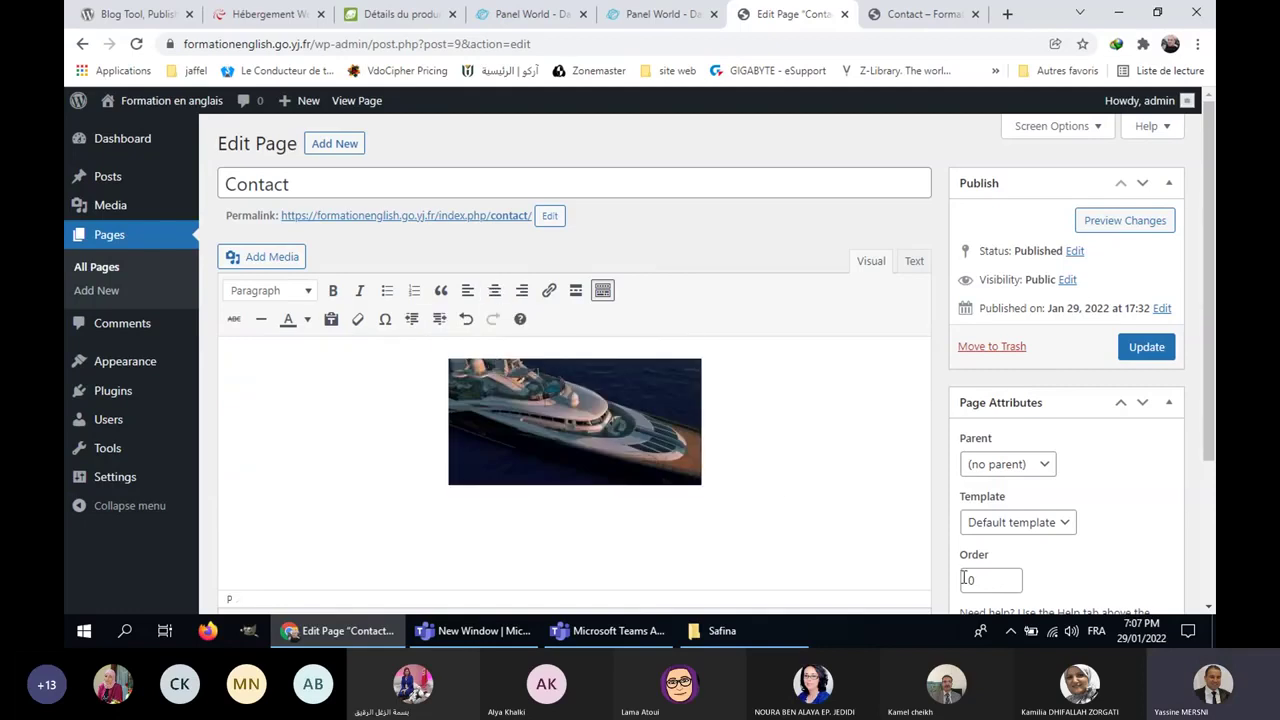
# Step: Enlarge the Contact page's yacht image to about half the editor width and place the cursor in the paragraph below it
pyautogui.scroll(-1, 963, 578)
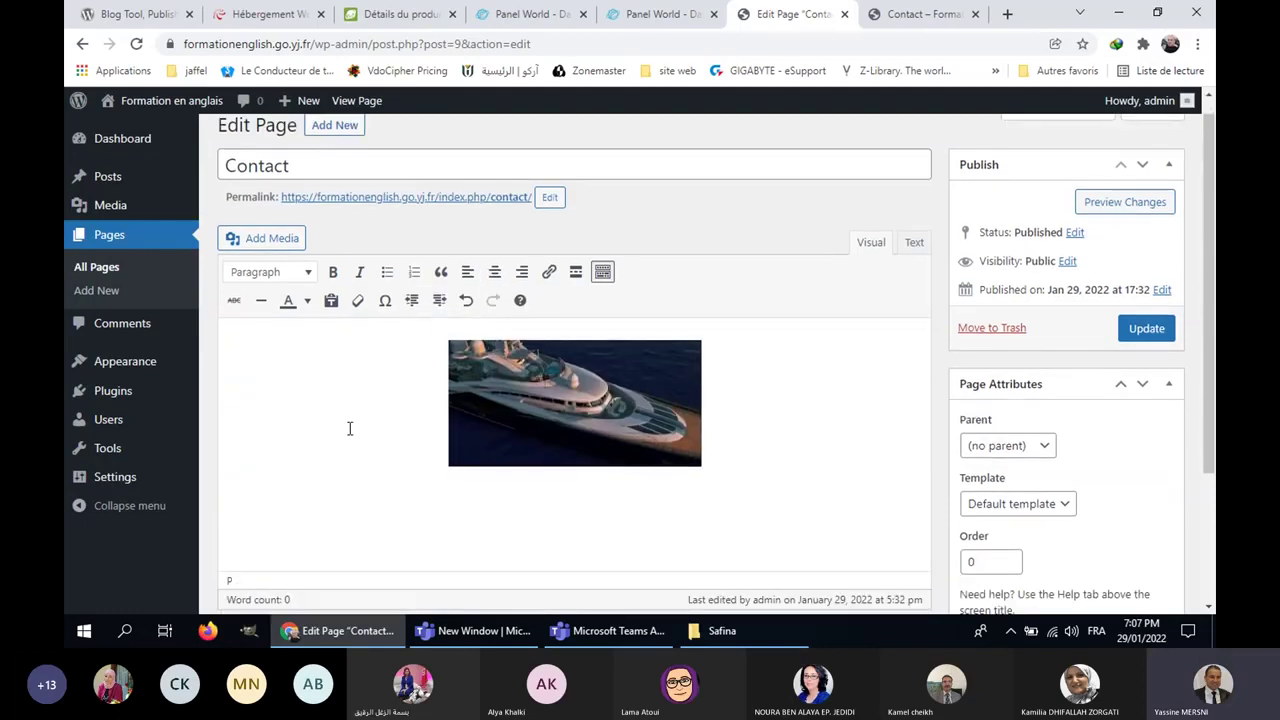
pyautogui.moveTo(150, 362)
pyautogui.scroll(-2, 494, 343)
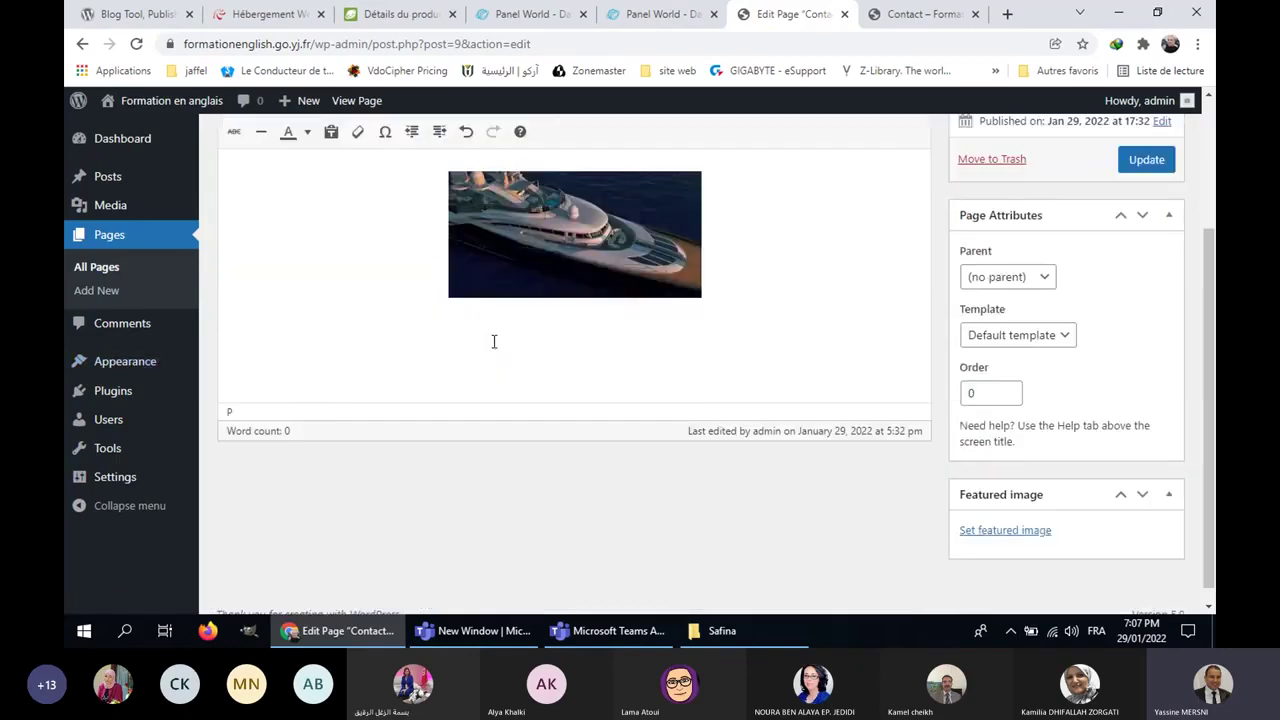
pyautogui.click(448, 296)
pyautogui.moveTo(445, 300); pyautogui.dragTo(380, 349)
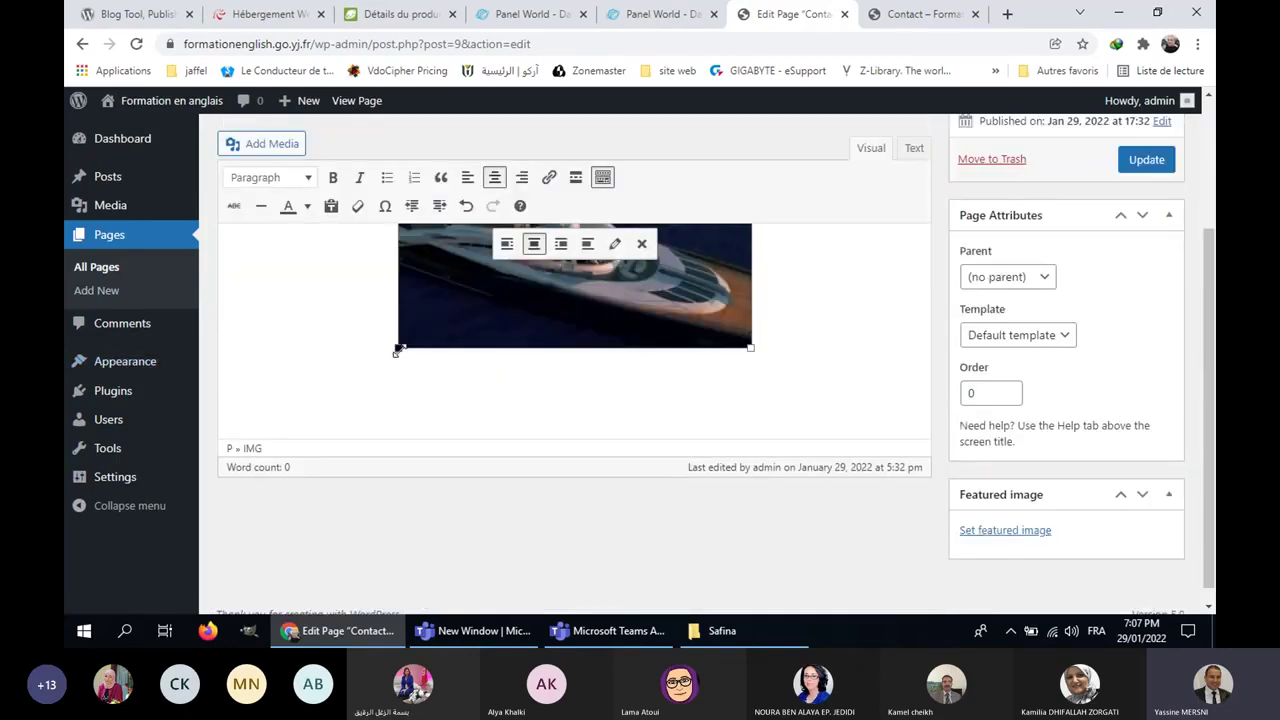
pyautogui.click(440, 391)
pyautogui.moveTo(115, 391)
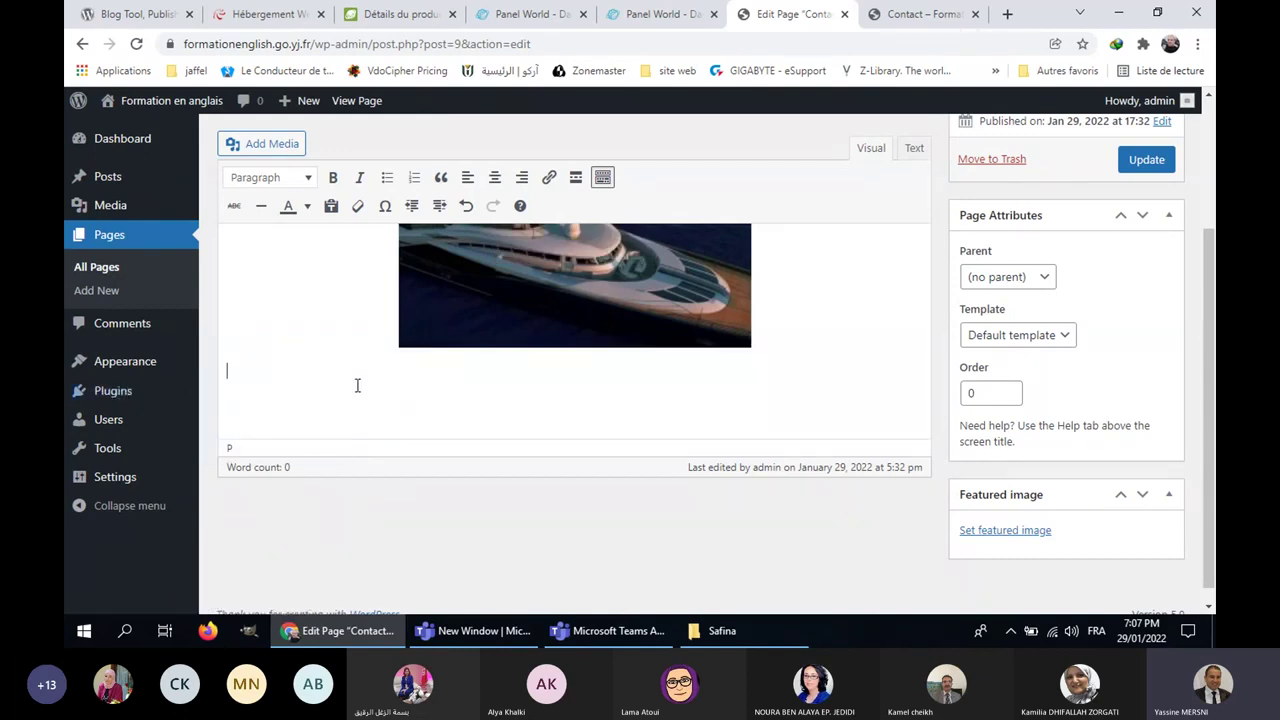
pyautogui.click(557, 420)
pyautogui.scroll(3, 557, 417)
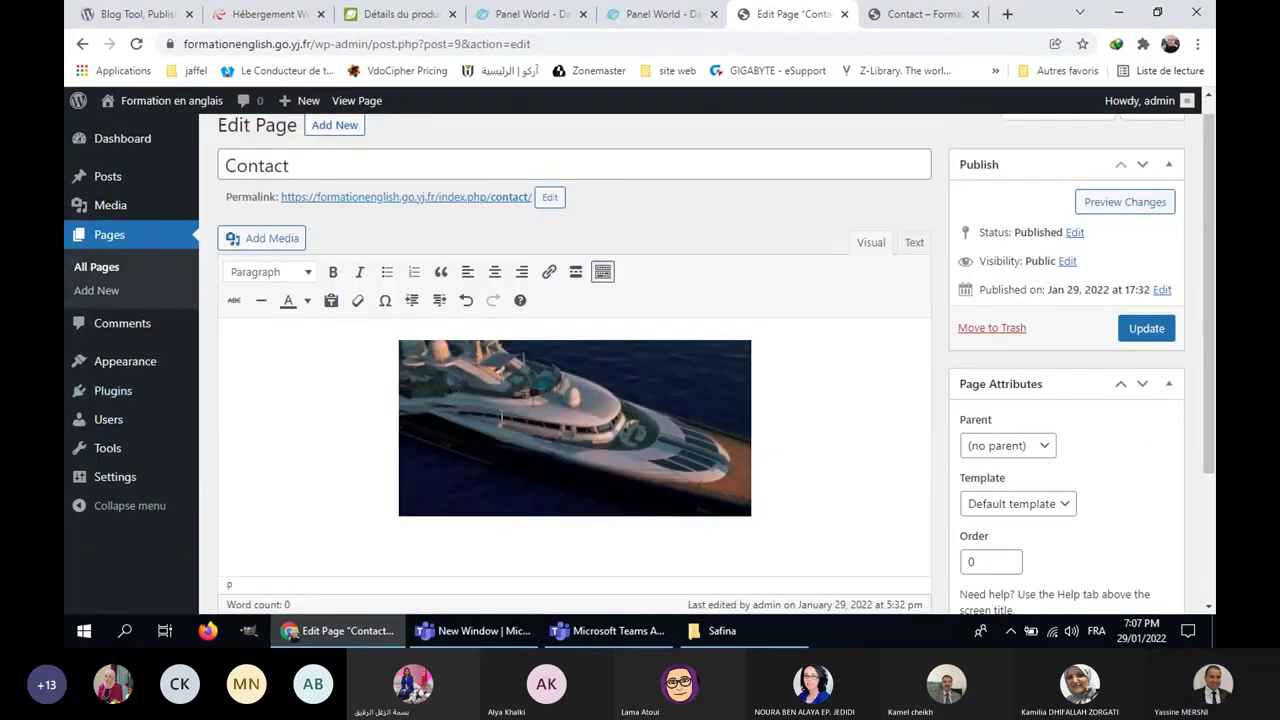
# Step: Save the Contact page with its centred yacht image by updating it
pyautogui.scroll(1, 330, 380)
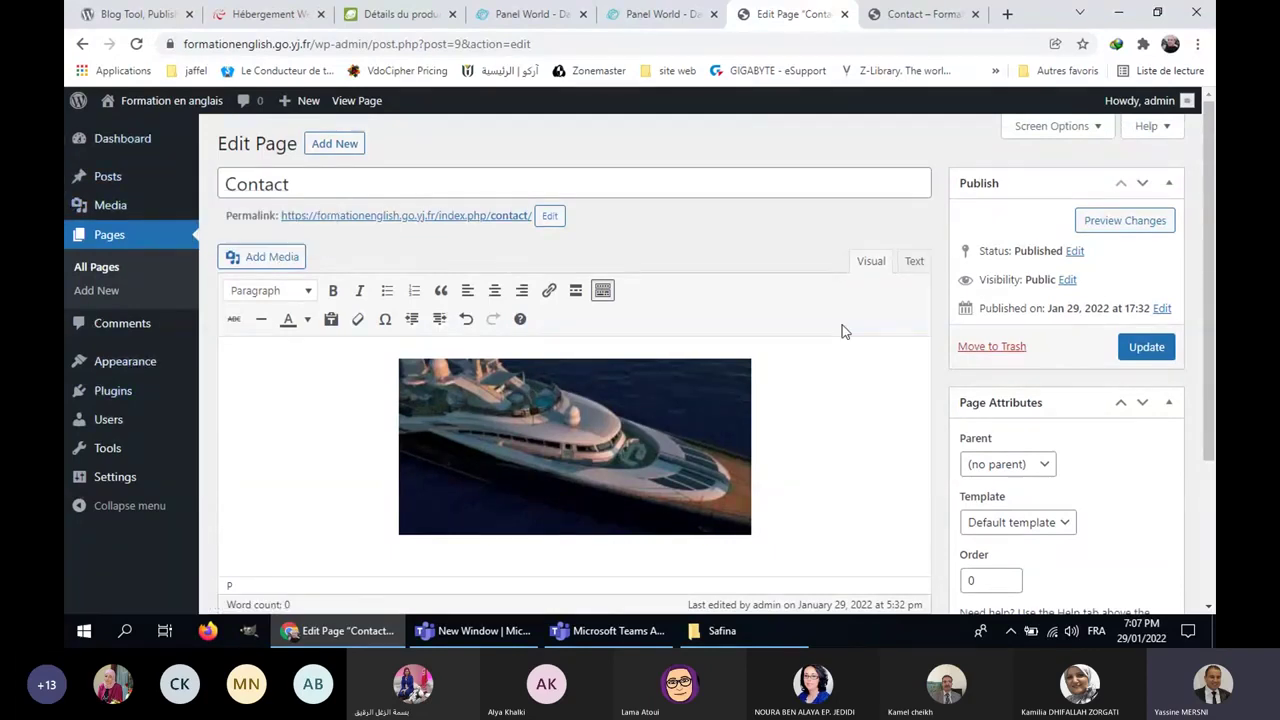
pyautogui.click(575, 446)
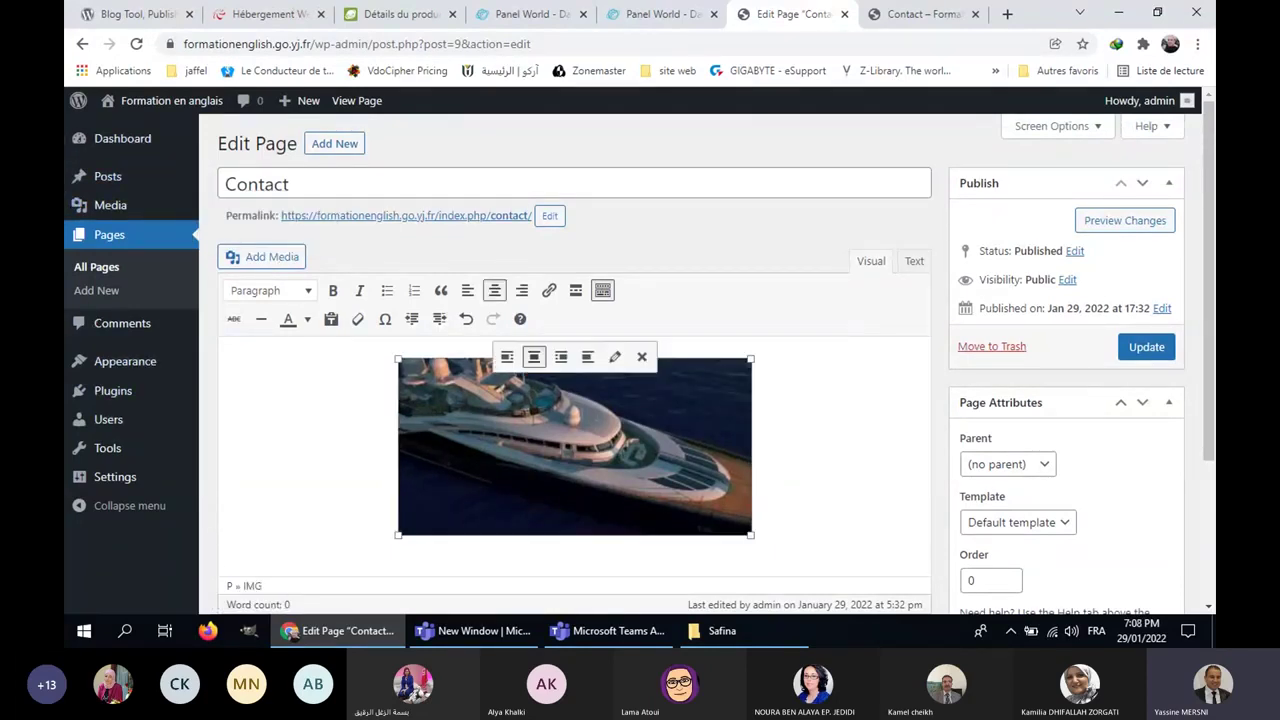
pyautogui.click(1150, 350)
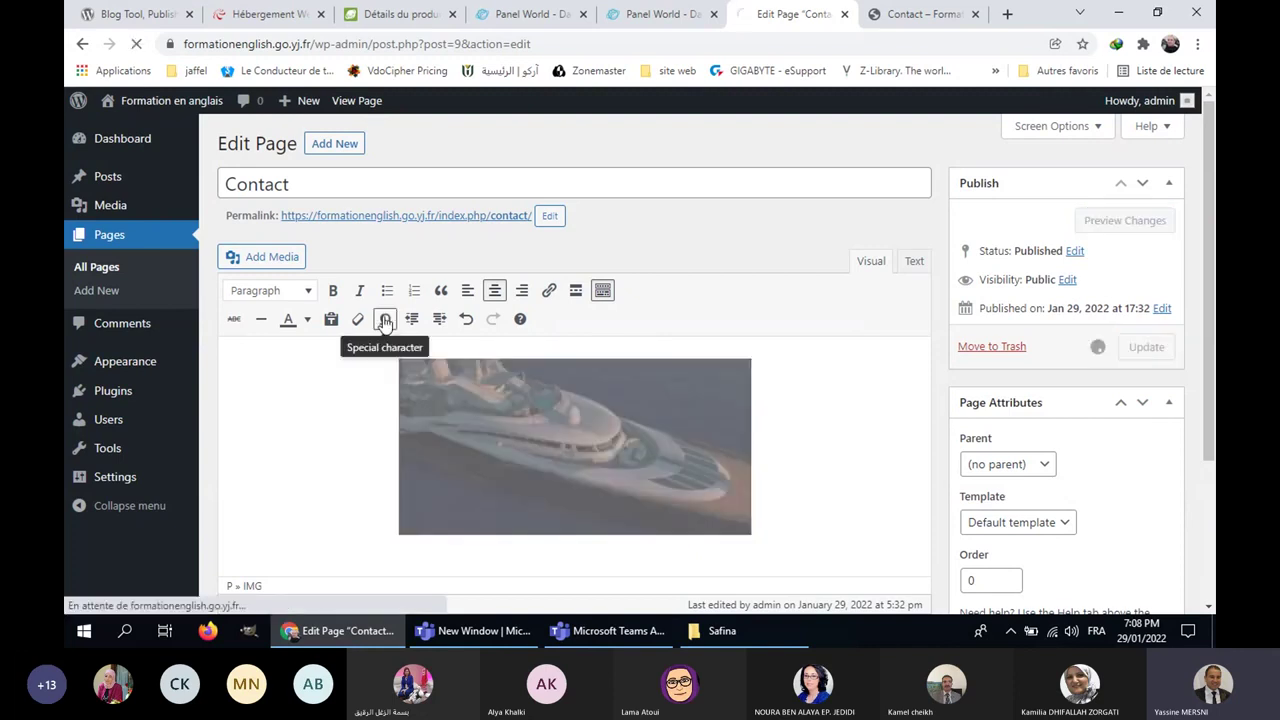
# Step: Review the updated Contact page with the yacht image on the public site
pyautogui.click(918, 17)
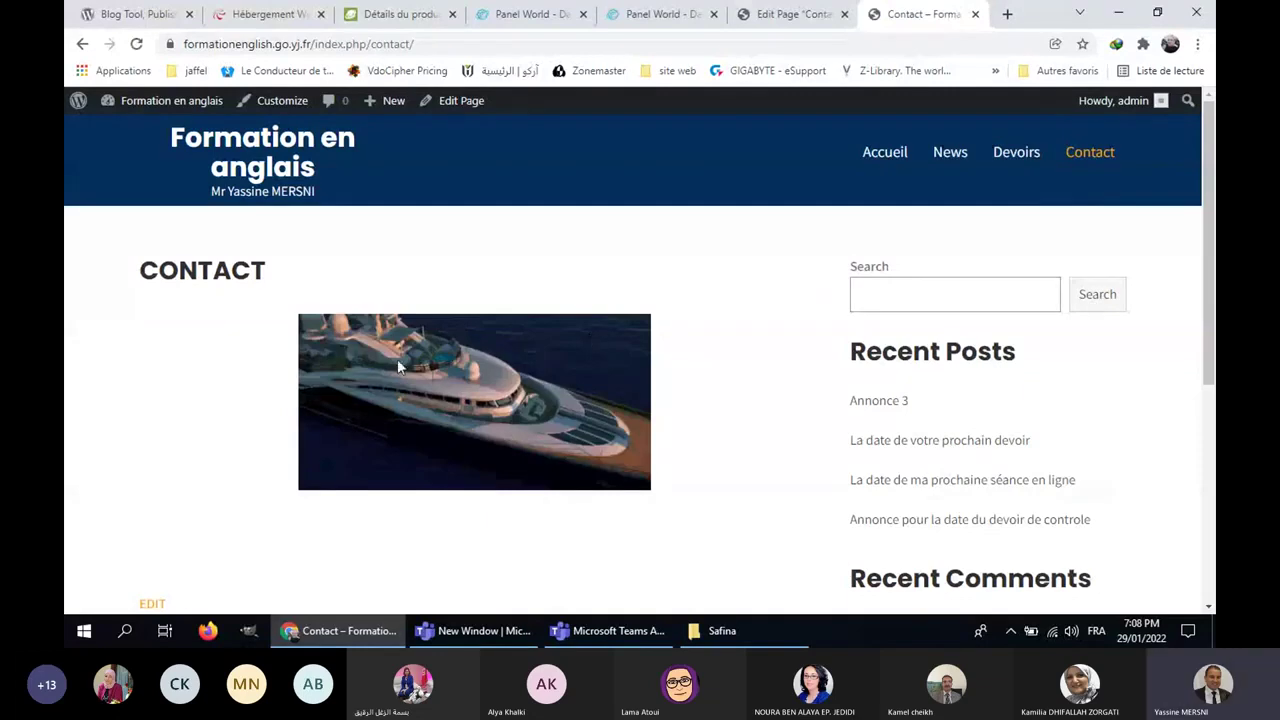
pyautogui.scroll(-3, 463, 291)
pyautogui.scroll(3, 472, 303)
pyautogui.scroll(-2, 300, 330)
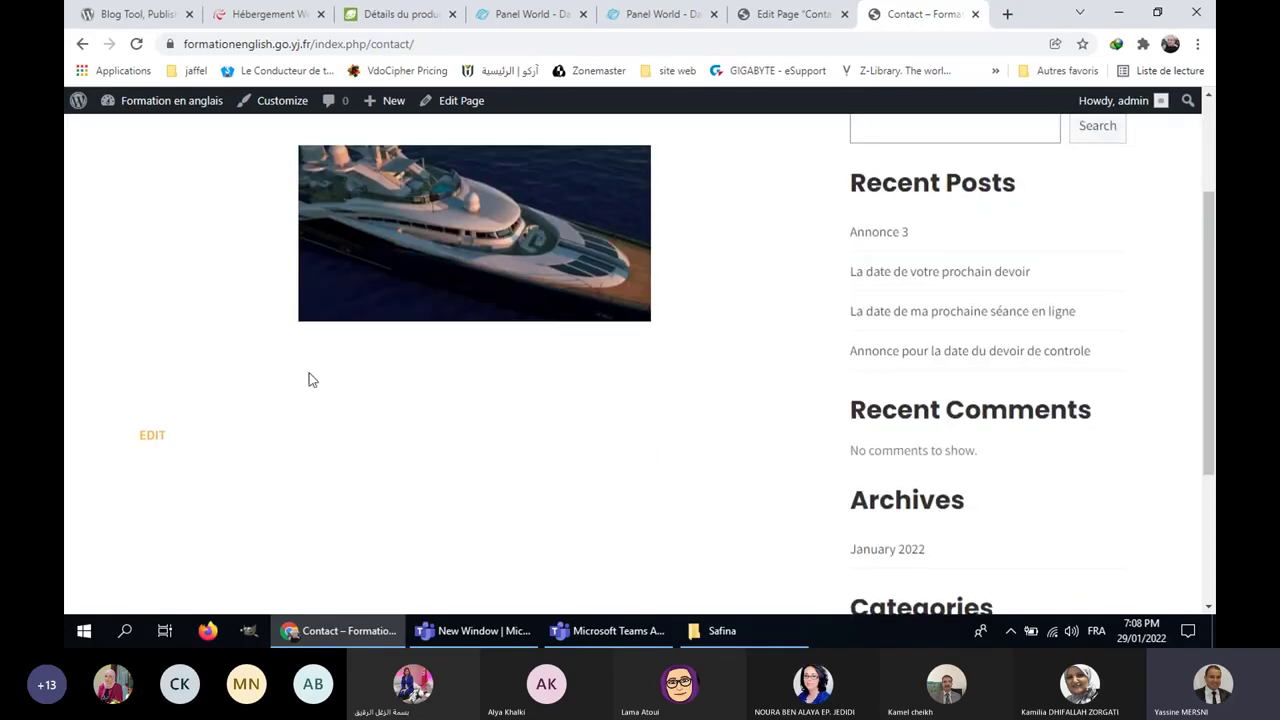
pyautogui.scroll(2, 309, 380)
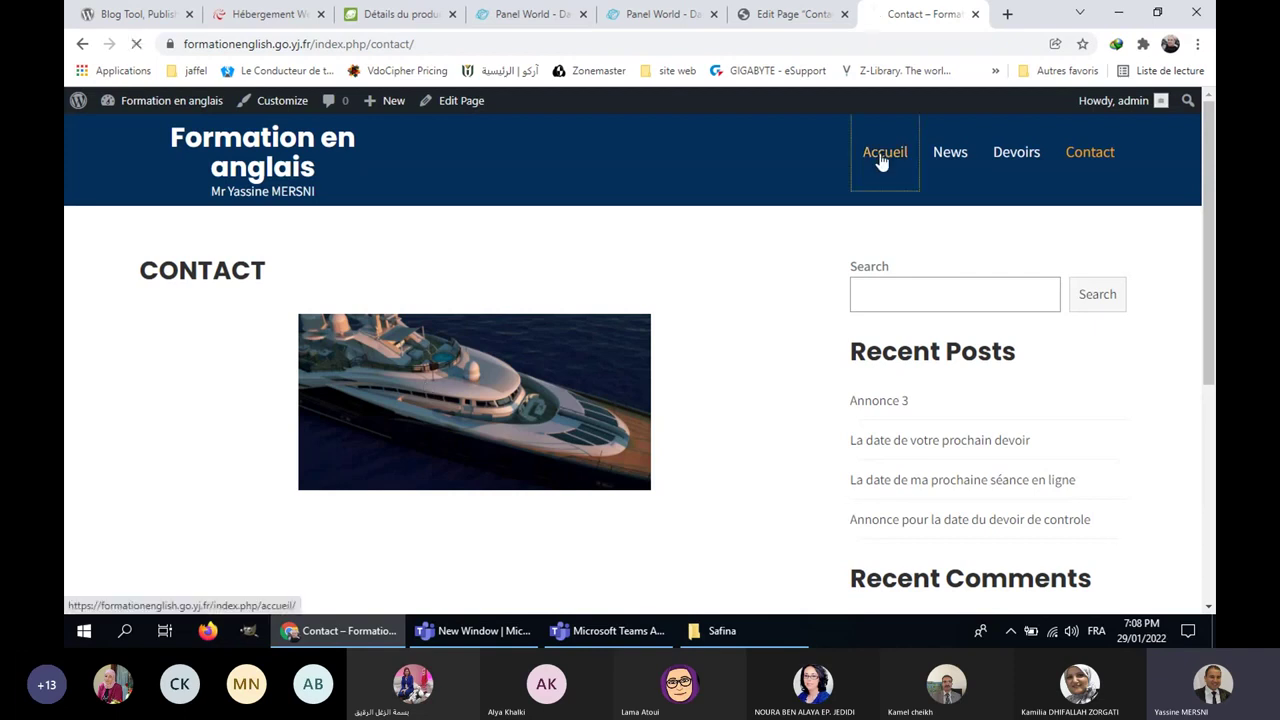
# Step: Open the Accueil page on the public site and review its poster, red heading and yacht image
pyautogui.click(880, 158)
pyautogui.scroll(-4, 559, 272)
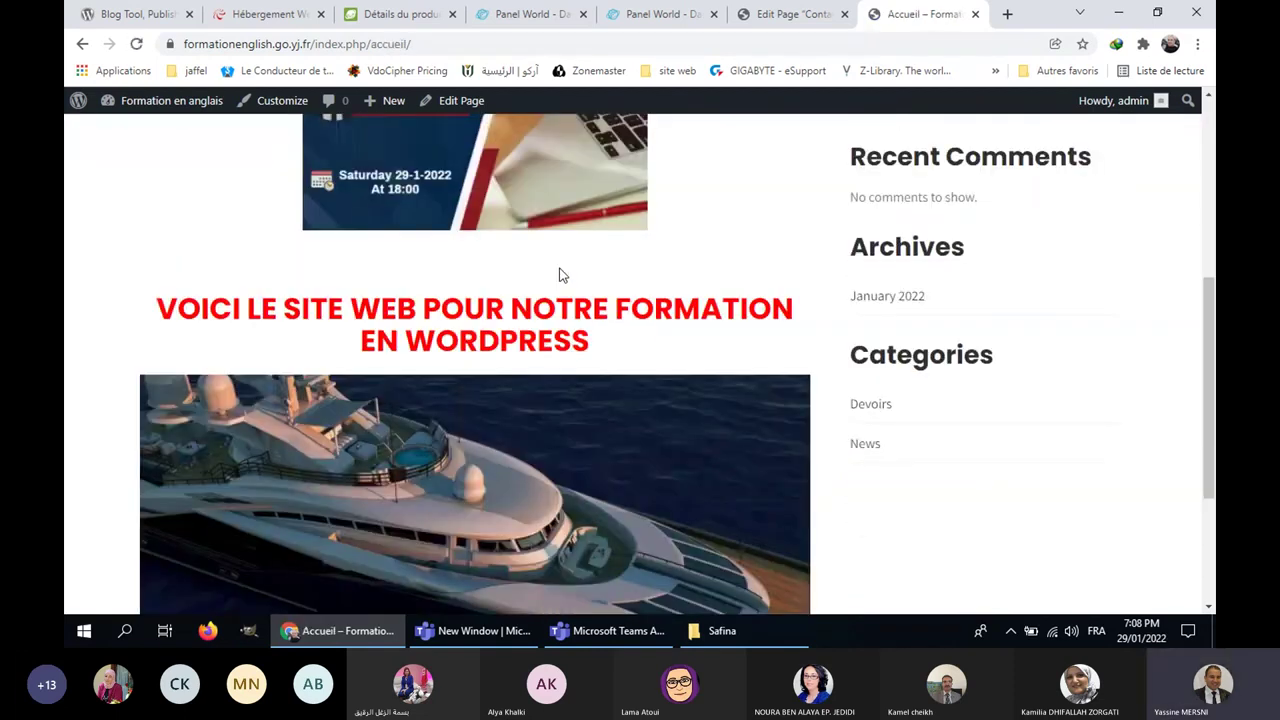
pyautogui.scroll(-3, 559, 270)
pyautogui.scroll(7, 570, 285)
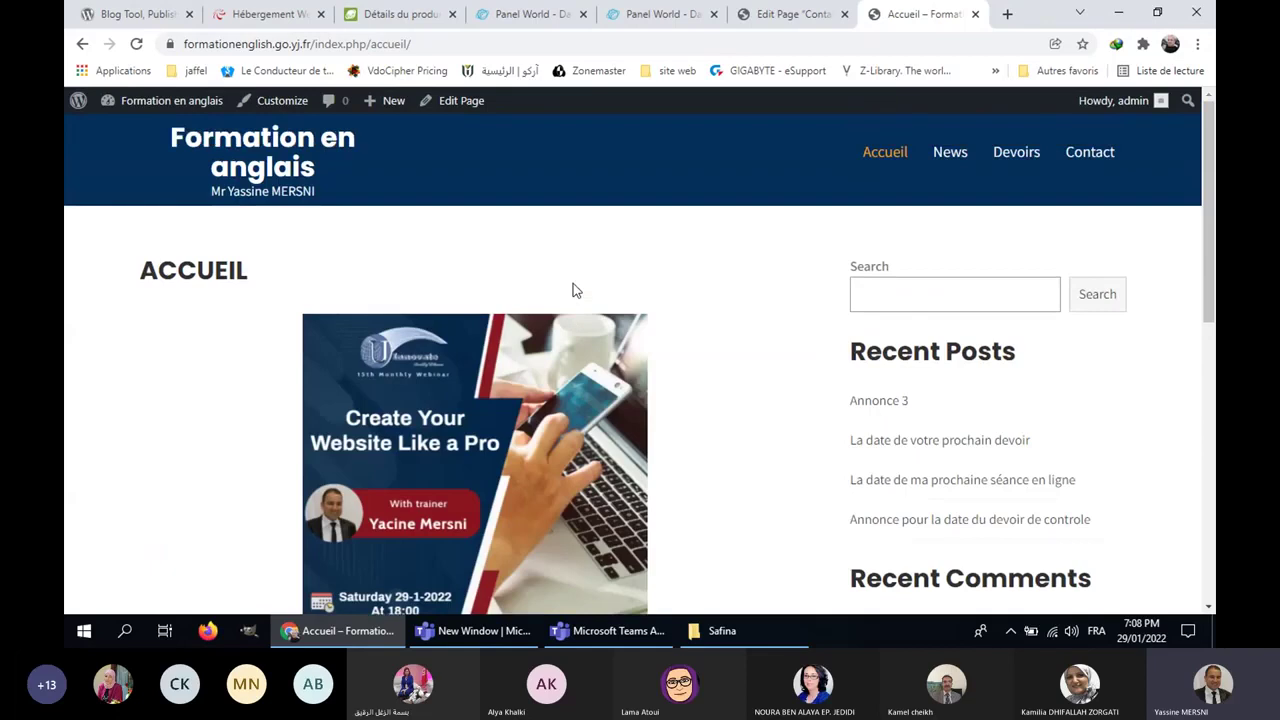
pyautogui.scroll(-3, 420, 242)
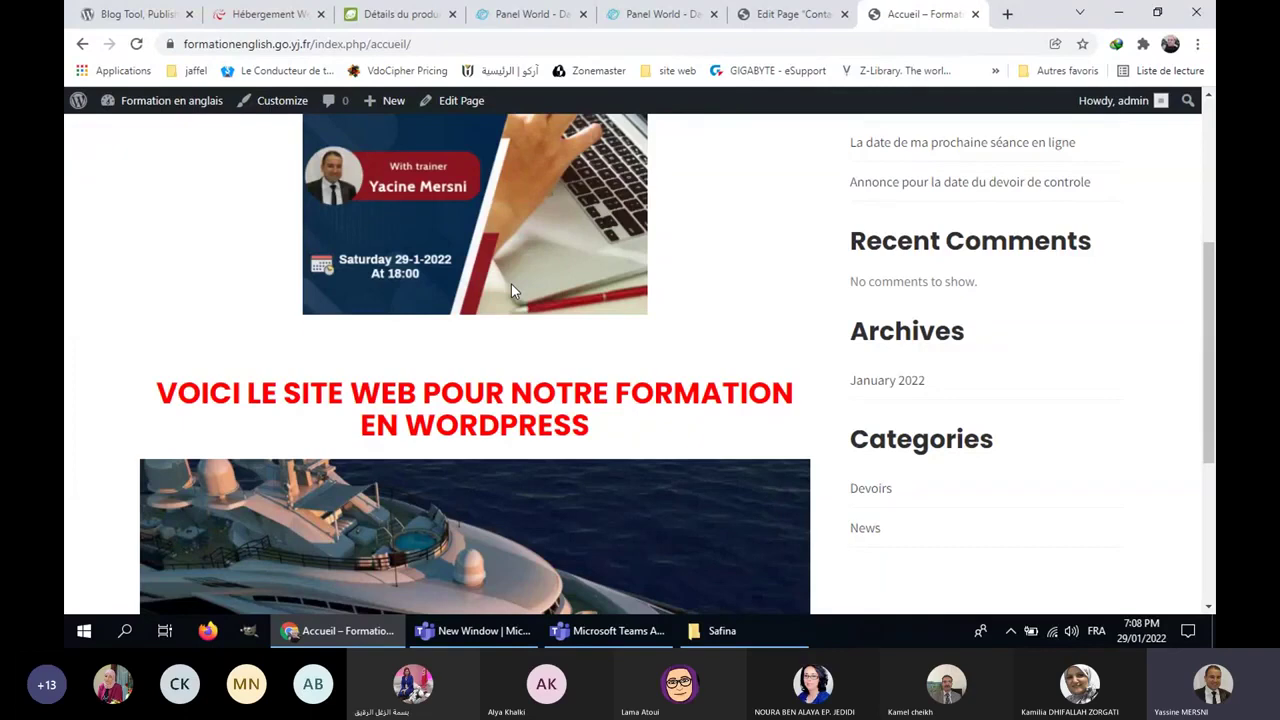
pyautogui.scroll(2, 511, 284)
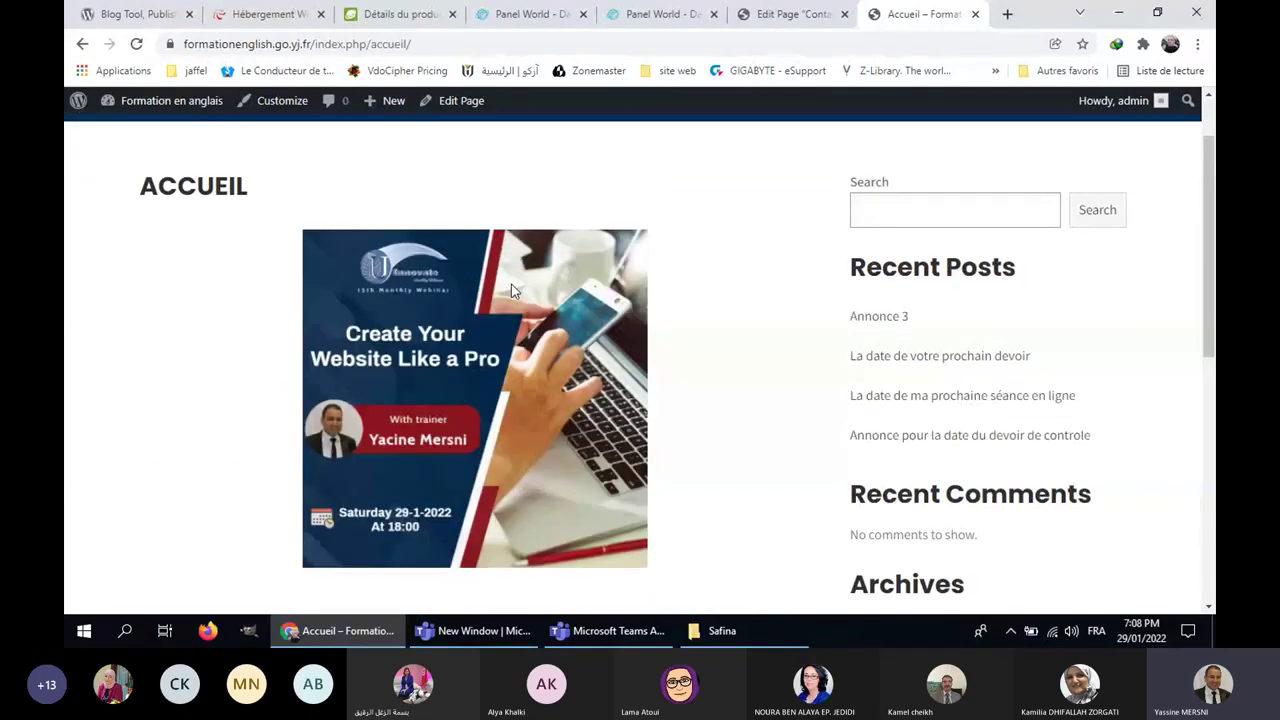
pyautogui.scroll(2, 511, 284)
pyautogui.scroll(-4, 514, 291)
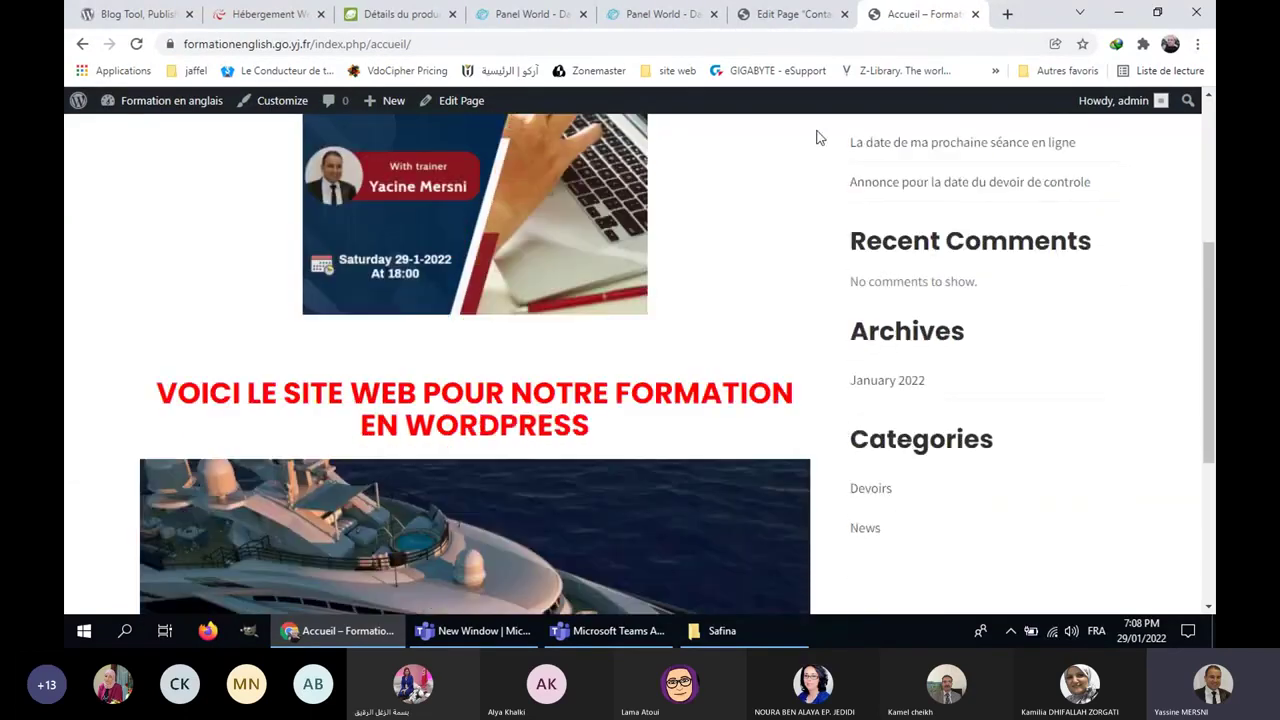
# Step: Open the admin list of all pages and view the News category on the public site
pyautogui.click(840, 16)
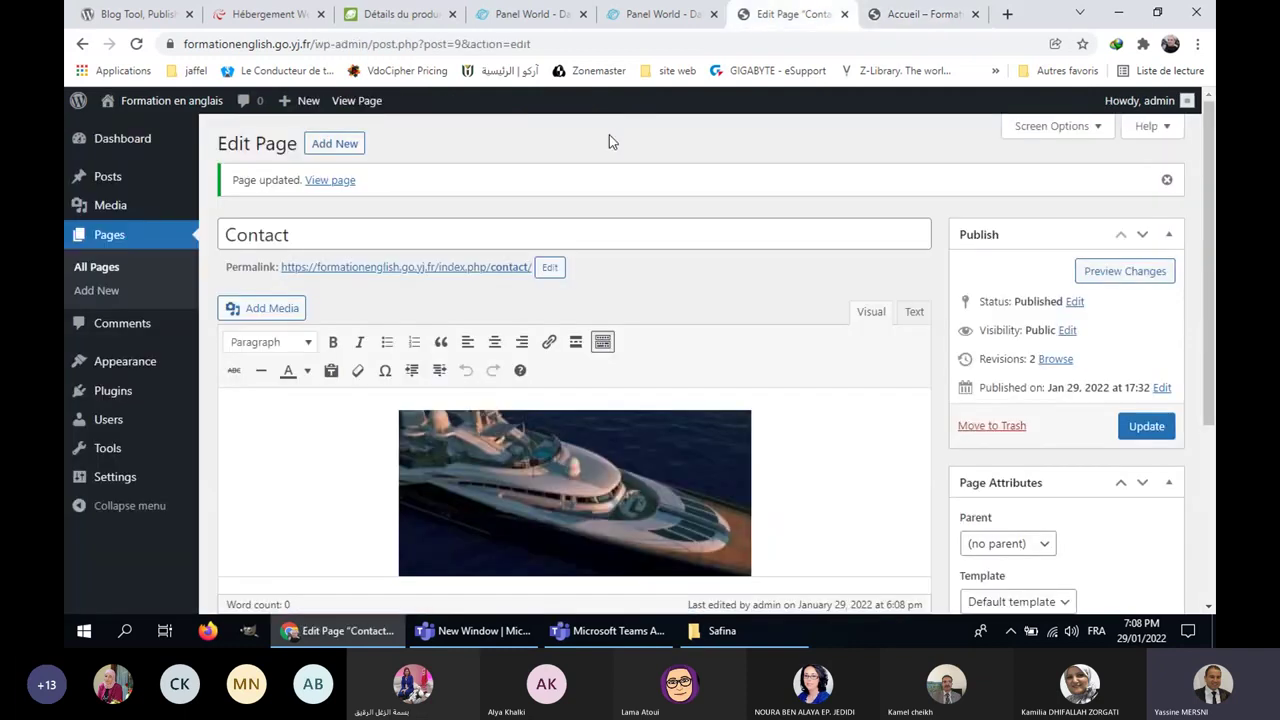
pyautogui.click(120, 270)
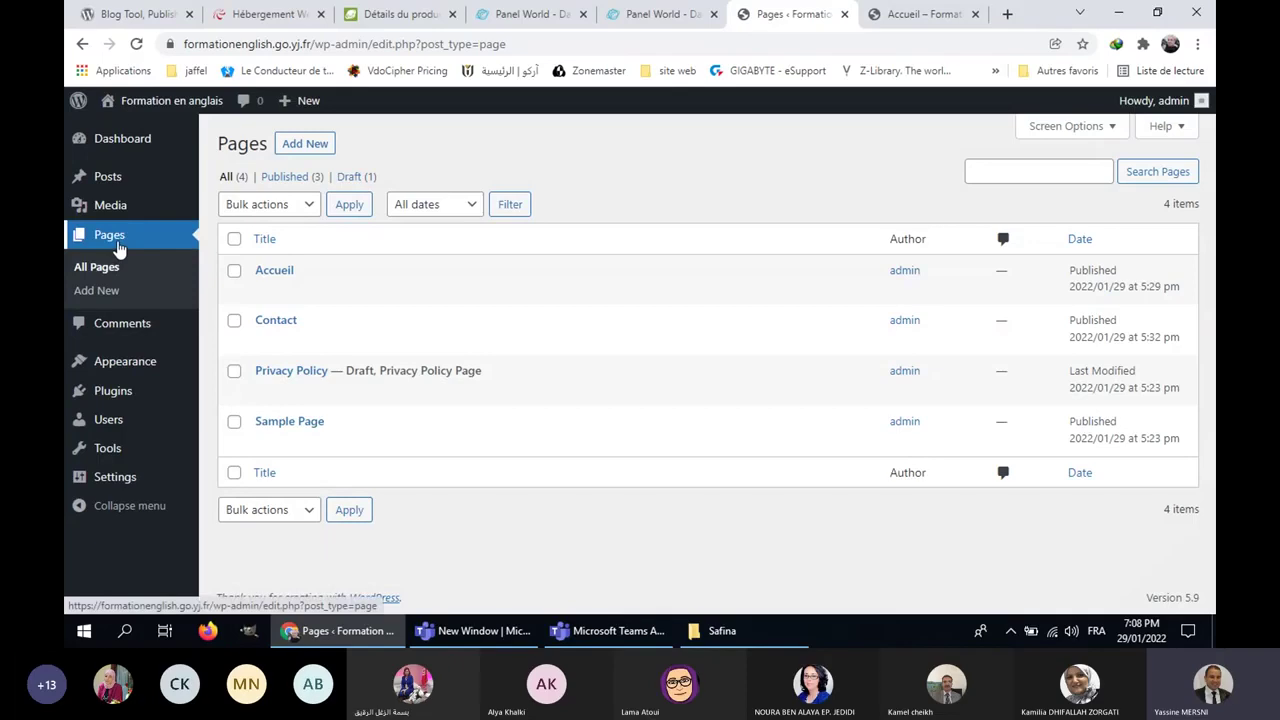
pyautogui.click(920, 14)
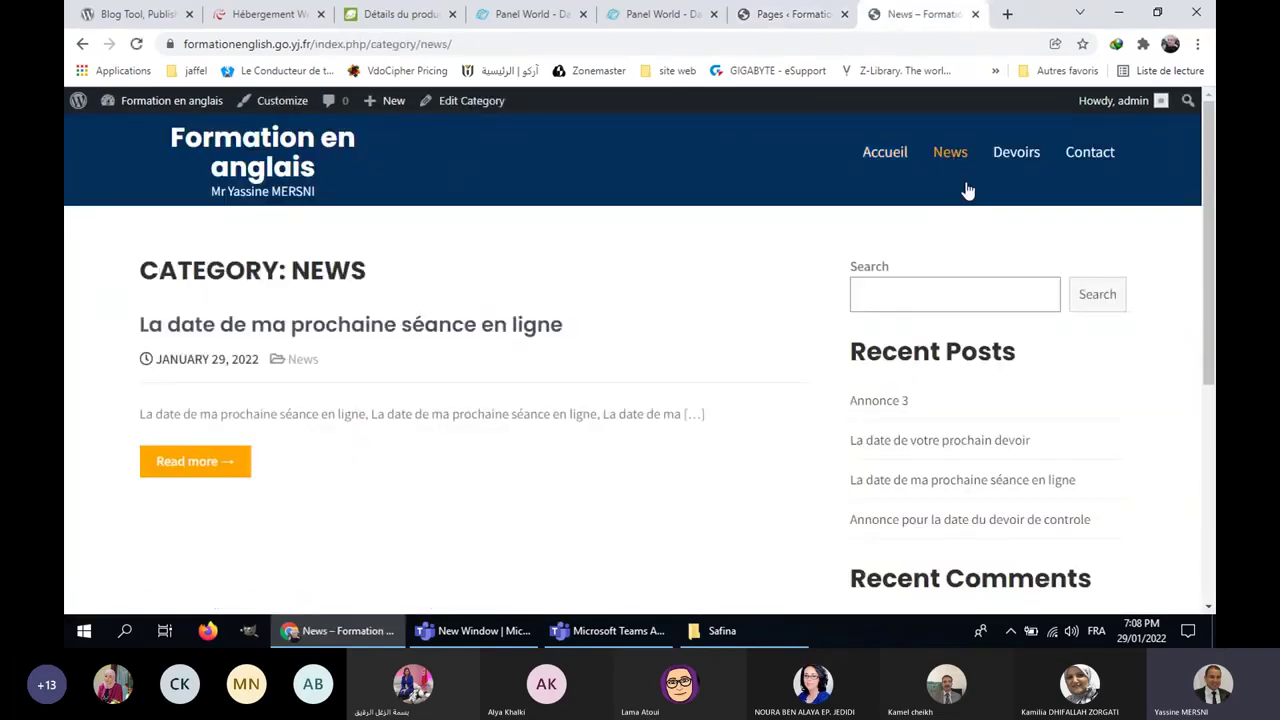
pyautogui.click(994, 172)
pyautogui.click(948, 168)
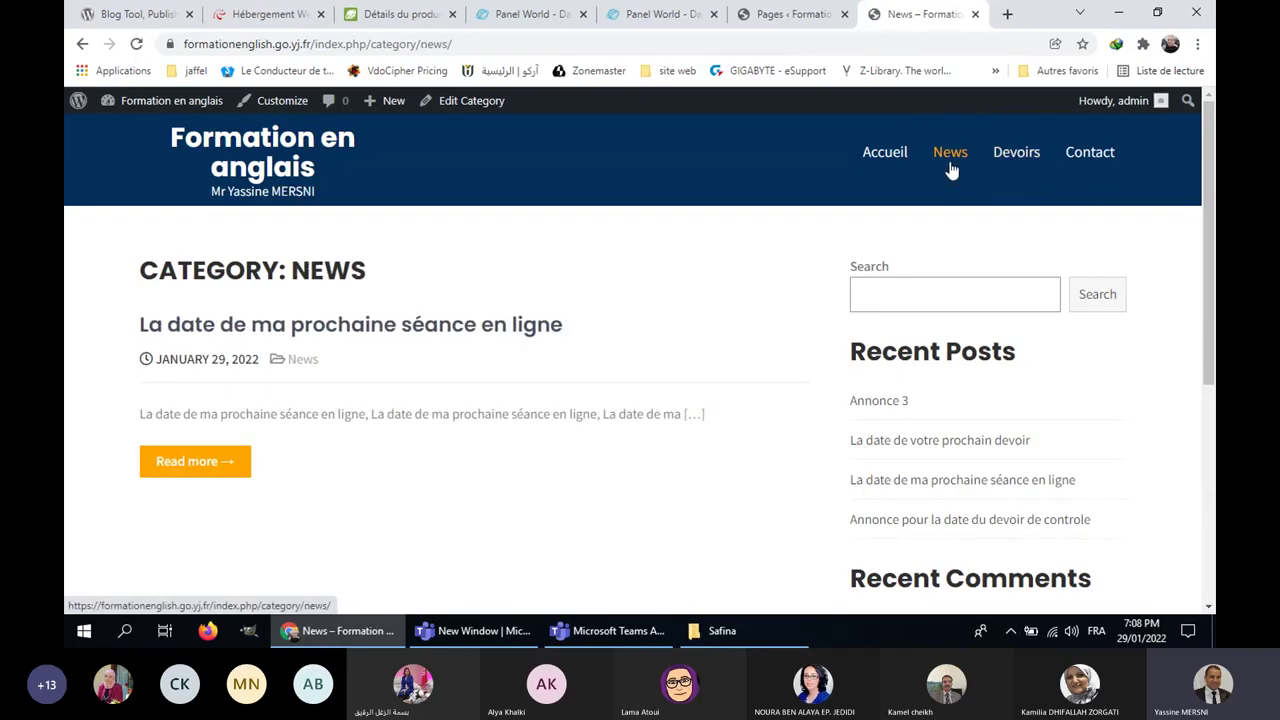
# Step: View the Devoirs category on the public site and highlight the publication date of Annonce 3
pyautogui.click(1022, 175)
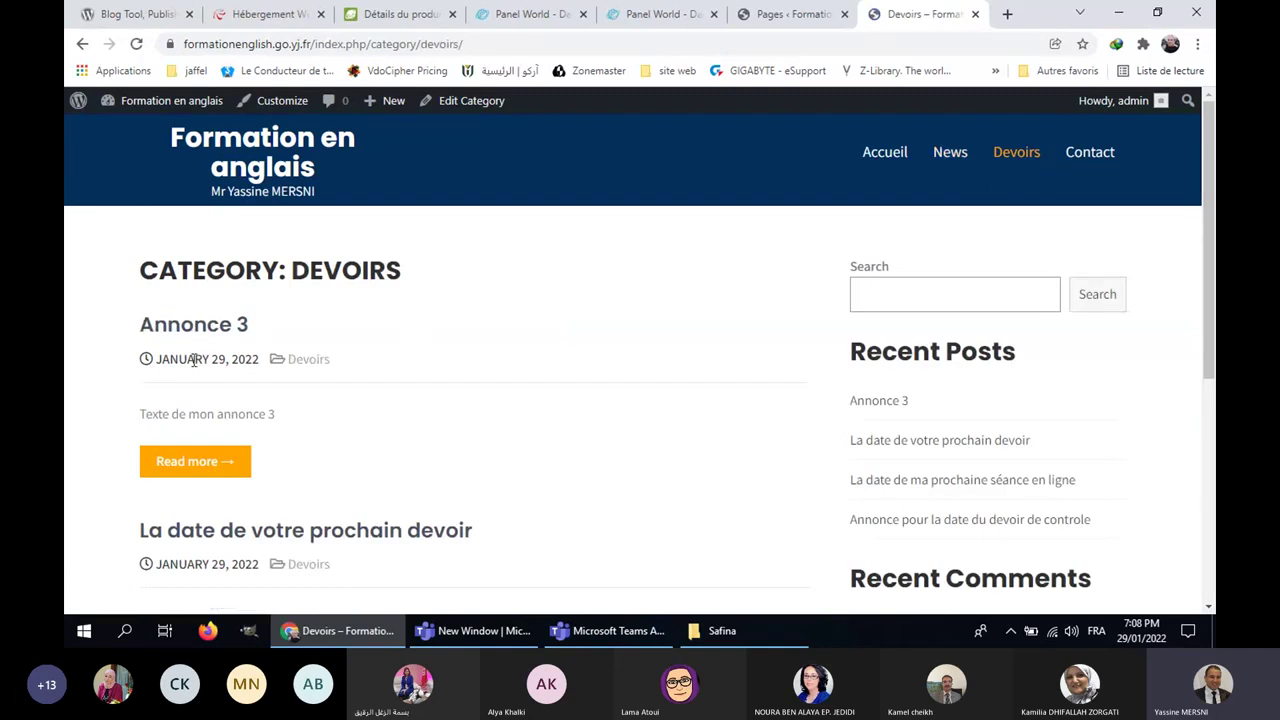
pyautogui.moveTo(162, 360); pyautogui.dragTo(258, 362)
pyautogui.click(161, 361)
pyautogui.moveTo(158, 361); pyautogui.dragTo(256, 363)
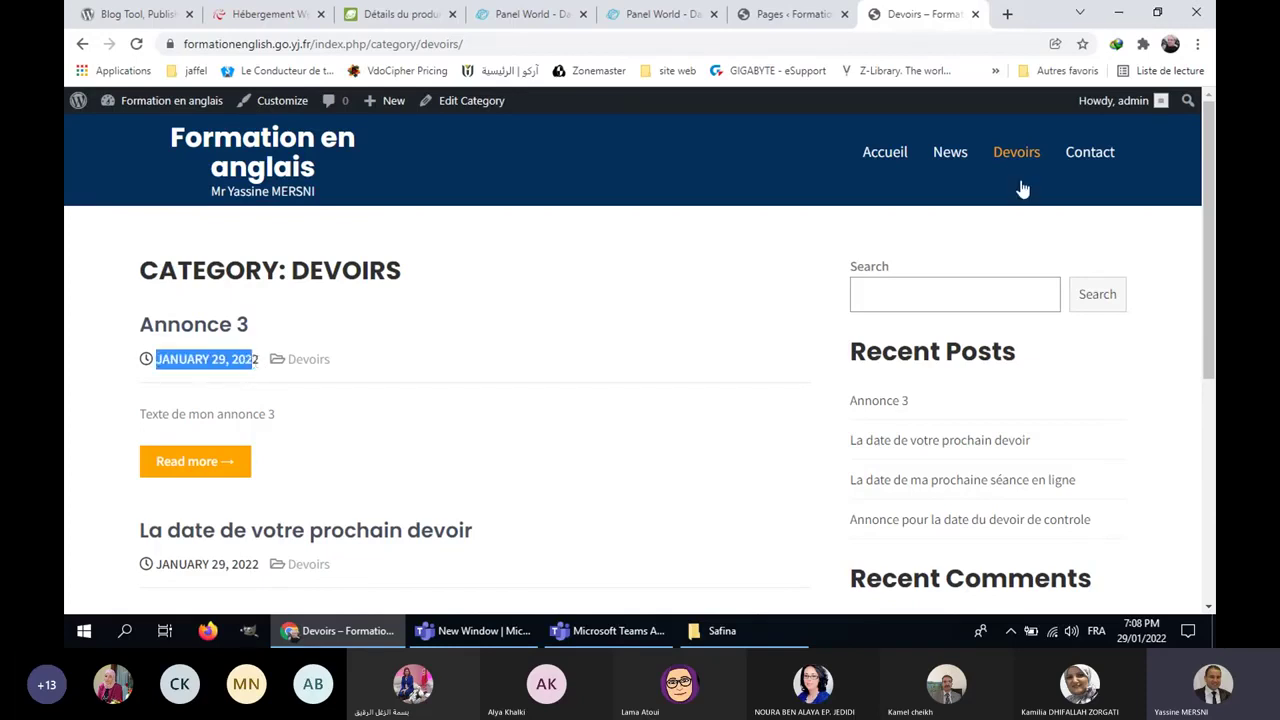
# Step: Return to the site's admin area and open the list of all posts
pyautogui.click(789, 16)
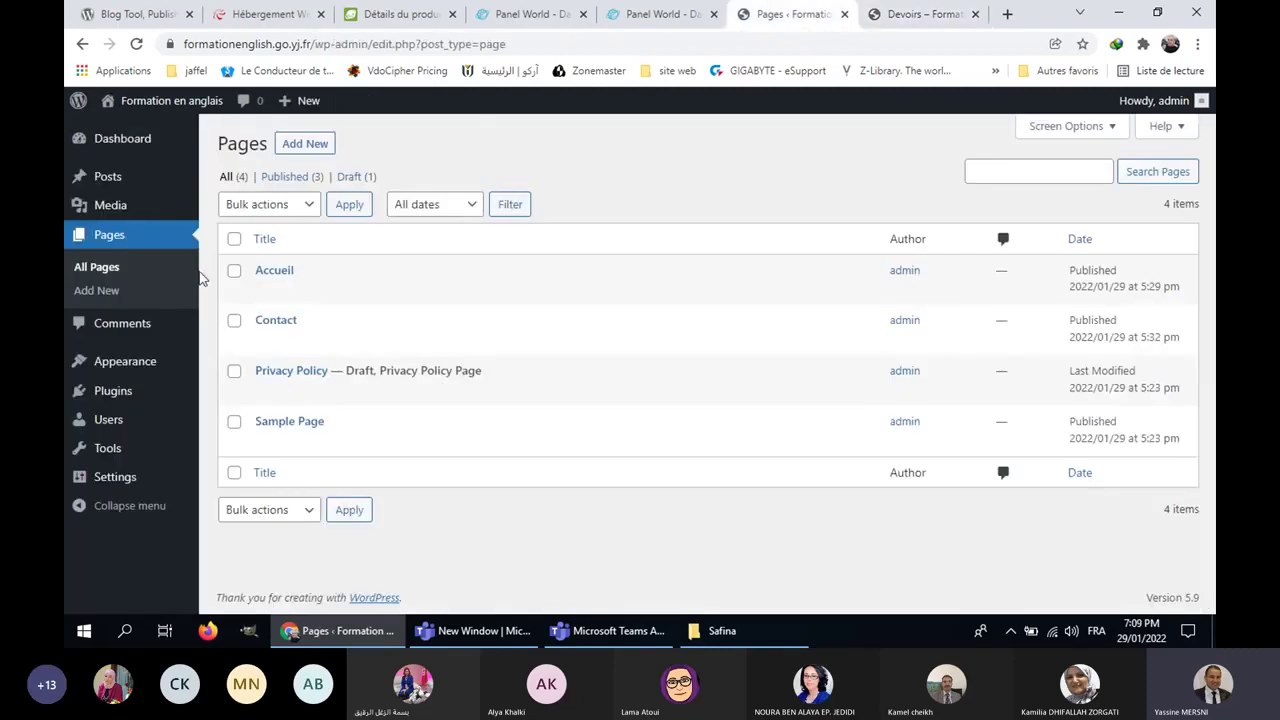
pyautogui.moveTo(128, 179)
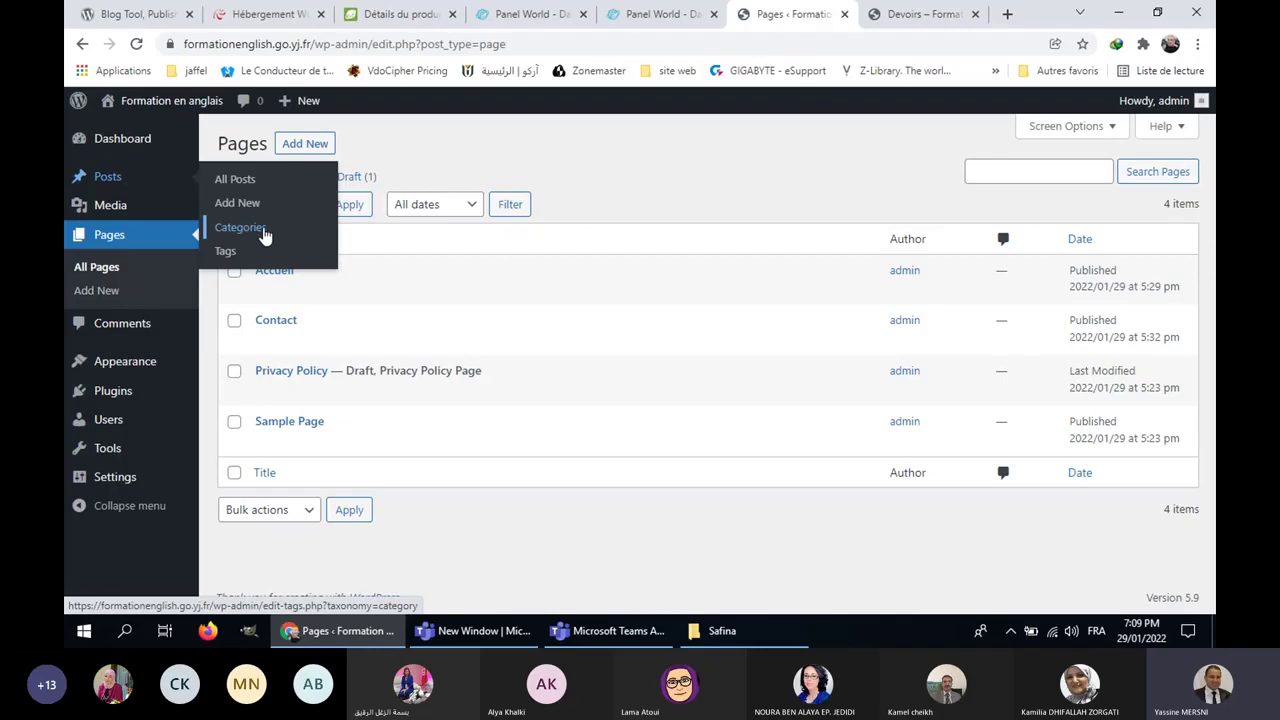
pyautogui.click(270, 182)
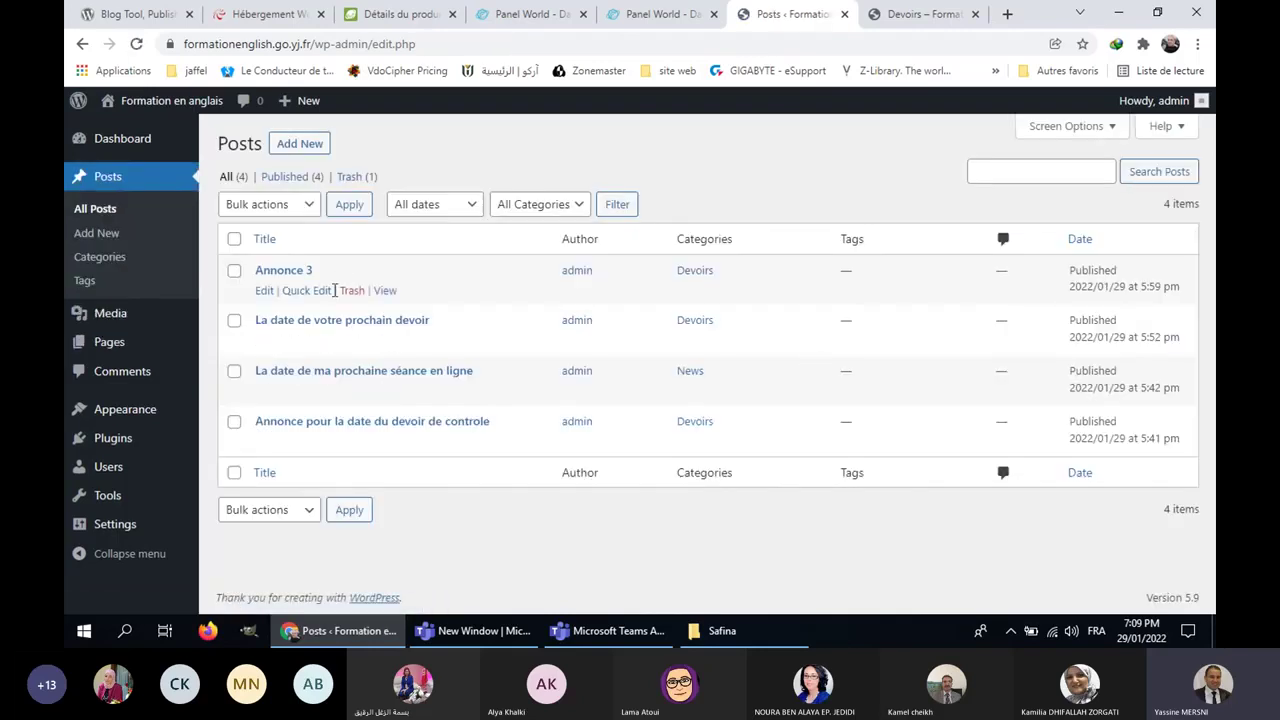
# Step: Show the News category and the Devoirs category again on the public site
pyautogui.click(930, 22)
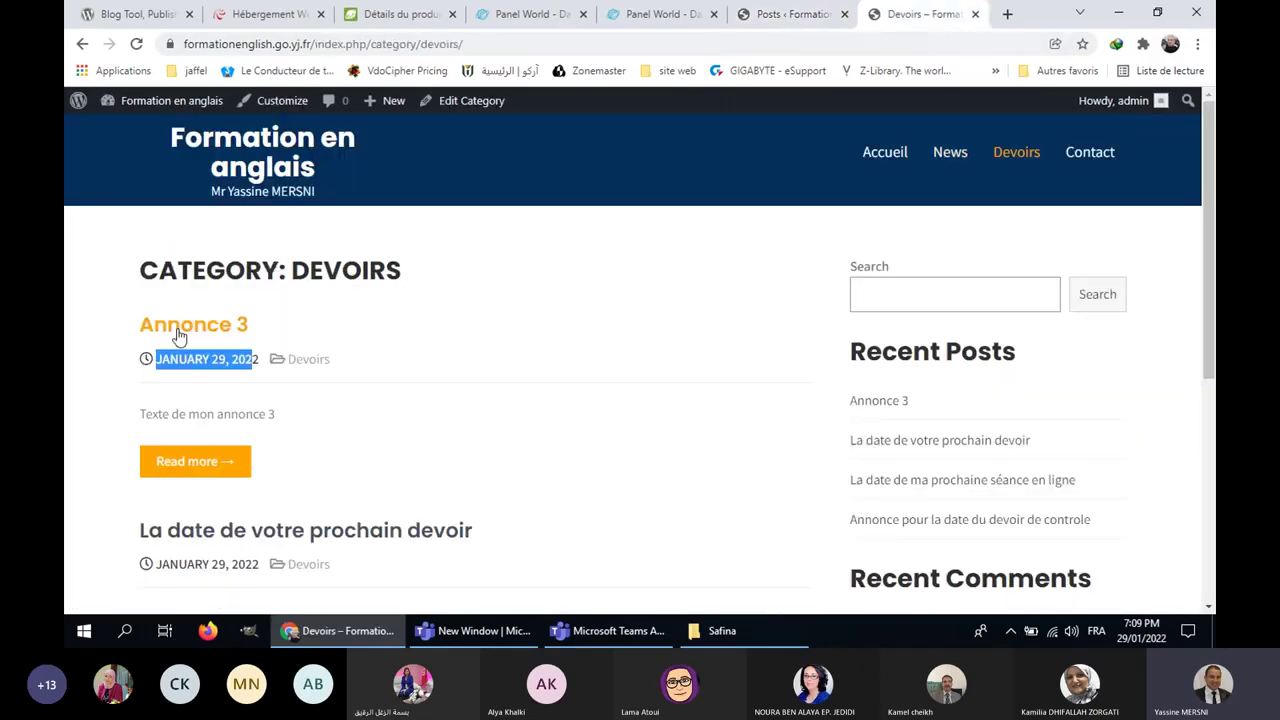
pyautogui.click(951, 163)
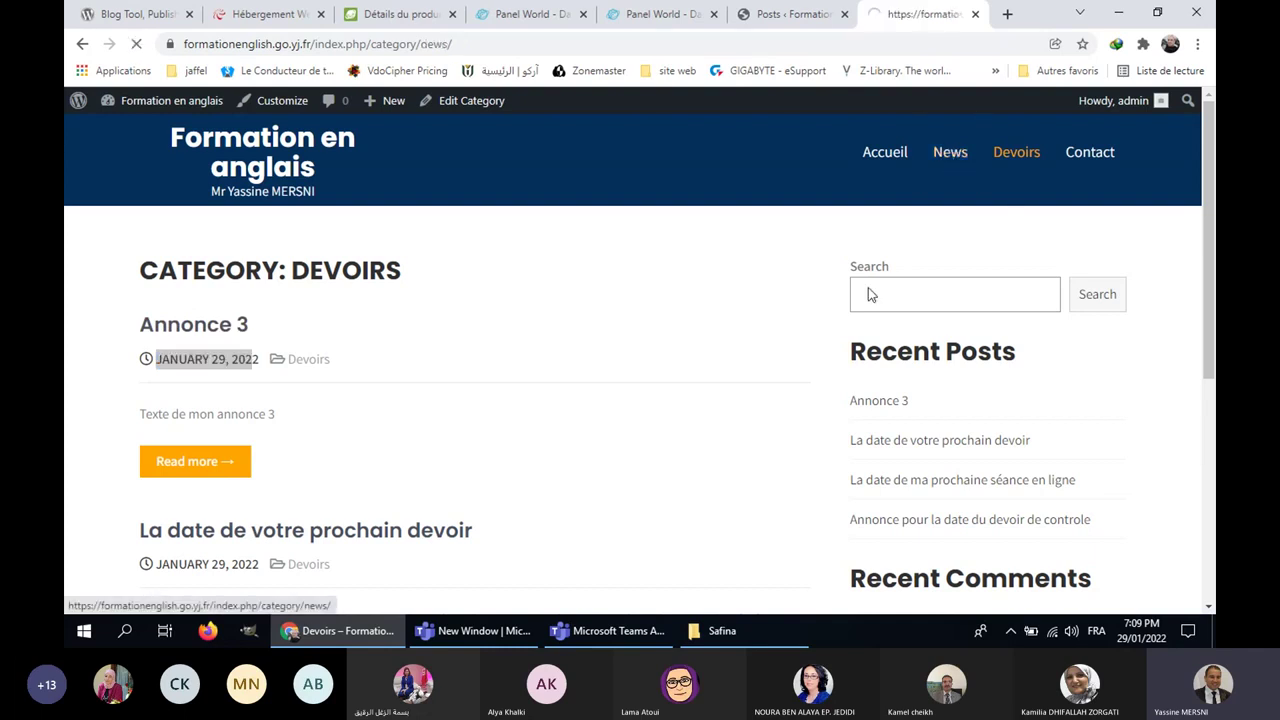
pyautogui.click(1019, 174)
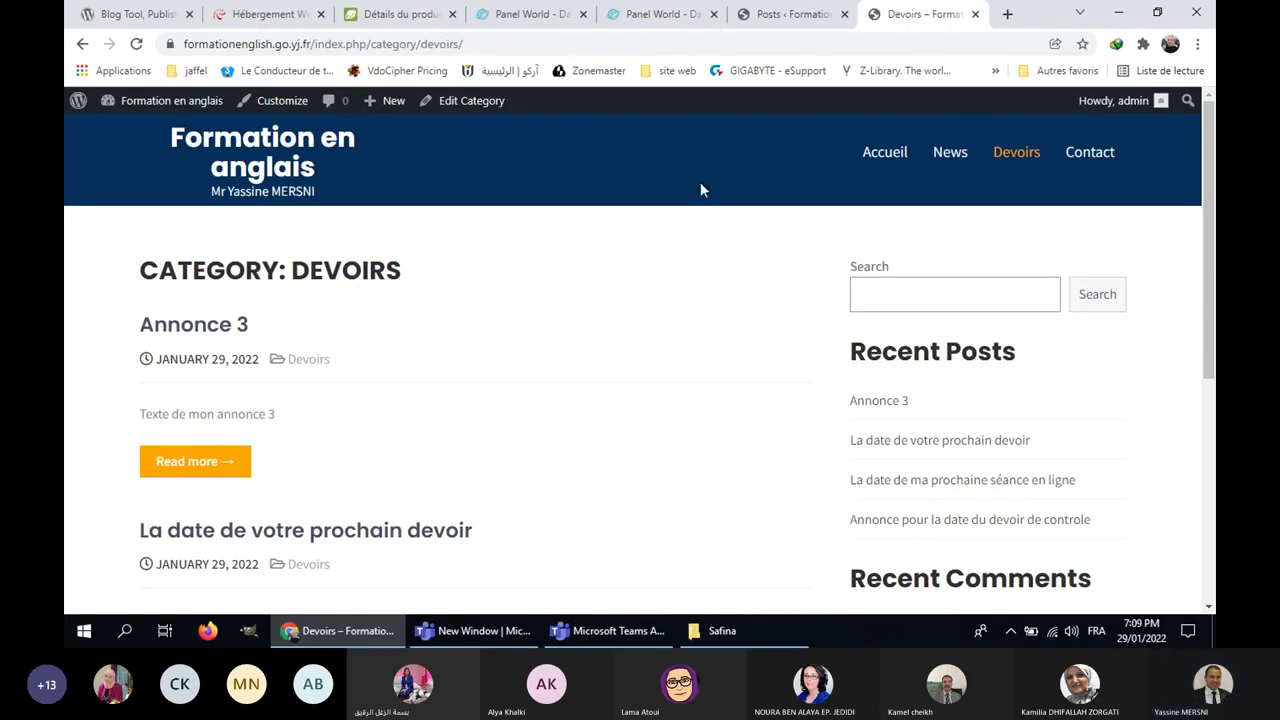
pyautogui.click(798, 22)
pyautogui.moveTo(127, 326)
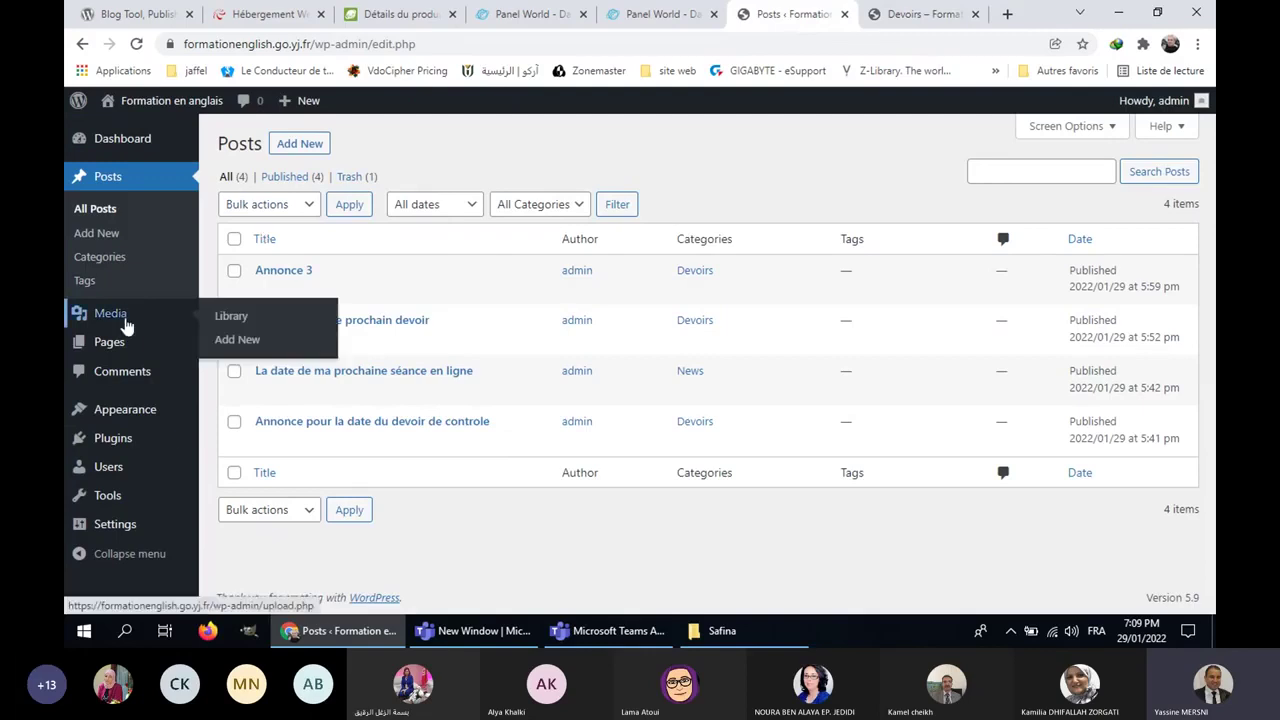
pyautogui.moveTo(172, 448)
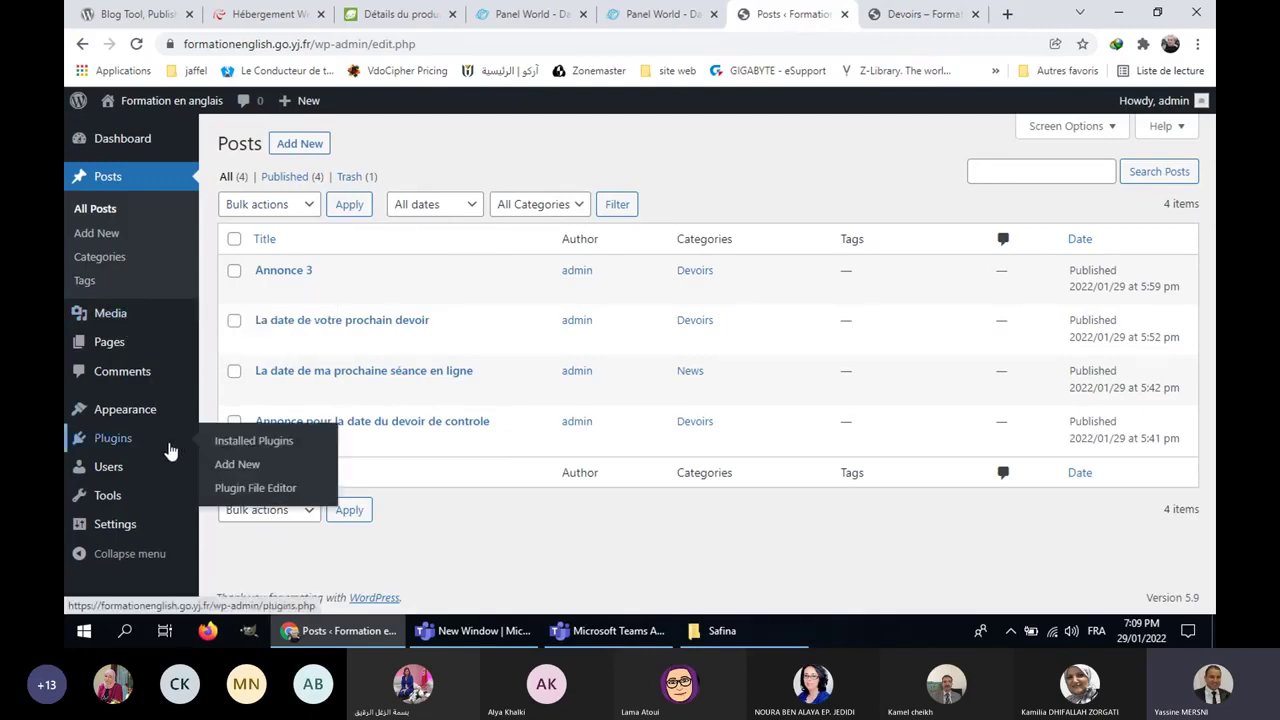
pyautogui.moveTo(157, 412)
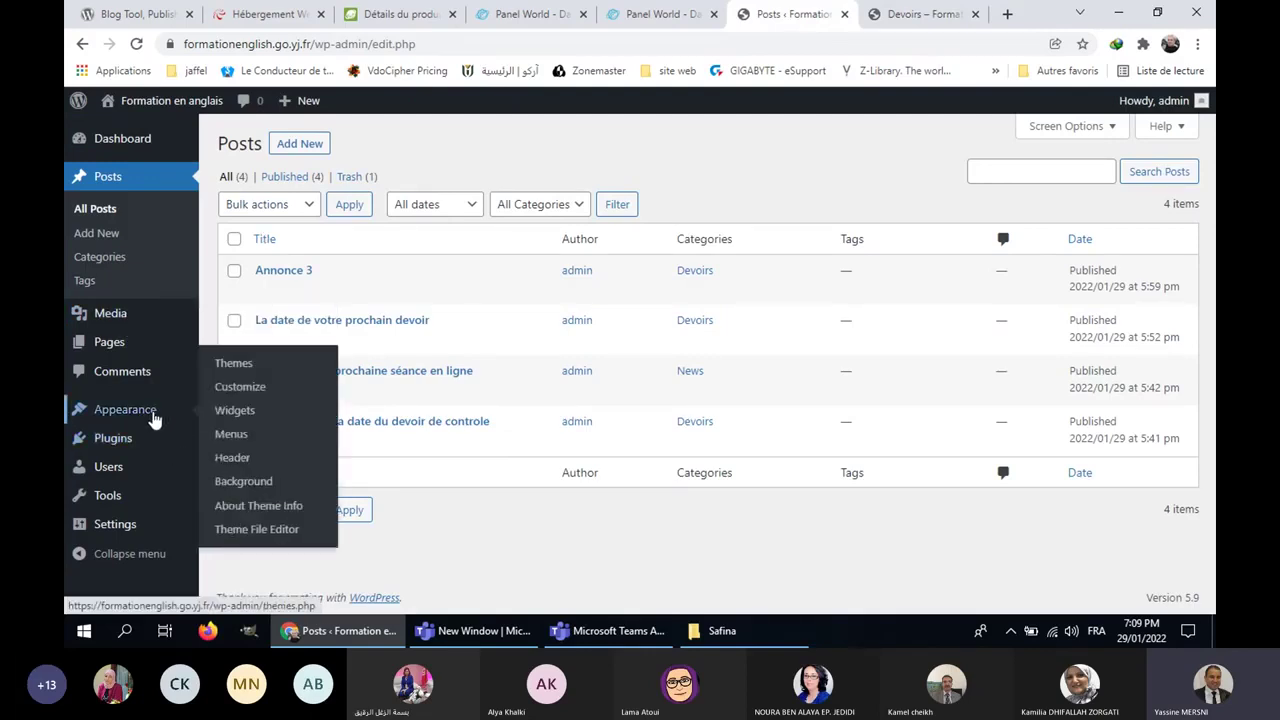
# Step: Look through all the posts in the Devoirs category on the public site
pyautogui.click(935, 22)
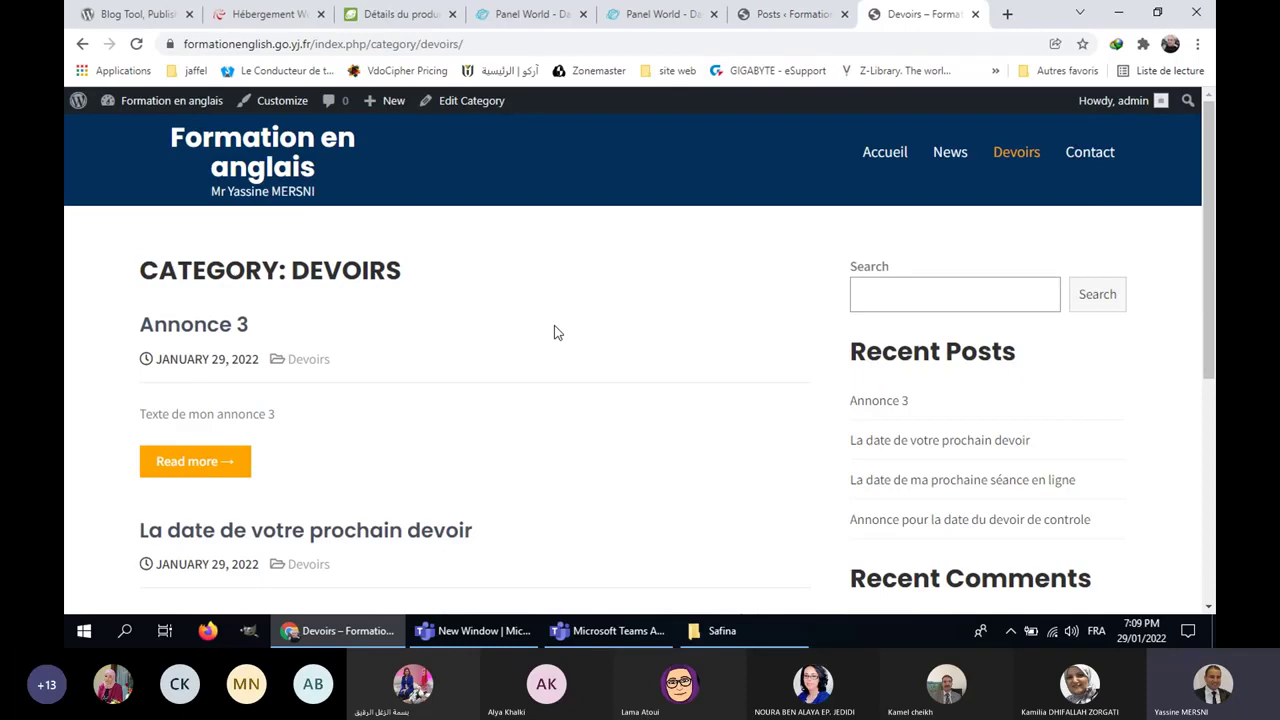
pyautogui.scroll(-3, 557, 338)
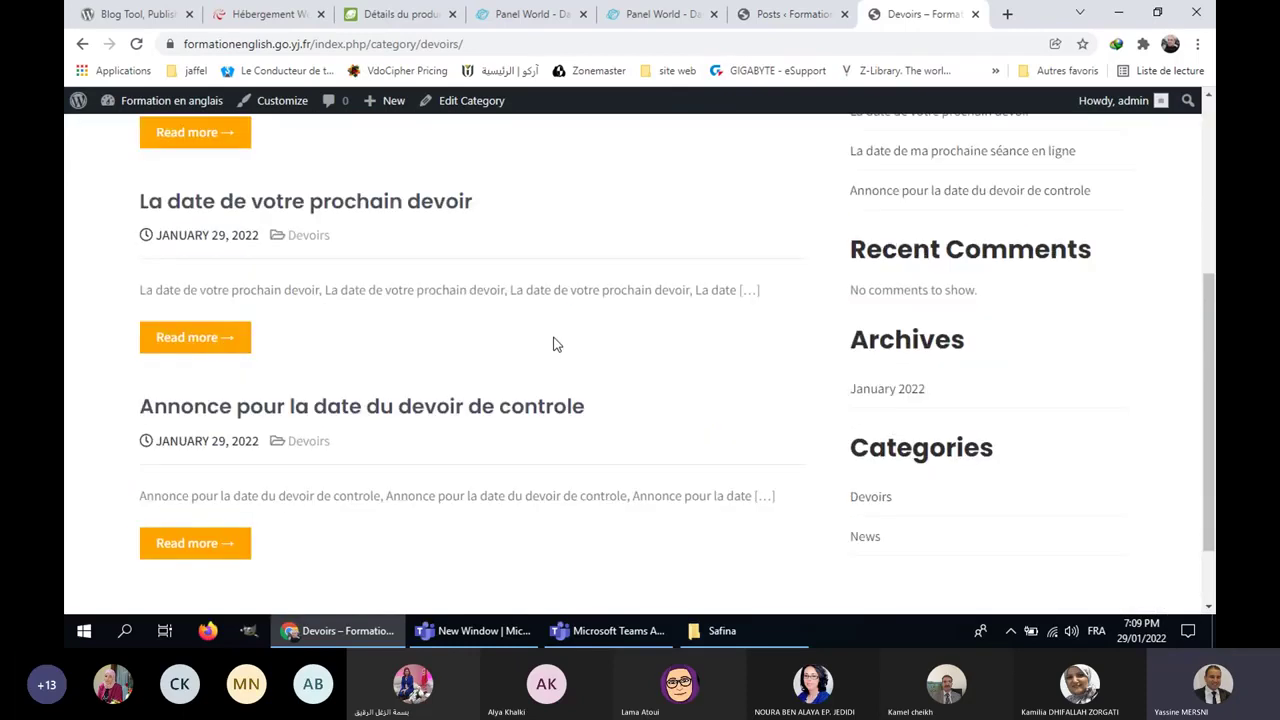
pyautogui.scroll(3, 557, 344)
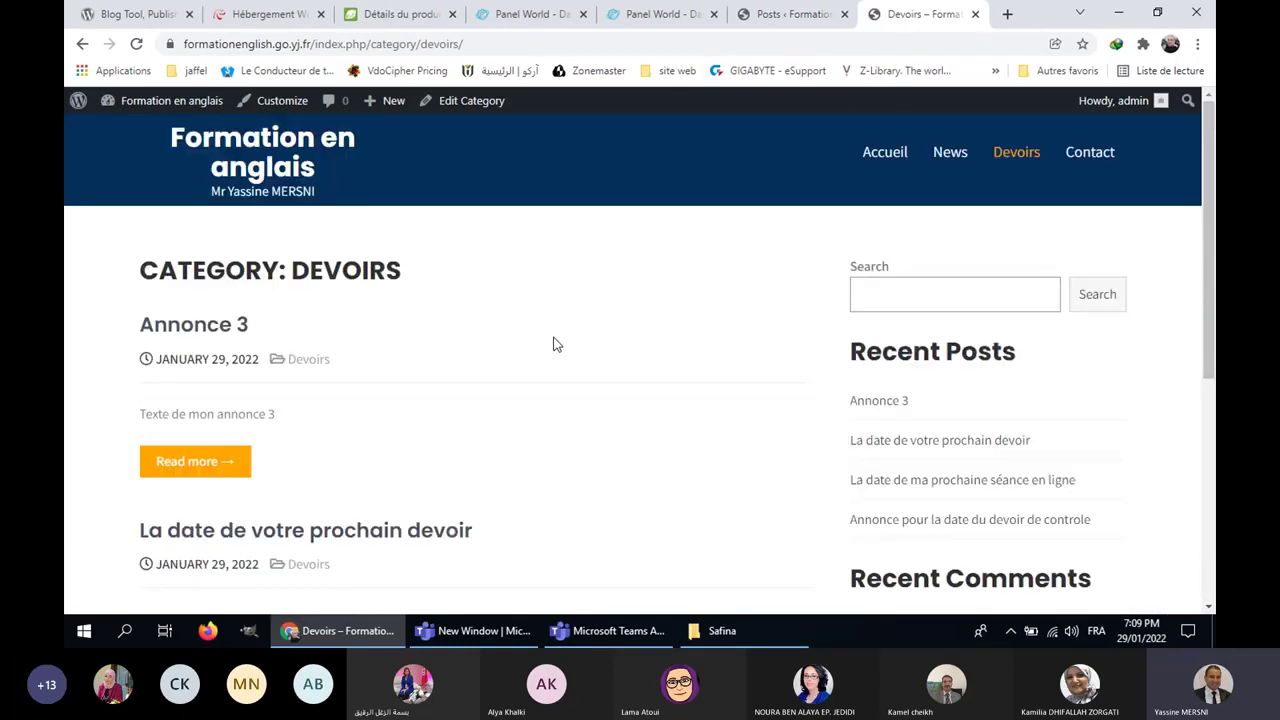
pyautogui.scroll(-5, 560, 359)
pyautogui.scroll(5, 563, 370)
# Step: Reopen the Accueil page on the public site and look over its content
pyautogui.click(915, 122)
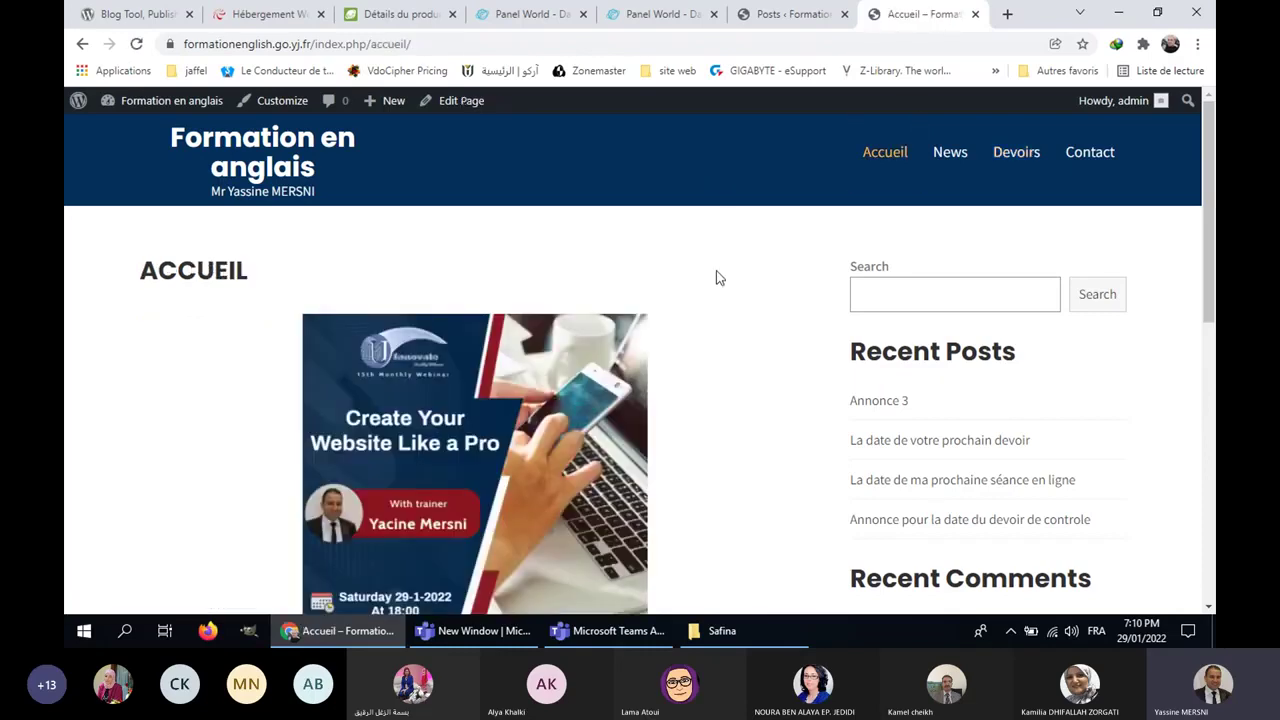
pyautogui.scroll(-3, 720, 285)
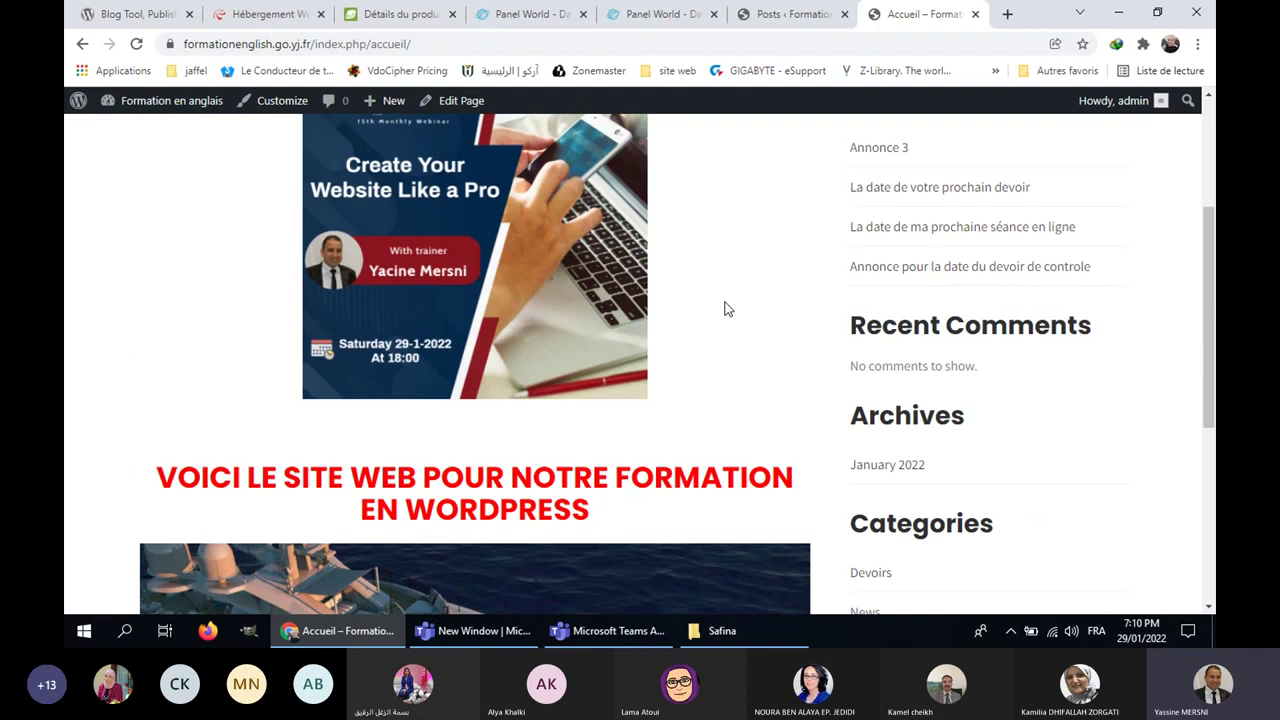
pyautogui.scroll(3, 727, 309)
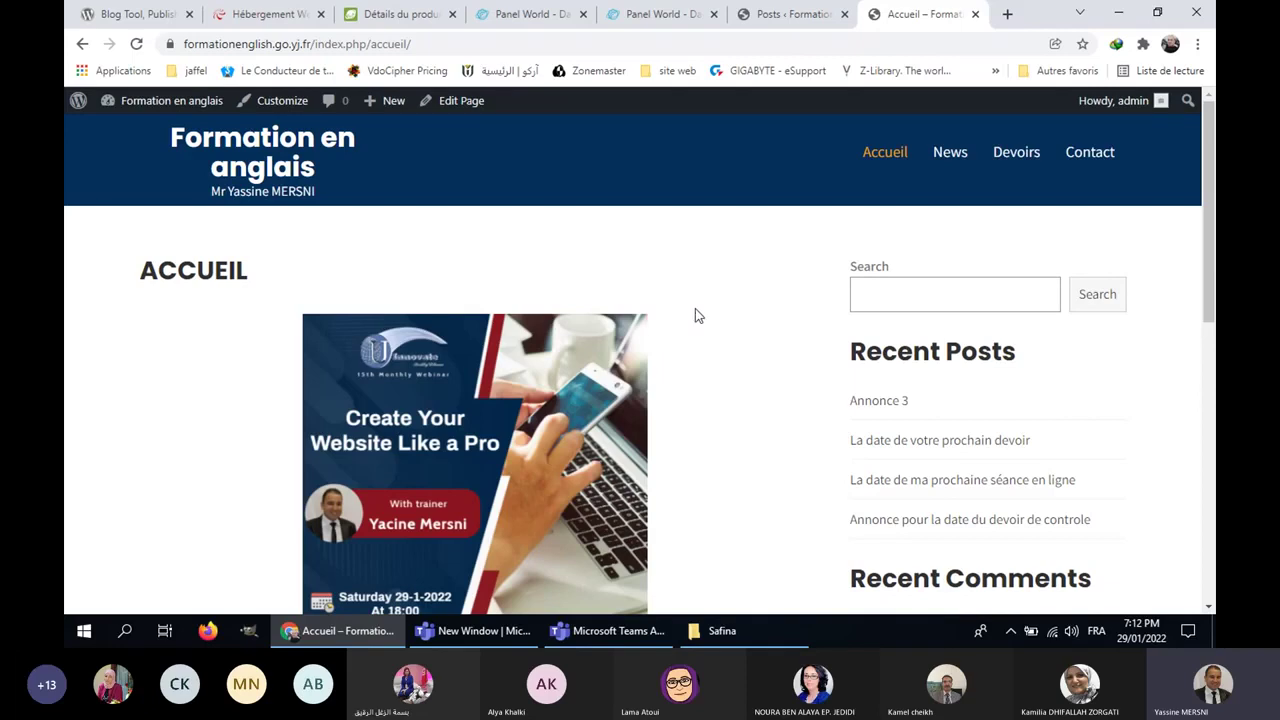
# Step: Return to the site's admin area and open the list of installed themes
pyautogui.click(785, 22)
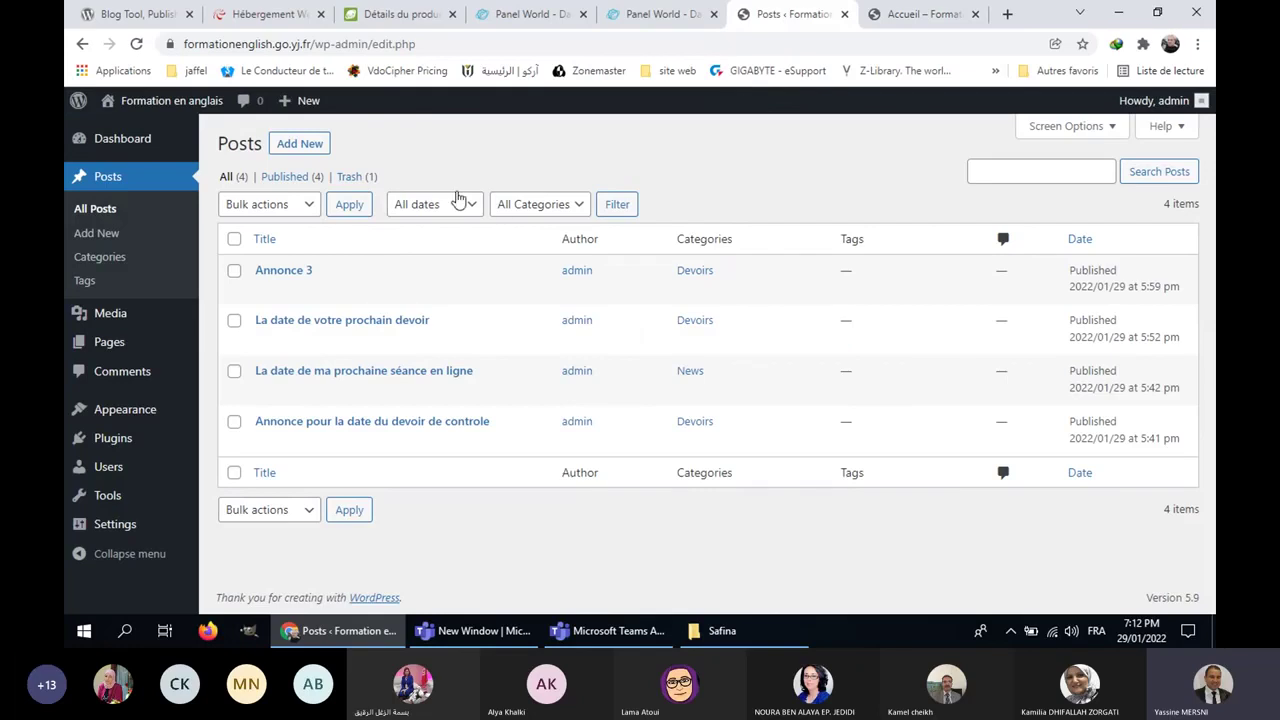
pyautogui.moveTo(152, 440)
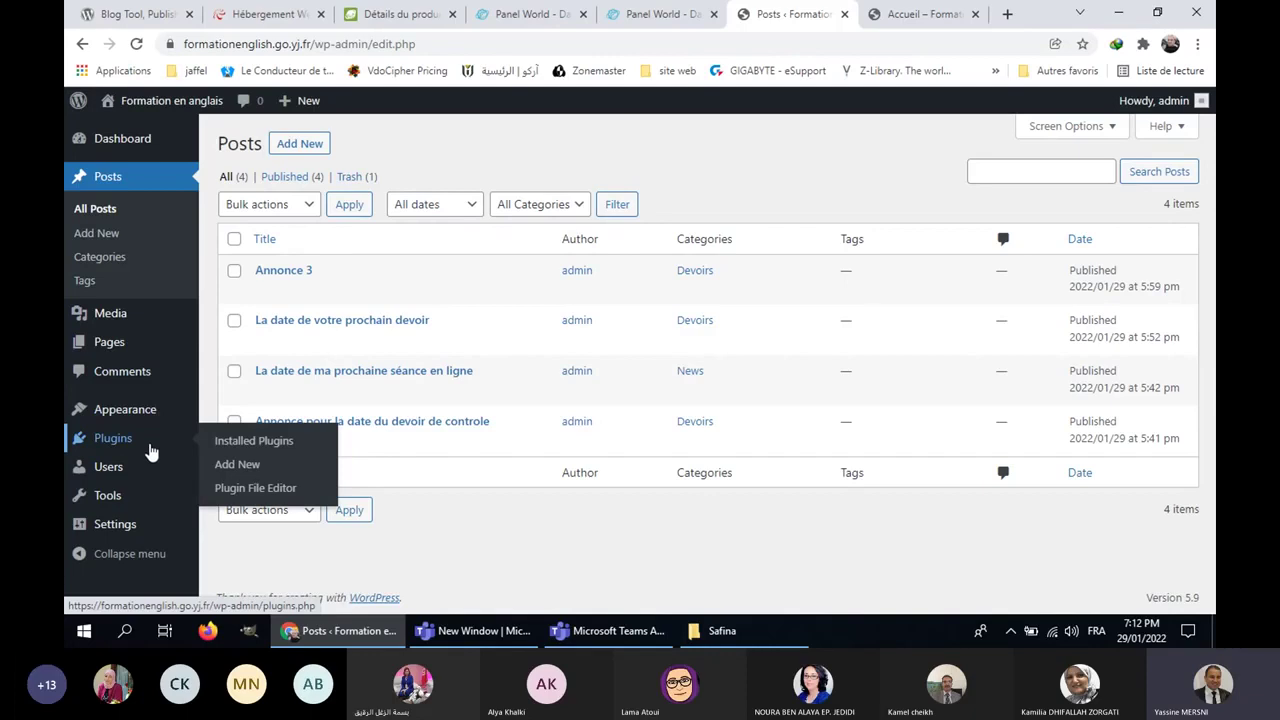
pyautogui.moveTo(172, 420)
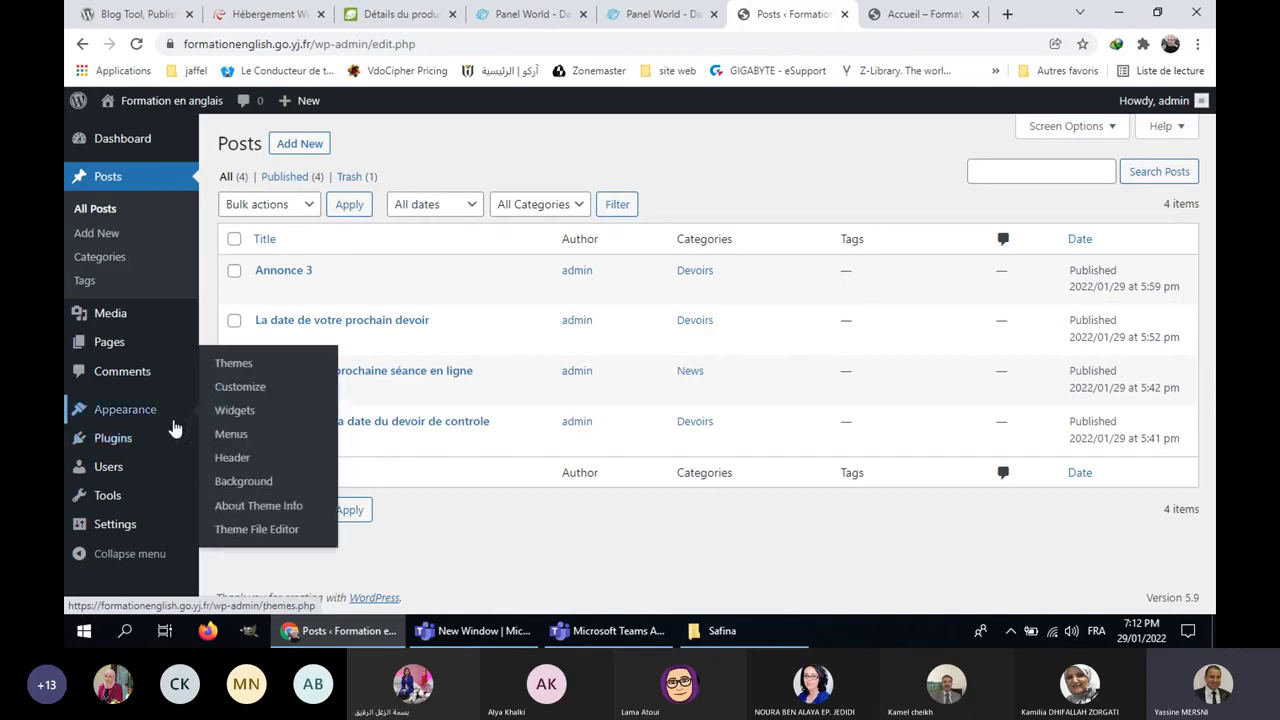
pyautogui.click(257, 368)
# Step: Look over the Accueil page's current theme design on the public site
pyautogui.click(928, 14)
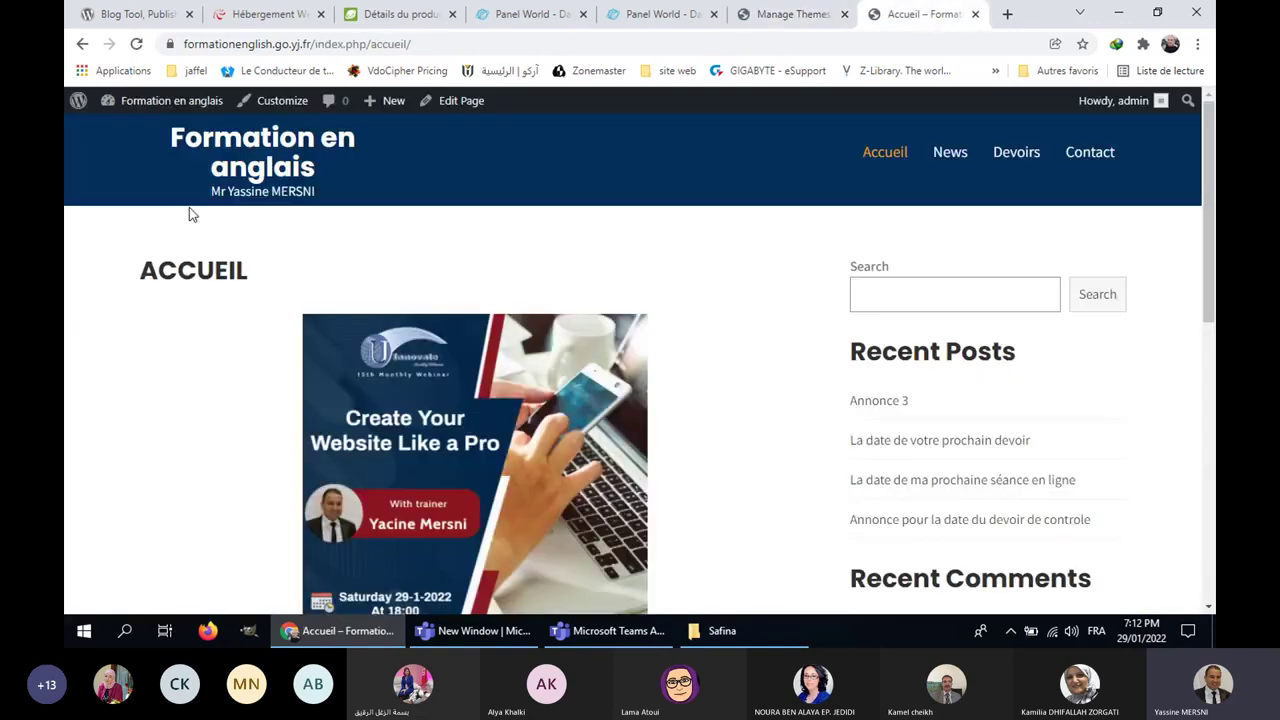
pyautogui.scroll(-10, 184, 234)
pyautogui.scroll(9, 149, 252)
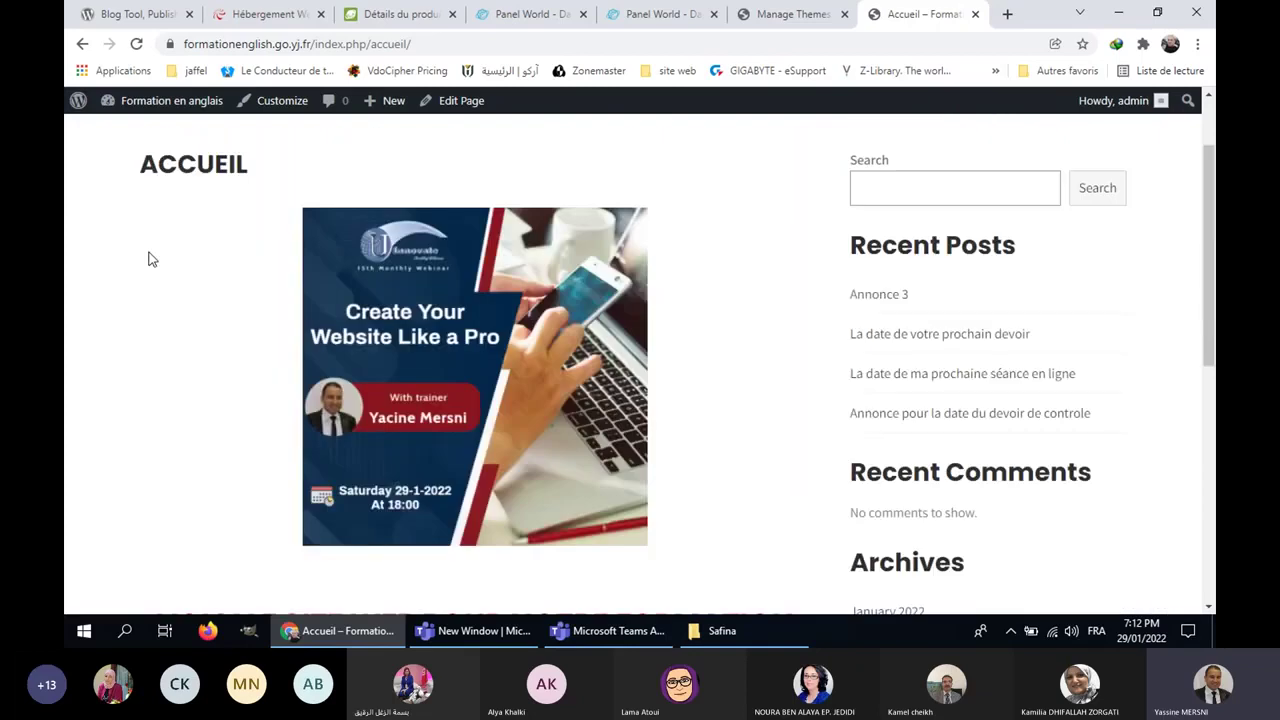
pyautogui.scroll(1, 149, 260)
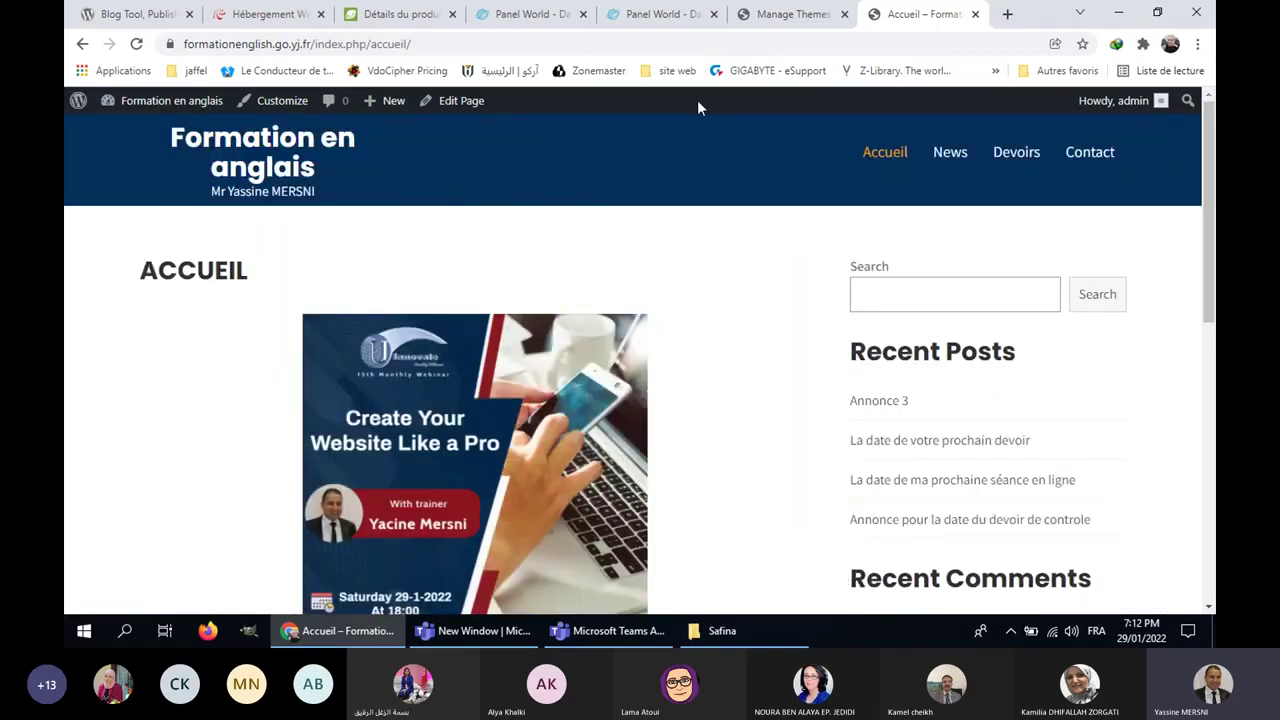
# Step: Go back to the installed themes in the admin area, open the catalogue for adding themes and look over the popular ones
pyautogui.hotkey('ctrl', 'shift', 'Tab')
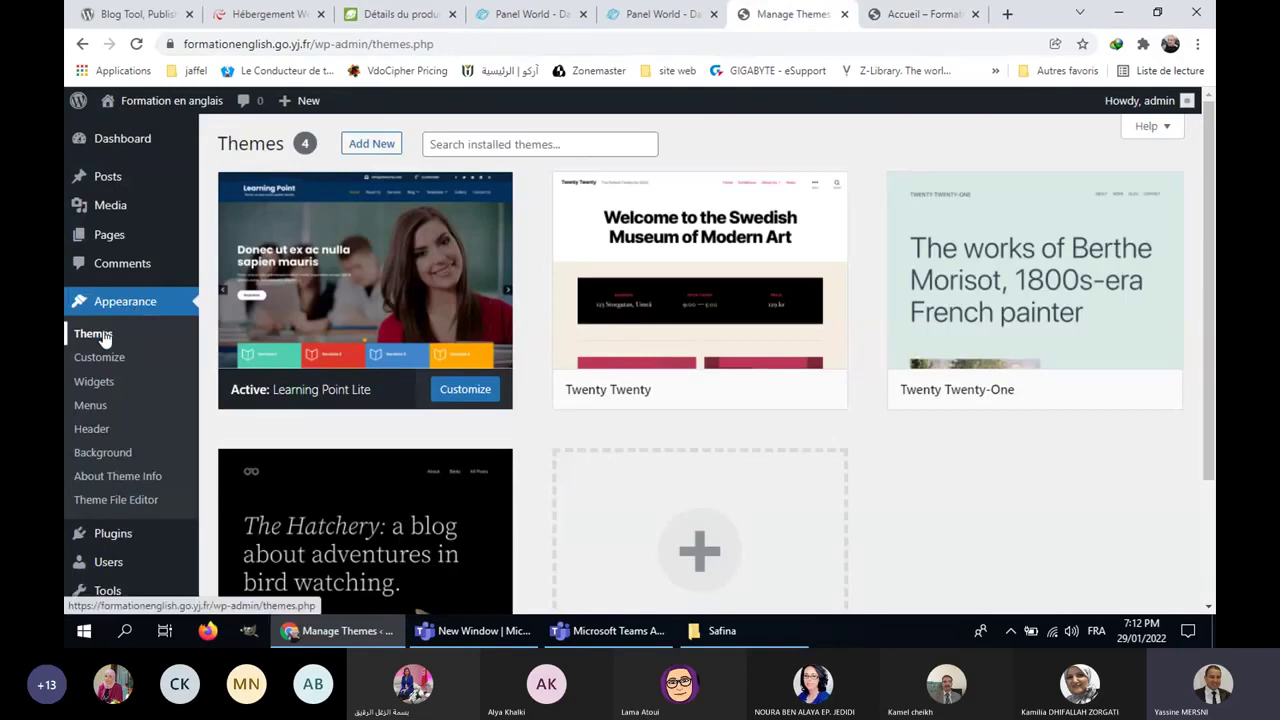
pyautogui.click(104, 337)
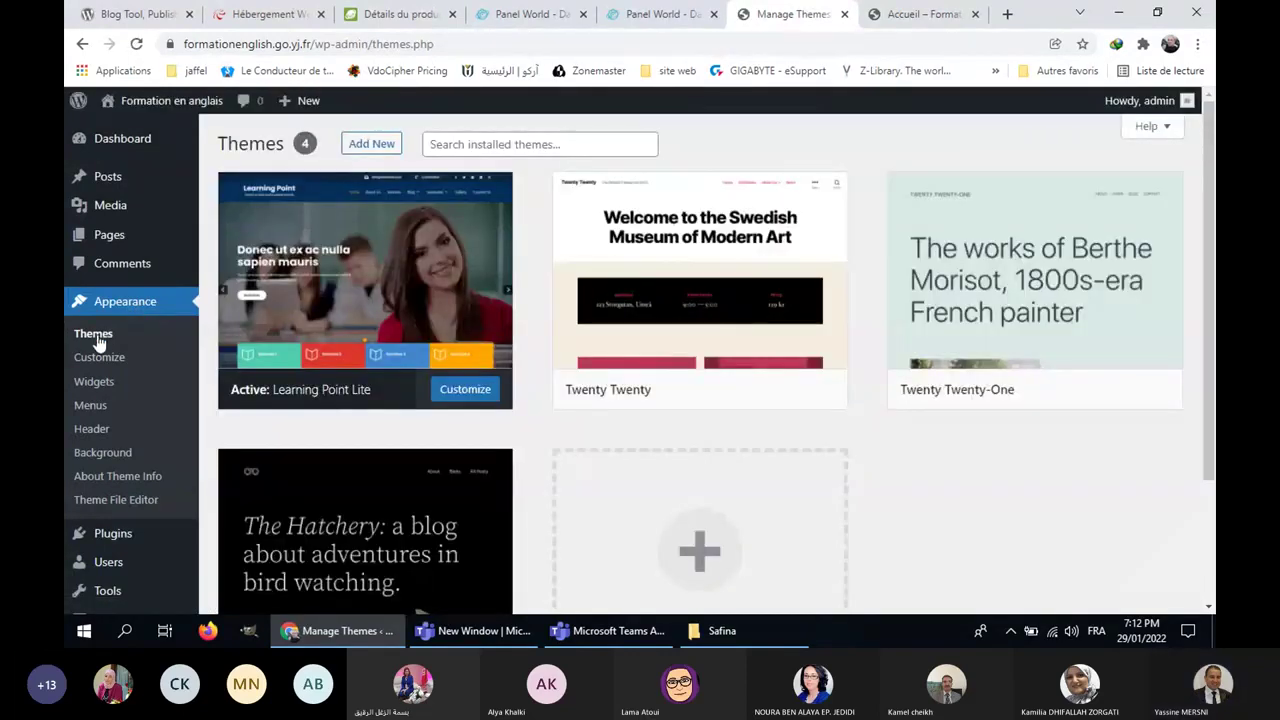
pyautogui.moveTo(482, 313)
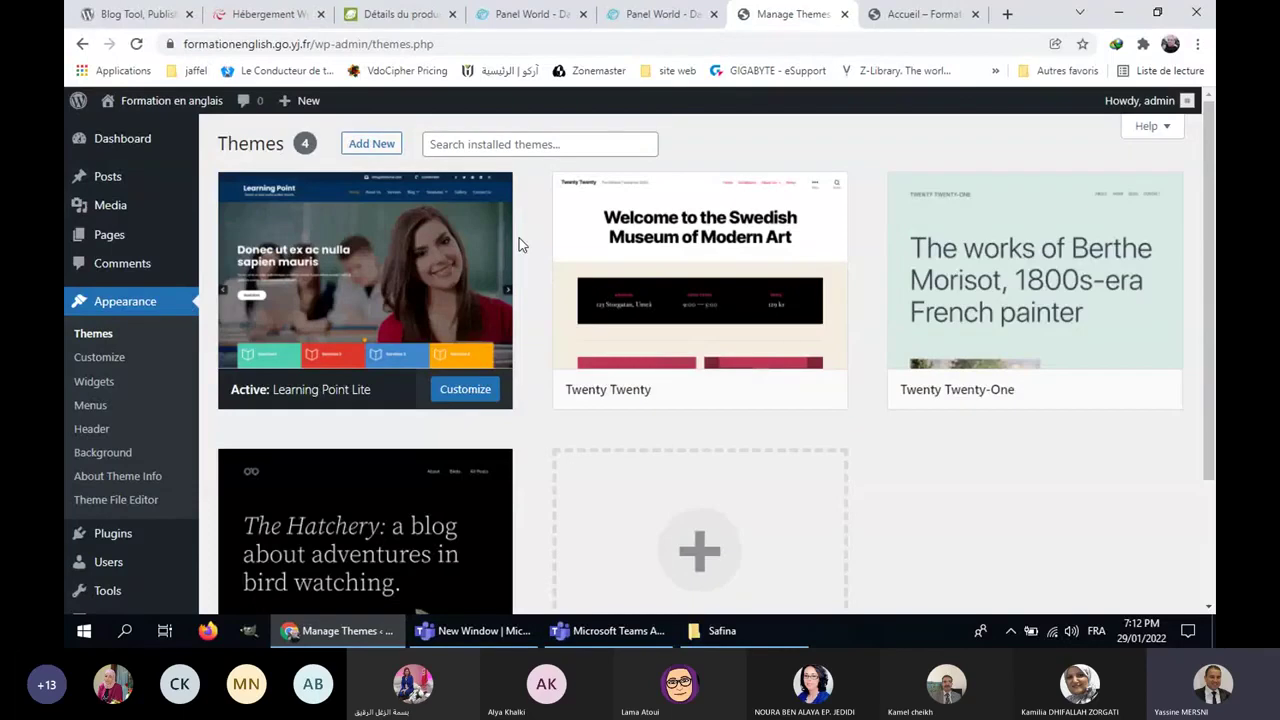
pyautogui.click(371, 147)
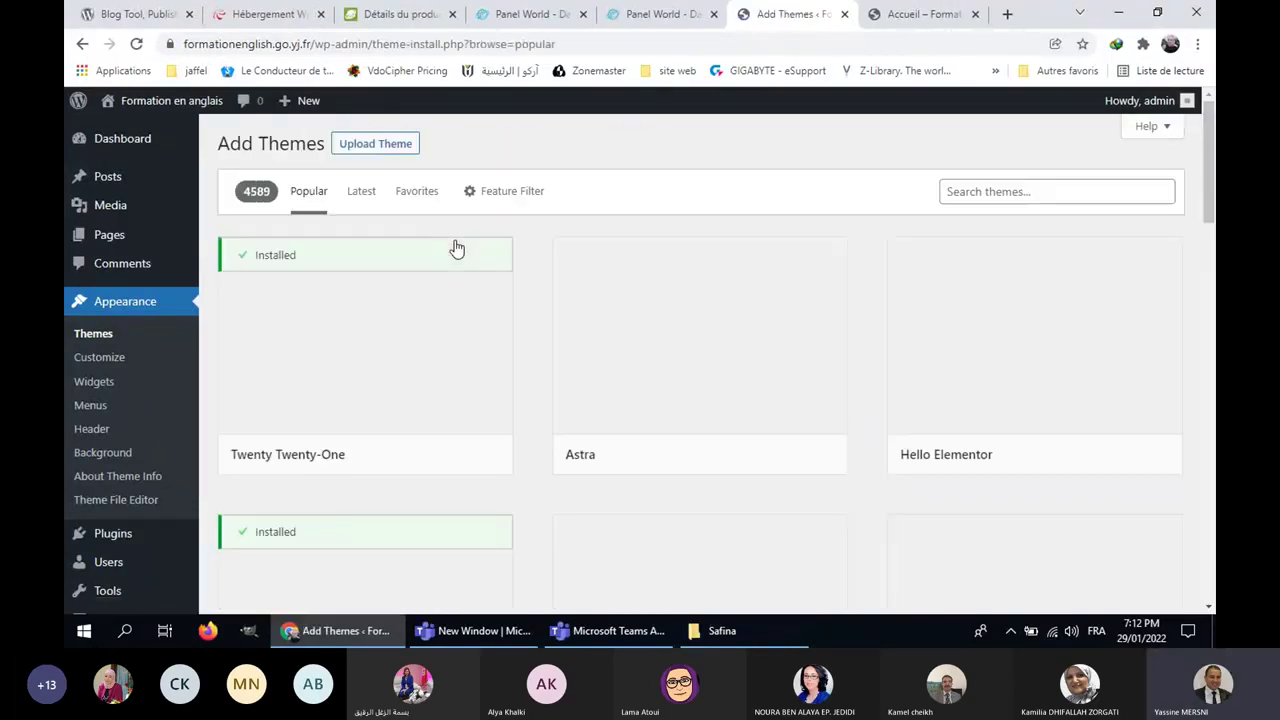
pyautogui.scroll(-2, 629, 376)
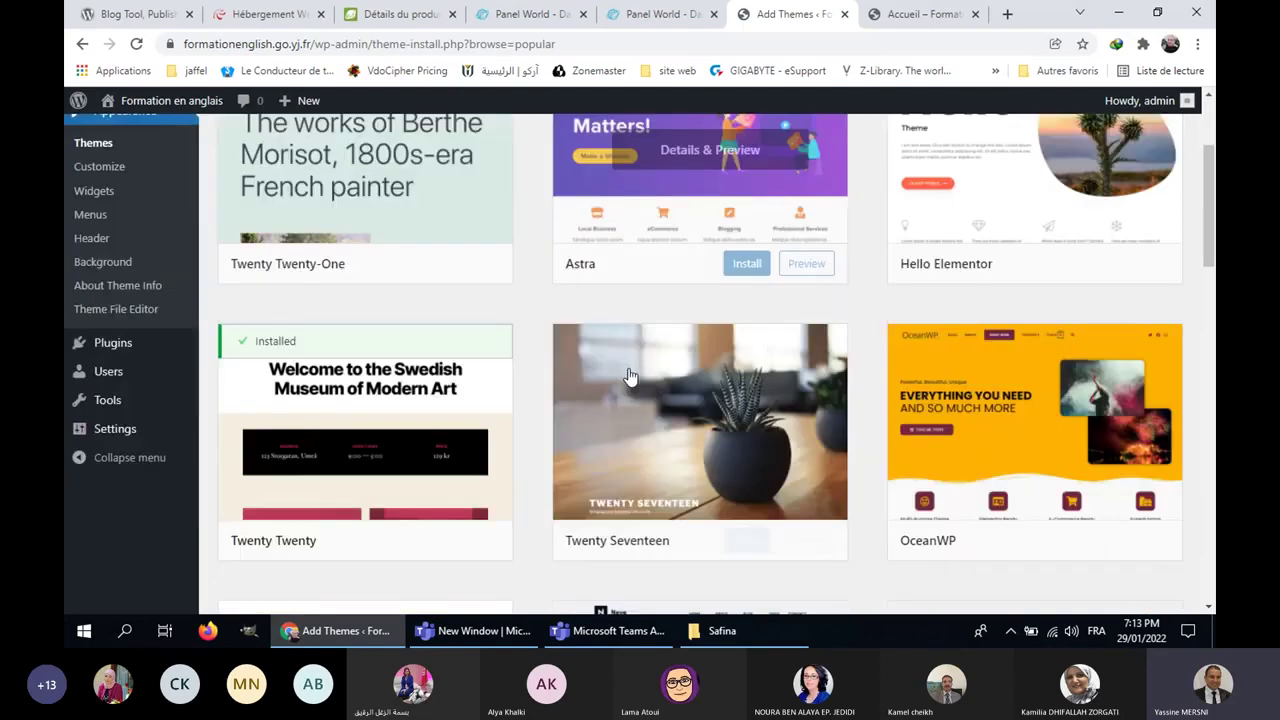
pyautogui.scroll(-1, 863, 416)
pyautogui.scroll(3, 863, 416)
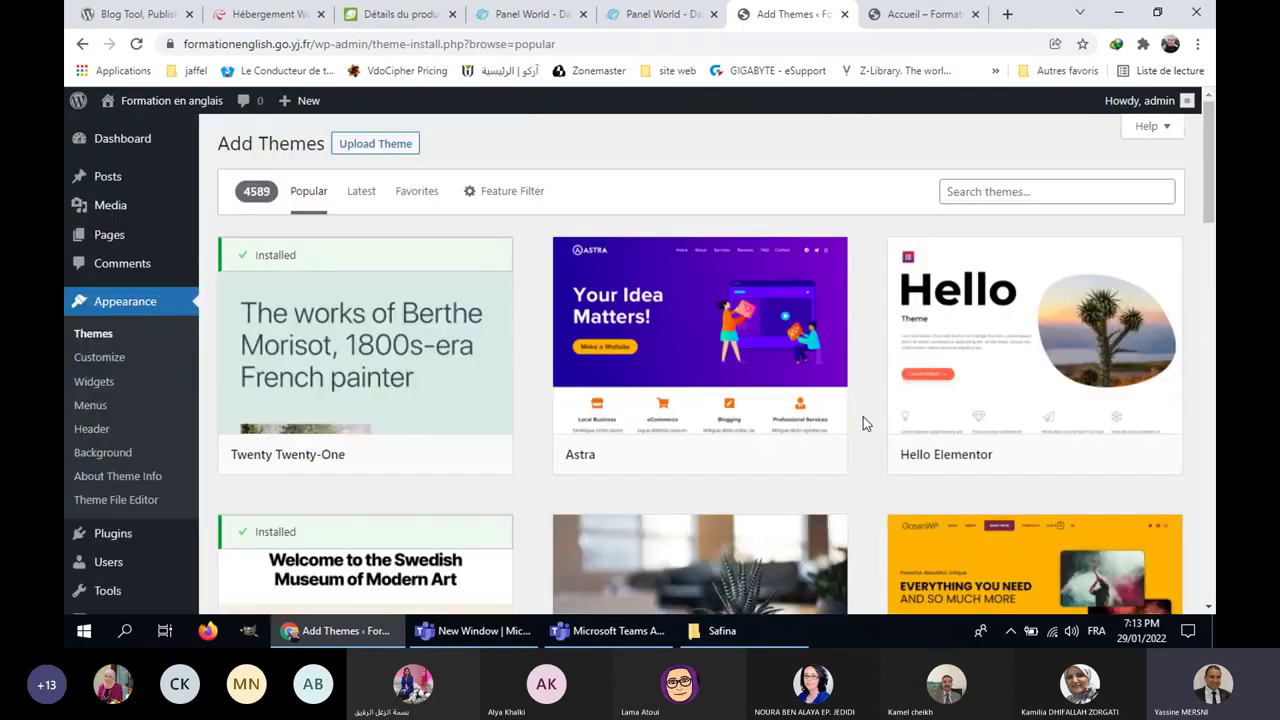
# Step: Search the theme catalogue for LEARNING
pyautogui.click(987, 183)
pyautogui.write('LEA')
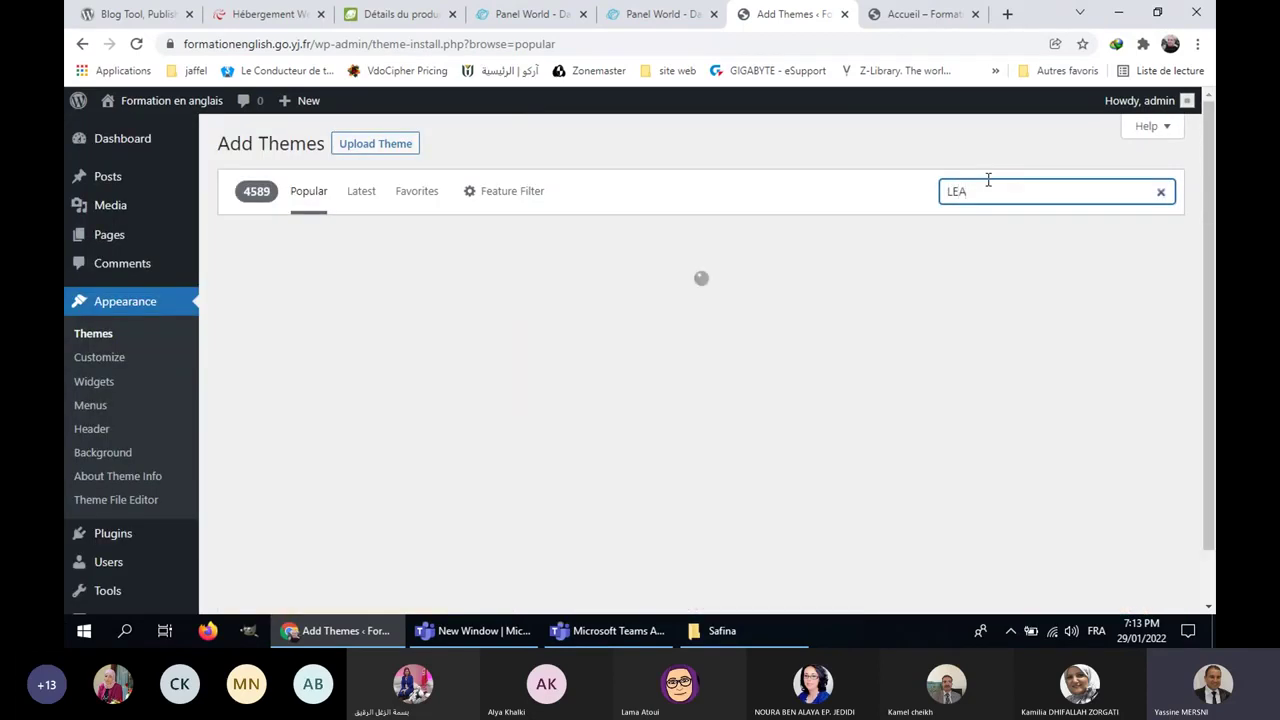
pyautogui.write('N ING')
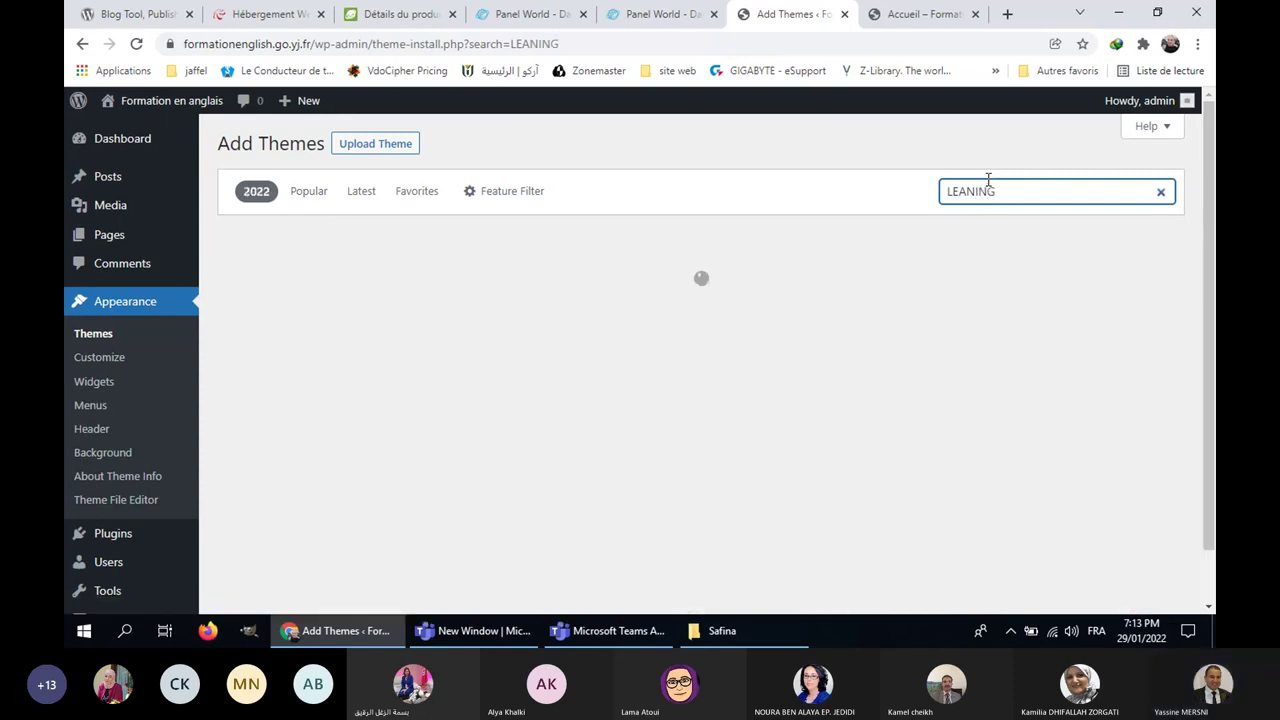
pyautogui.click(967, 192)
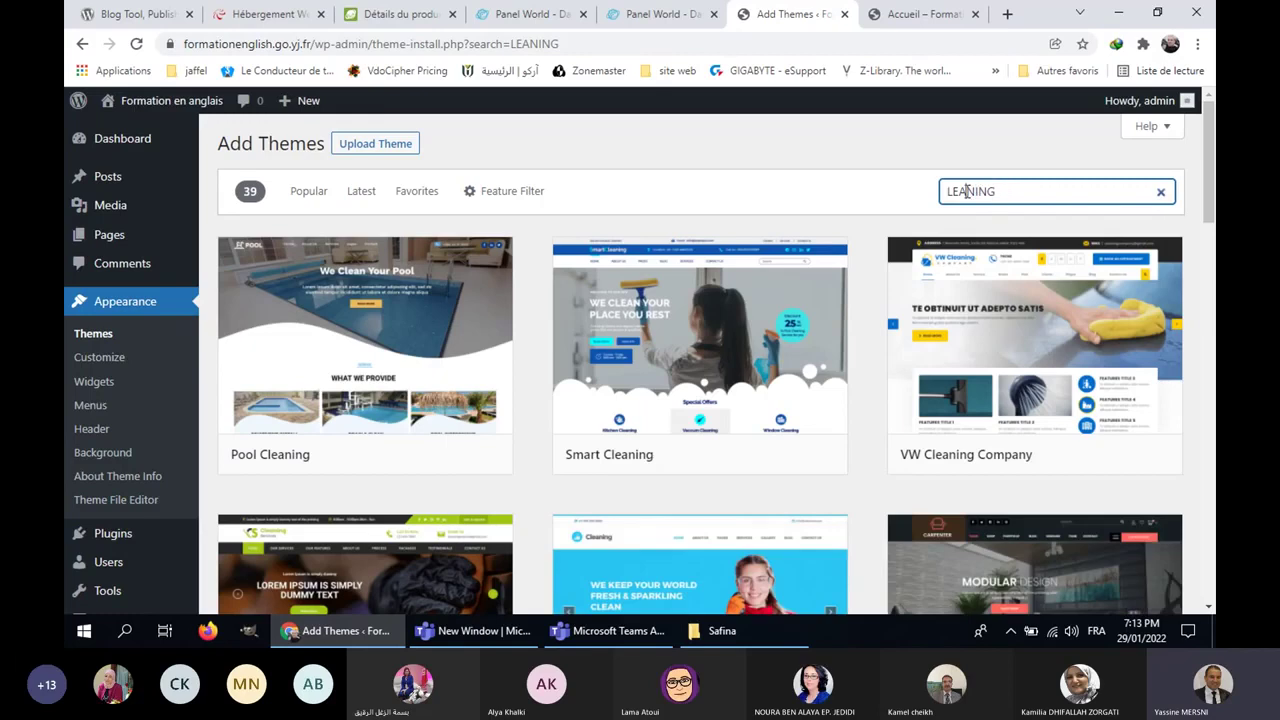
pyautogui.write('R')
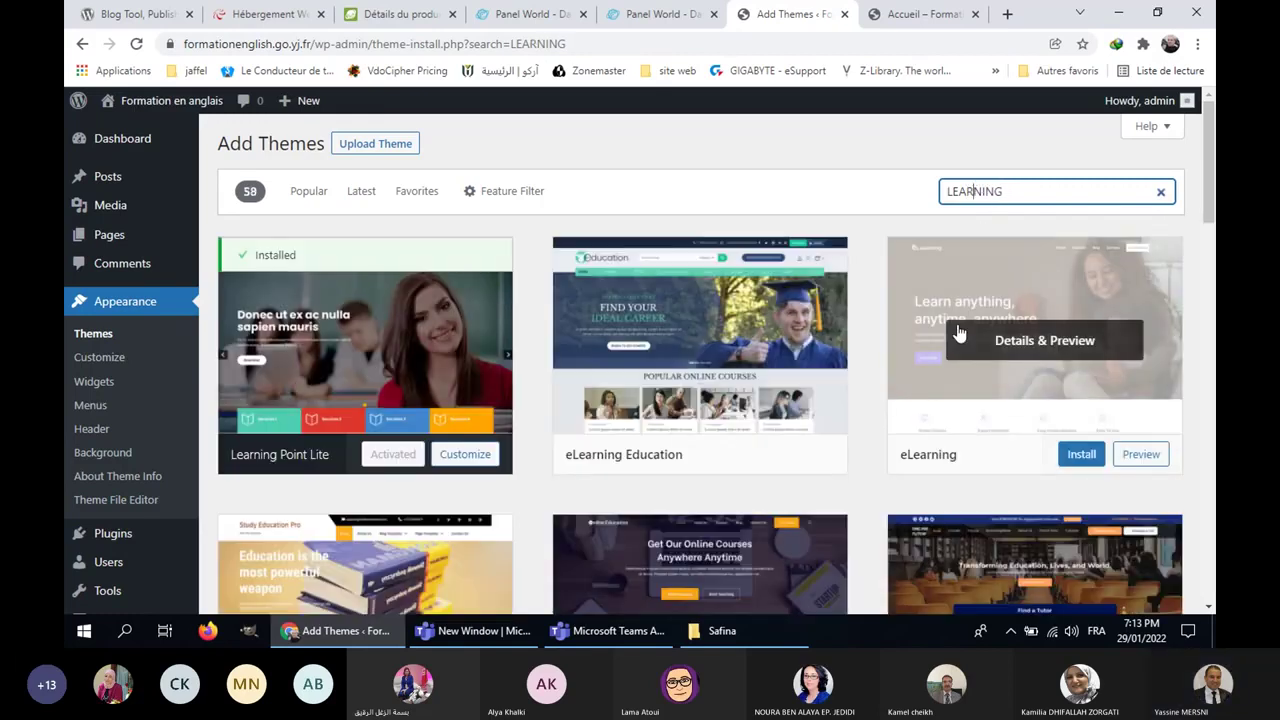
# Step: Examine the theme designs found for LEARNING to choose an alternative look for the site
pyautogui.scroll(-1, 881, 403)
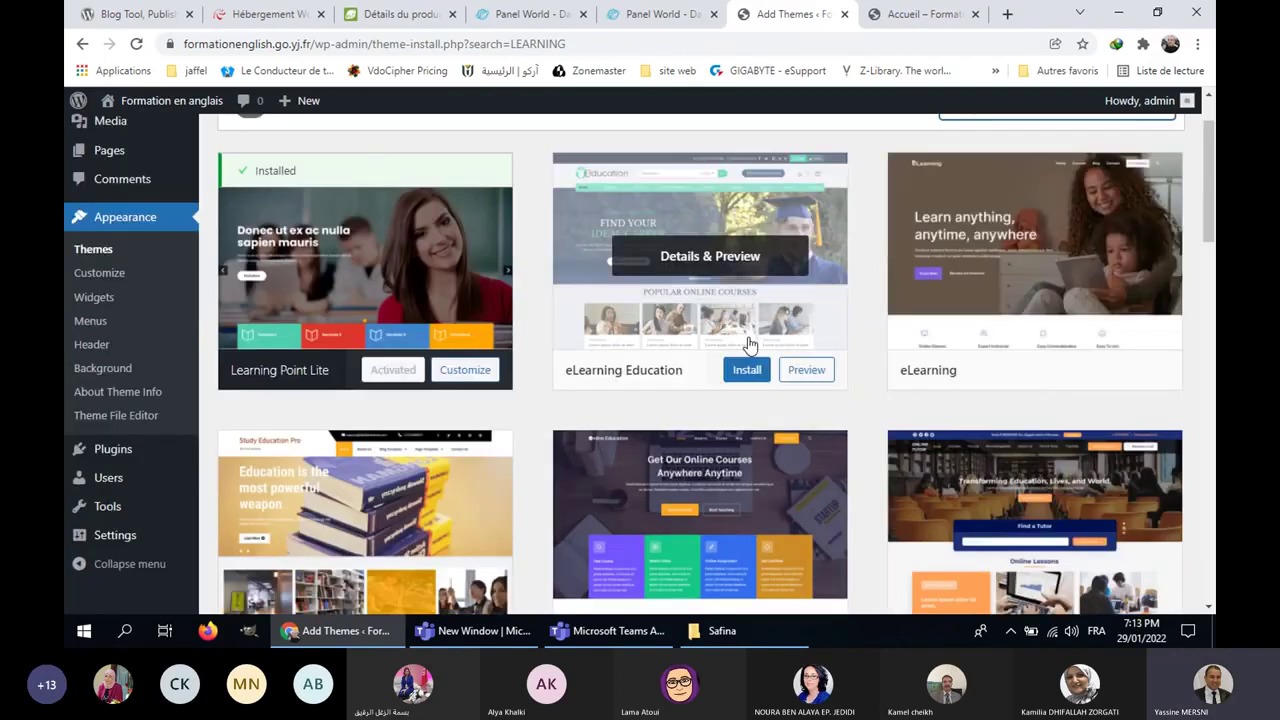
pyautogui.scroll(-5, 716, 353)
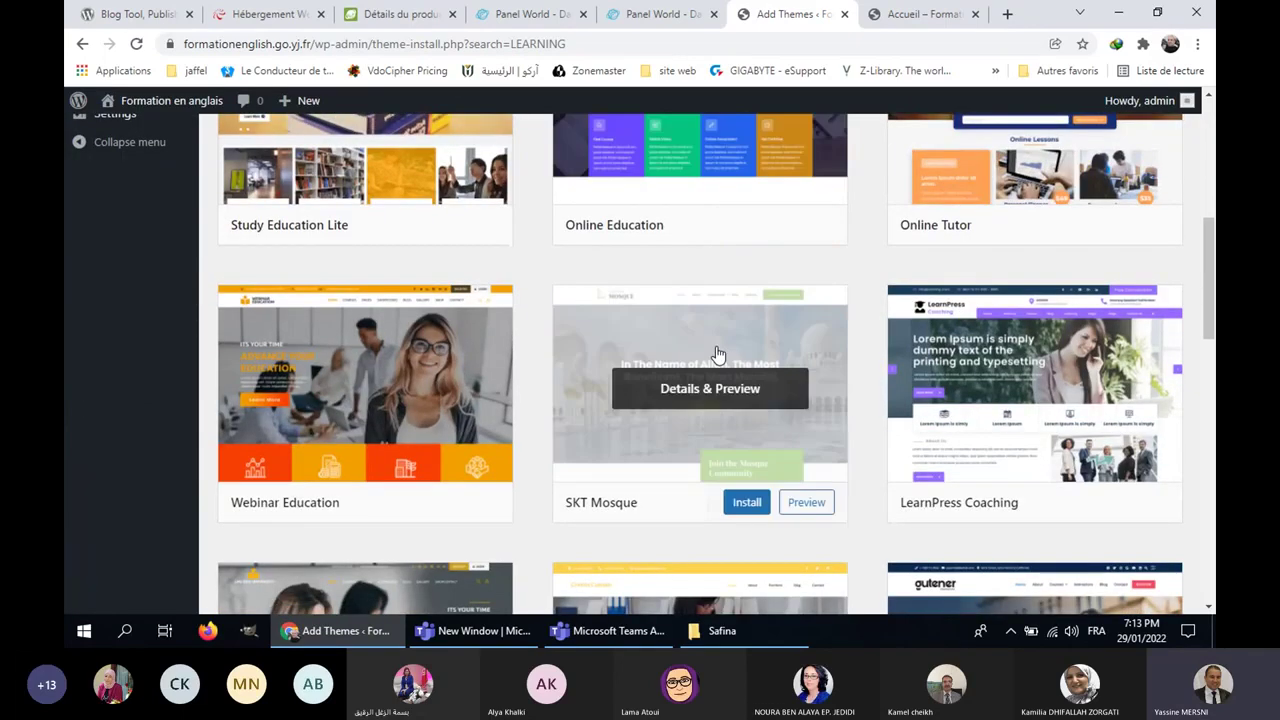
pyautogui.scroll(-1, 716, 353)
pyautogui.scroll(-1, 728, 354)
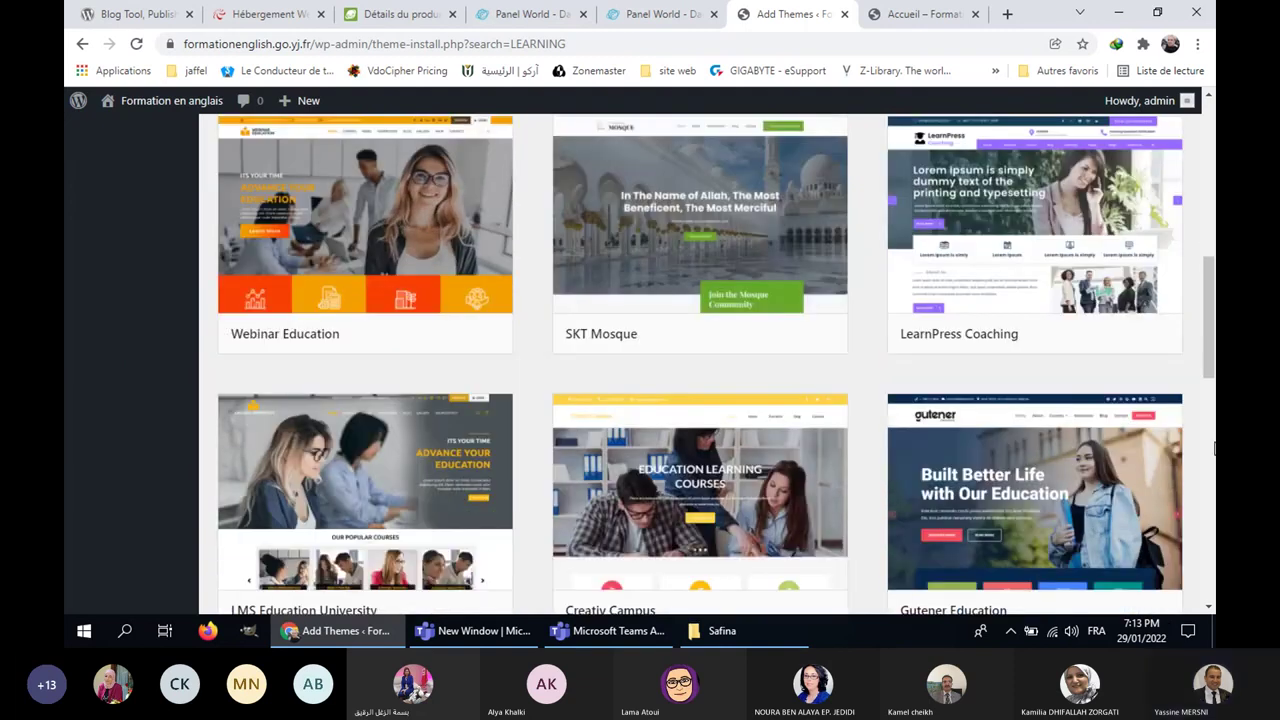
pyautogui.scroll(-8, 1104, 435)
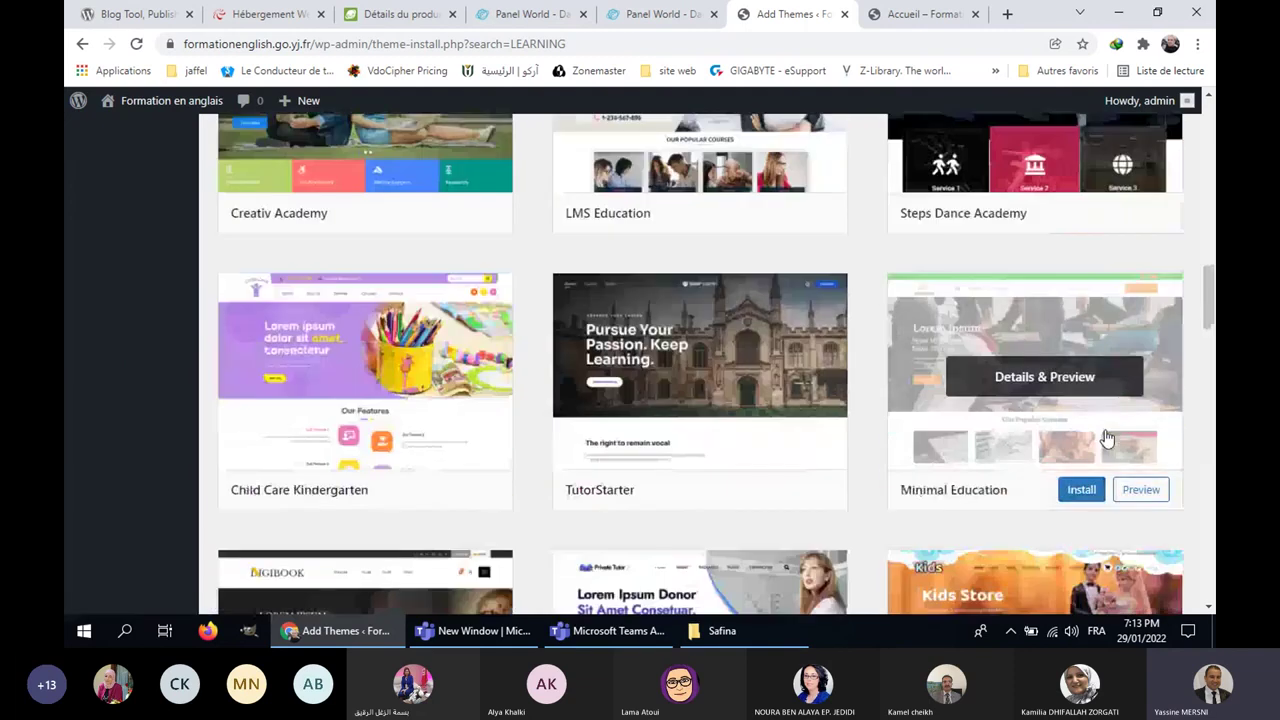
pyautogui.scroll(1, 1104, 435)
pyautogui.scroll(-1, 1107, 440)
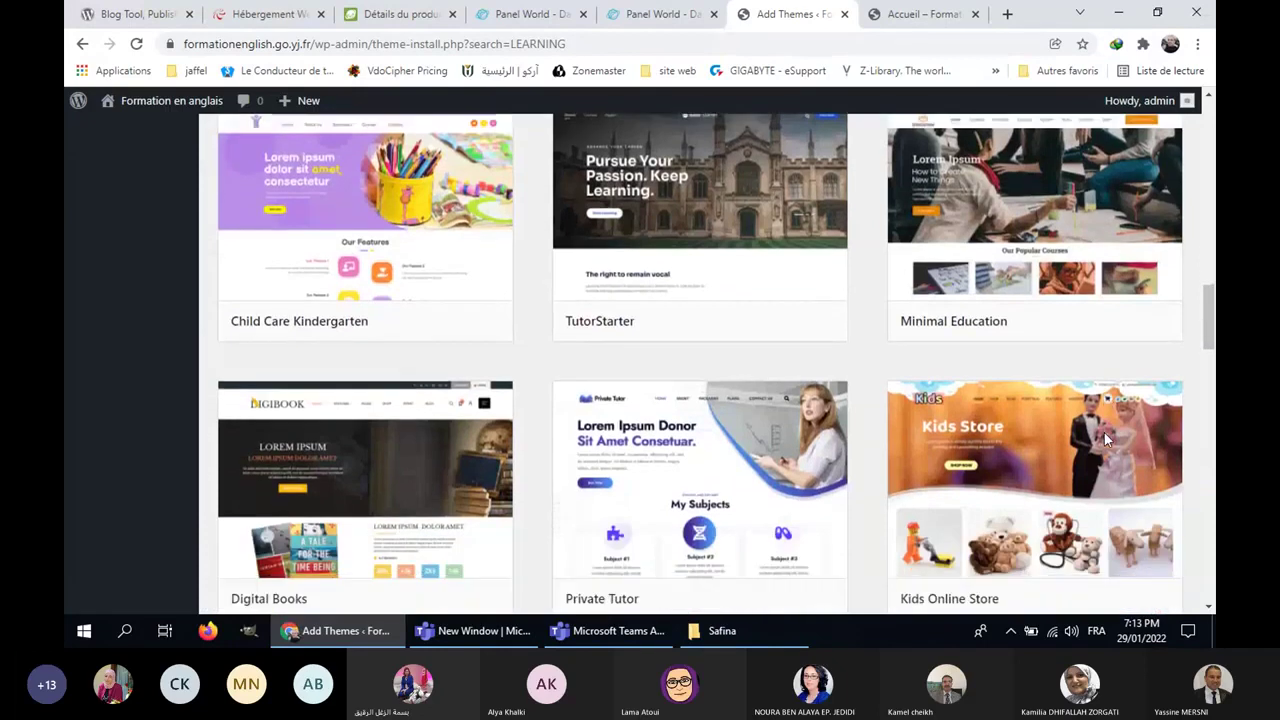
pyautogui.scroll(-3, 1105, 443)
pyautogui.scroll(-2, 1105, 443)
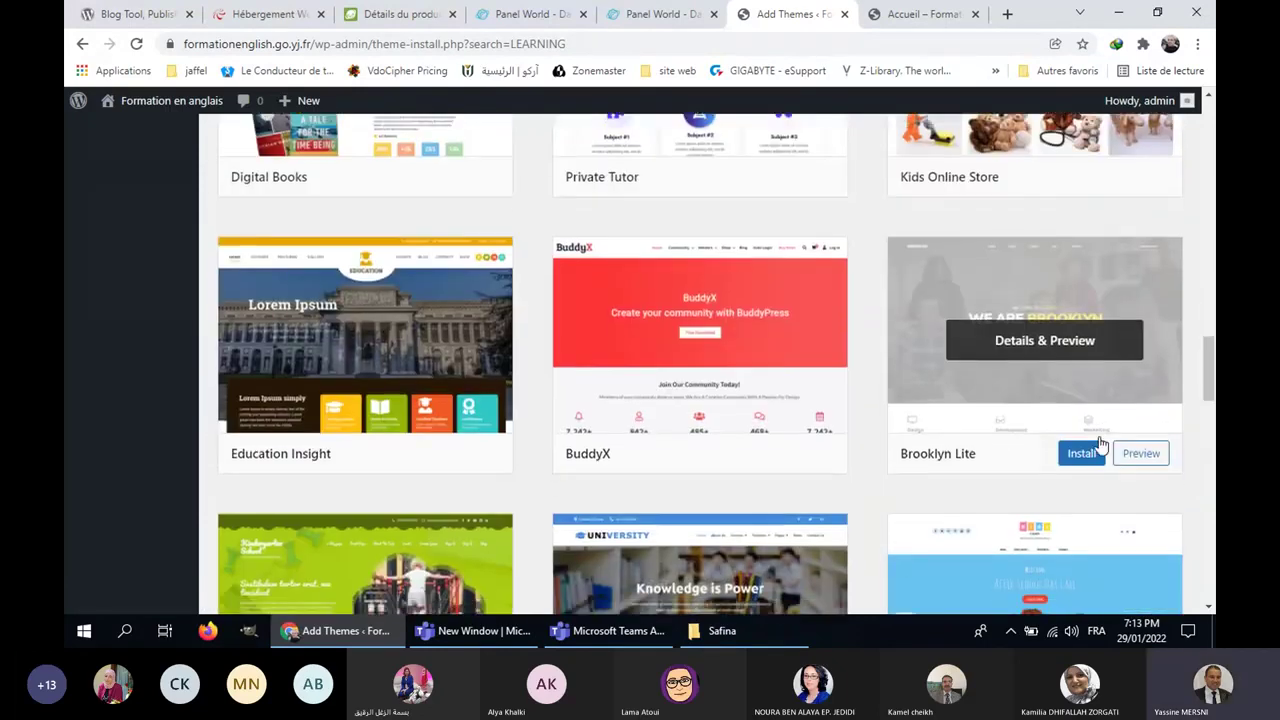
pyautogui.scroll(-1, 1103, 444)
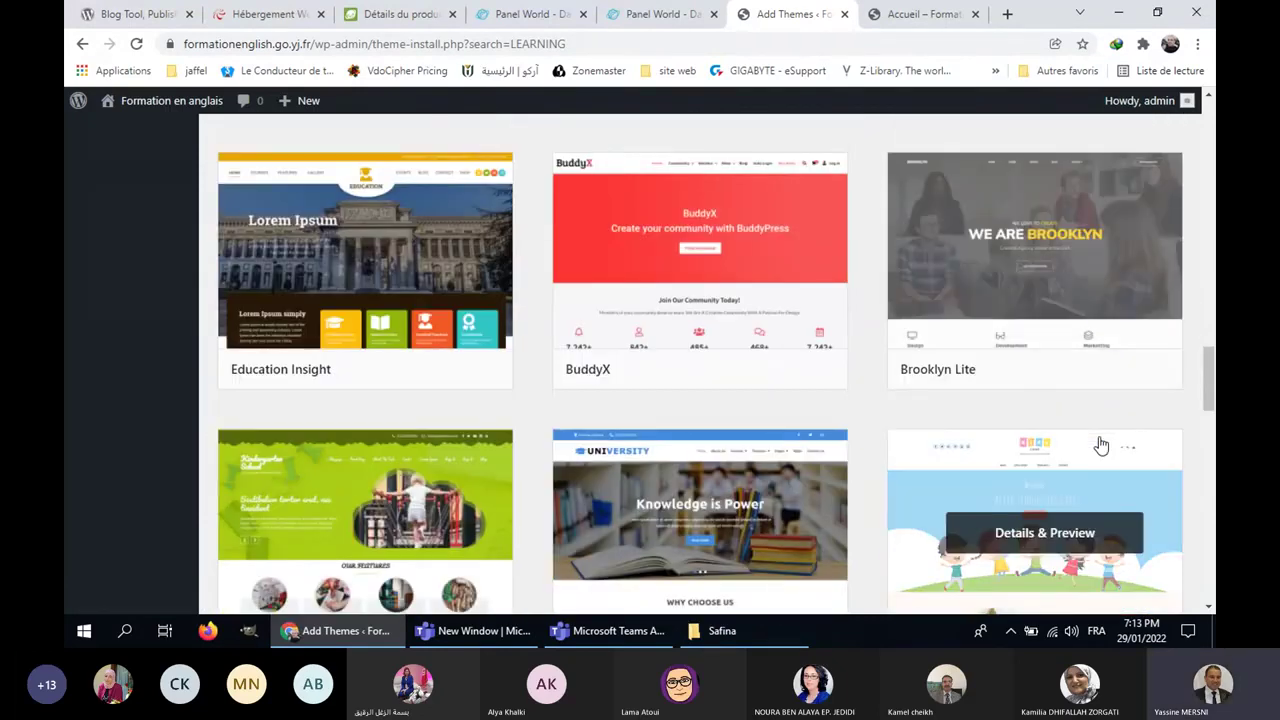
pyautogui.scroll(-4, 1101, 444)
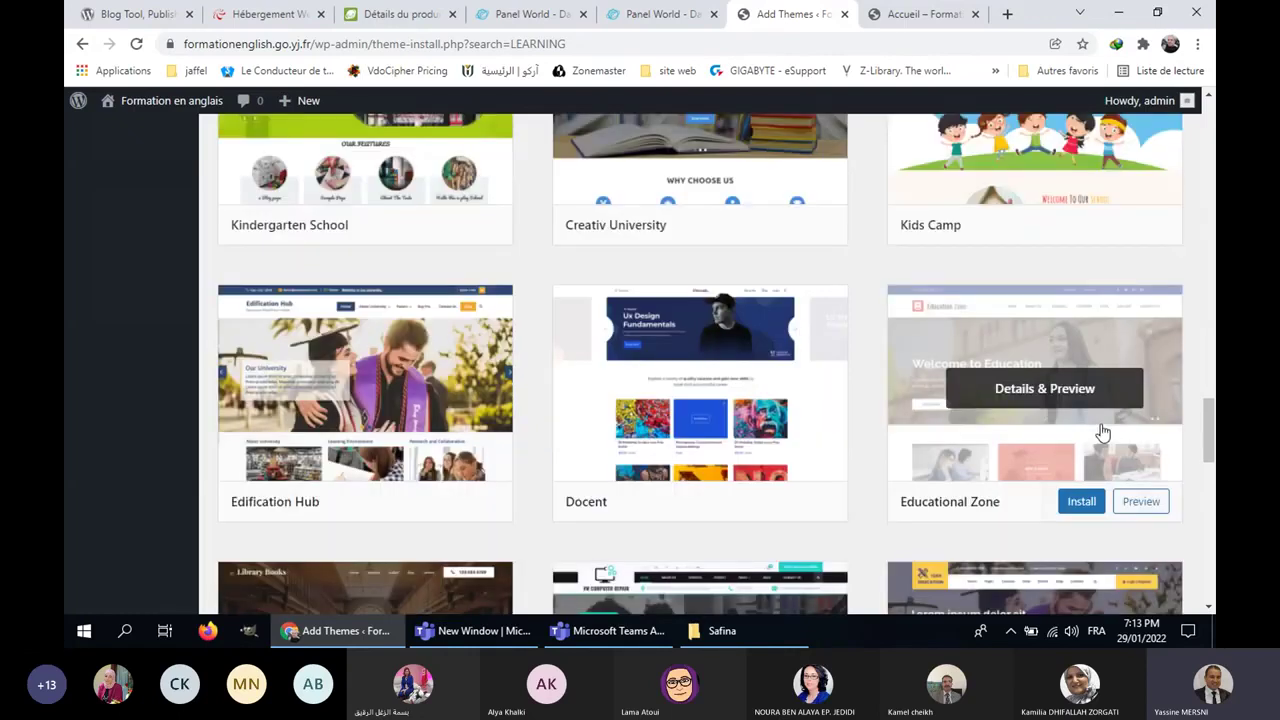
pyautogui.scroll(-3, 1103, 432)
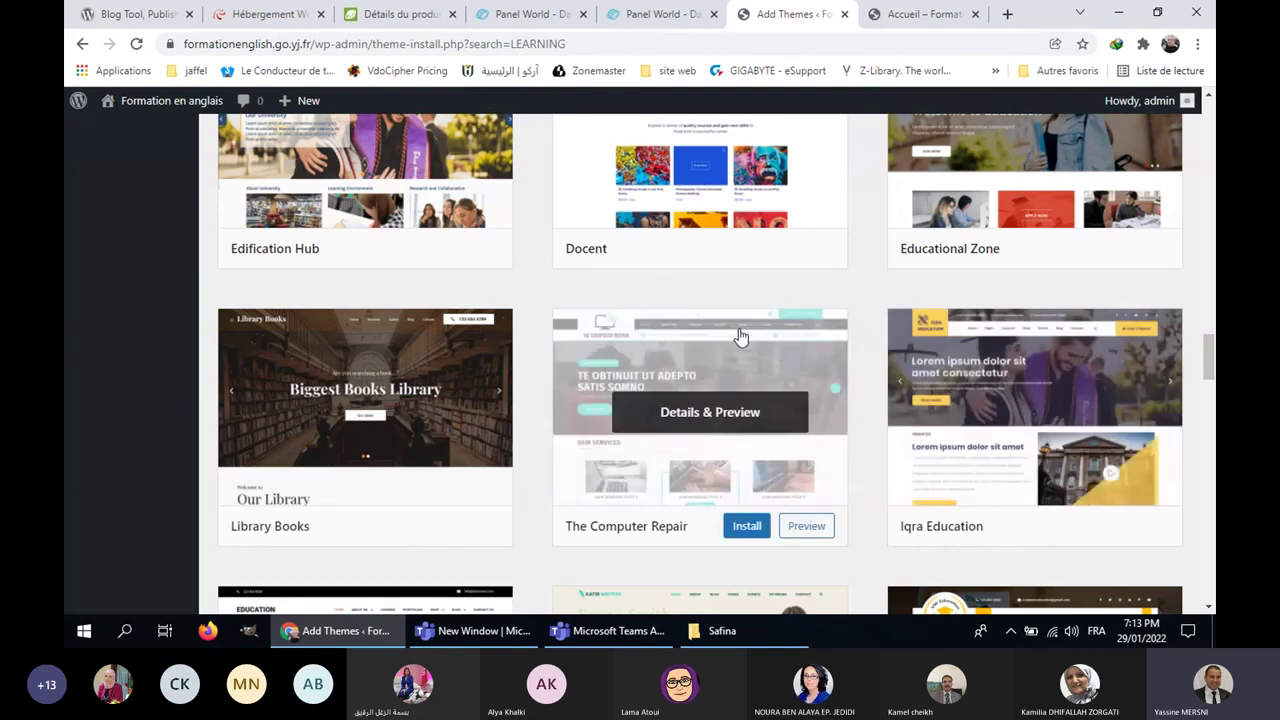
pyautogui.scroll(-5, 740, 337)
pyautogui.scroll(-7, 740, 341)
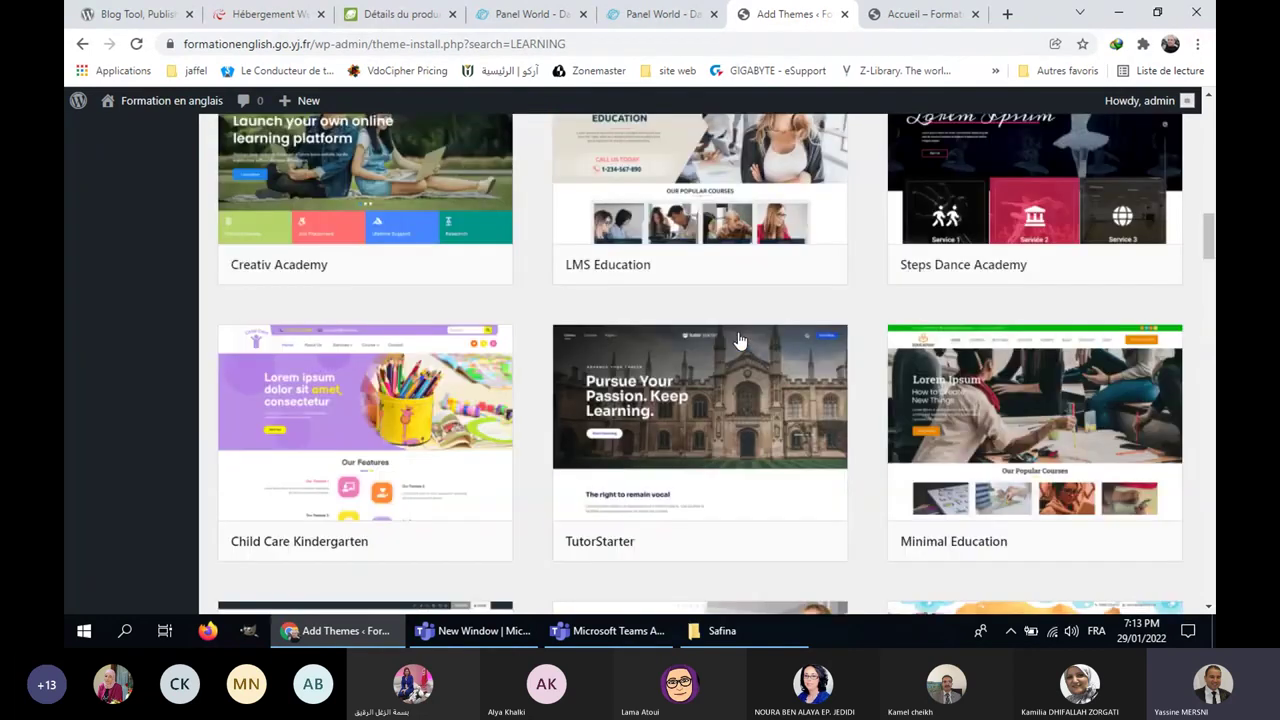
pyautogui.scroll(3, 740, 339)
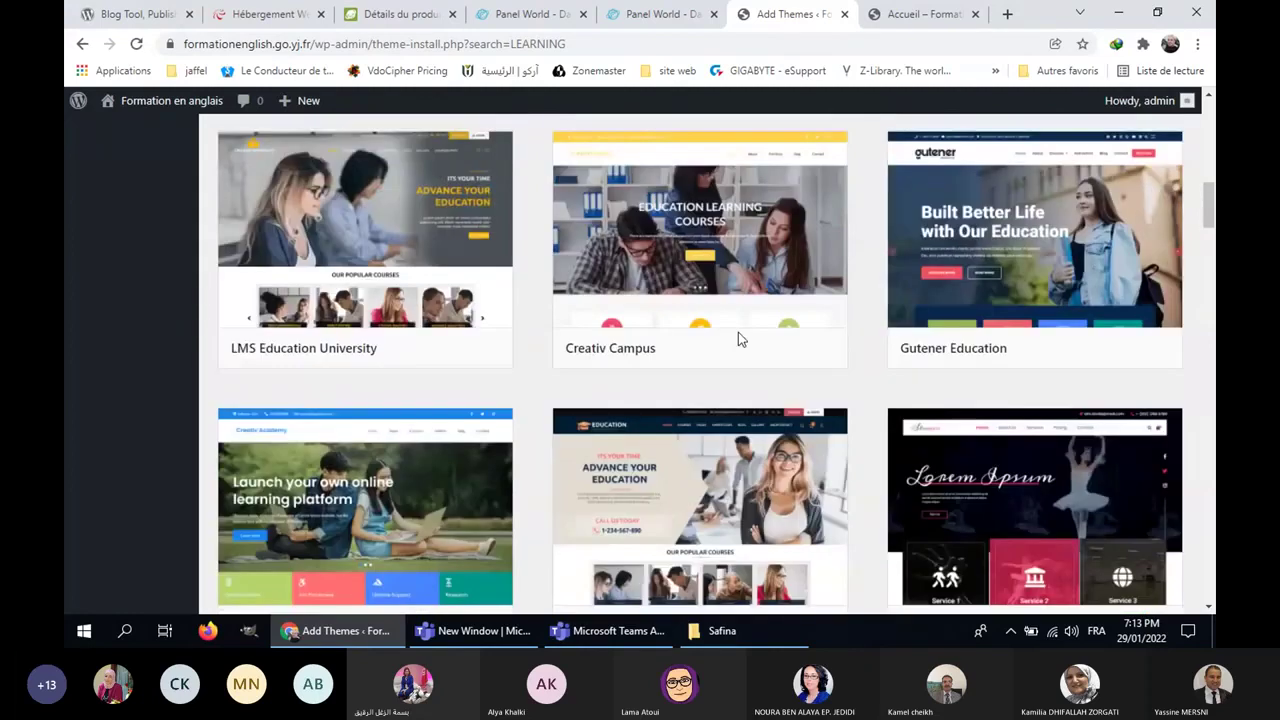
pyautogui.scroll(2, 738, 338)
pyautogui.scroll(3, 740, 341)
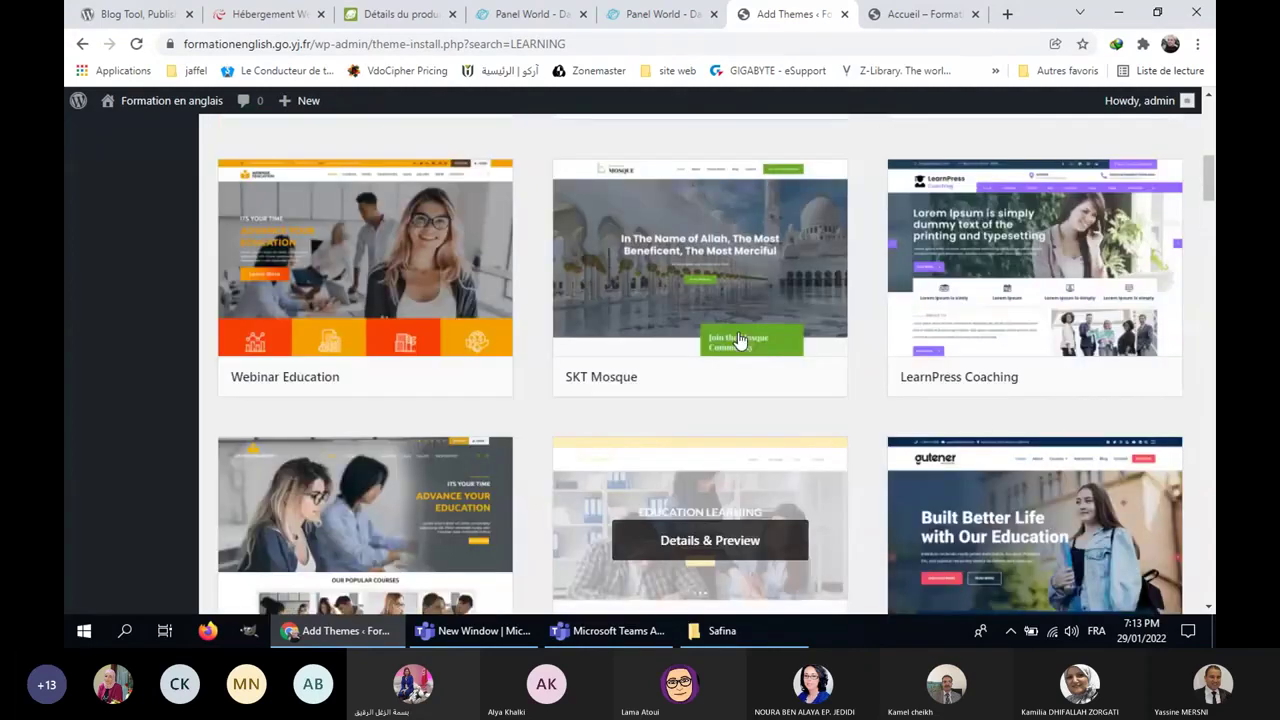
pyautogui.scroll(2, 740, 341)
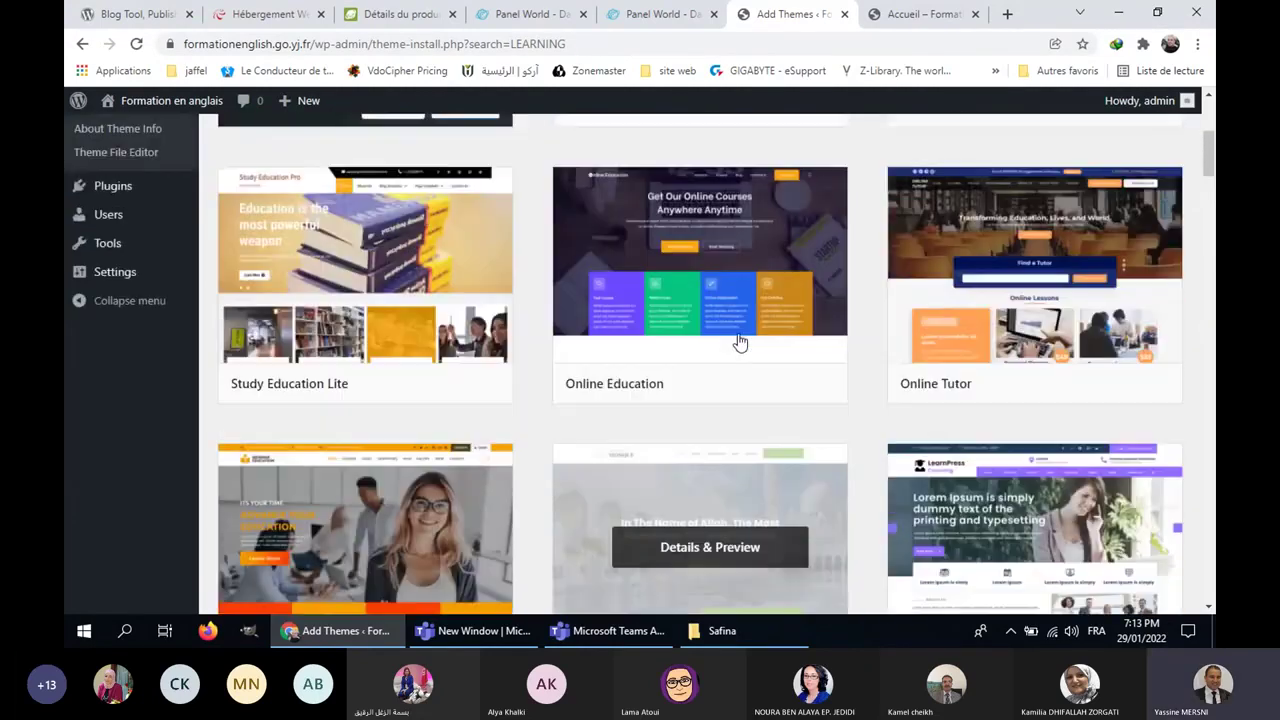
pyautogui.scroll(3, 445, 302)
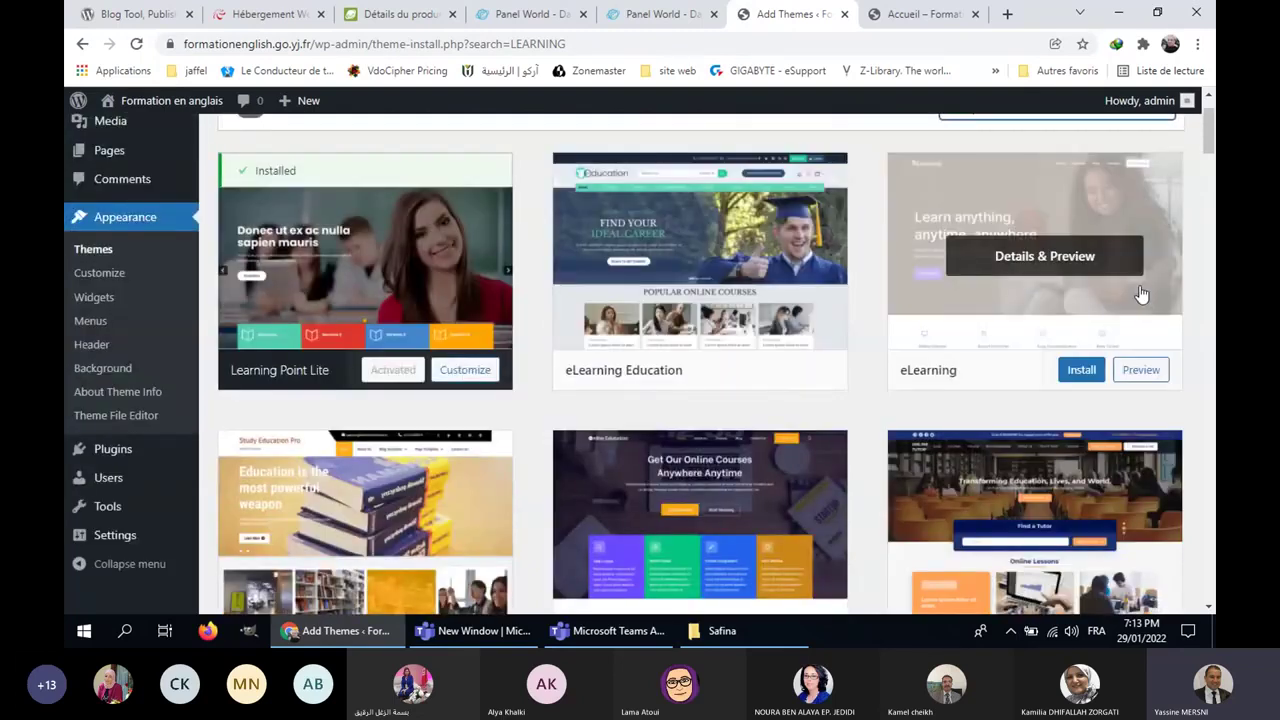
# Step: Install the Online Education theme and activate it on the site
pyautogui.scroll(-2, 1065, 260)
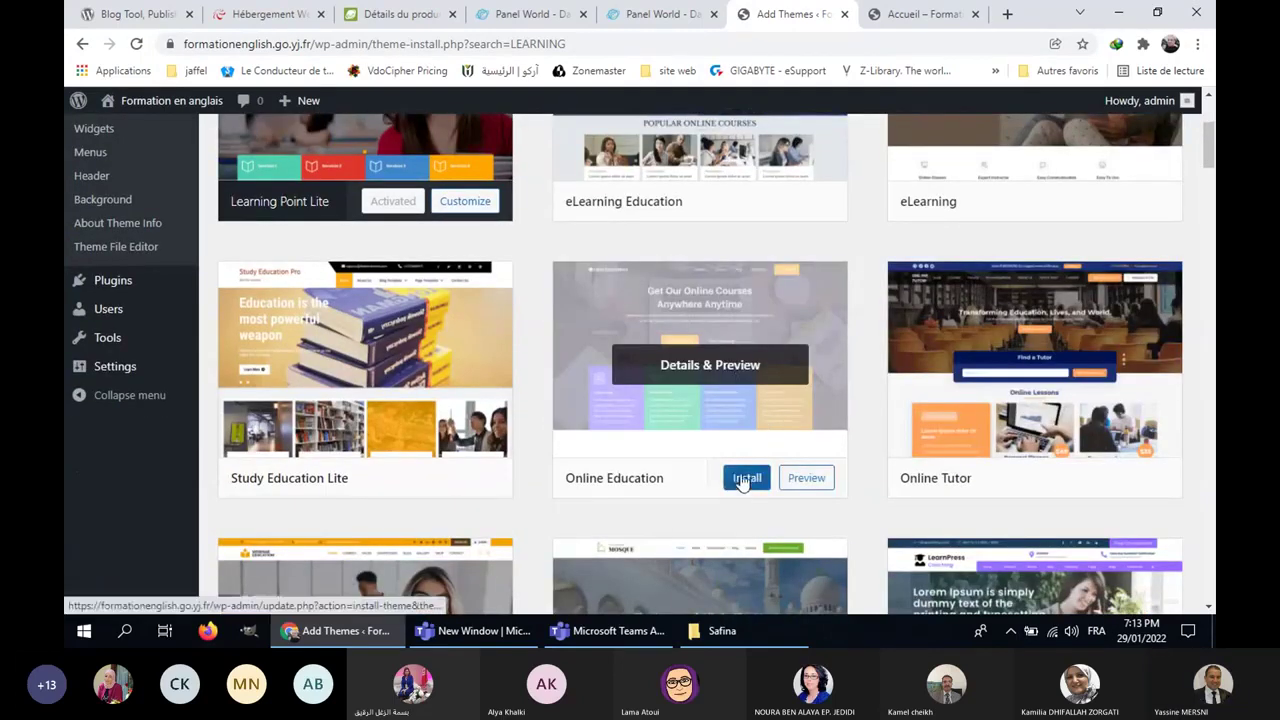
pyautogui.click(736, 478)
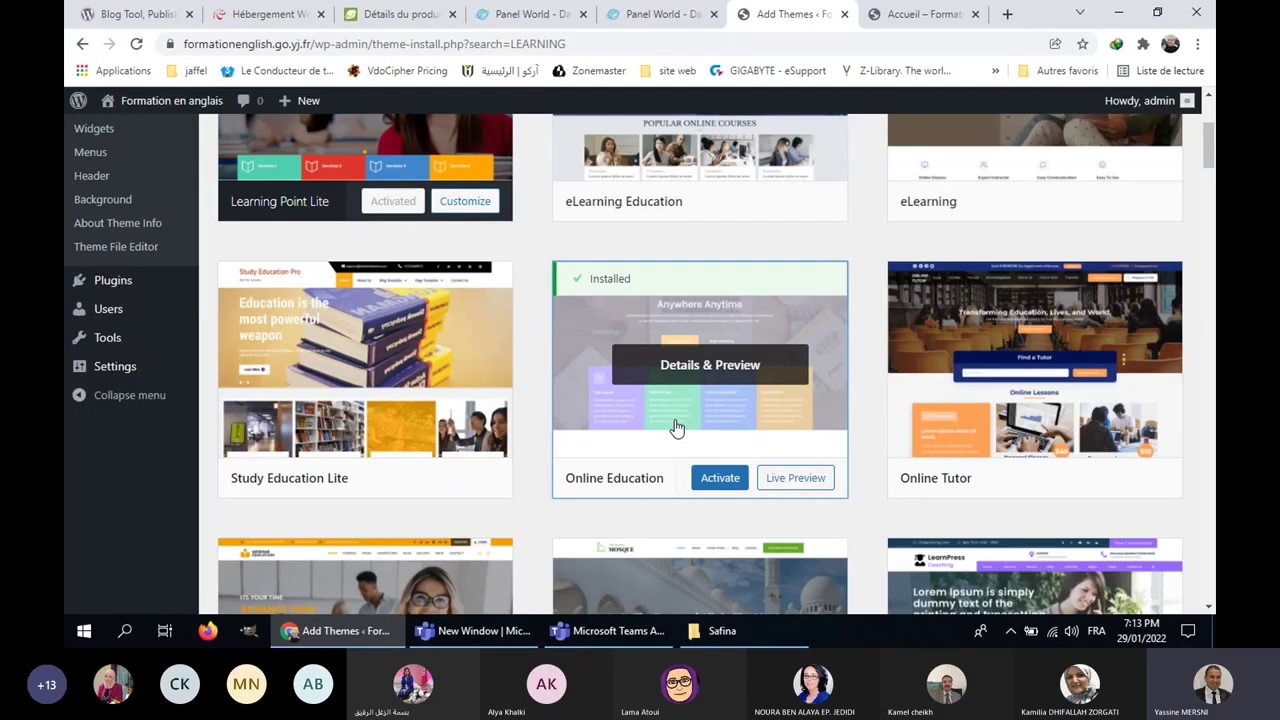
pyautogui.click(719, 481)
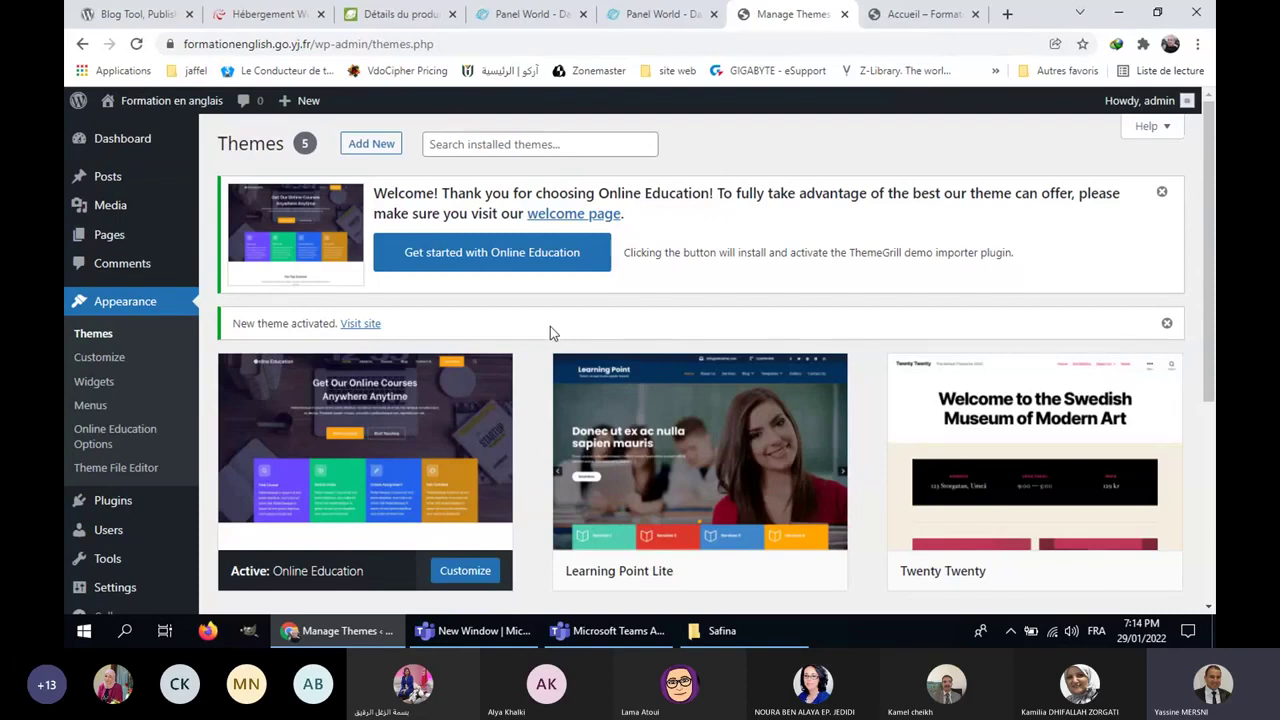
# Step: Reload the public Accueil page and review its menu, content and footer under the Online Education theme
pyautogui.scroll(-3, 550, 326)
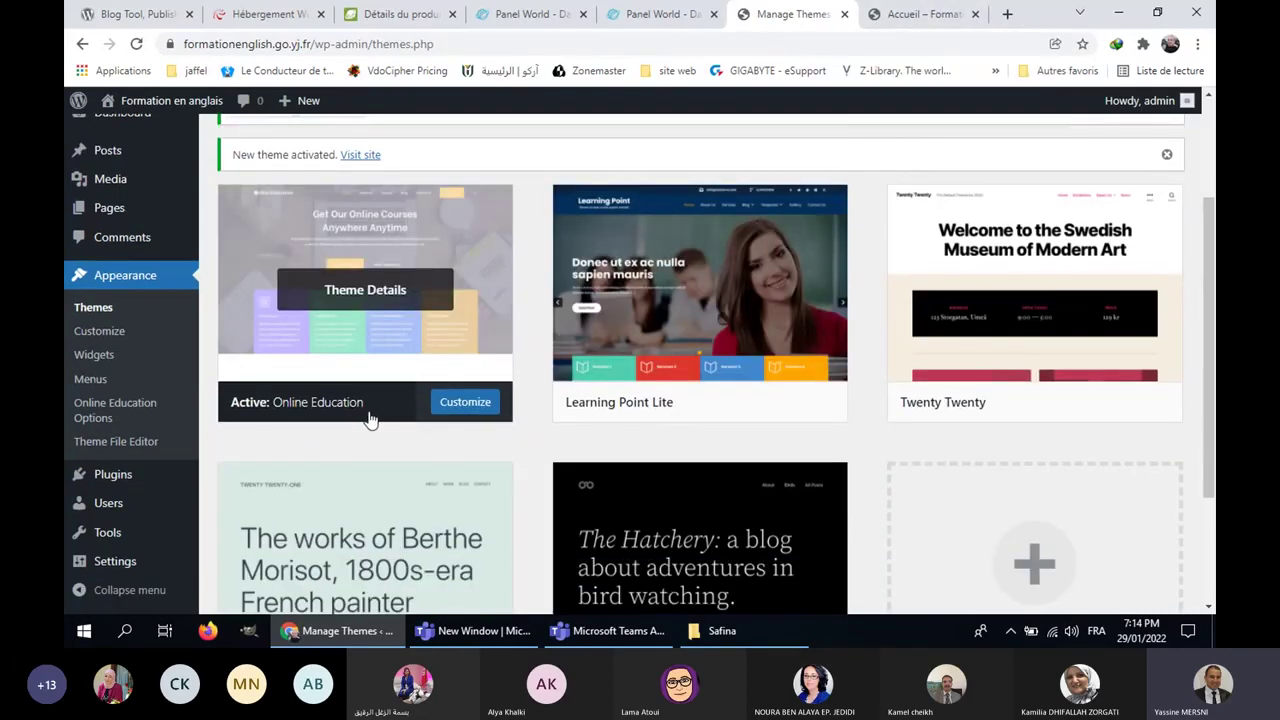
pyautogui.click(900, 13)
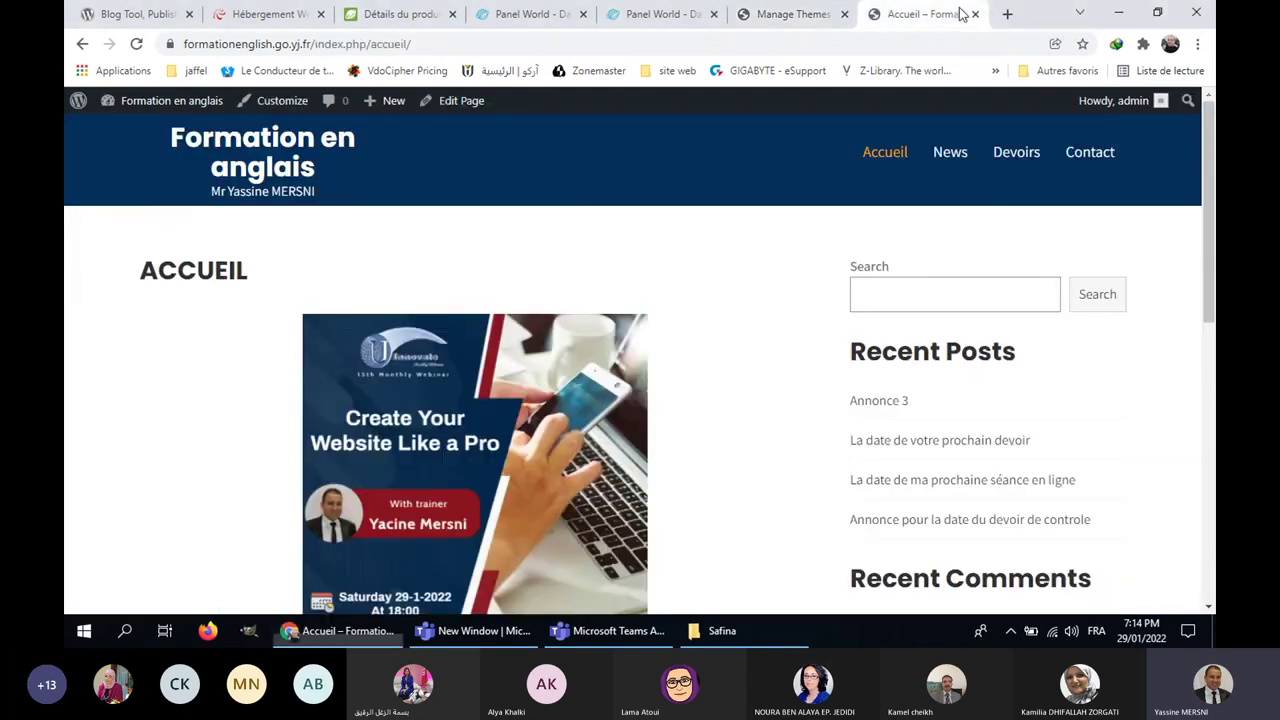
pyautogui.click(136, 43)
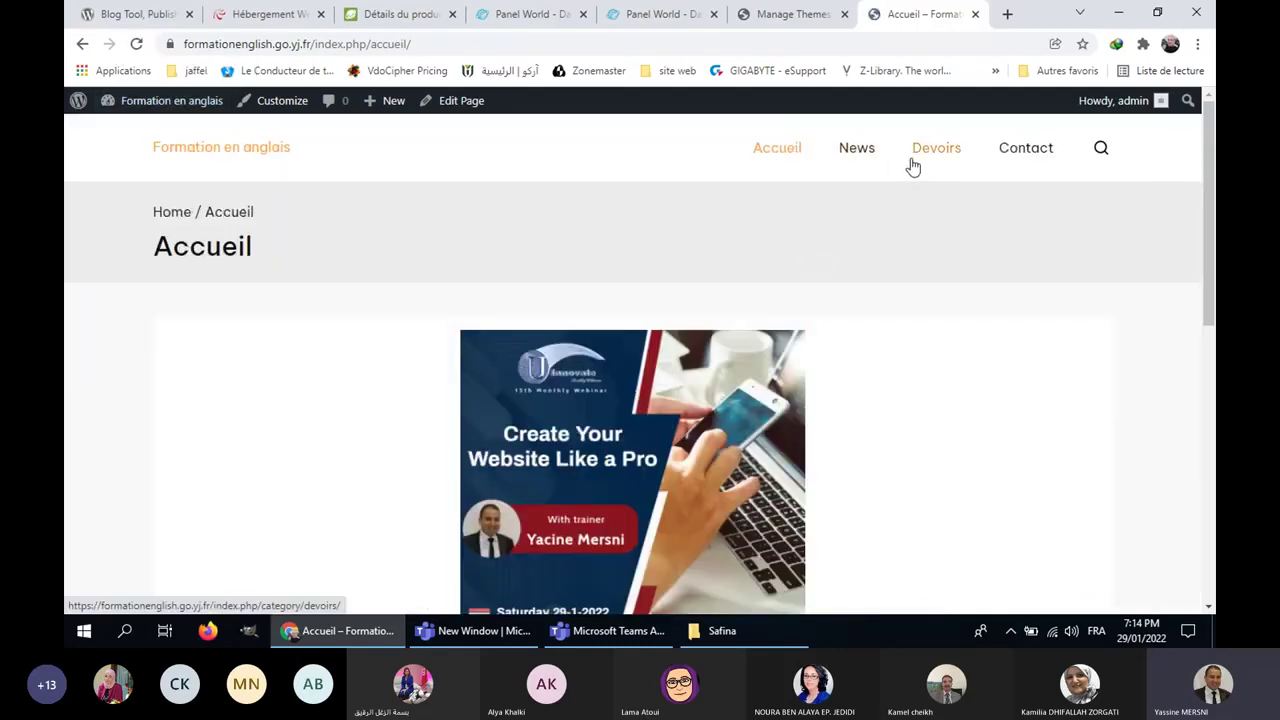
pyautogui.click(779, 157)
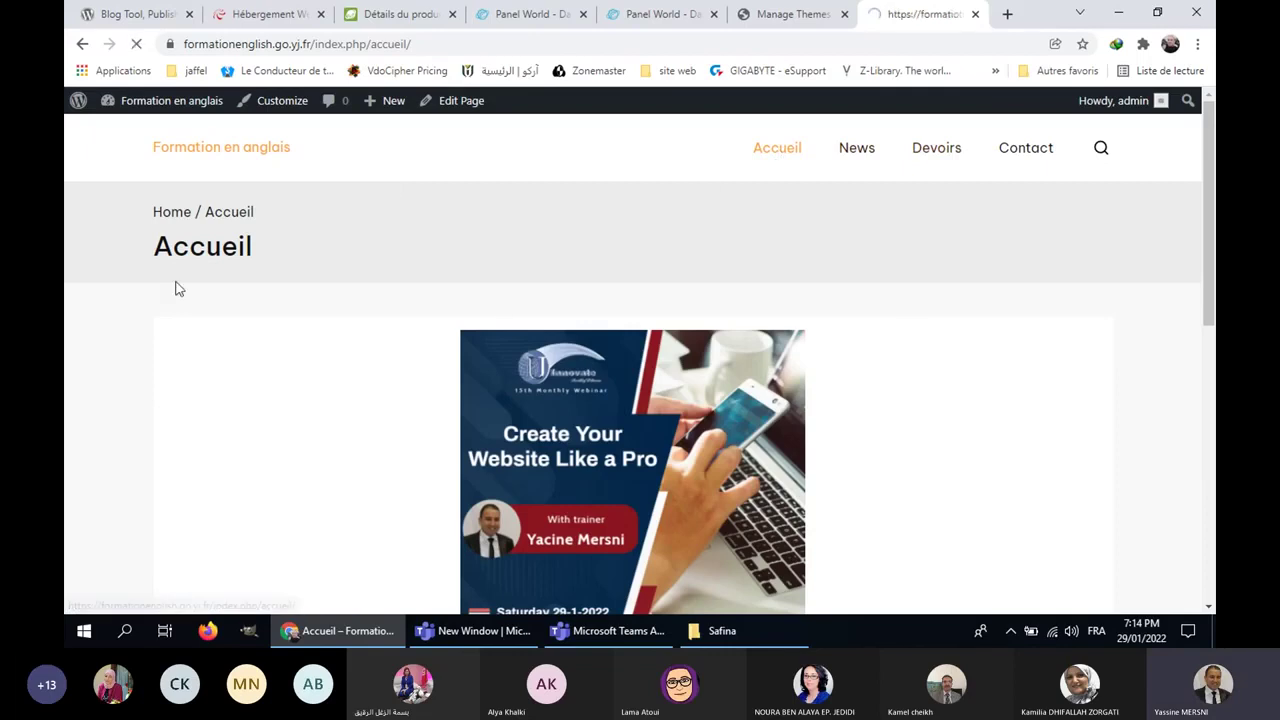
pyautogui.scroll(-4, 937, 334)
pyautogui.scroll(-3, 938, 334)
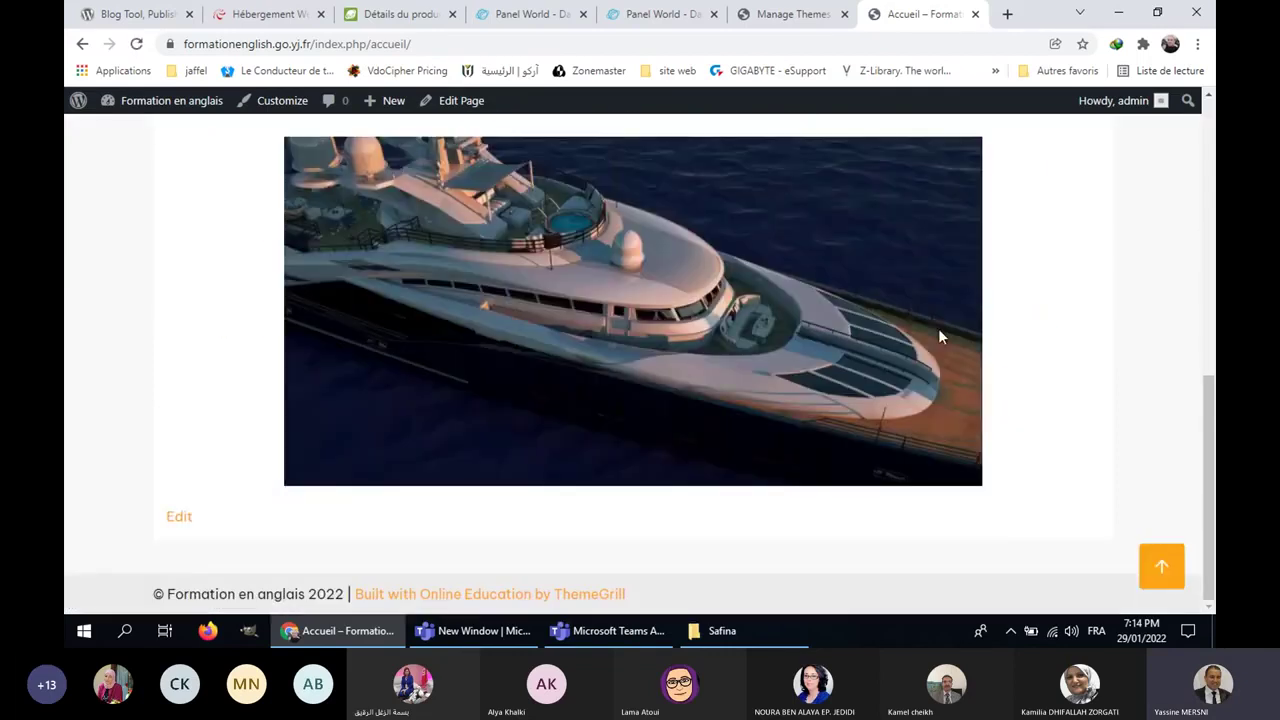
pyautogui.scroll(8, 938, 334)
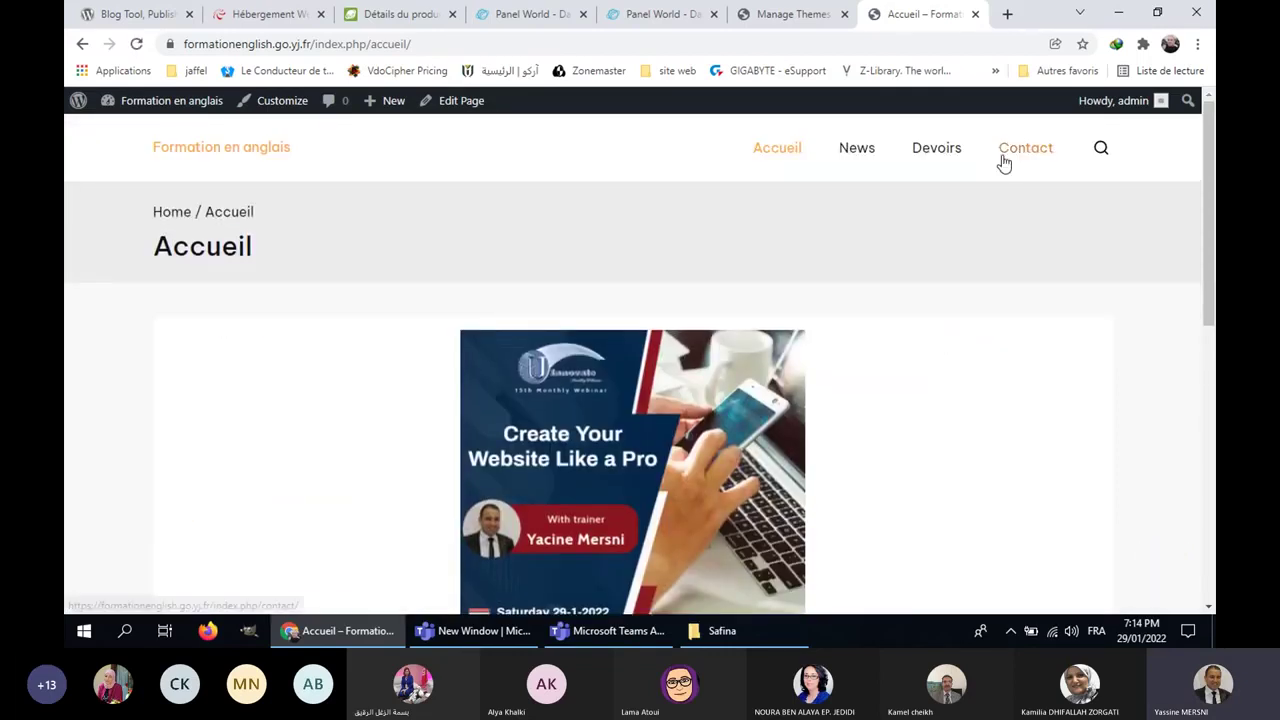
# Step: Return to the installed themes in the admin area, open the catalogue for adding themes and search it for LEARNING
pyautogui.click(800, 16)
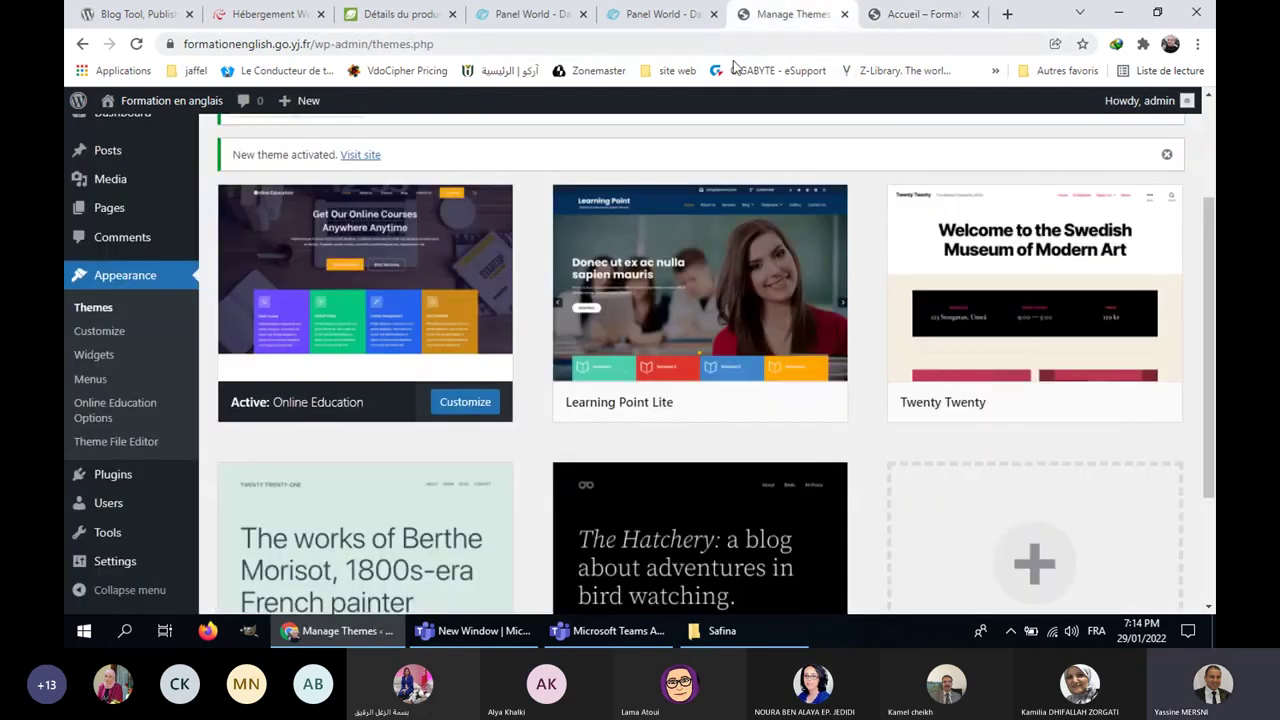
pyautogui.scroll(3, 178, 306)
pyautogui.click(370, 143)
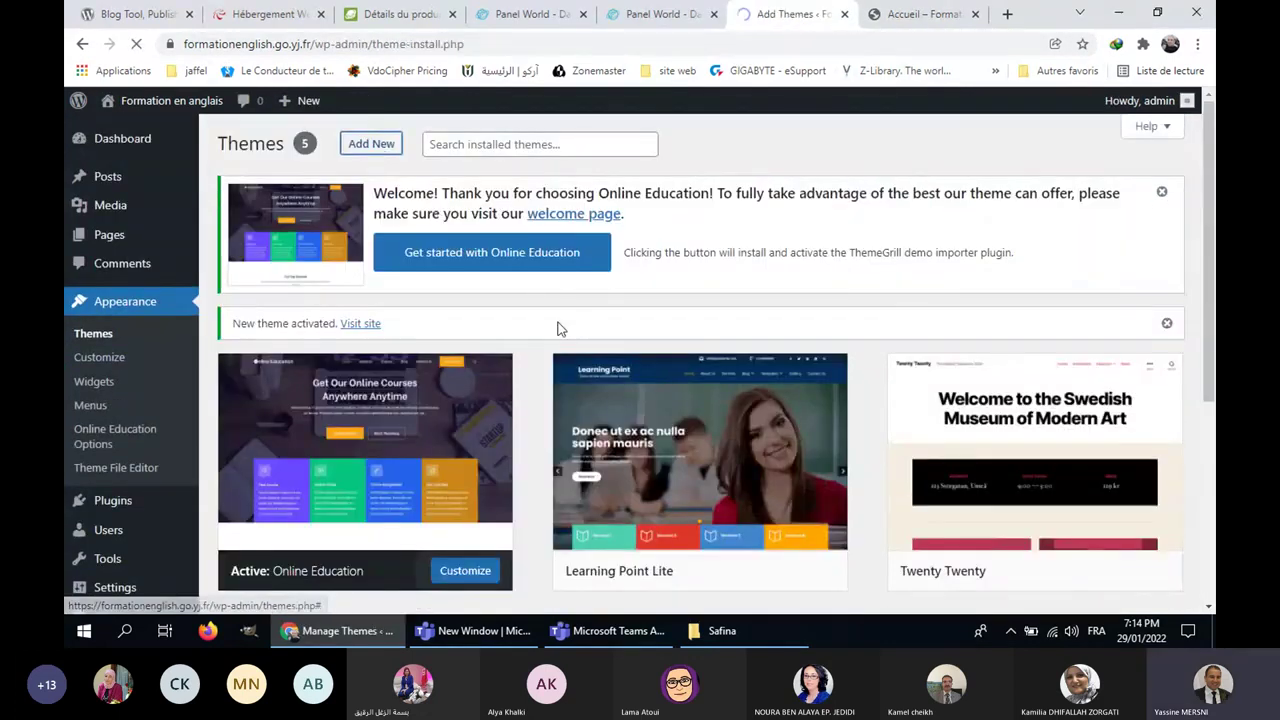
pyautogui.click(1162, 181)
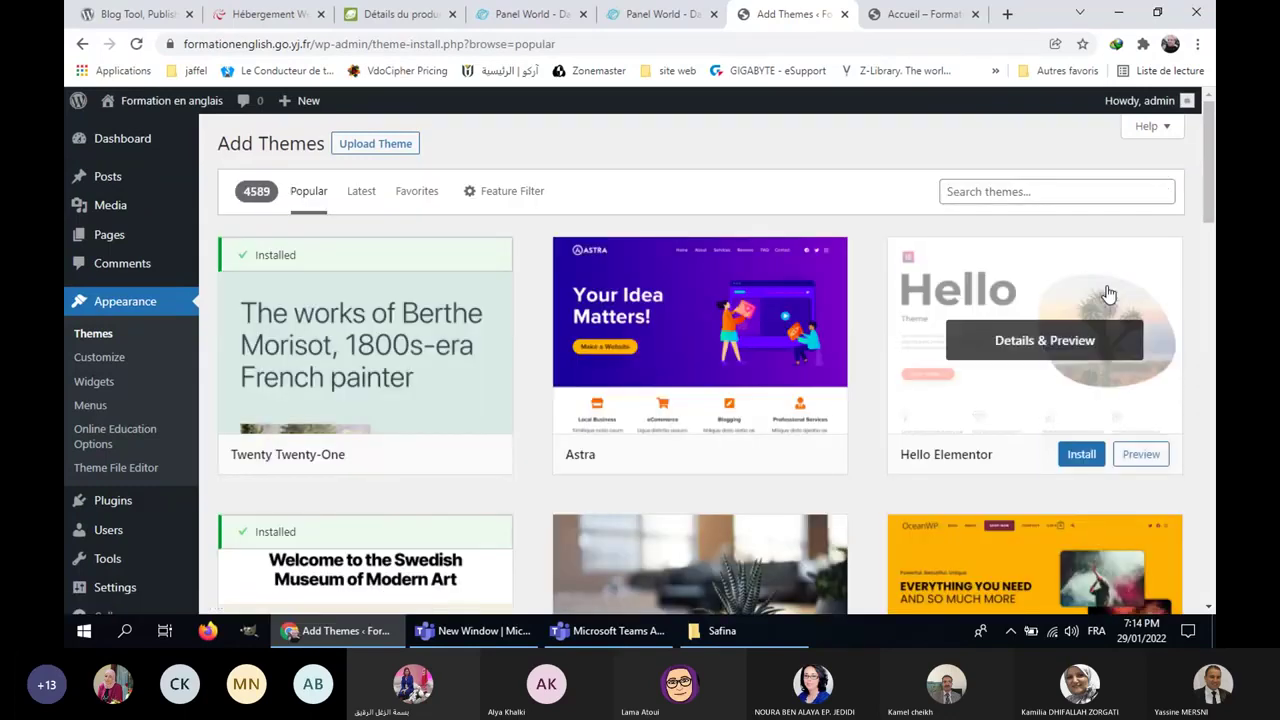
pyautogui.click(1003, 192)
pyautogui.write('LEAR')
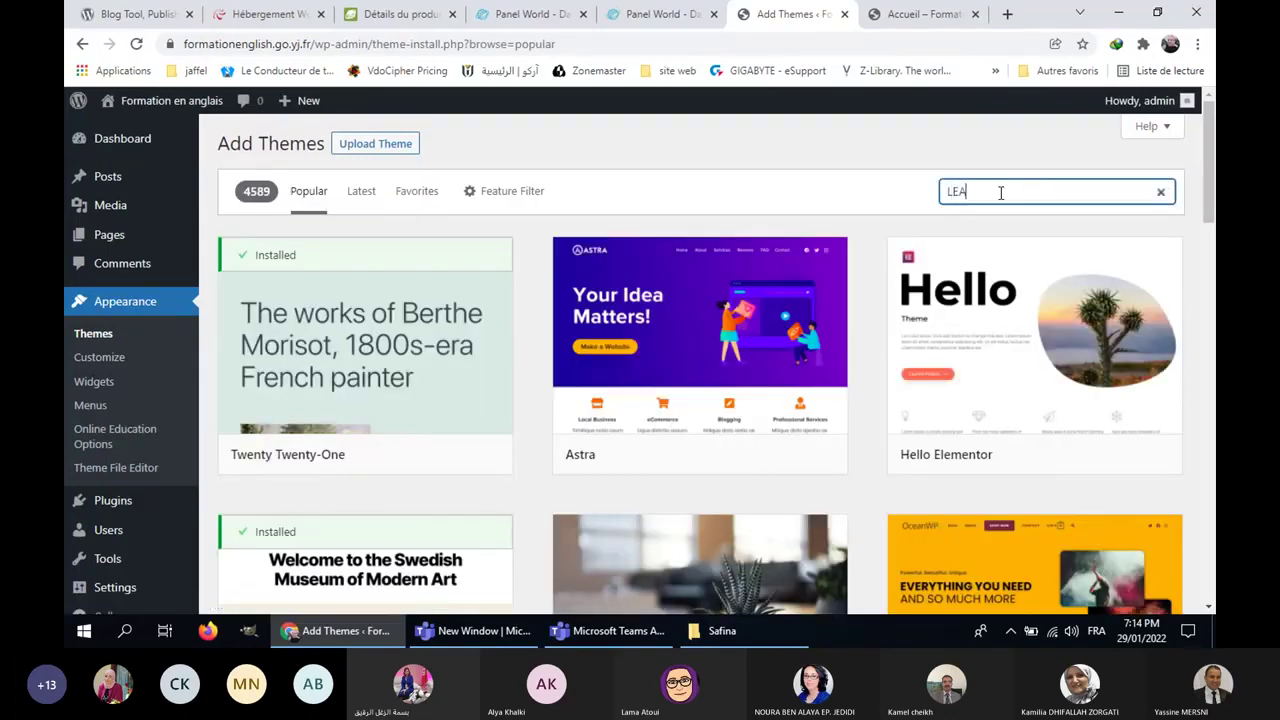
pyautogui.write('NING')
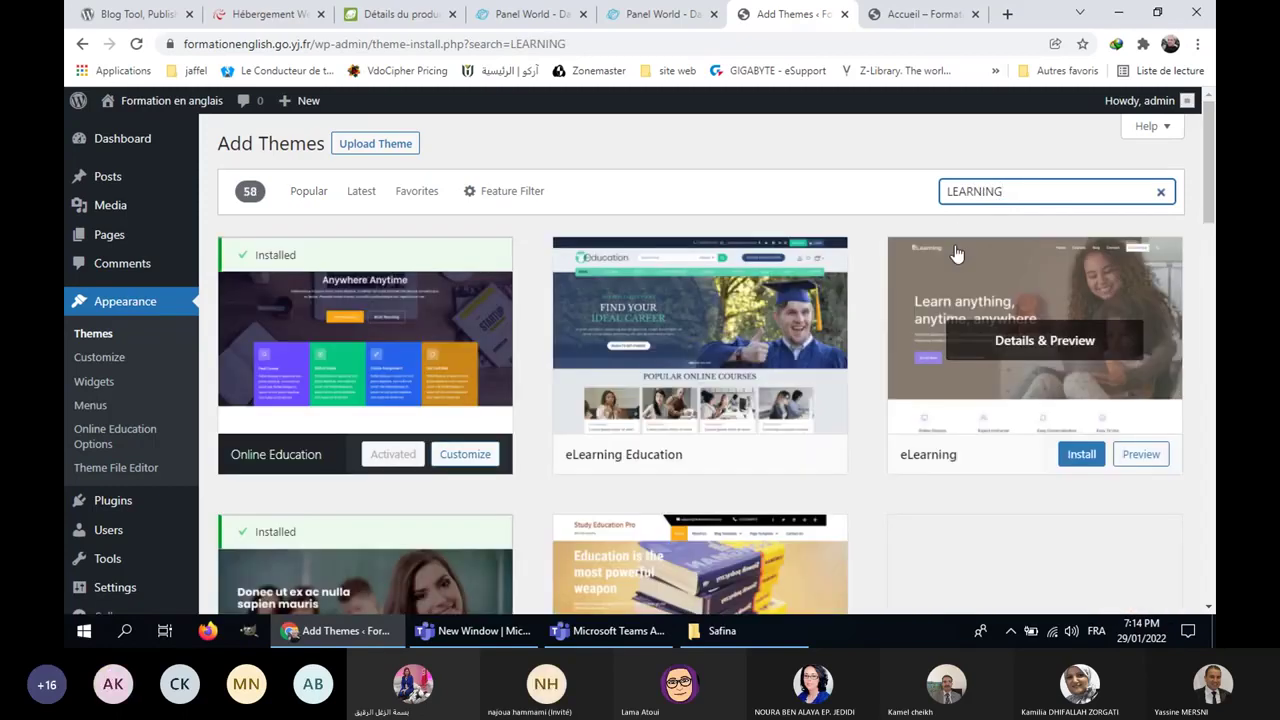
# Step: Find the Child Care Kindergarten theme among the search results, install it and activate it on the site
pyautogui.scroll(-2, 1019, 371)
pyautogui.scroll(-7, 1060, 465)
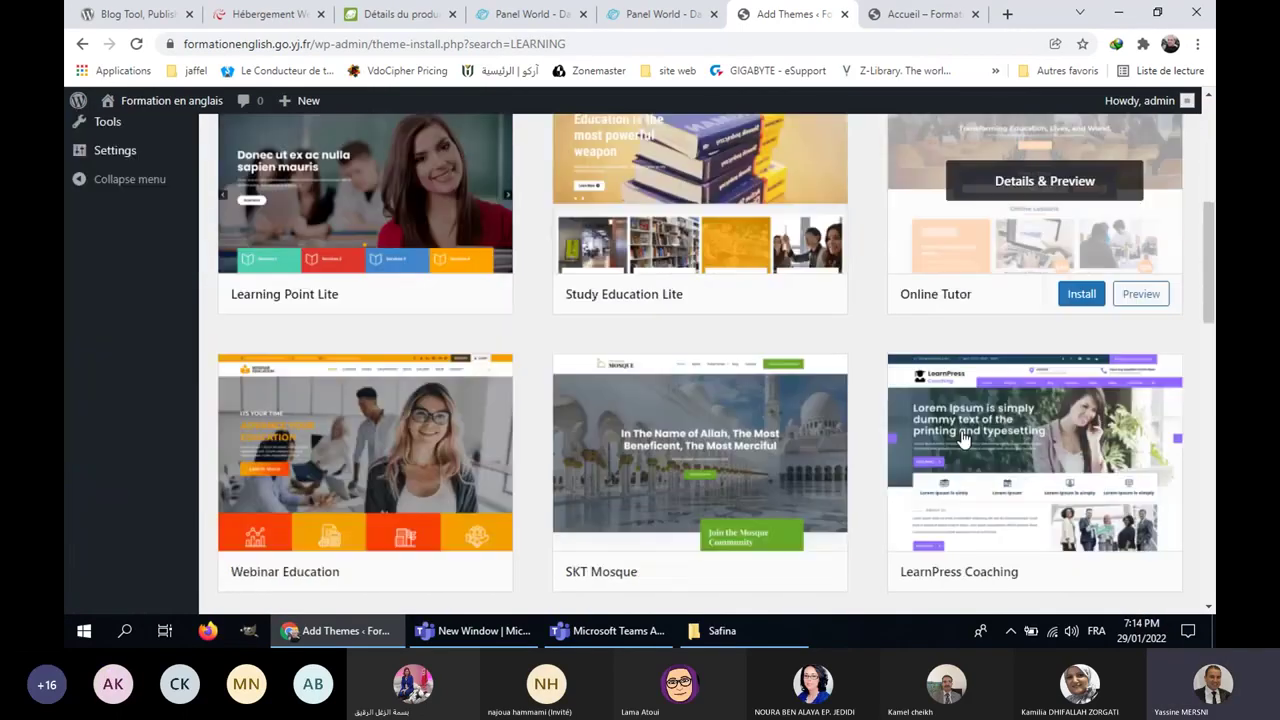
pyautogui.scroll(-3, 962, 438)
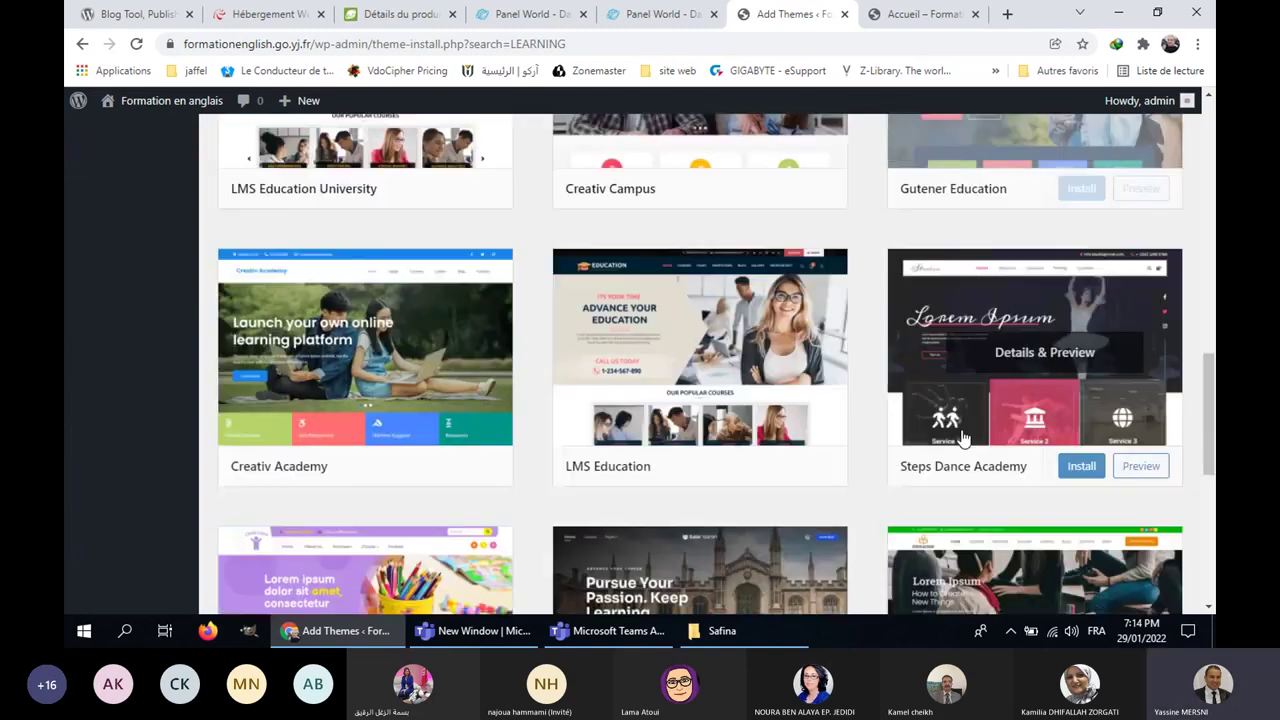
pyautogui.scroll(-3, 962, 438)
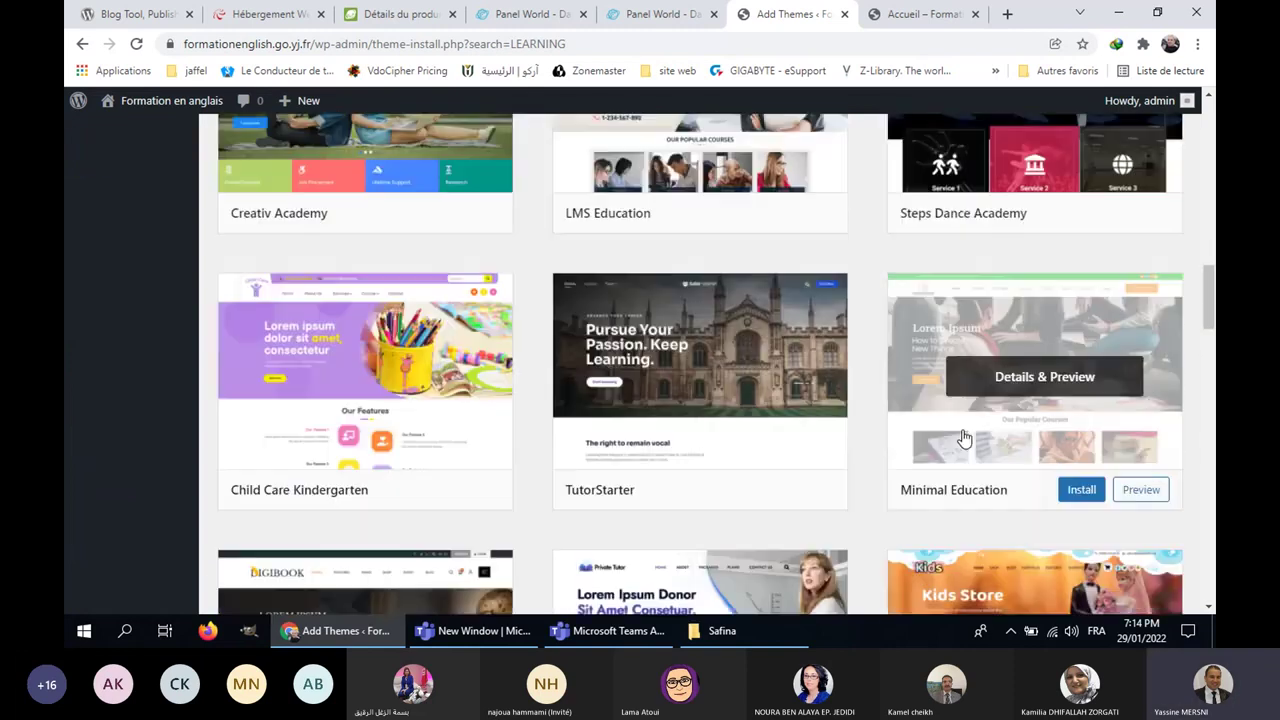
pyautogui.scroll(-2, 962, 438)
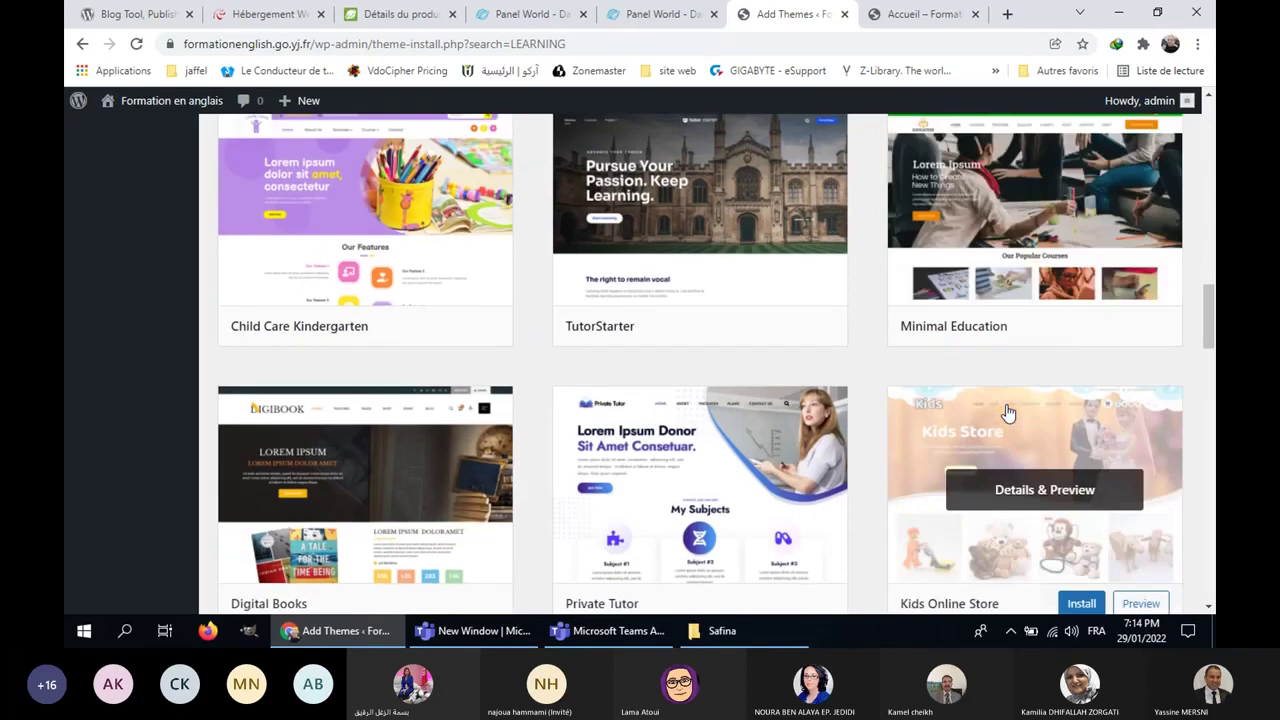
pyautogui.scroll(1, 1008, 413)
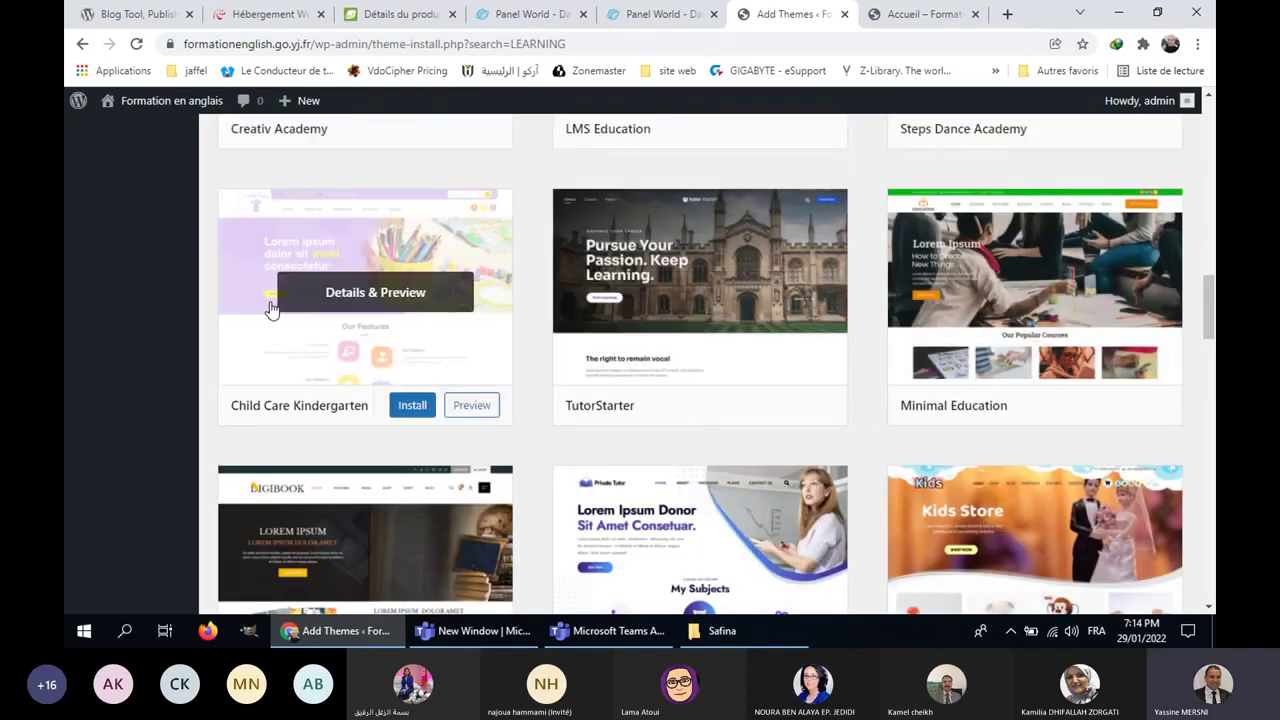
pyautogui.click(412, 405)
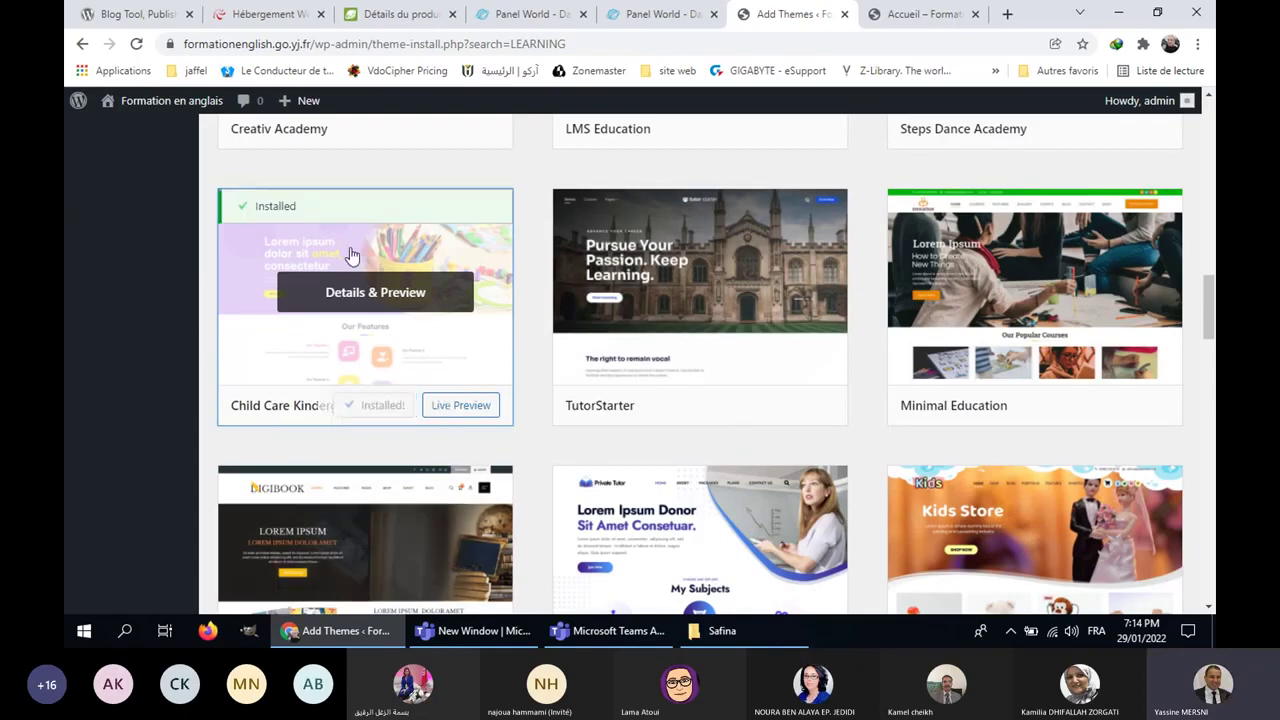
pyautogui.click(386, 408)
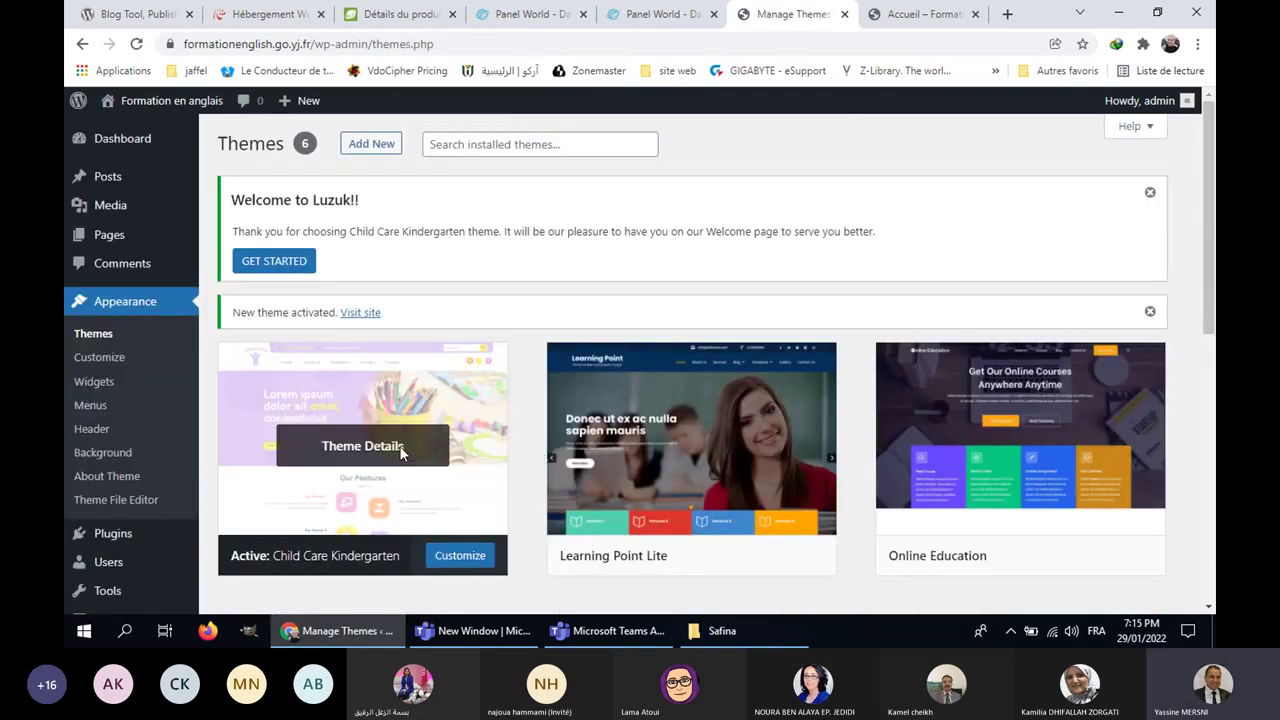
# Step: View the details of the Child Care Kindergarten theme, close them and reload the public Accueil page
pyautogui.click(400, 456)
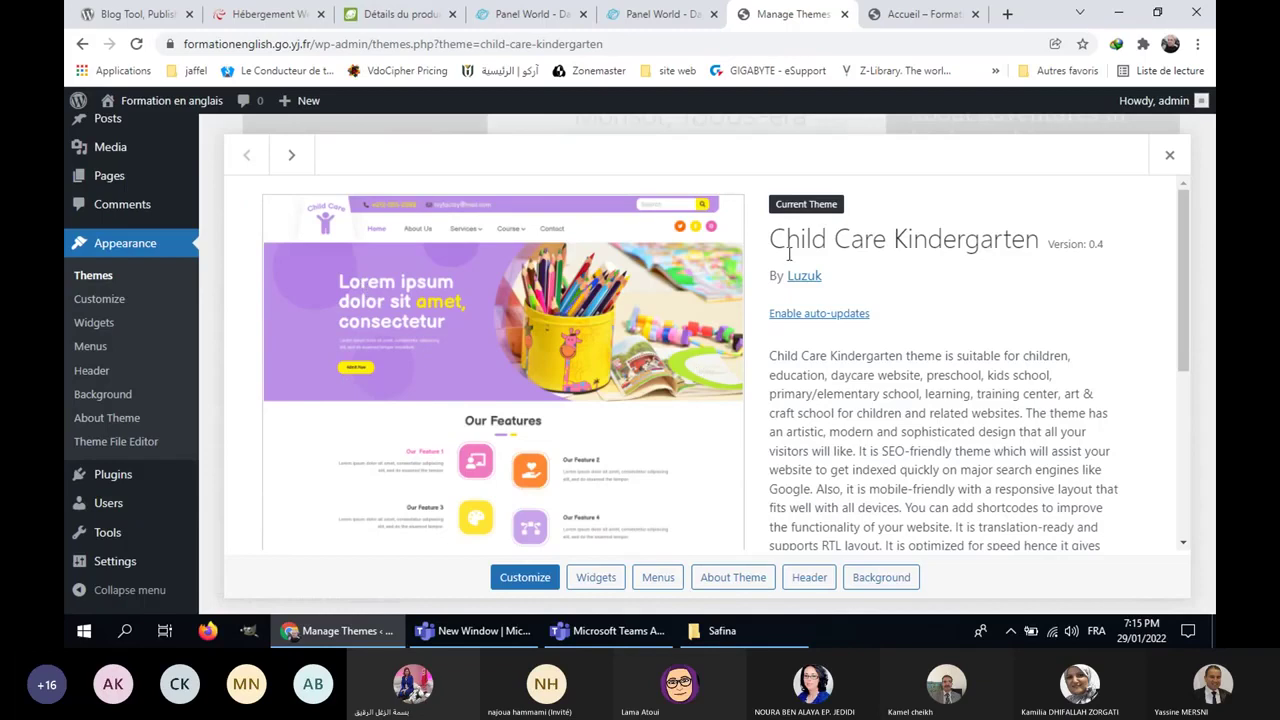
pyautogui.click(1187, 160)
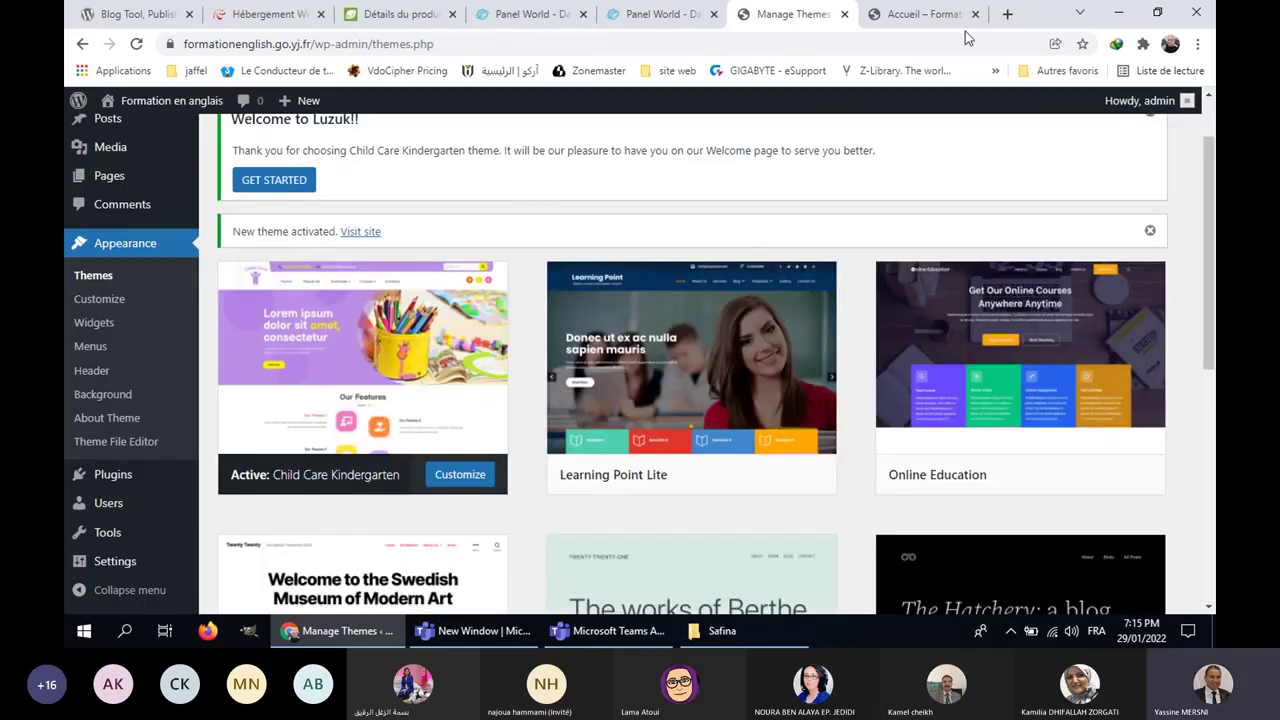
pyautogui.click(926, 22)
pyautogui.press('F5')
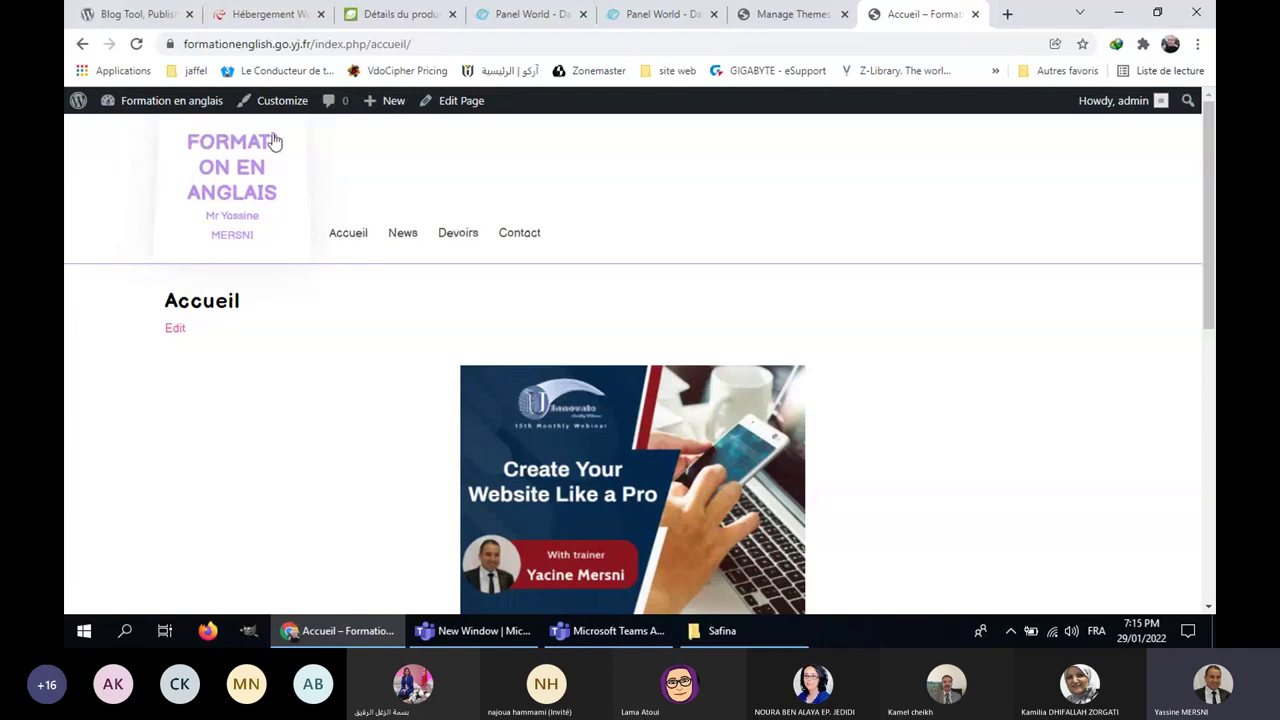
# Step: Compare the Child Care Kindergarten theme's preview image with the header, menu, content and footer of the public Accueil page
pyautogui.hotkey('ctrl', 'shift', 'Tab')
pyautogui.click(380, 362)
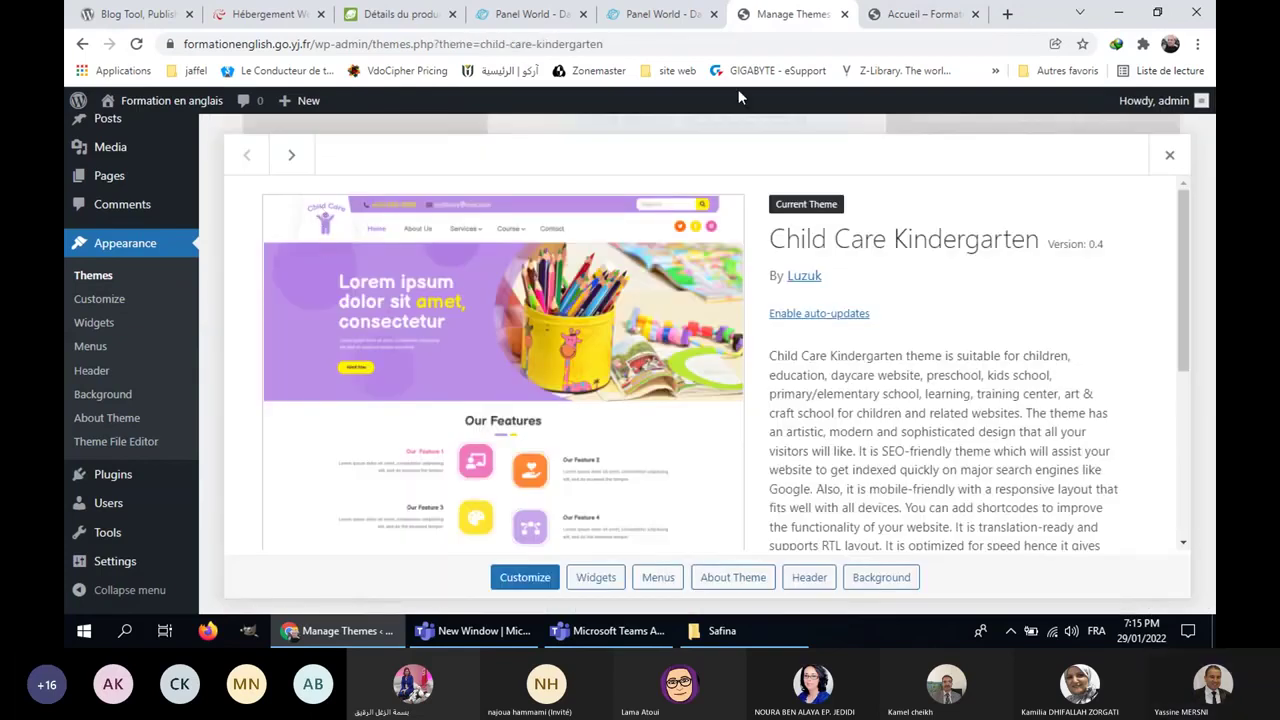
pyautogui.click(915, 14)
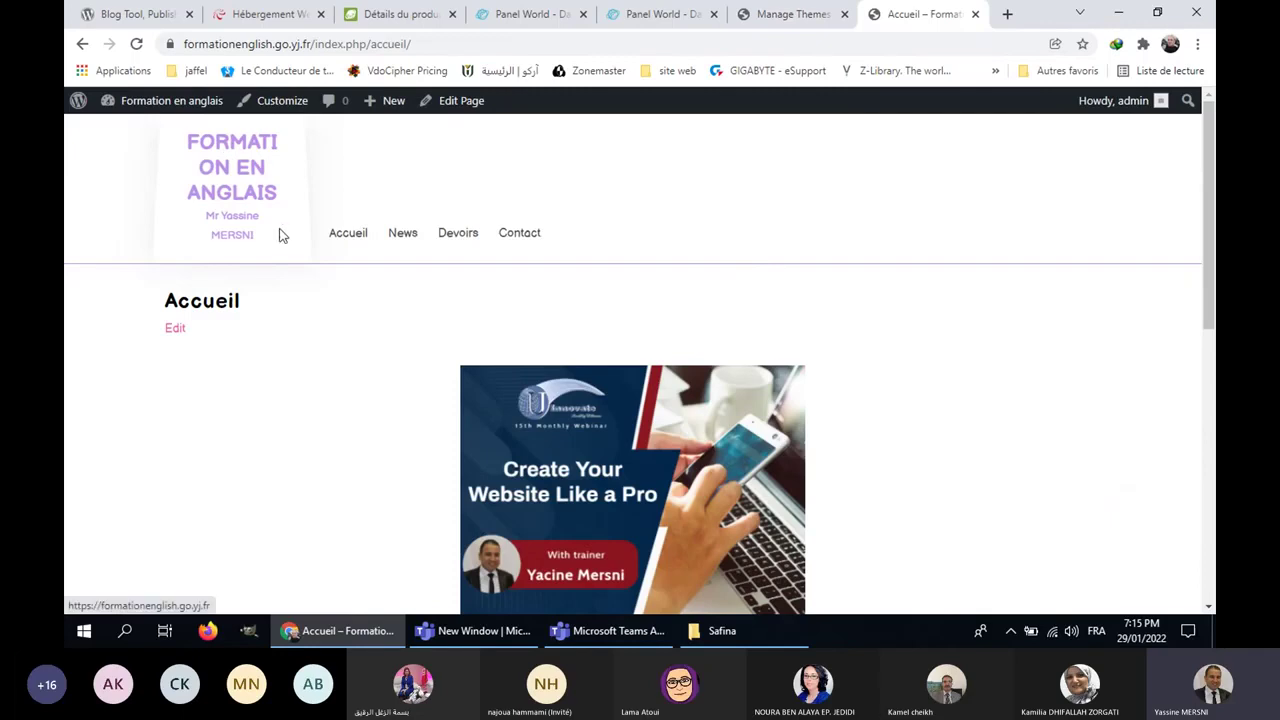
pyautogui.scroll(-6, 605, 293)
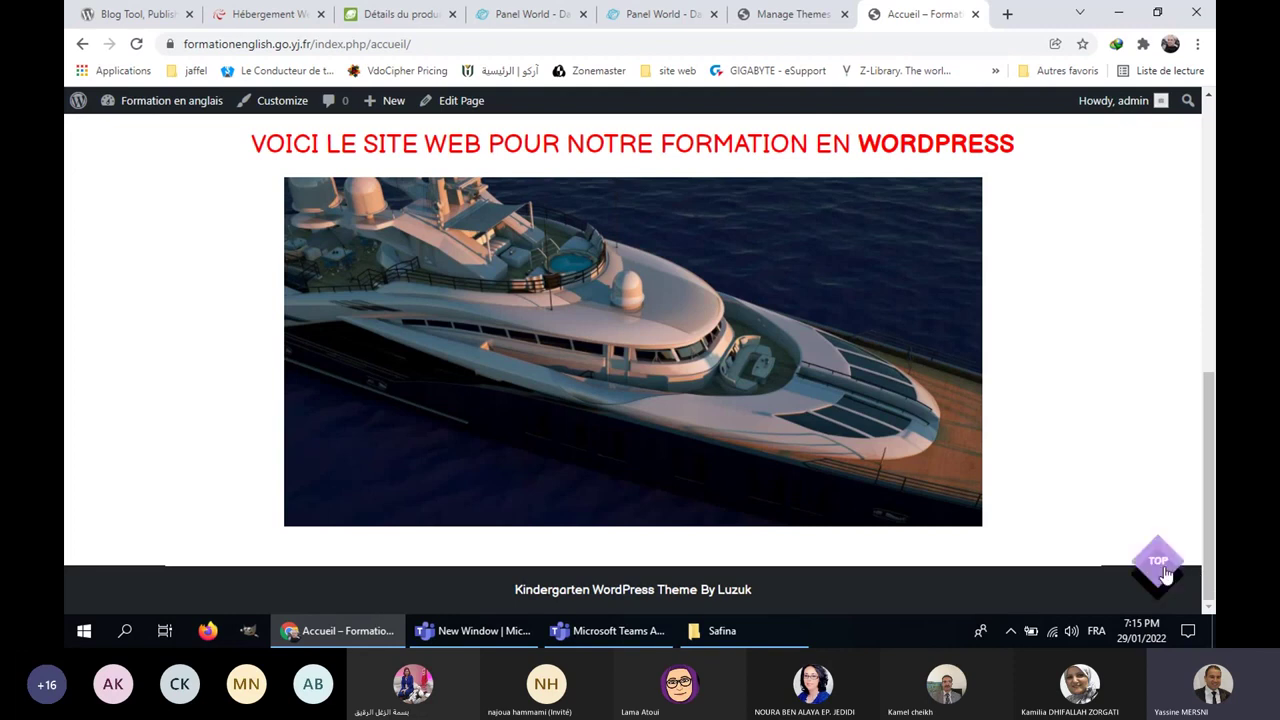
pyautogui.click(1156, 570)
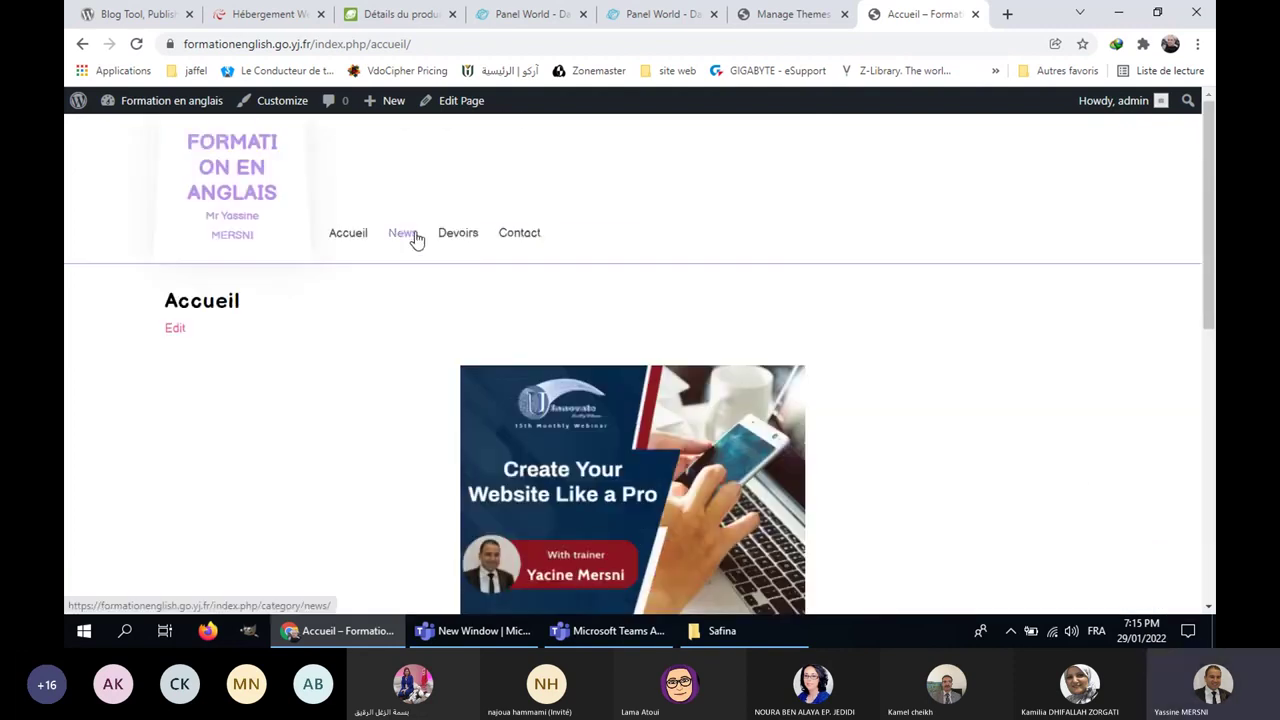
pyautogui.click(826, 14)
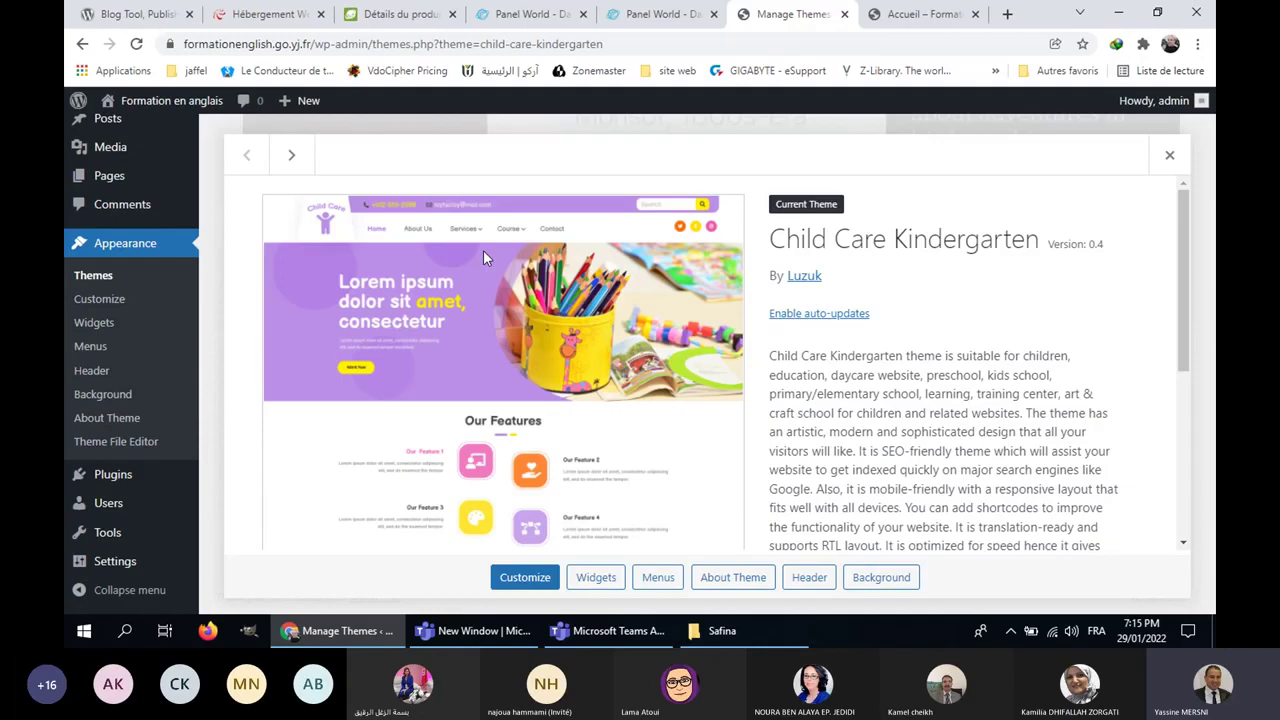
pyautogui.click(915, 14)
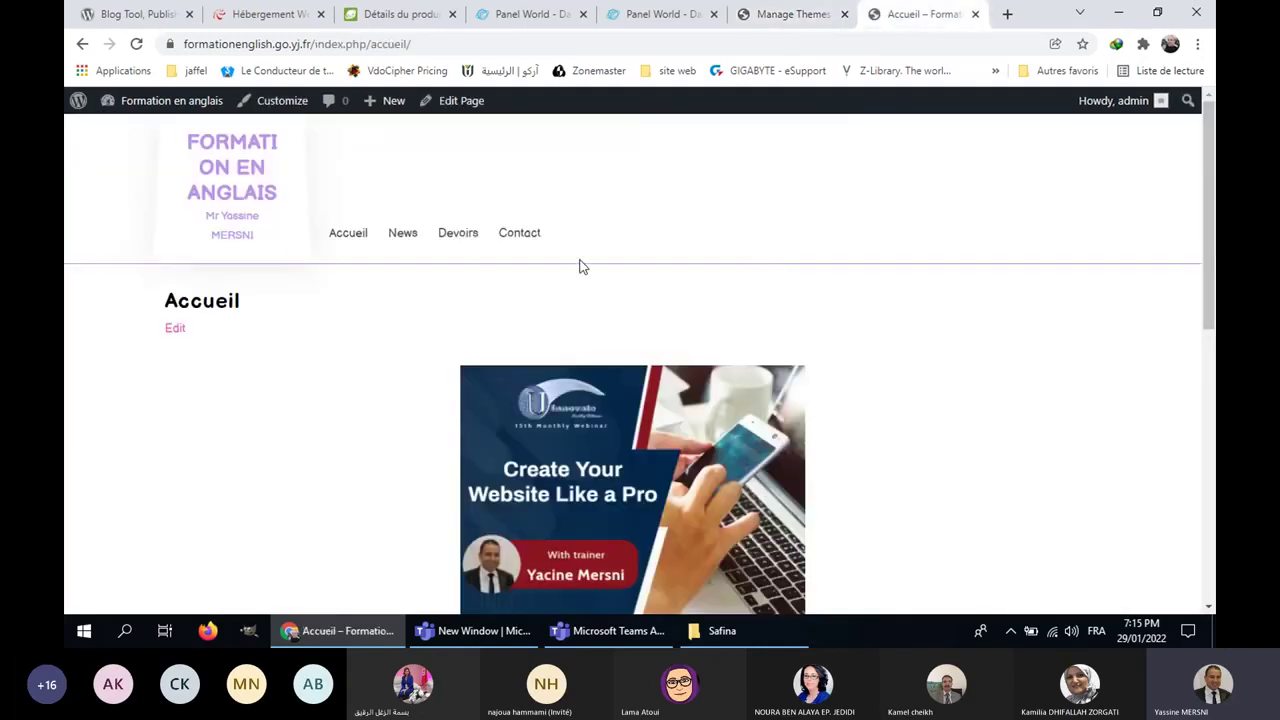
pyautogui.click(765, 20)
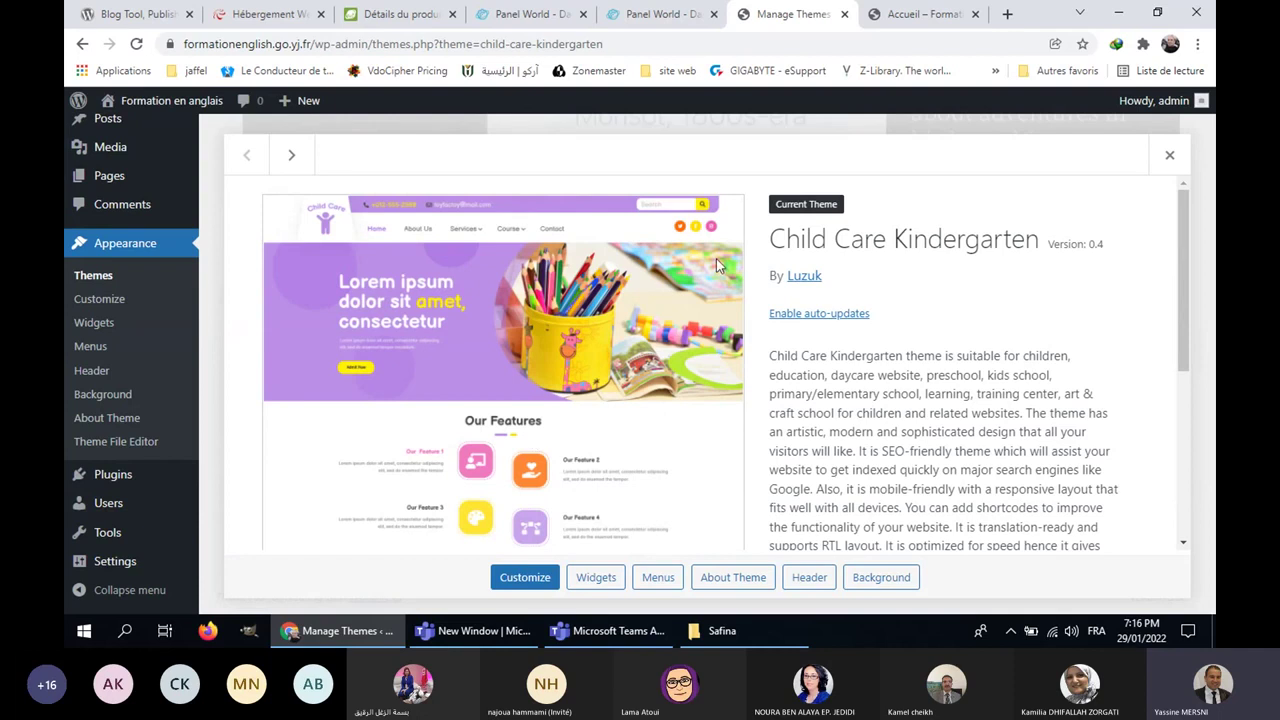
pyautogui.click(902, 15)
pyautogui.scroll(-3, 265, 350)
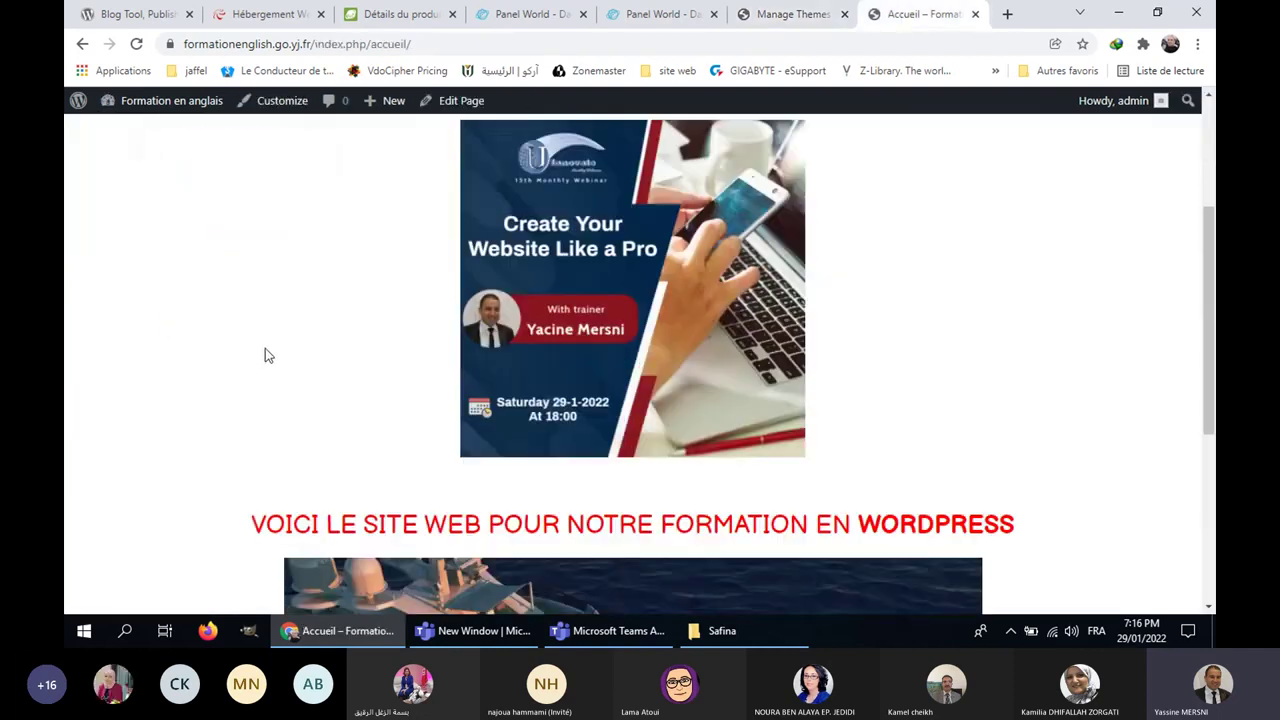
pyautogui.scroll(3, 265, 350)
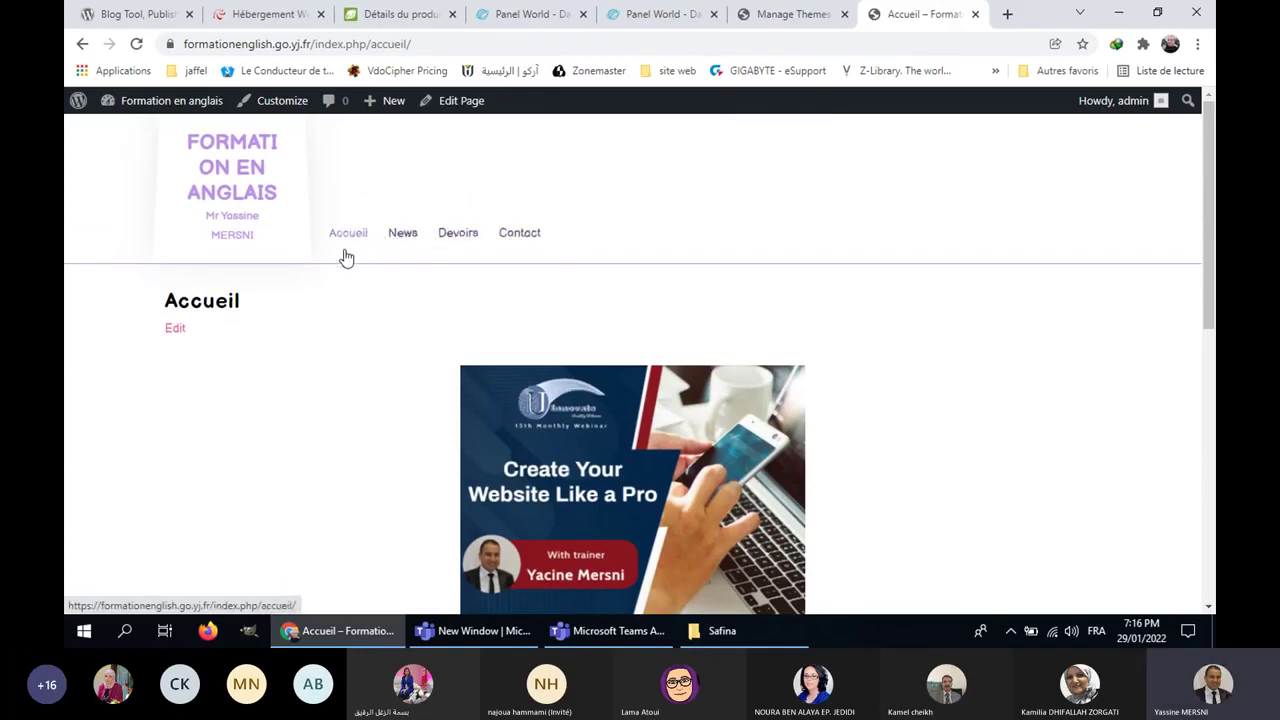
# Step: Close the theme details in the admin area and activate the Learning Point Lite theme
pyautogui.click(785, 16)
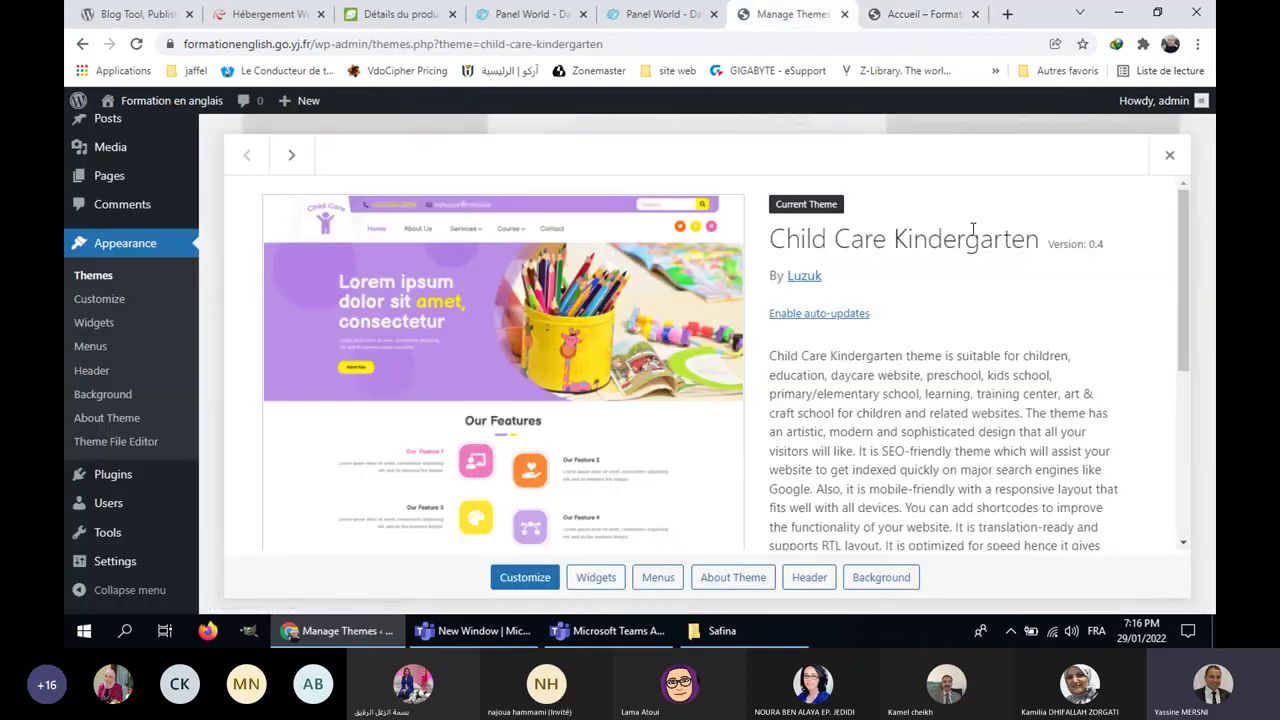
pyautogui.click(1166, 158)
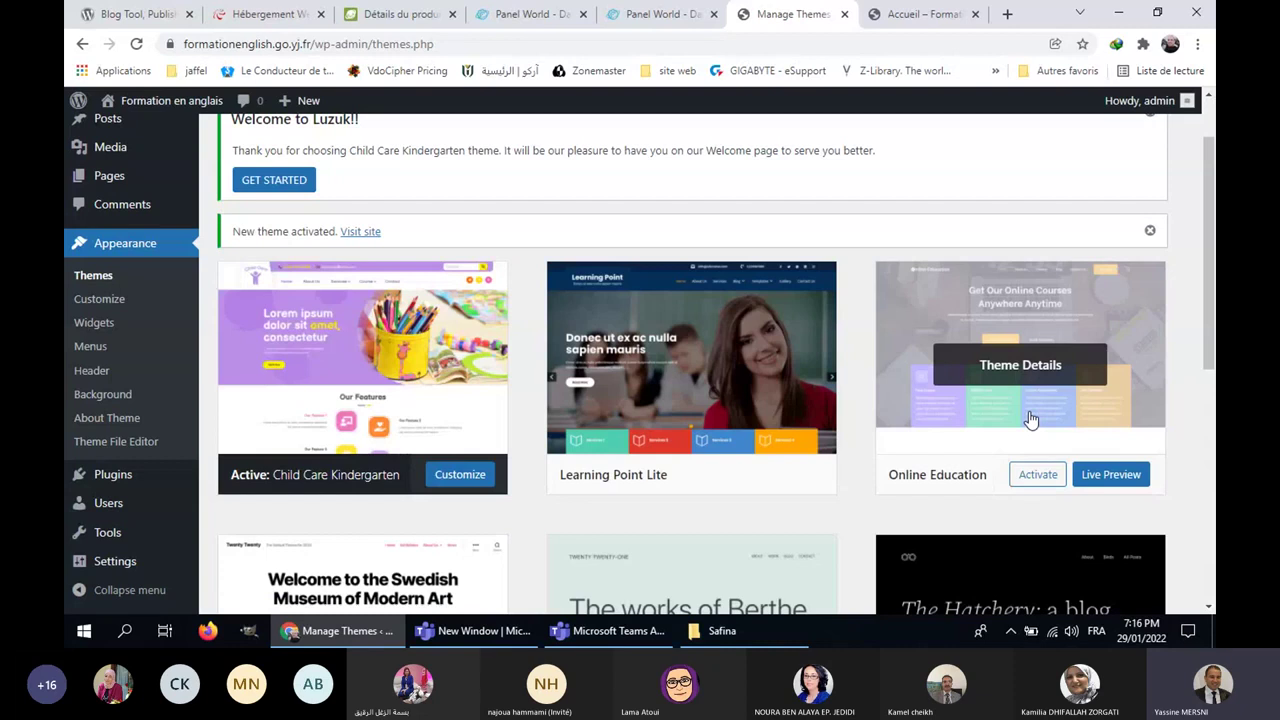
pyautogui.click(1038, 474)
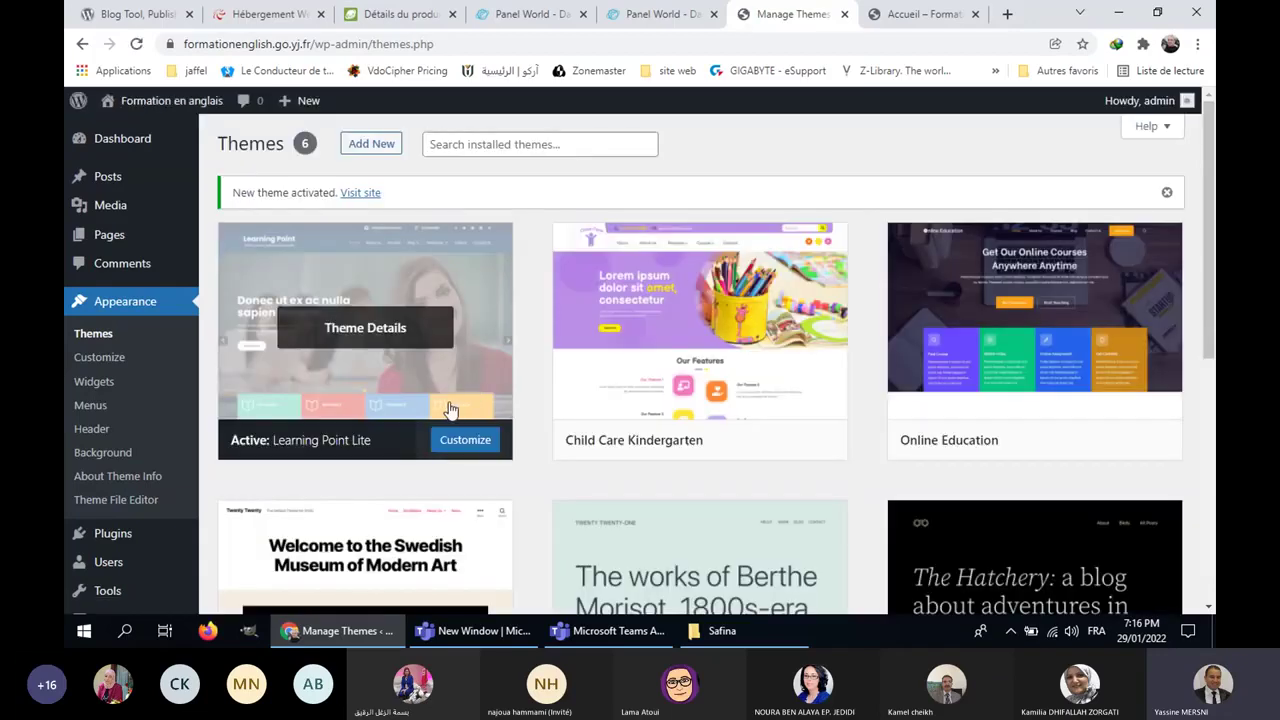
# Step: Reload the public Accueil page to check it under Learning Point Lite, and go back to the installed themes
pyautogui.click(903, 16)
pyautogui.click(136, 43)
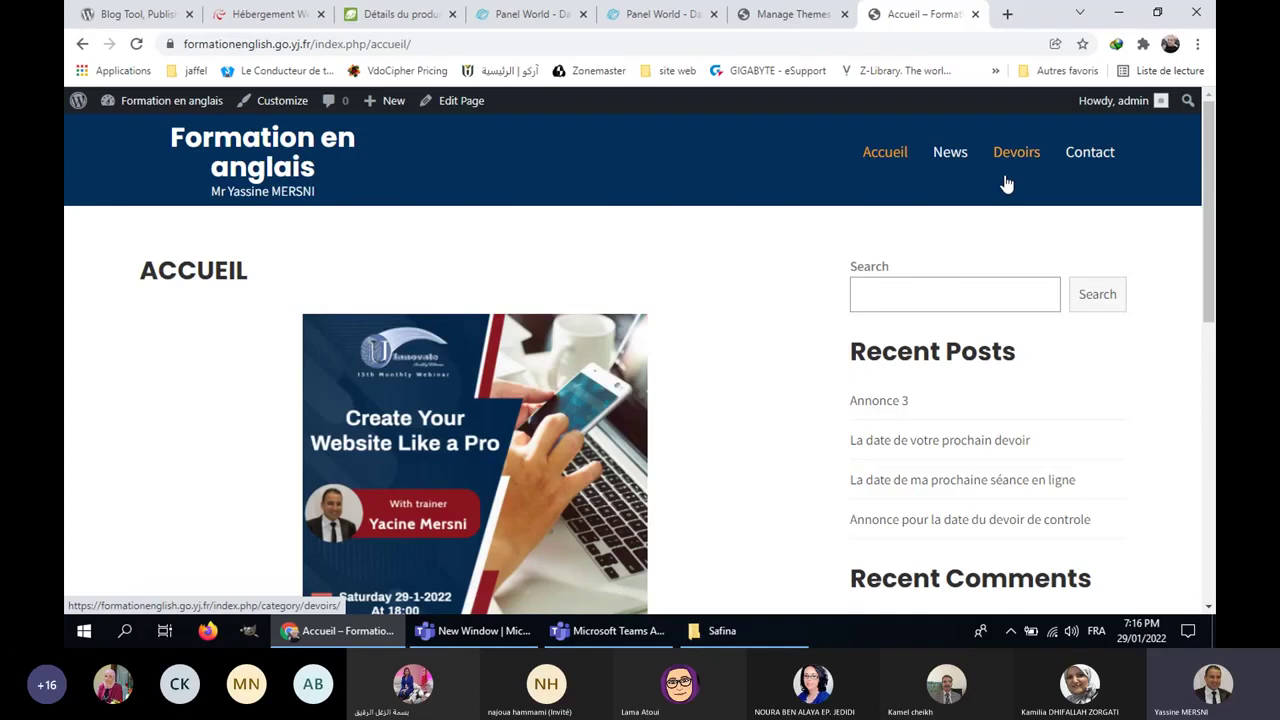
pyautogui.click(786, 16)
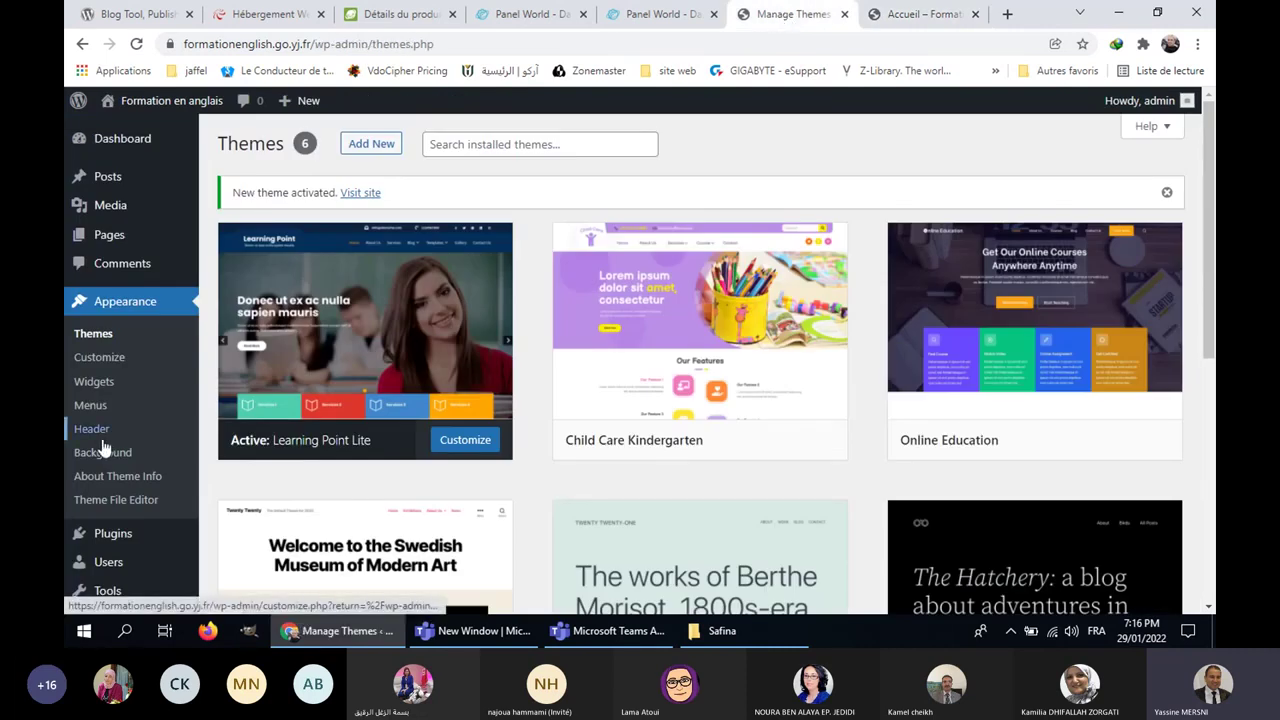
# Step: Check the public Accueil page, return to the admin area and open the list of installed plugins
pyautogui.scroll(-2, 120, 460)
pyautogui.moveTo(145, 478)
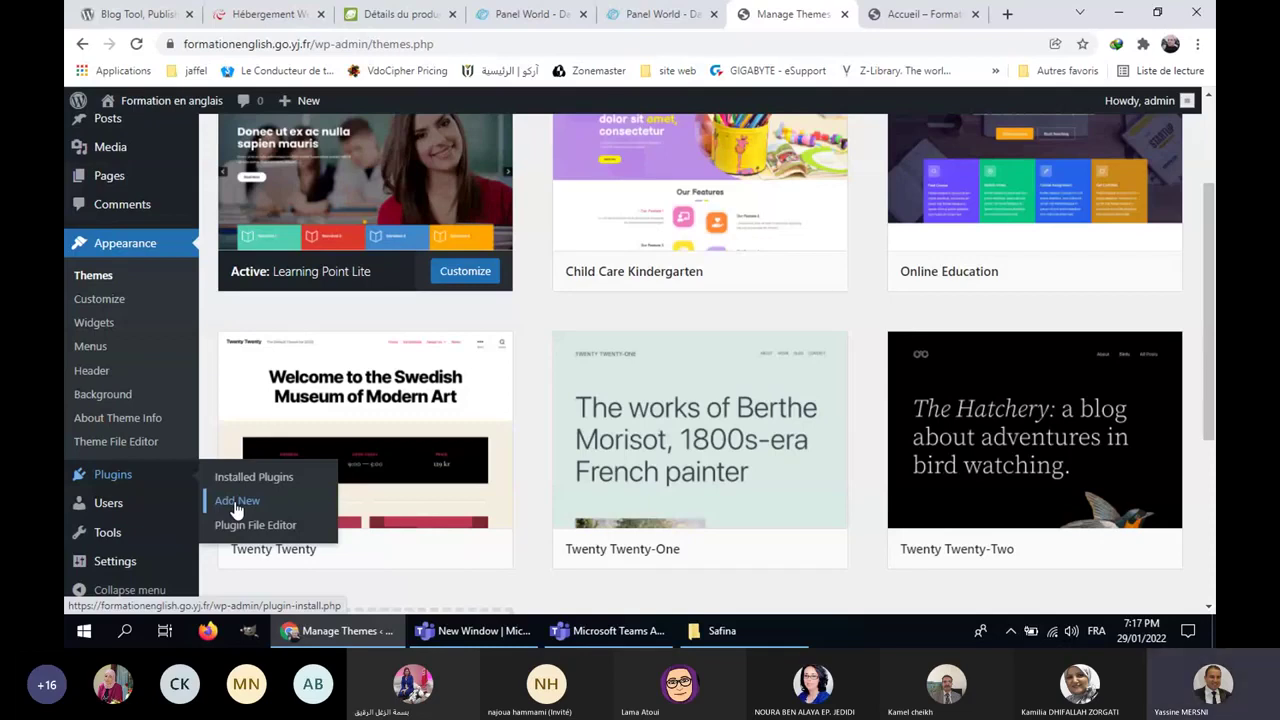
pyautogui.hotkey('ctrl', 'Tab')
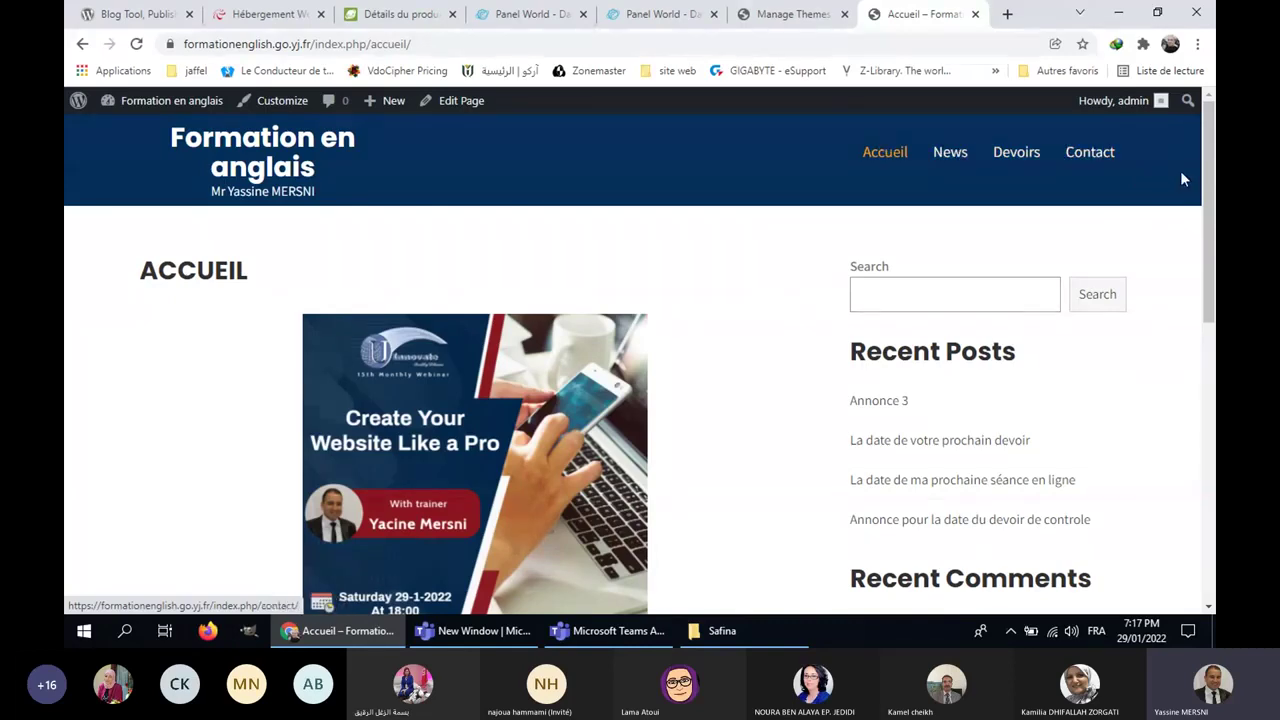
pyautogui.click(806, 24)
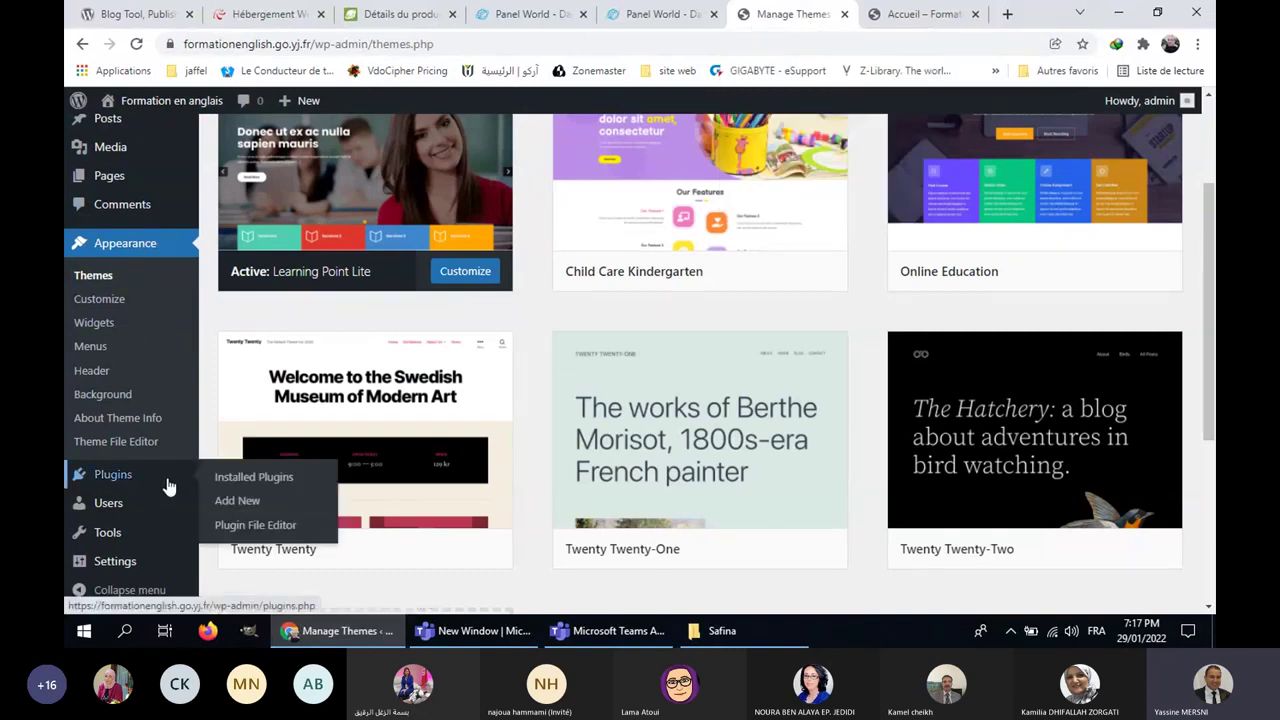
pyautogui.click(249, 484)
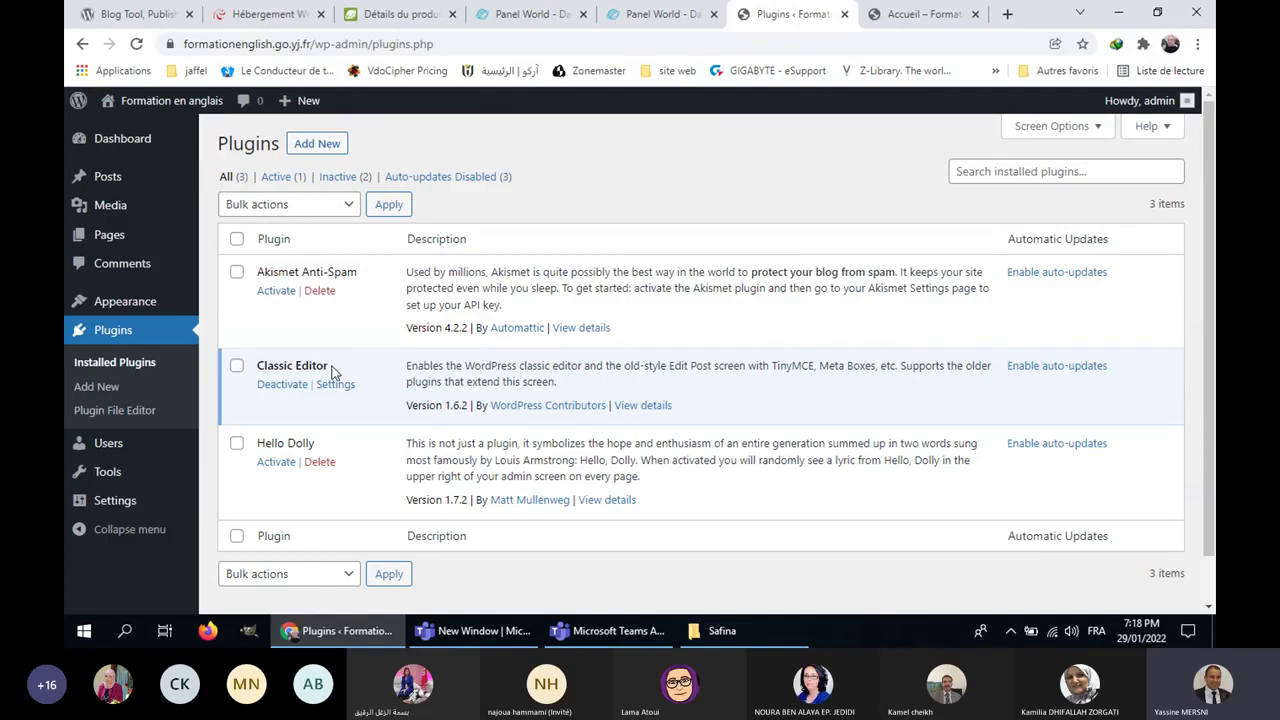
# Step: Open the page for adding plugins and look through the featured plugins
pyautogui.click(320, 144)
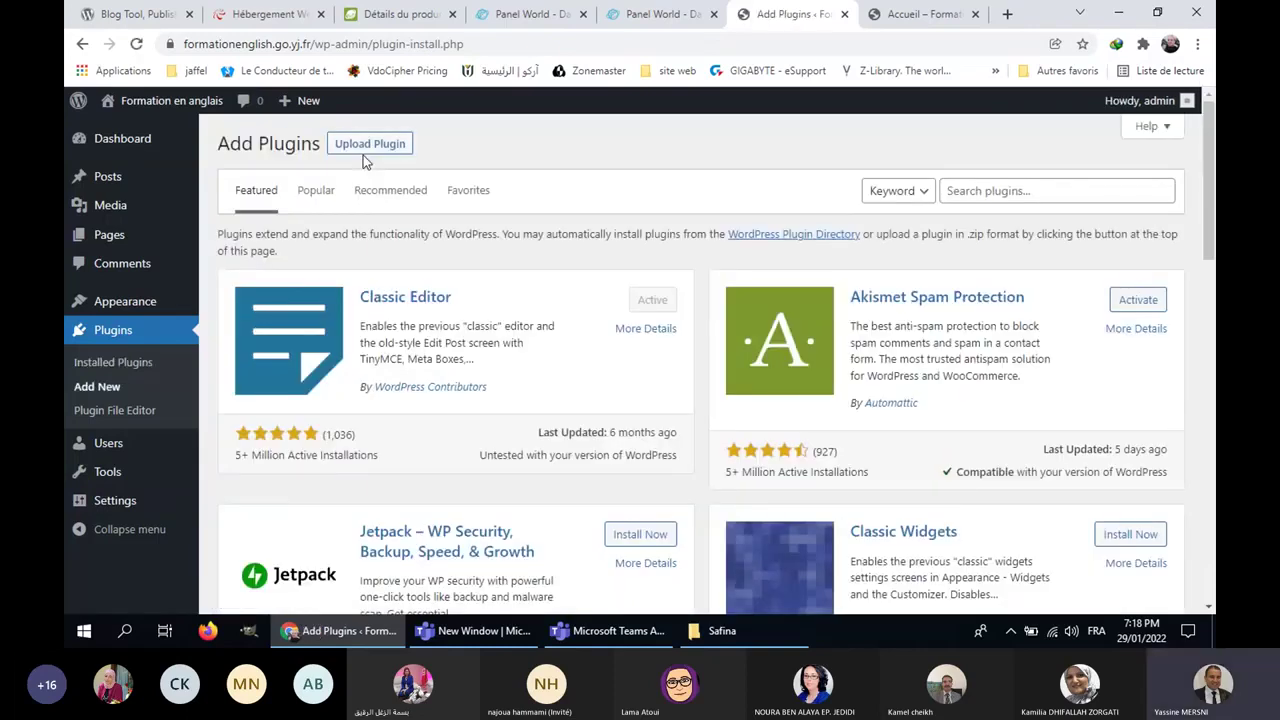
pyautogui.click(1010, 191)
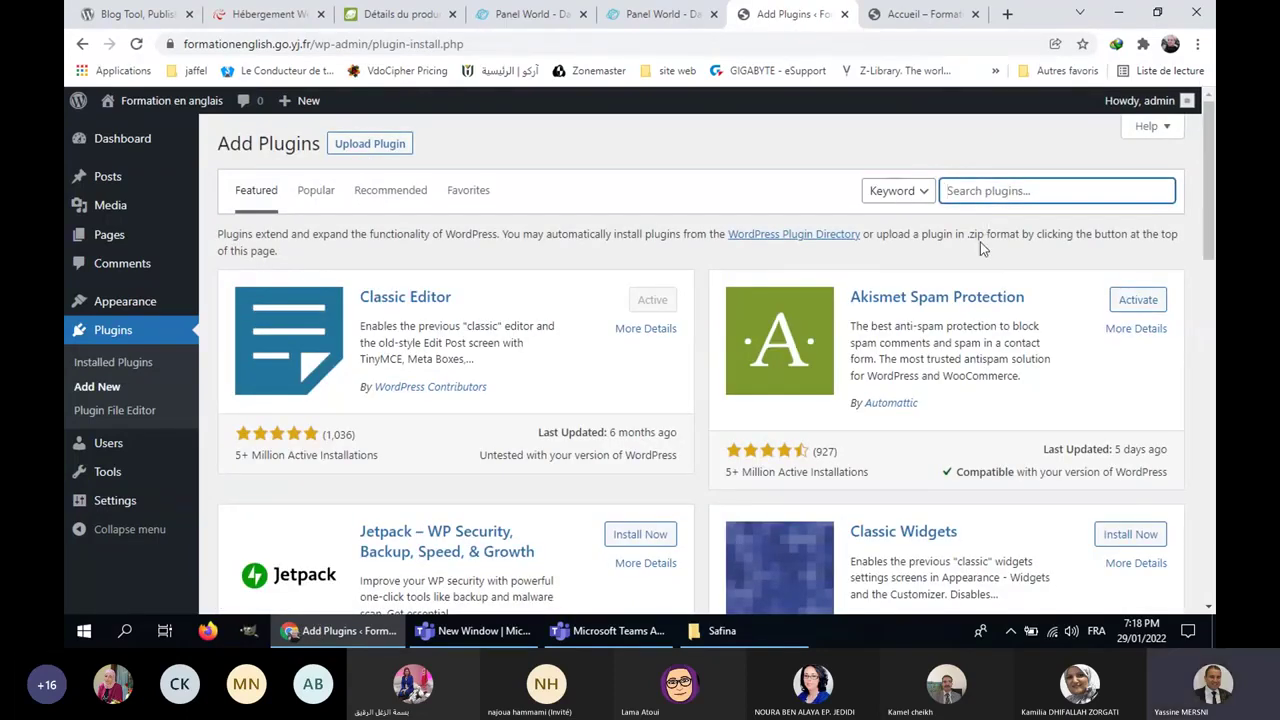
pyautogui.scroll(-1, 985, 272)
pyautogui.scroll(-4, 985, 272)
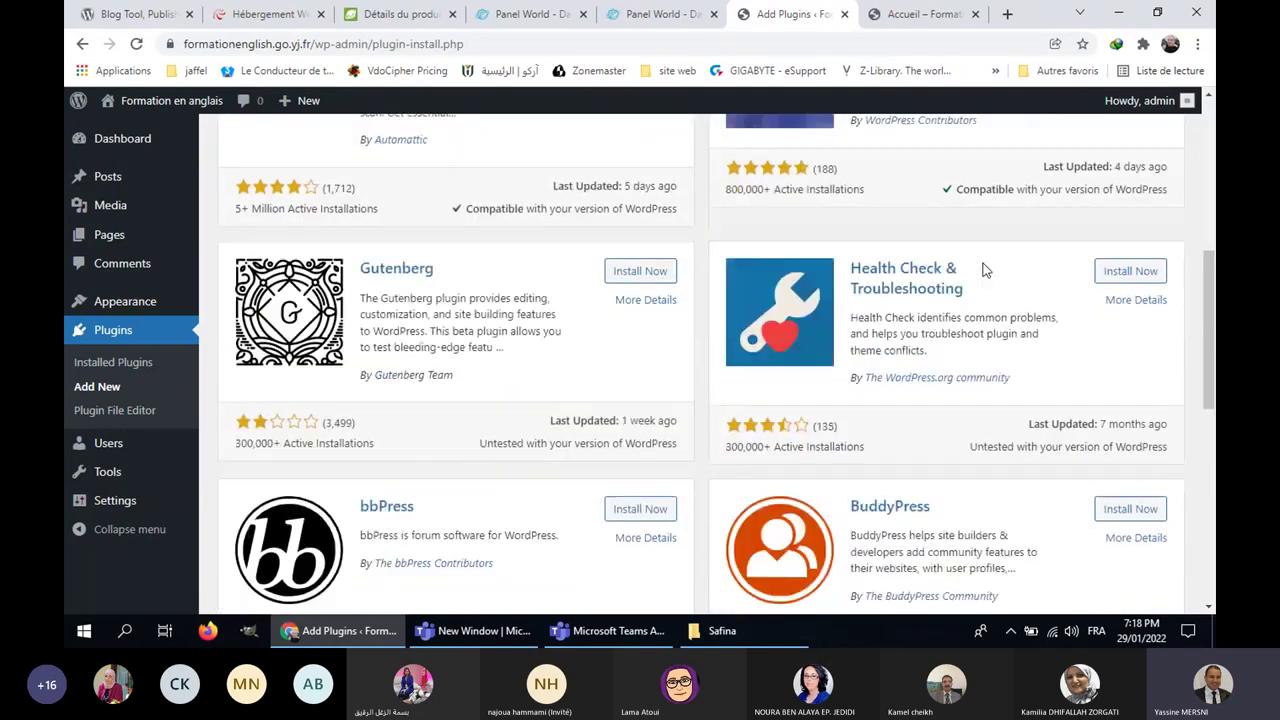
pyautogui.scroll(-10, 983, 269)
pyautogui.scroll(9, 983, 269)
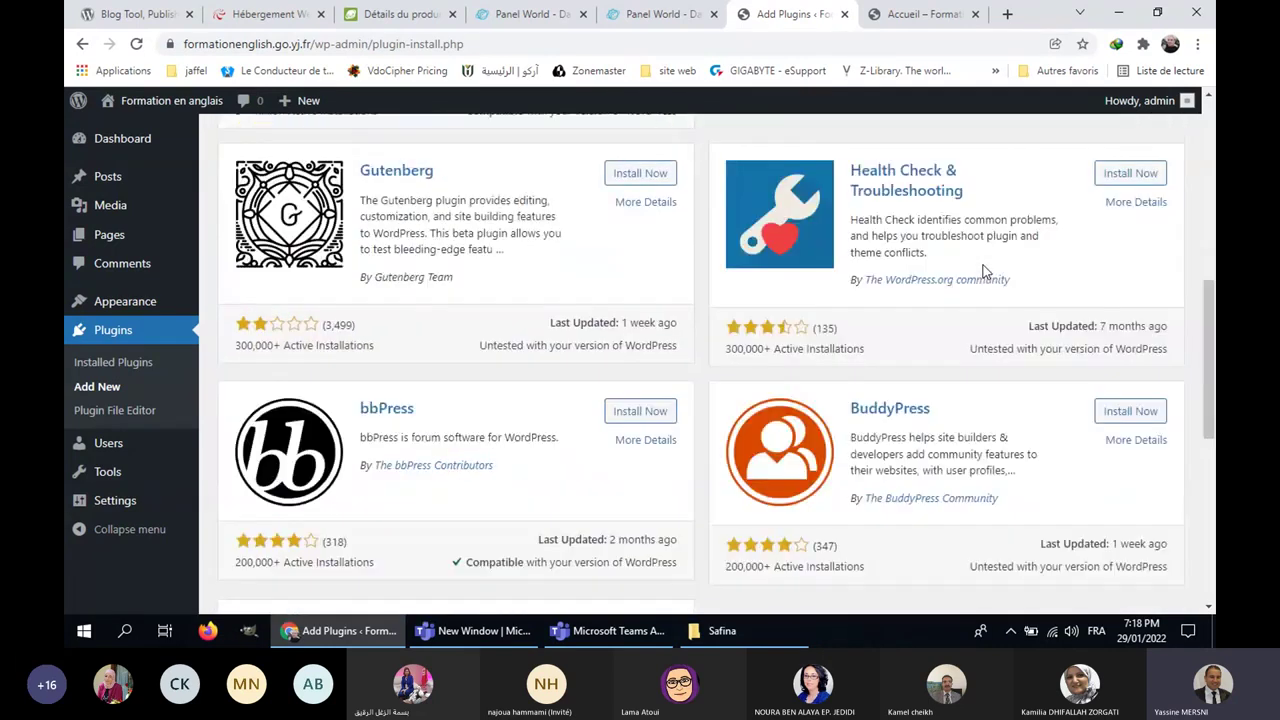
pyautogui.scroll(6, 985, 272)
# Step: Look through the popular plugins in the directory, with a brief check of the public Accueil page
pyautogui.click(320, 202)
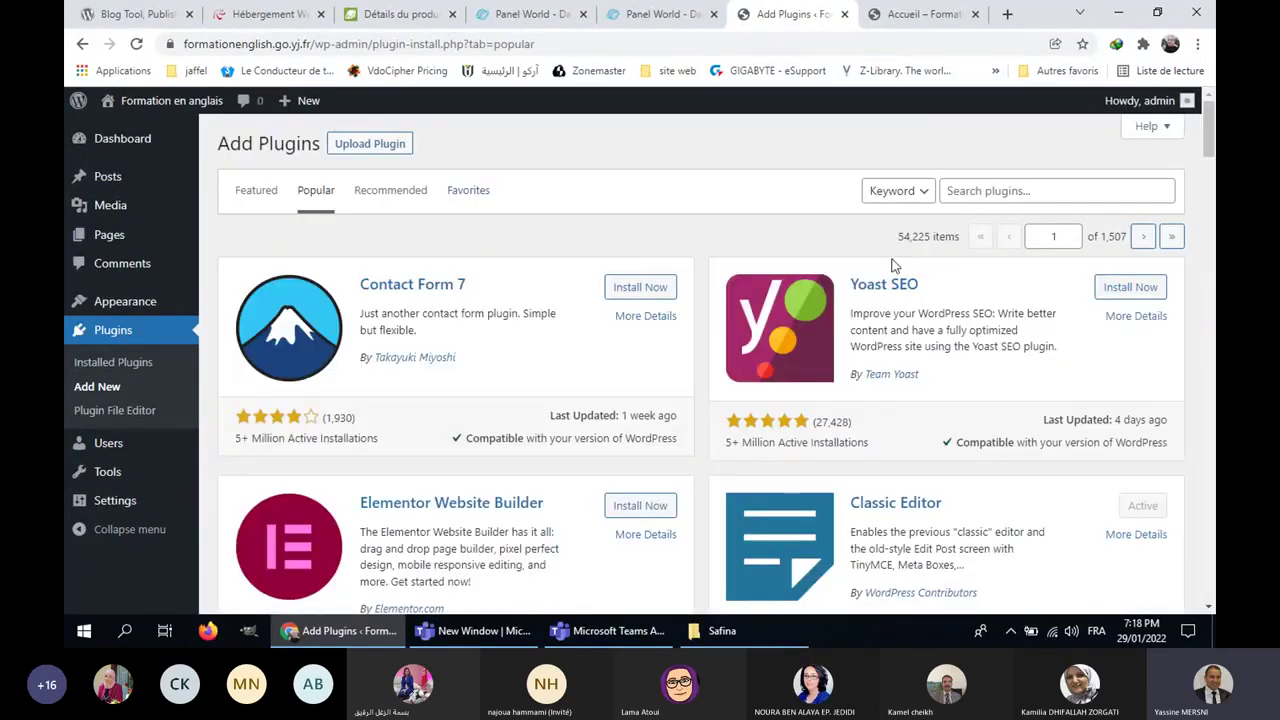
pyautogui.tripleClick(890, 238)
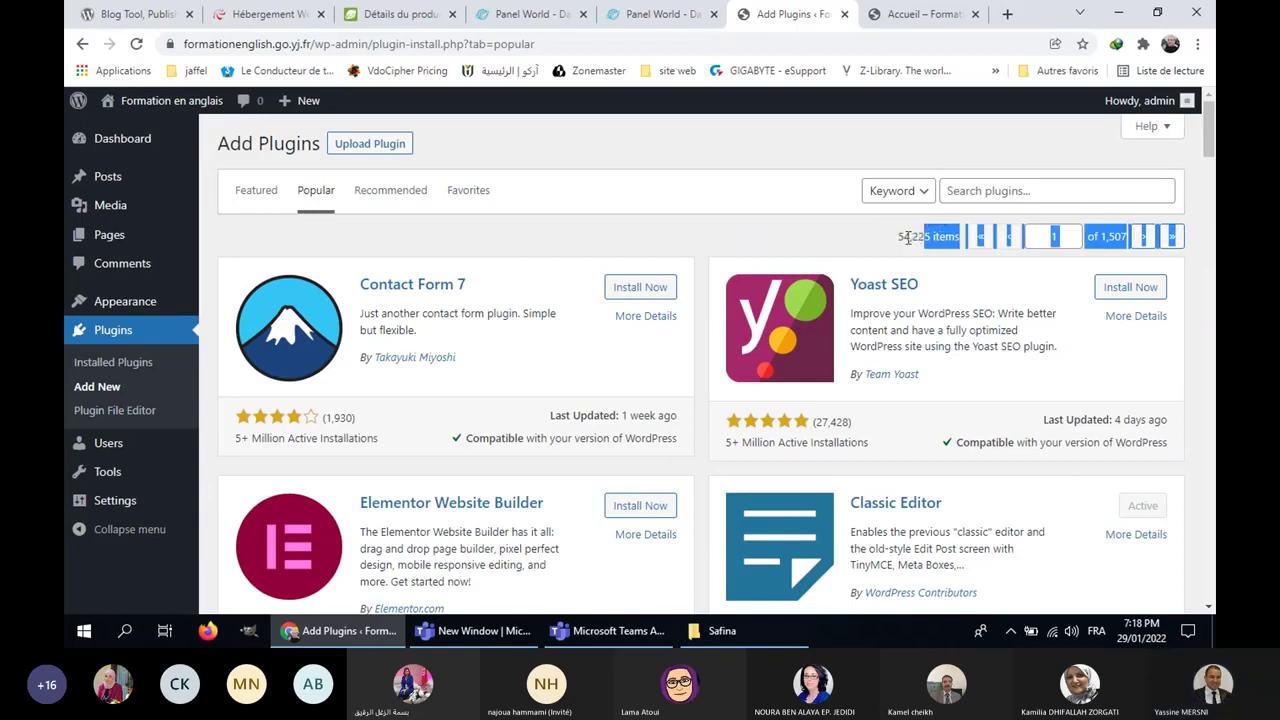
pyautogui.scroll(-2, 672, 255)
pyautogui.scroll(-3, 660, 250)
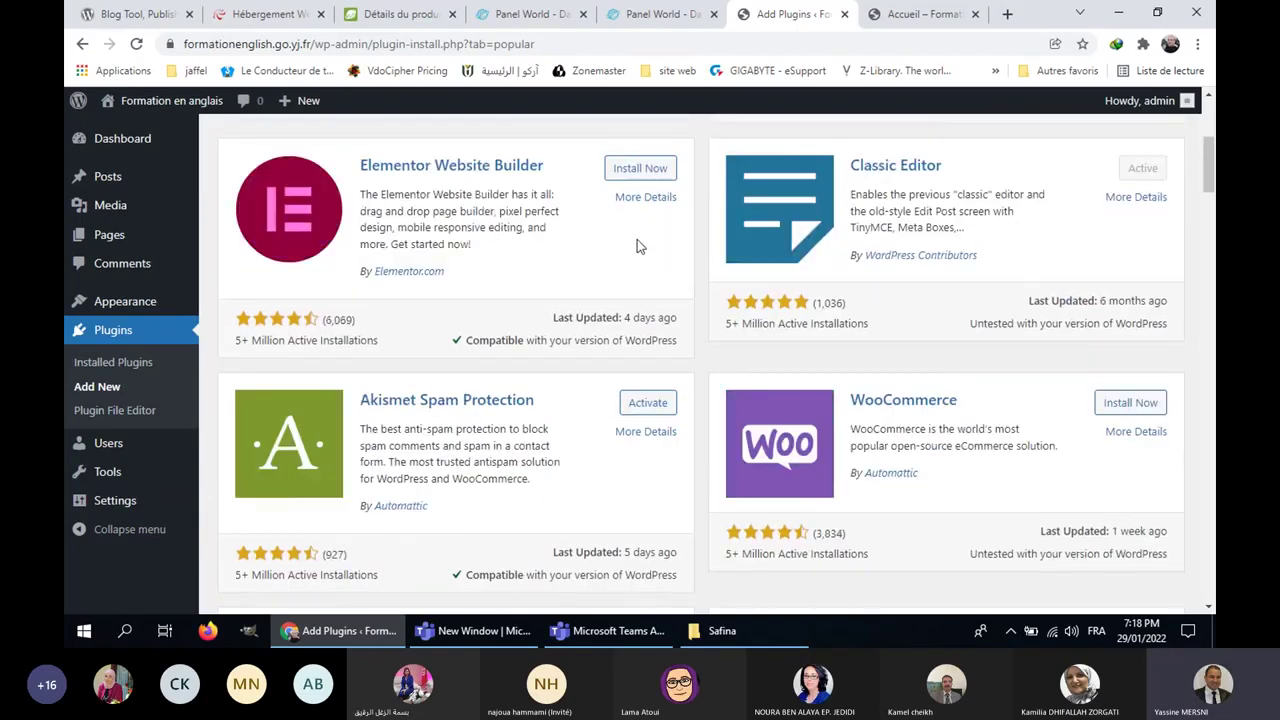
pyautogui.click(889, 13)
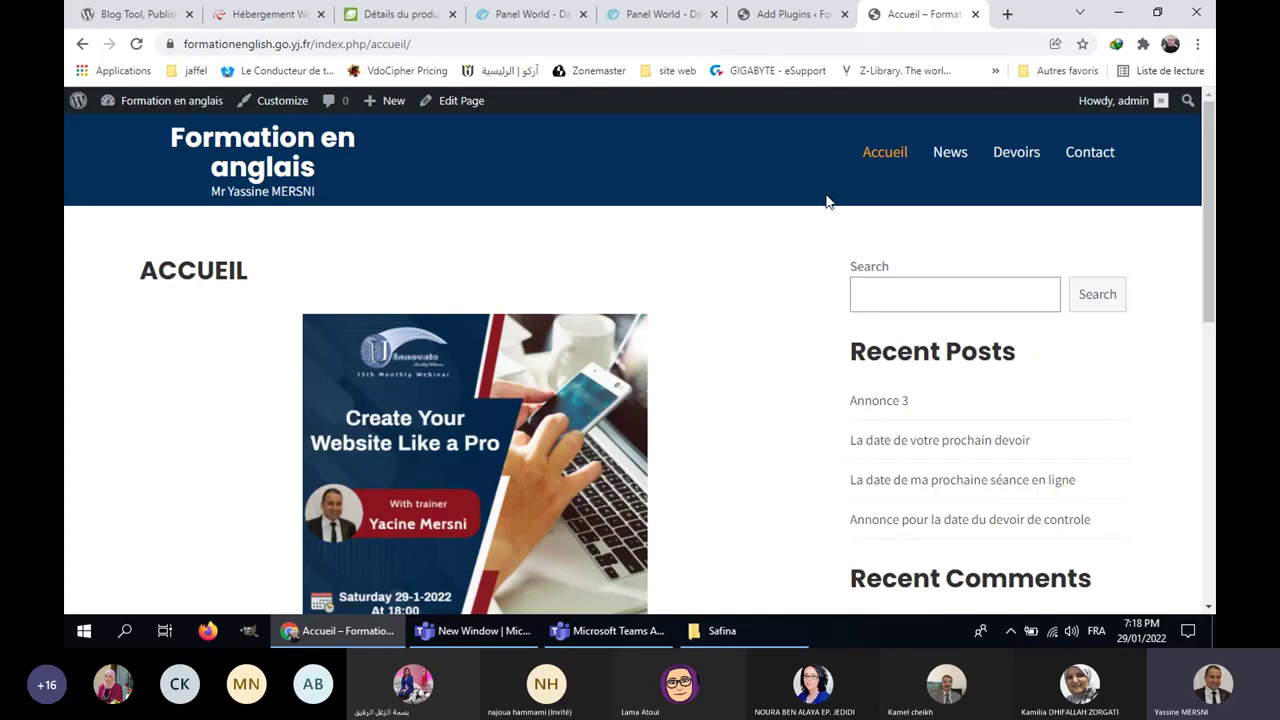
pyautogui.click(795, 14)
pyautogui.scroll(3, 575, 275)
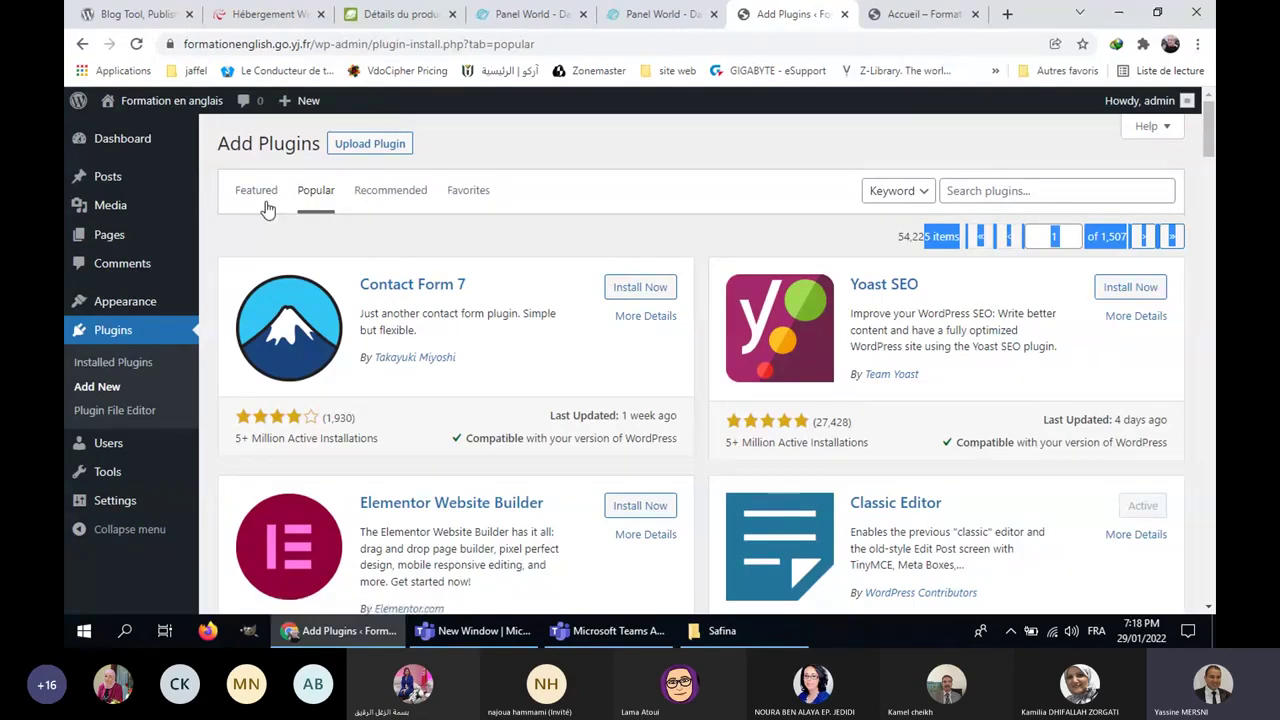
pyautogui.click(879, 249)
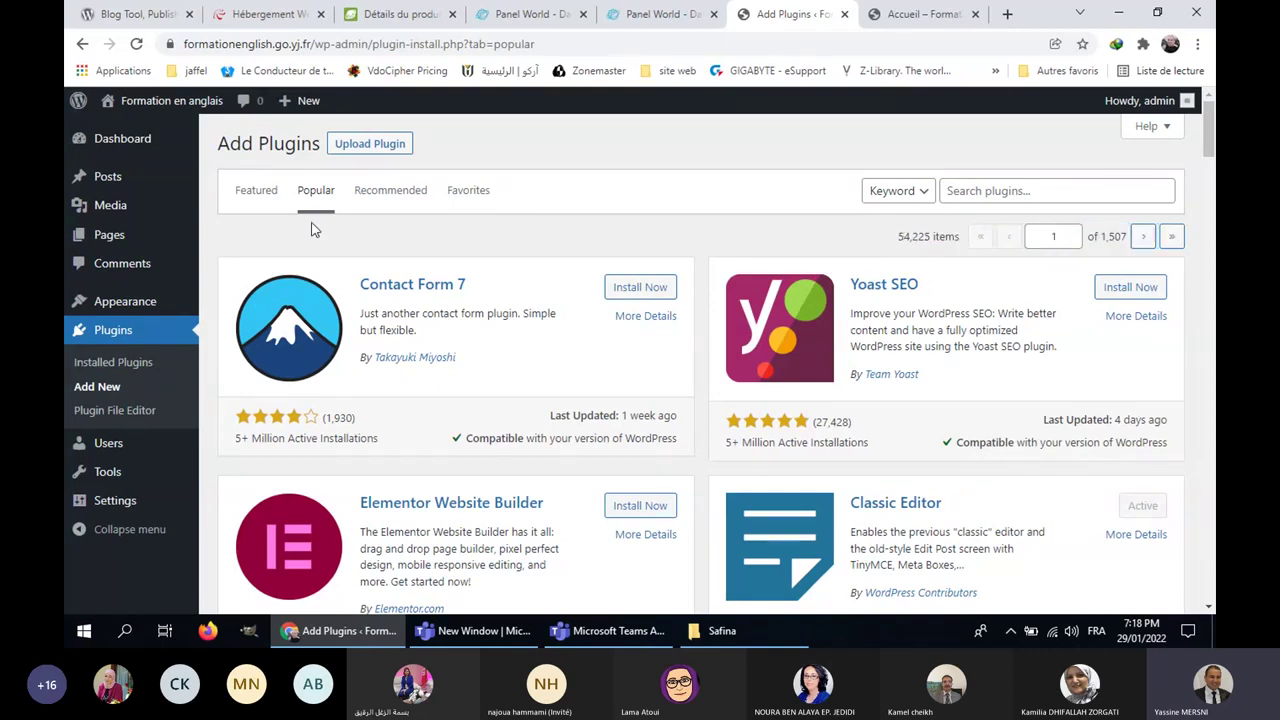
# Step: Search the plugin directory by keyword for "learning"
pyautogui.click(250, 196)
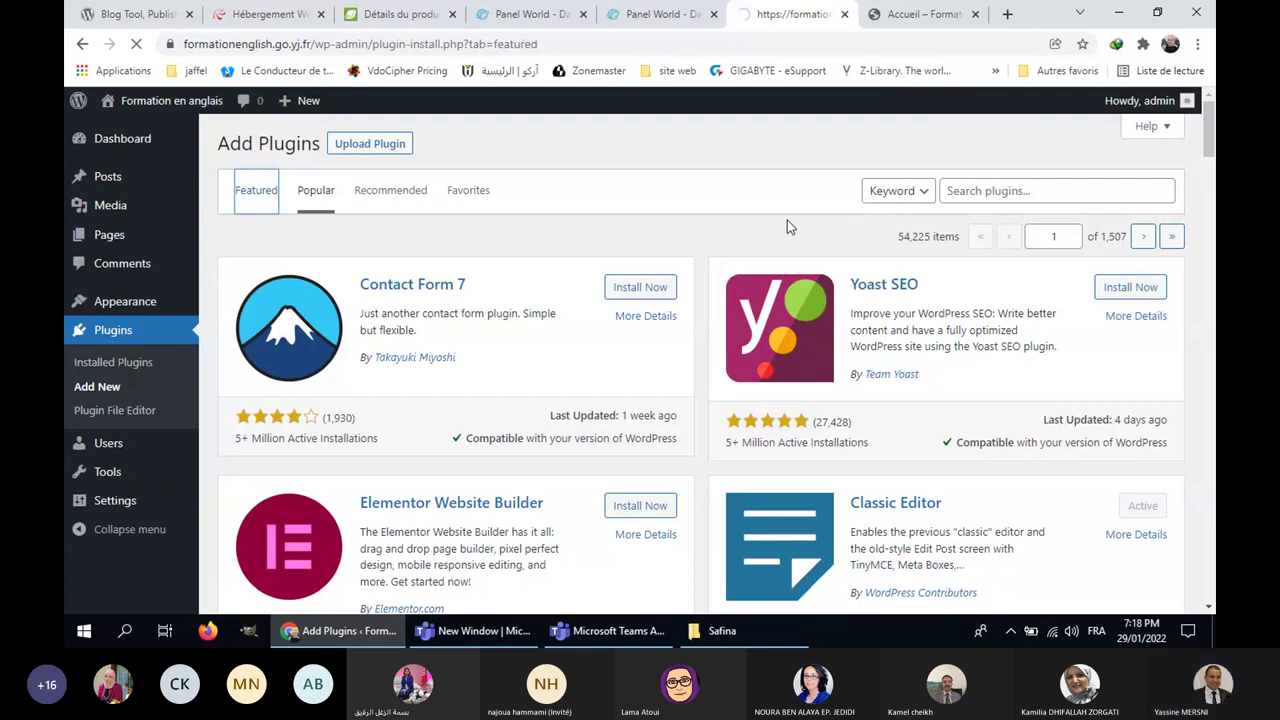
pyautogui.click(1034, 191)
pyautogui.write('learpress')
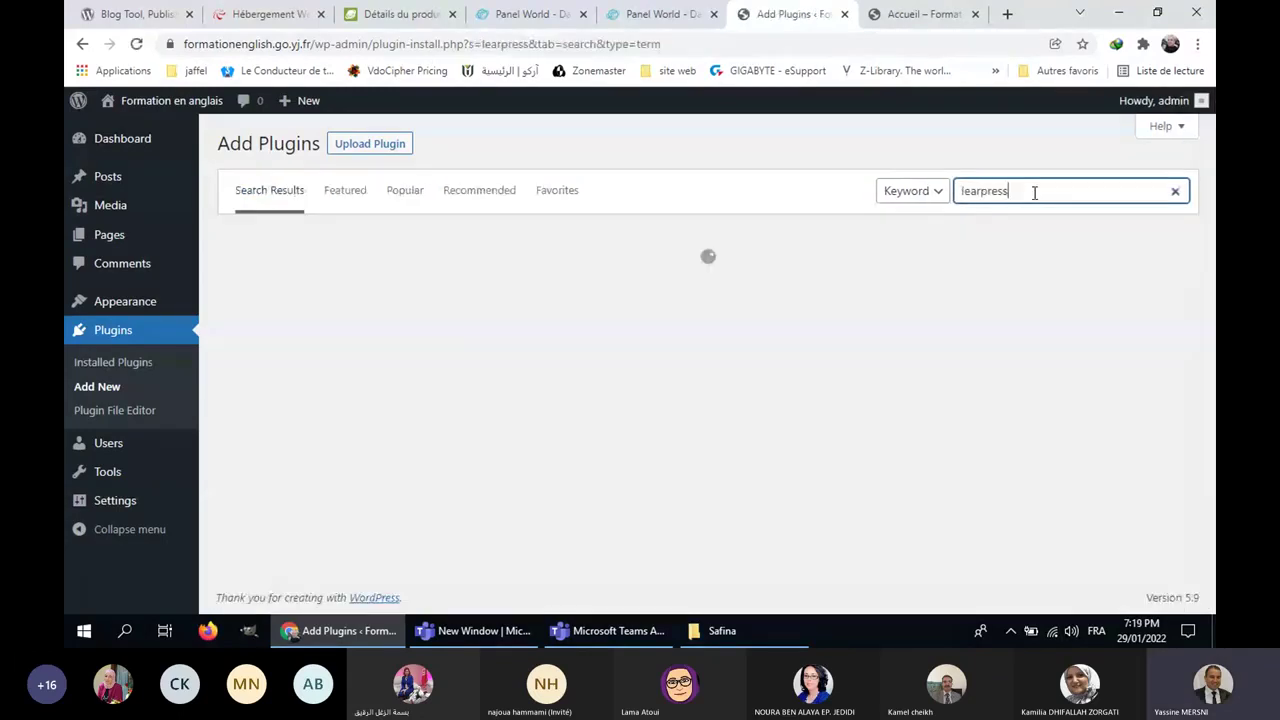
pyautogui.press('BackSpace')
pyautogui.press('BackSpace')
pyautogui.press('BackSpace')
pyautogui.press('BackSpace')
pyautogui.press('BackSpace')
pyautogui.write('ning')
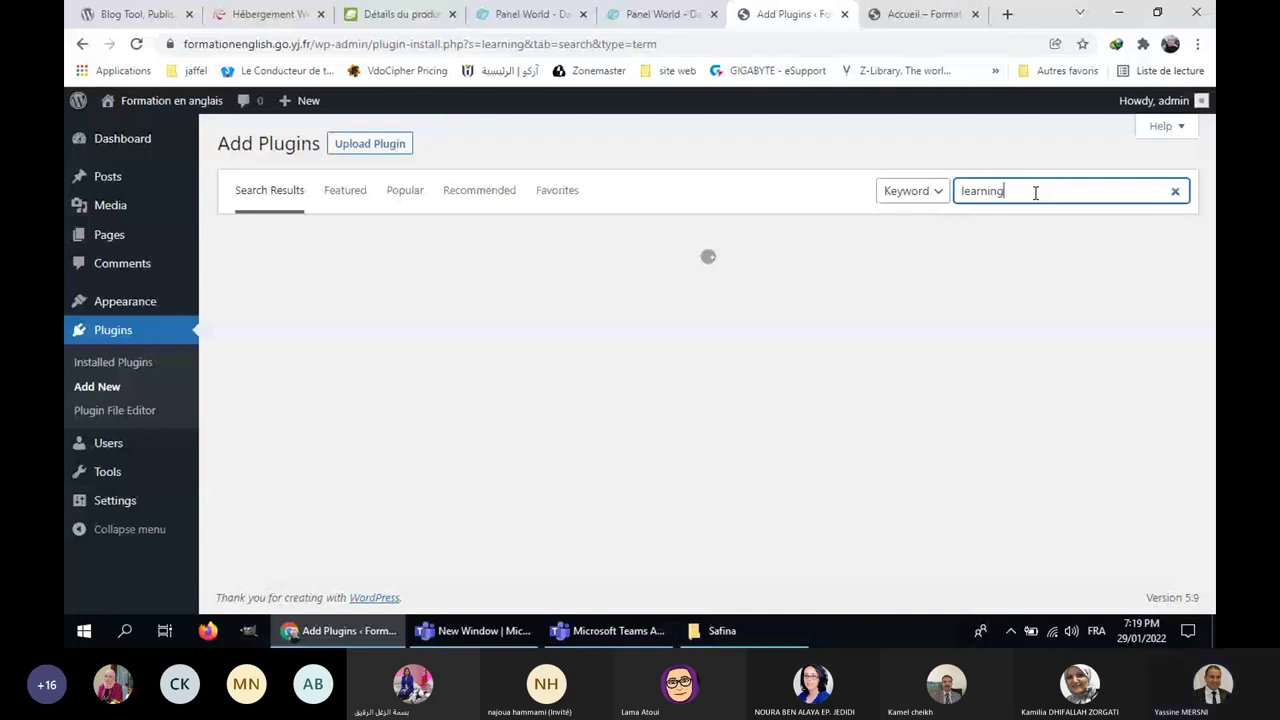
# Step: Find the LearnPress – WordPress LMS Plugin in the results and read its description in the plugin details
pyautogui.scroll(-2, 956, 421)
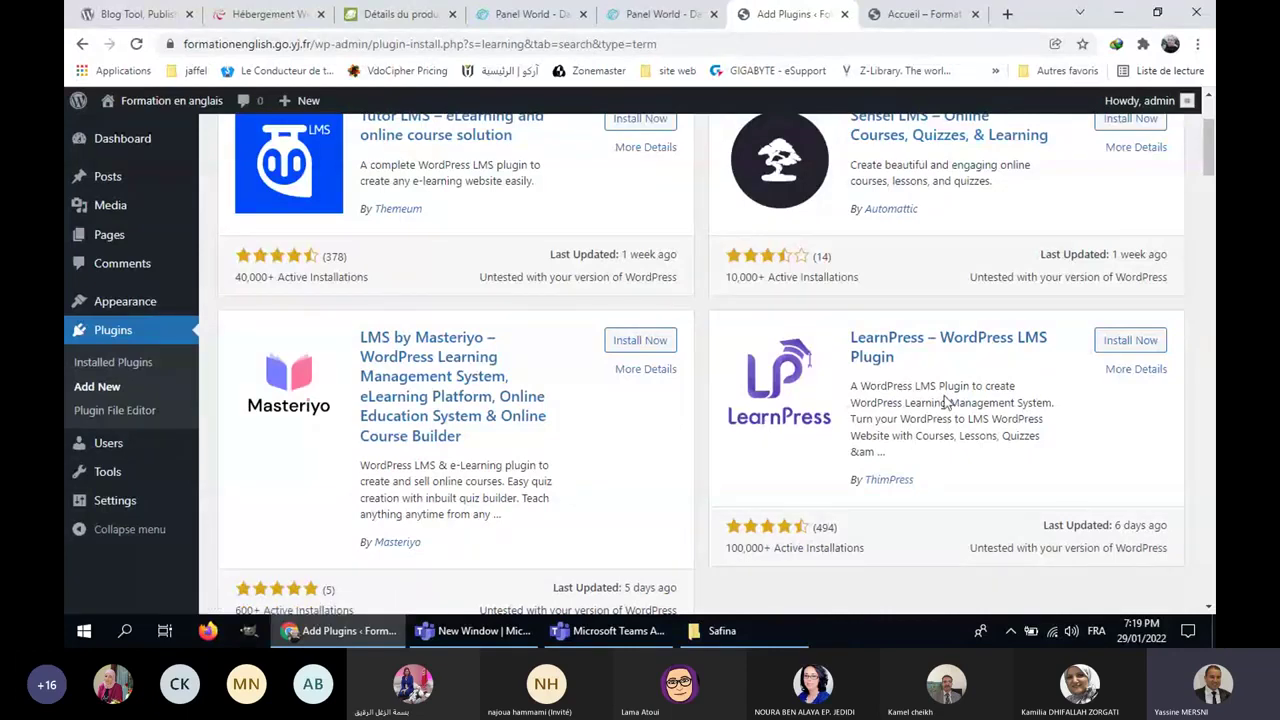
pyautogui.moveTo(862, 386); pyautogui.dragTo(938, 386)
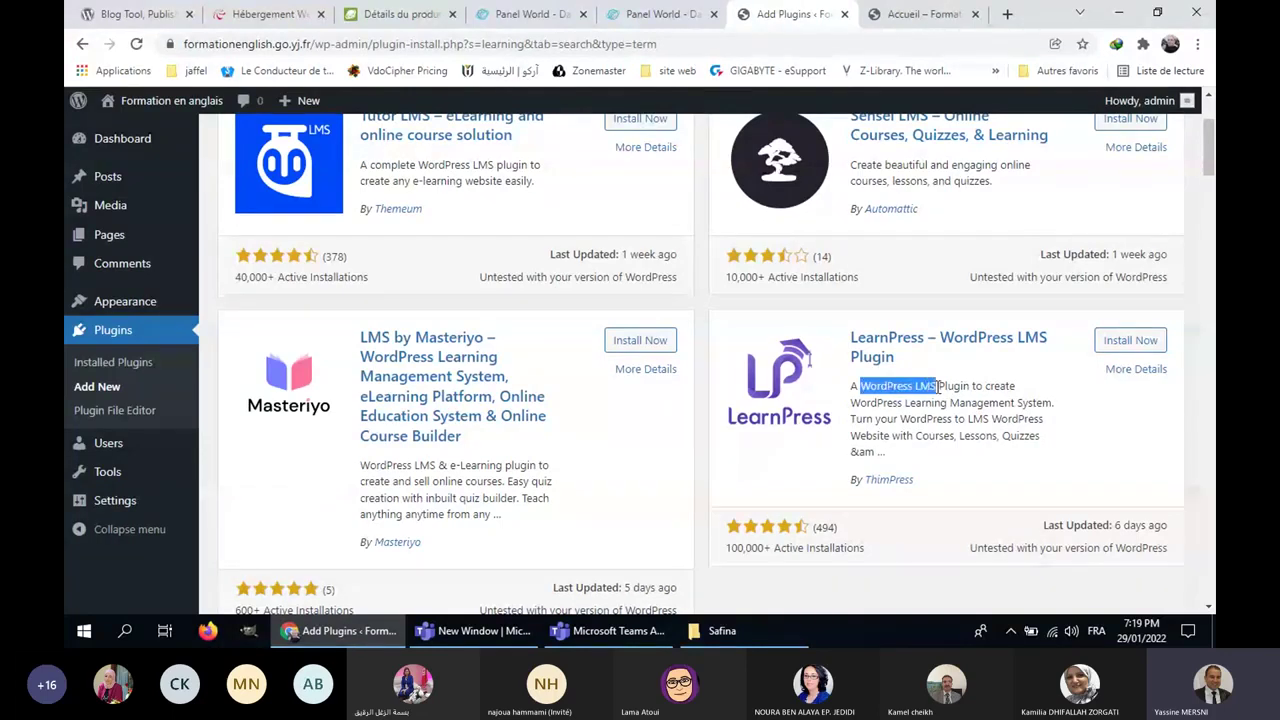
pyautogui.click(891, 408)
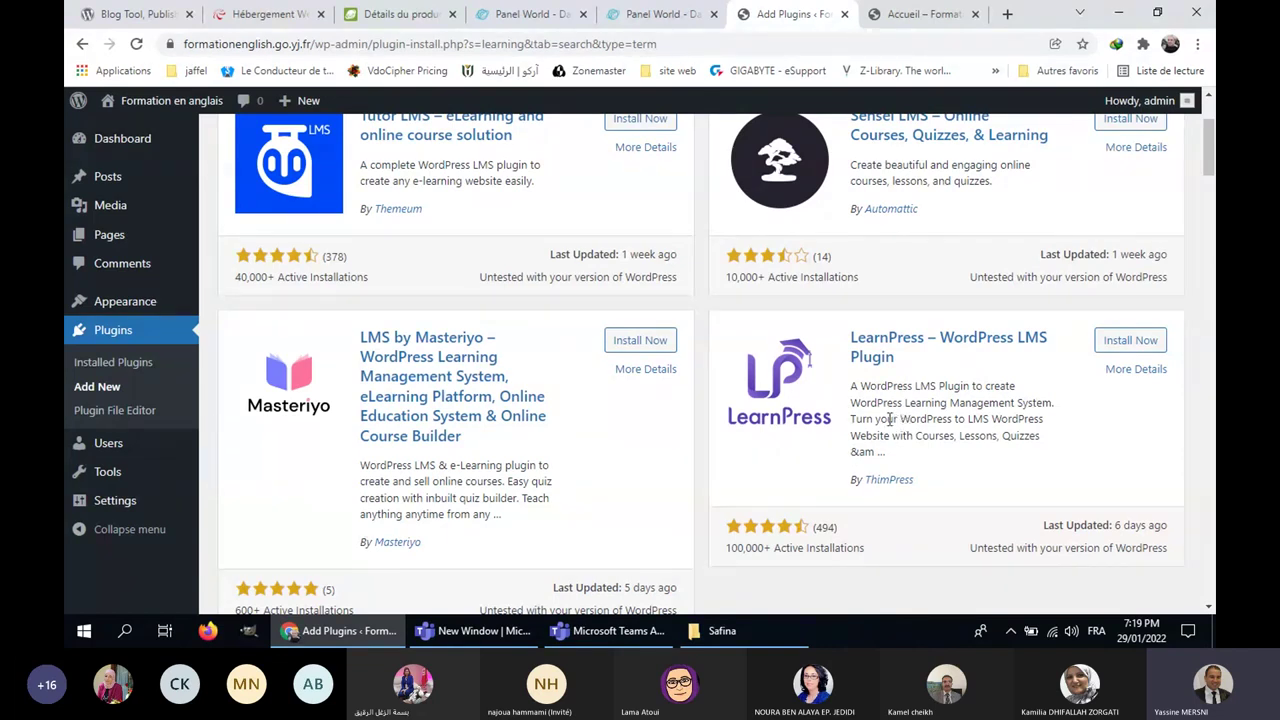
pyautogui.click(1120, 370)
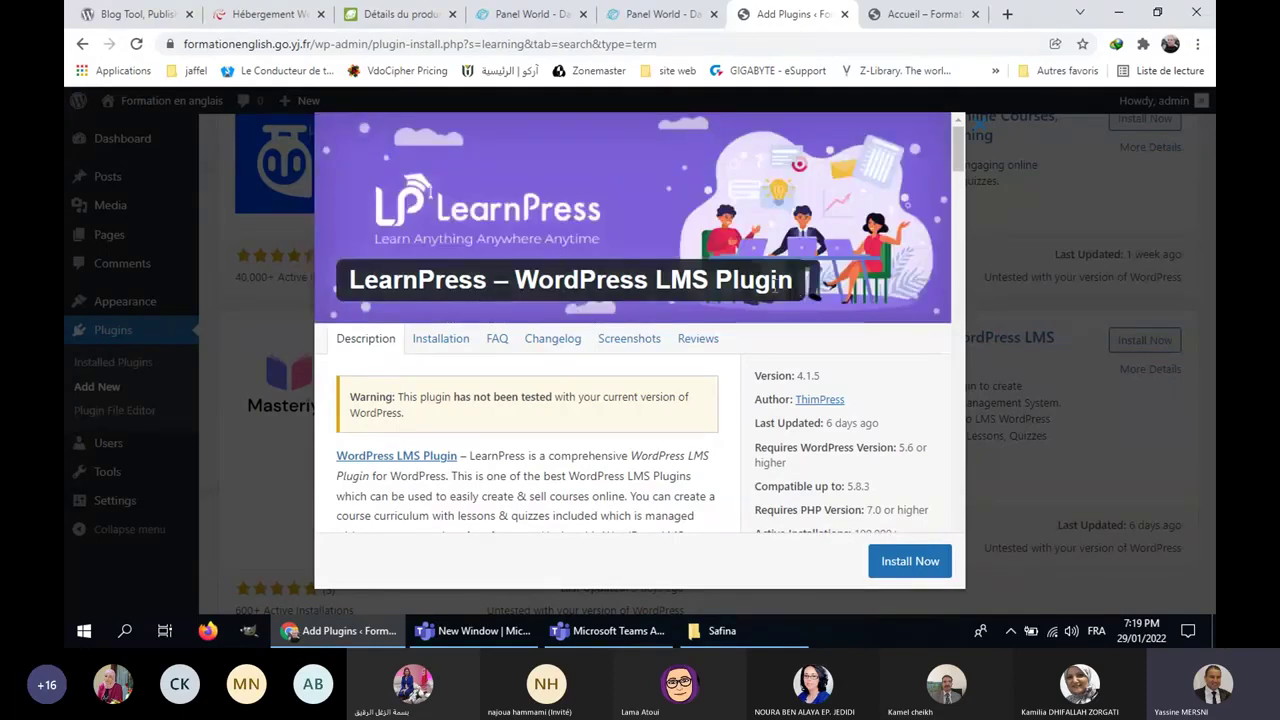
pyautogui.scroll(-3, 693, 287)
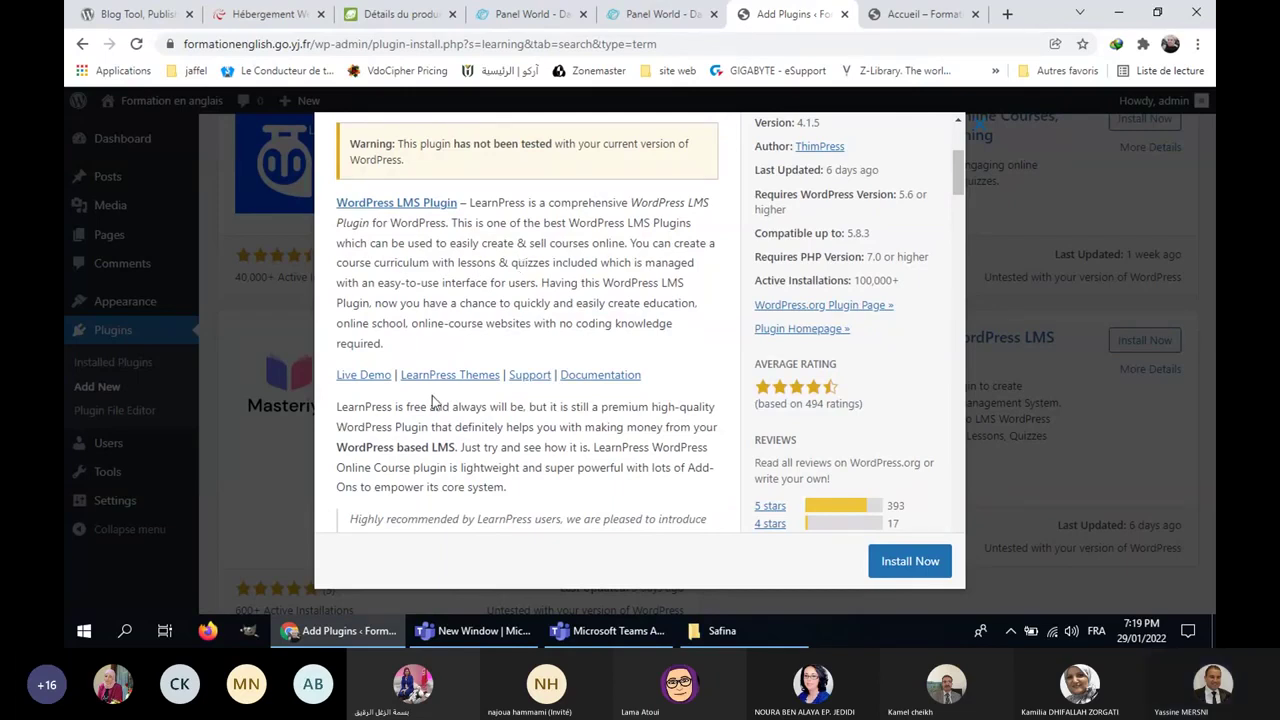
# Step: Open LearnPress's live demo in a new browser tab and examine the demo site's home page, from banner to premium themes
pyautogui.rightClick(370, 379)
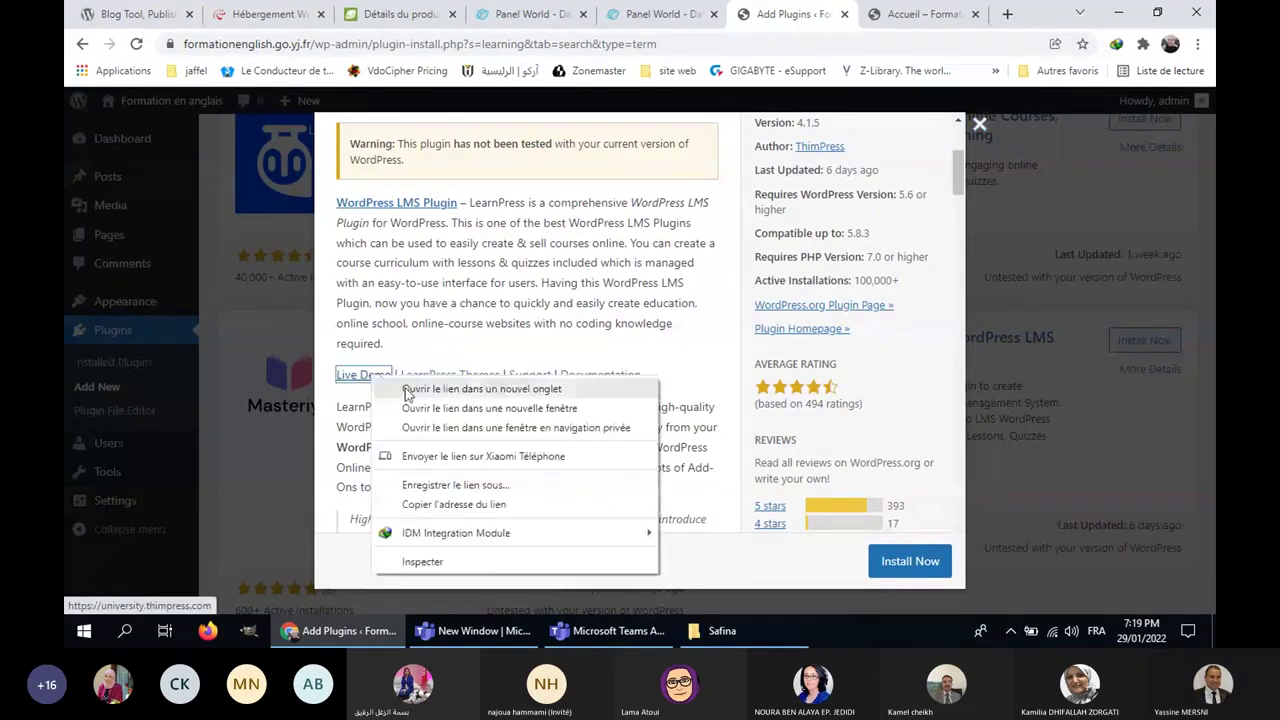
pyautogui.click(406, 389)
pyautogui.click(815, 14)
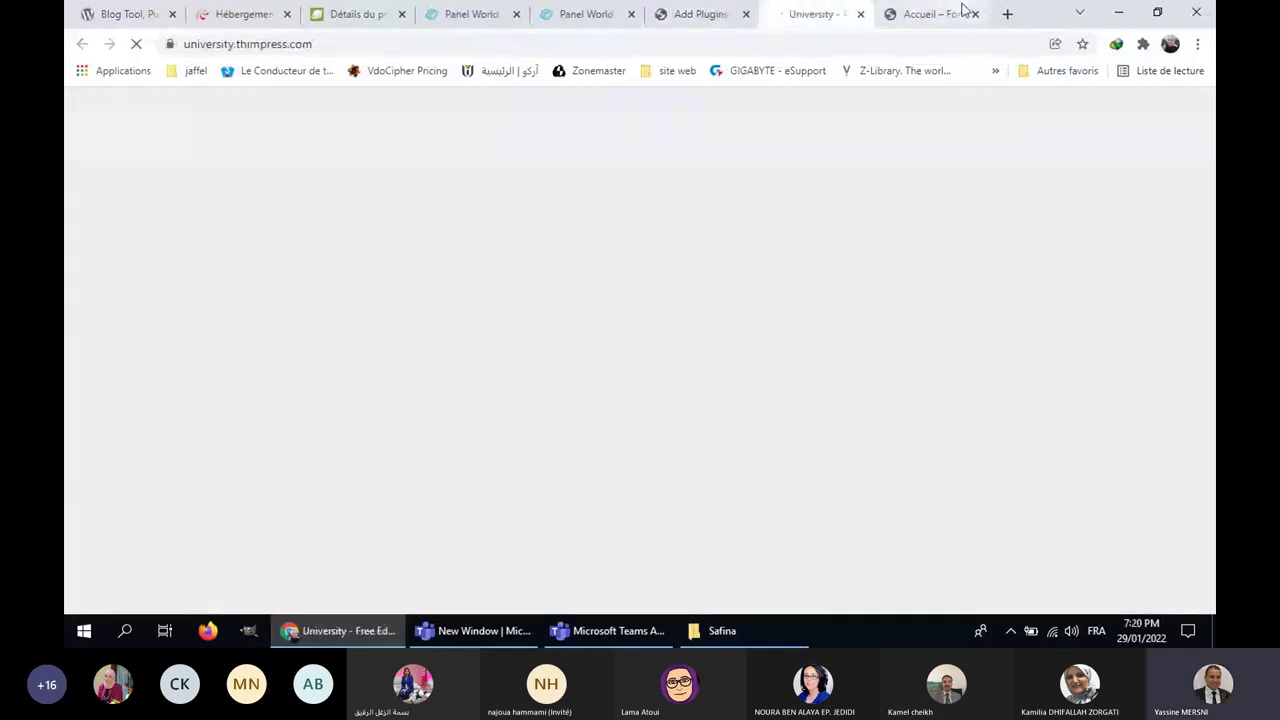
pyautogui.click(963, 12)
pyautogui.click(815, 14)
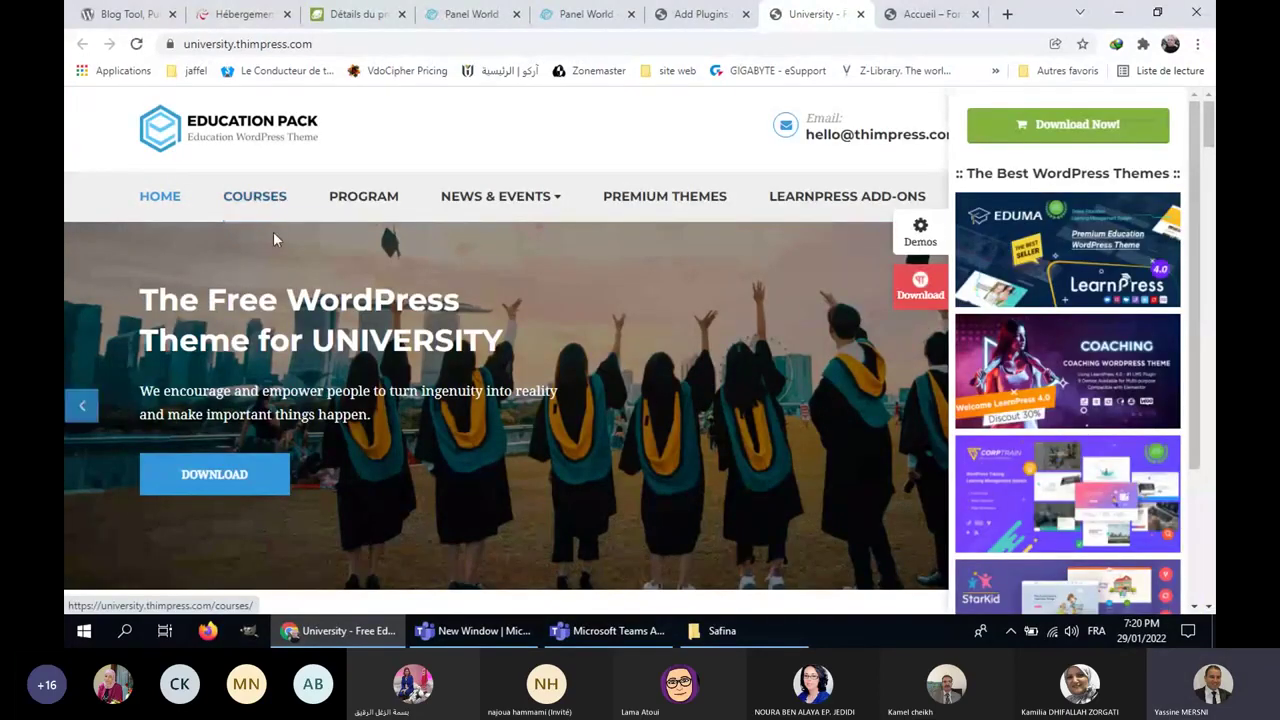
pyautogui.moveTo(443, 202)
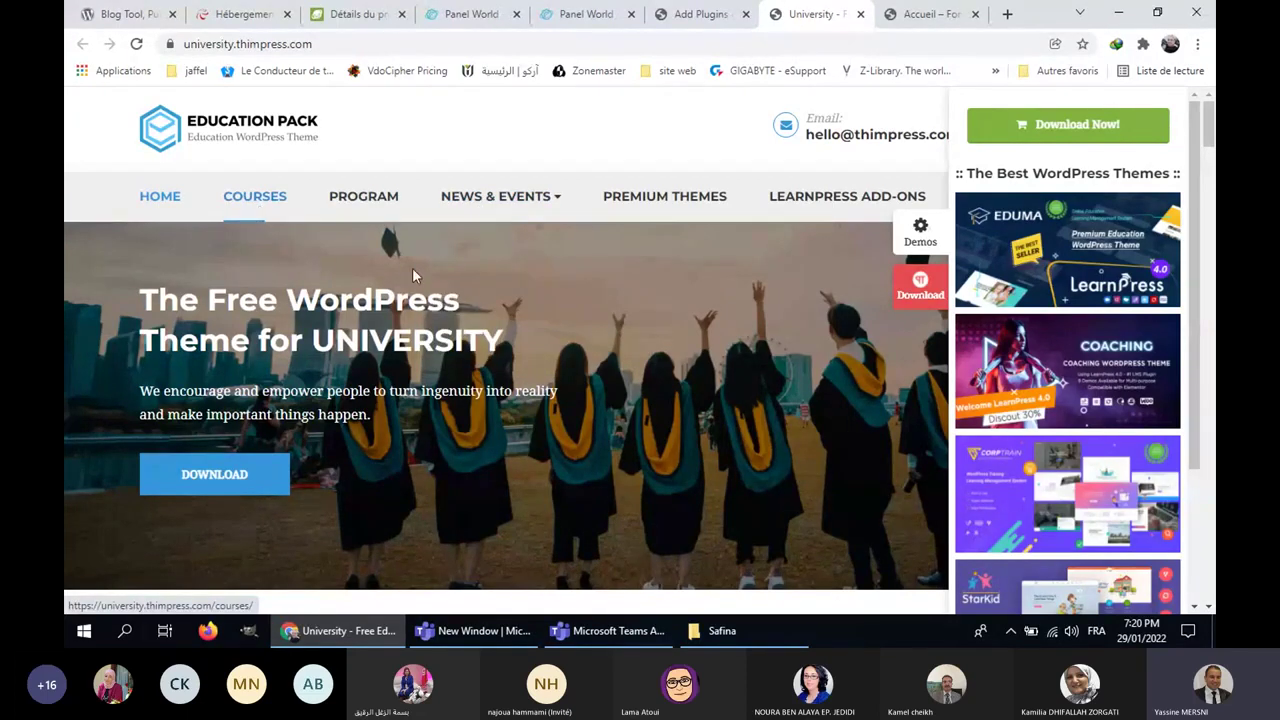
pyautogui.scroll(-3, 412, 267)
pyautogui.scroll(-4, 432, 279)
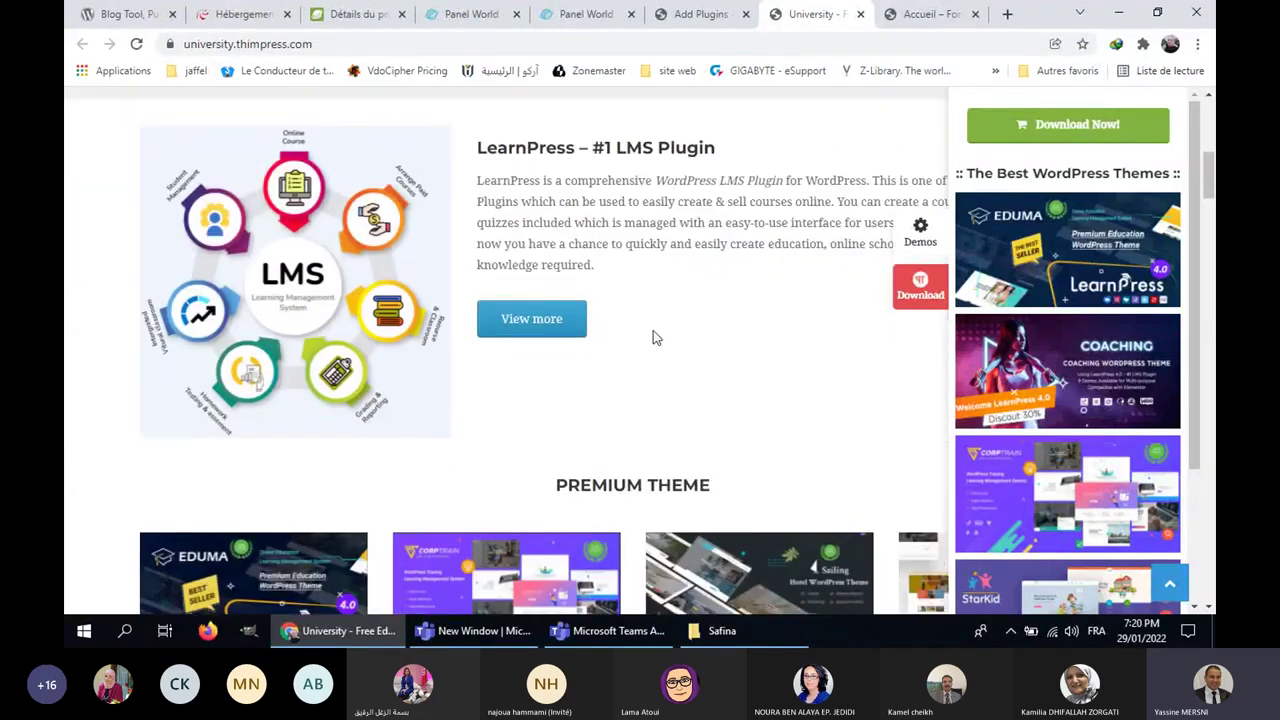
pyautogui.scroll(2, 653, 335)
pyautogui.scroll(-5, 653, 335)
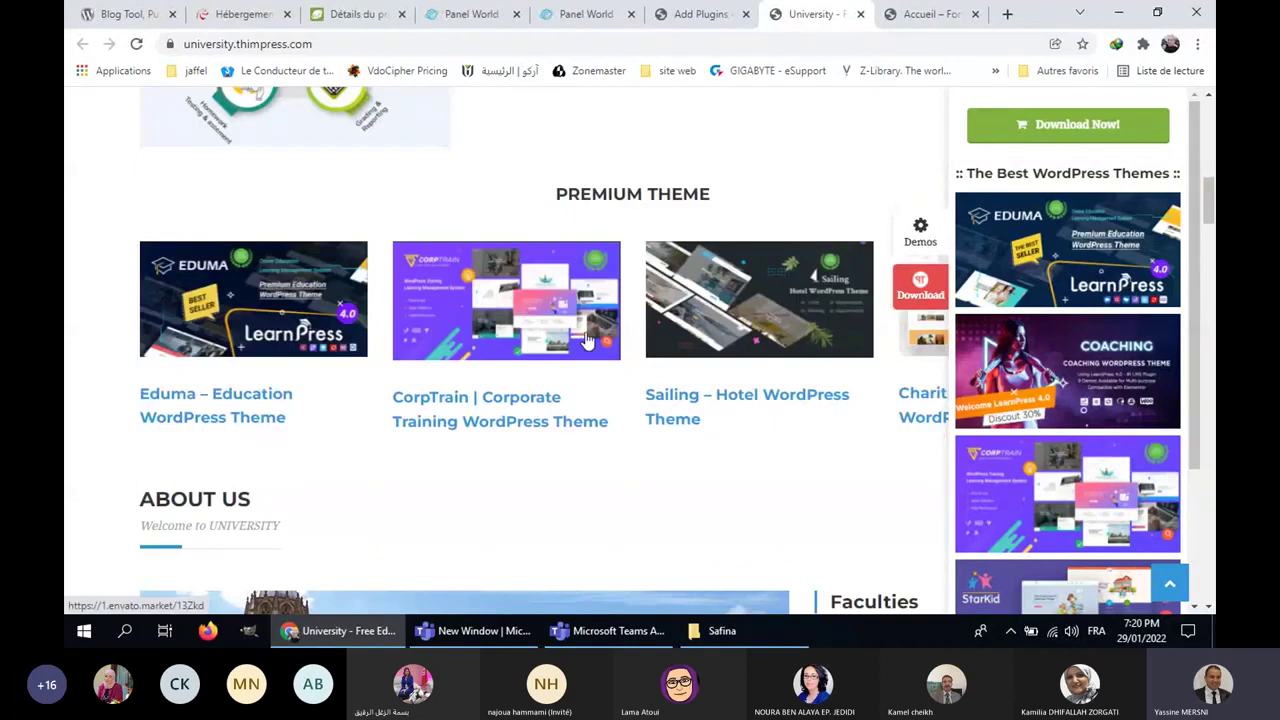
pyautogui.scroll(-1, 587, 341)
pyautogui.scroll(-3, 587, 341)
# Step: Close the LearnPress details and the live demo page, and install and activate the LearnPress plugin
pyautogui.click(700, 14)
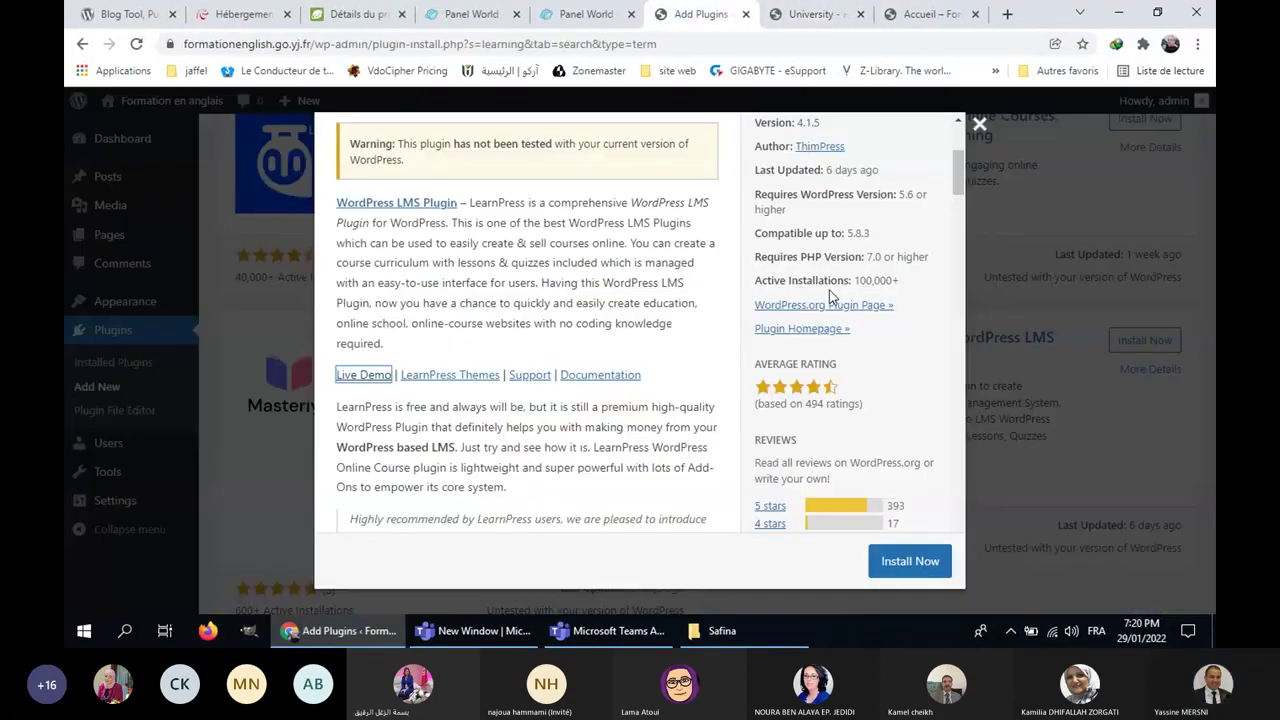
pyautogui.click(981, 131)
pyautogui.click(1130, 340)
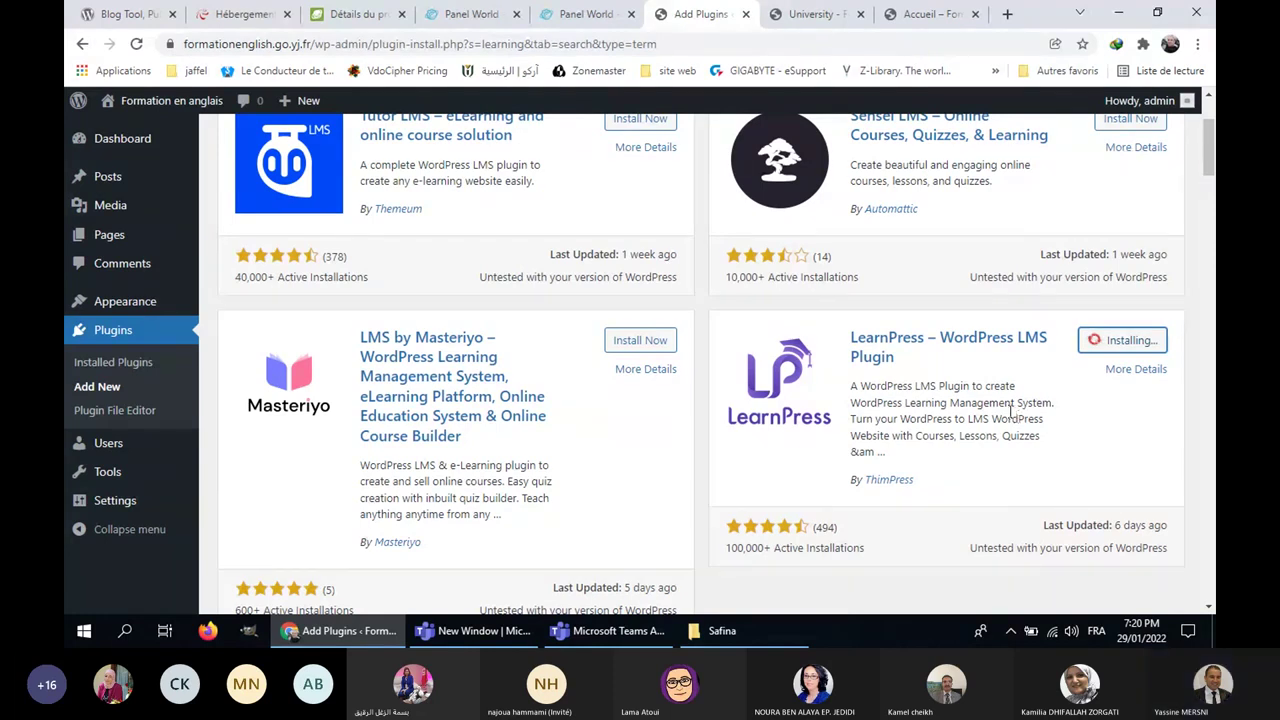
pyautogui.scroll(-3, 1005, 412)
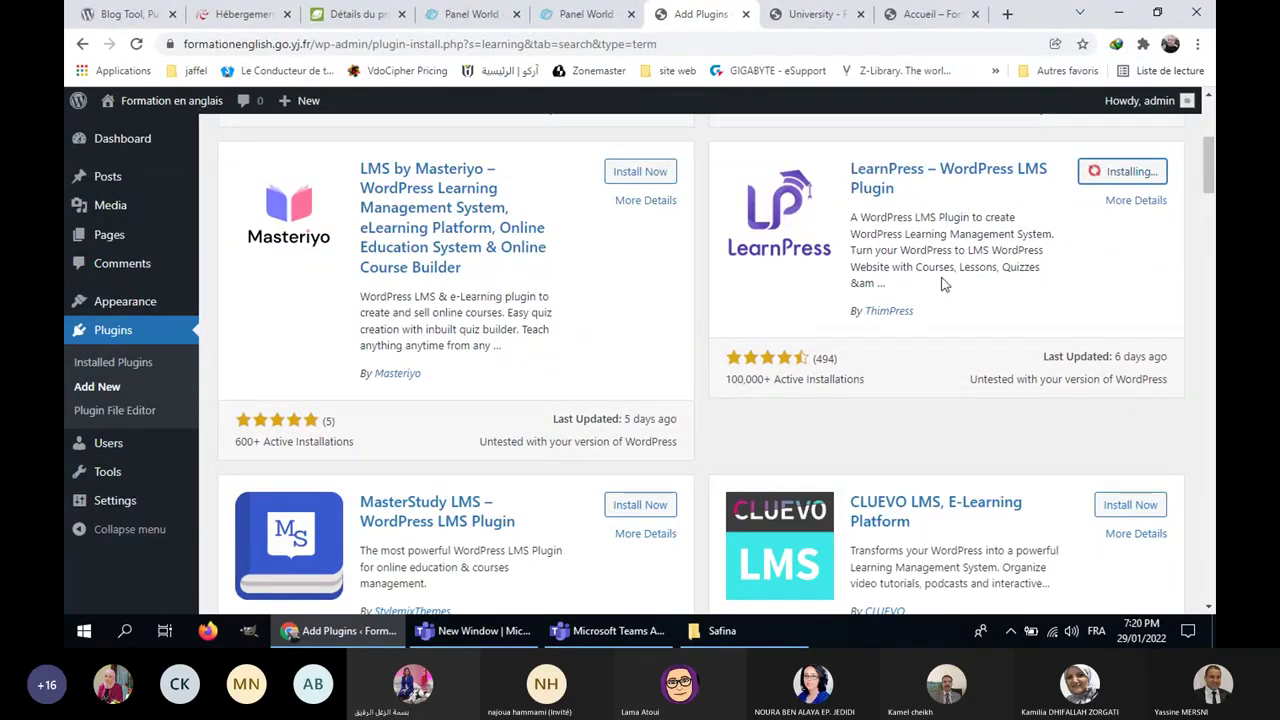
pyautogui.scroll(1, 940, 285)
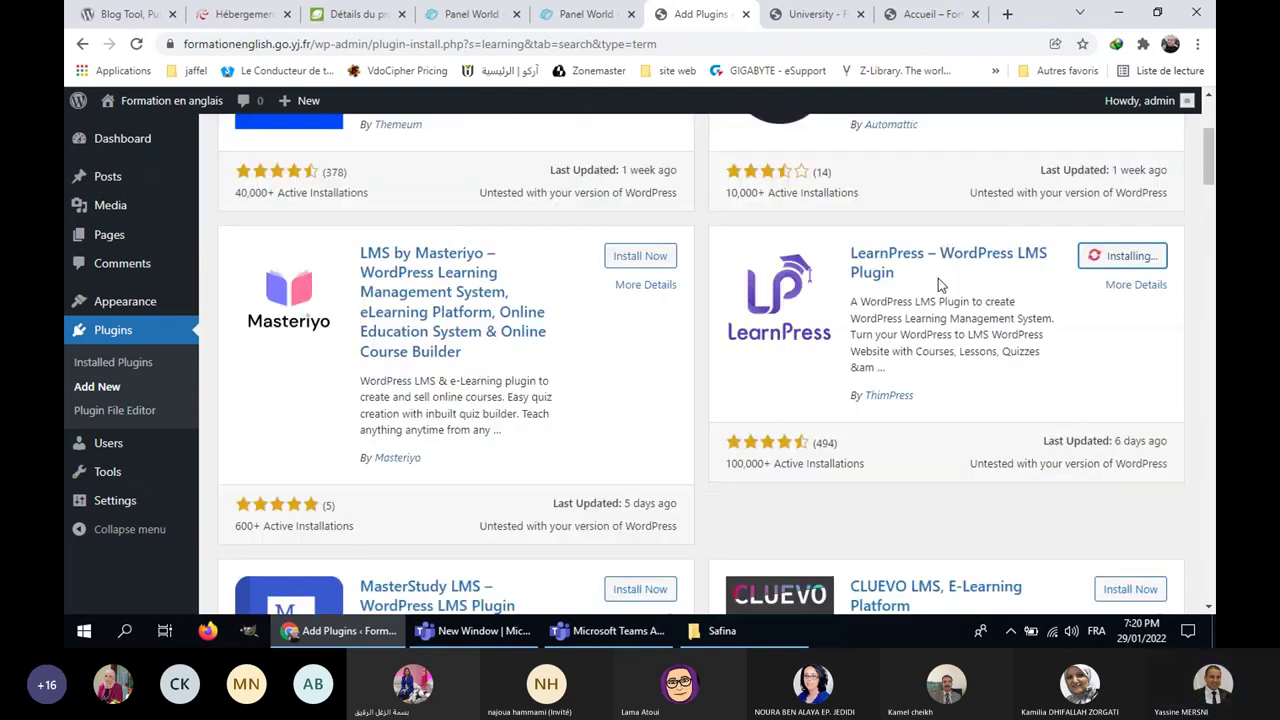
pyautogui.click(859, 14)
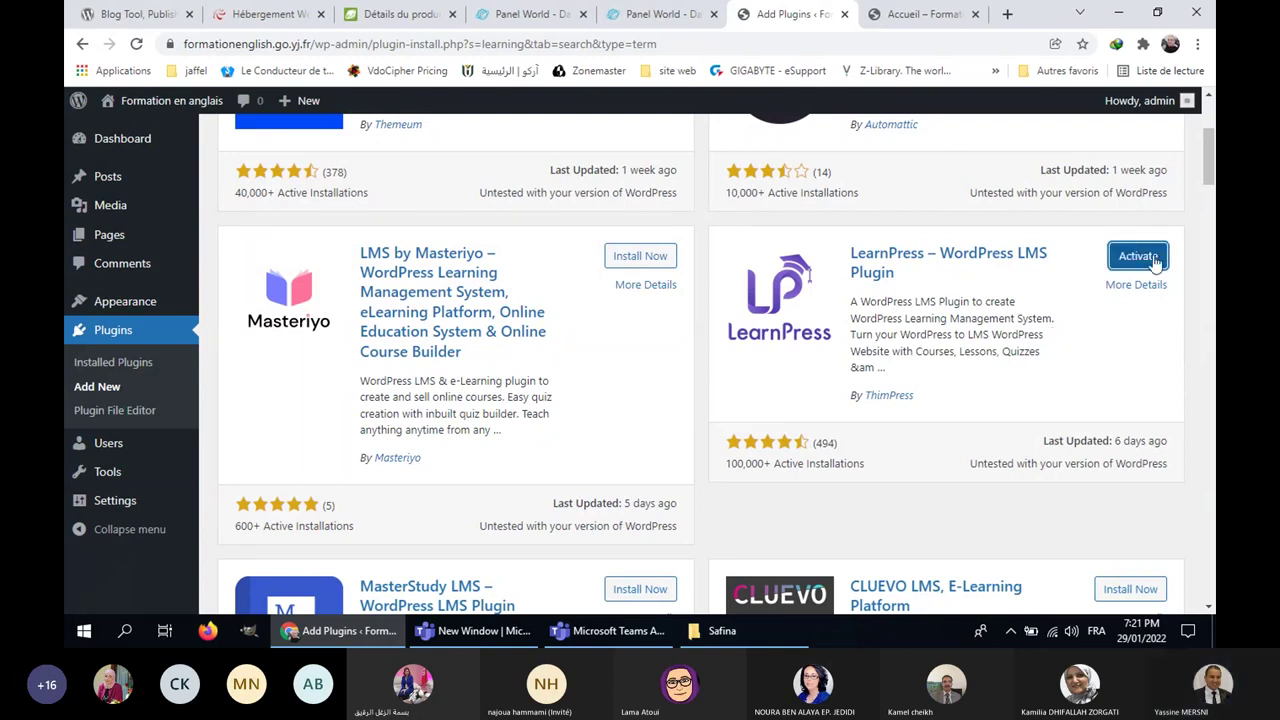
pyautogui.click(1152, 257)
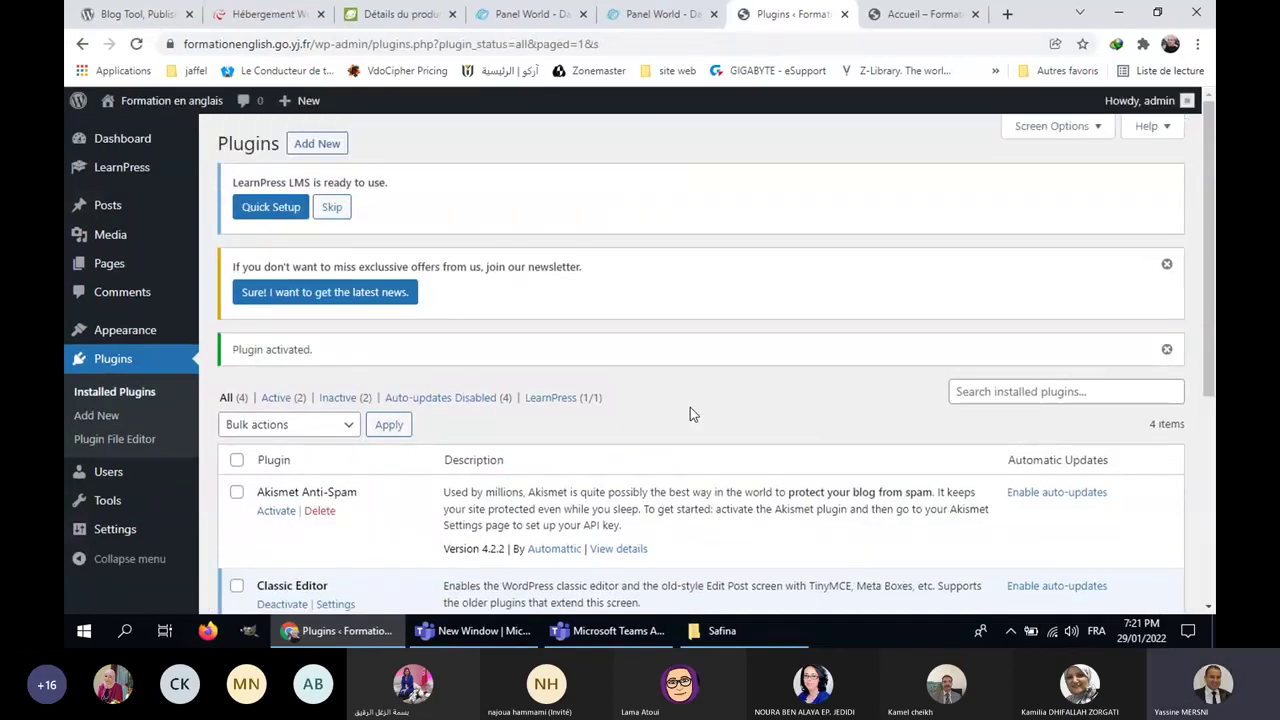
pyautogui.moveTo(140, 179)
pyautogui.moveTo(133, 178)
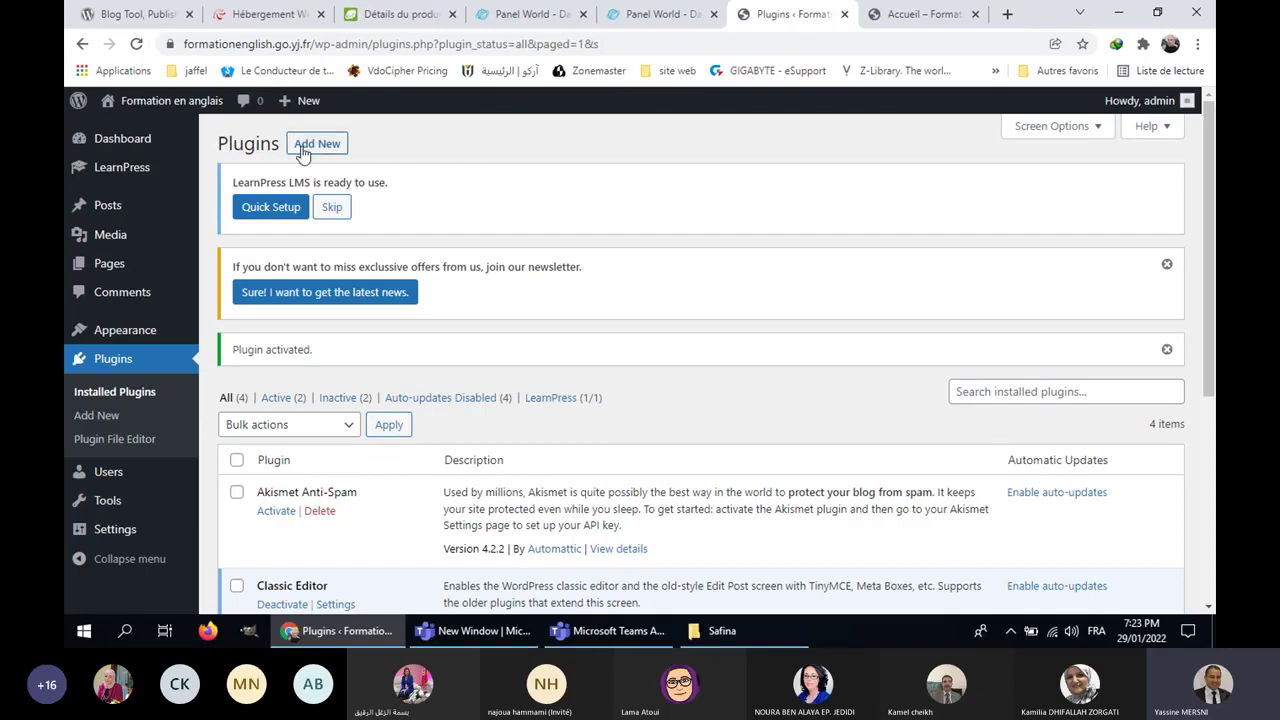
# Step: Check the Microsoft Teams meeting window, return to Chrome, and highlight "planethoster" in the web address of the hosting product details page
pyautogui.click(478, 636)
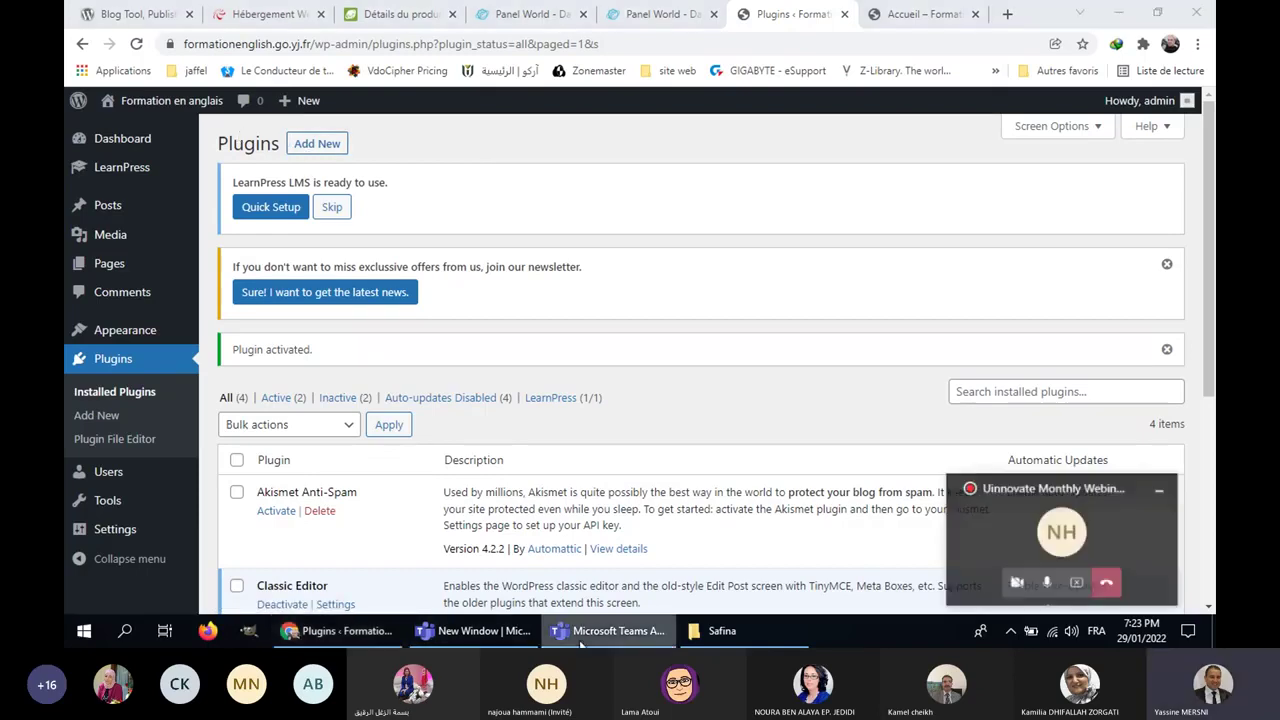
pyautogui.click(478, 638)
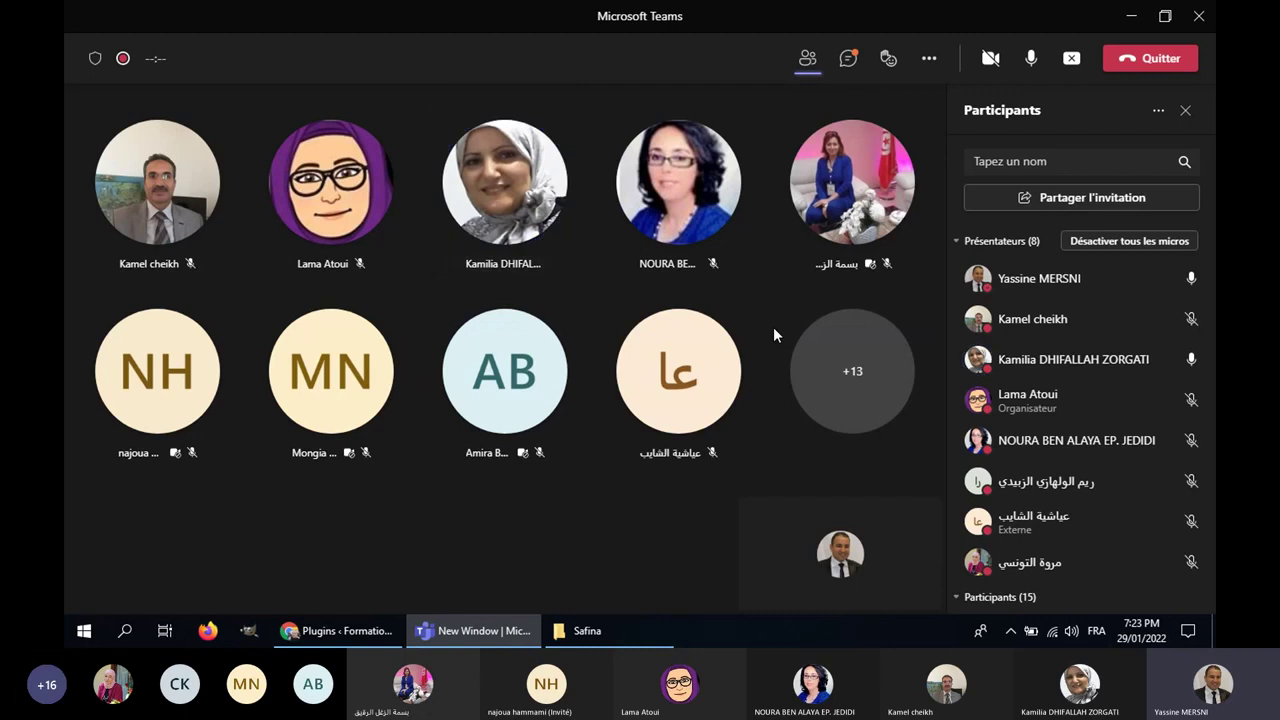
pyautogui.click(348, 632)
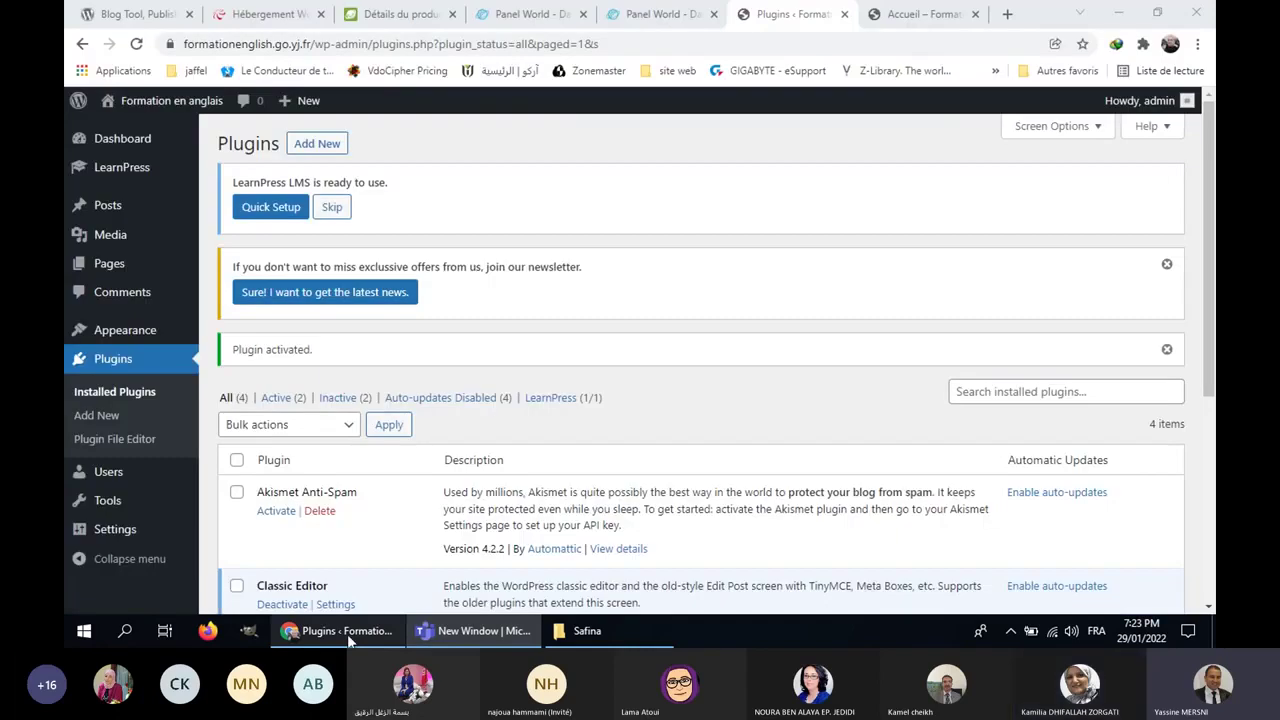
pyautogui.click(395, 14)
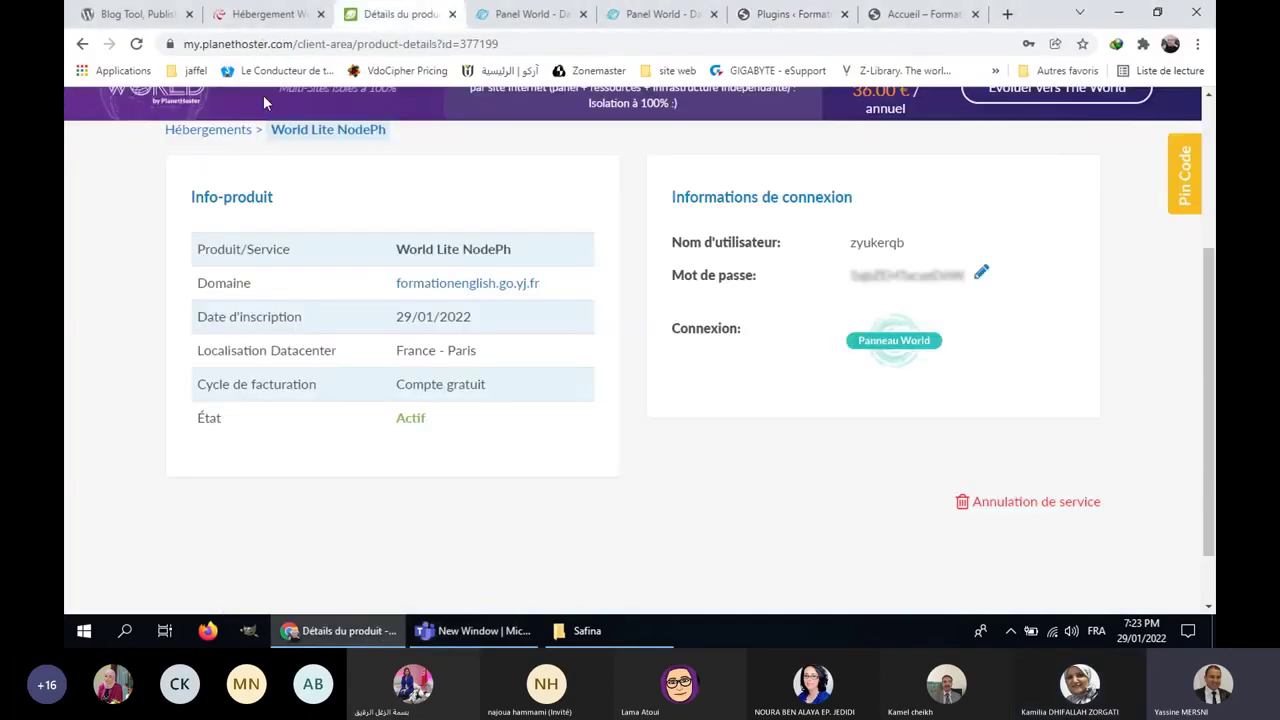
pyautogui.doubleClick(245, 44)
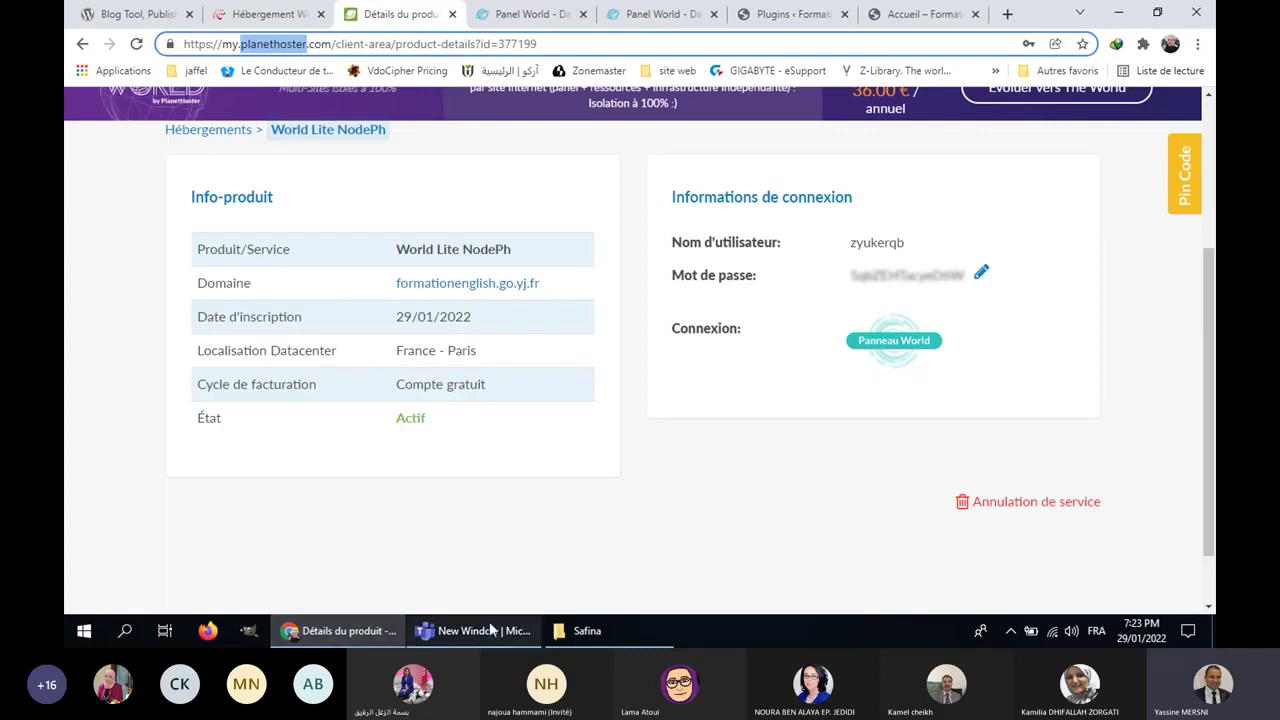
# Step: View the WordPress Plugins page and the site's Accueil page, and minimize the browser to return to the Microsoft Teams meeting
pyautogui.click(799, 7)
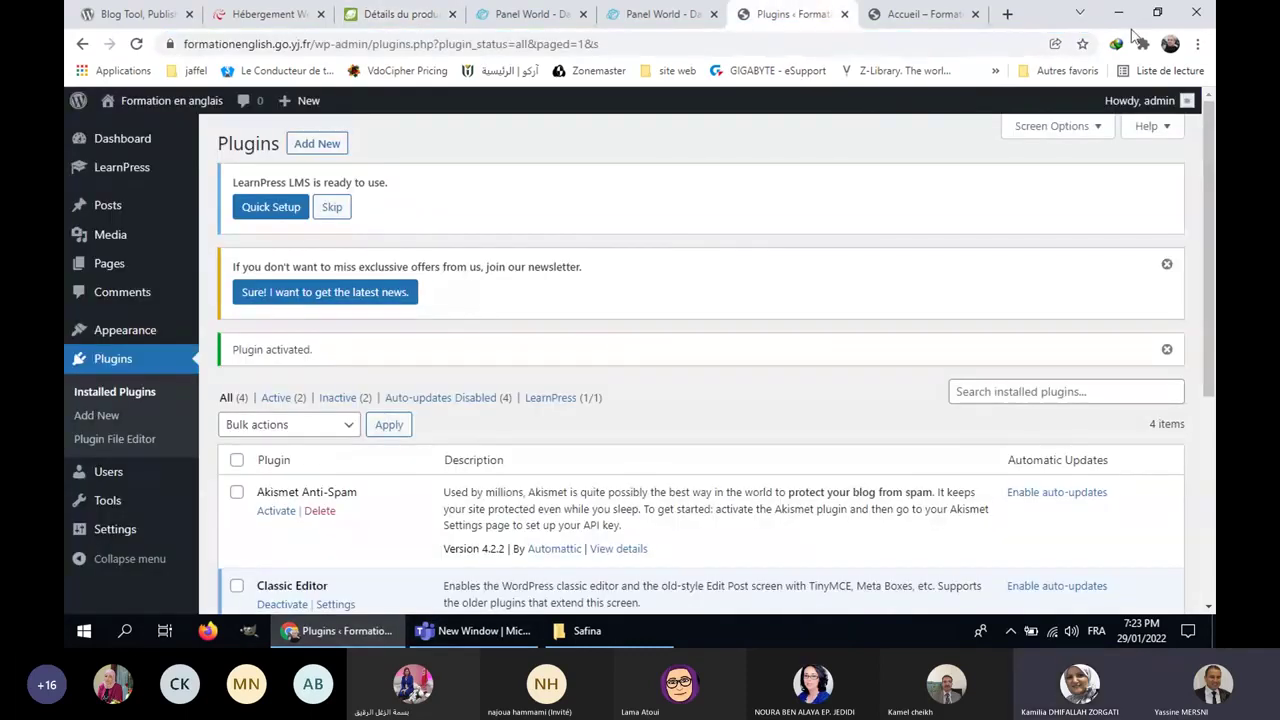
pyautogui.click(917, 21)
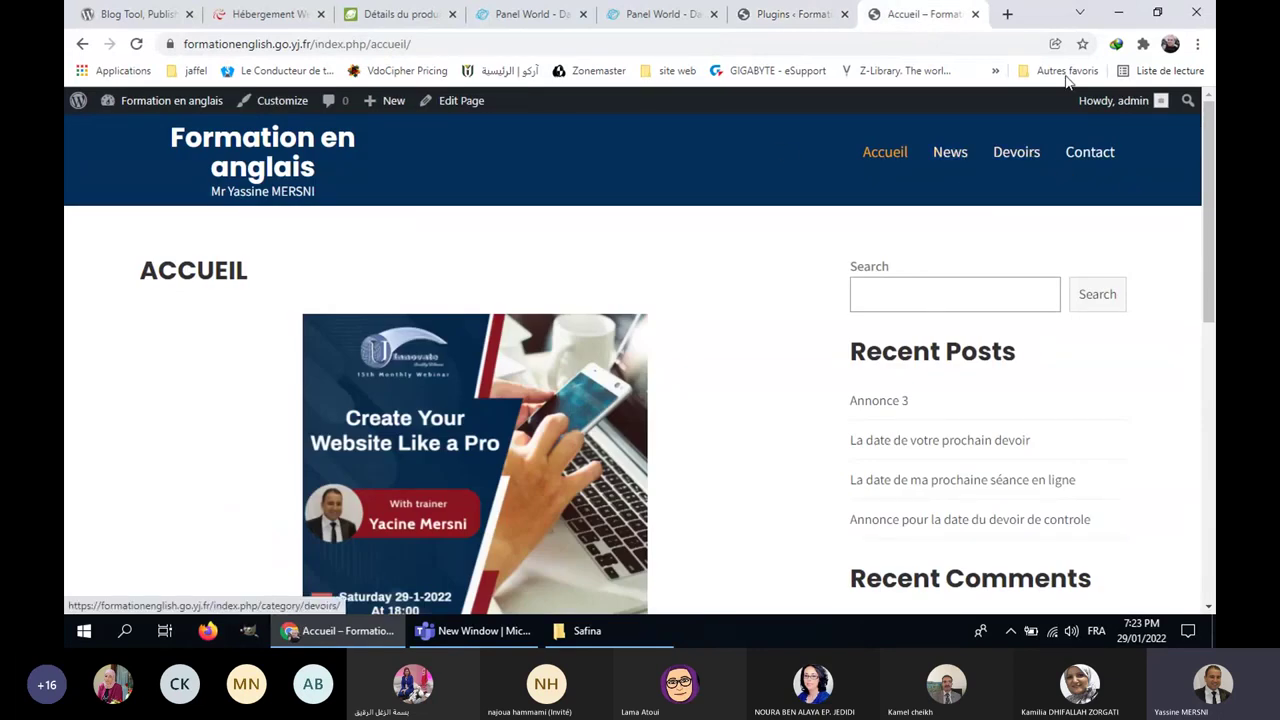
pyautogui.click(1118, 12)
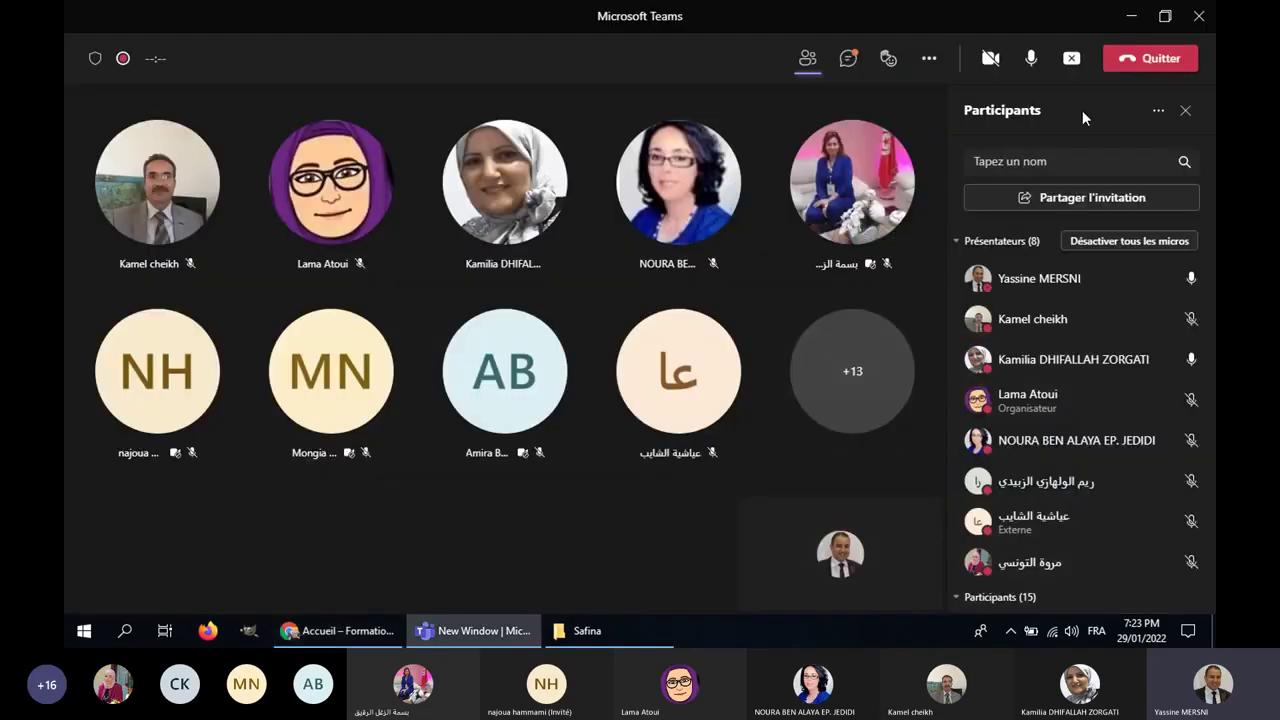